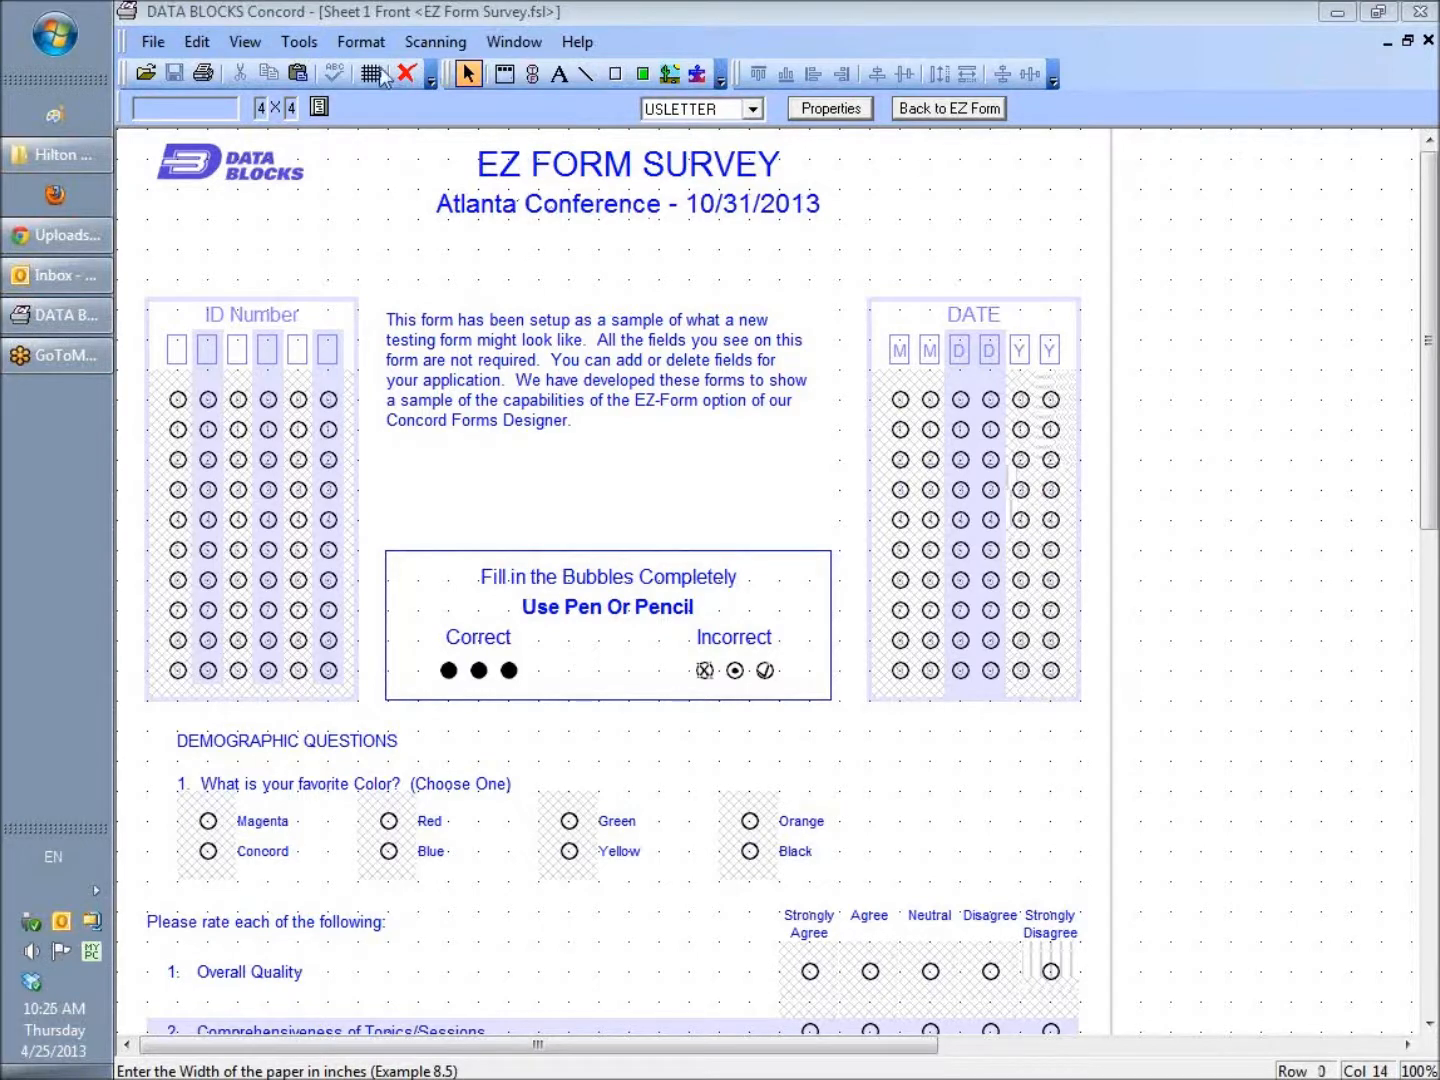
Open the Concord documentation folder from the program's help and open ConcordUsersManual70.pdf.
left_click(576, 41)
left_click(607, 97)
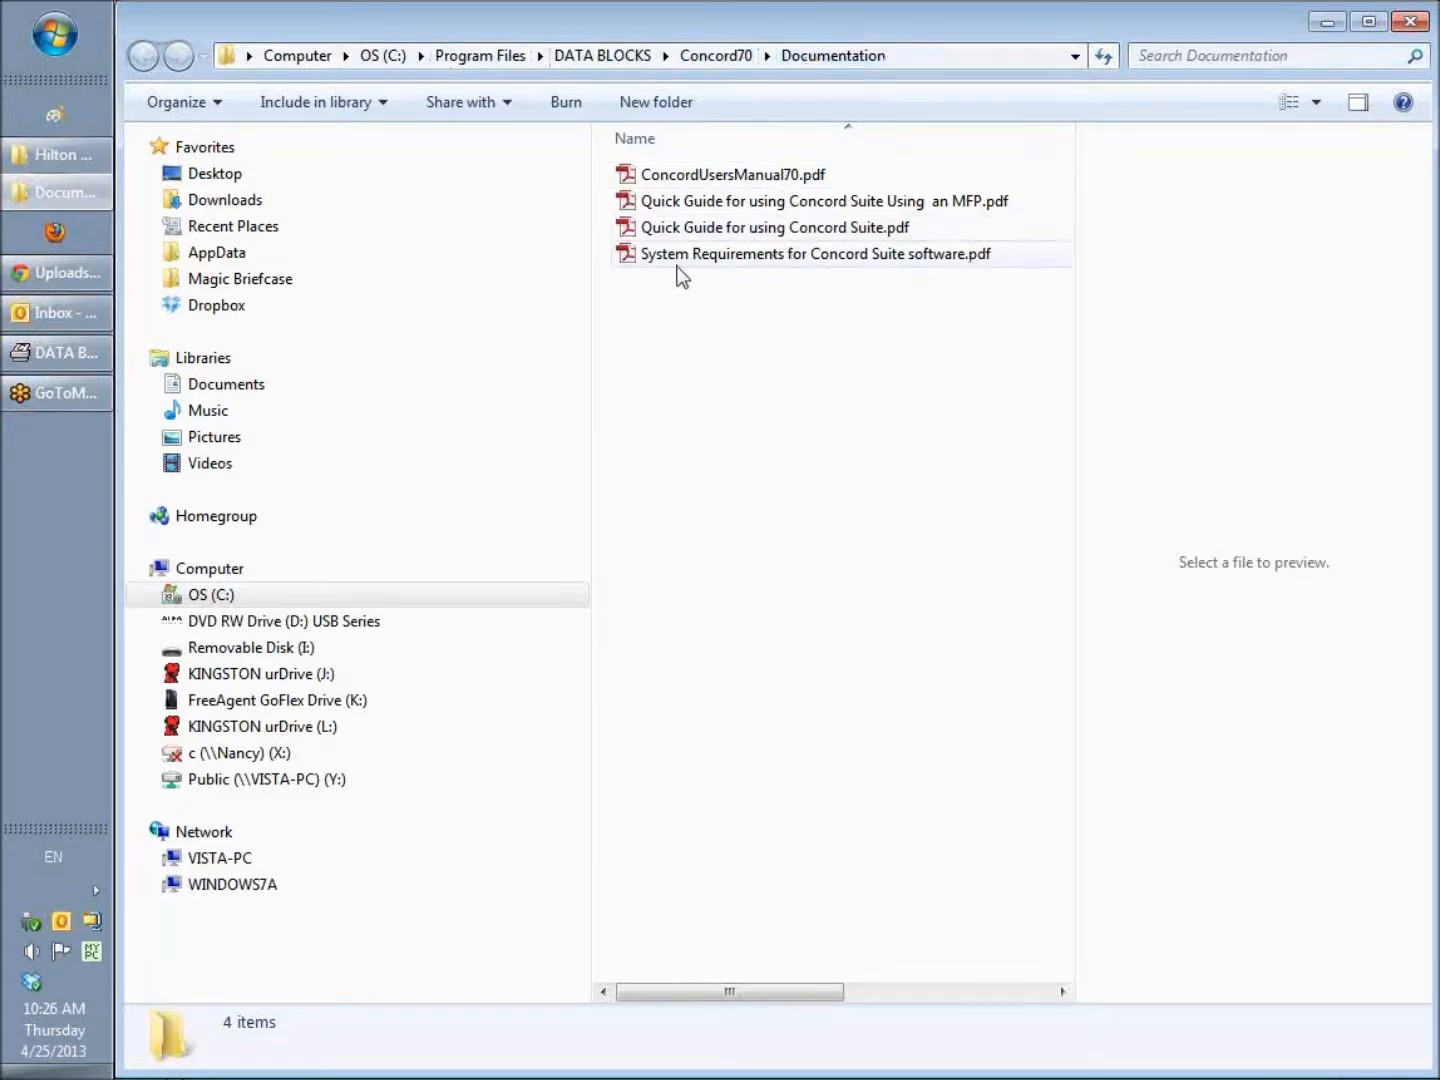
mouse_move(803, 265)
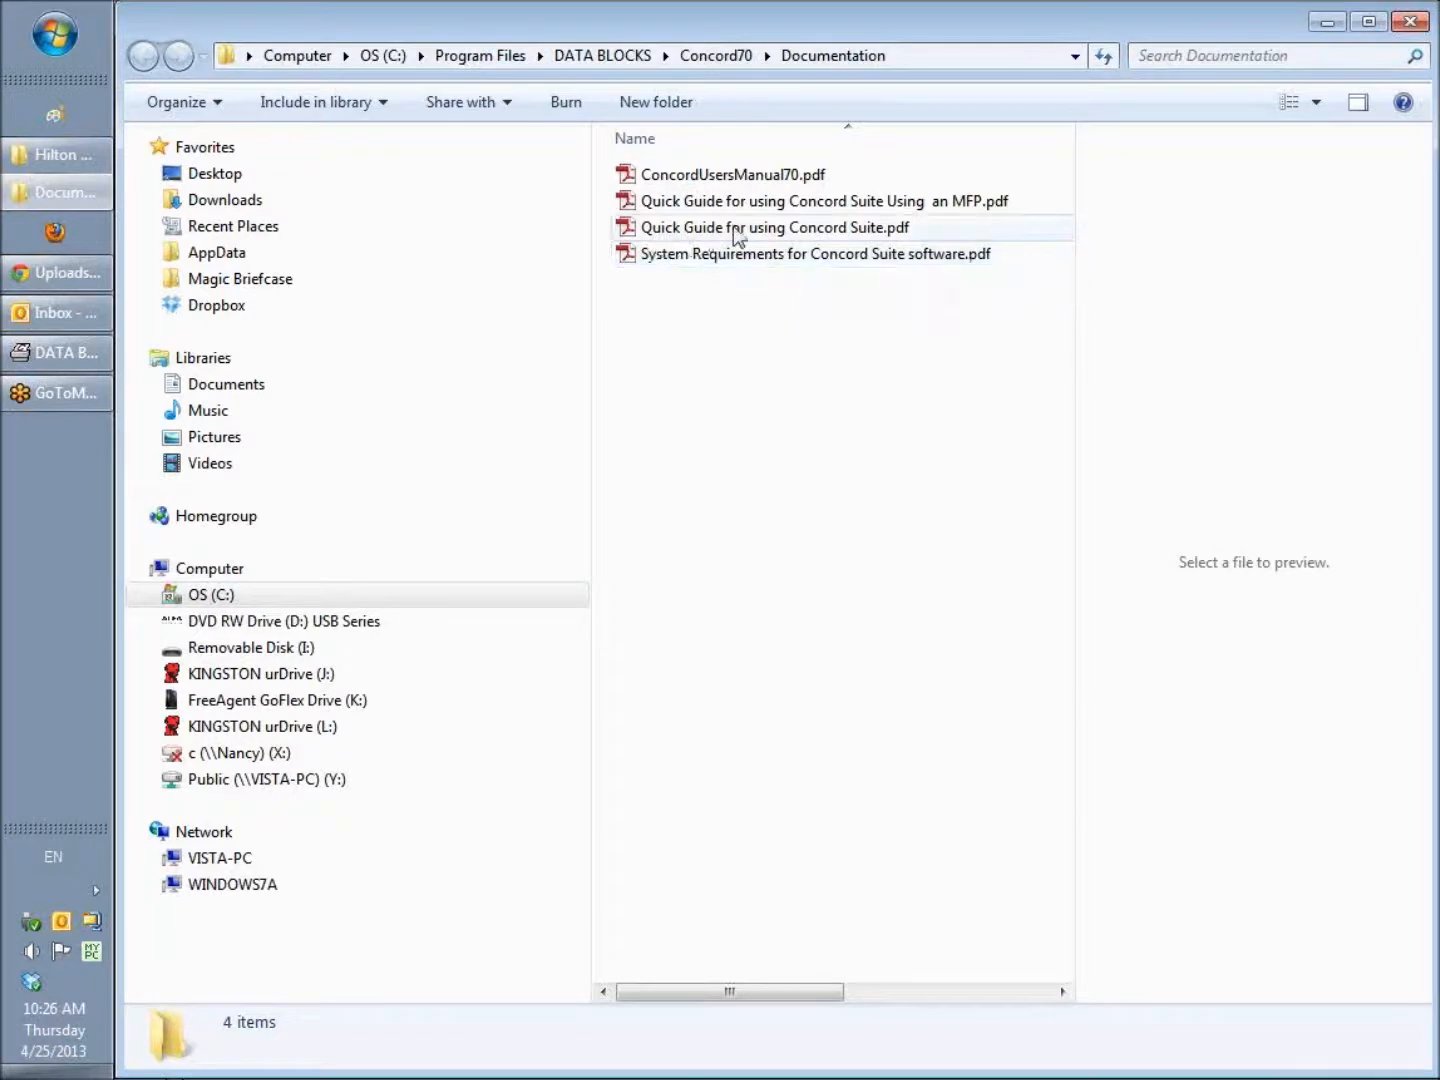
mouse_move(752, 208)
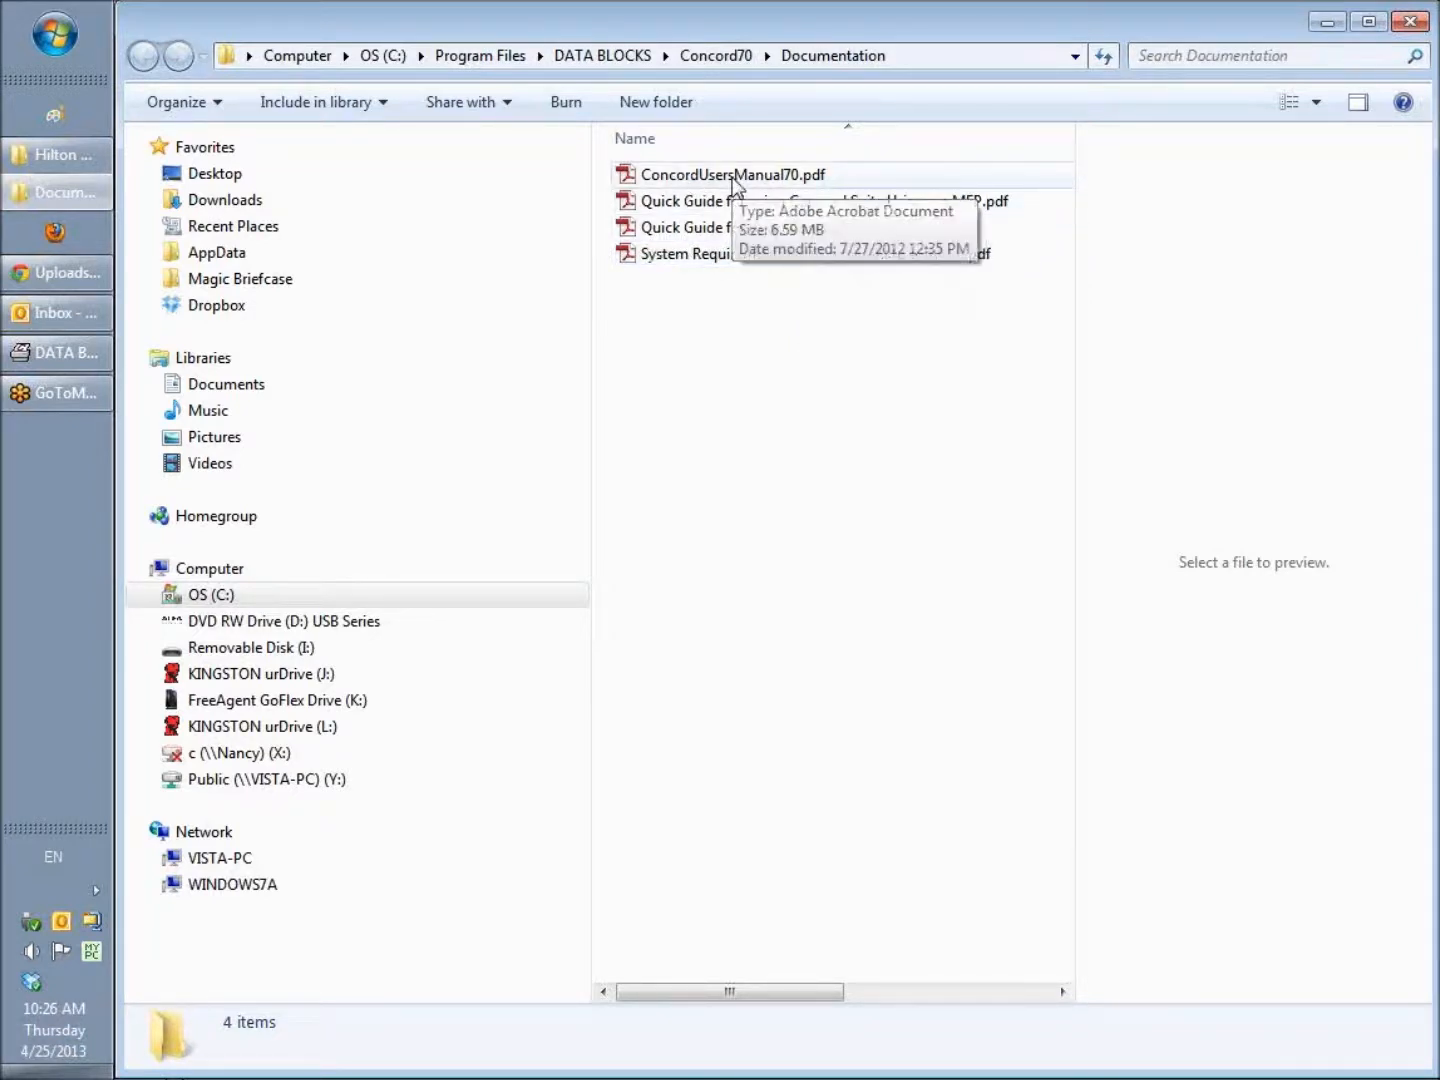
left_click(734, 180)
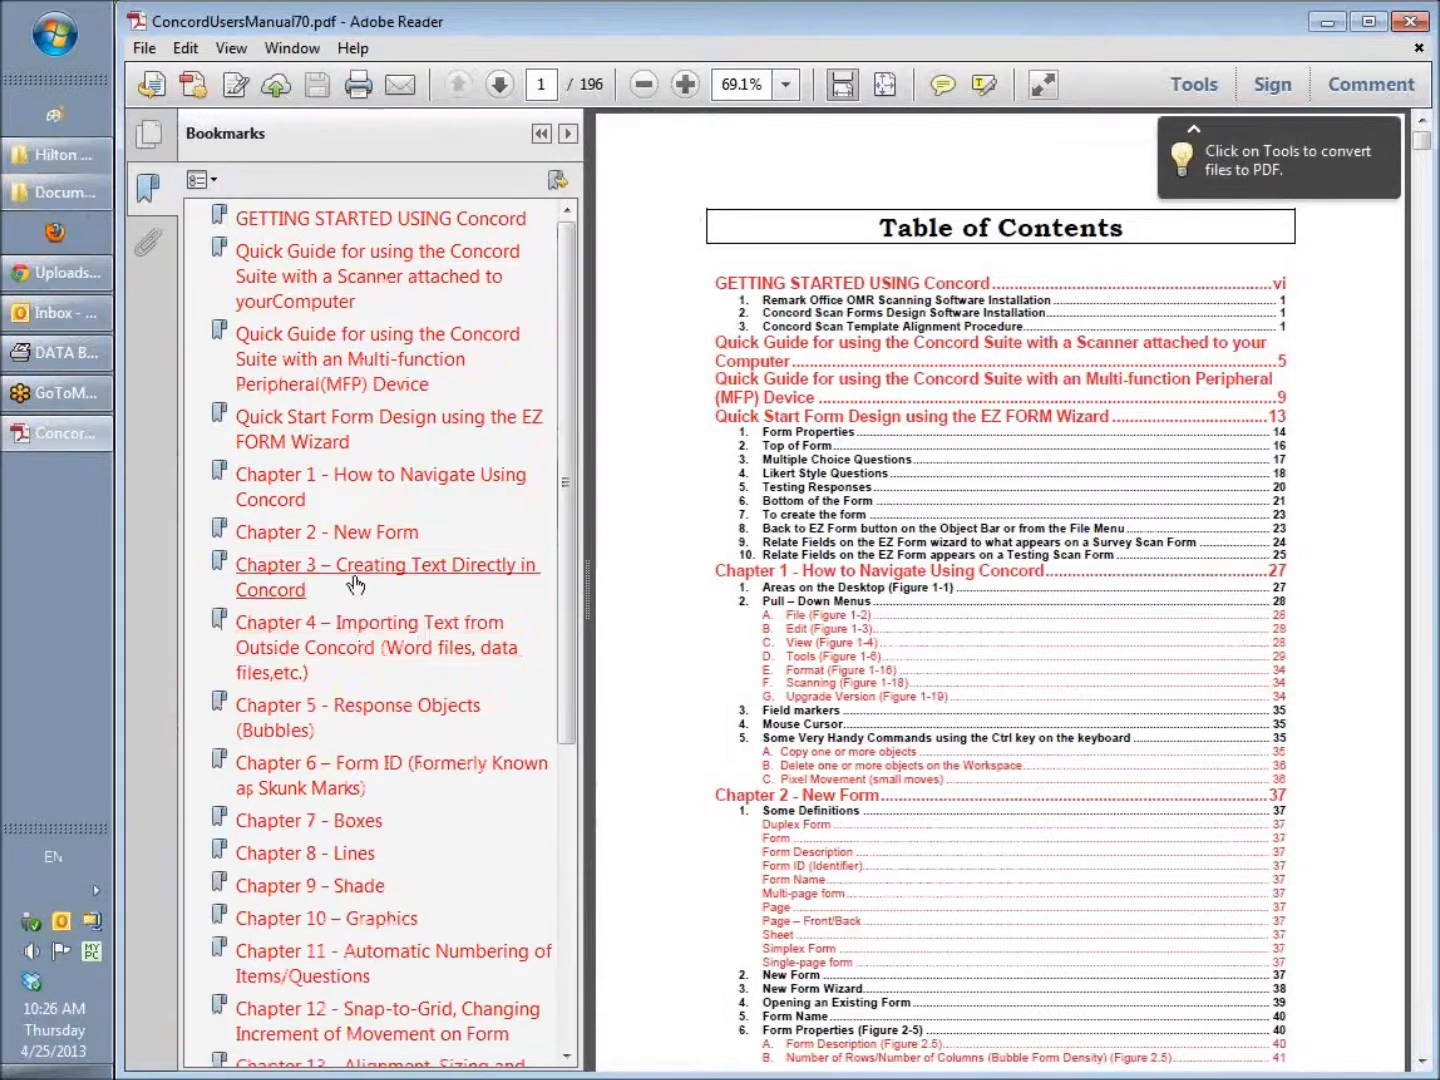
View Chapter 1 and Chapter 5 of the users manual, close the manual and its folder, and return to the survey form.
left_click(390, 483)
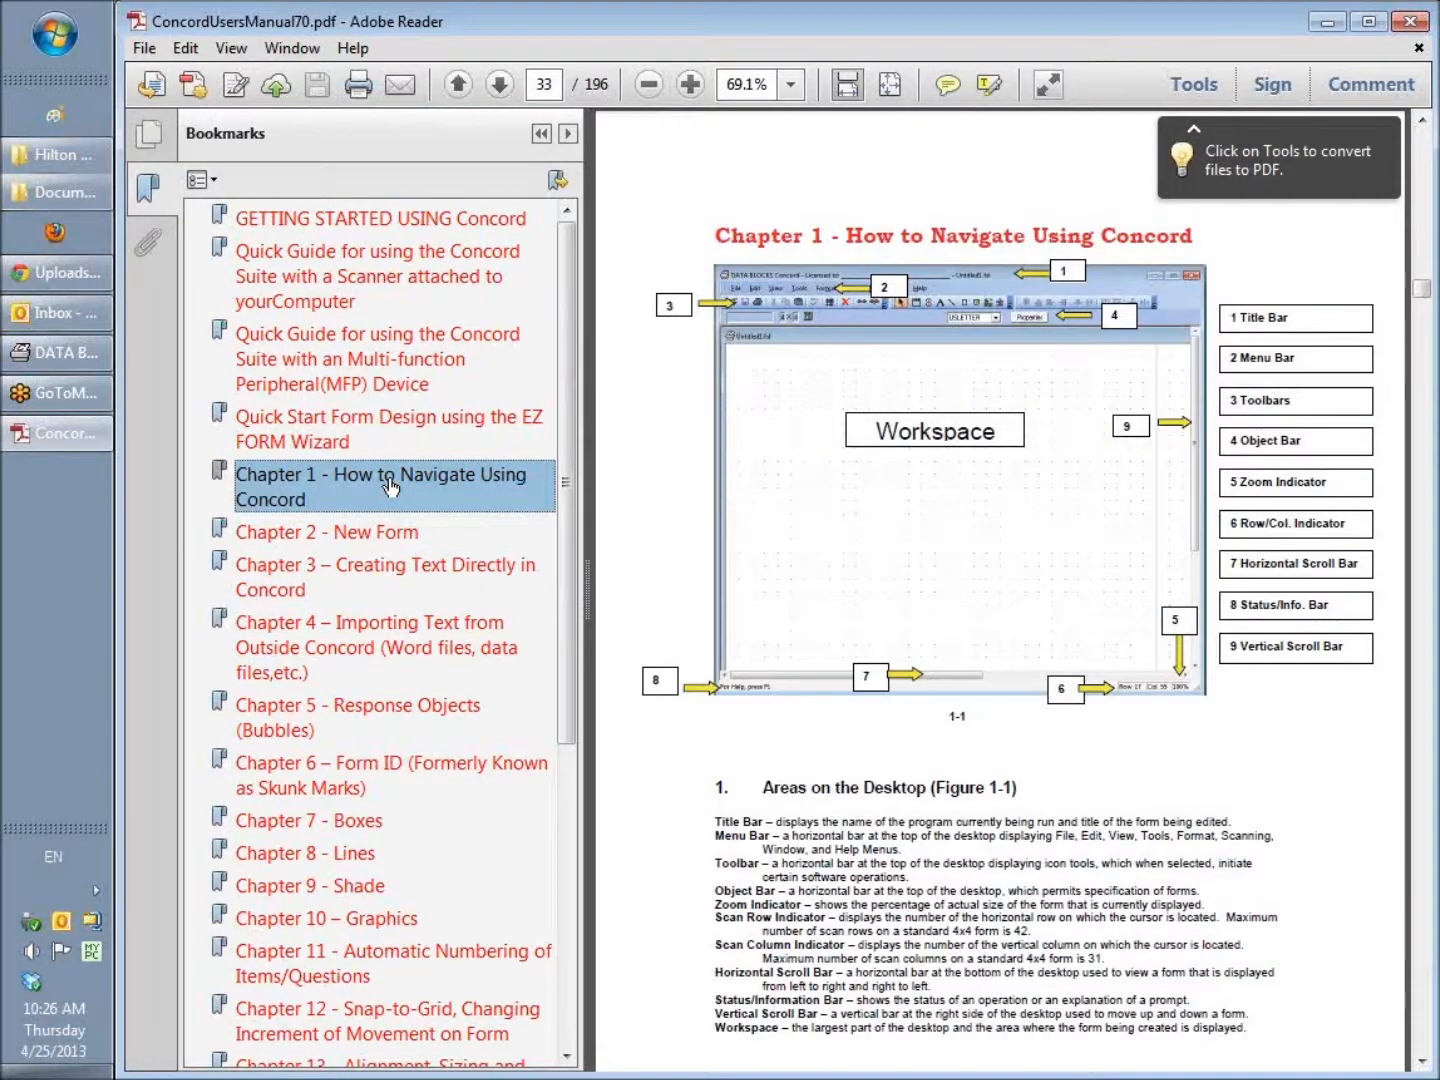
left_click(401, 718)
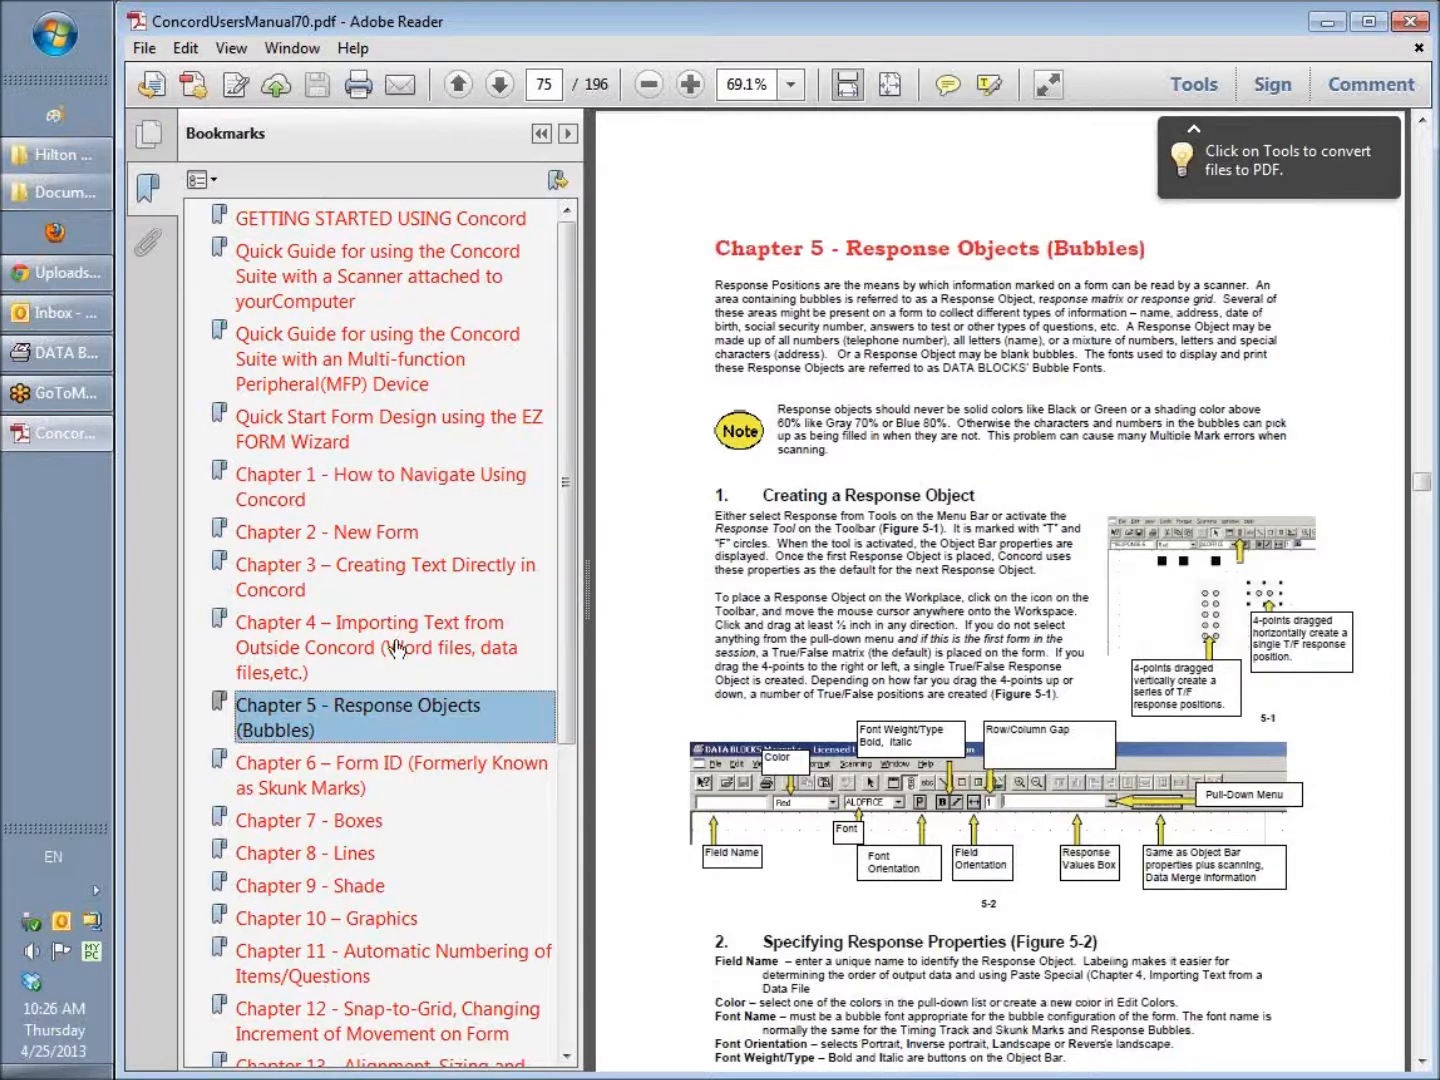
left_click(1410, 22)
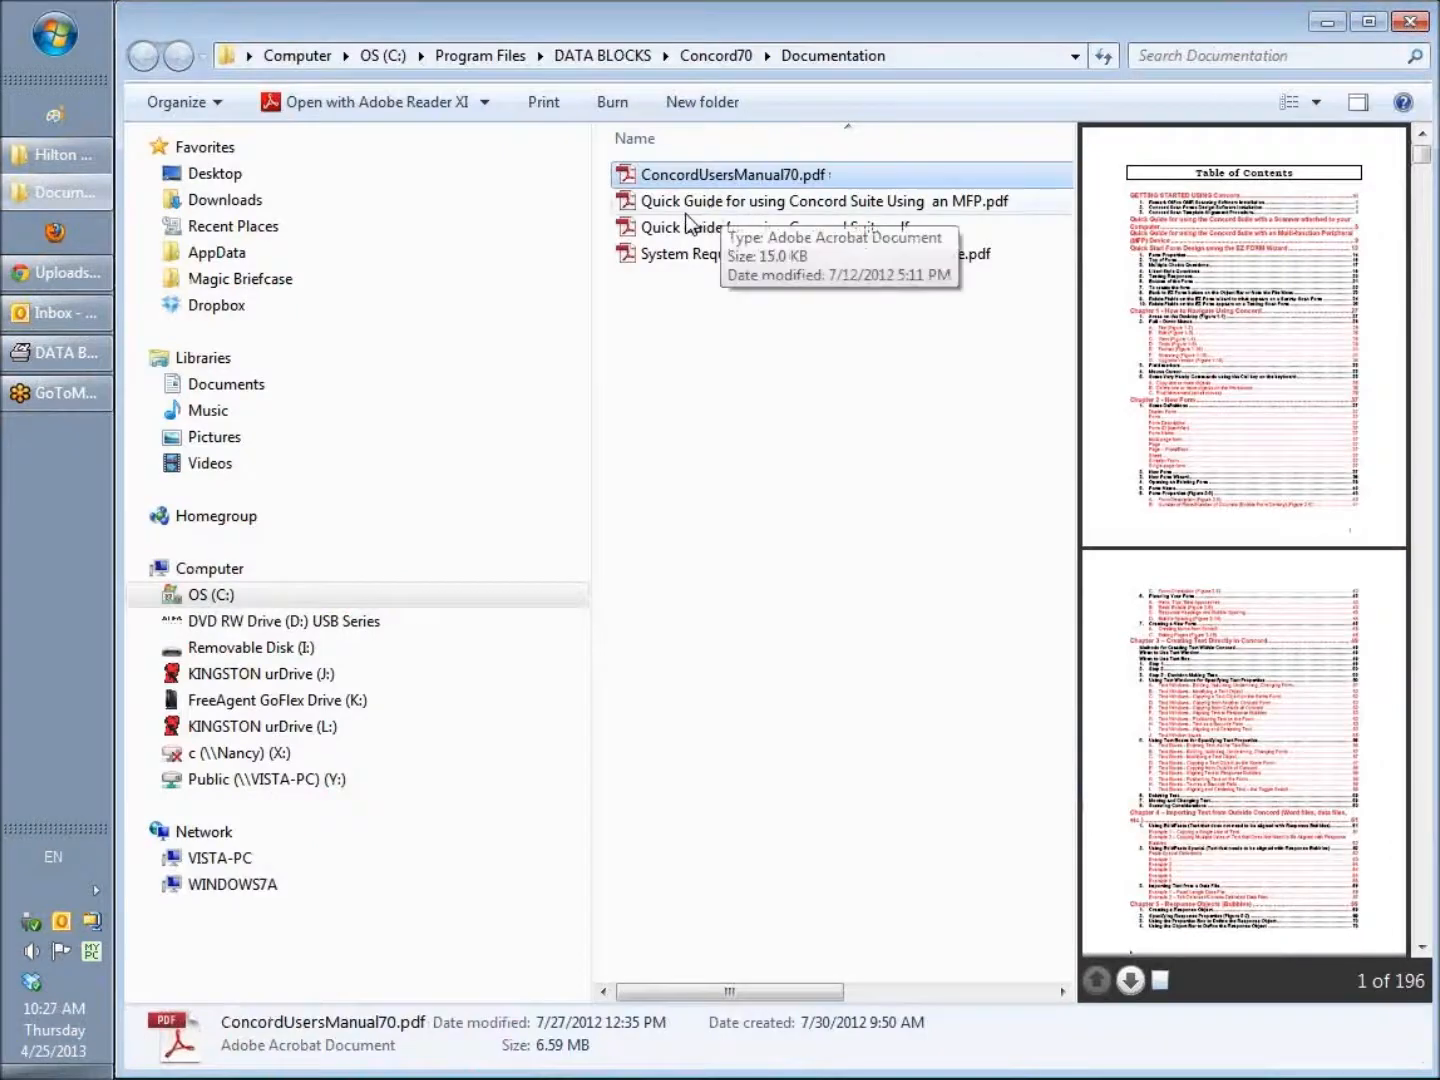
left_click(1410, 22)
left_click(100, 317)
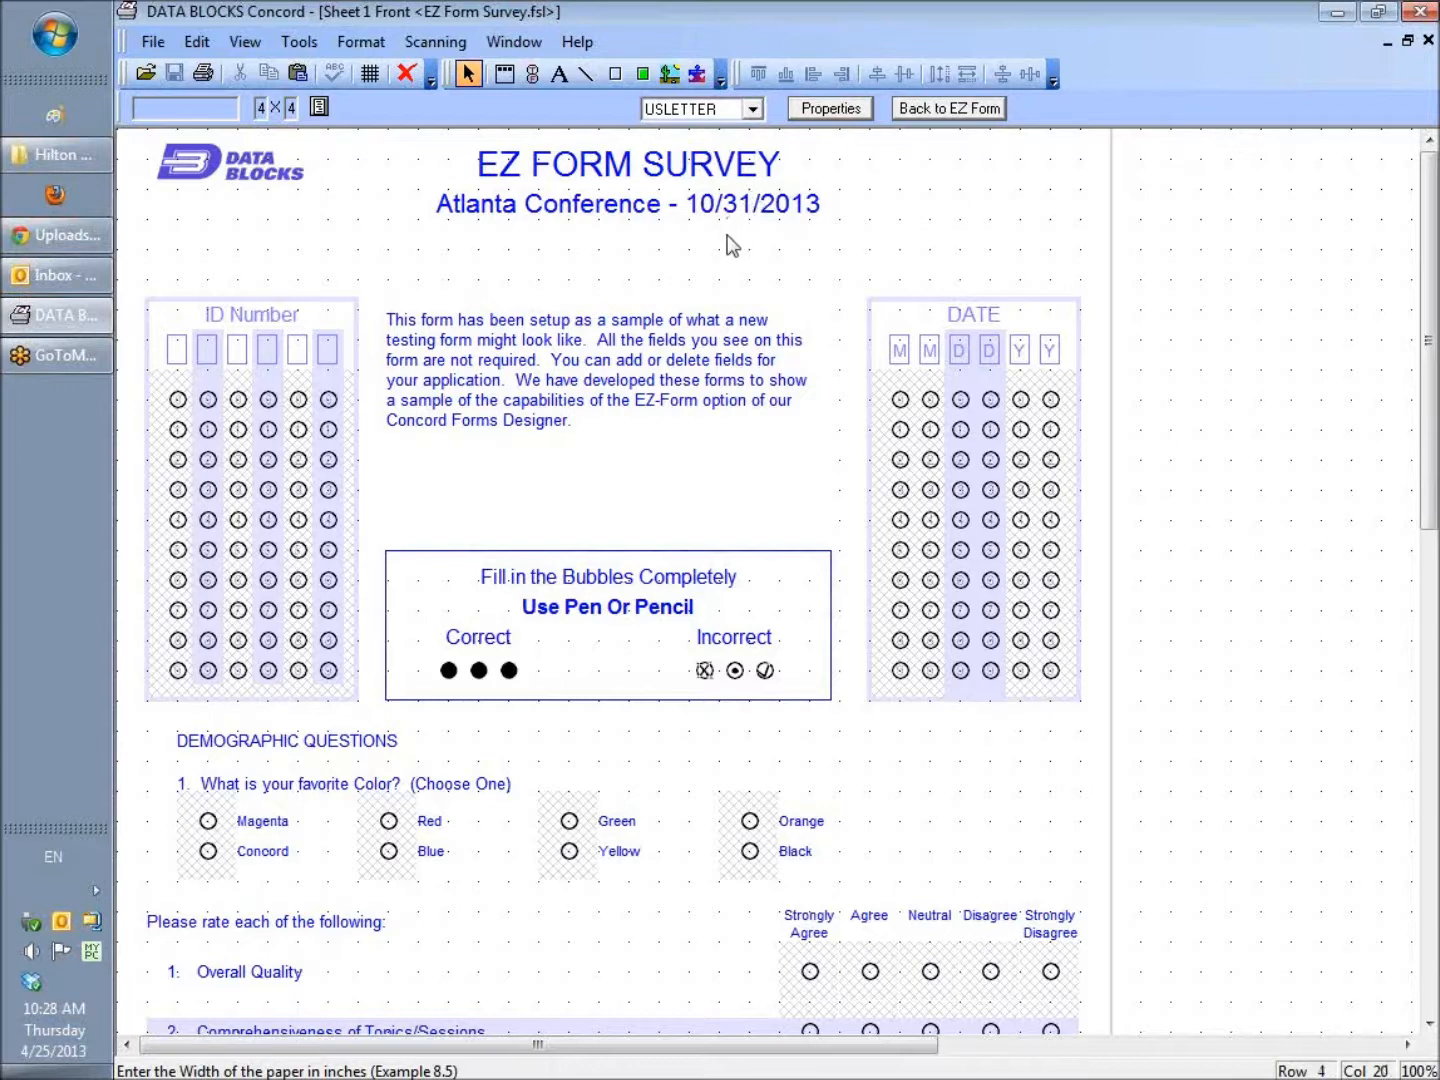
Select the "EZ FORM SURVEY" title, the conference subtitle and the DATA BLOCKS logo one at a time.
left_click(633, 160)
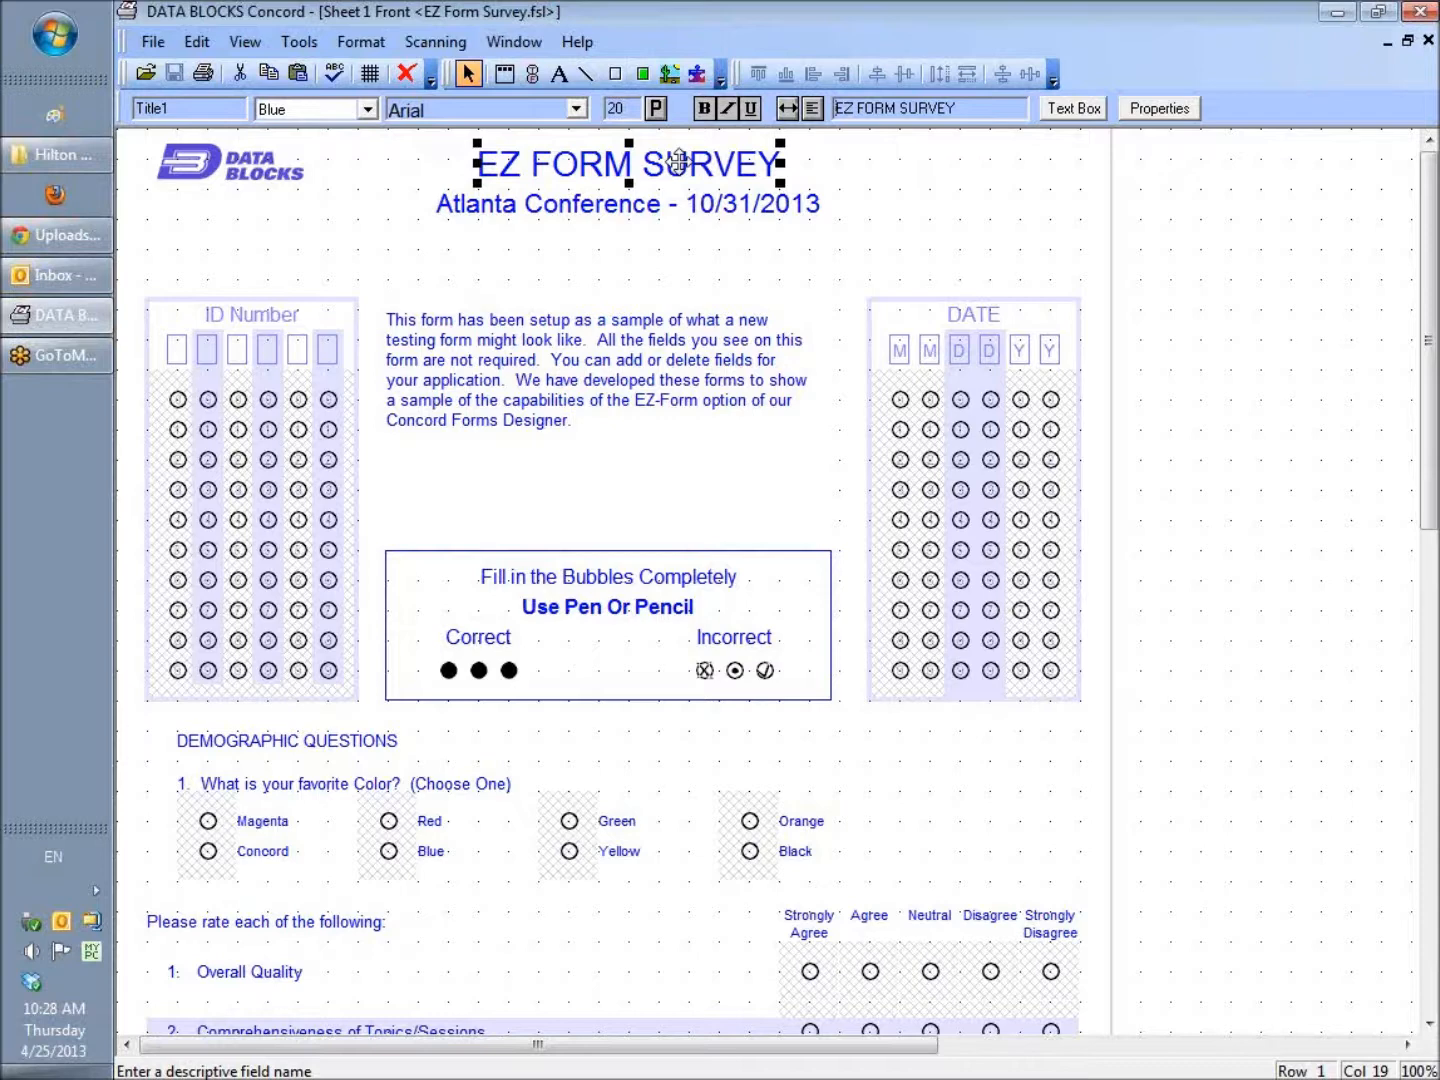
mouse_move(678, 162)
left_mouse_down()
mouse_move(990, 178)
mouse_move(994, 159)
mouse_move(1008, 223)
mouse_move(705, 240)
mouse_move(689, 152)
mouse_move(677, 165)
left_mouse_up()
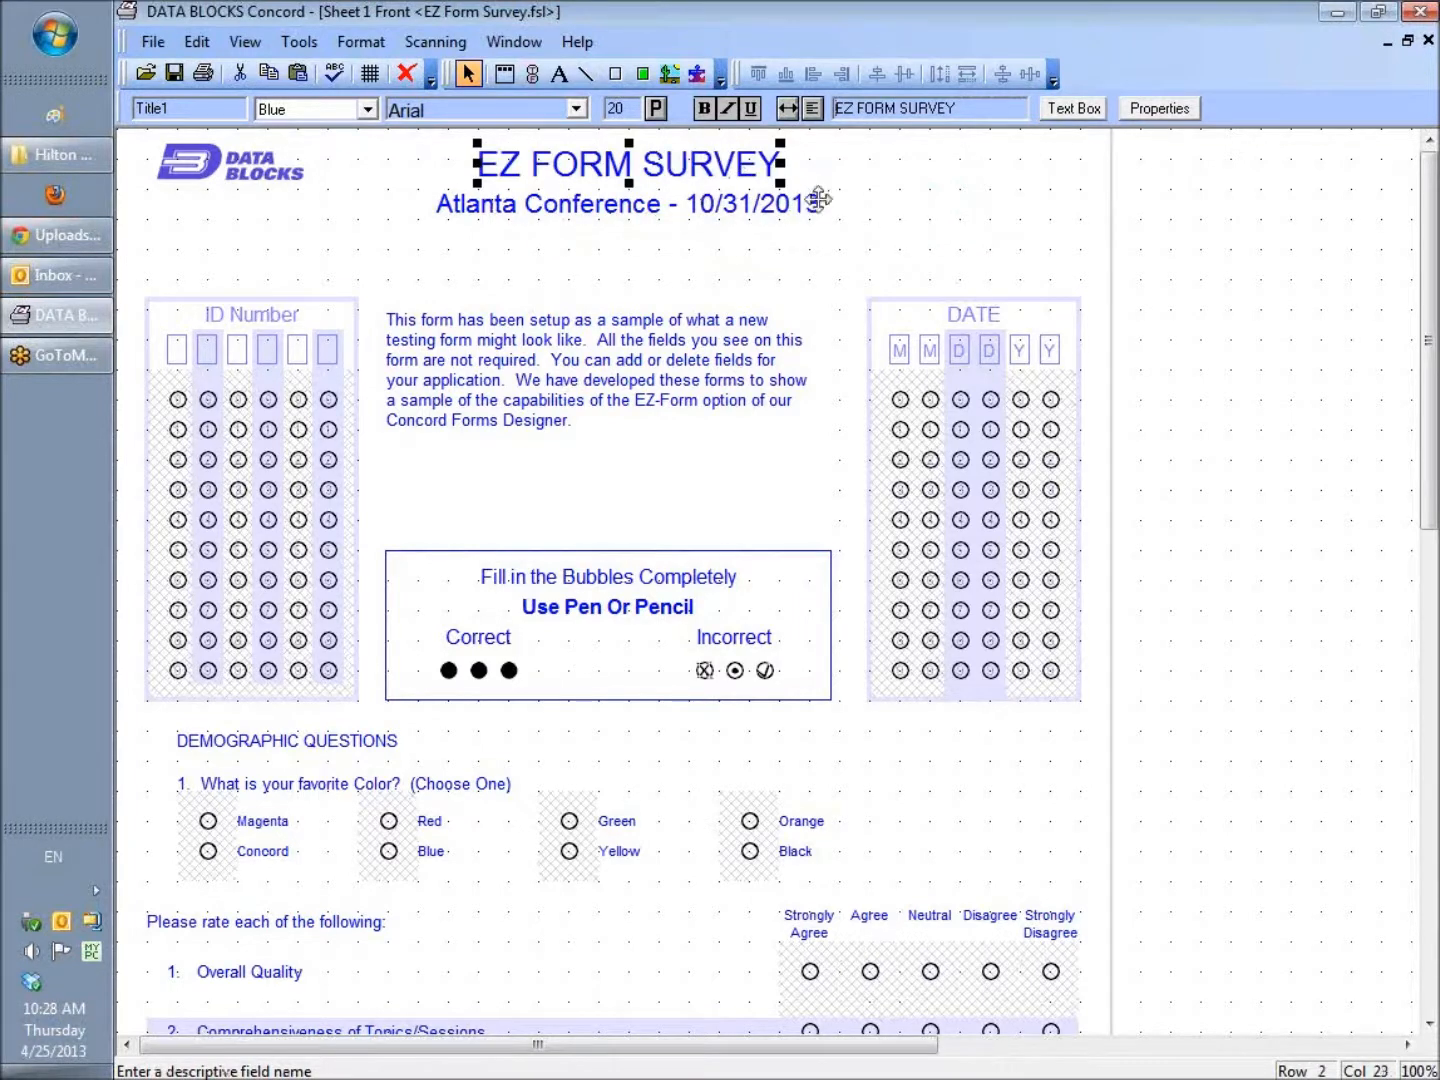
mouse_move(775, 217)
left_mouse_down()
mouse_move(785, 225)
mouse_move(763, 263)
mouse_move(765, 202)
left_mouse_up()
left_click(229, 165)
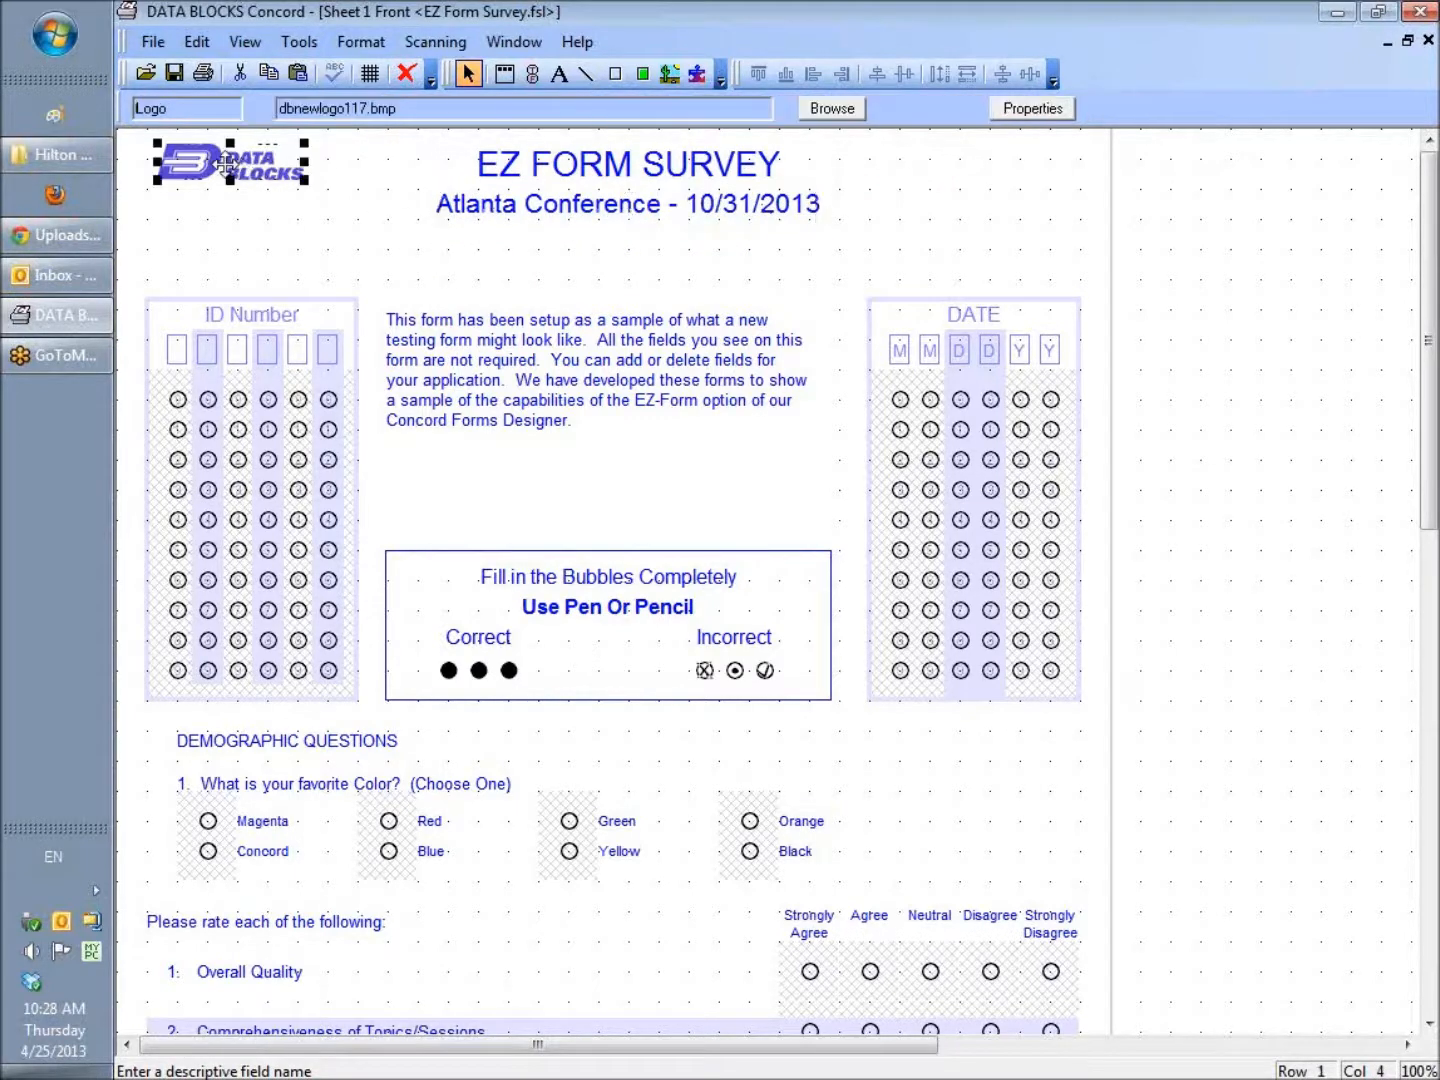
mouse_move(232, 166)
left_mouse_down()
mouse_move(247, 225)
mouse_move(260, 164)
left_mouse_up()
Move the "EZ FORM SURVEY" title and the Atlanta Conference subtitle together slightly down the form, and clear the selection.
left_click(558, 197)
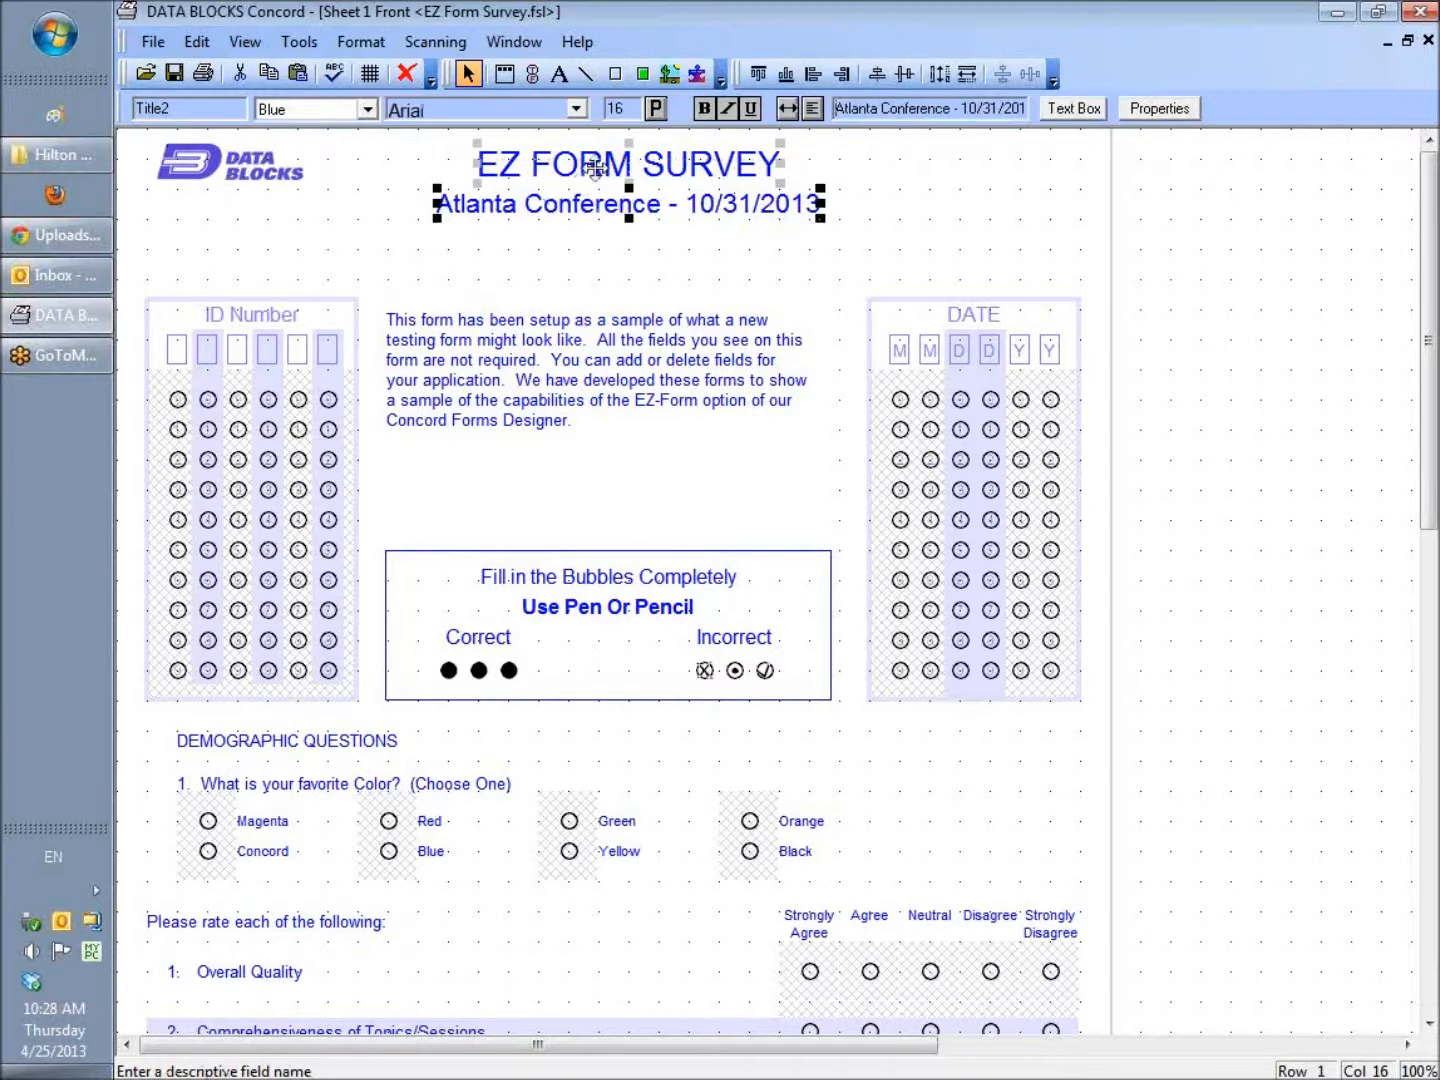
left_click_drag(592, 165, 592, 167)
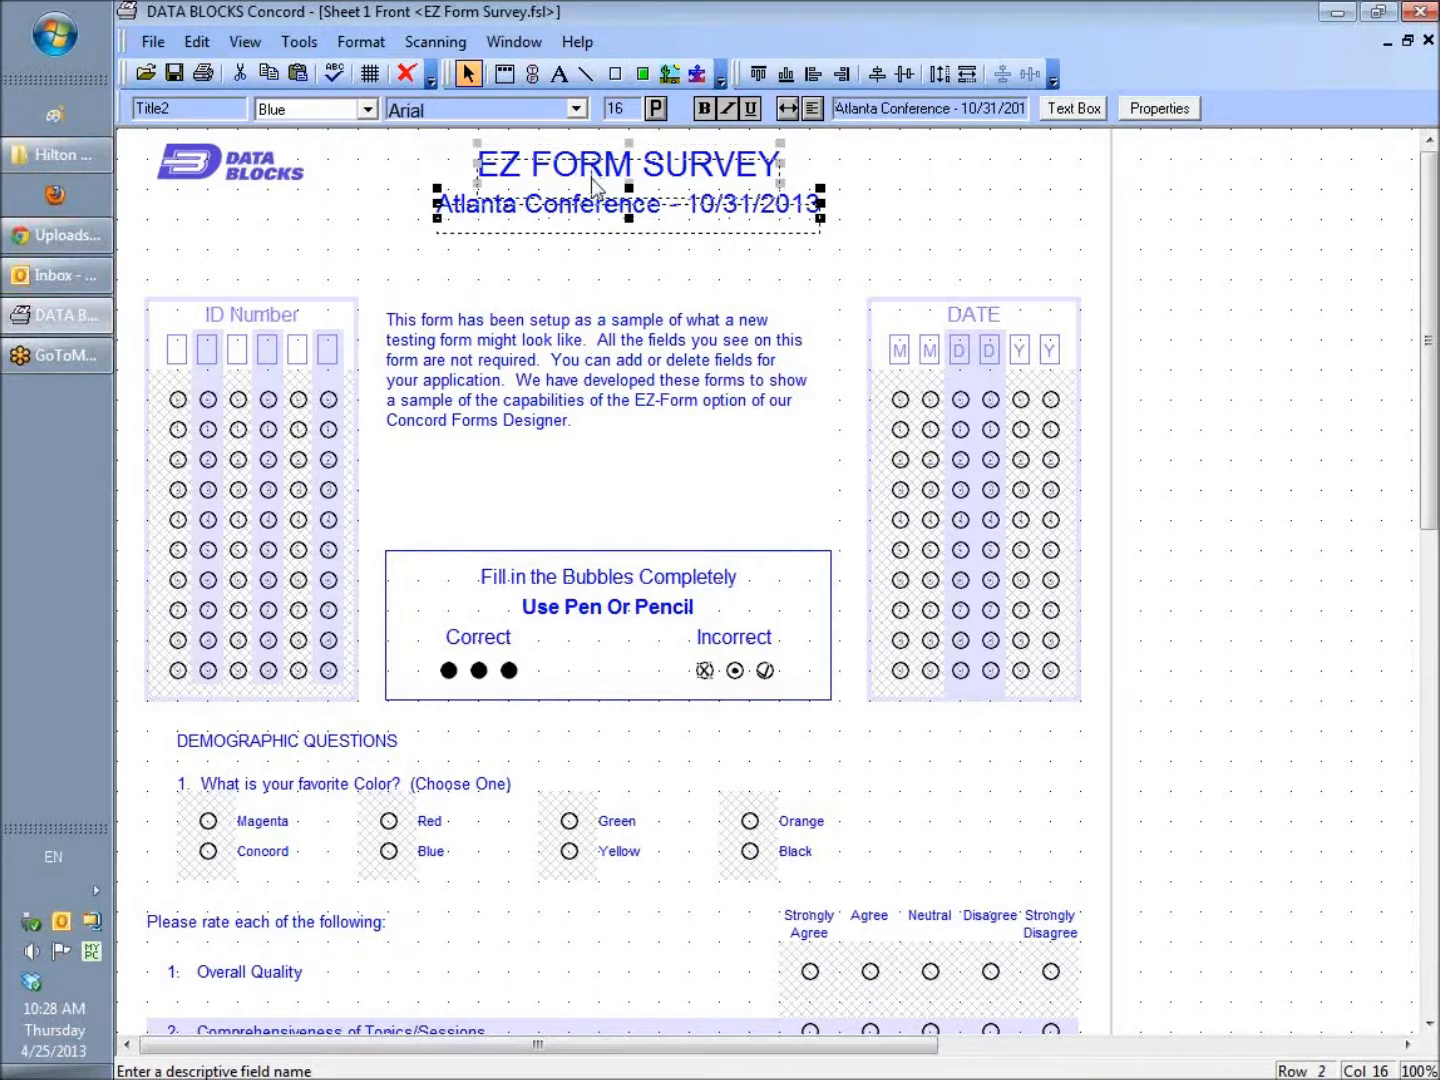
left_click_drag(591, 178, 591, 178)
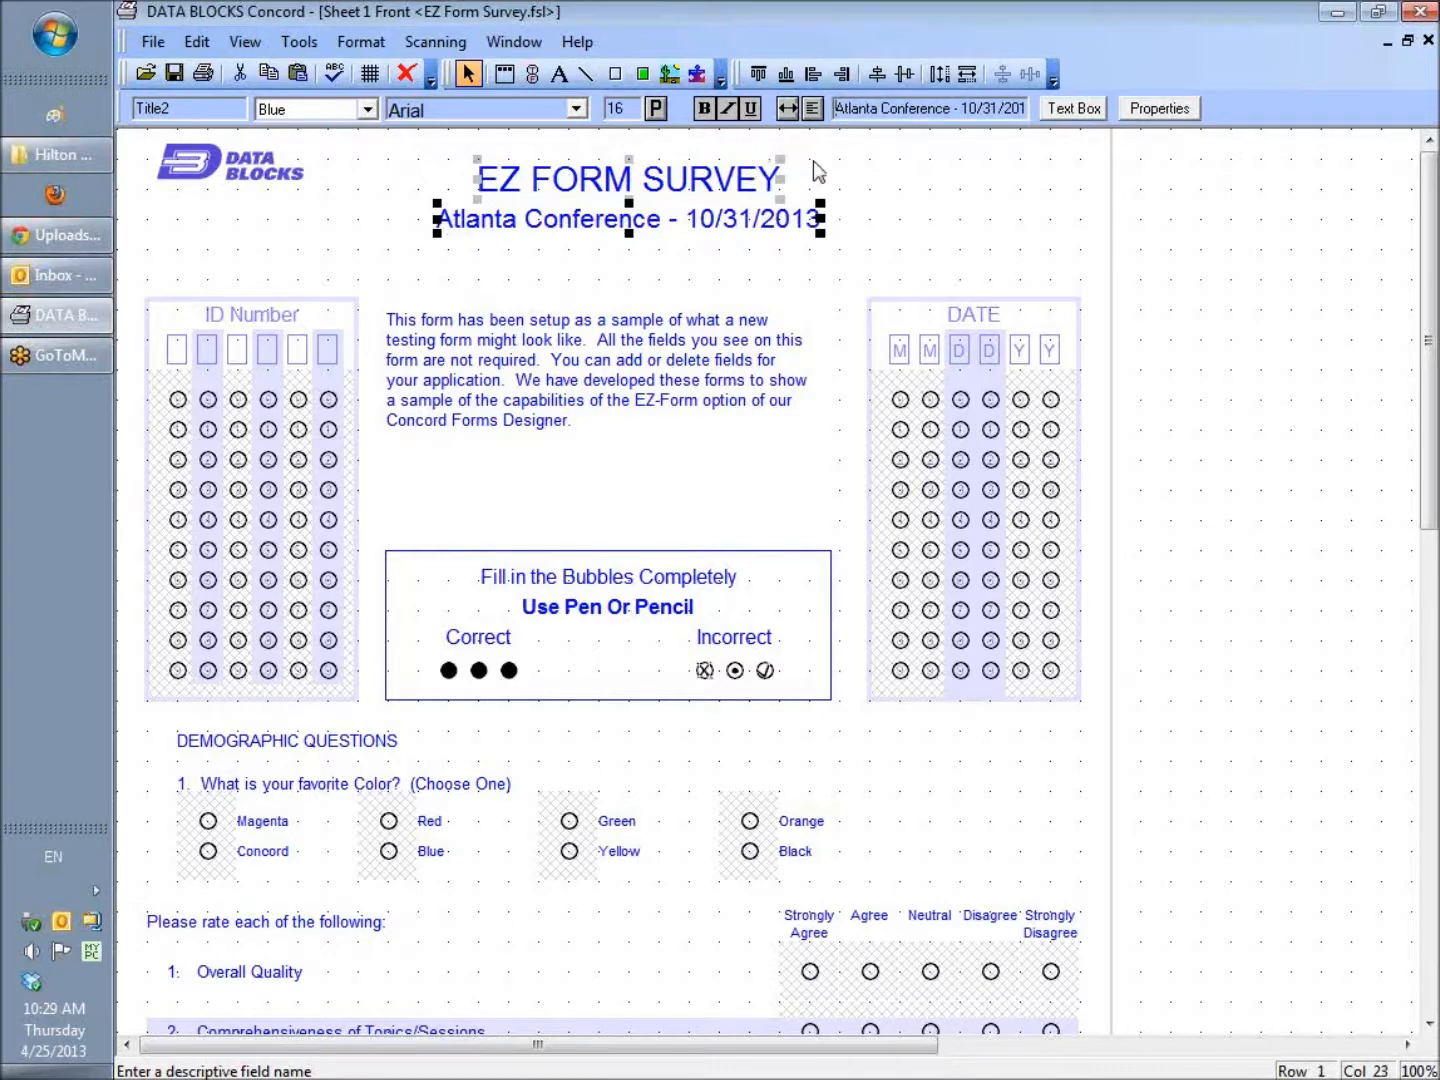
left_click(1000, 205)
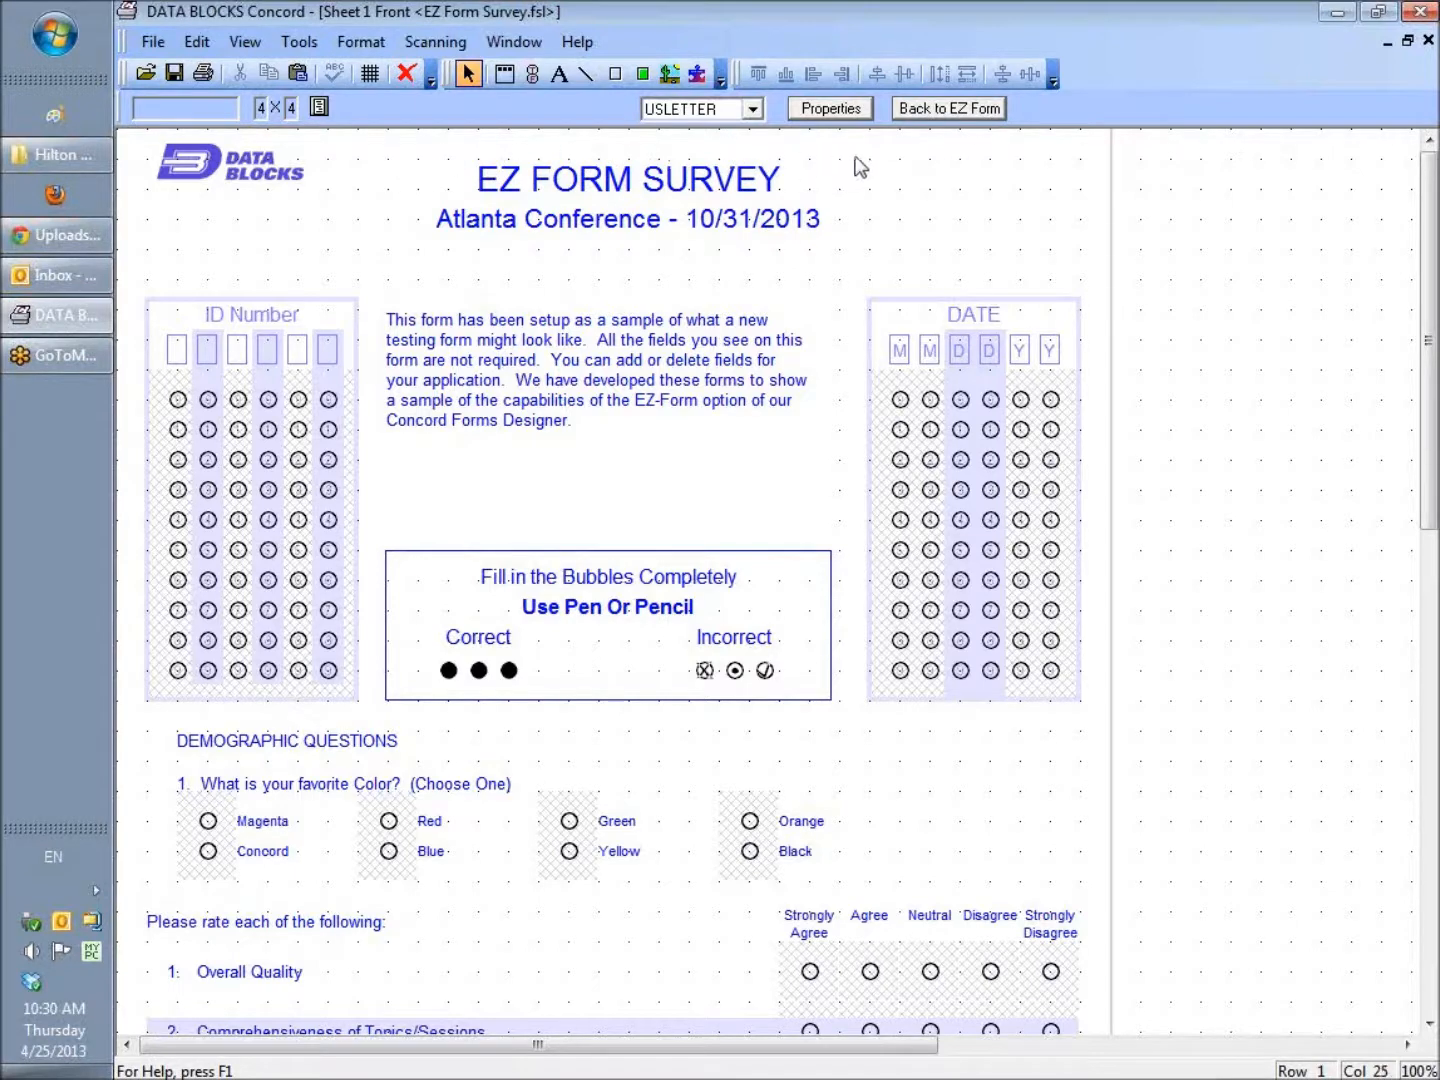
Enclose the title and subtitle in a selection rectangle, move both further down by a small amount, and deselect them.
left_click_drag(855, 157, 500, 240)
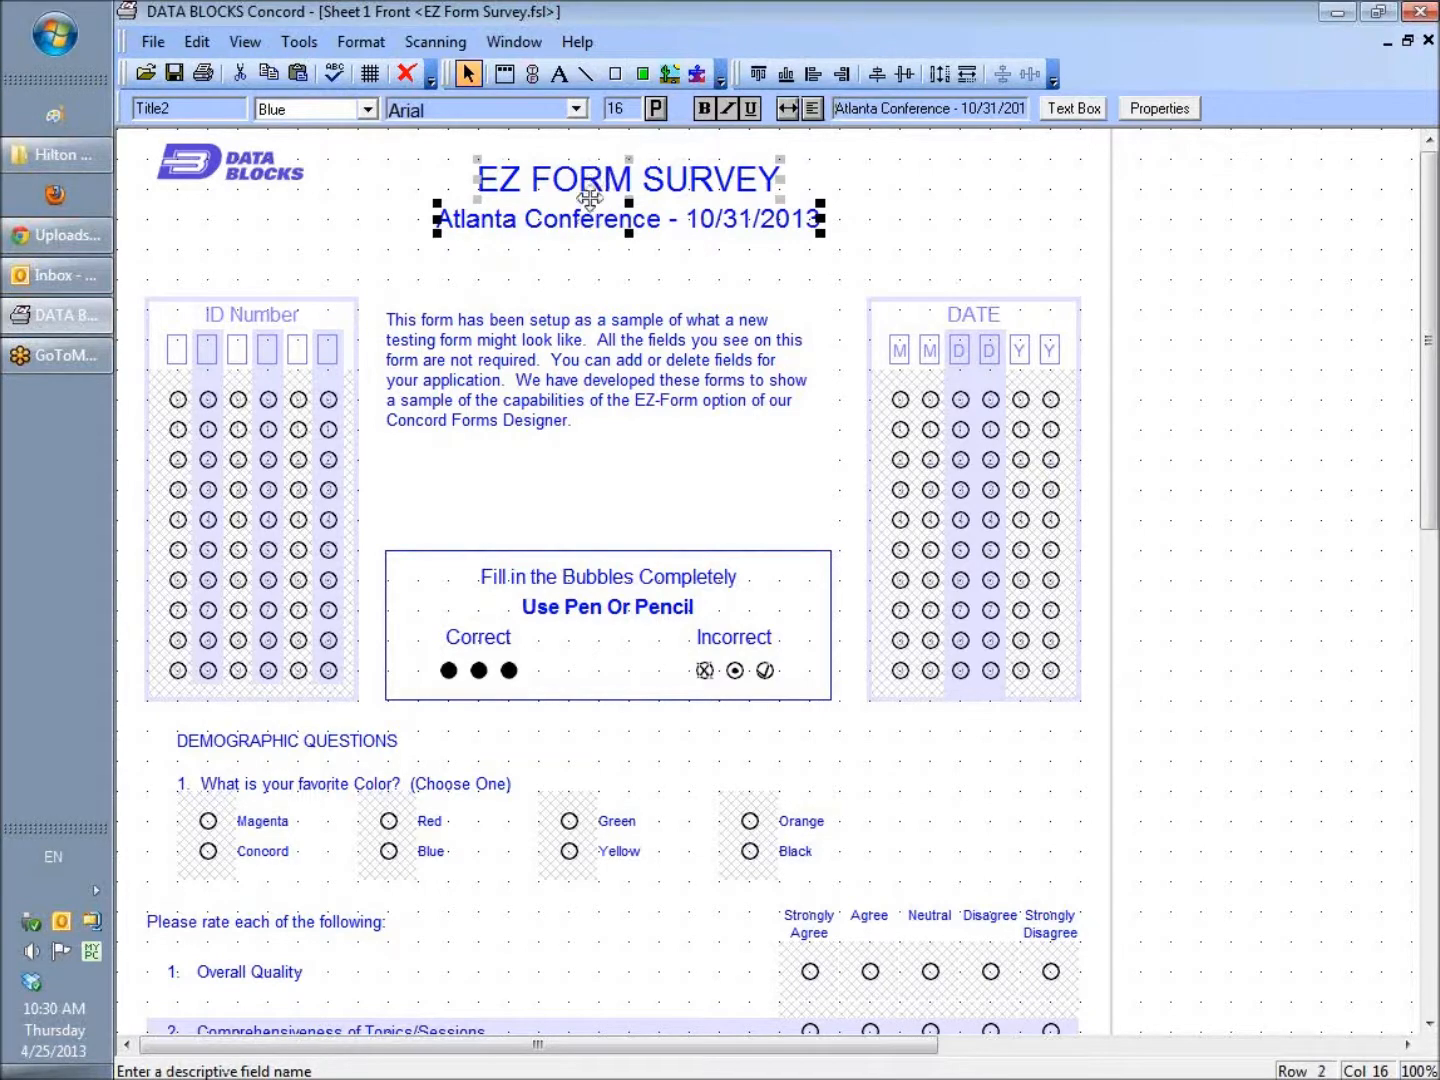
mouse_move(590, 180)
left_mouse_down()
mouse_move(587, 166)
mouse_move(584, 188)
left_mouse_up()
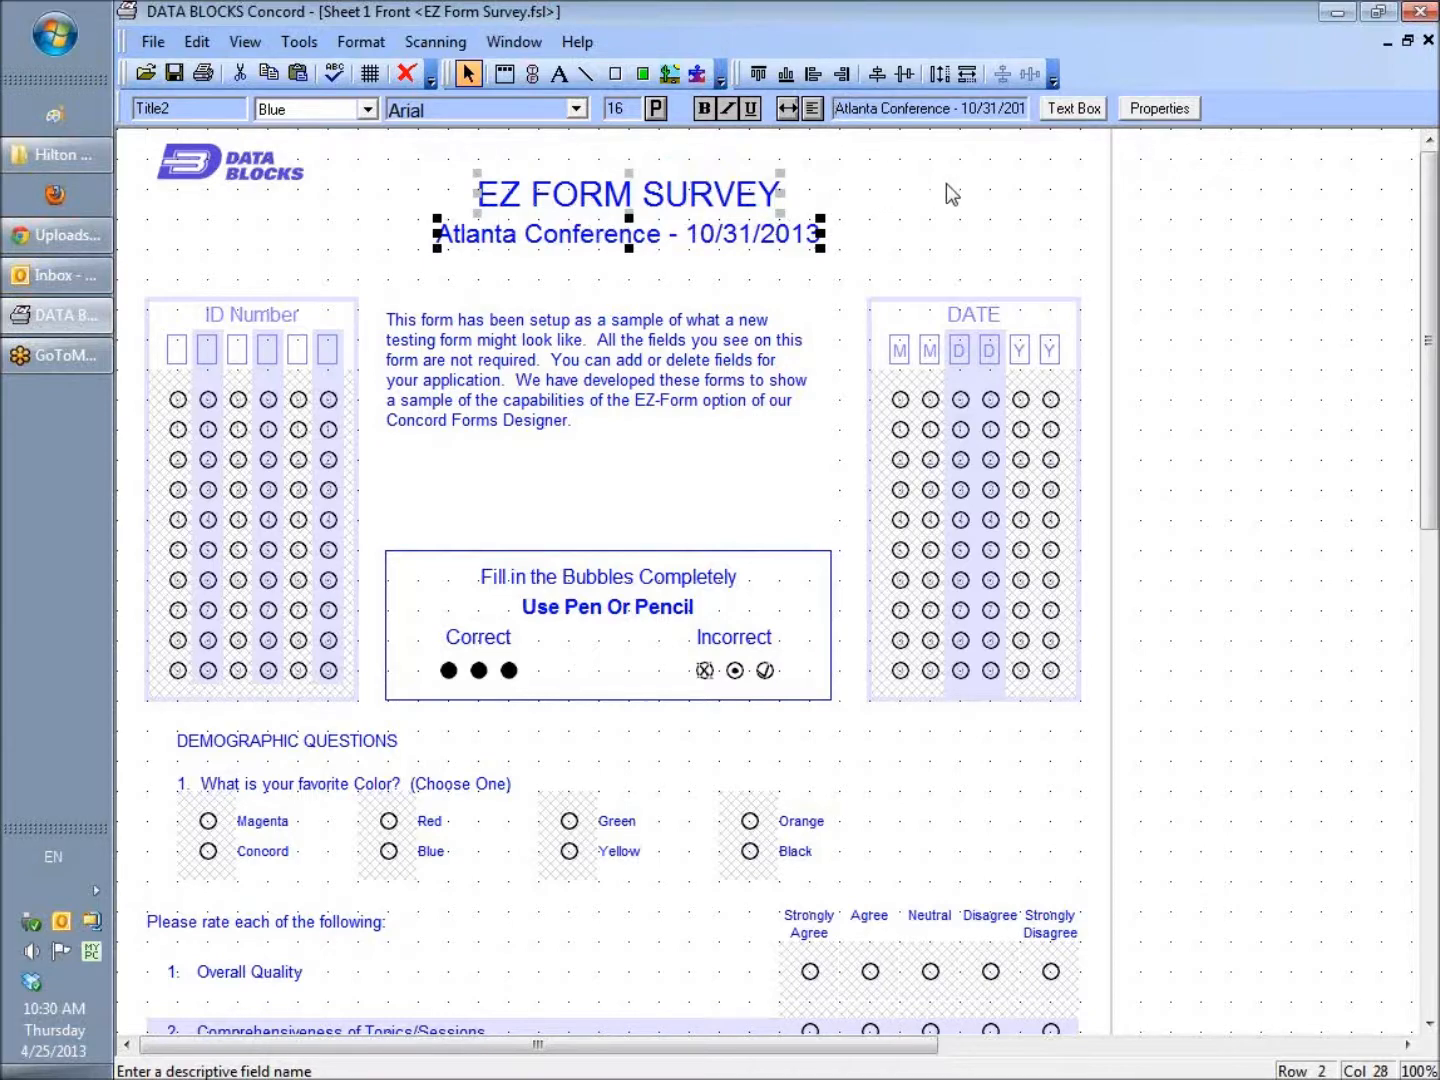
left_click(1009, 185)
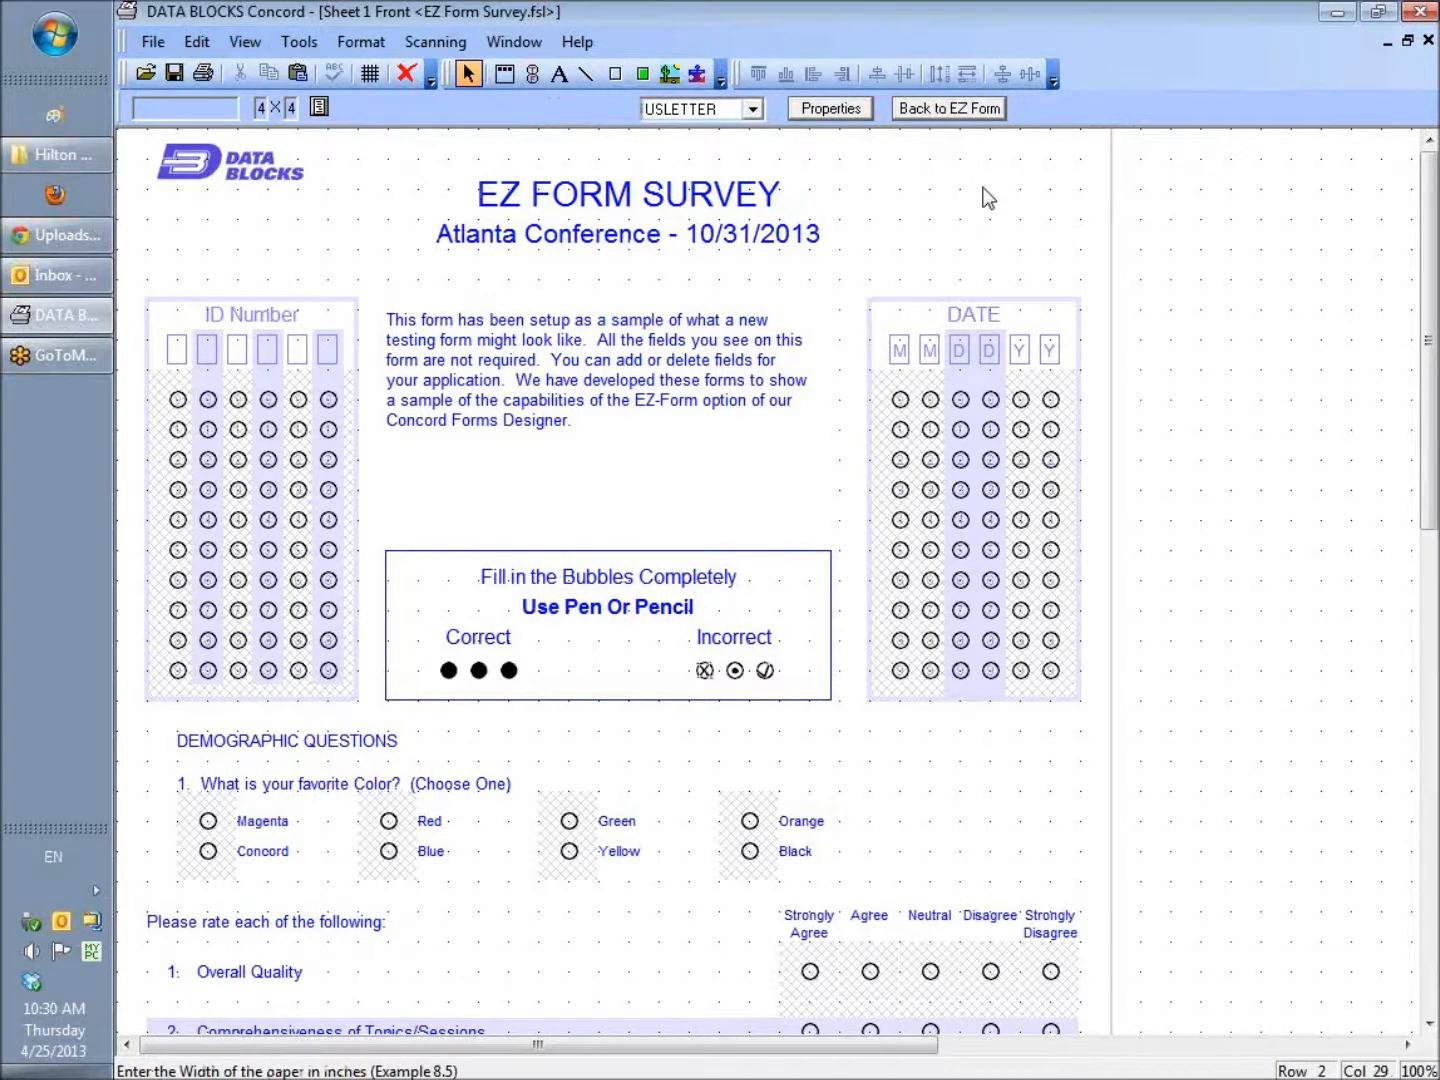
Select the title and subtitle together, first by adding one to the other and again with a selection rectangle, clearing each selection.
left_click(727, 195)
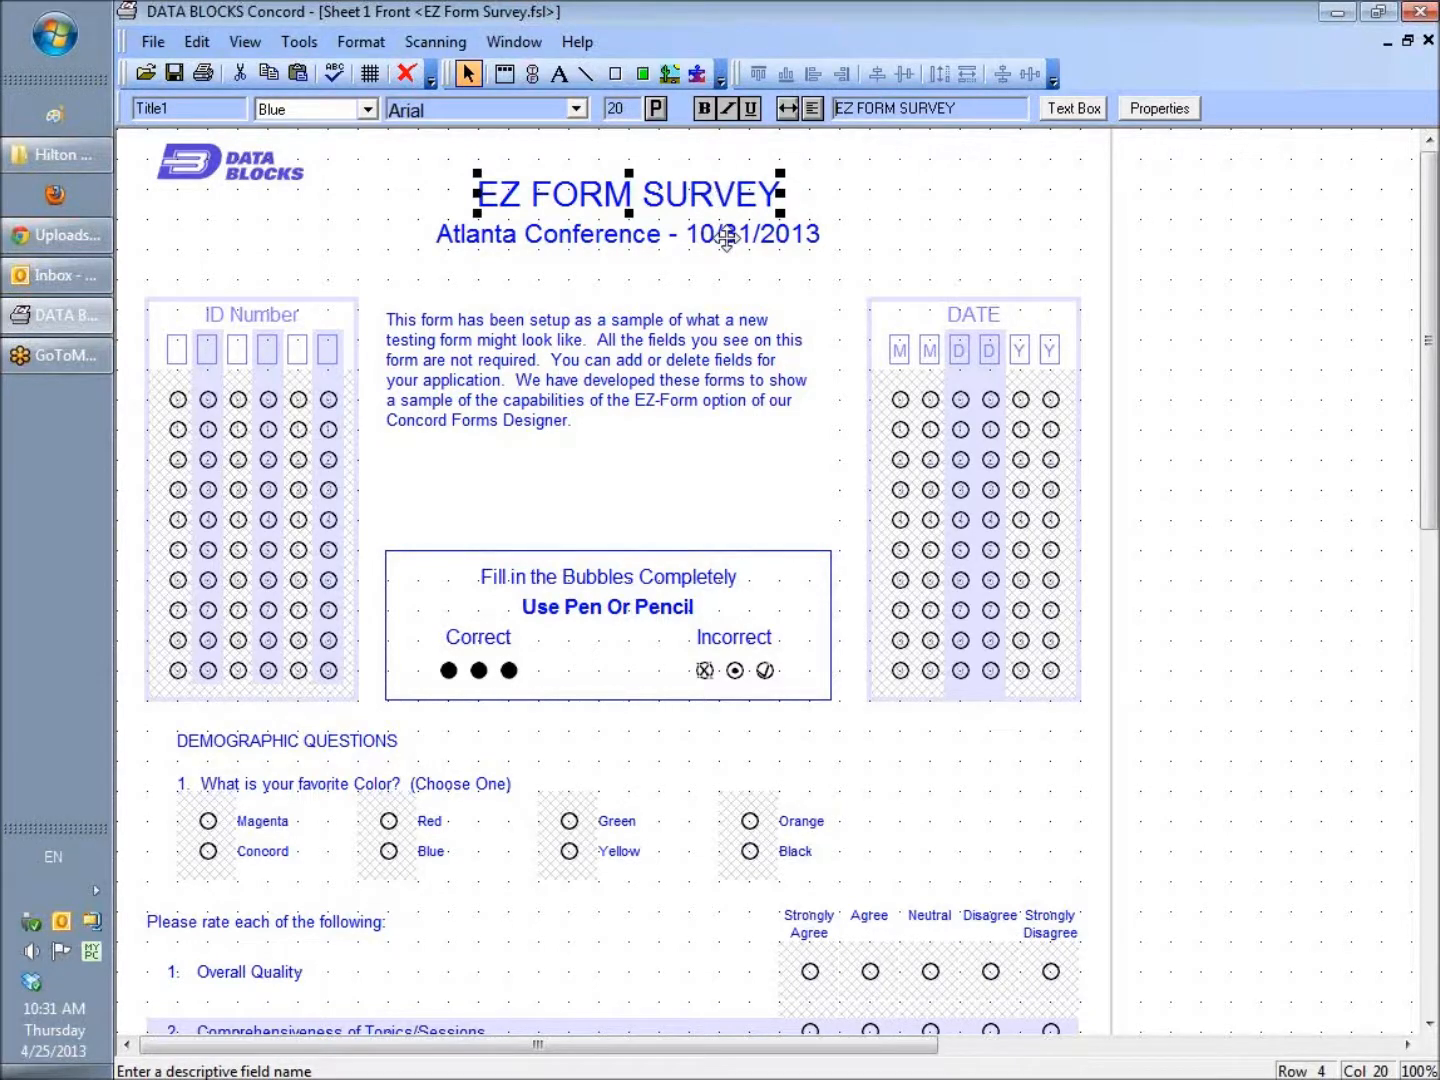
left_click(725, 239)
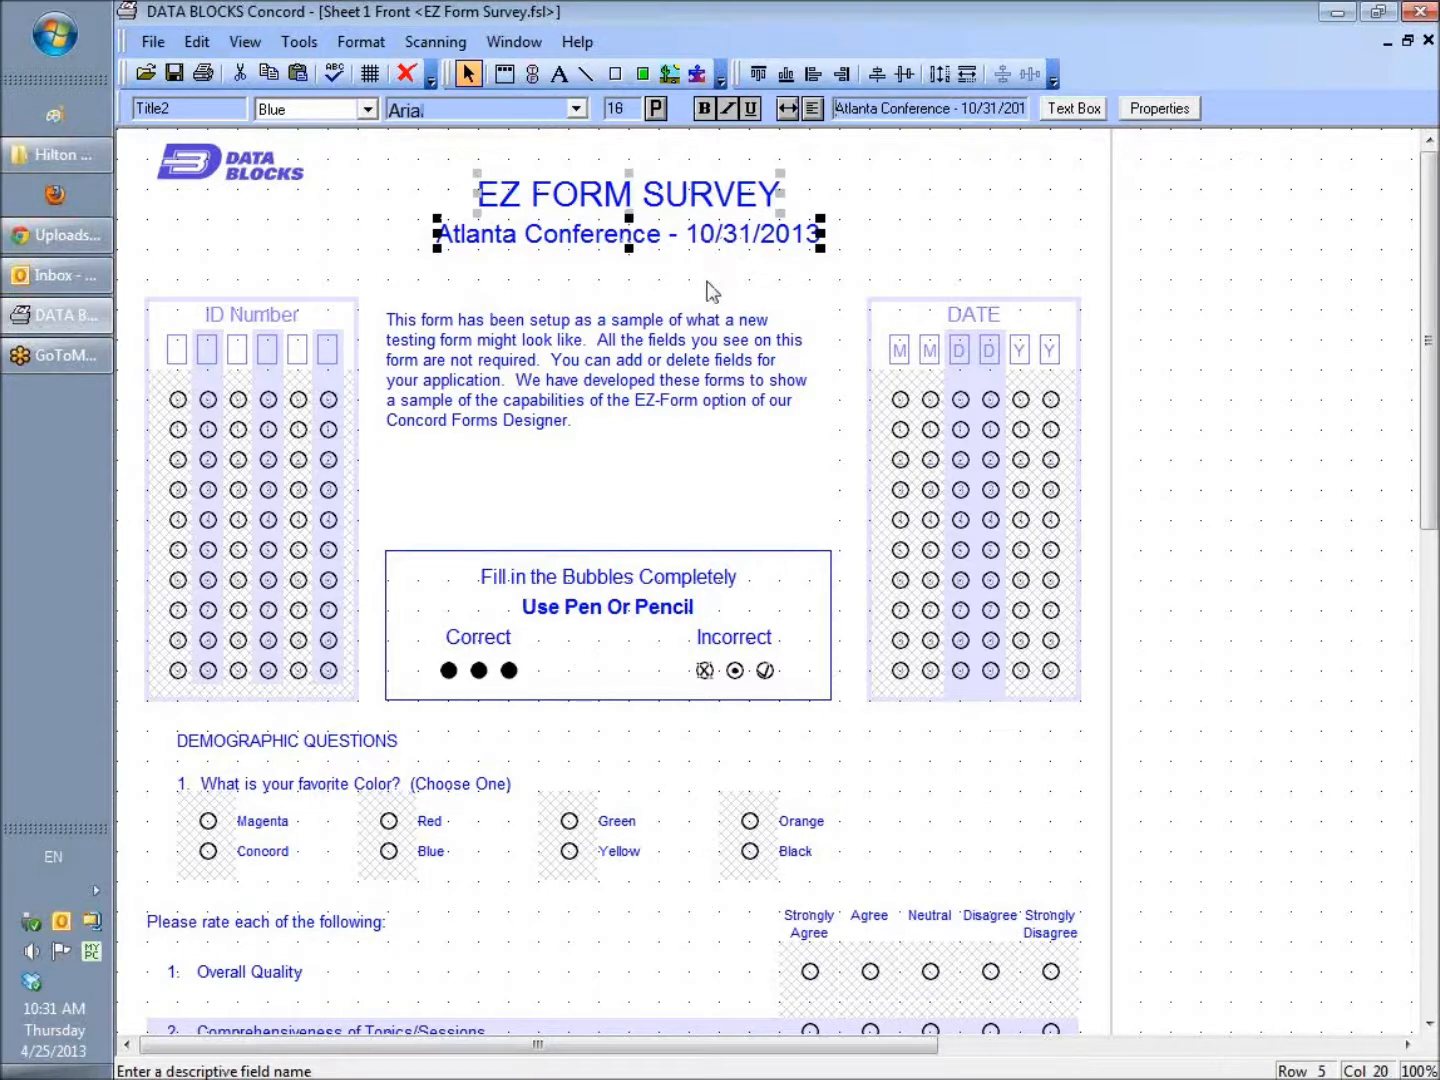
left_click(990, 195)
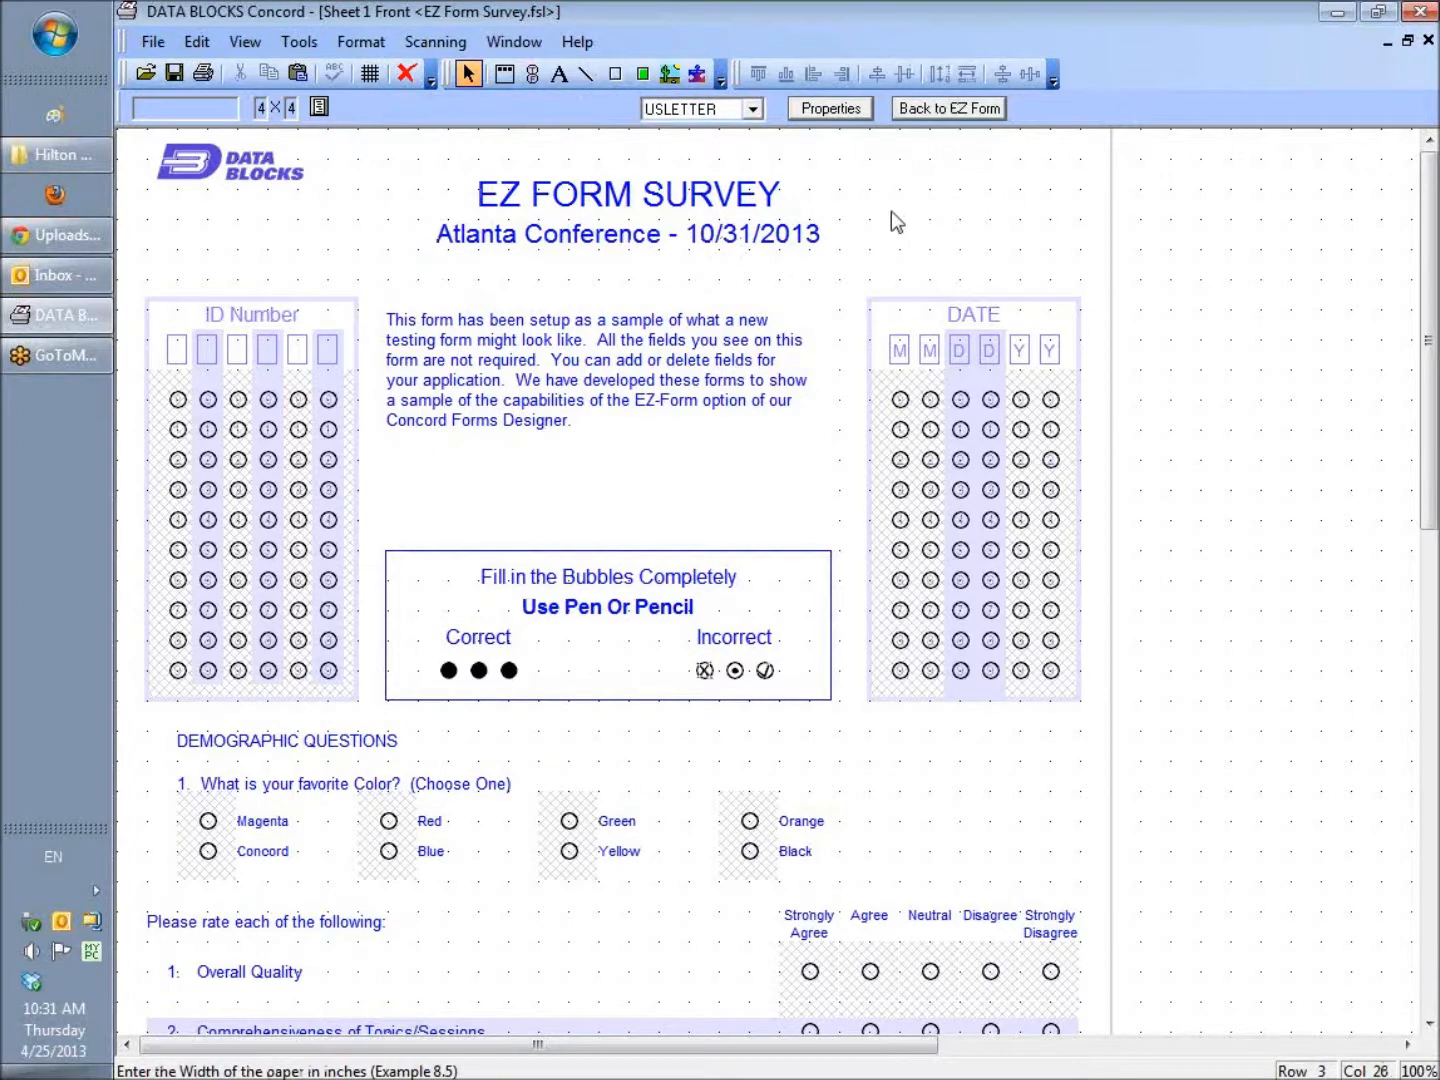
left_click_drag(869, 172, 582, 274)
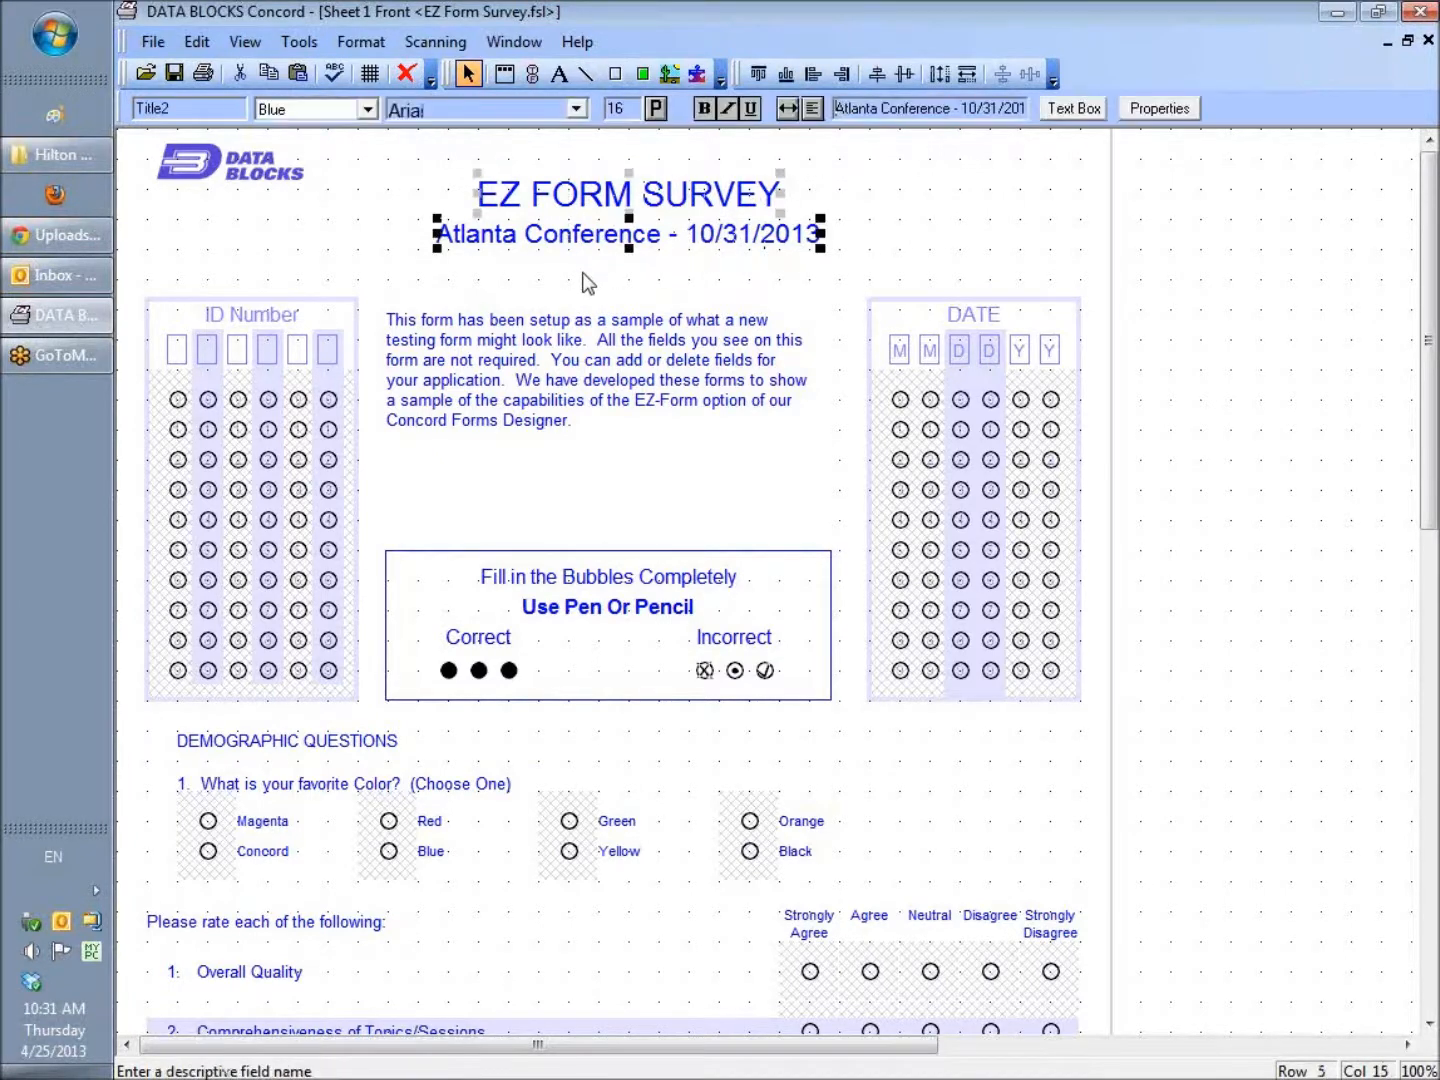
left_click(990, 197)
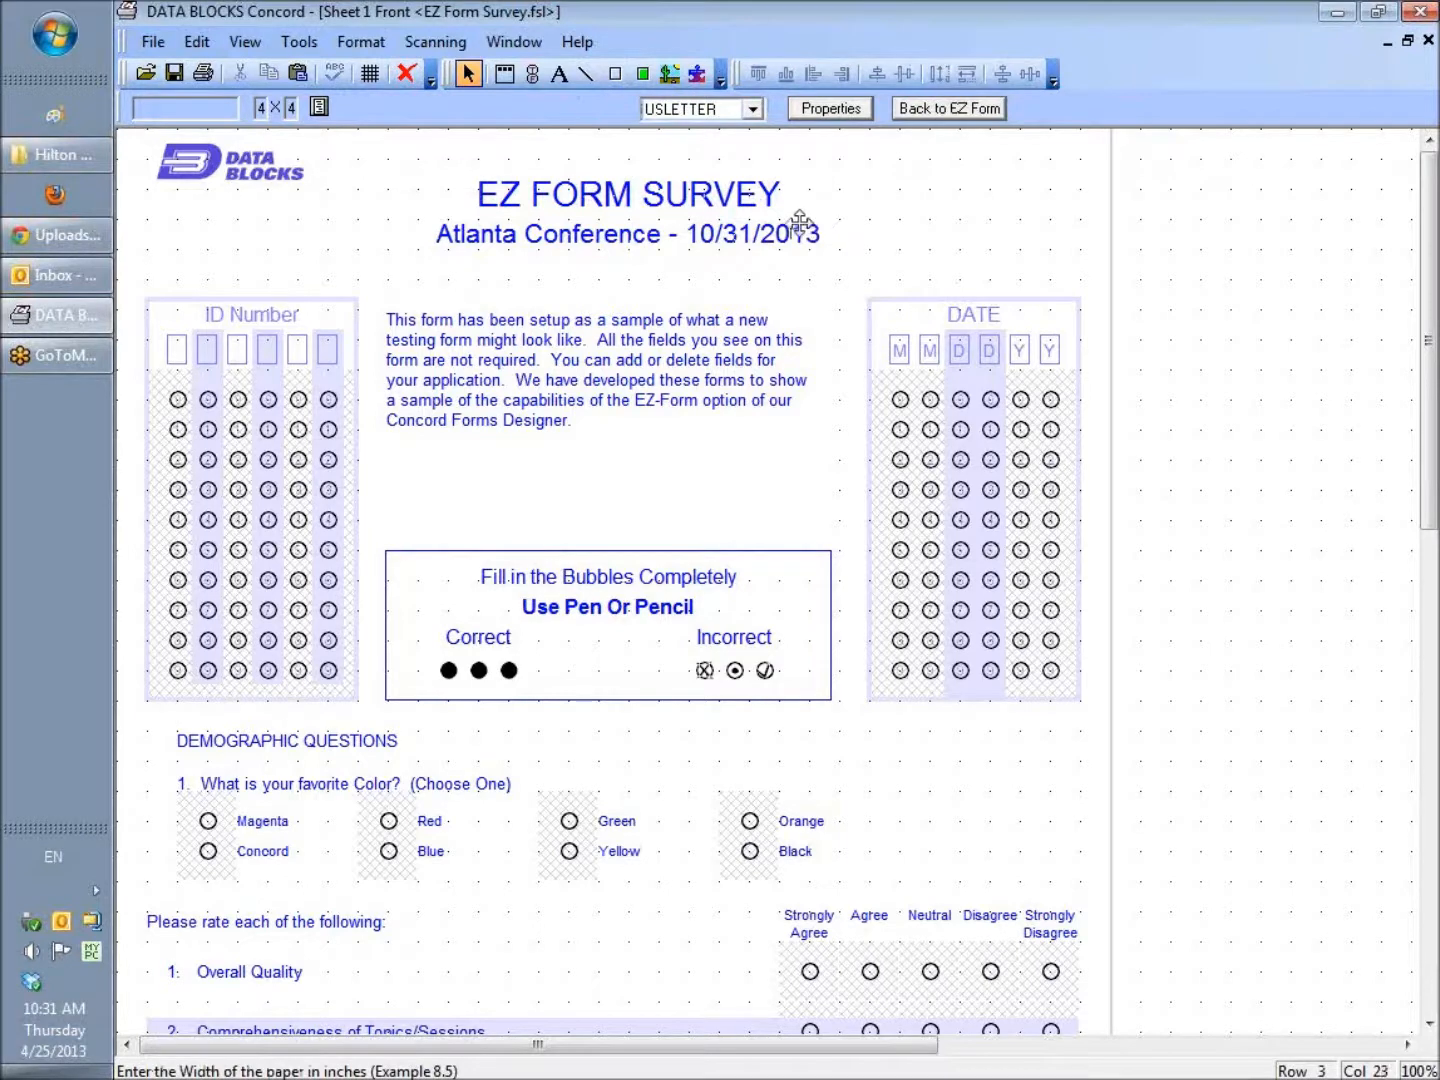
Select the title, the subtitle and the DATA BLOCKS logo together as a group, and clear the selection.
left_click(700, 200)
left_click(690, 231)
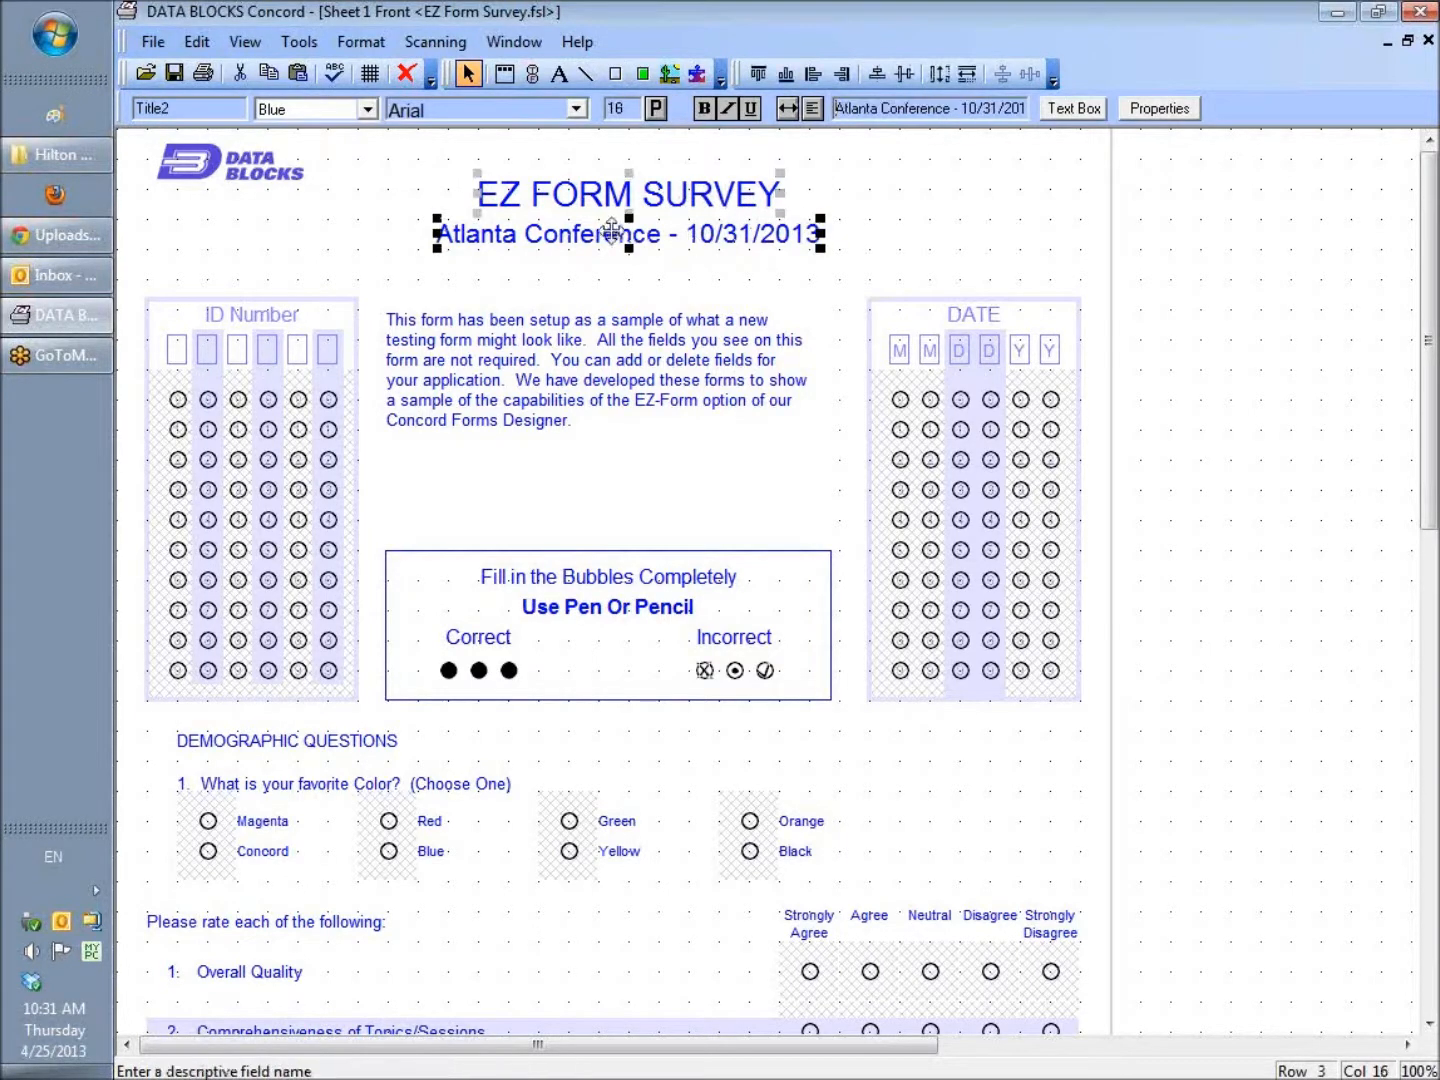
left_click(256, 175)
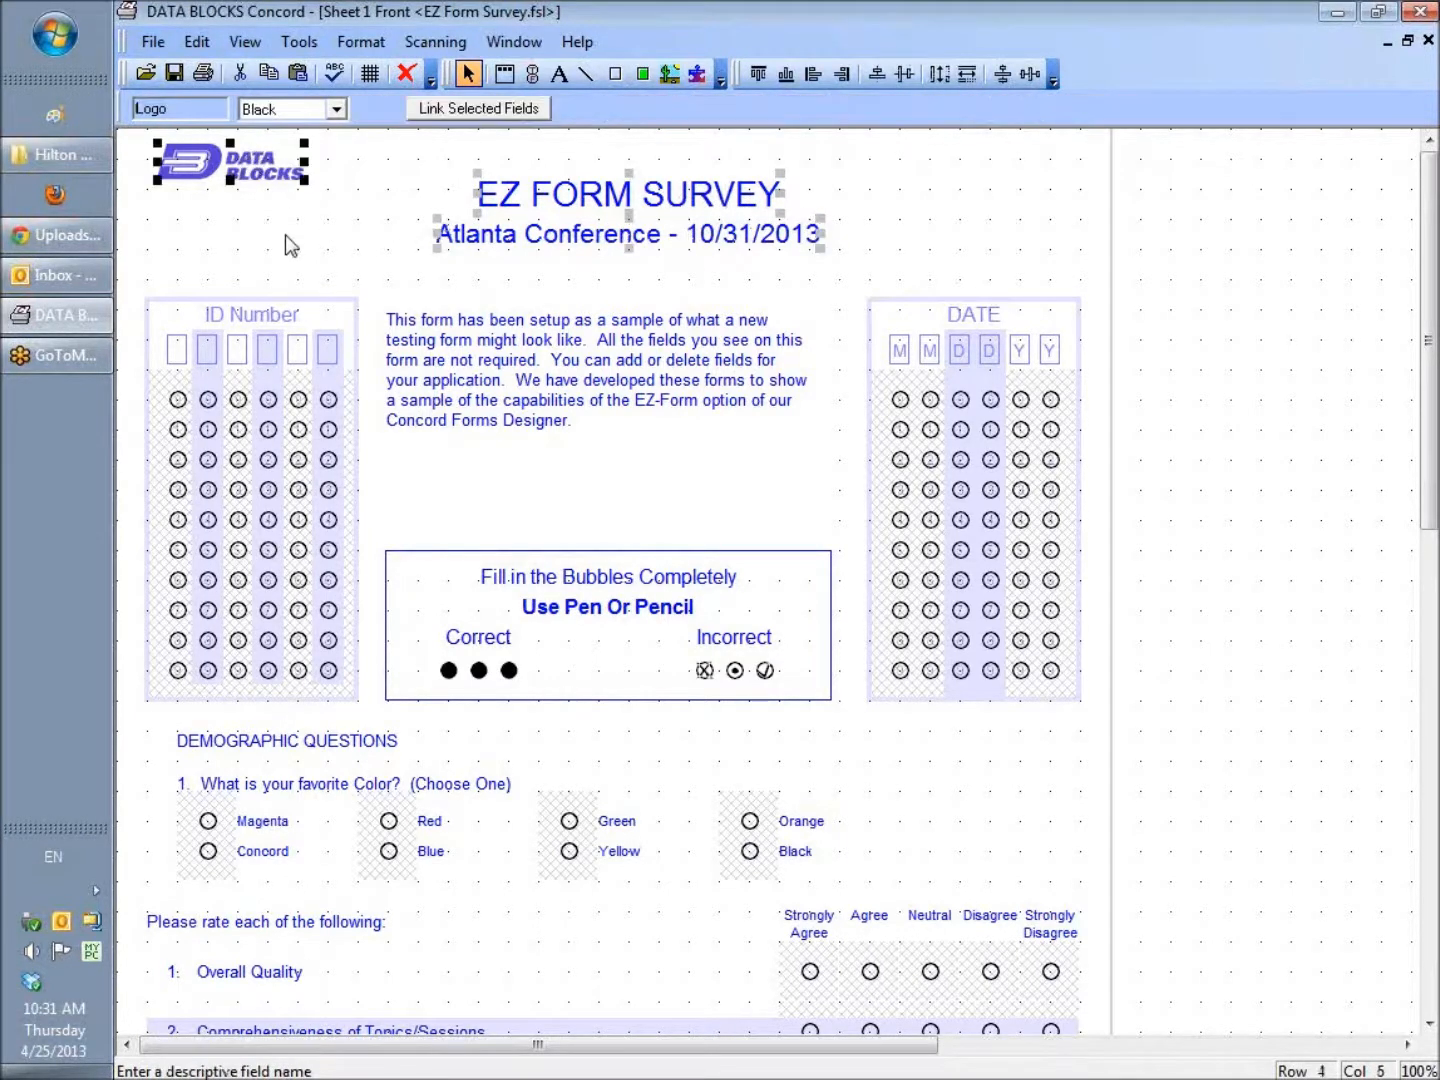
mouse_move(690, 196)
left_mouse_down()
mouse_move(706, 193)
mouse_move(691, 196)
left_mouse_up()
left_click(886, 172)
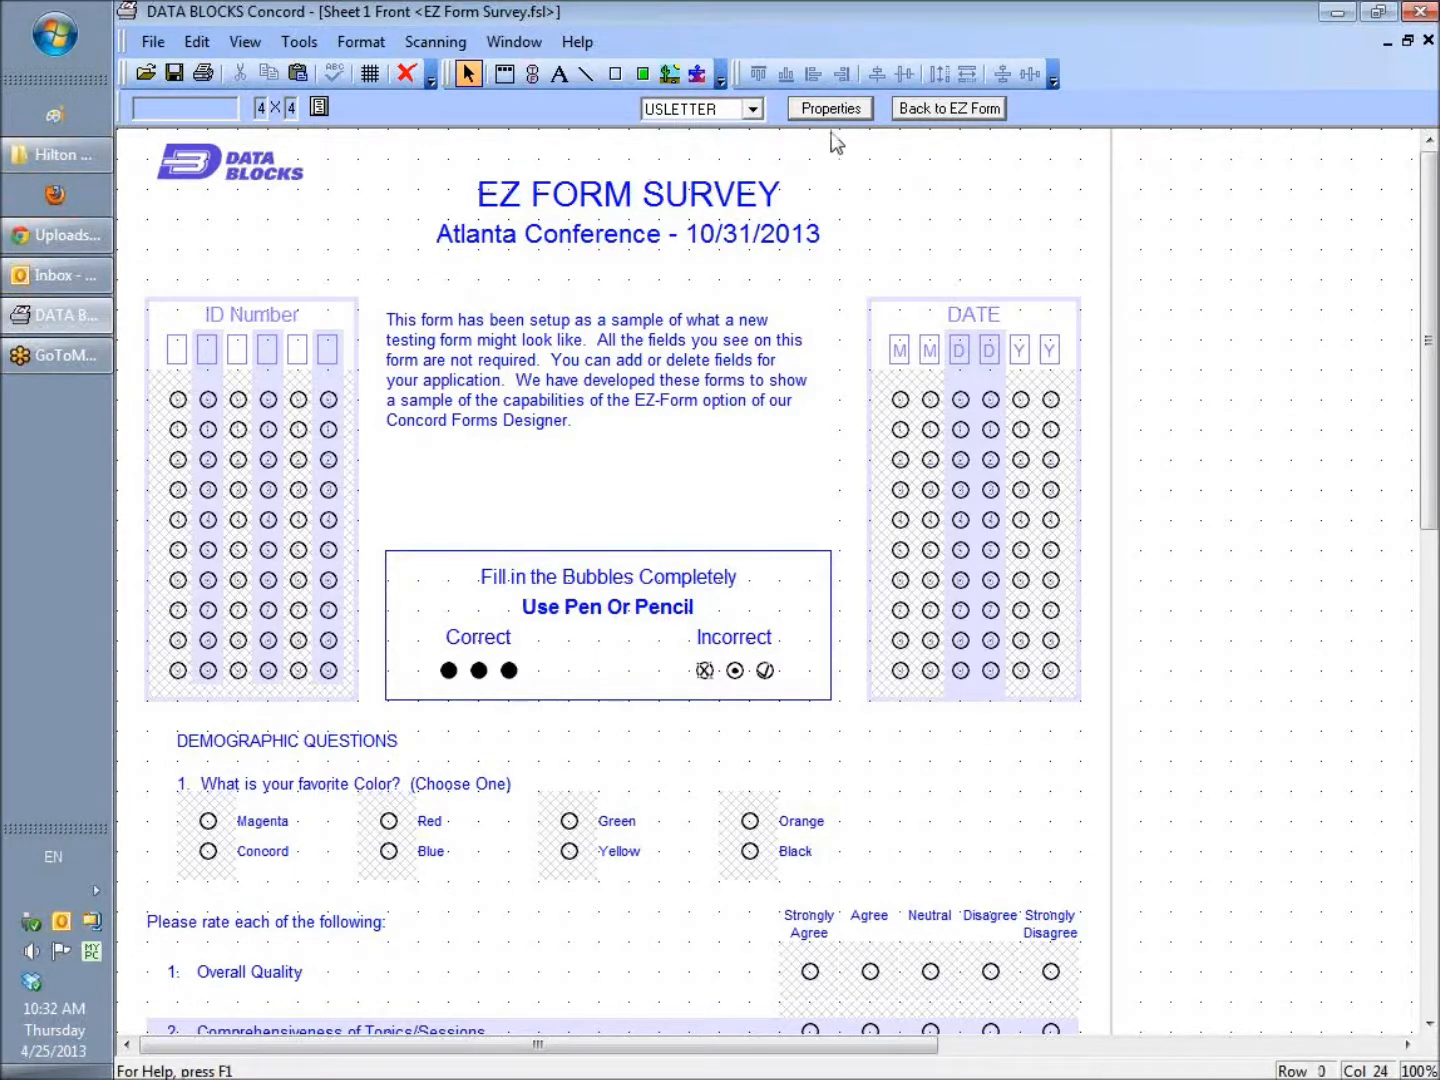
Set the "EZ FORM SURVEY" title's color to Black and its font weight to Bold in its field properties.
left_click(589, 199)
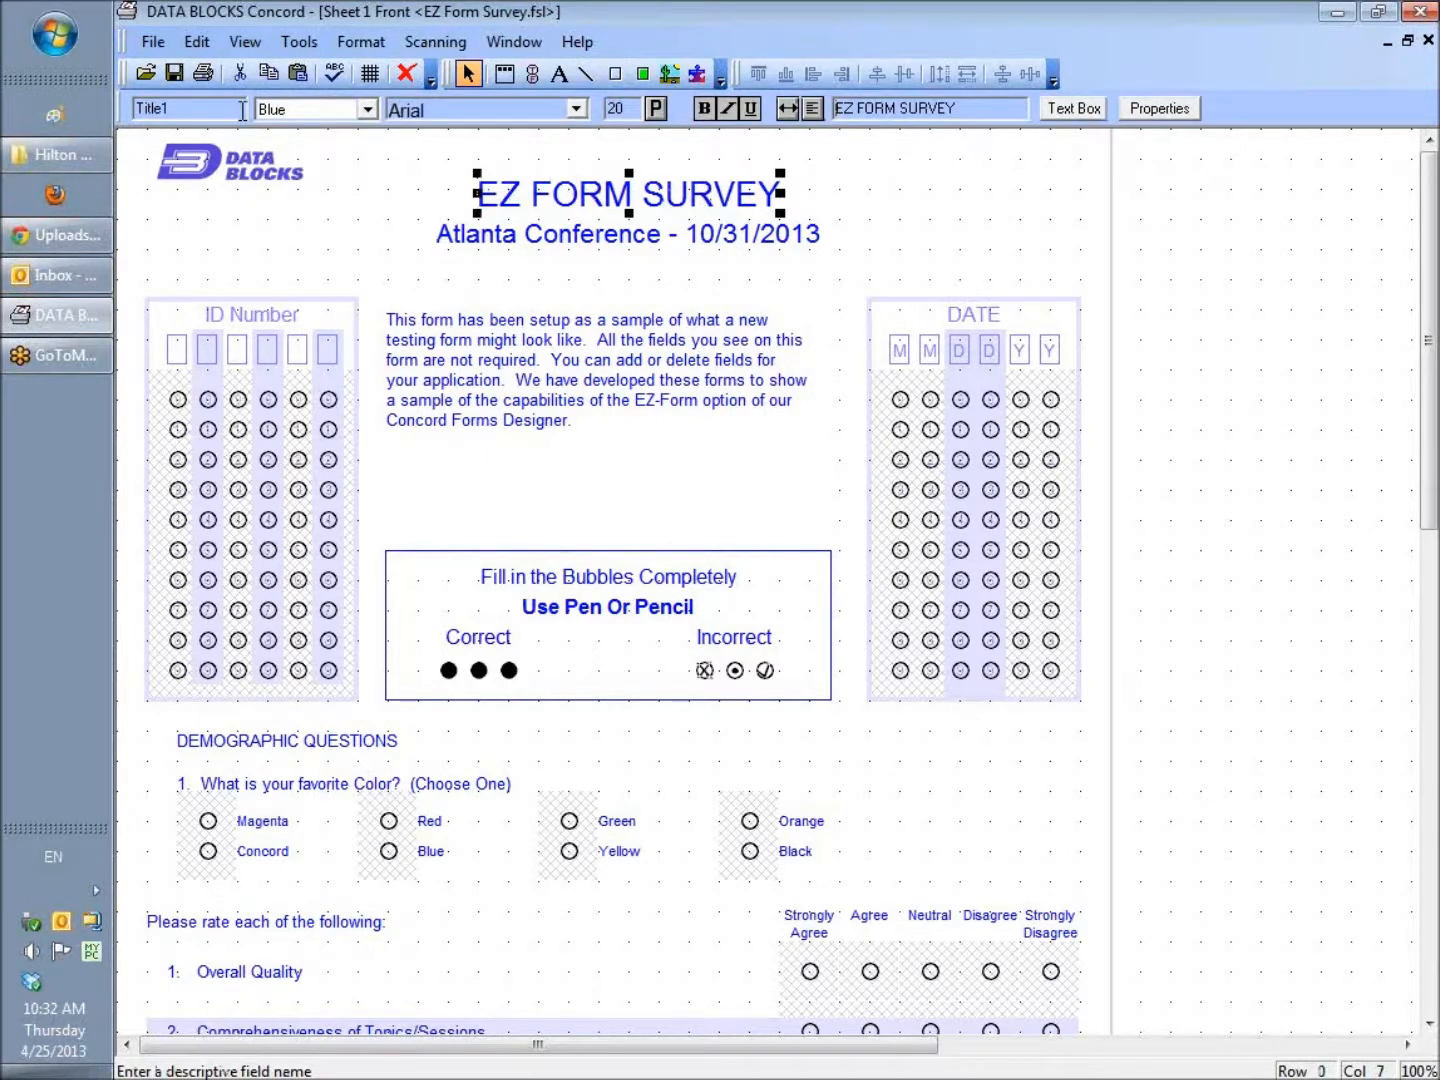
double_click(566, 193)
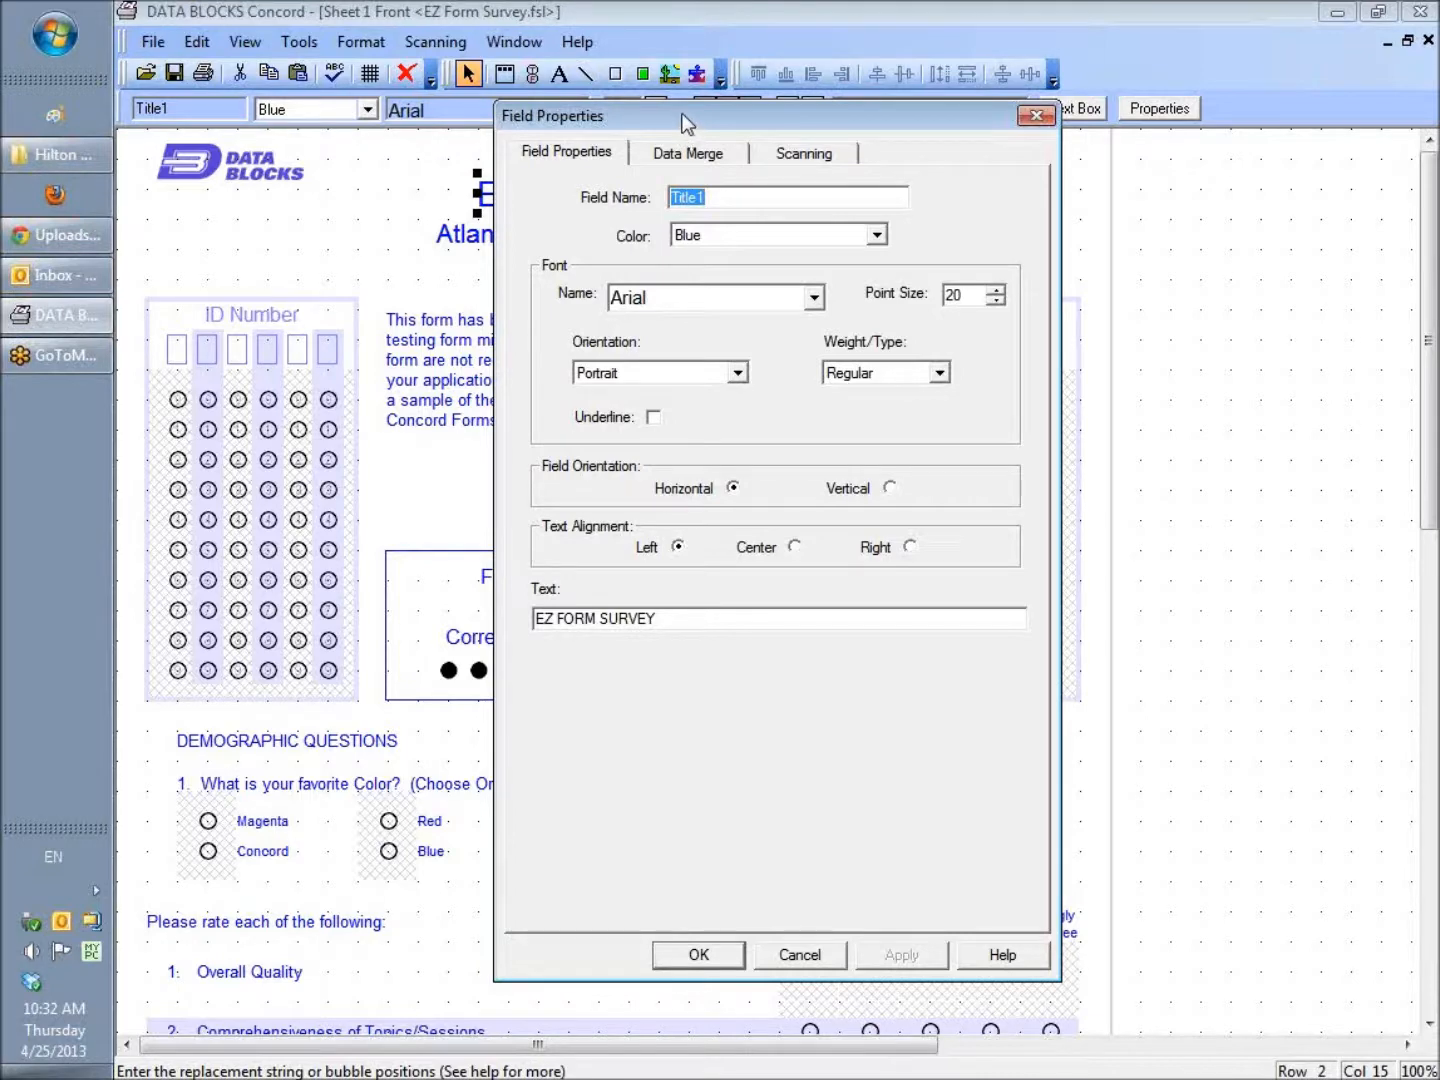
left_click_drag(683, 114, 834, 113)
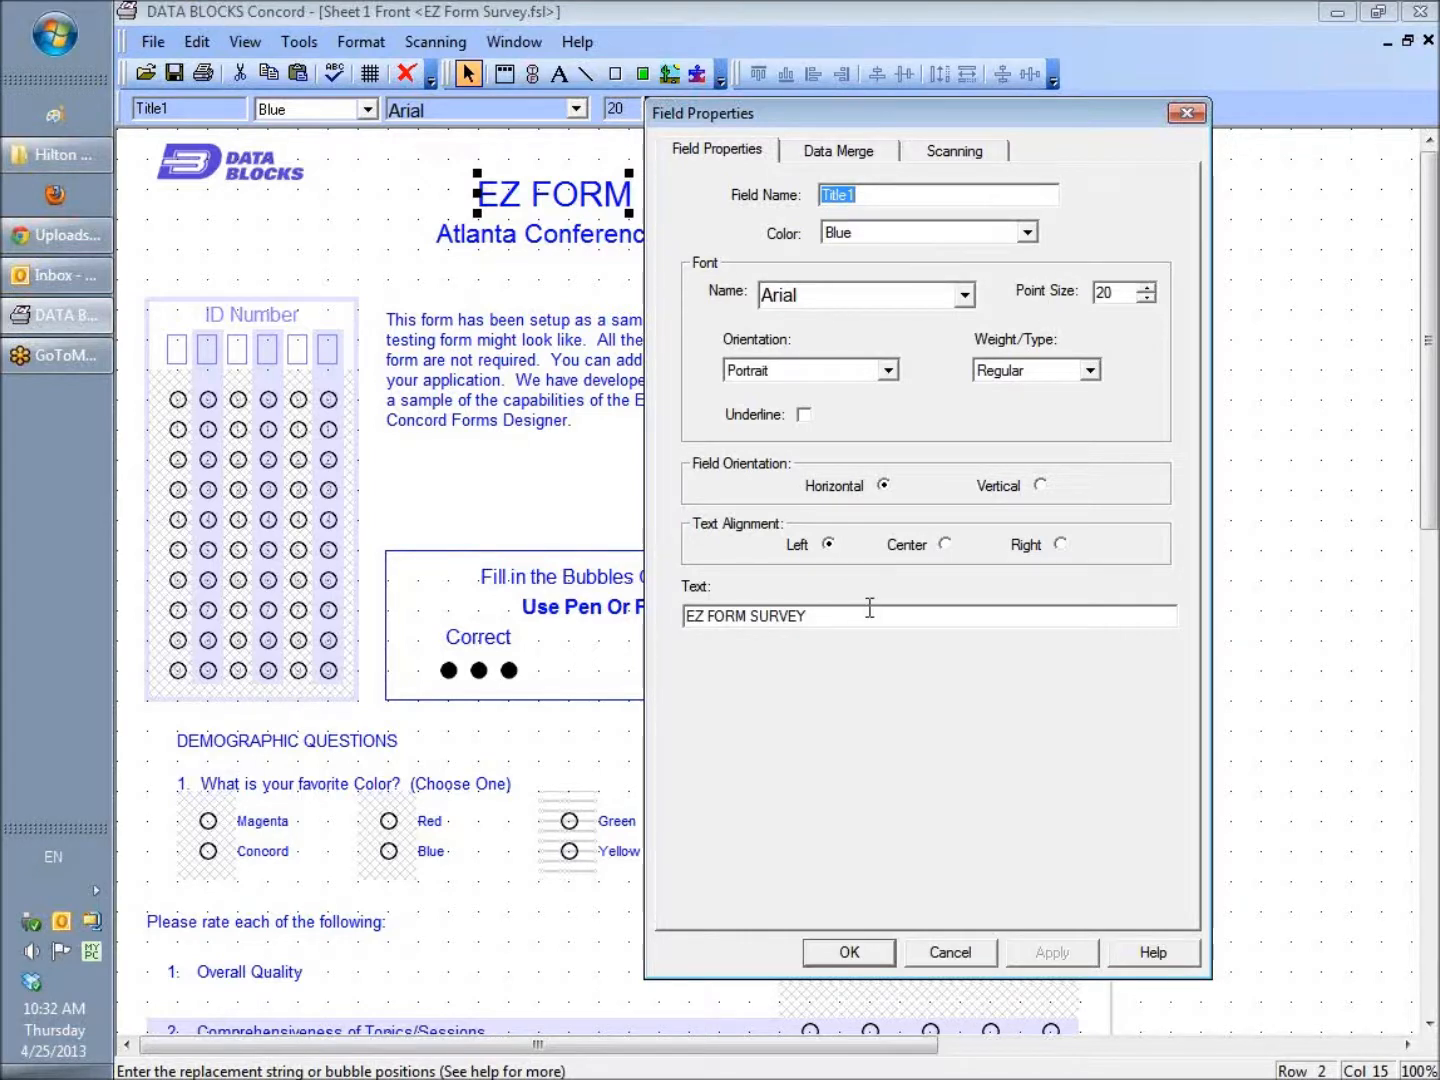
left_click(1028, 232)
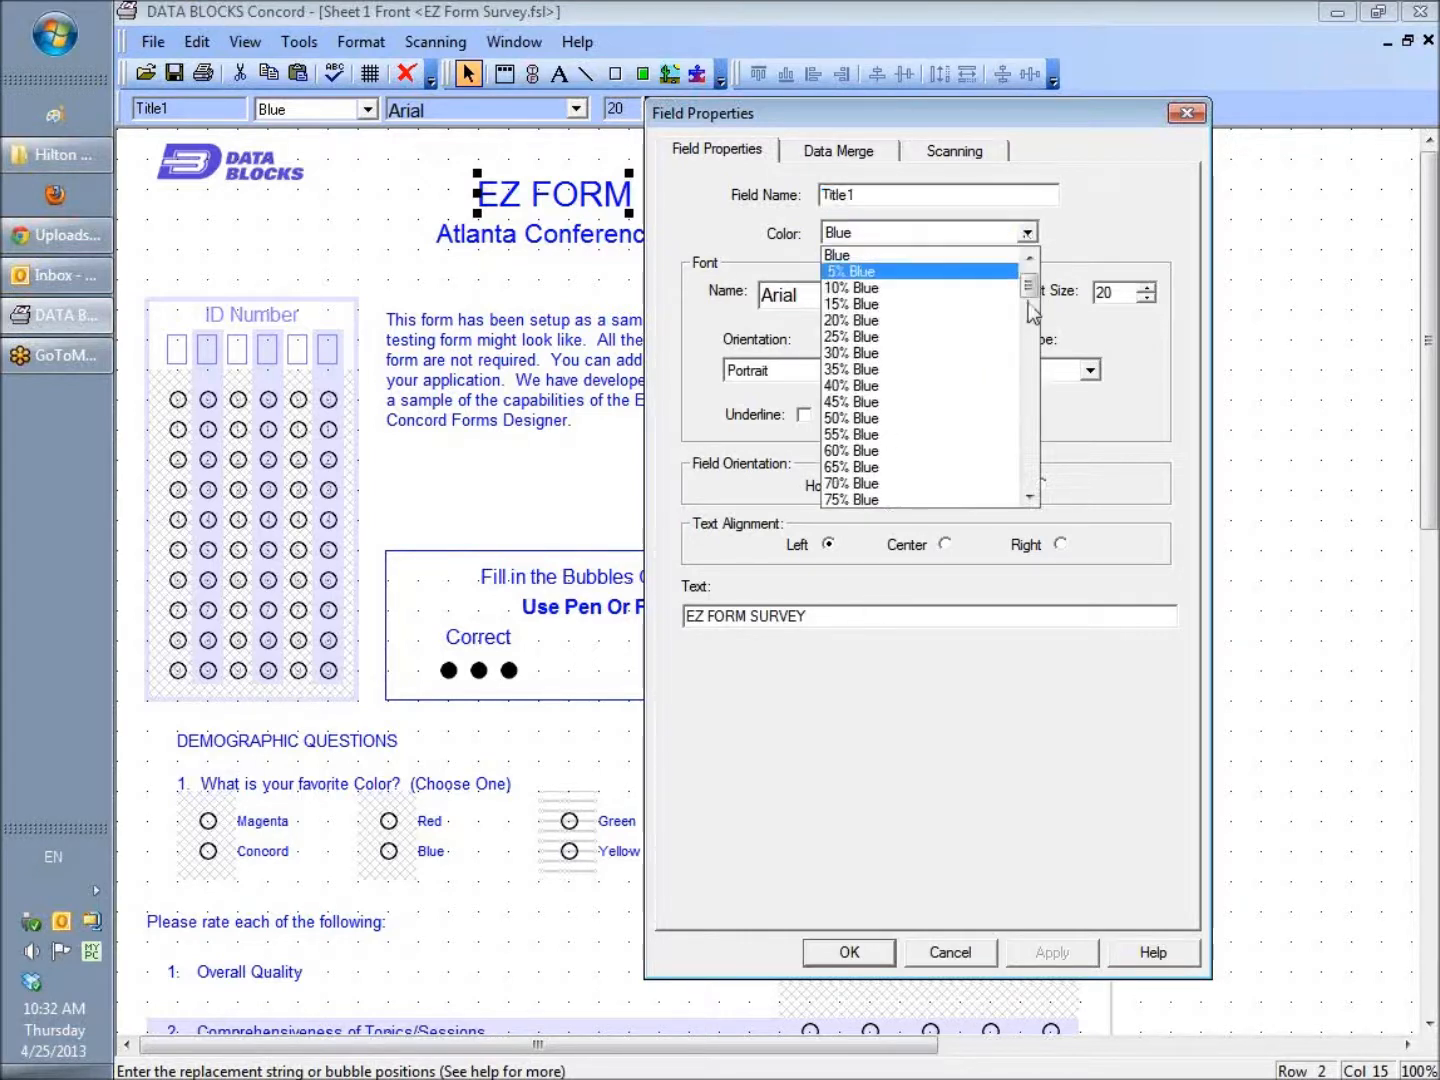
left_click_drag(1030, 290, 1031, 262)
left_click(868, 257)
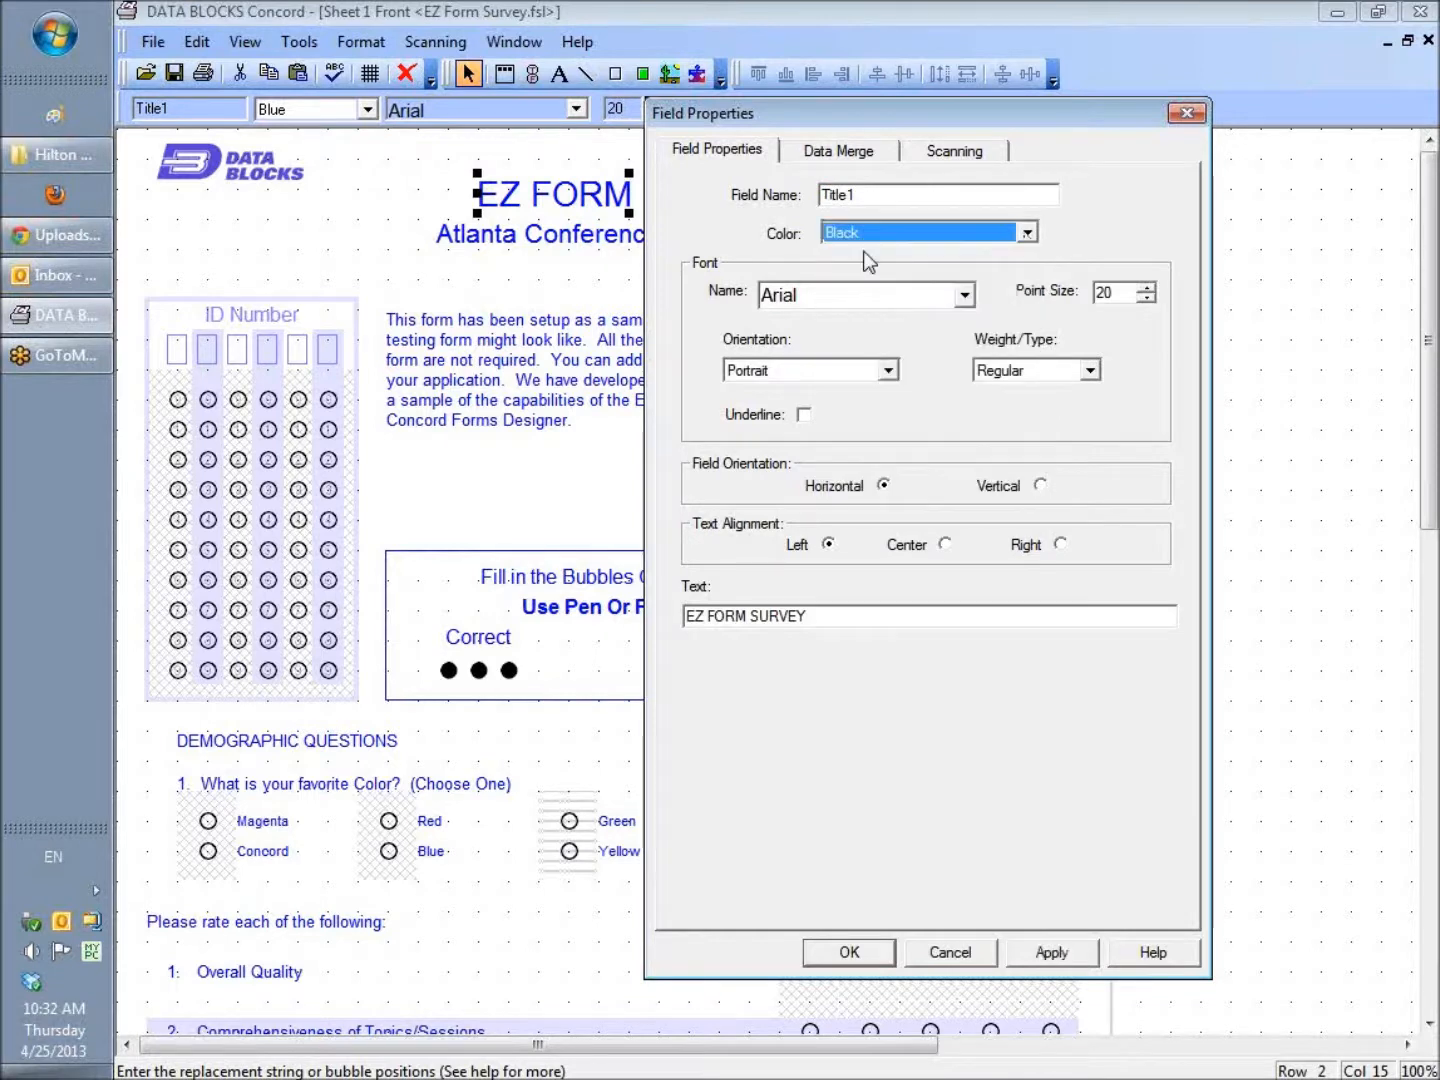
left_click(1097, 373)
left_click(1031, 410)
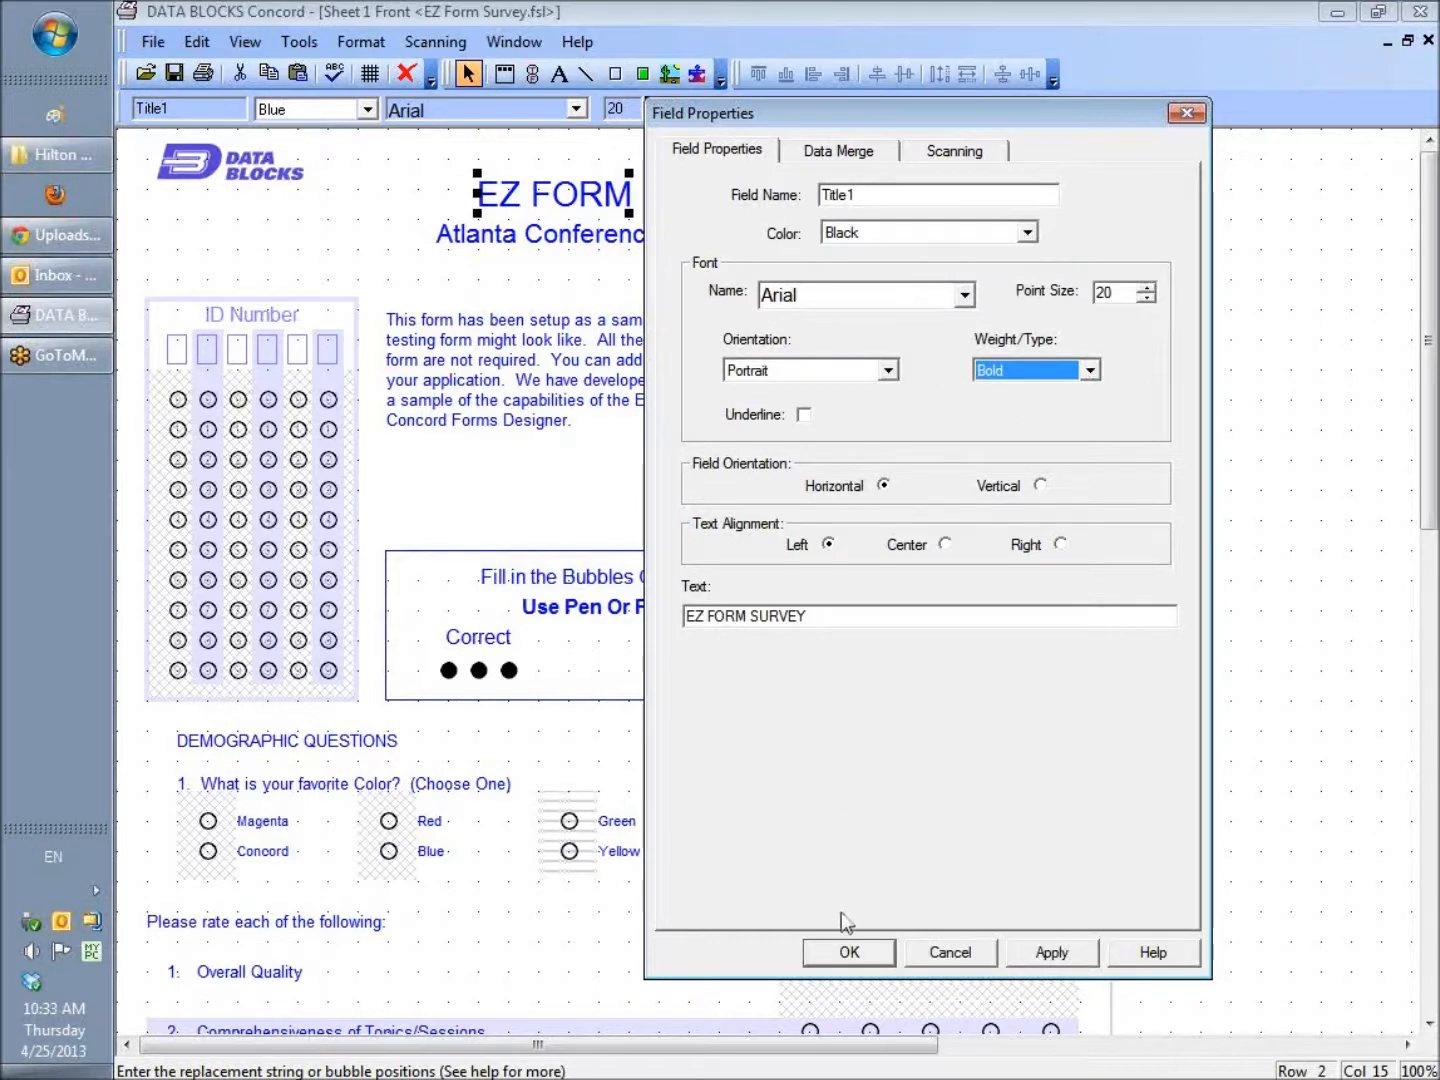
left_click(842, 952)
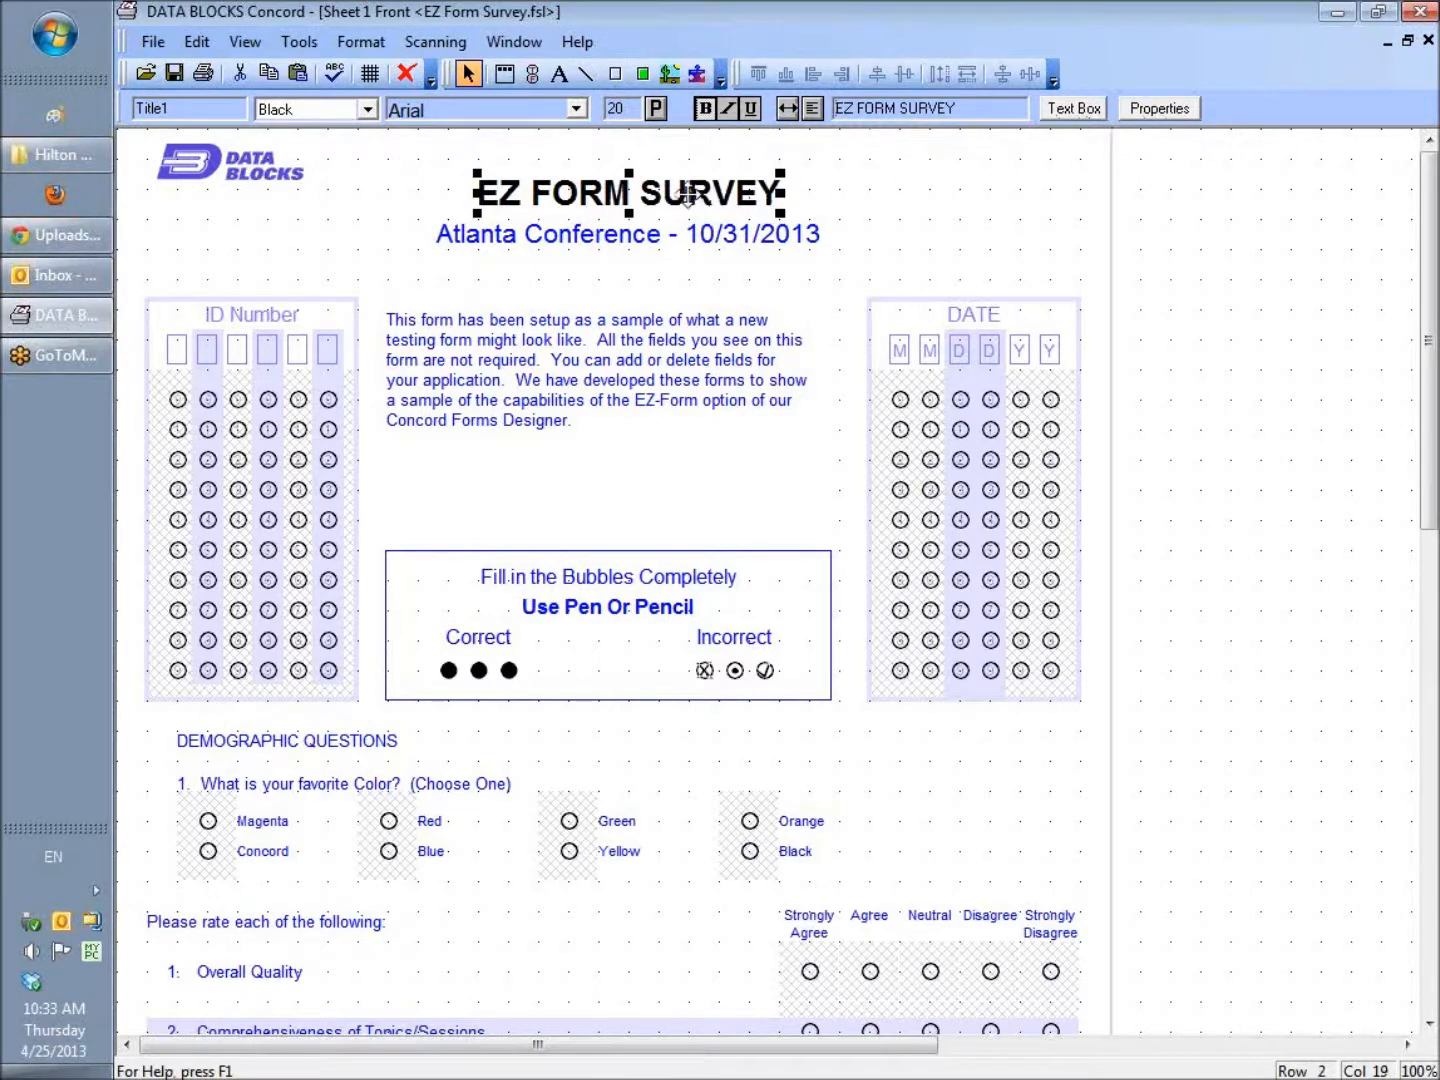
Set the "EZ FORM SURVEY" title's color to Blue and remove its bold formatting.
left_click(1160, 109)
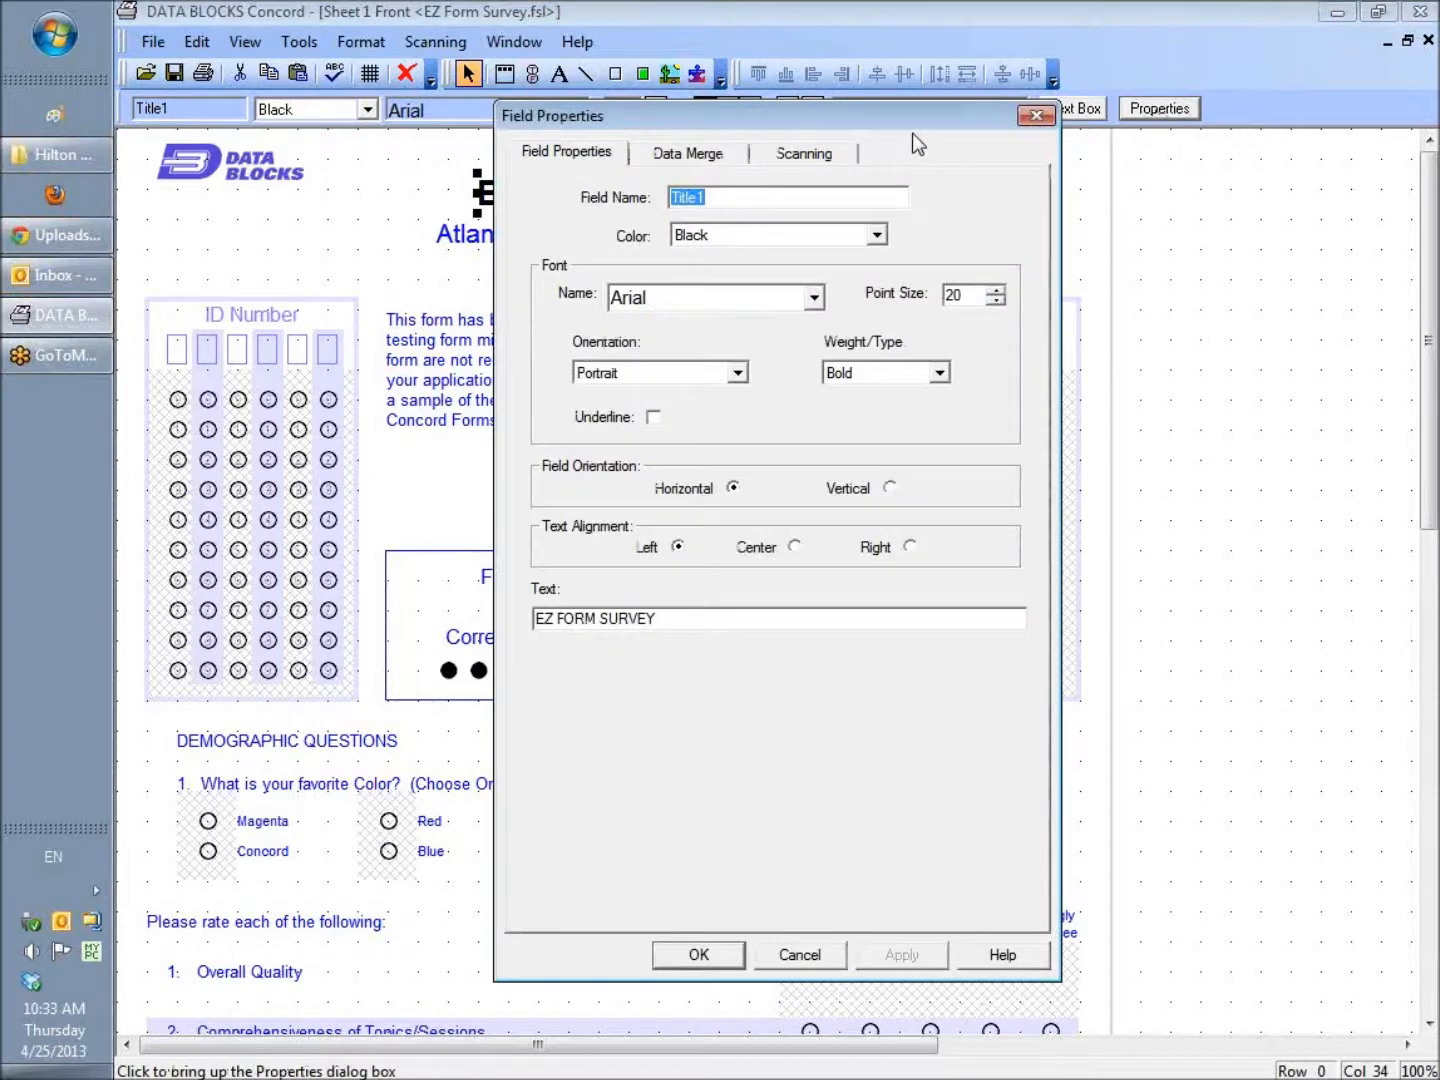
left_click_drag(891, 120, 846, 153)
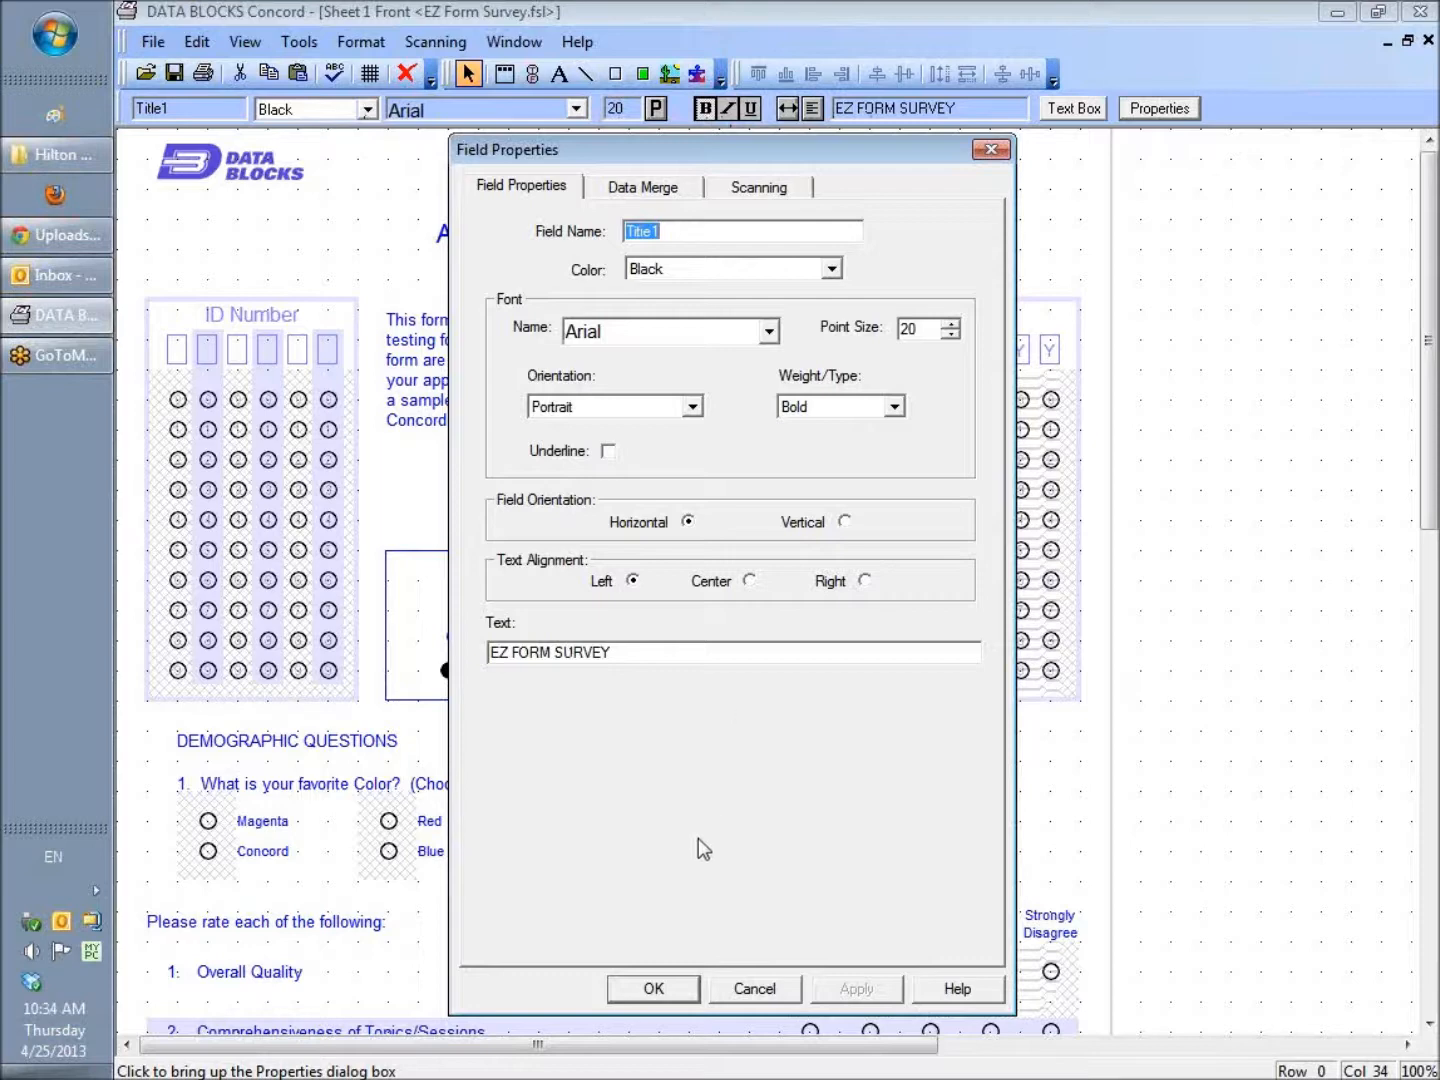
left_click(652, 988)
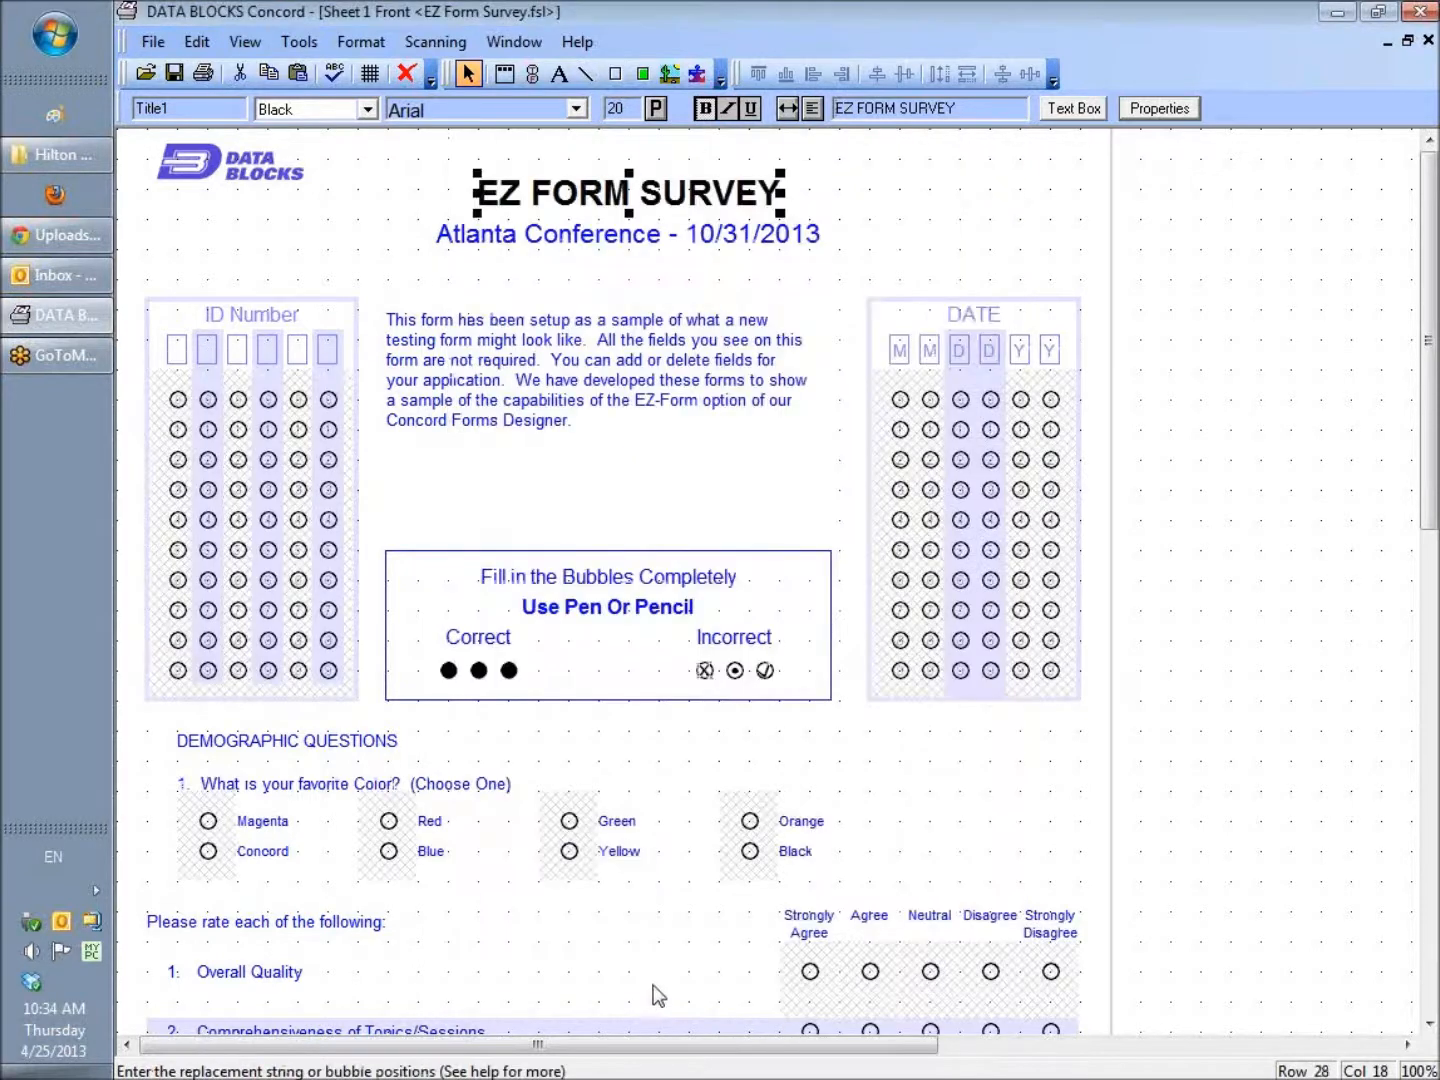
left_click(367, 110)
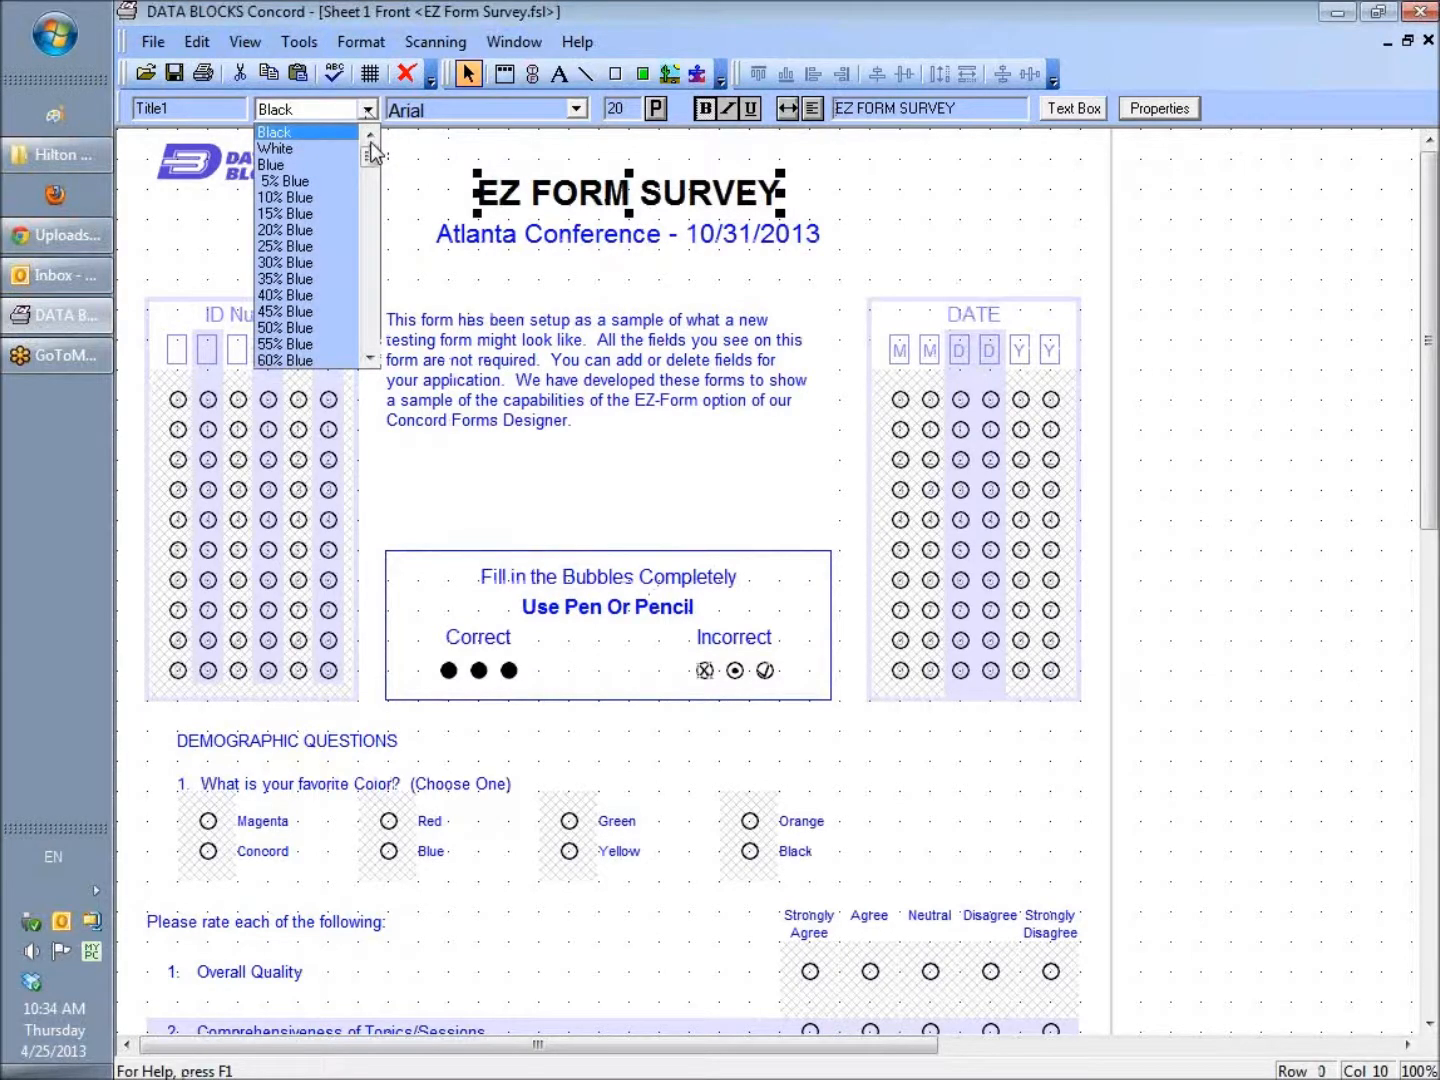
left_click(298, 166)
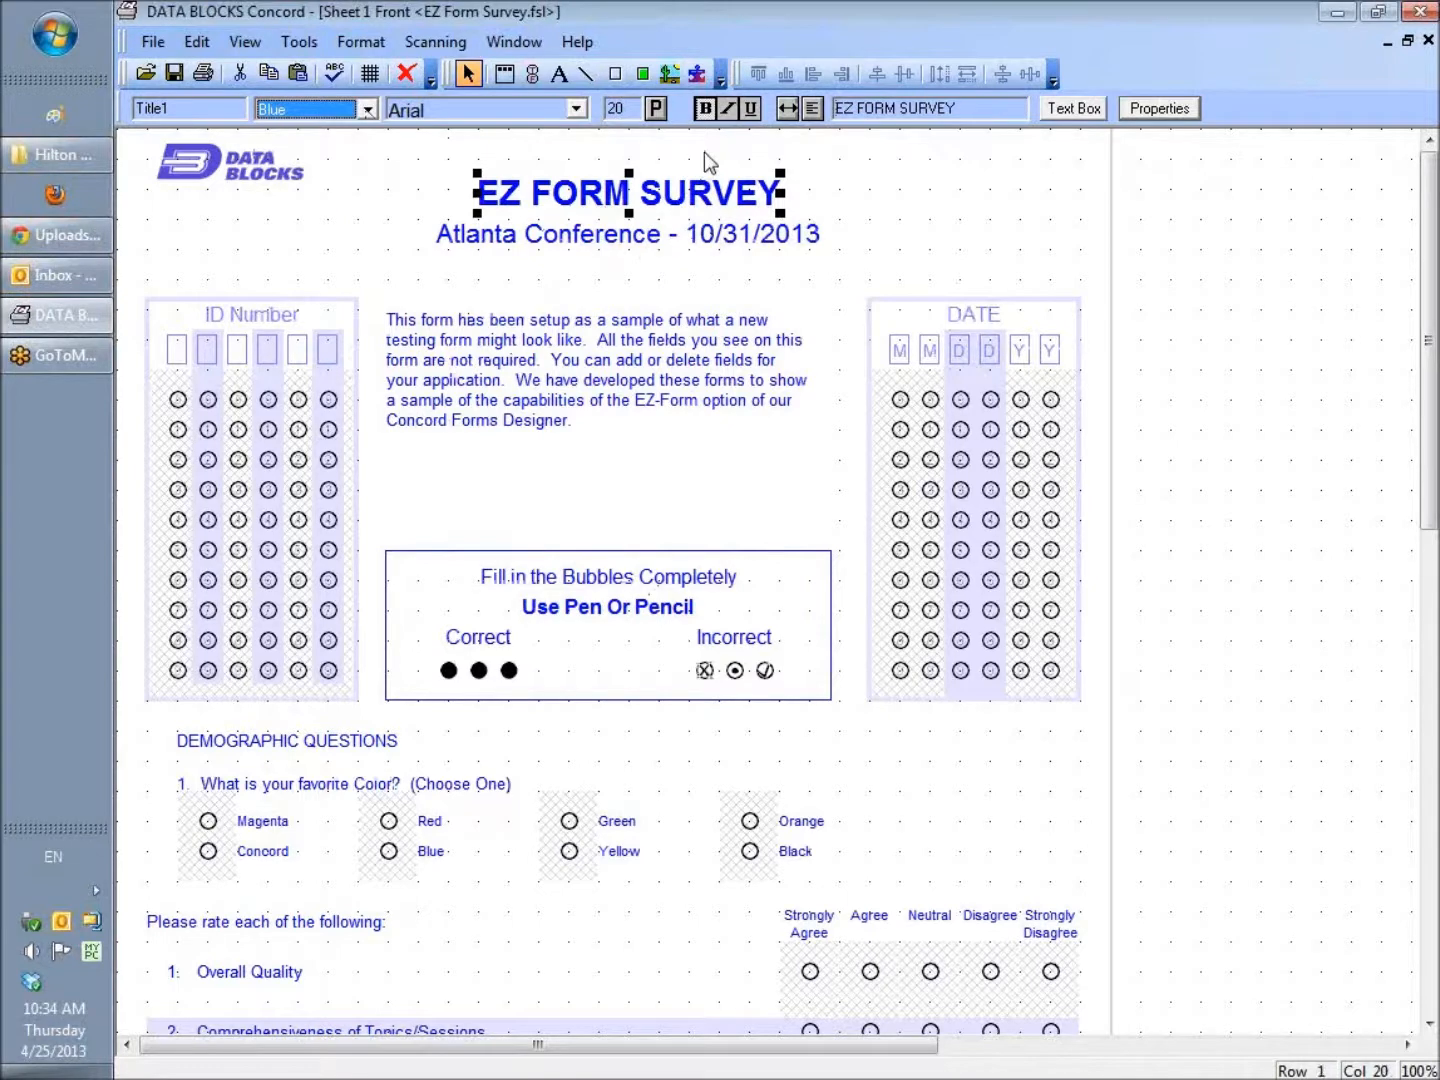
left_click(707, 110)
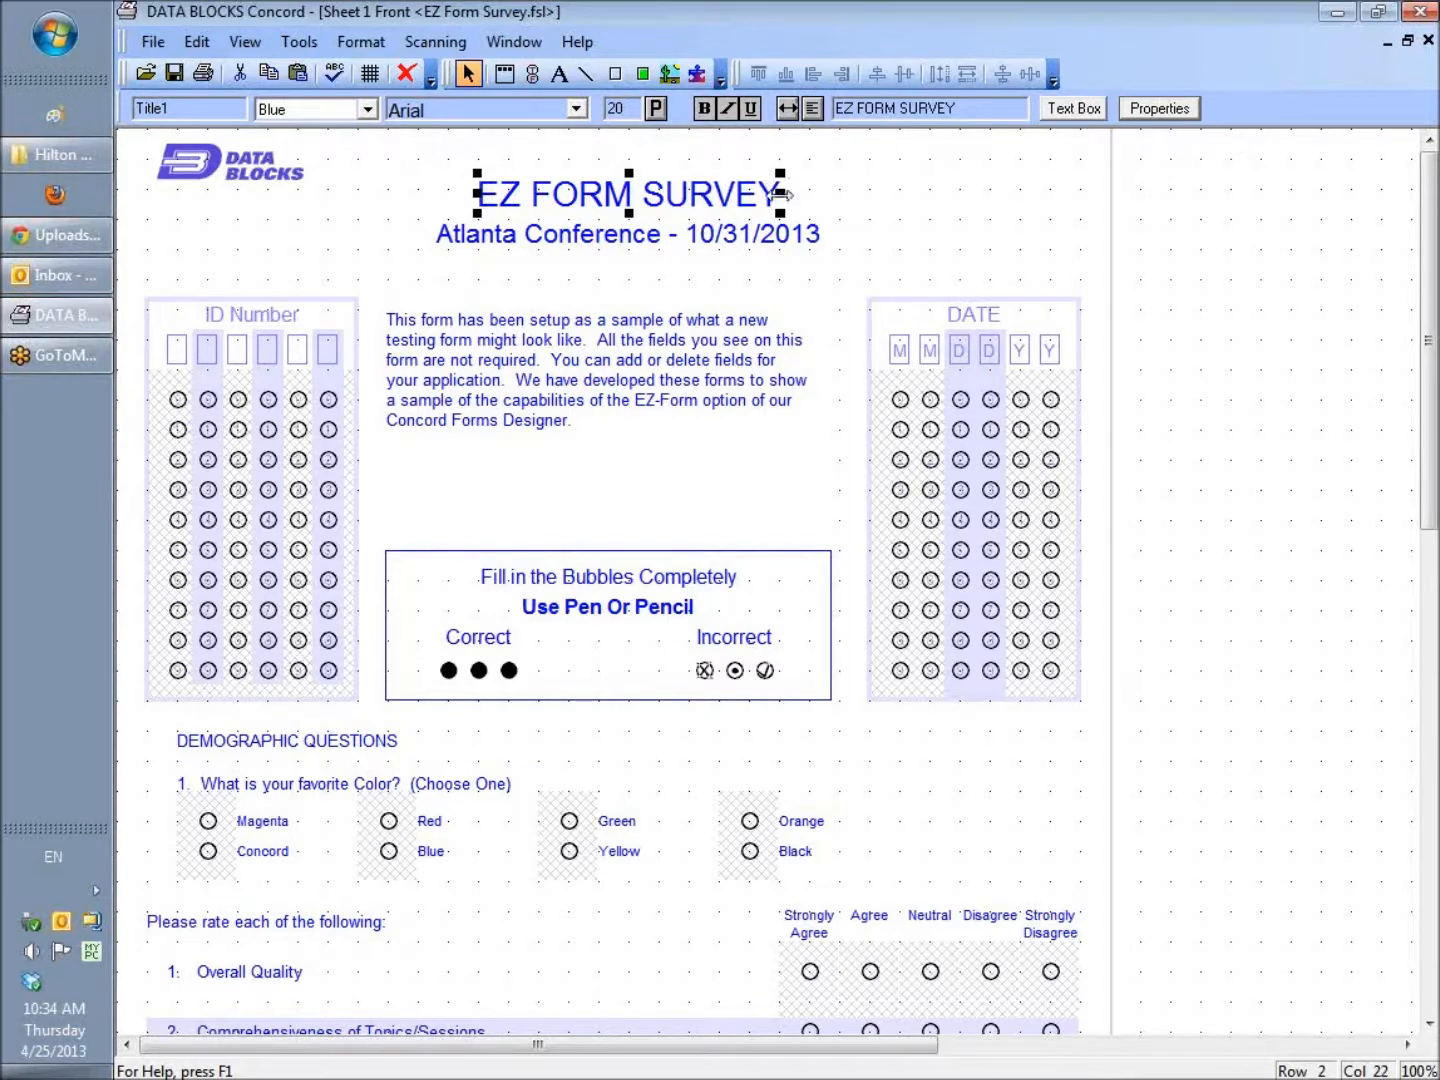
Extend the title's text in its field properties to read "EZ FORM SURVEY - Spring 2013".
left_click(1158, 108)
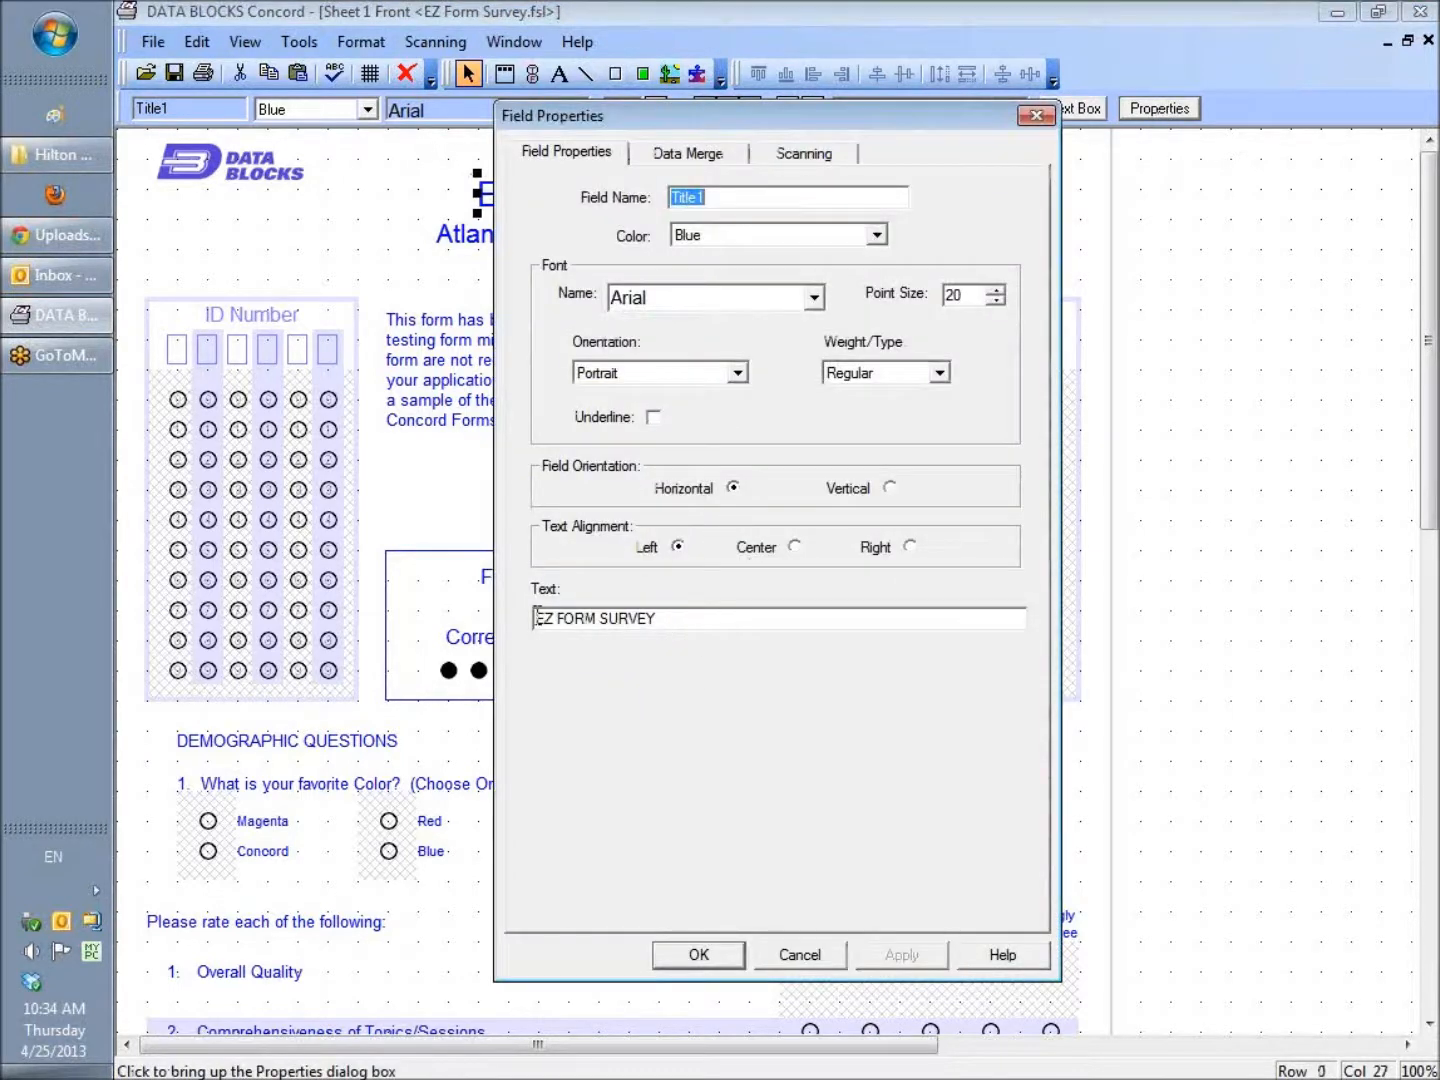
left_click(731, 619)
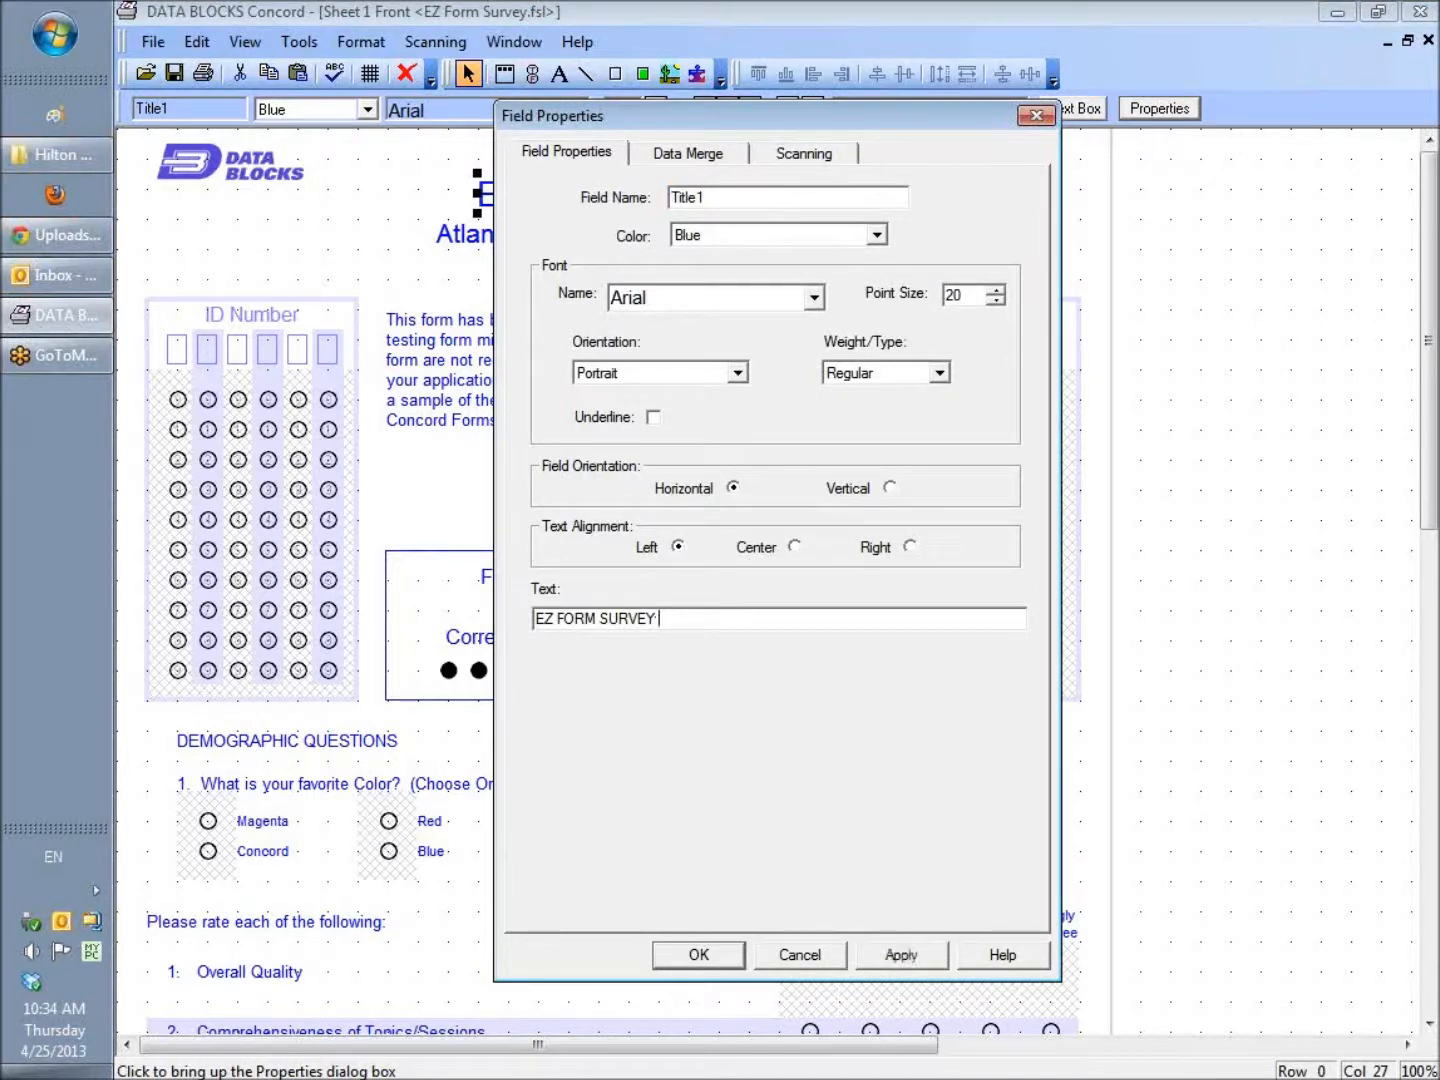
type("- Sprint 20")
key("BackSpace")
key("BackSpace")
key("BackSpace")
key("BackSpace")
type("g 2013")
left_click(699, 953)
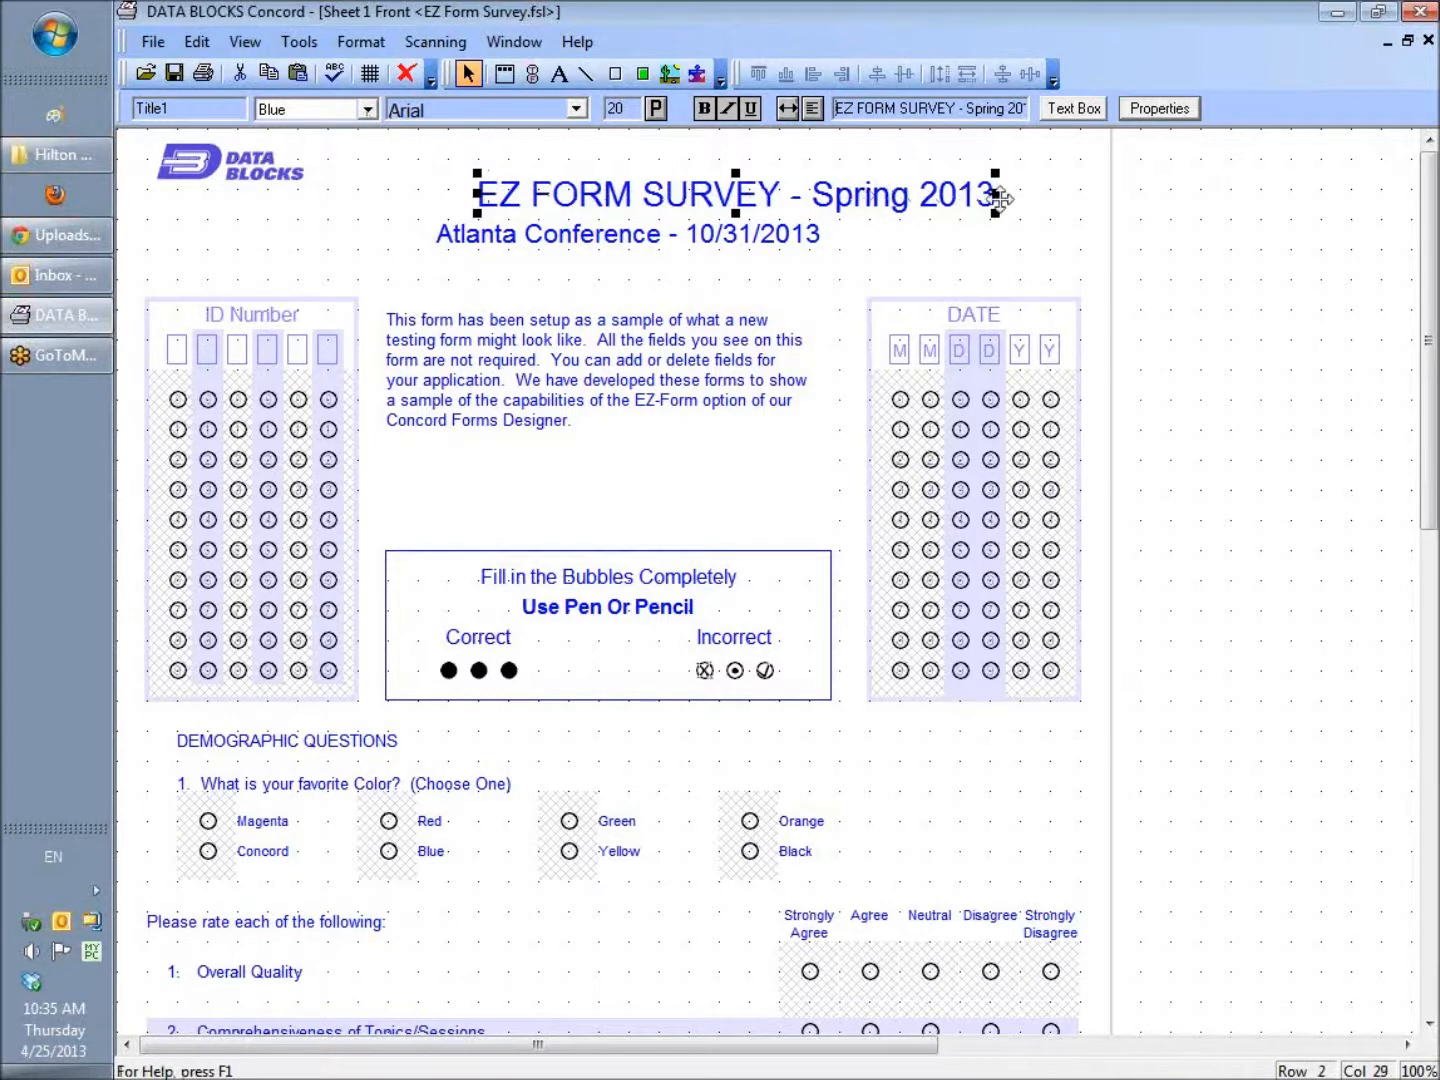
Append "If I want to change the text, I type it into the box." to the end of the instructions paragraph.
left_click(681, 338)
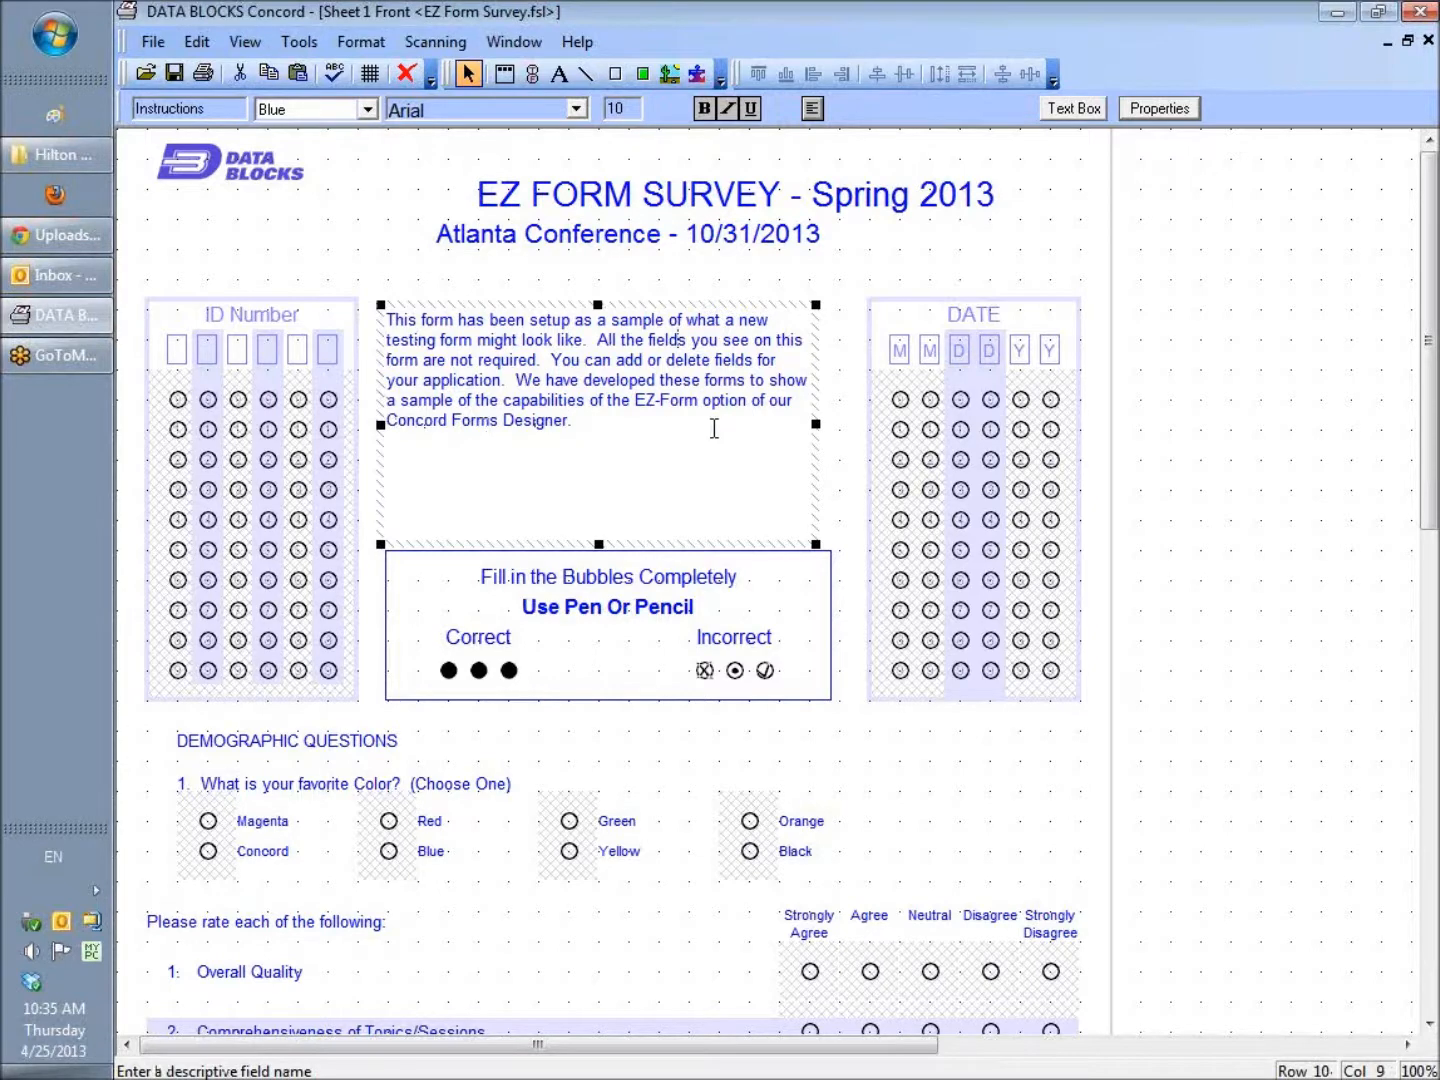
left_click(639, 420)
type("want to change thetext. ")
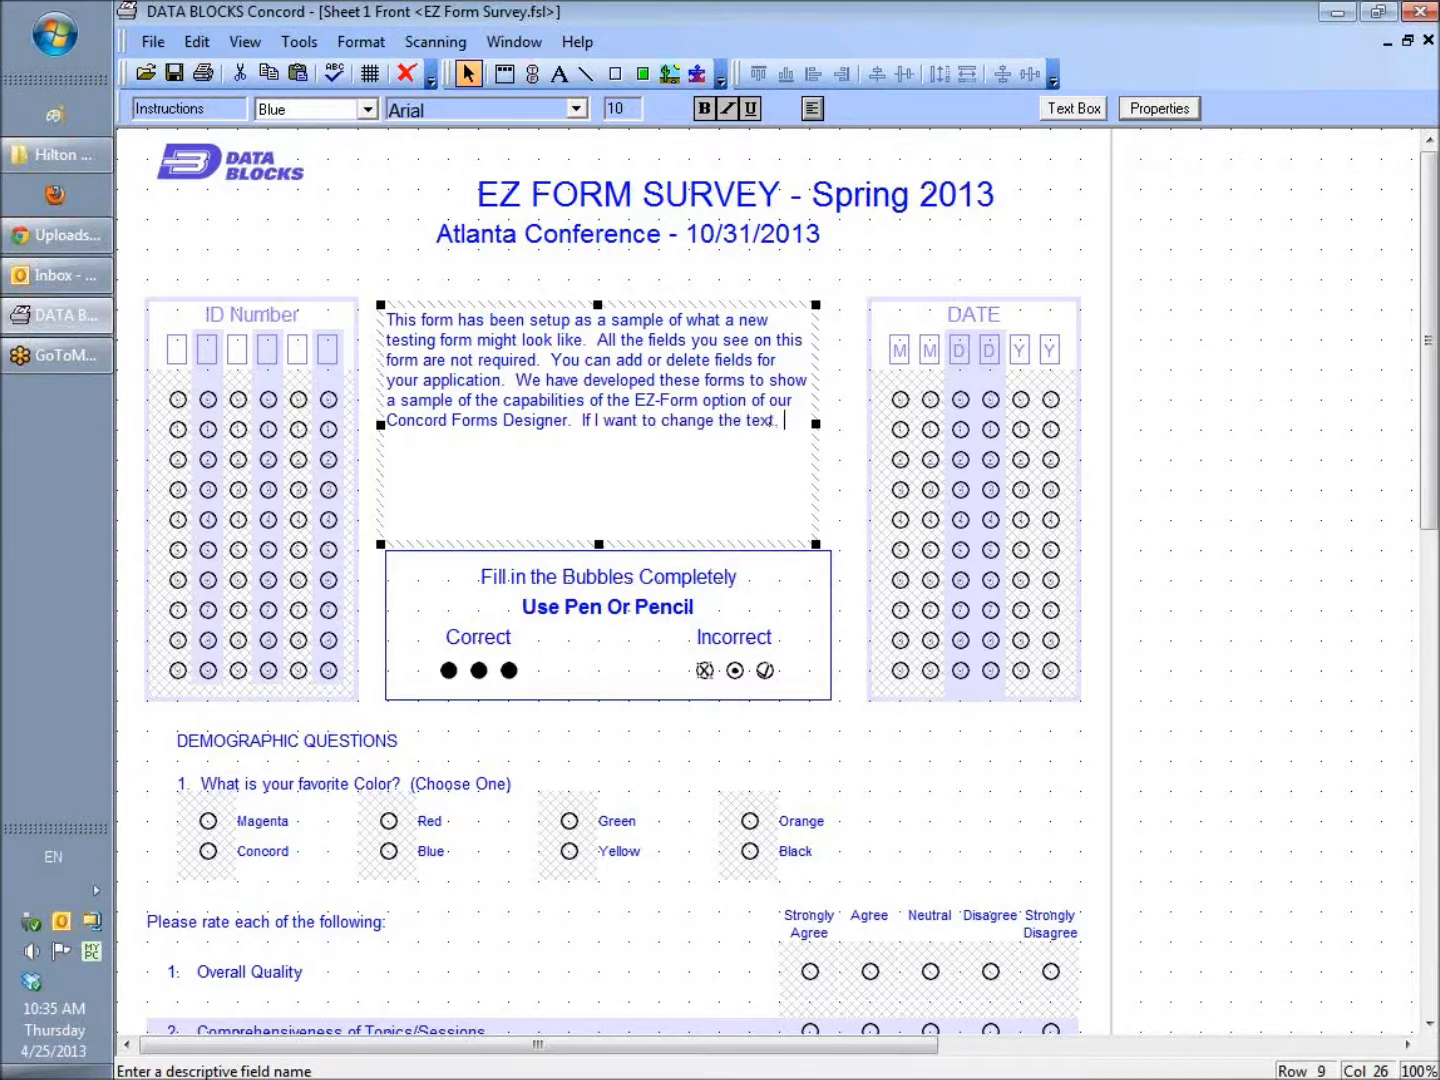
type("I type it")
type(" in ")
type("to the box.")
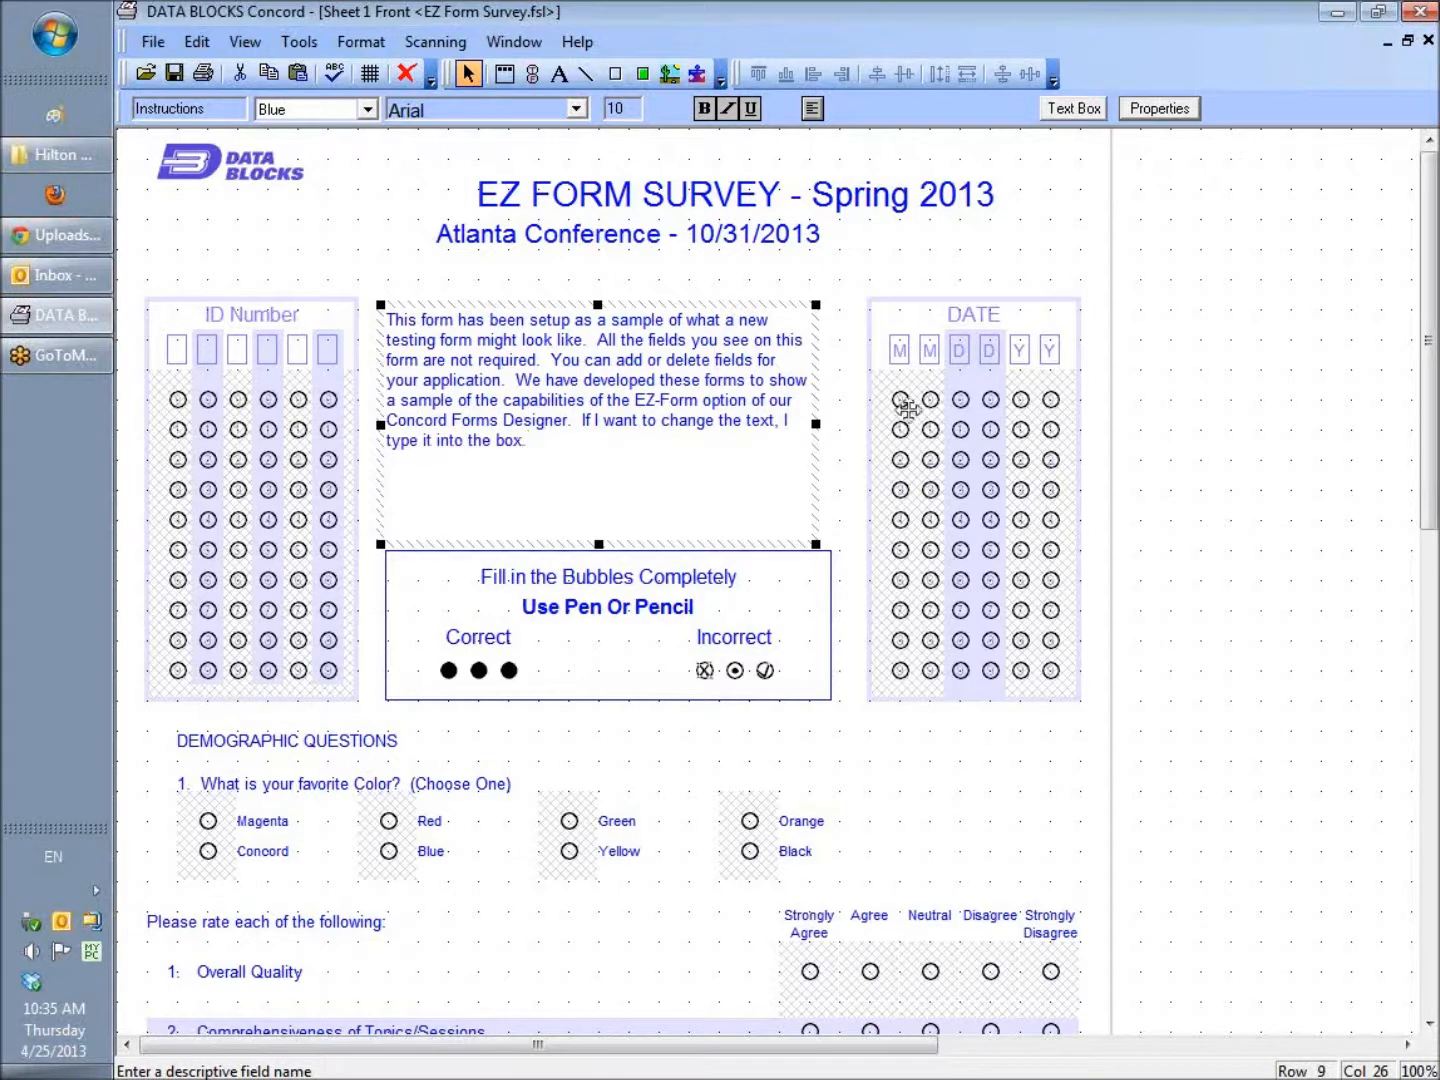
Color only the words "EZ-Form option" Red within the instructions paragraph.
left_click(428, 382)
left_click_drag(636, 398, 733, 404)
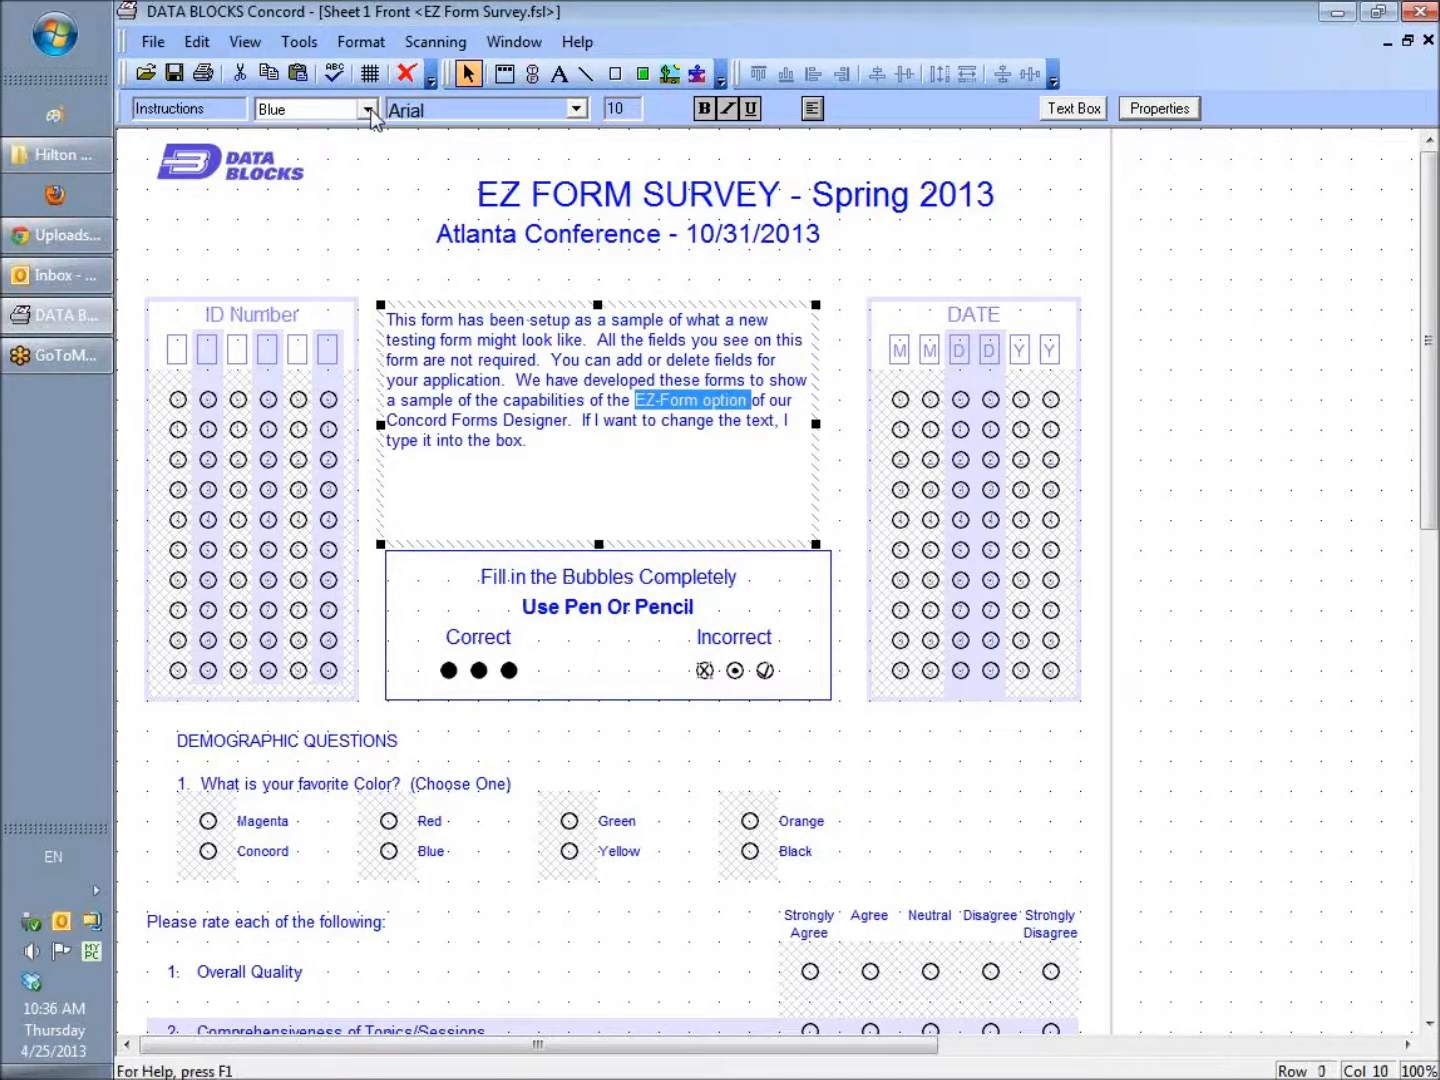
left_click(368, 109)
scroll(370, 149, "up", 1)
left_click_drag(373, 150, 373, 212)
left_click(328, 212)
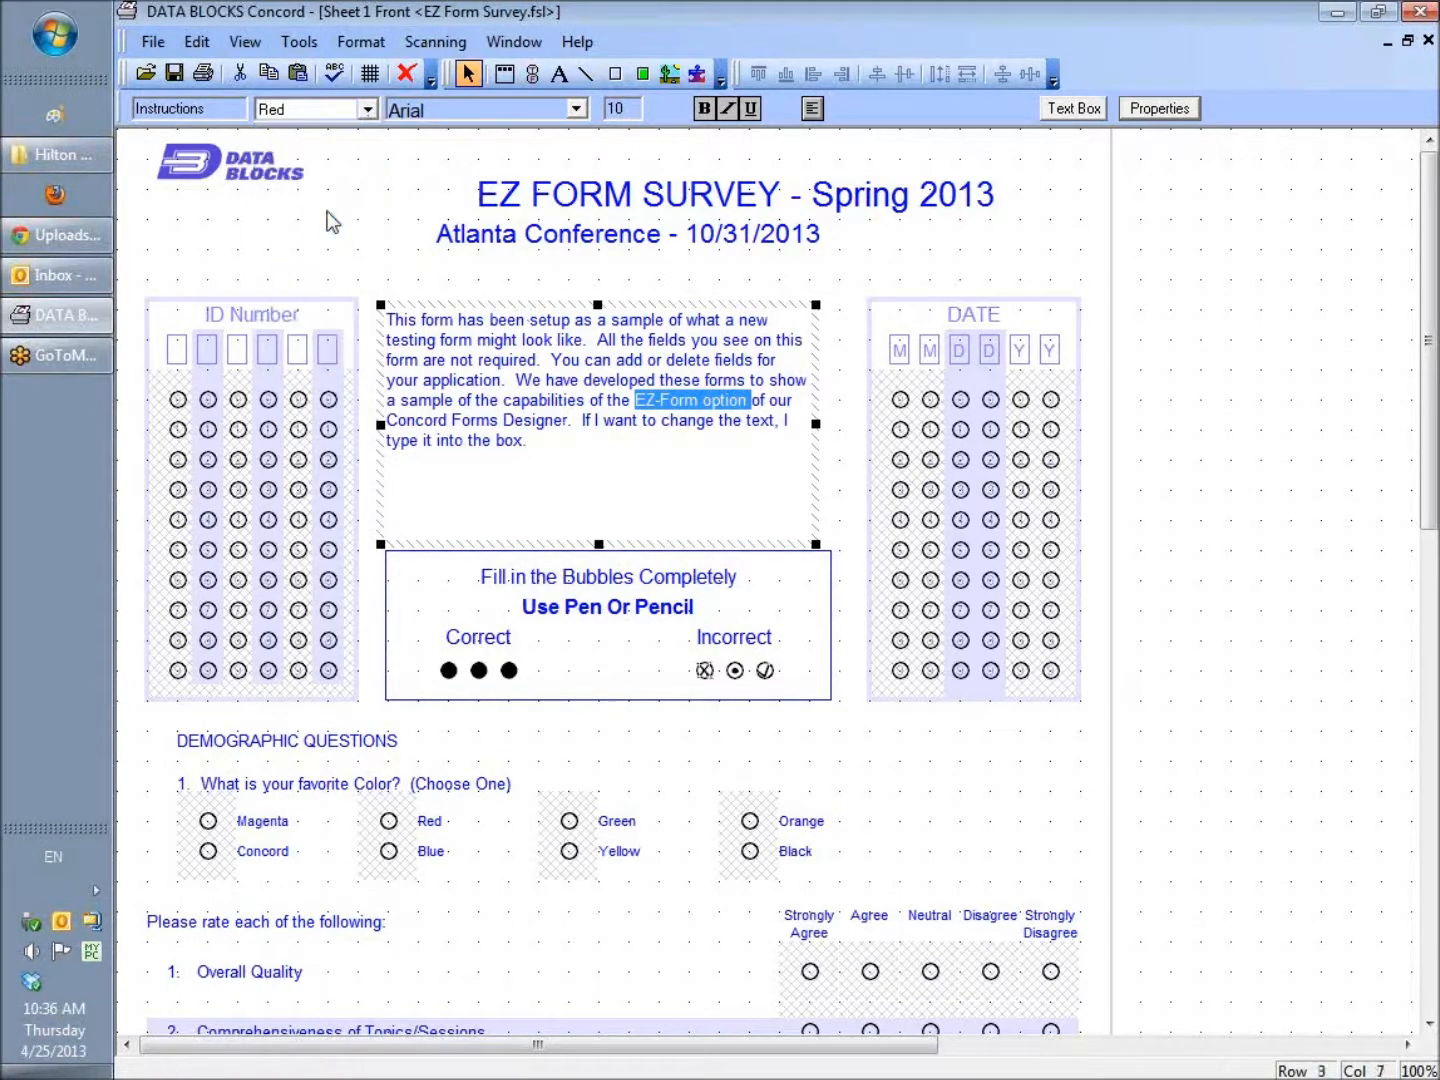
left_click(612, 420)
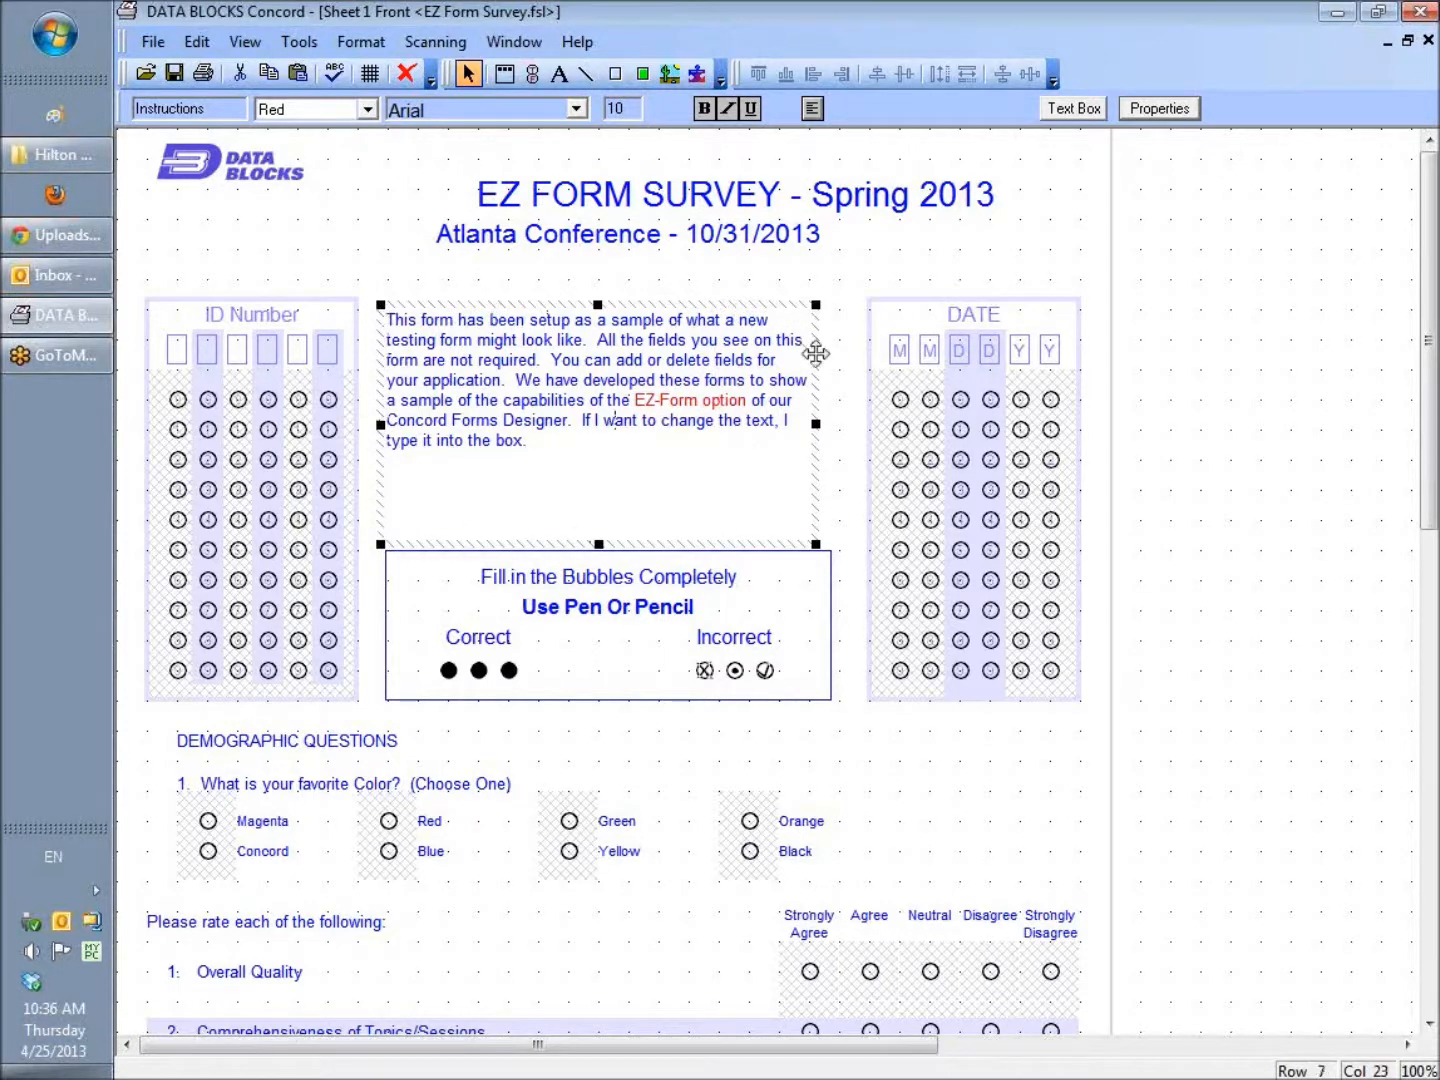
Shorten the instructions text box to just below its last line and widen it slightly toward the DATE block.
left_click_drag(601, 540, 602, 468)
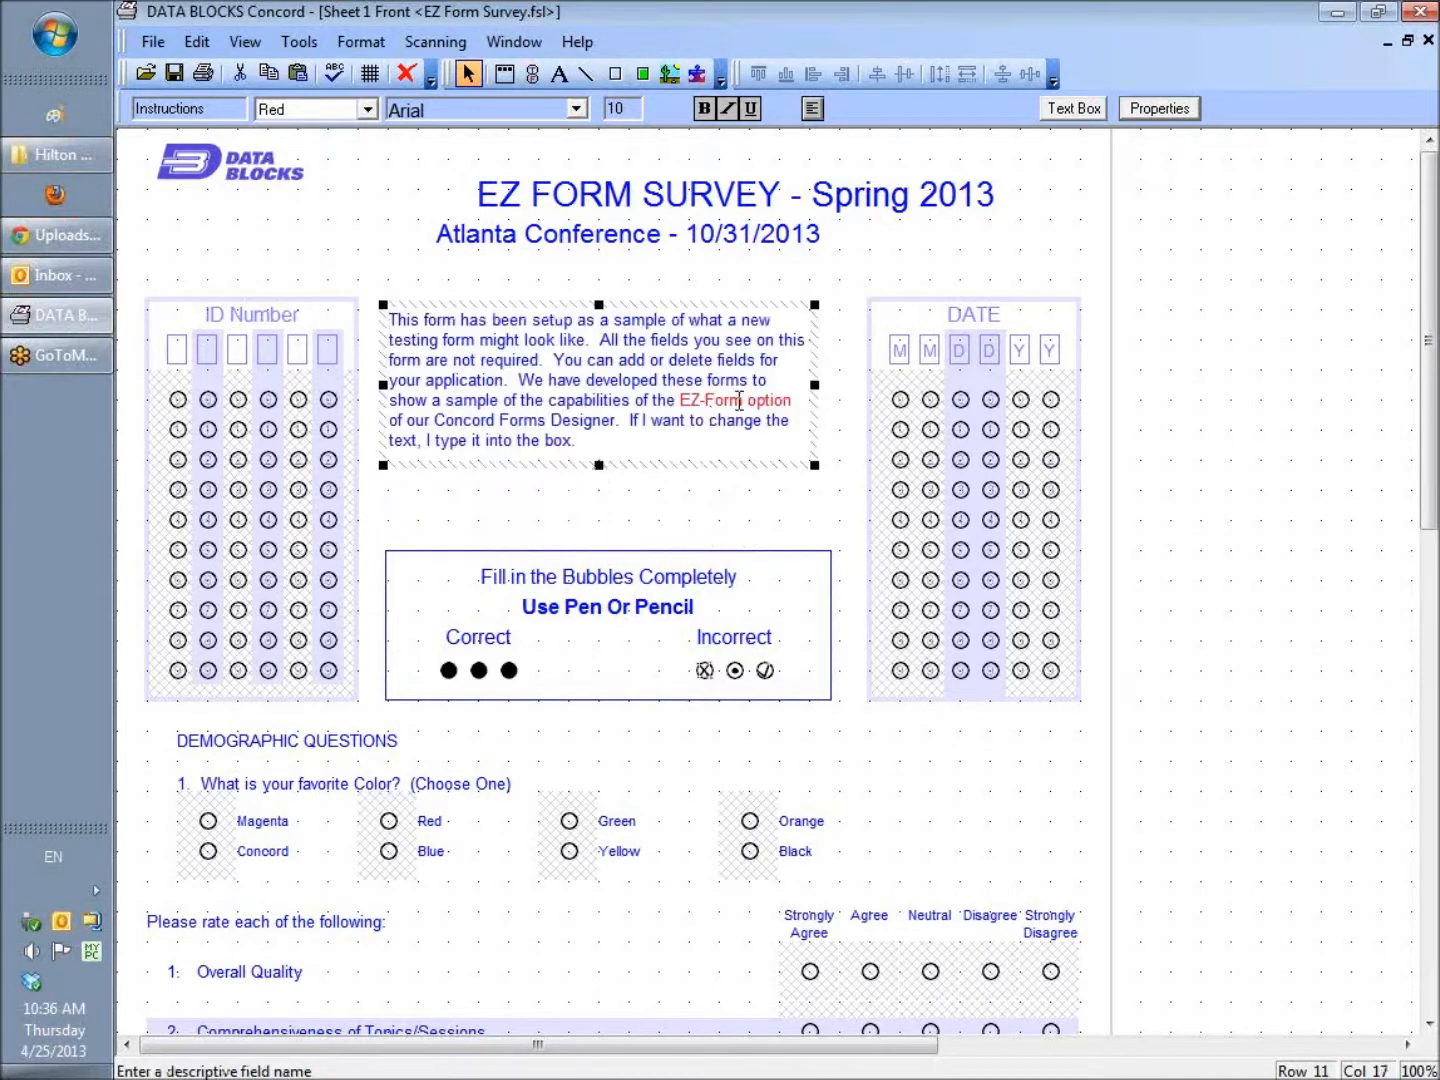
left_click_drag(816, 382, 844, 384)
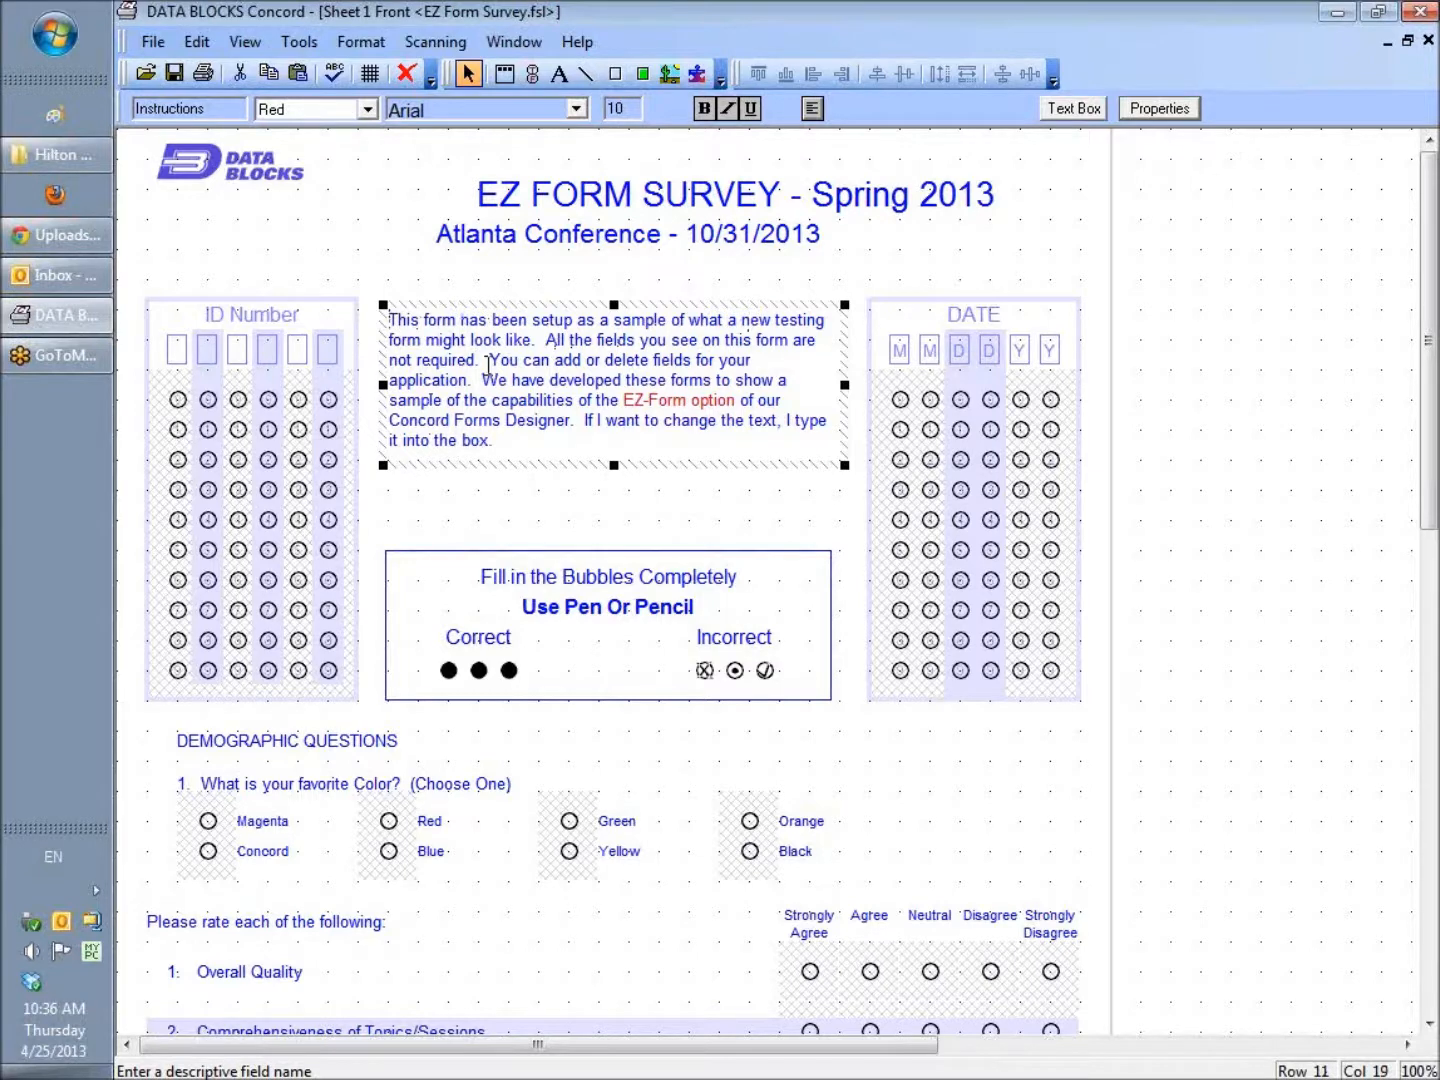
left_click(631, 194)
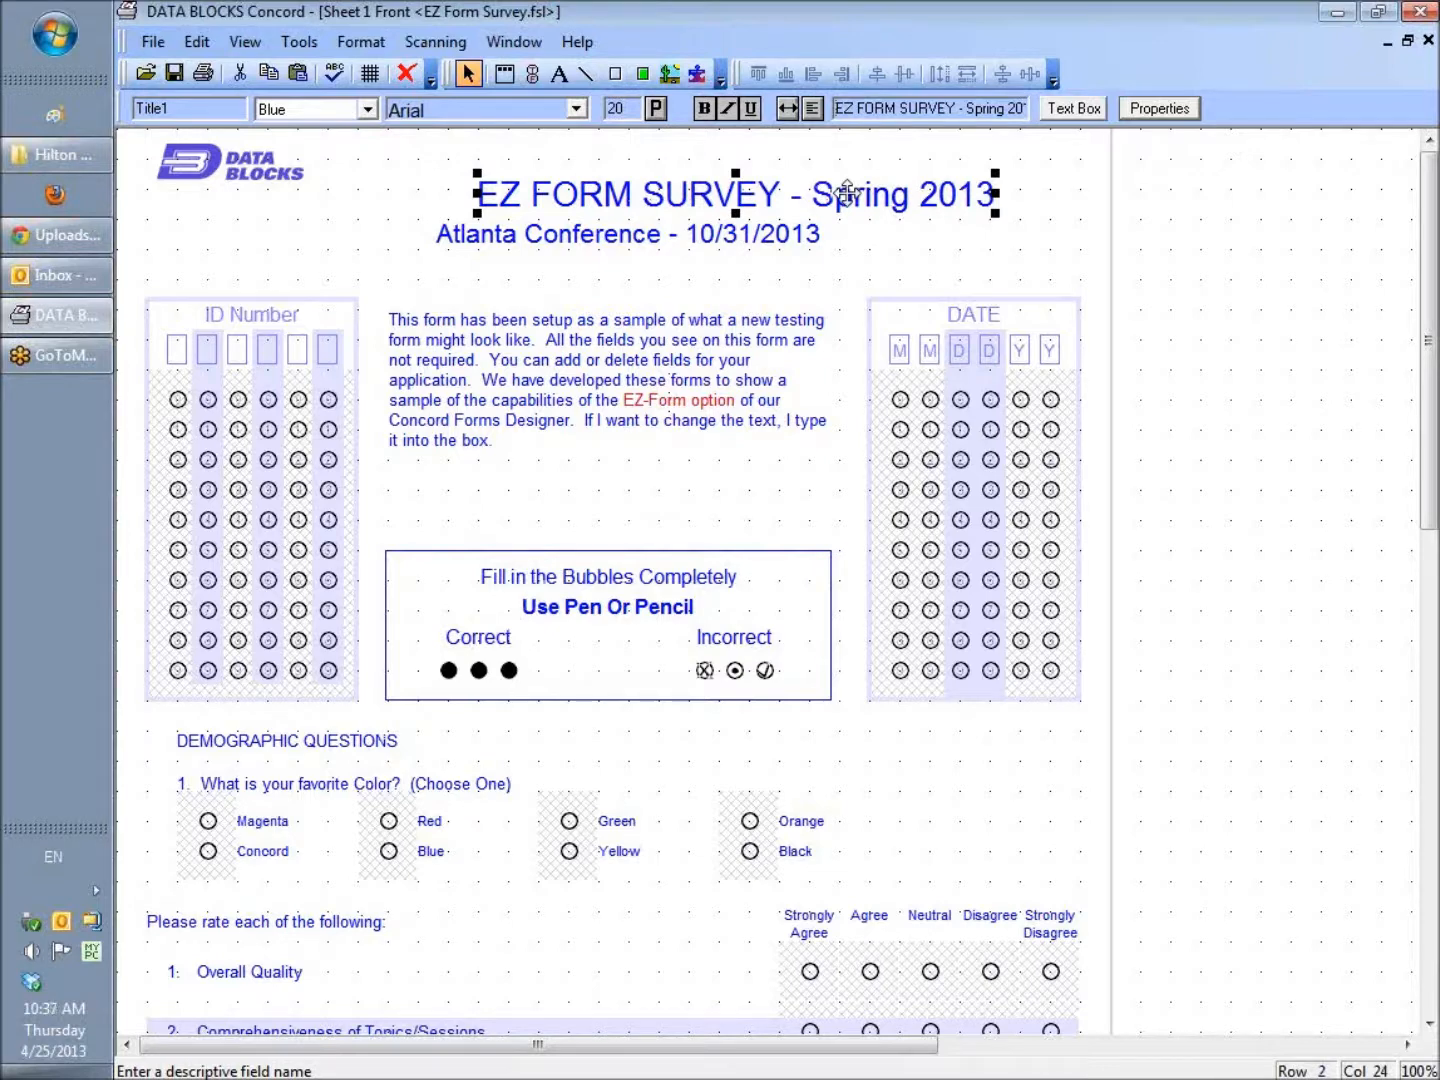
left_click(681, 318)
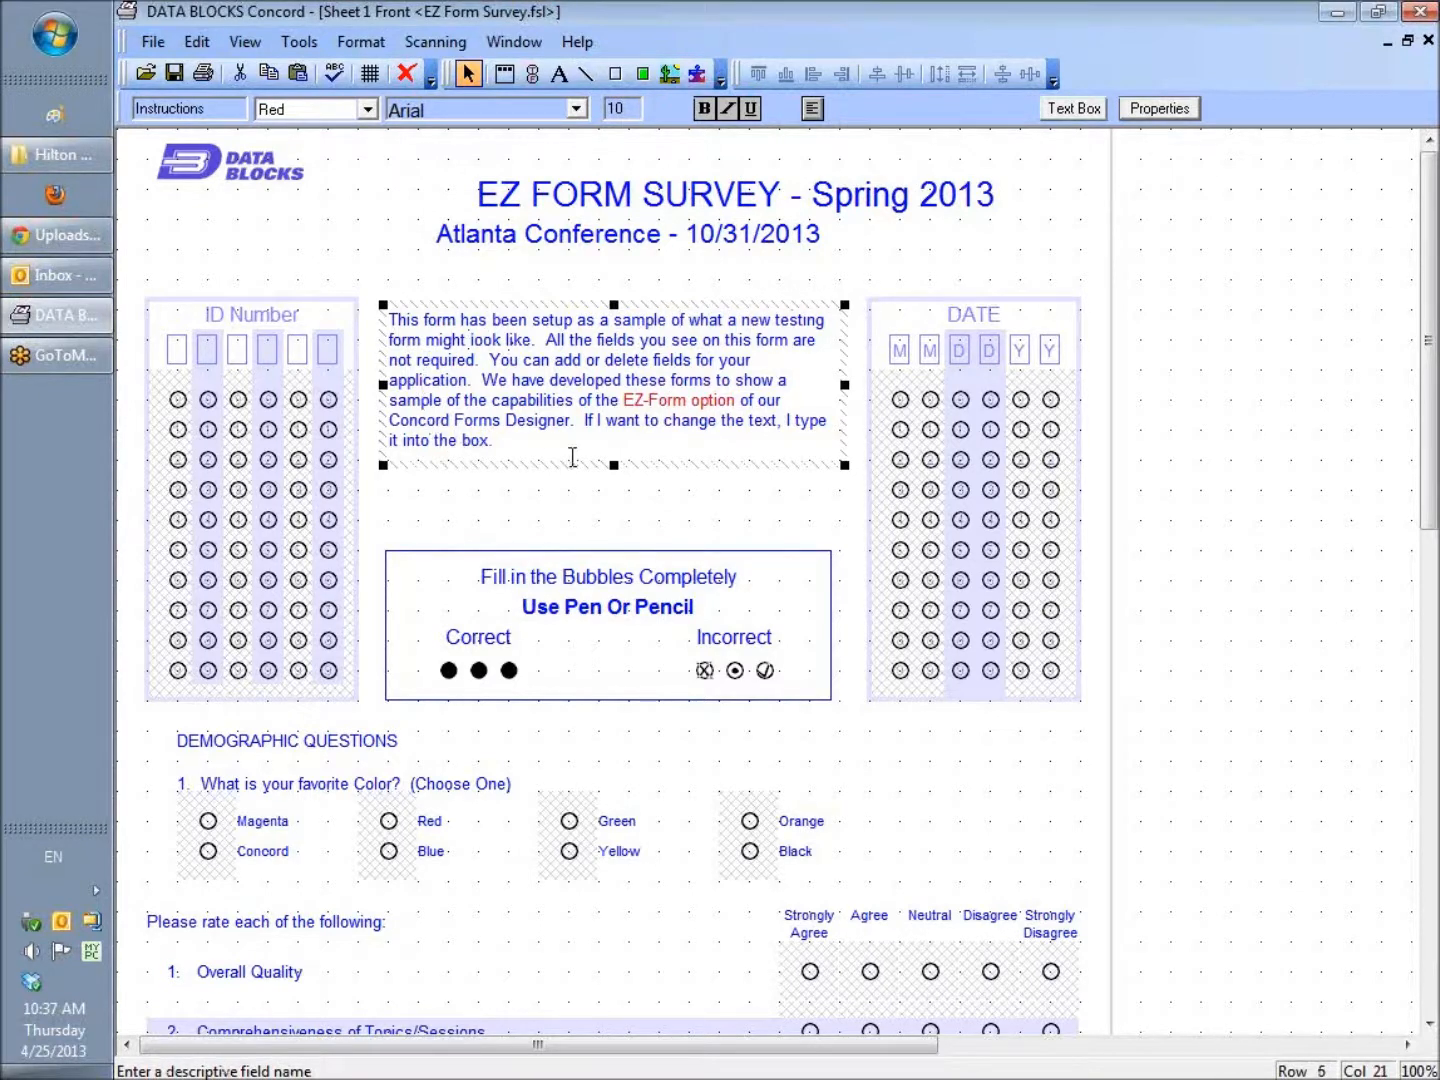
Move the "EZ FORM SURVEY - Spring 2013" title left so it sits centered above the subtitle, and deselect it.
left_click(588, 210)
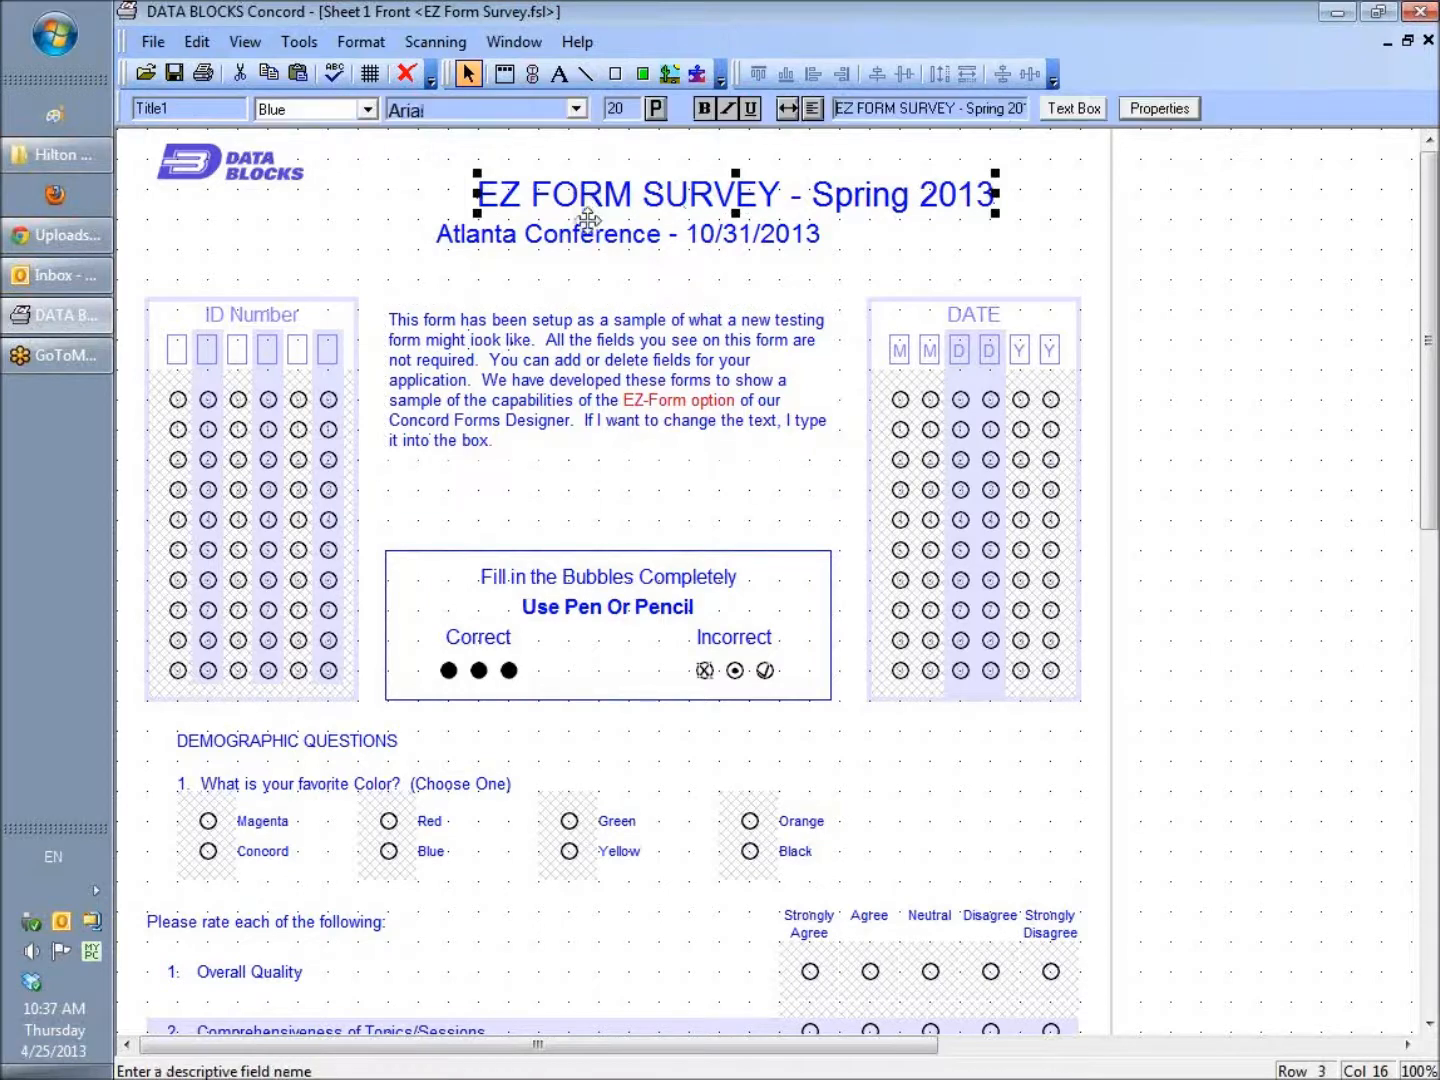
left_click(588, 236)
left_click(644, 192)
left_click_drag(645, 192, 523, 185)
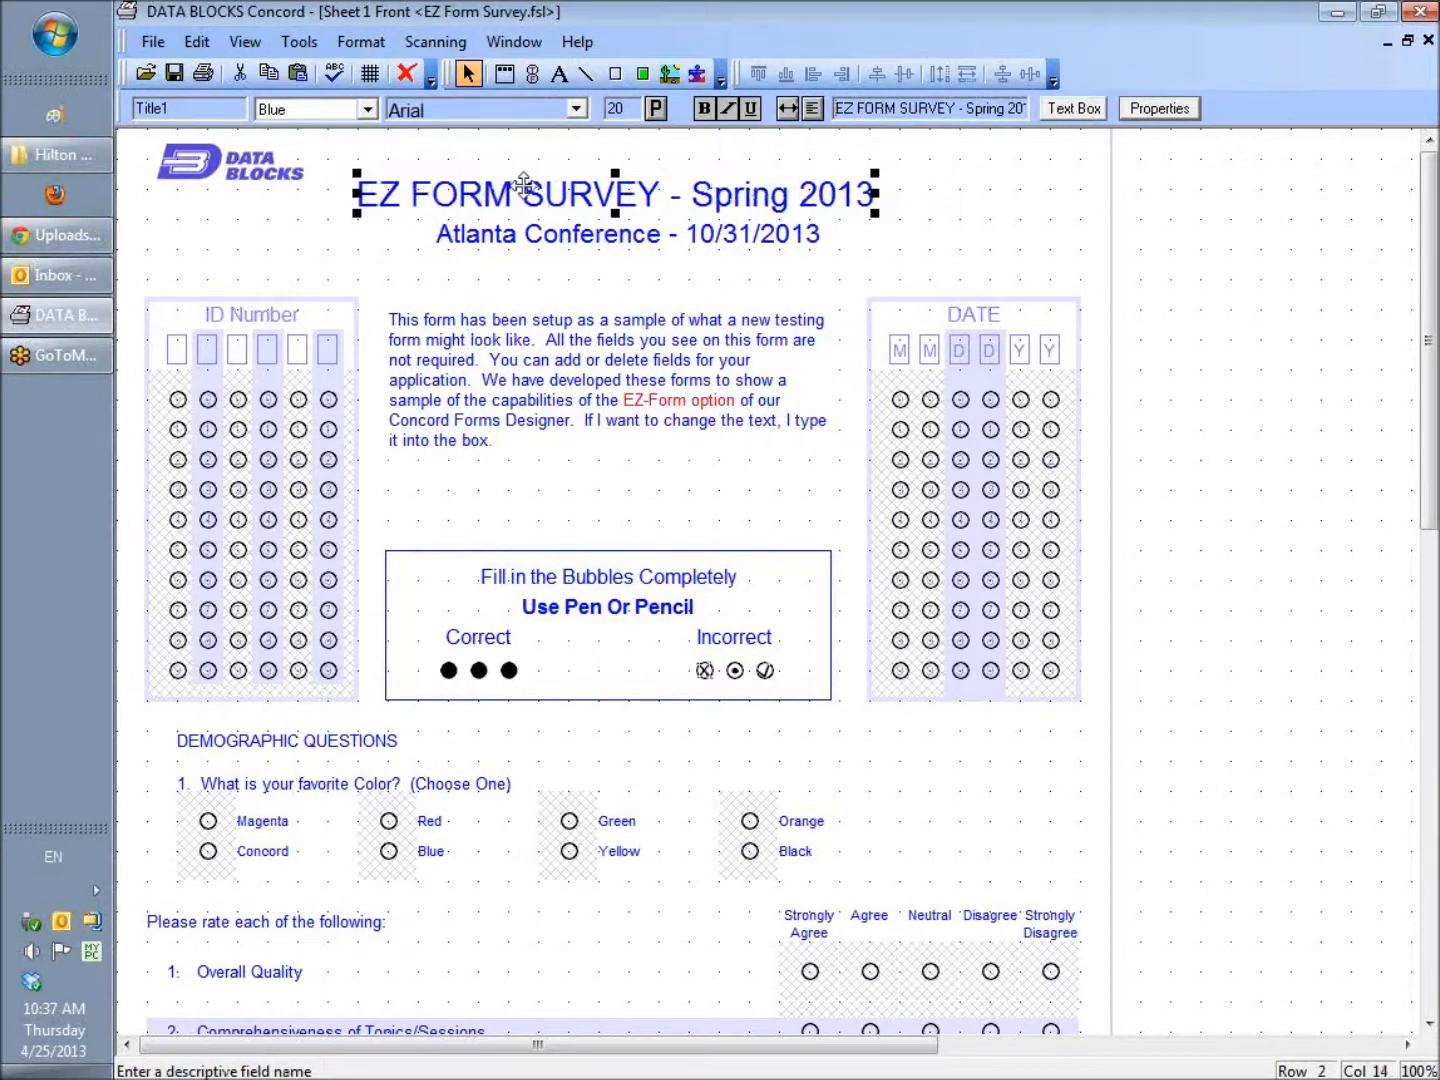
left_click(1024, 199)
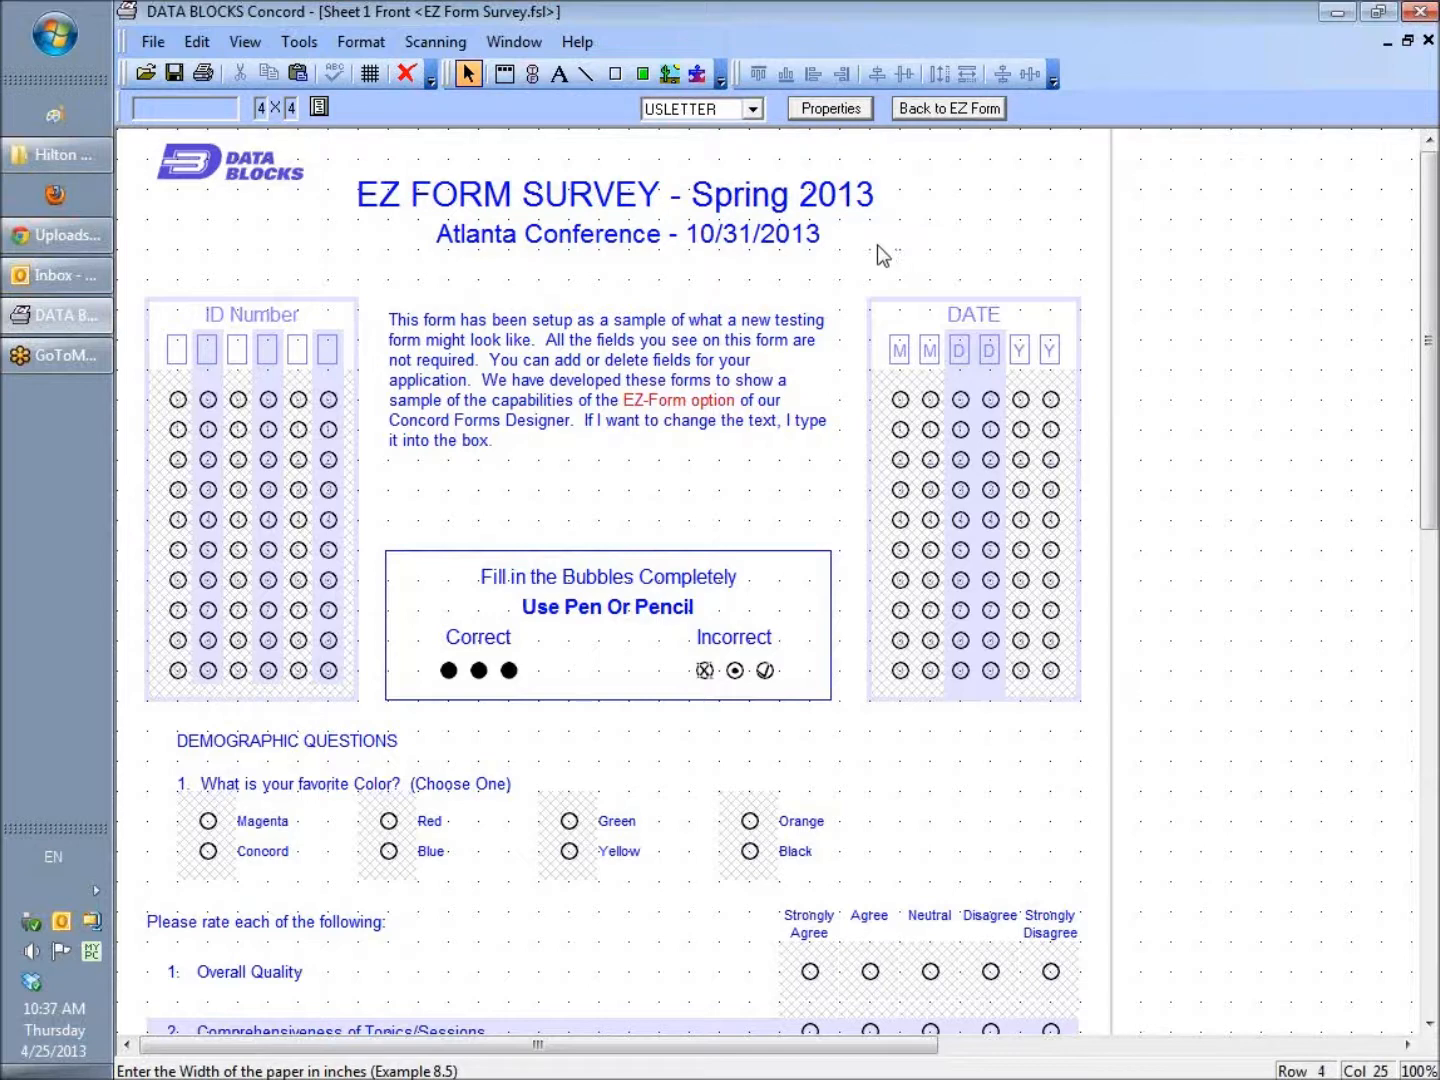
Select the linked ID Number block, move it up as one unit, and return it to its original position.
left_click(770, 201)
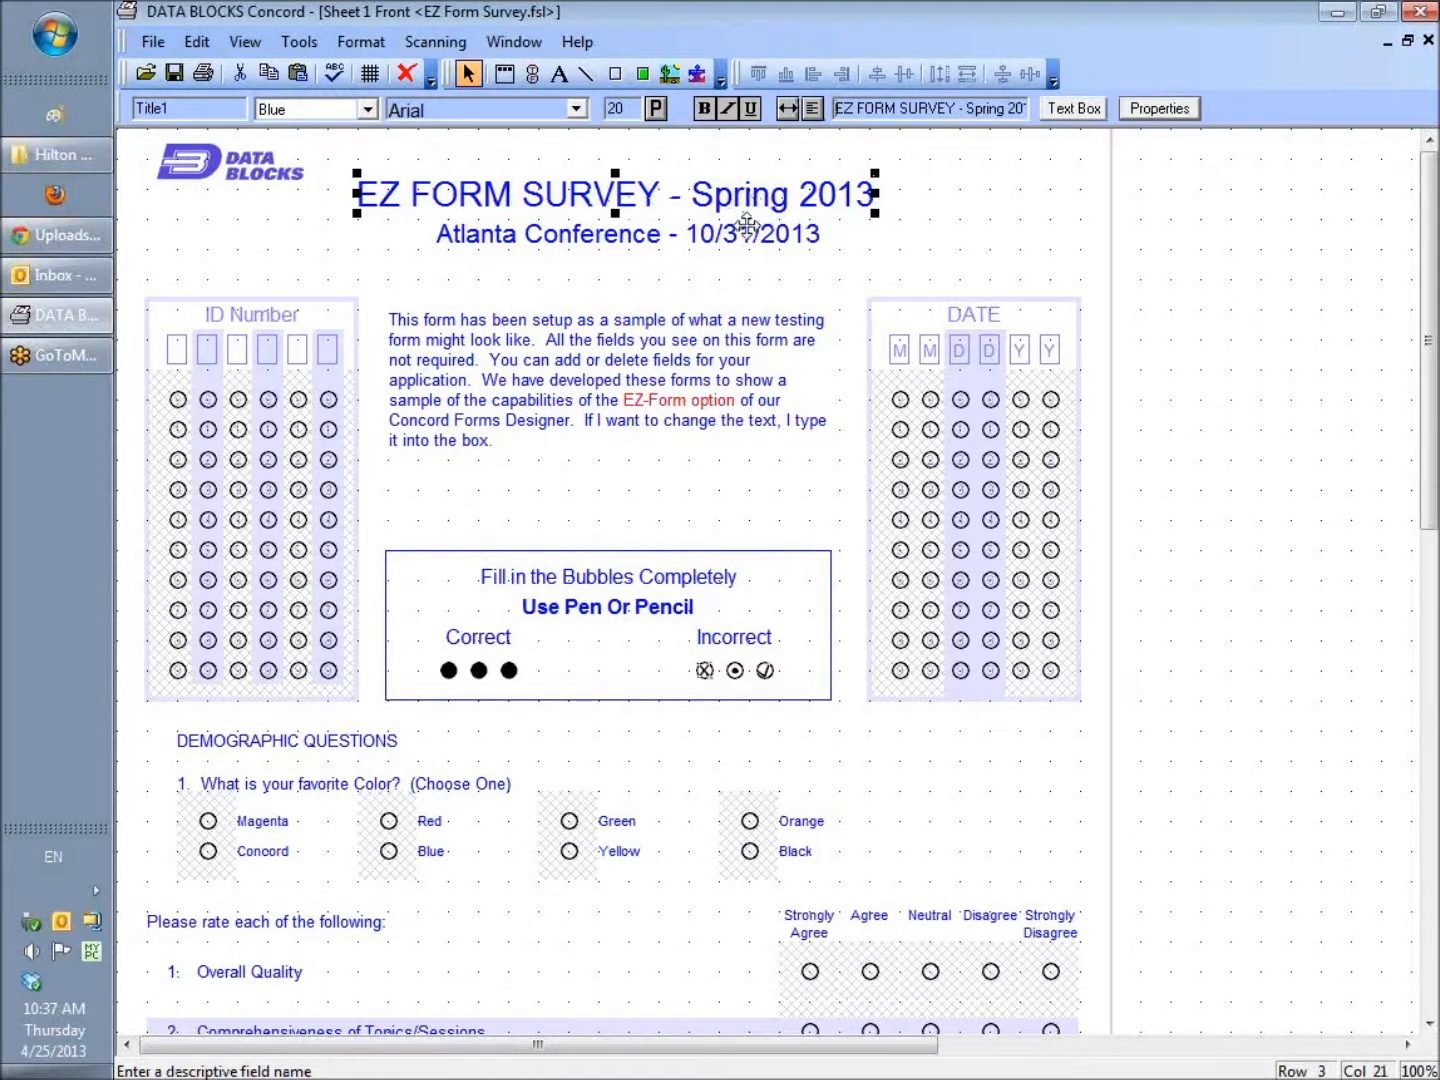
left_click(238, 428)
left_click(329, 354)
left_click(266, 353)
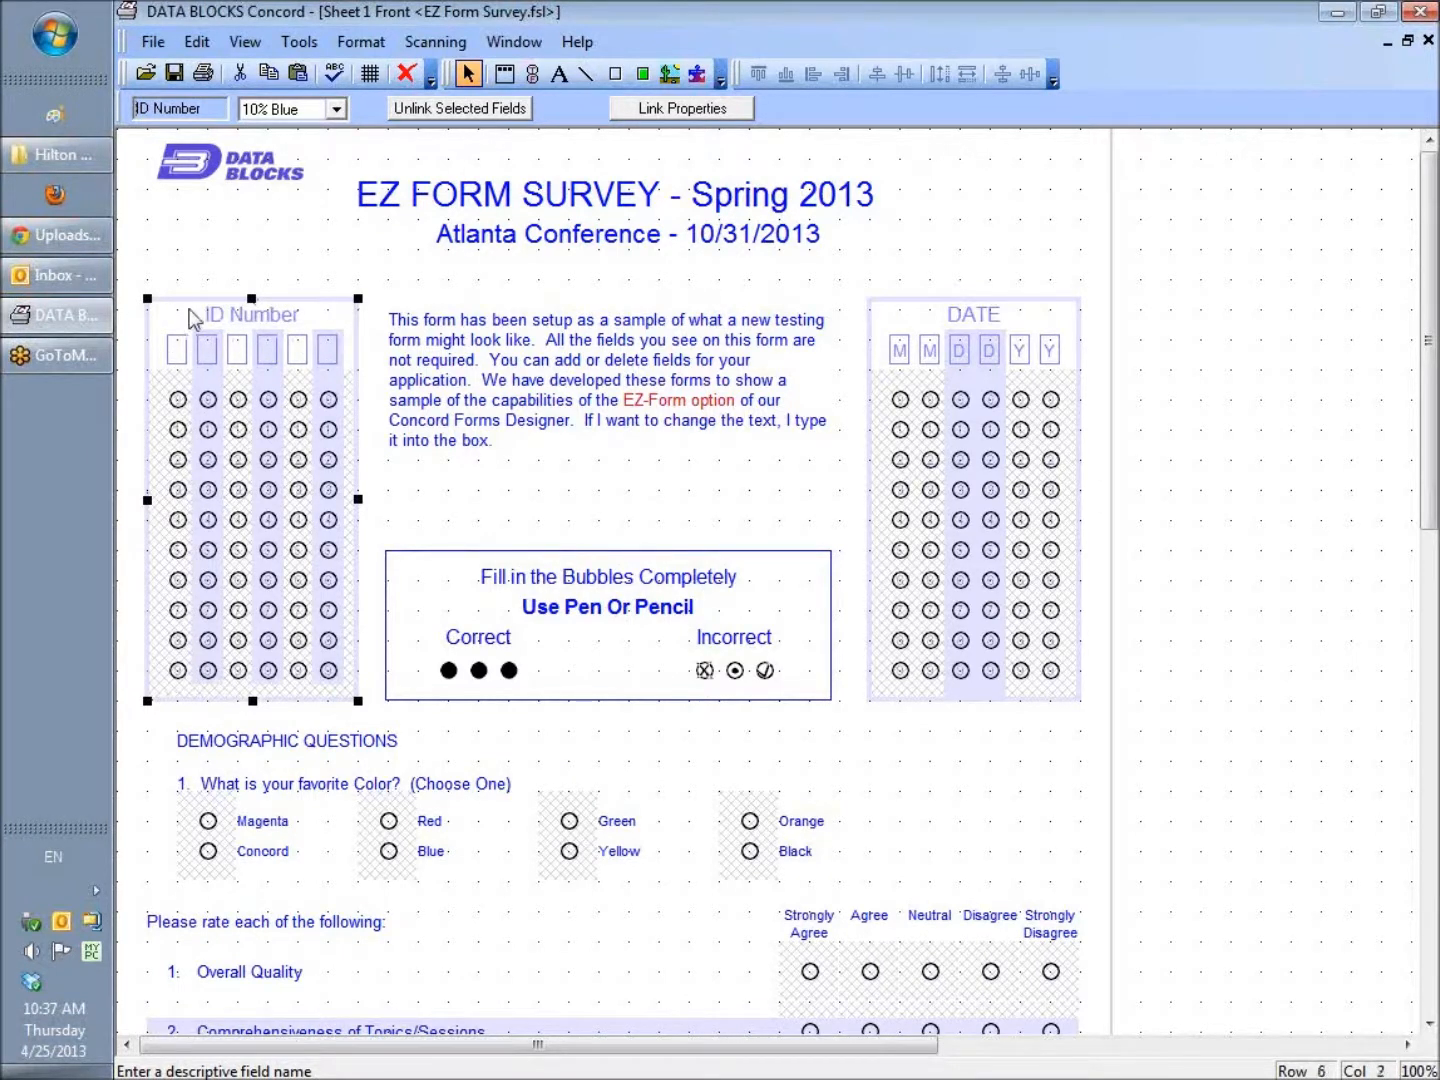
left_click(246, 440)
left_click_drag(255, 475, 256, 418)
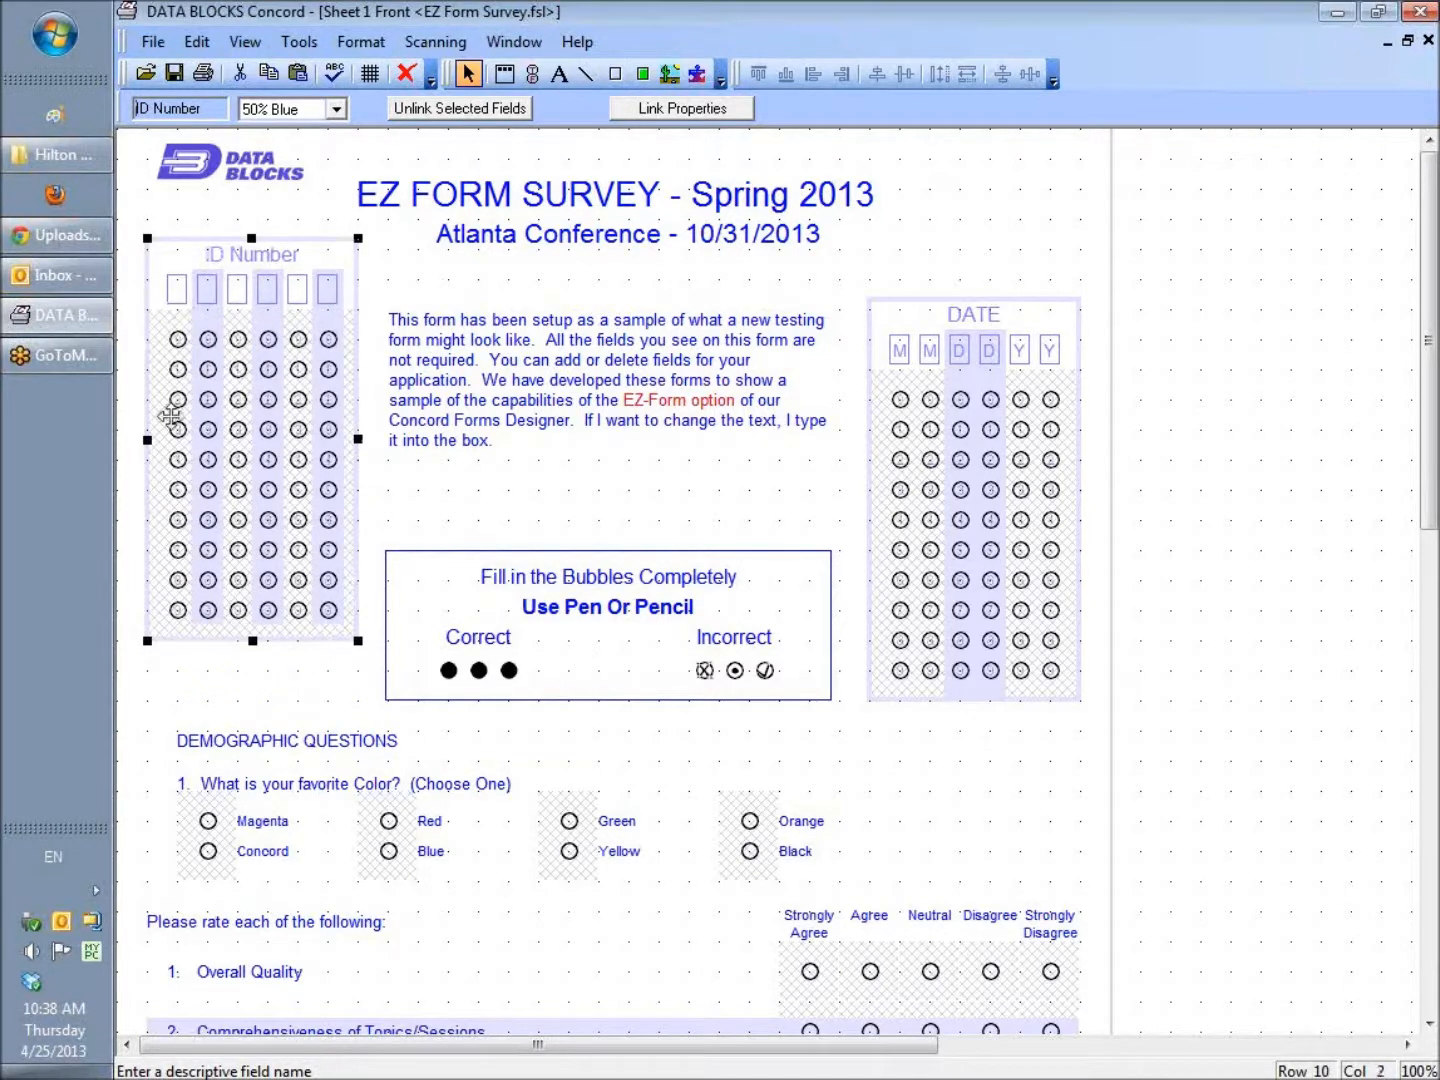
left_click_drag(258, 362, 256, 396)
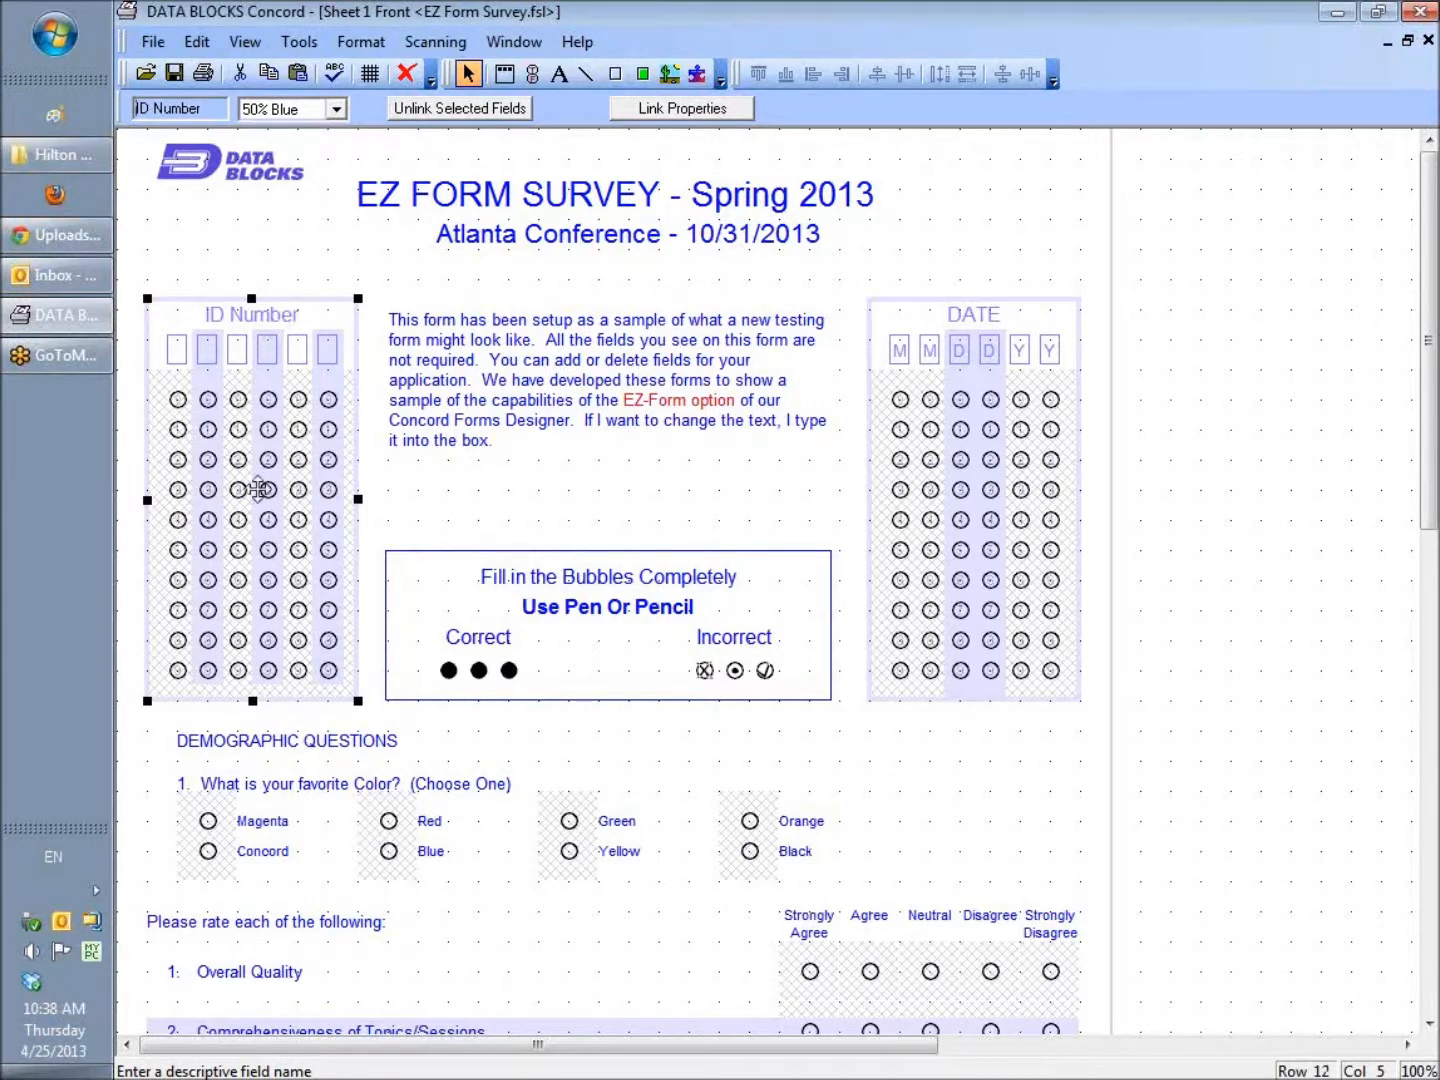
Unlink the fields of the DATE block and set its "DATE" heading's color to Blue.
left_click(968, 478)
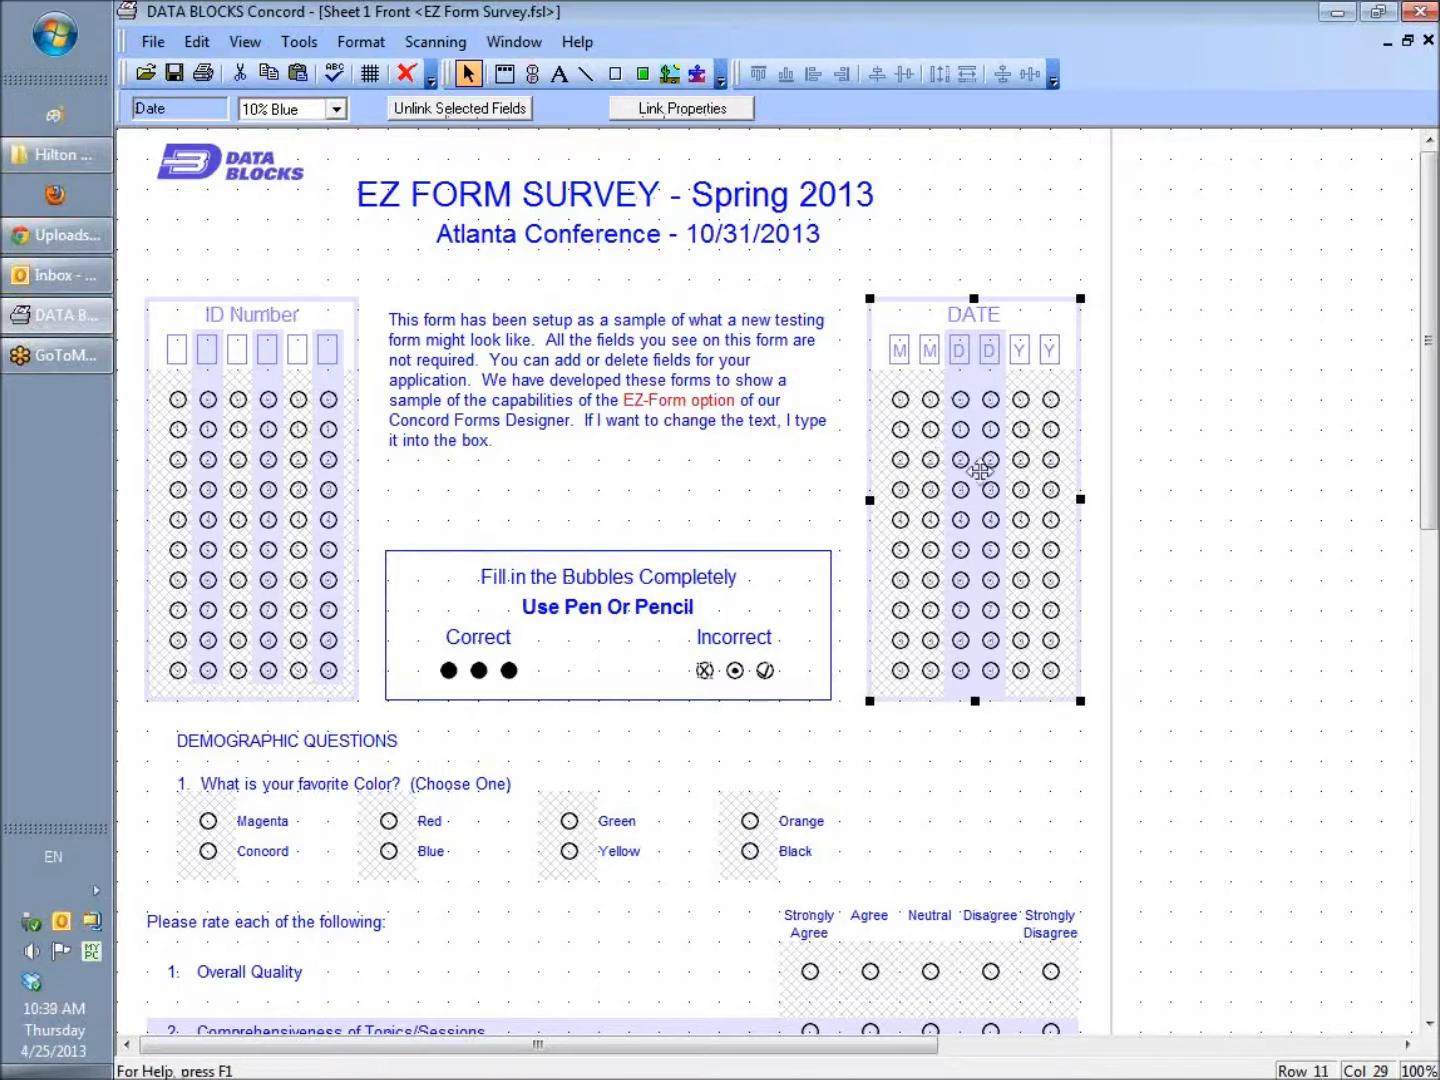
left_click(492, 112)
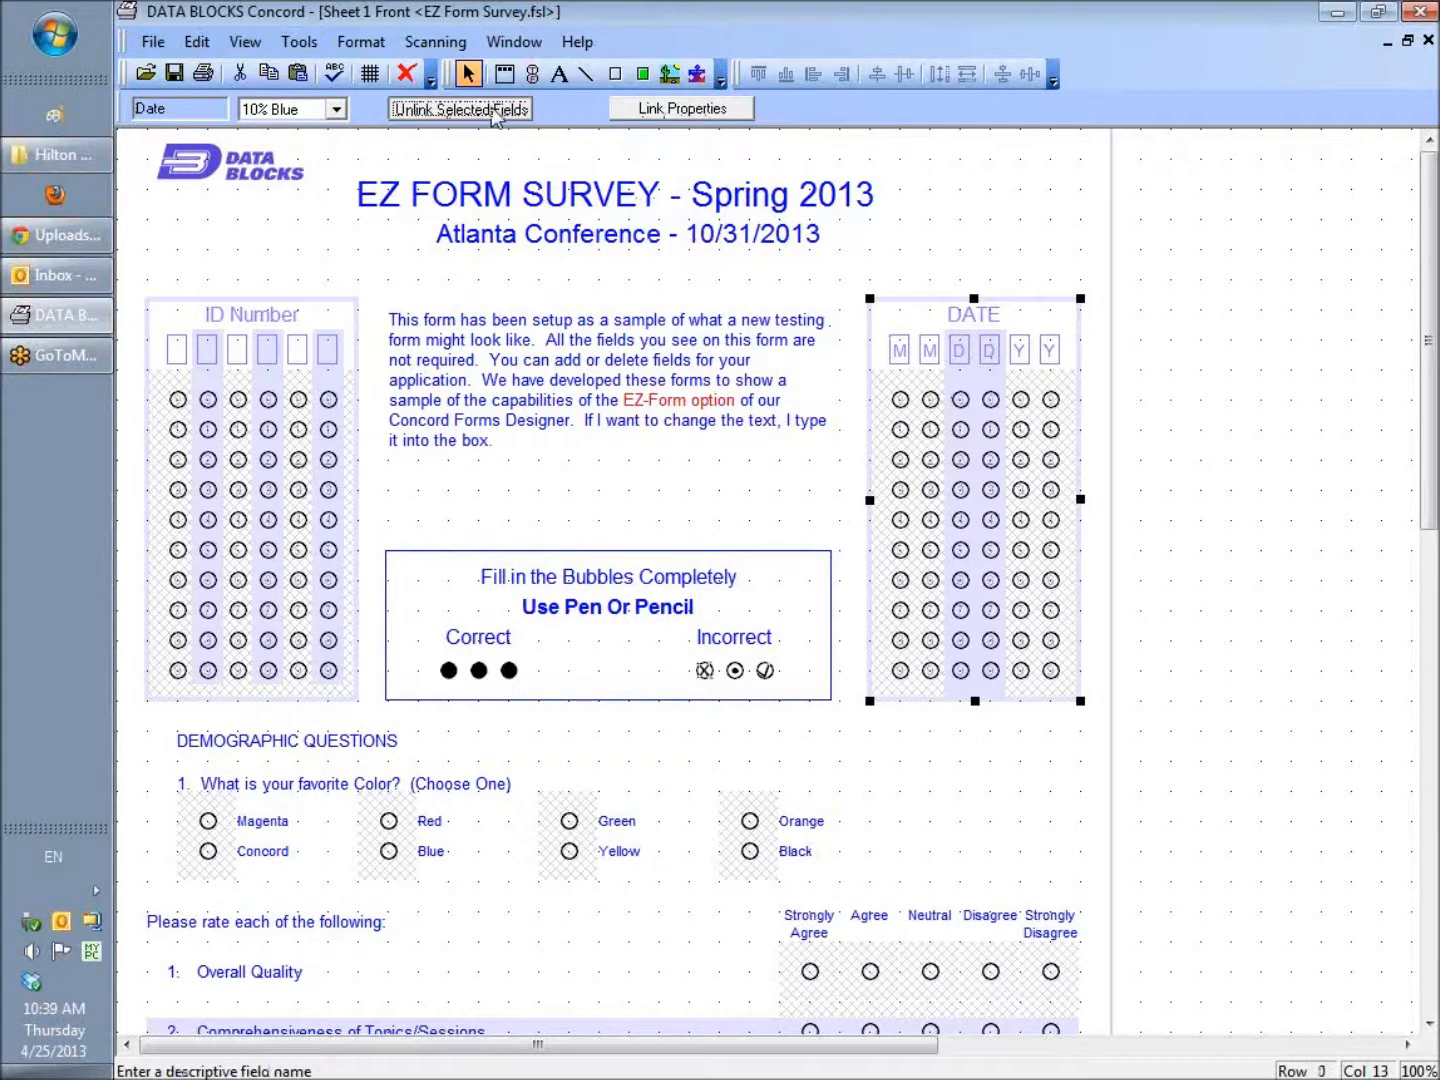
left_click(967, 308)
left_click(368, 109)
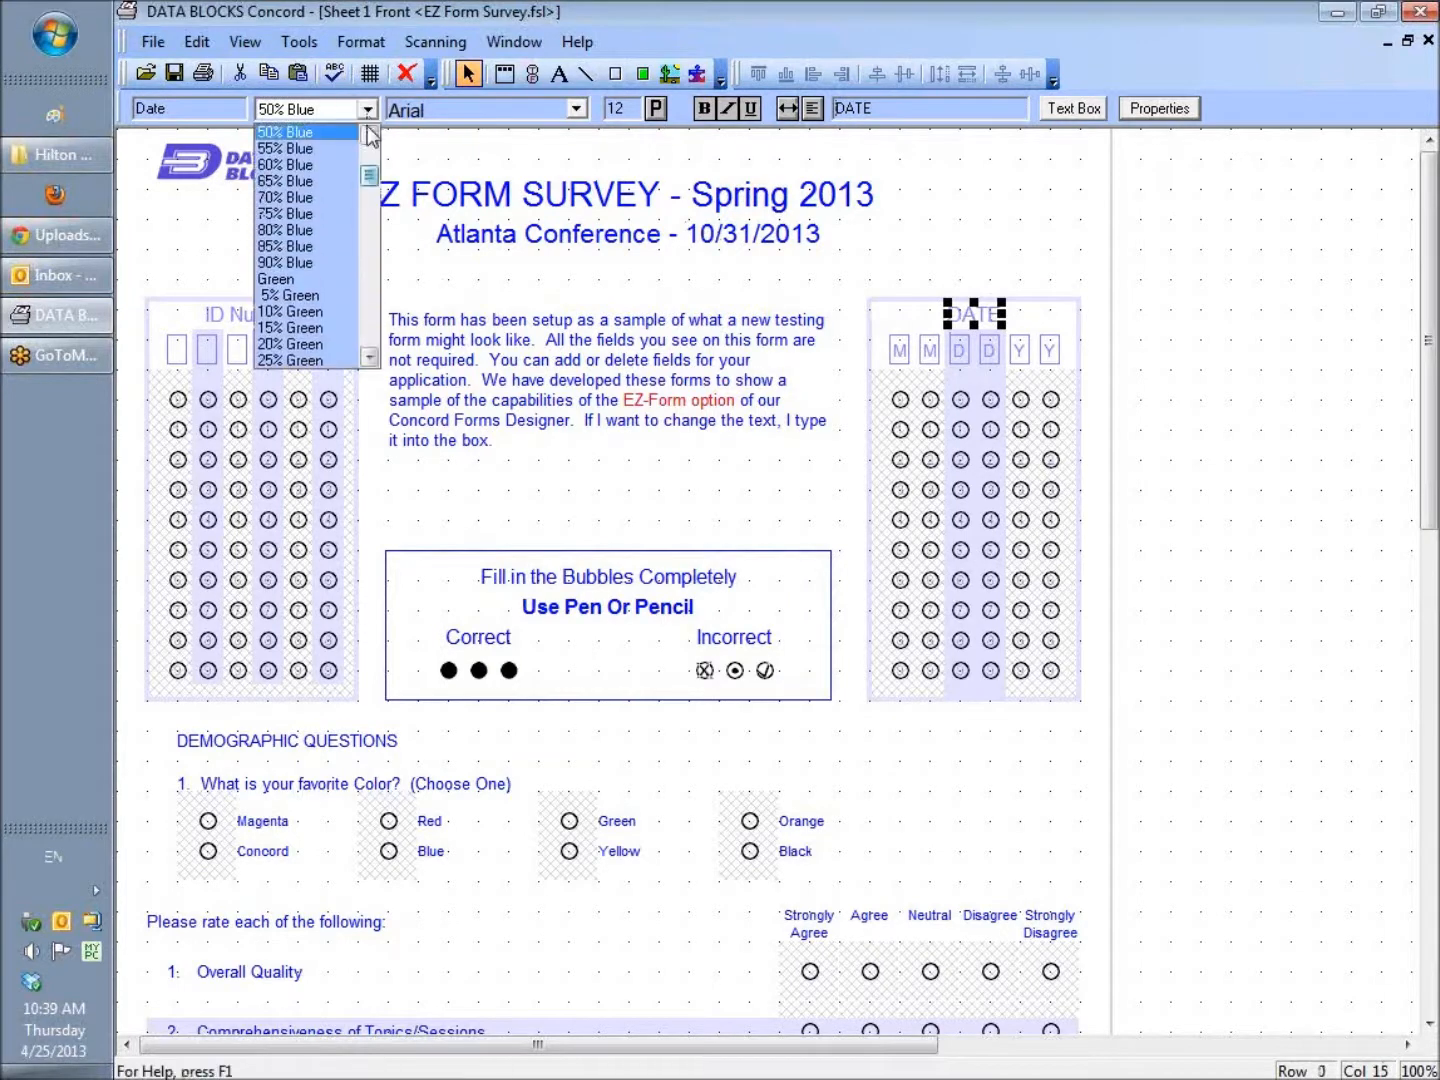
scroll(367, 153, "up", 5)
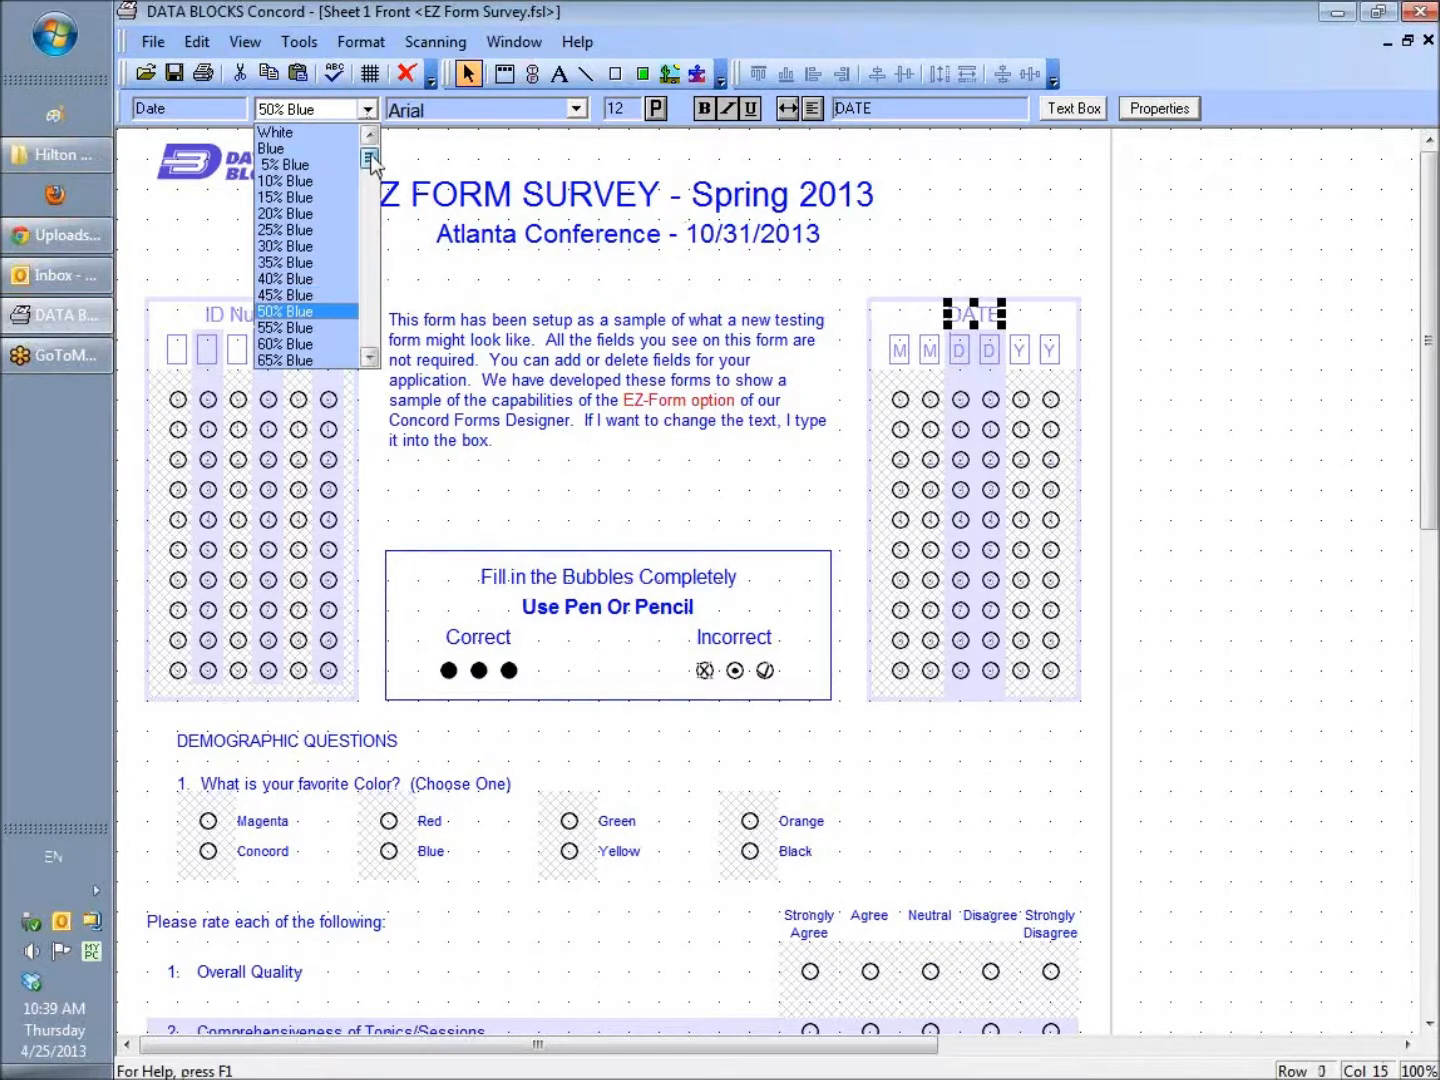
left_click(300, 165)
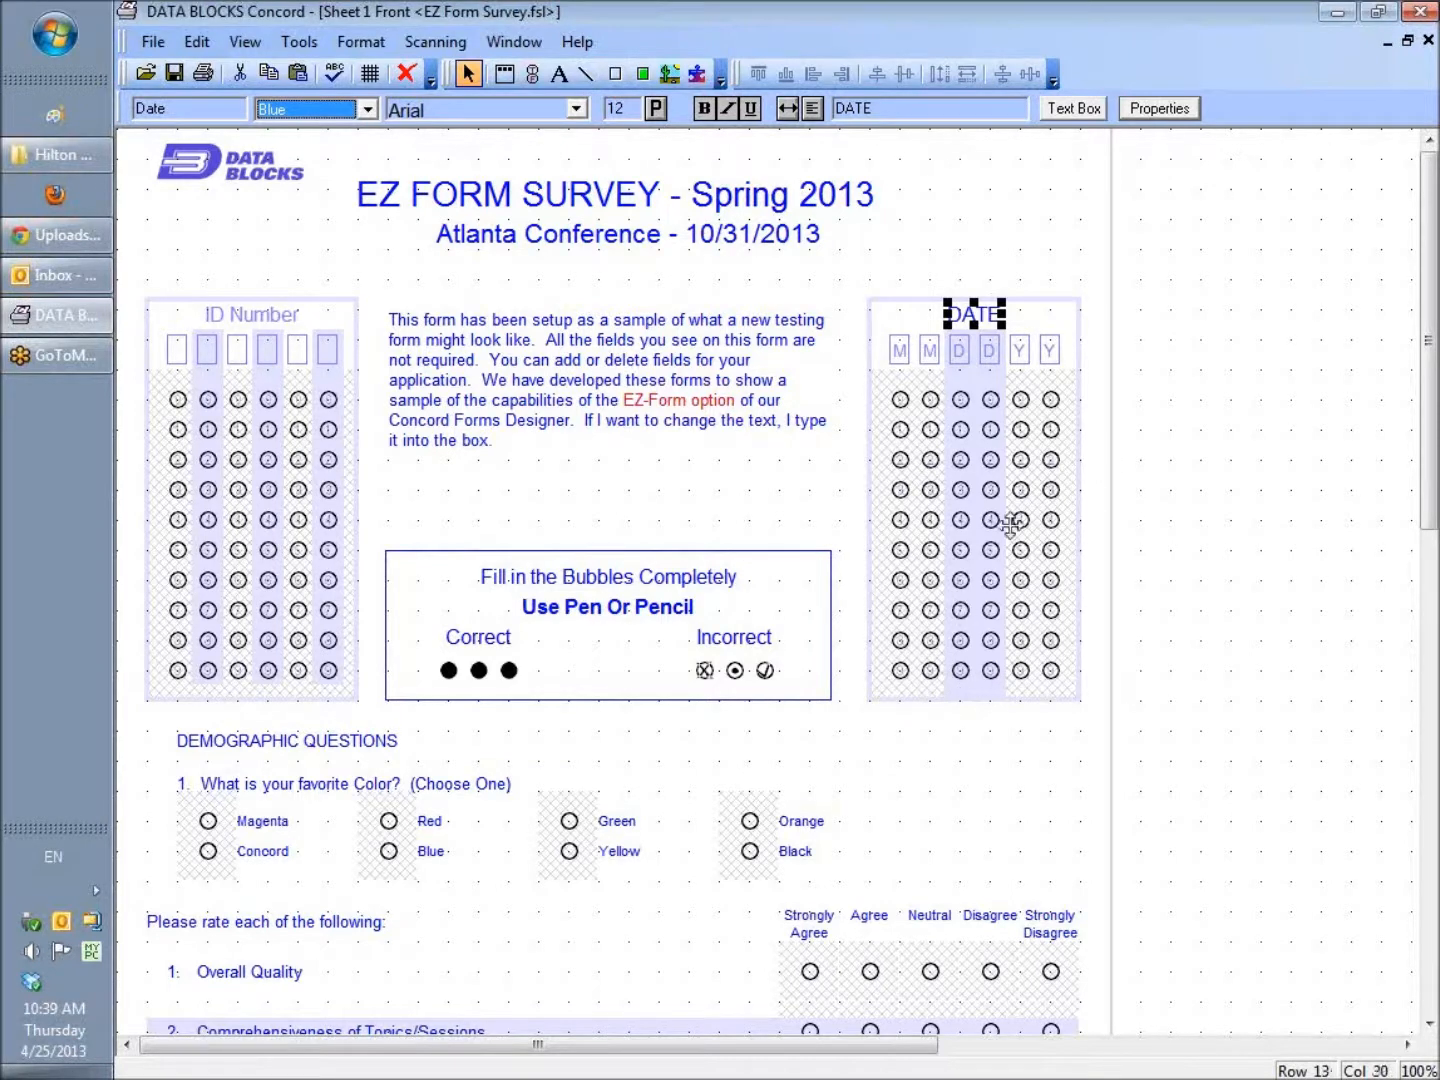
Enclose all fields of the DATE block in a selection rectangle, link them back into one object, and deselect it.
left_click_drag(1096, 283, 887, 706)
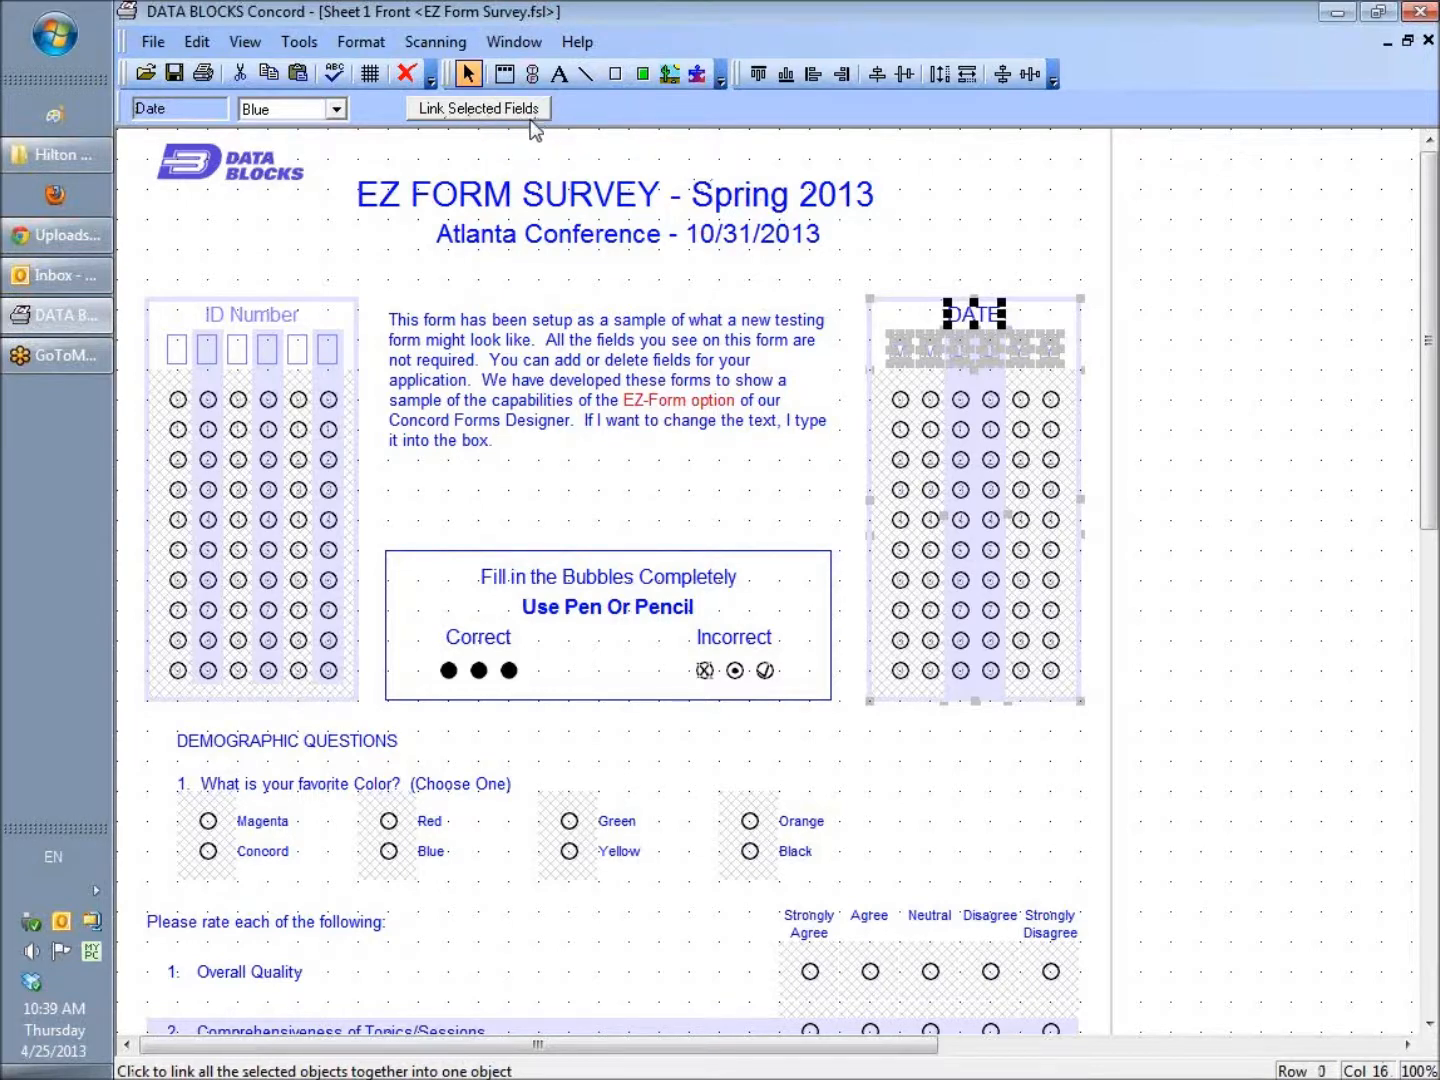
left_click(486, 118)
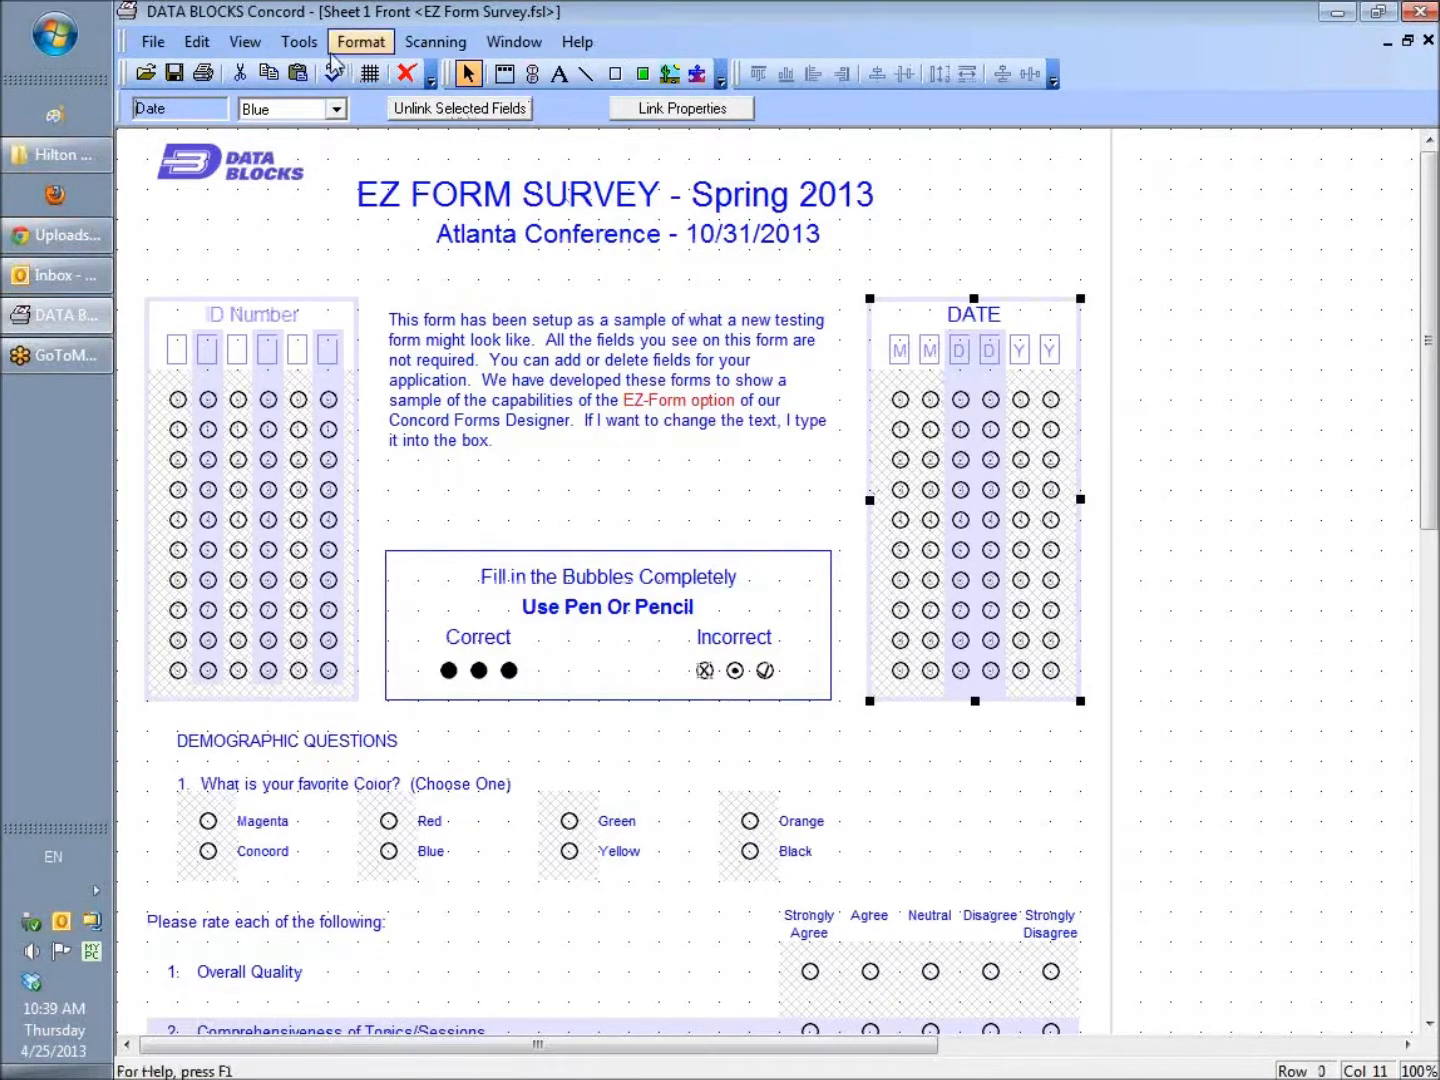
left_click(358, 42)
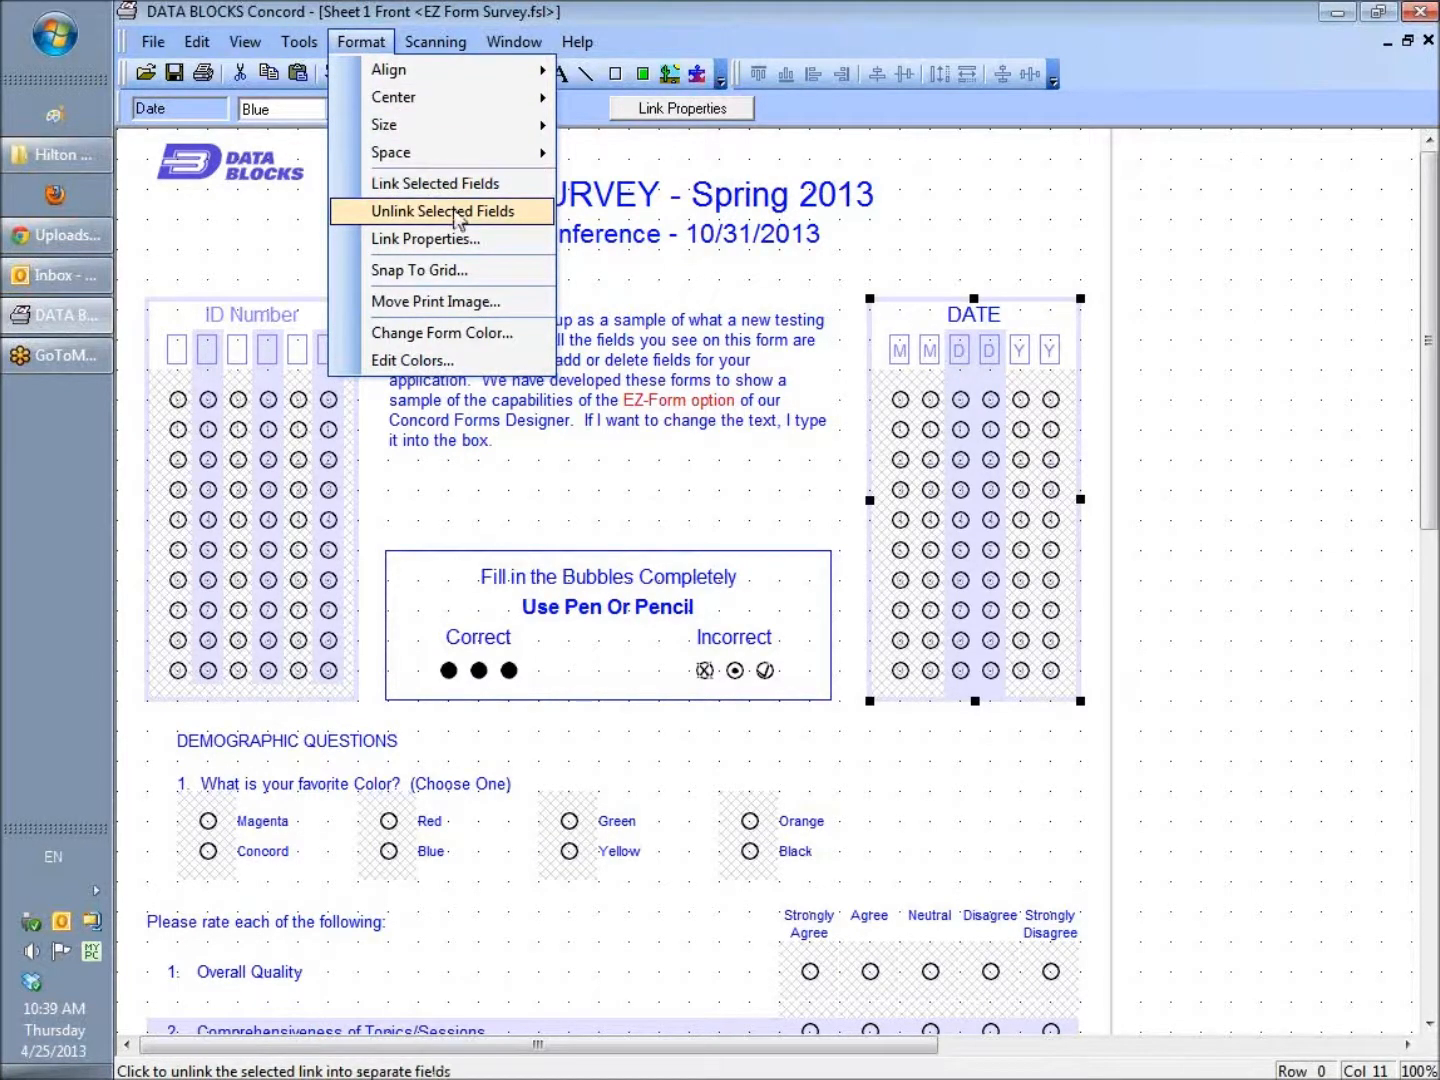
left_click(990, 202)
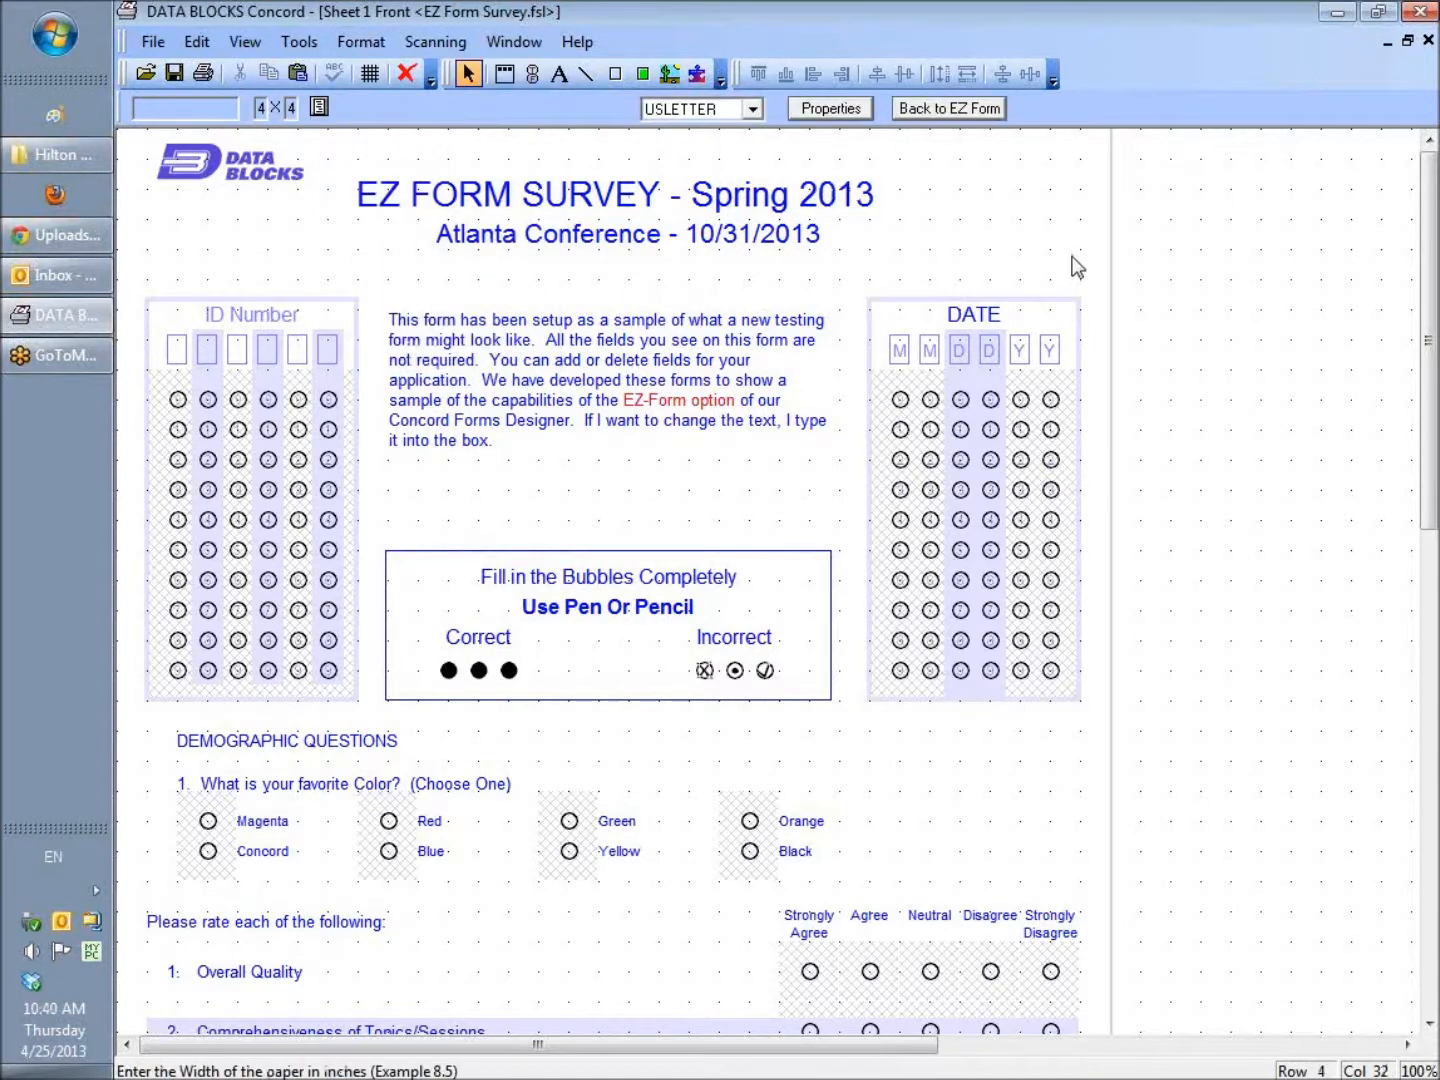
Unlink the fields of the favorite color question, link them back together, and accept the link properties after reviewing all labels.
left_click_drag(1436, 222, 1427, 420)
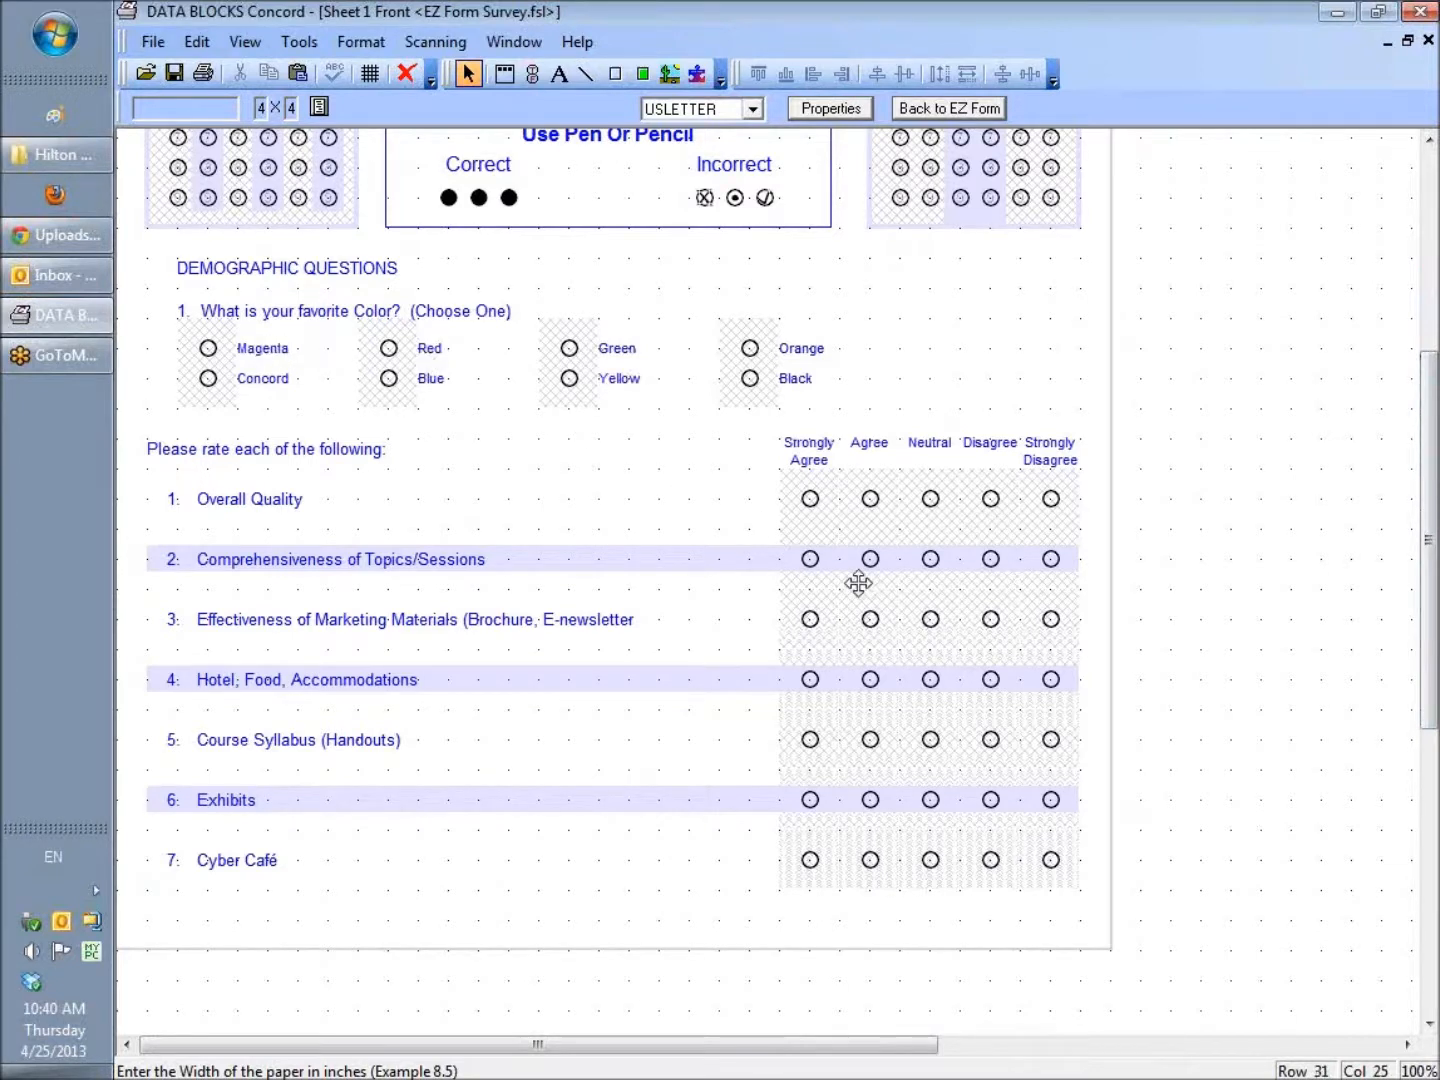
left_click(389, 340)
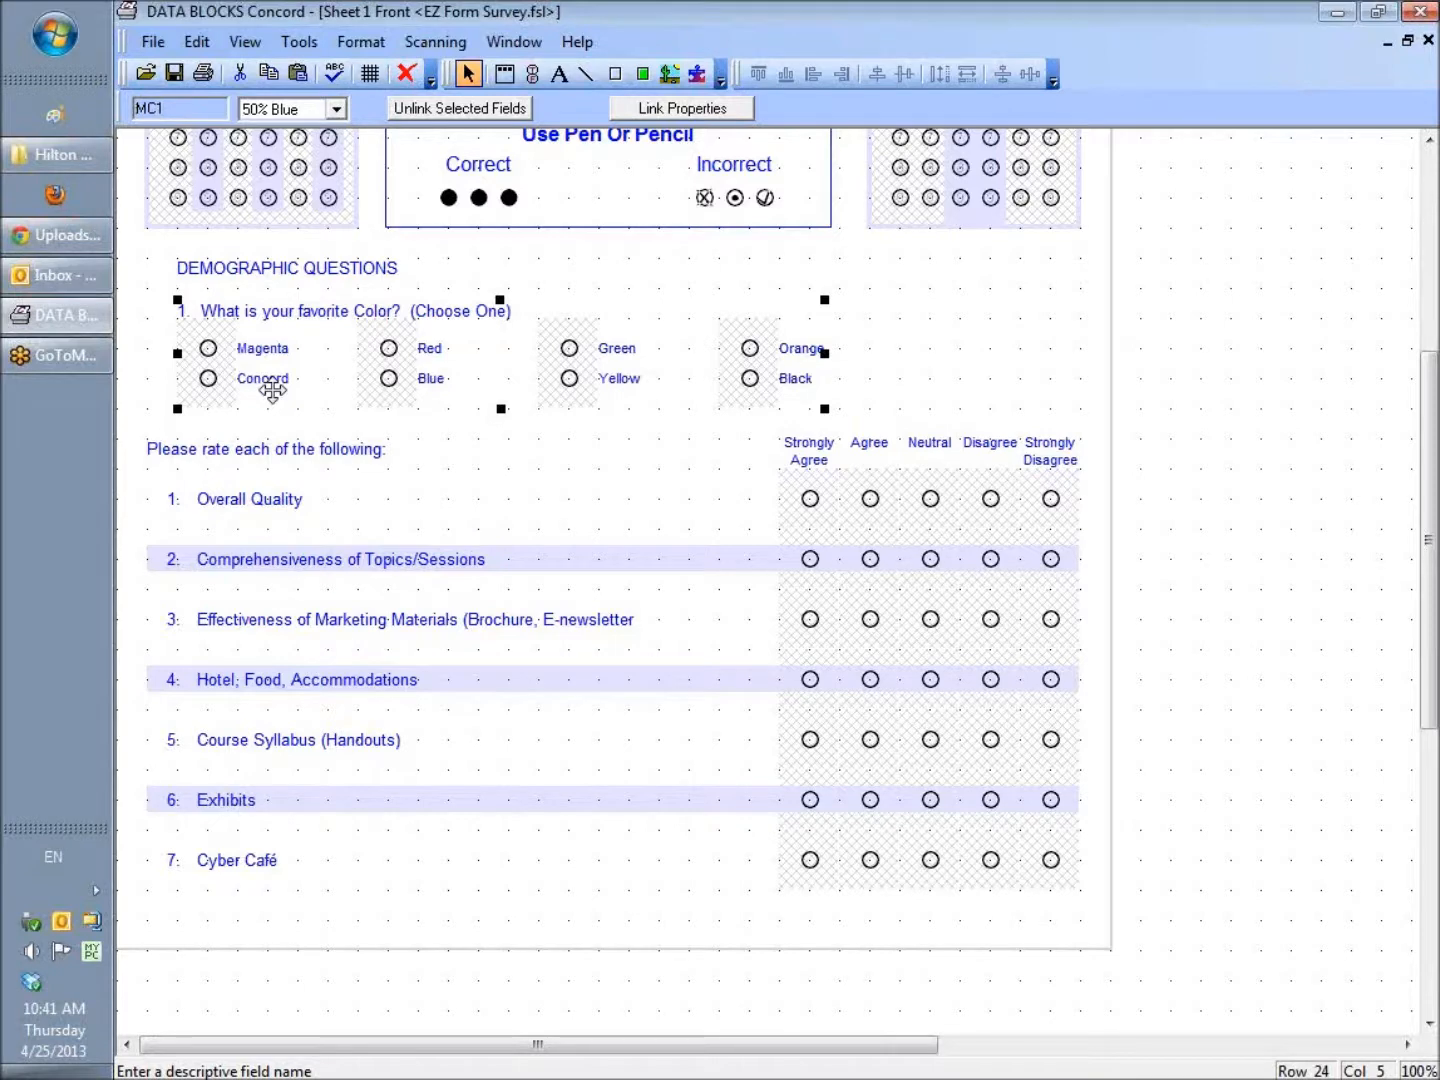
left_click(447, 115)
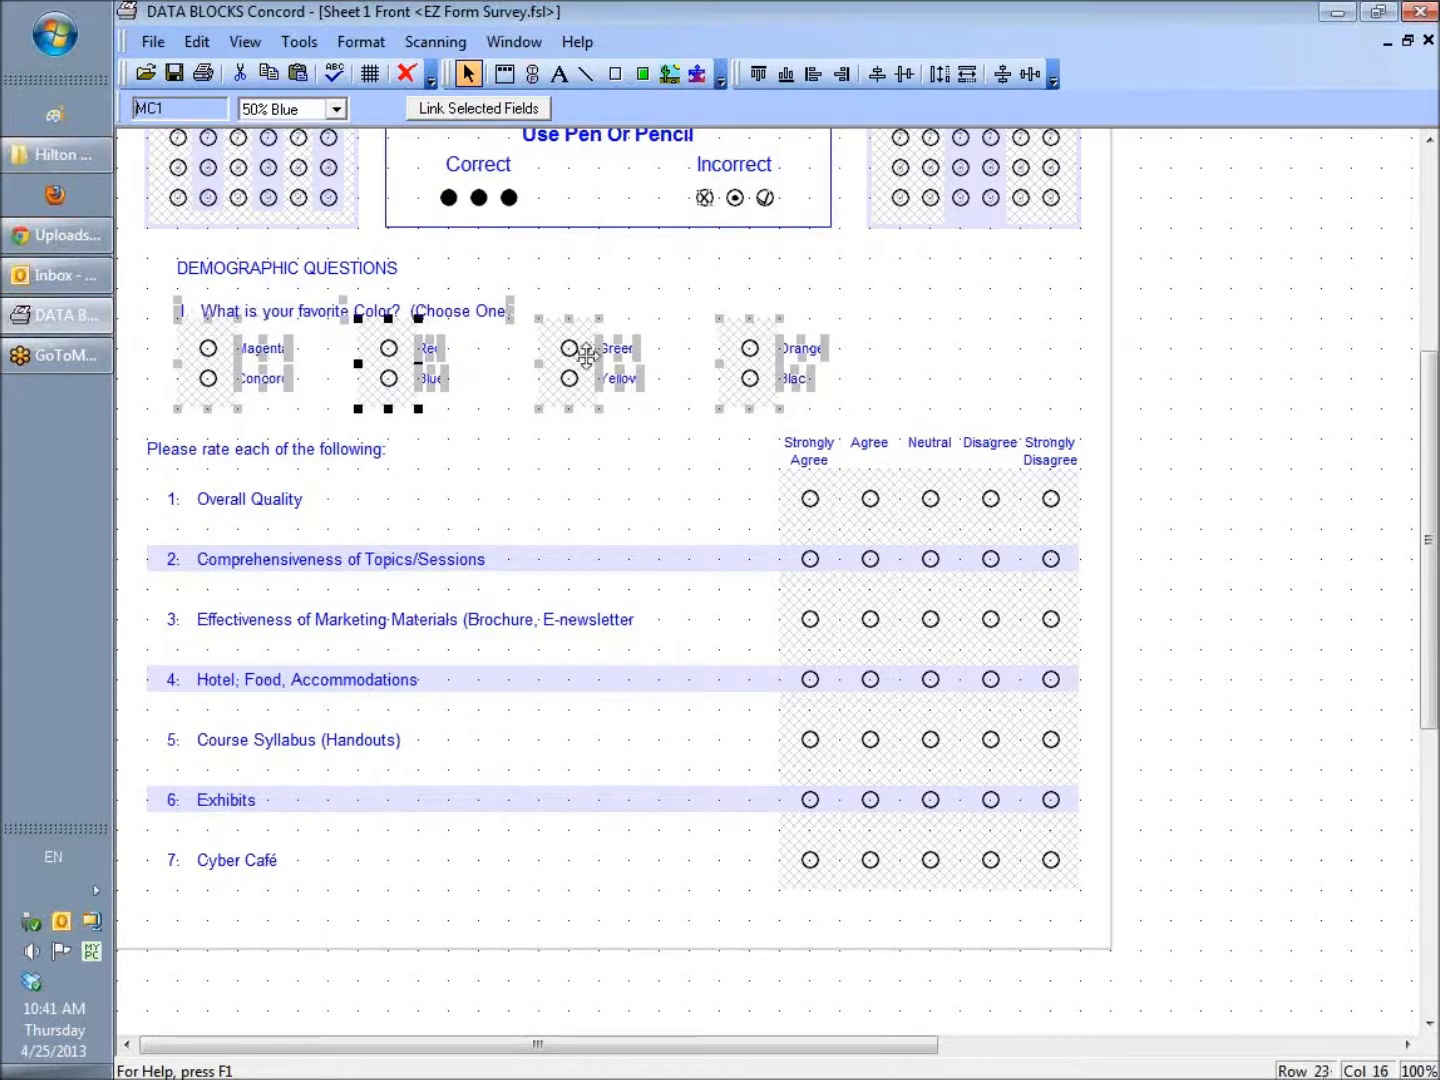
left_click(470, 110)
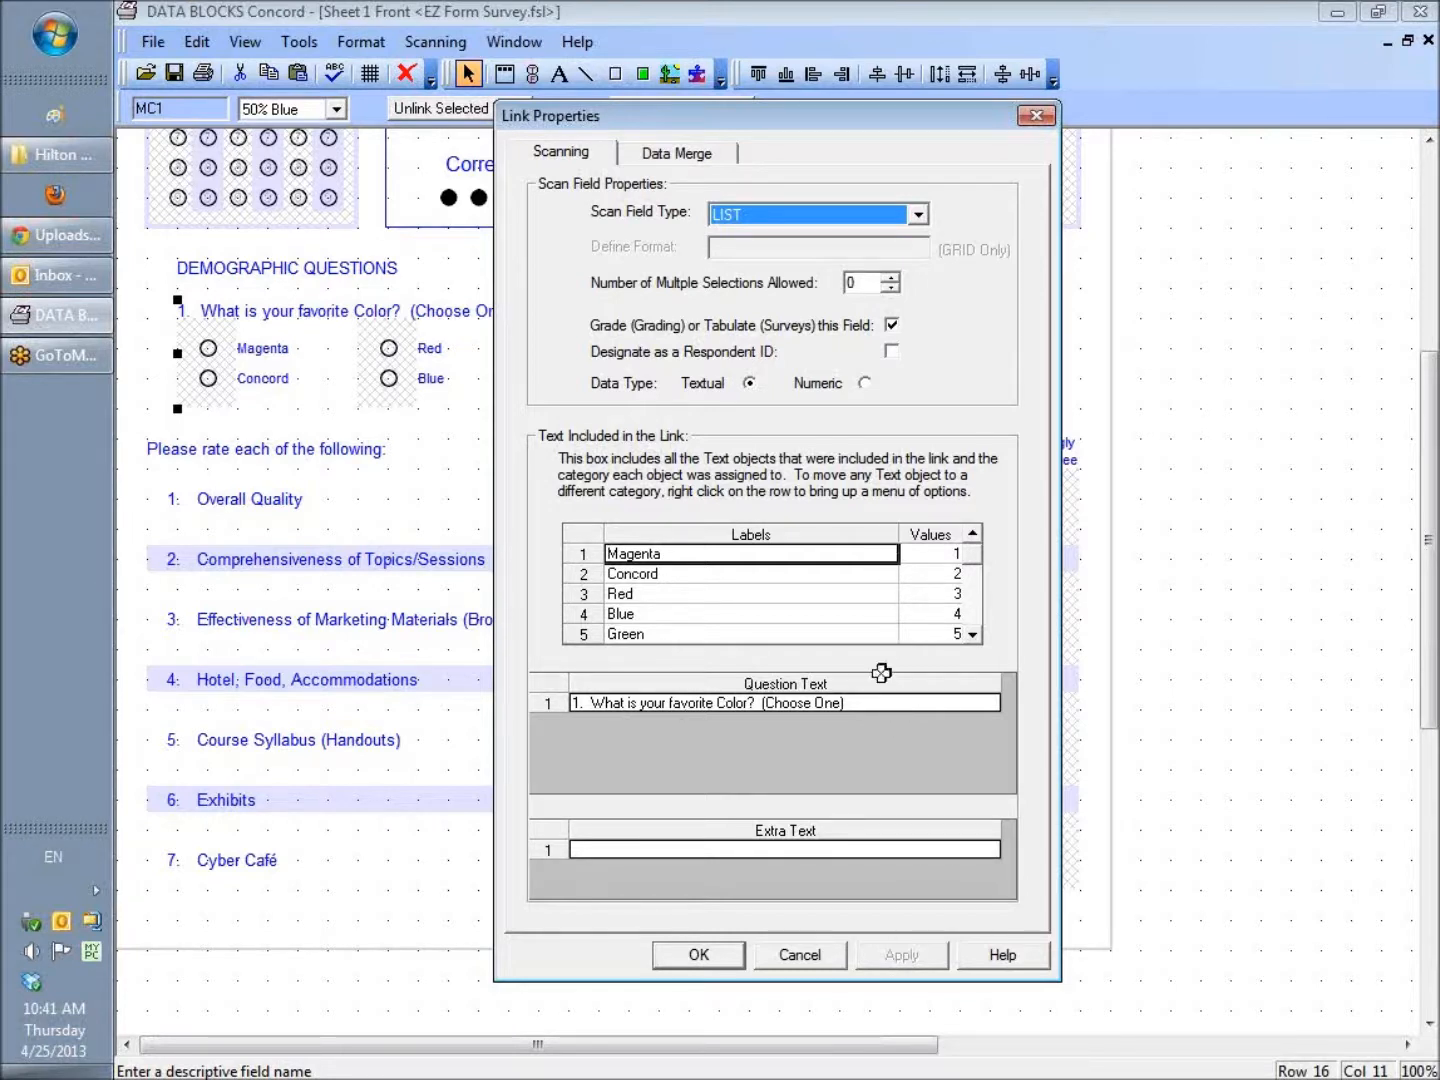
left_click(972, 635)
left_click(972, 635)
left_click(972, 635)
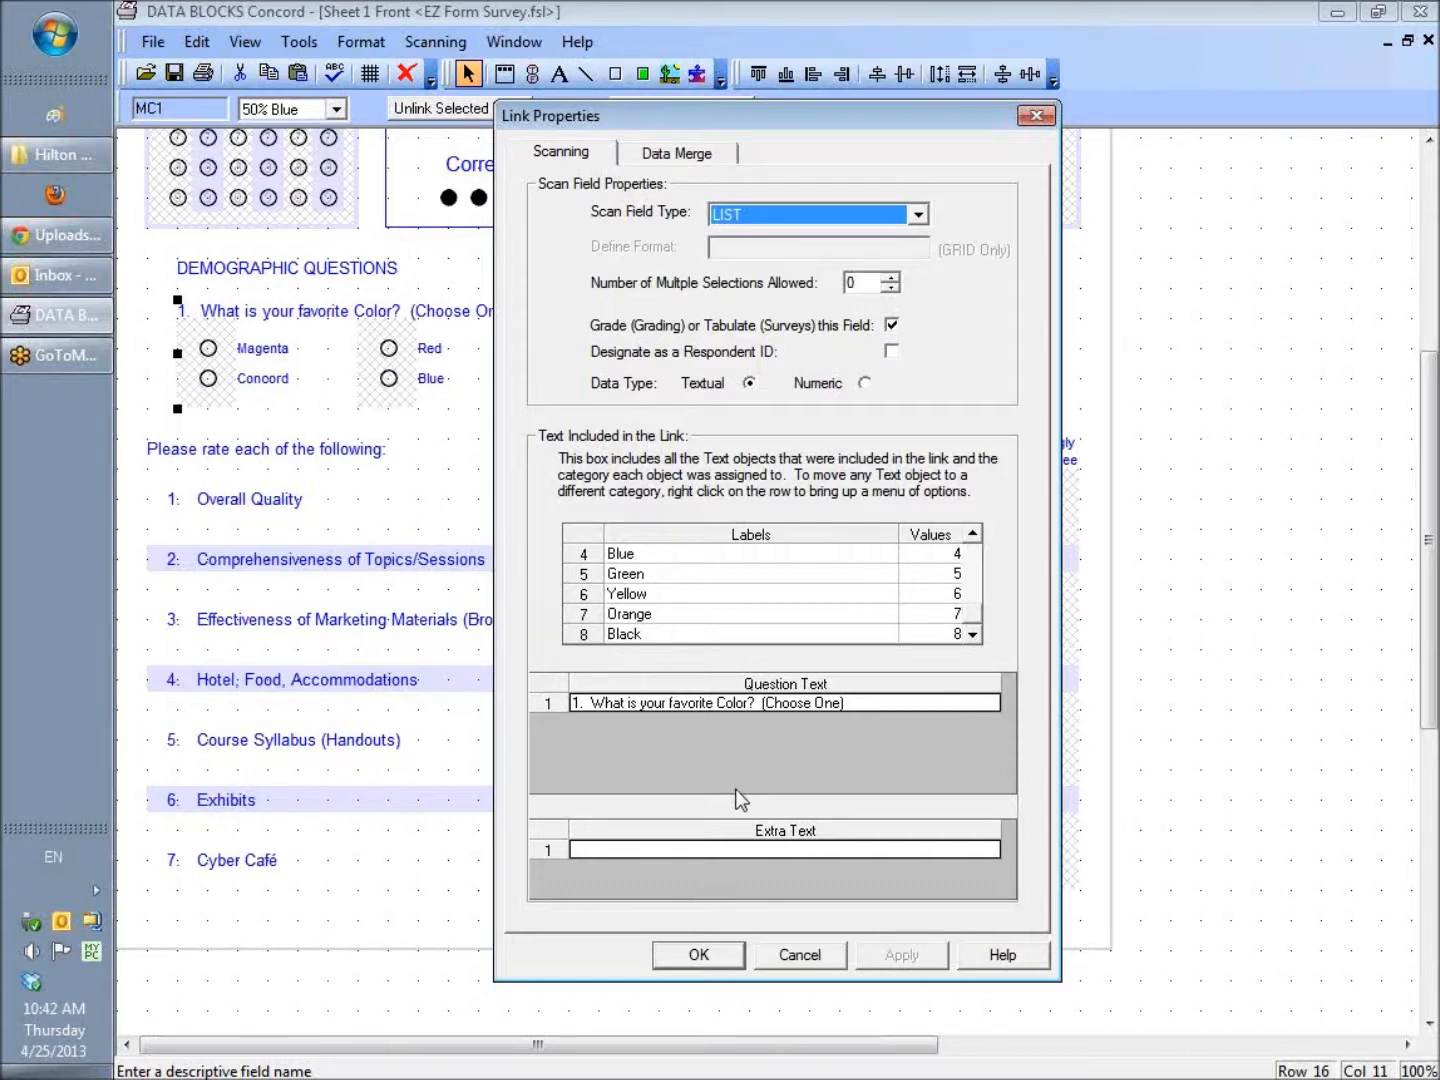
left_click(698, 955)
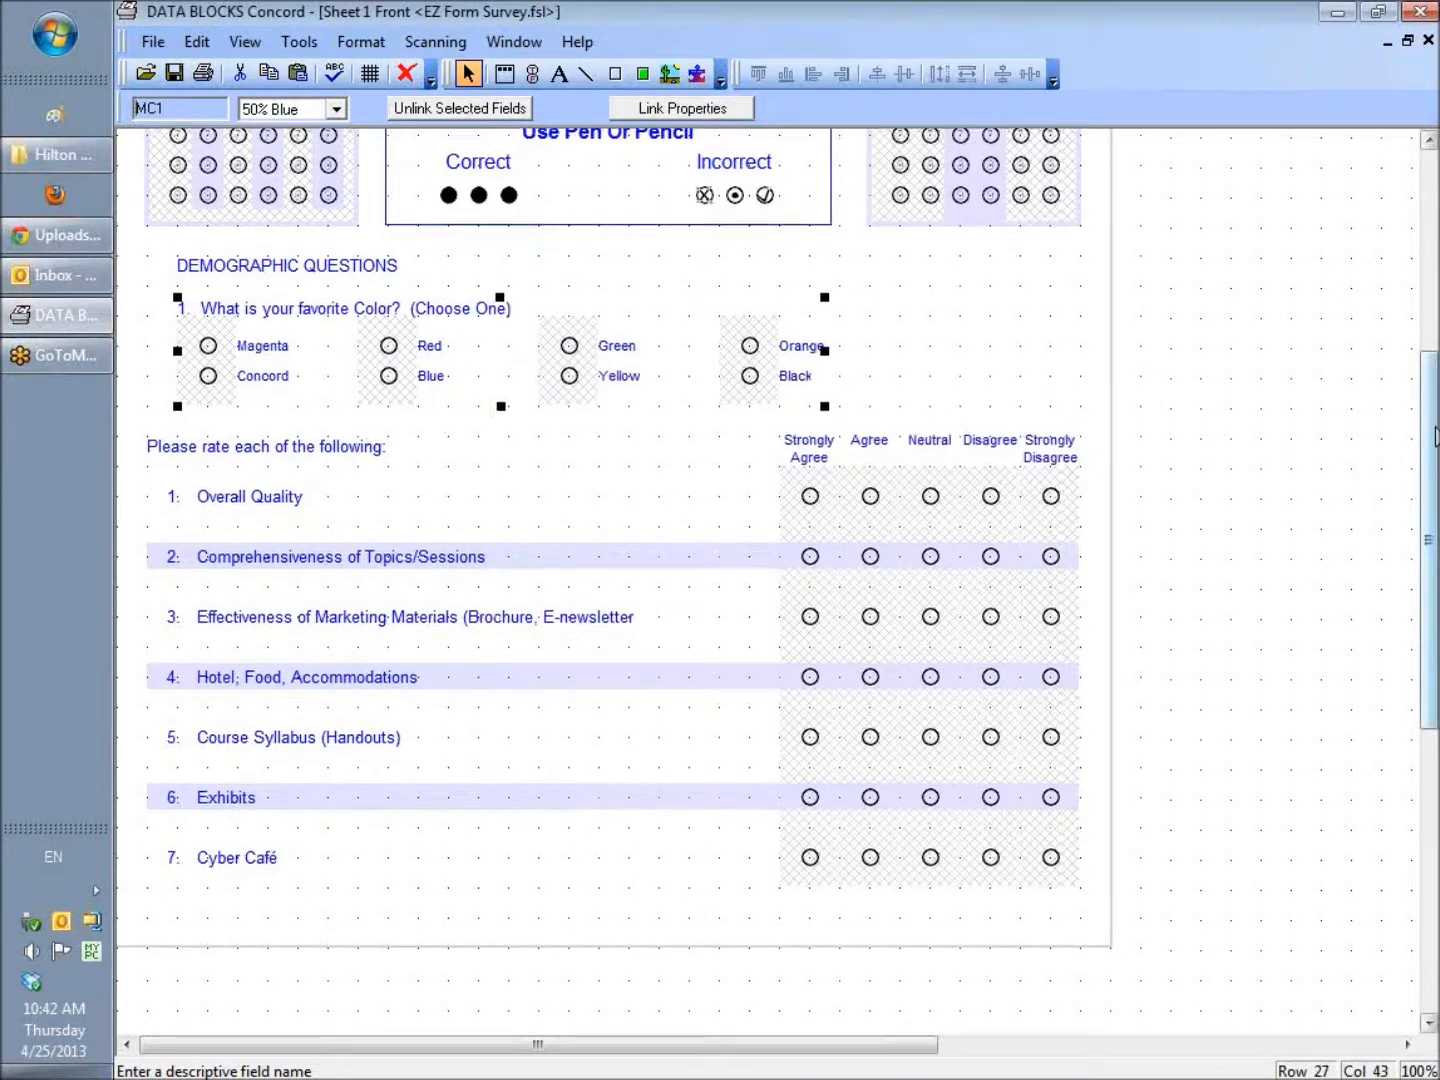
Unlink the rating questions block and try linking it again with the "Please rate each of the following:" text included.
scroll(1435, 453, "down", 3)
left_click(823, 414)
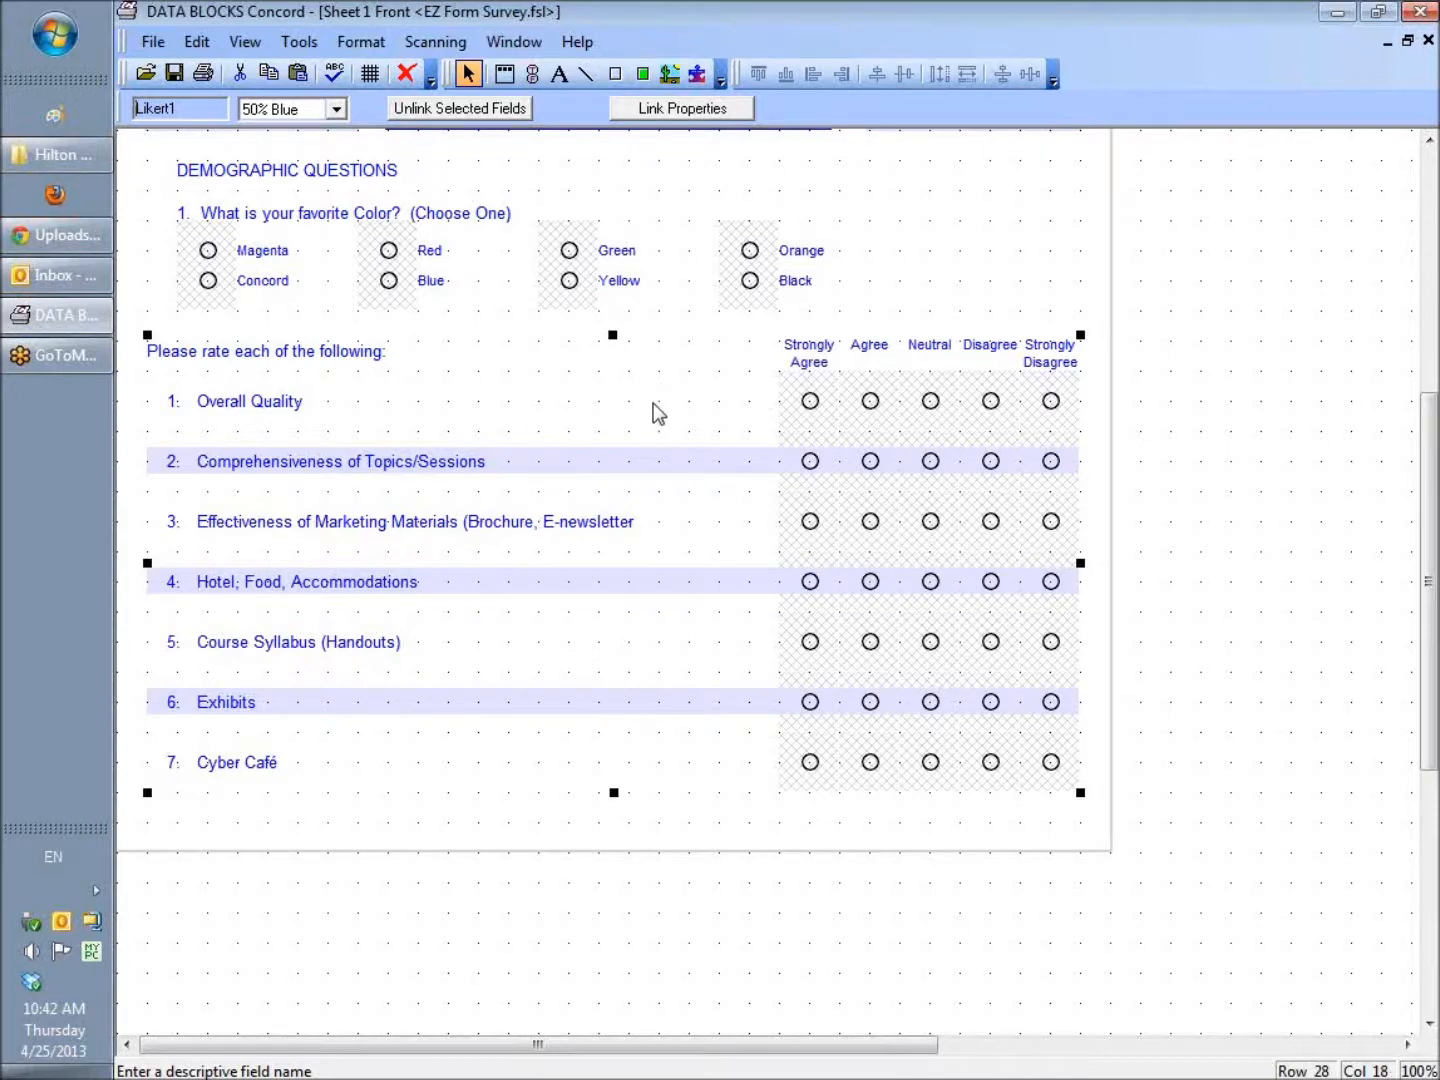
left_click(505, 108)
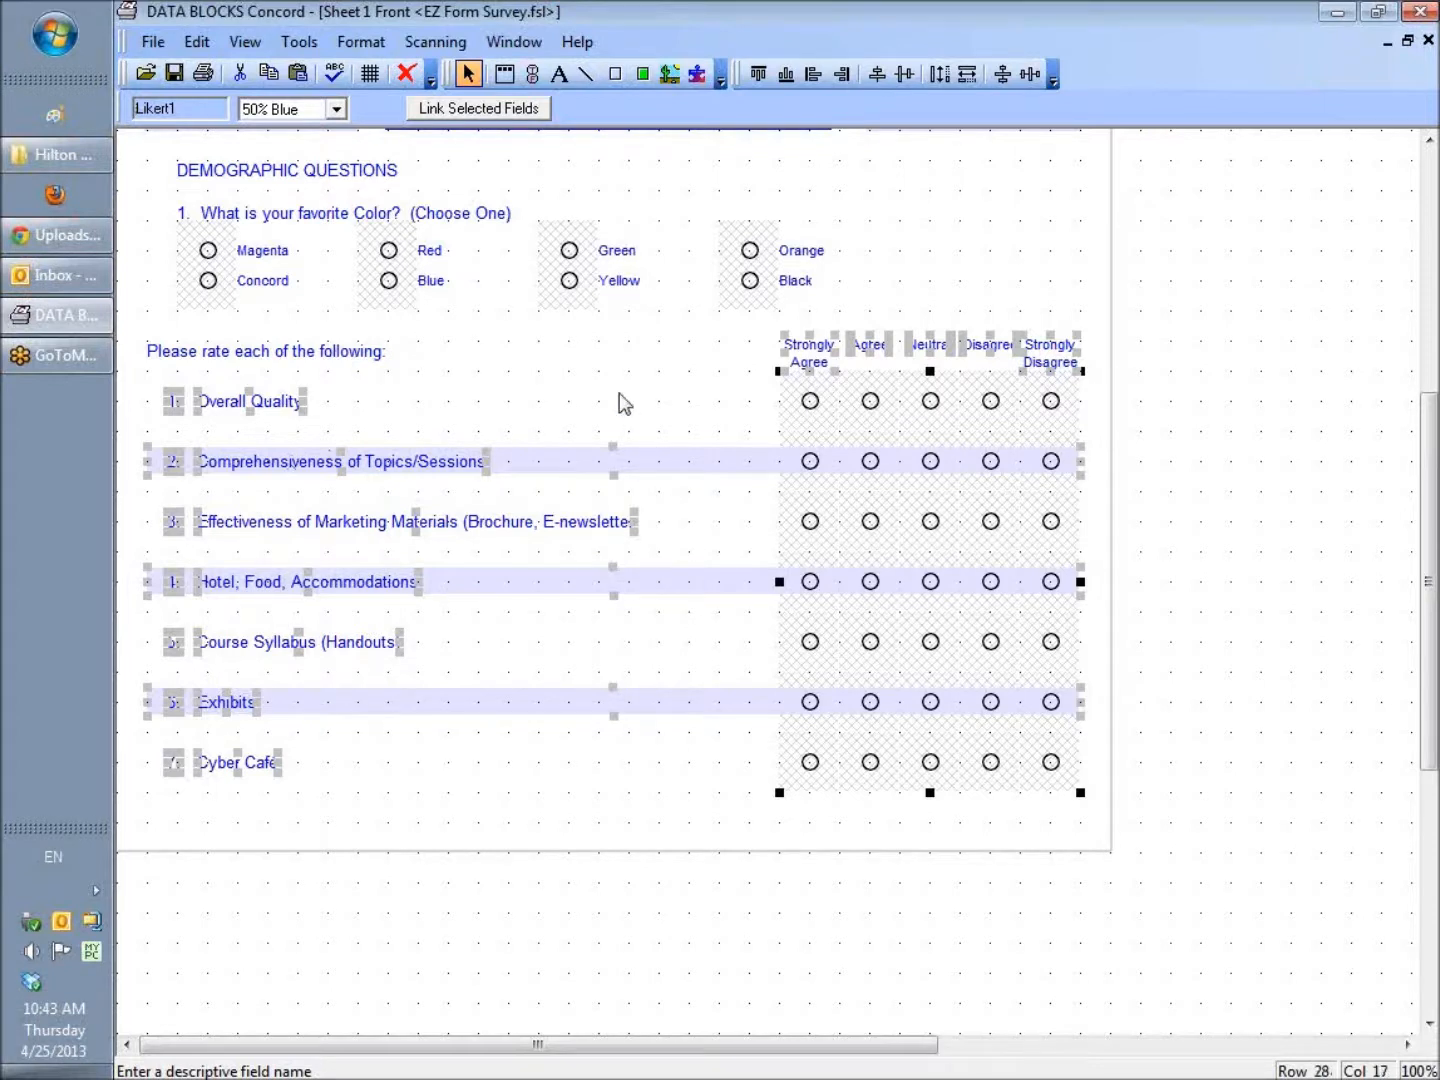
left_click(373, 356)
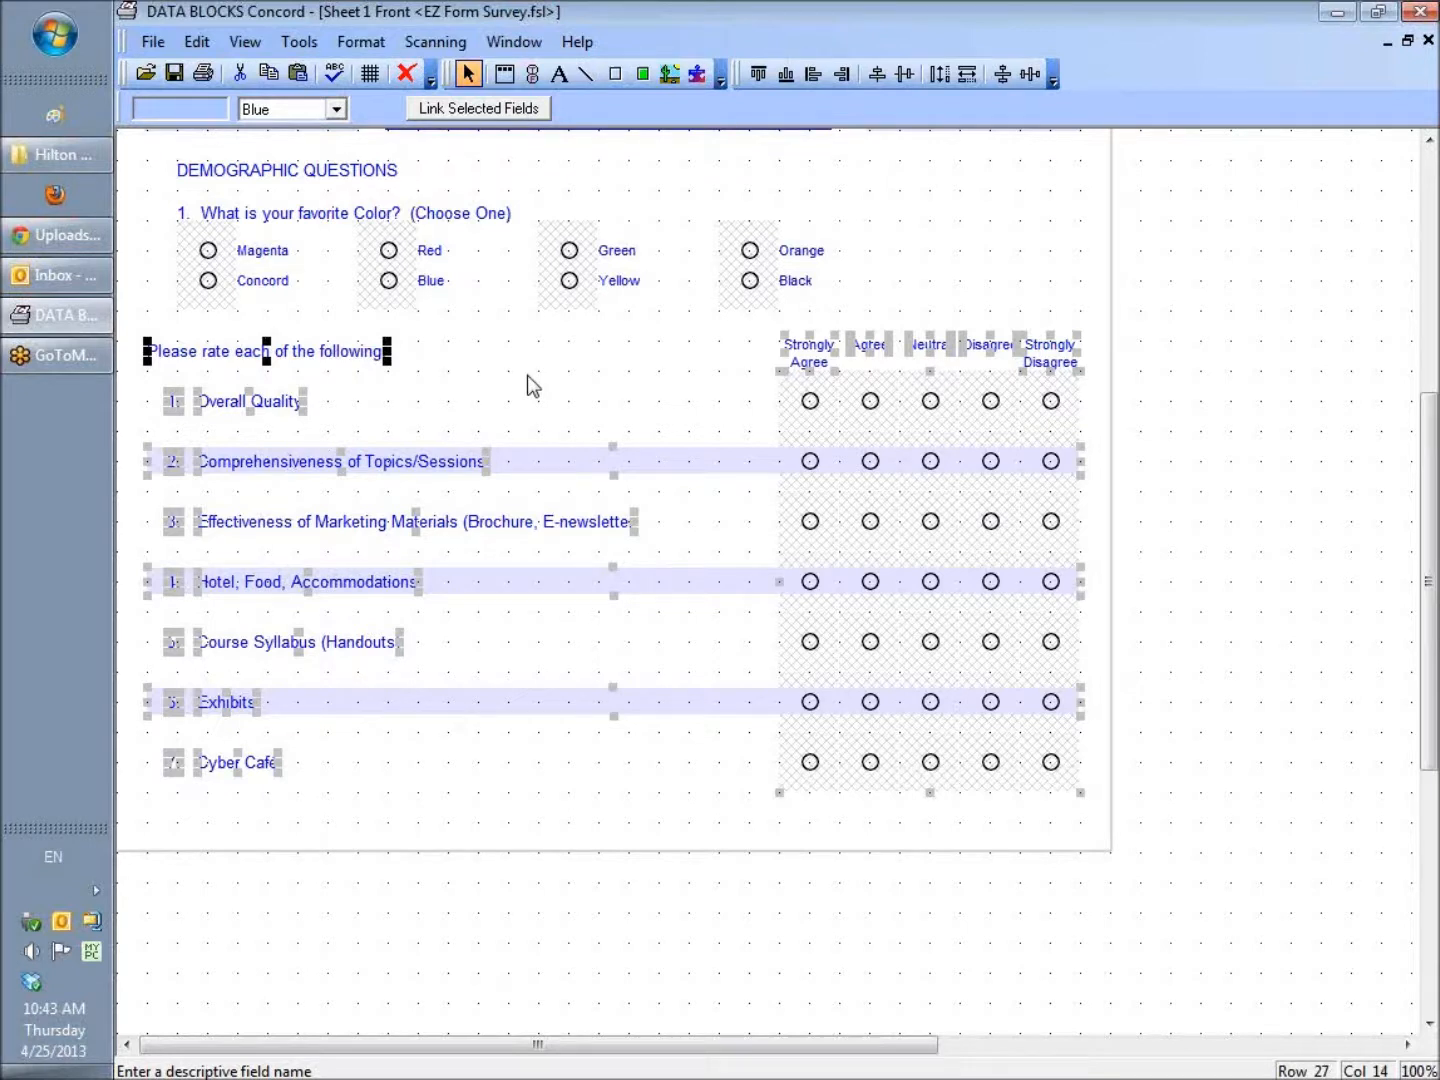
left_click(498, 112)
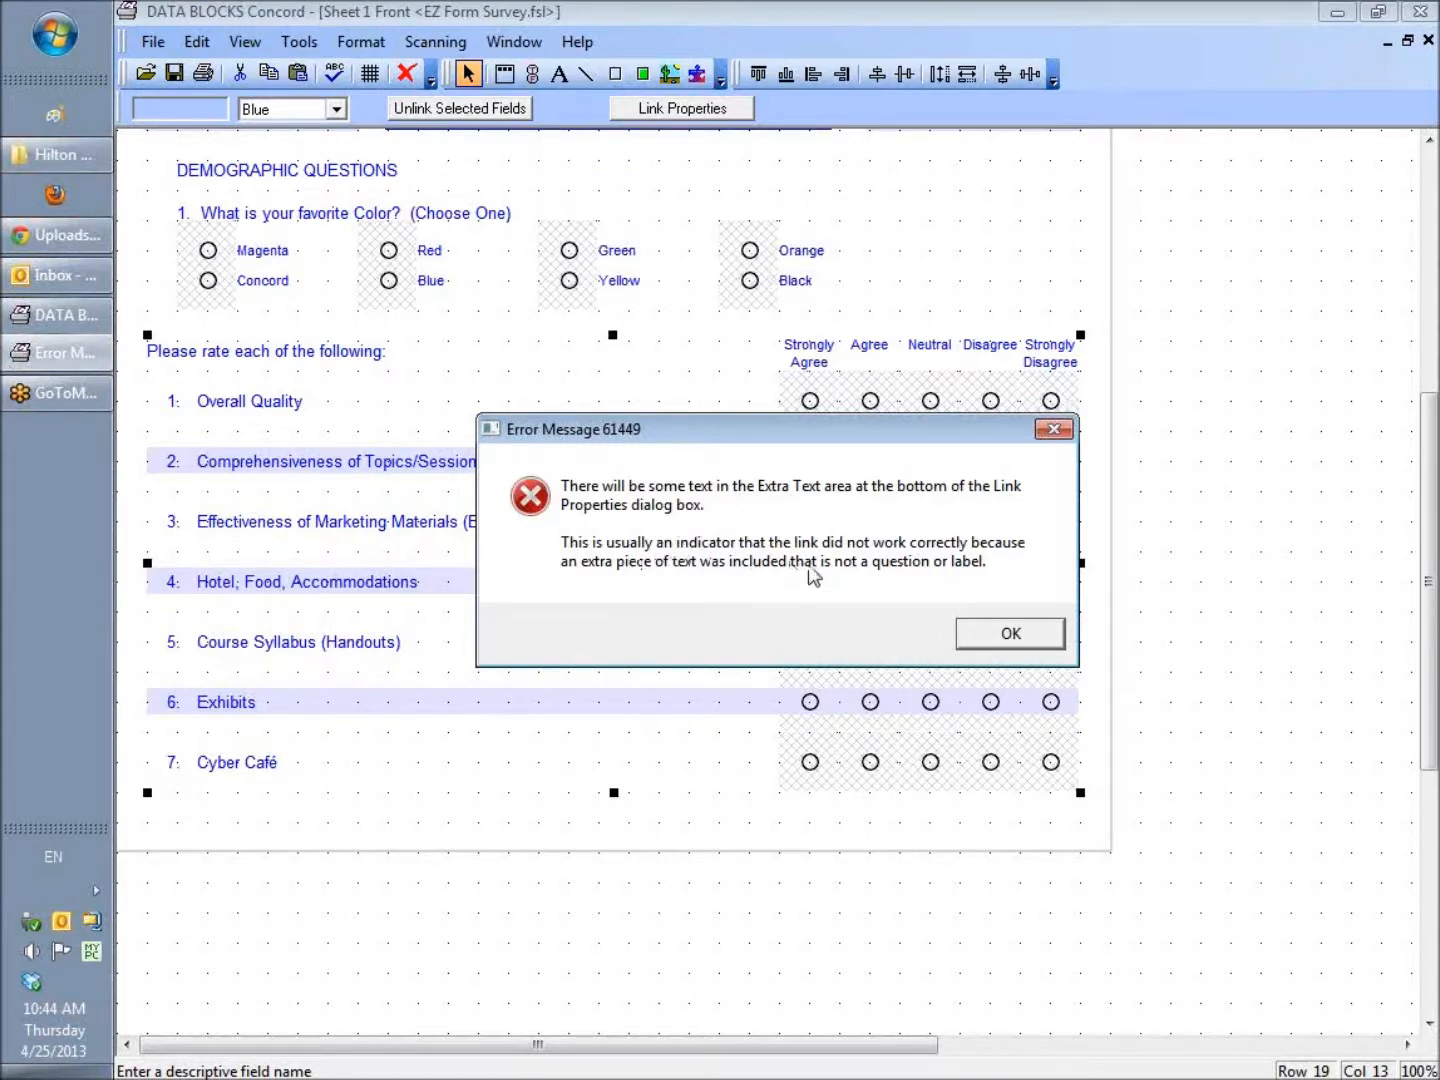
Examine the labels, question text and extra text in the faulty link's properties, comparing them with the form, and cancel the dialog.
left_click(1018, 634)
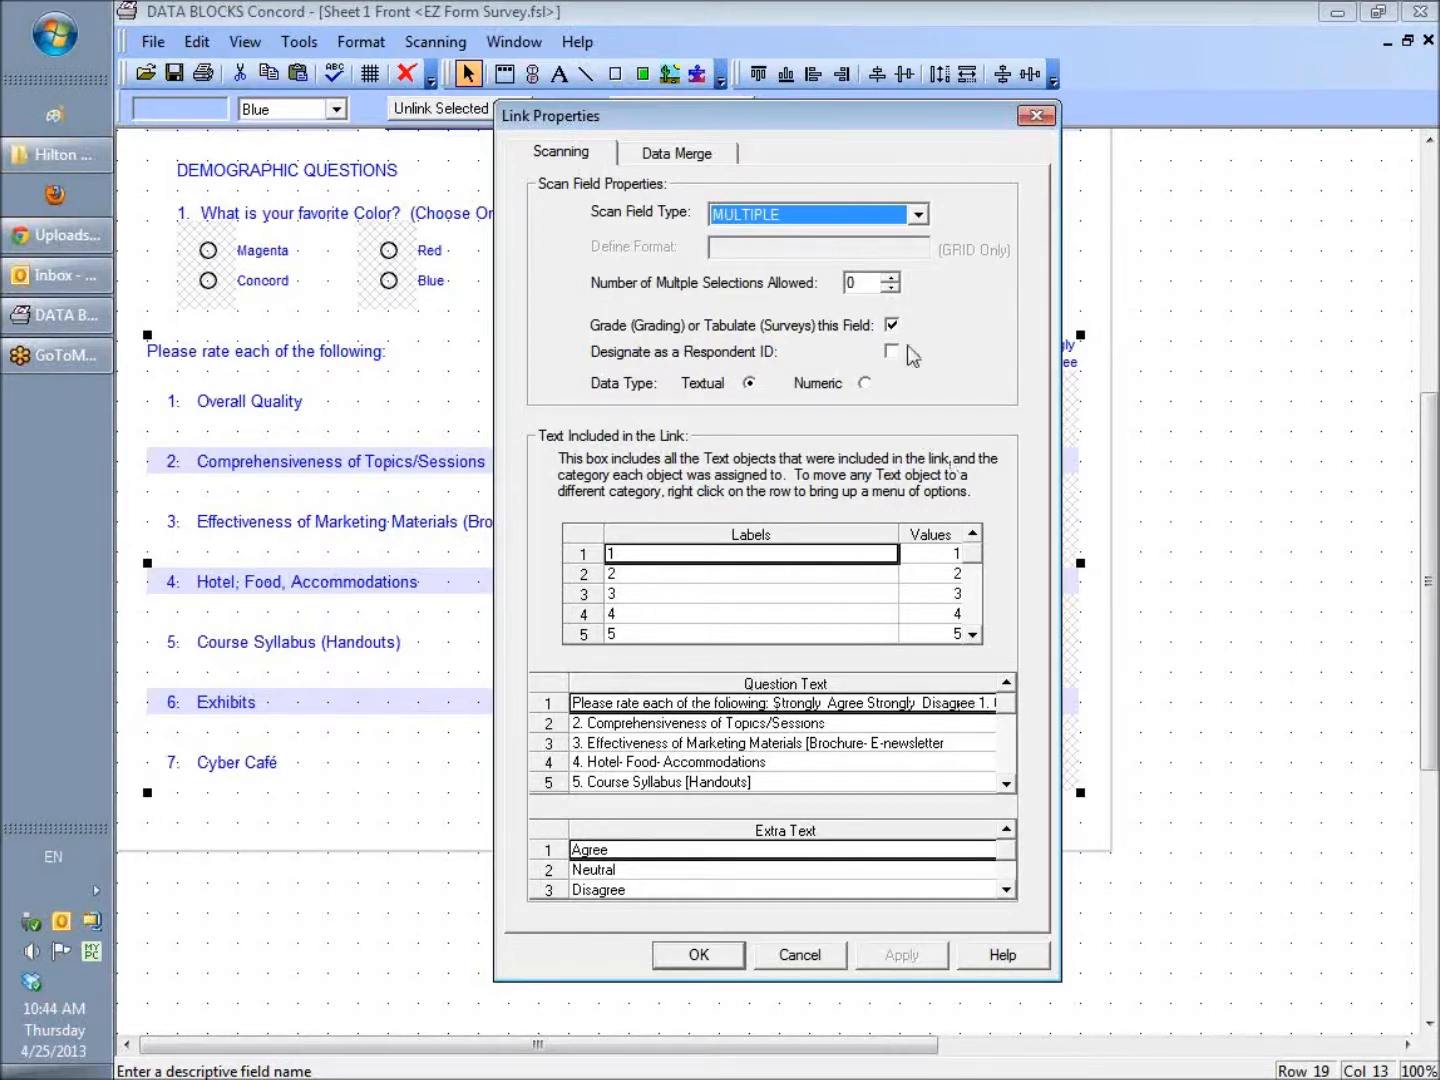
left_click_drag(864, 112, 1201, 414)
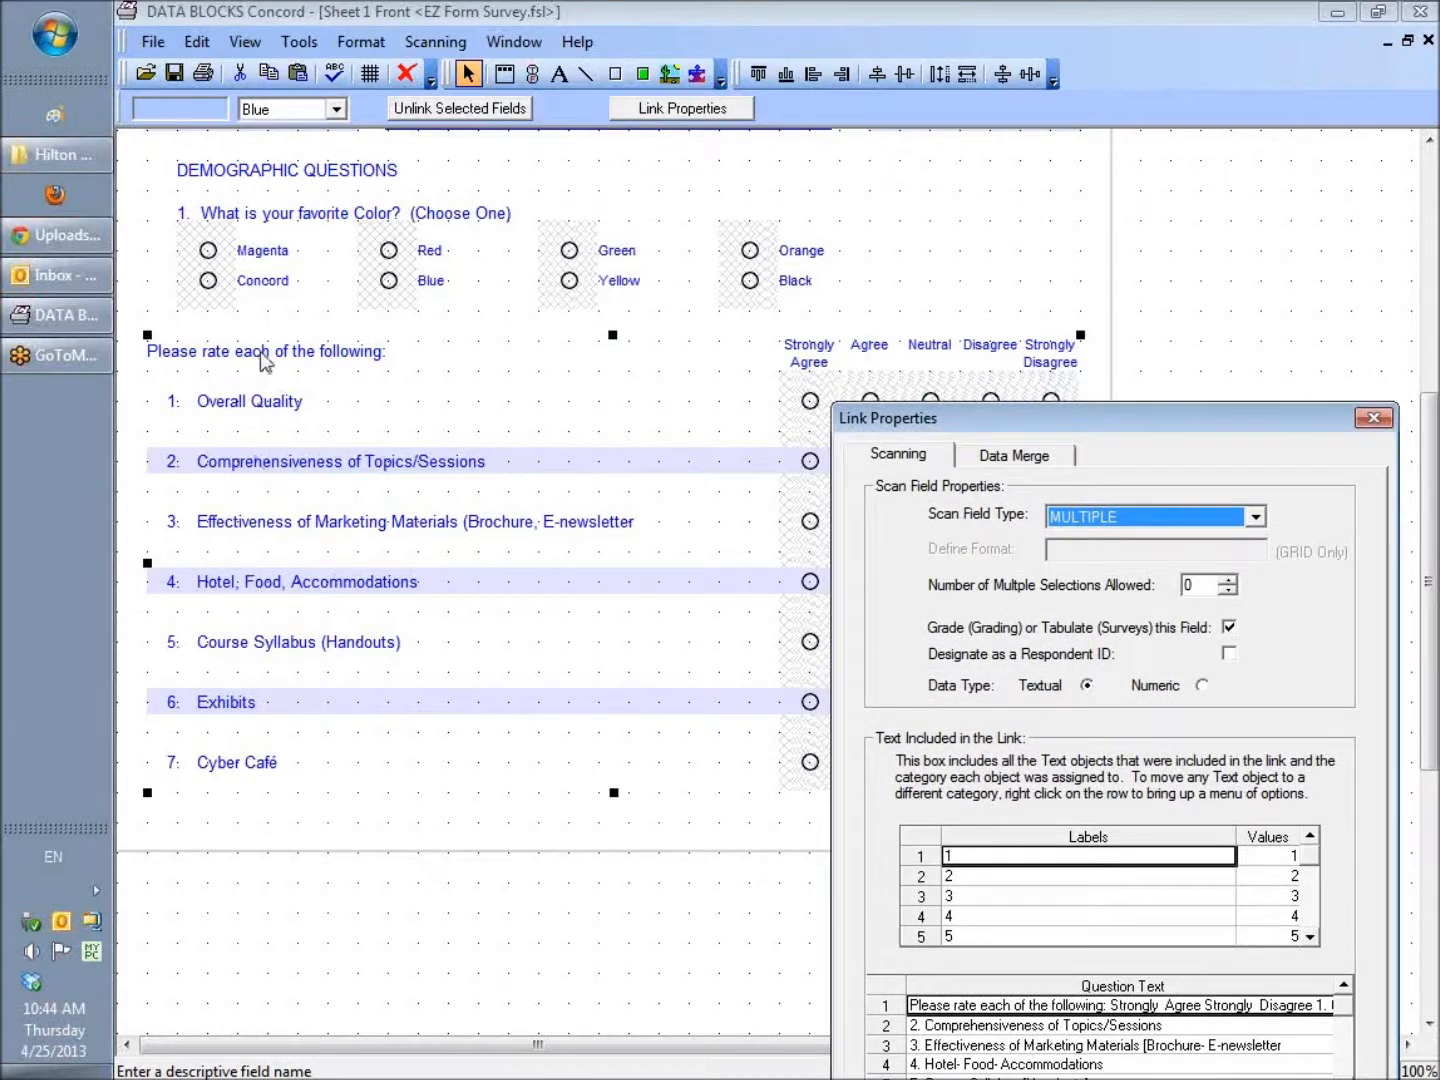
left_click_drag(1058, 413, 670, 167)
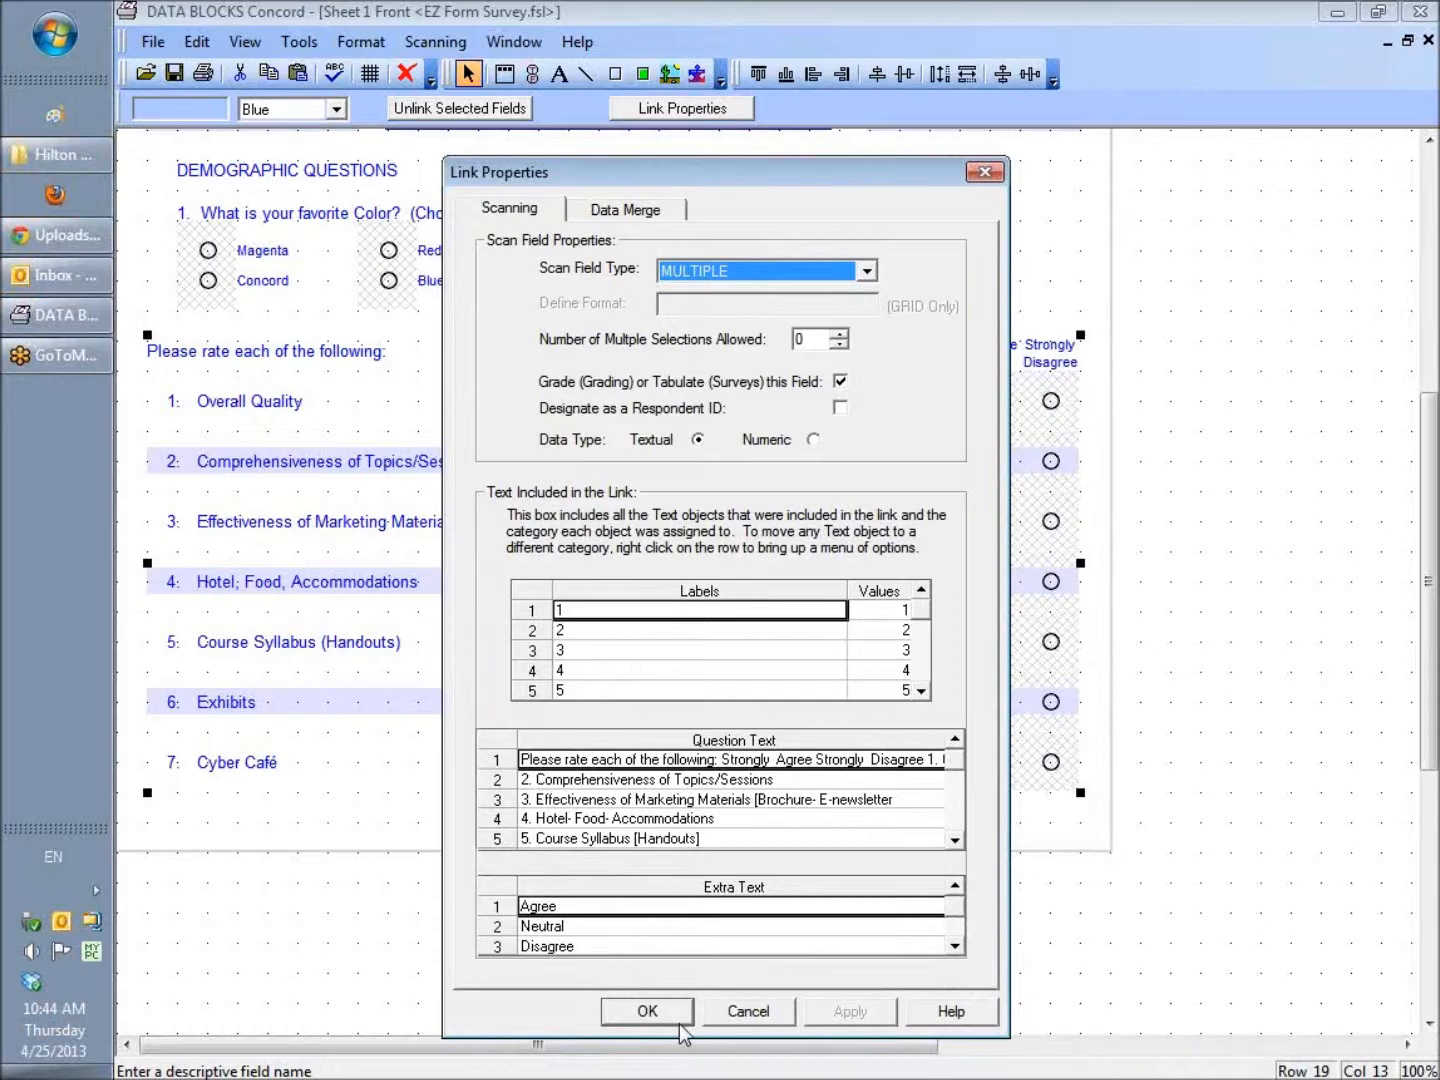
left_click(740, 1012)
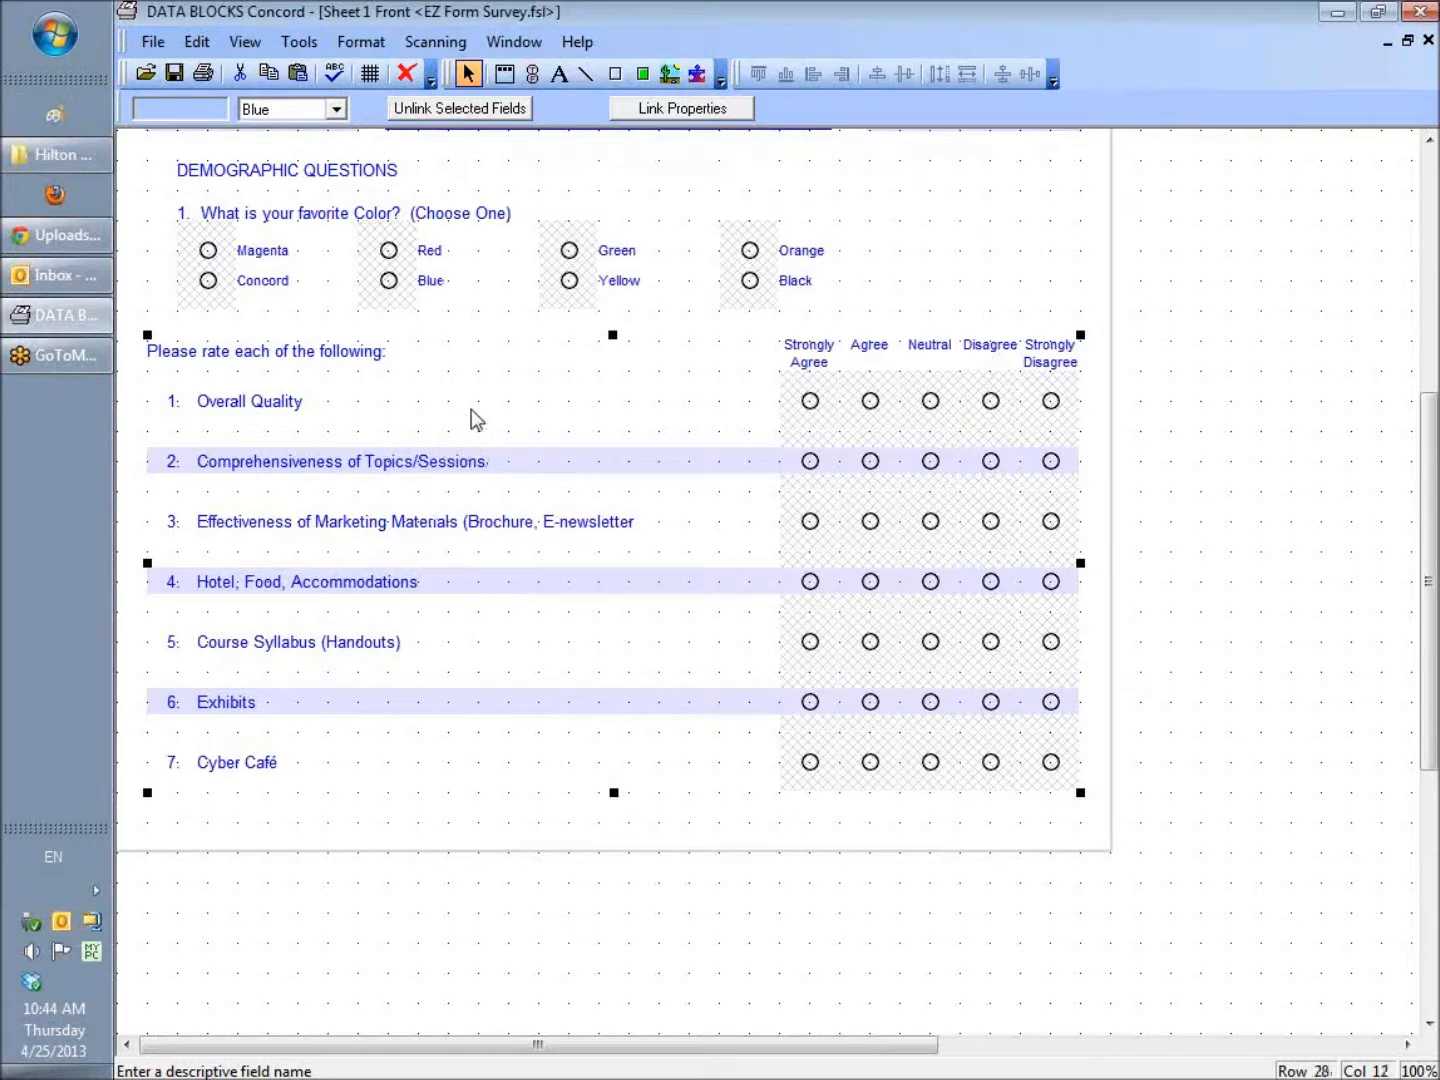
Unlink the rating block, drop the "Please rate each of the following:" text from the selection, and link the remaining fields again.
left_click(470, 113)
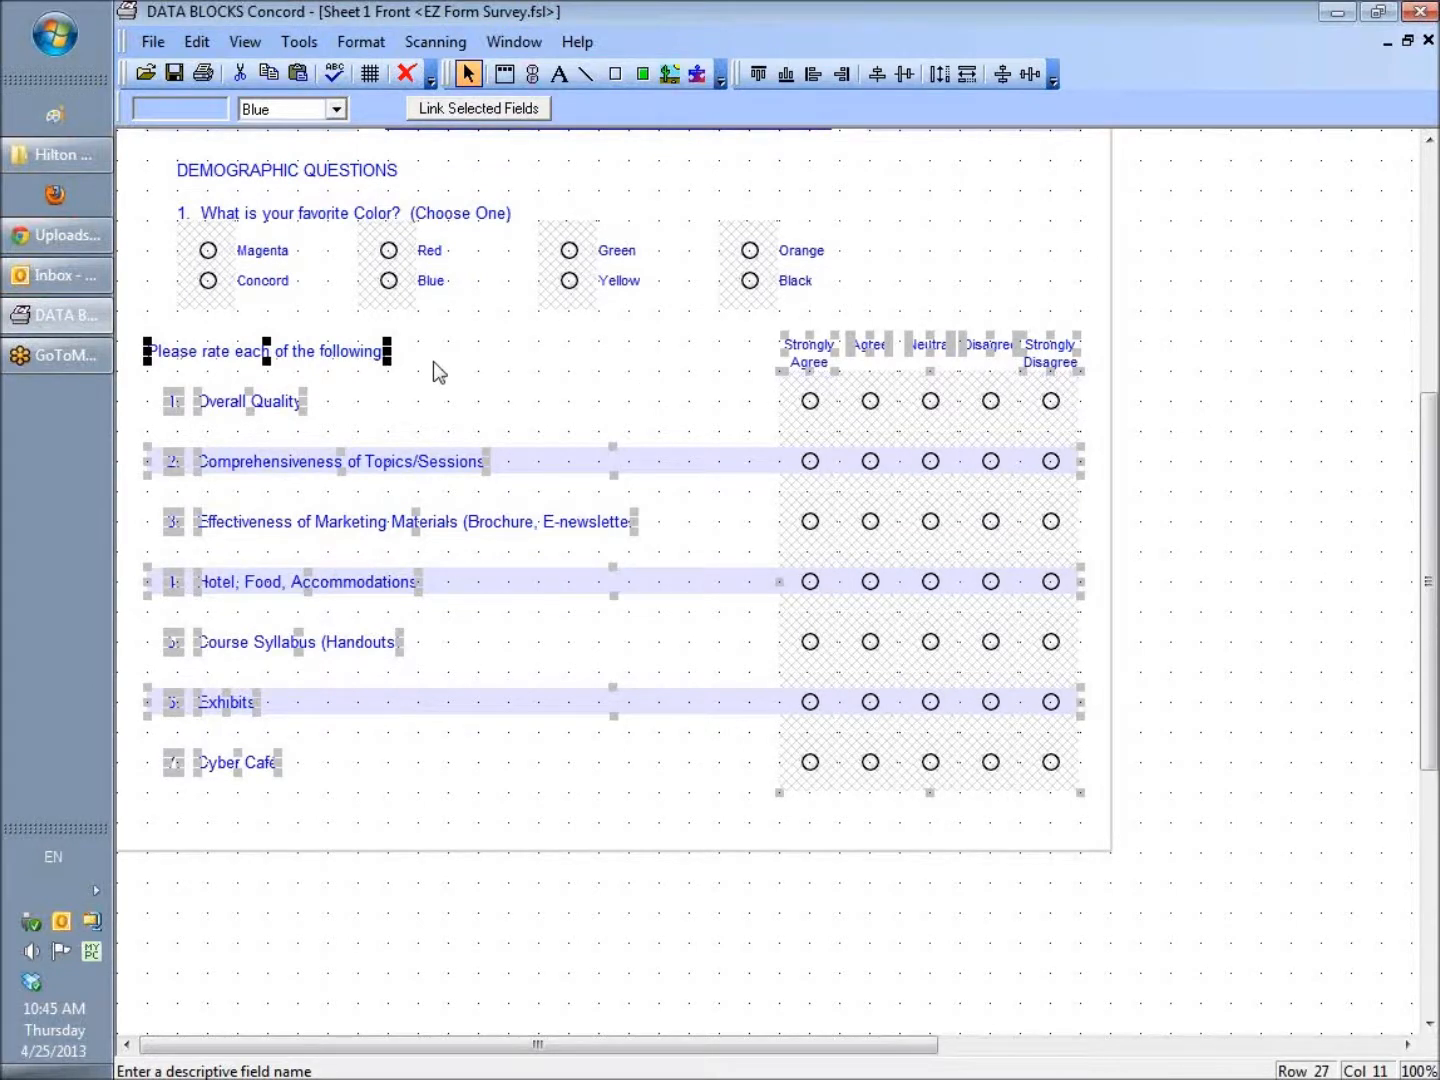
left_click(320, 353, "shift")
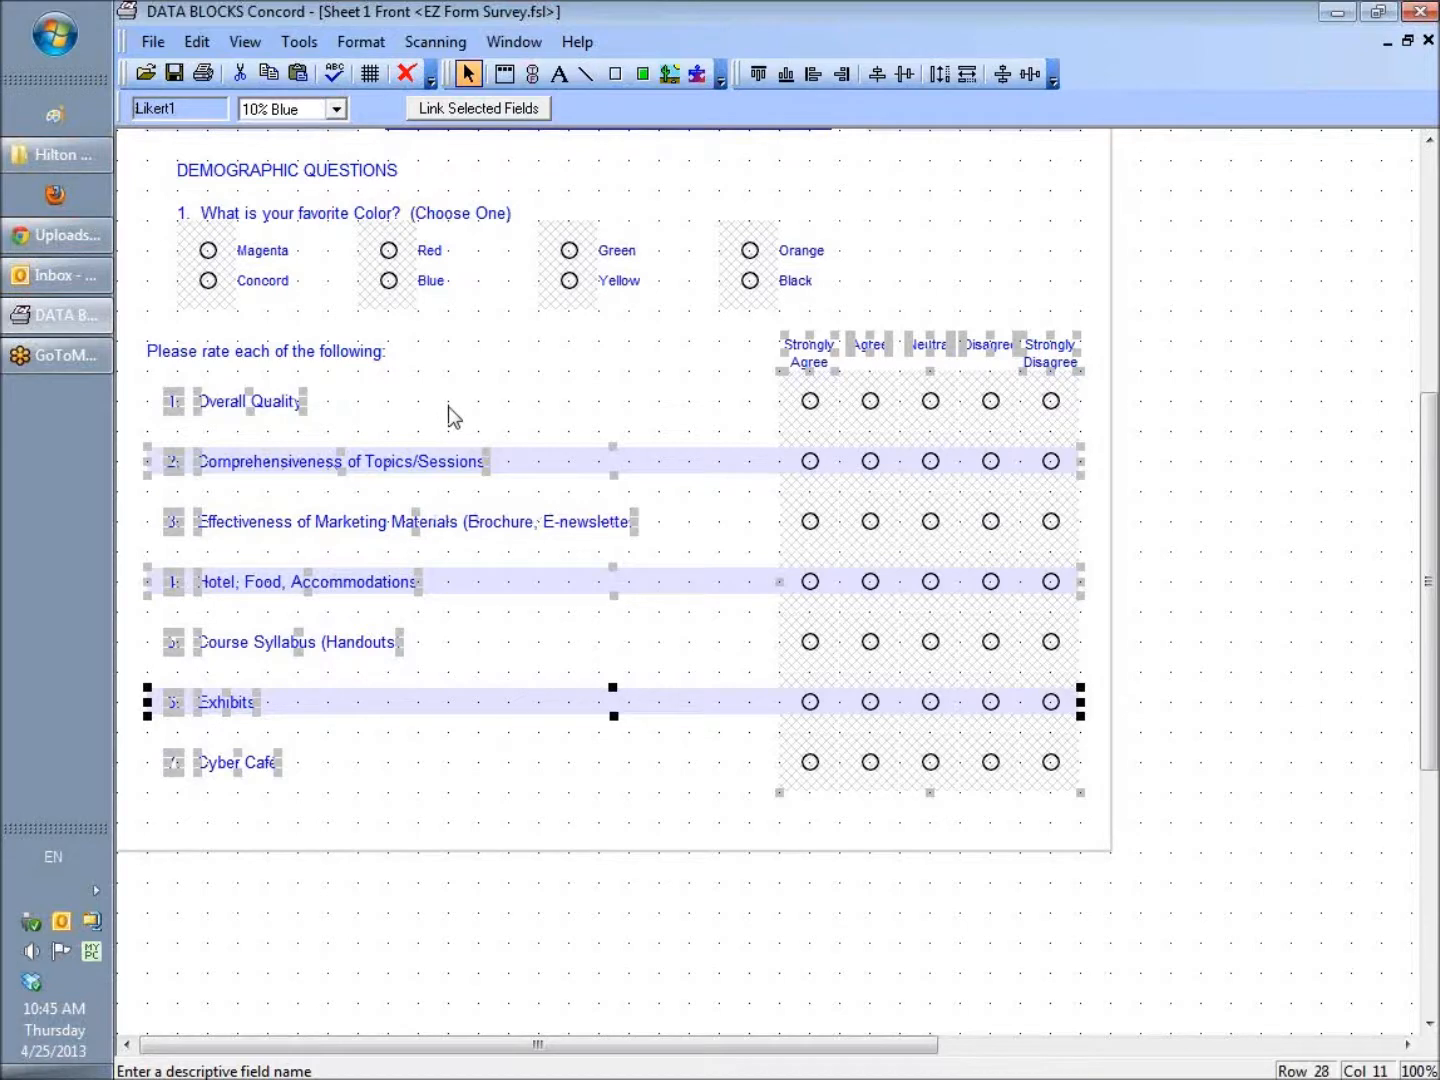
left_click(479, 113)
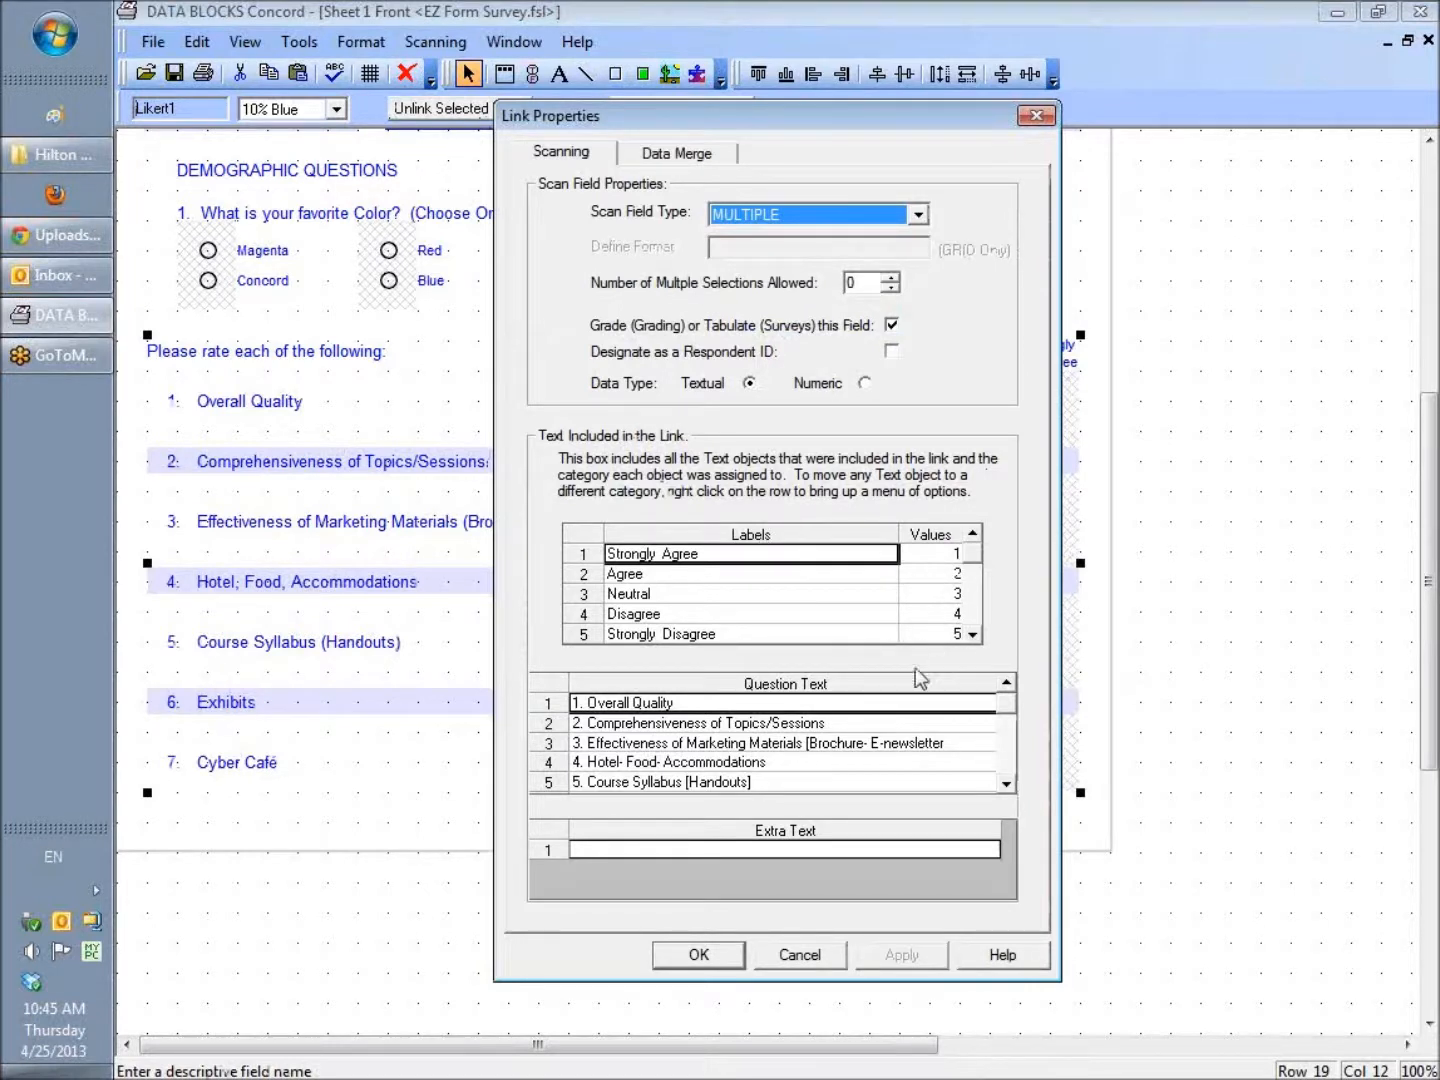
left_click(1005, 784)
left_click(1006, 784)
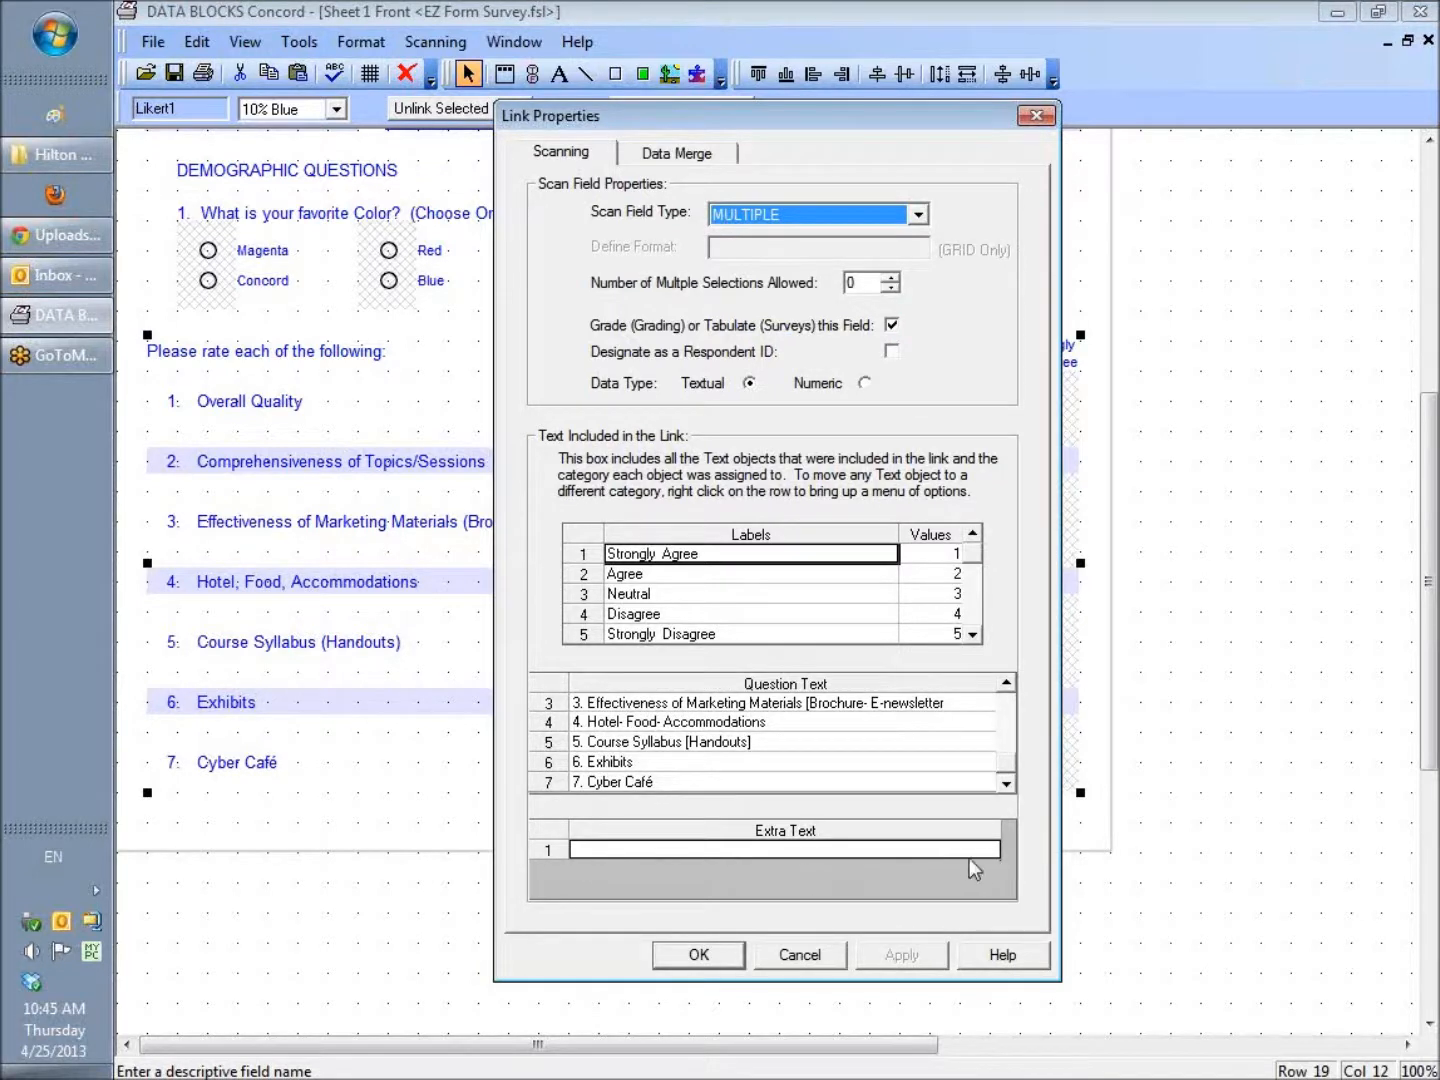
left_click(701, 957)
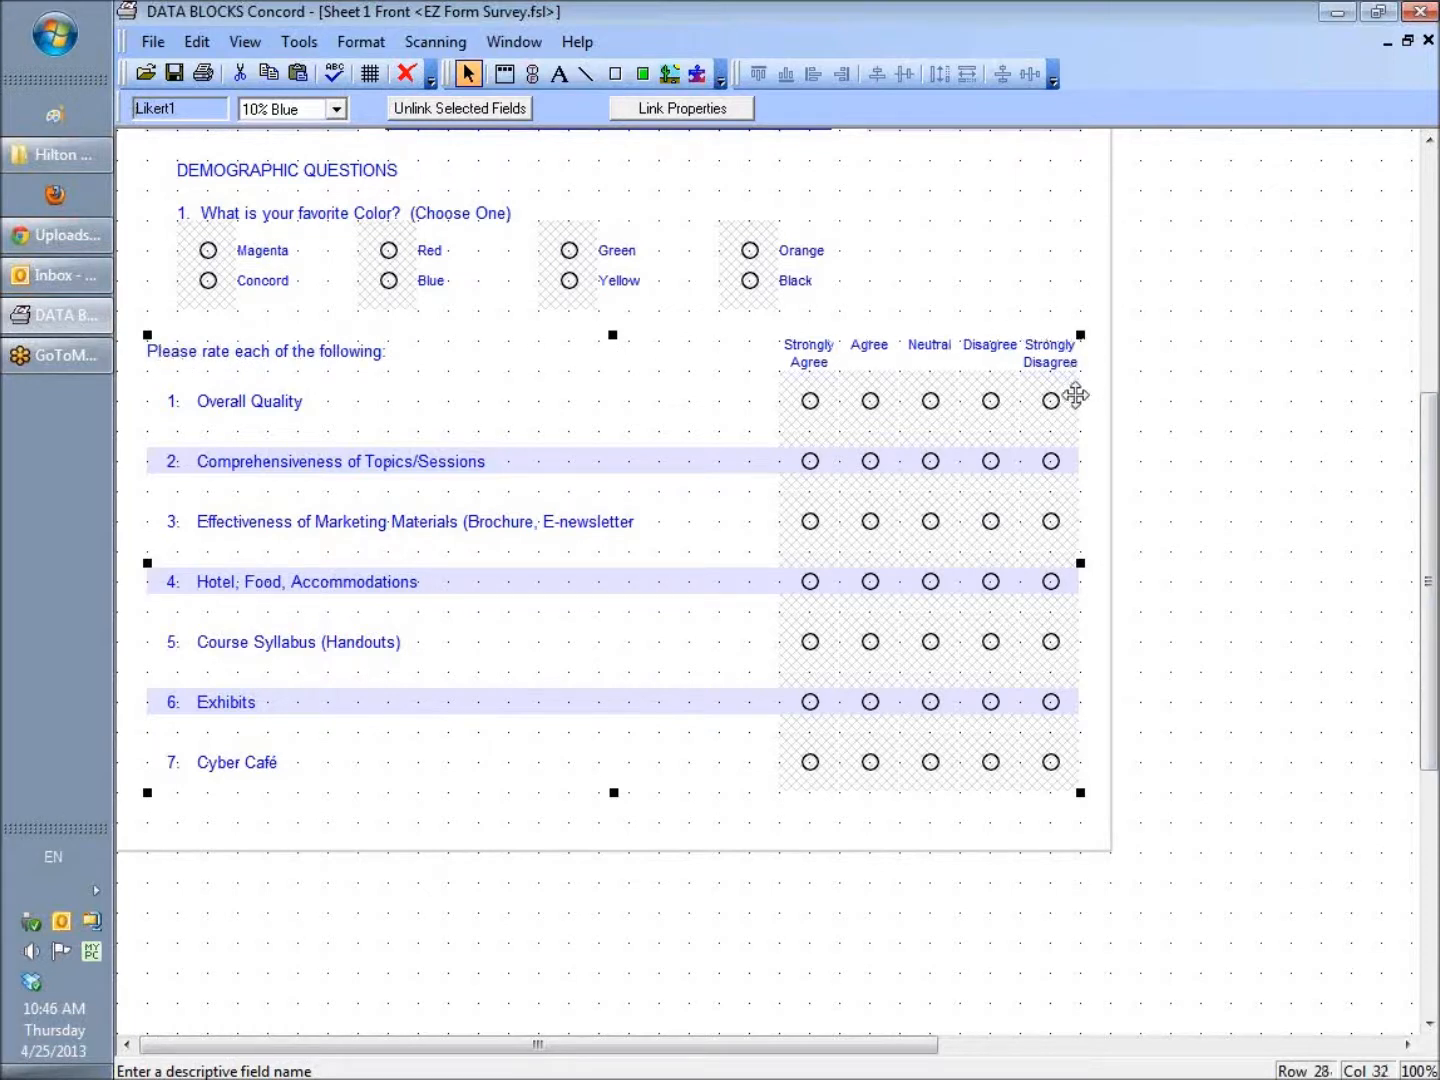
left_click(339, 353)
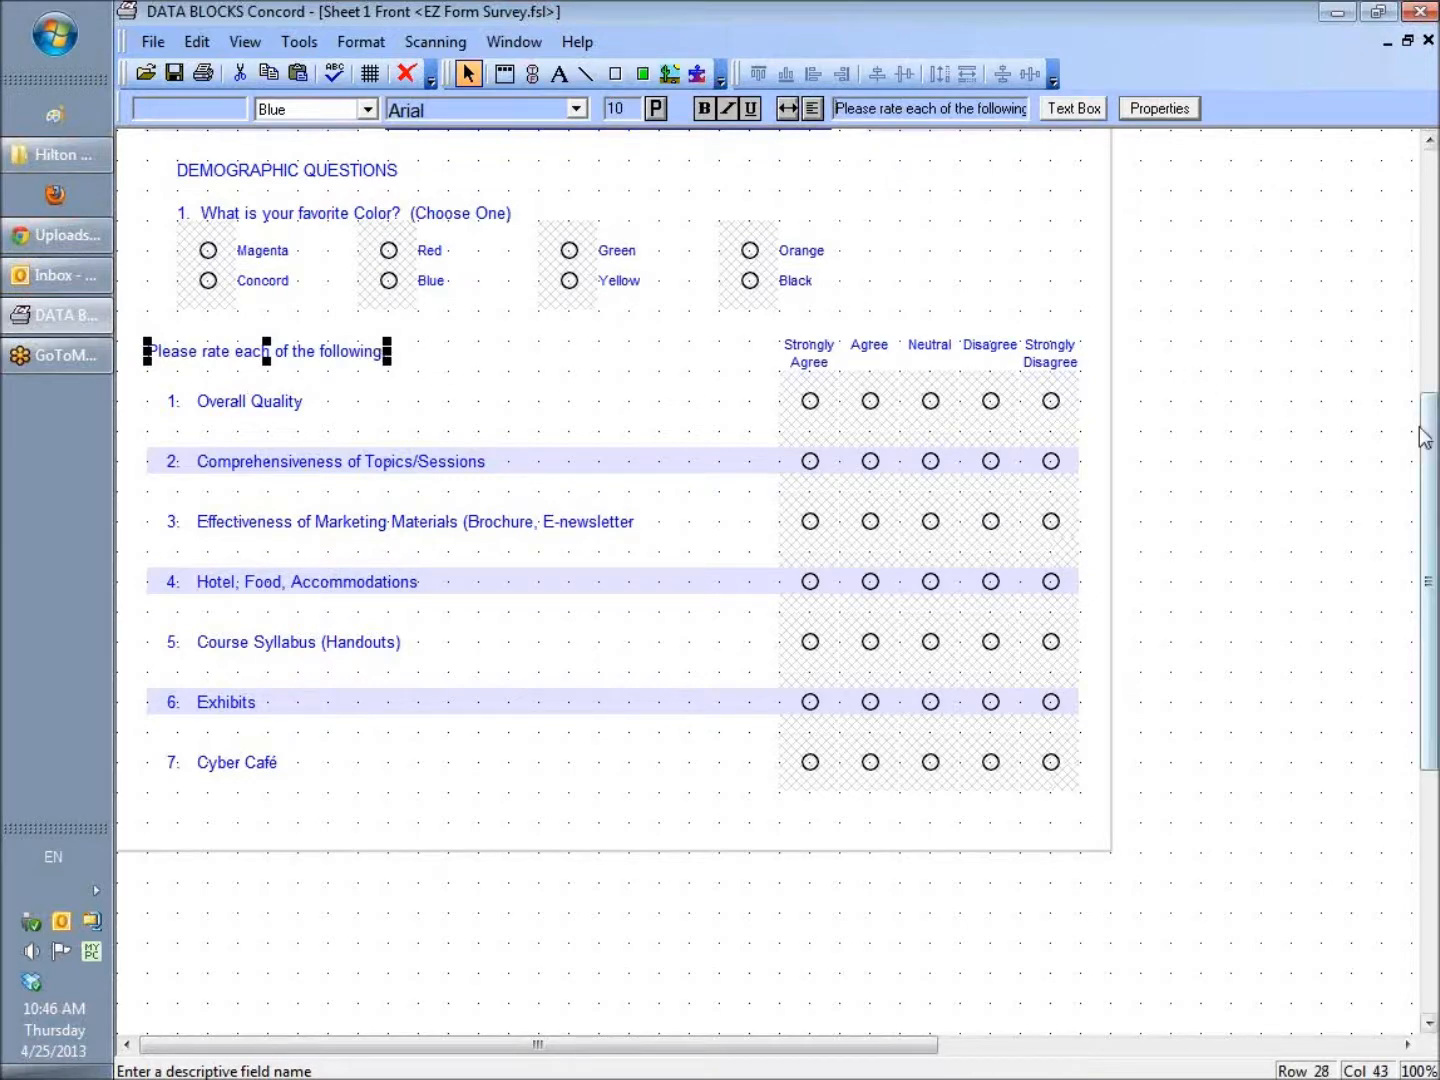
Unlink the favorite color question's fields and change its "Black" answer label to "Cyan".
scroll(1427, 440, "up", 3)
scroll(620, 581, "up", 8)
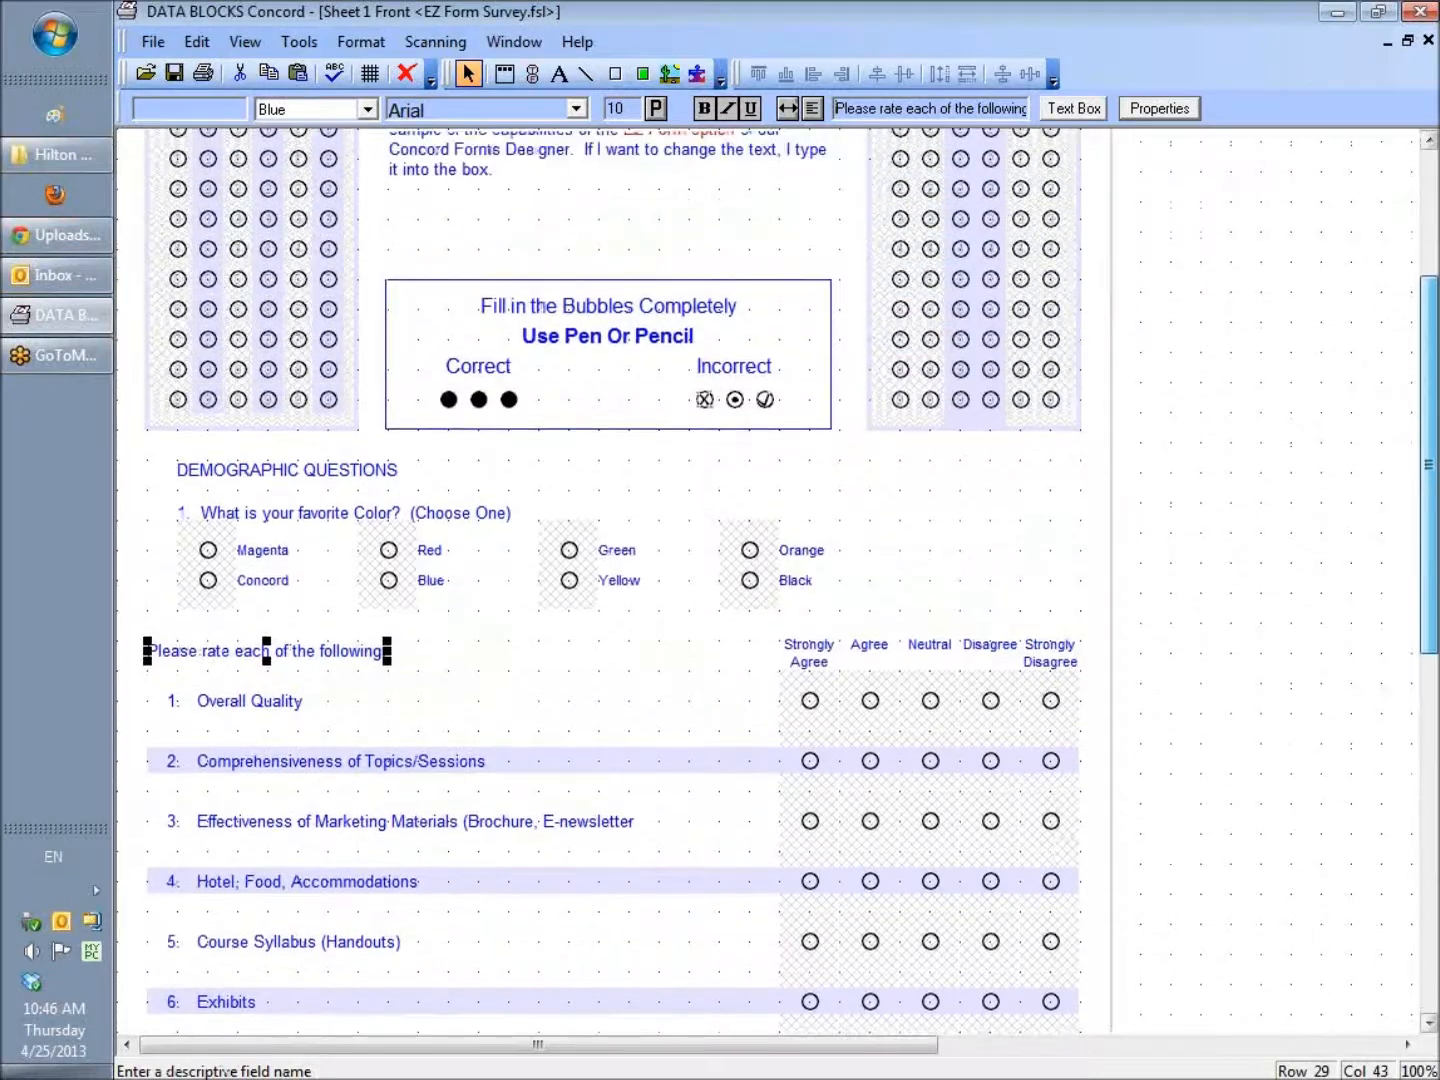
scroll(620, 580, "up", 1)
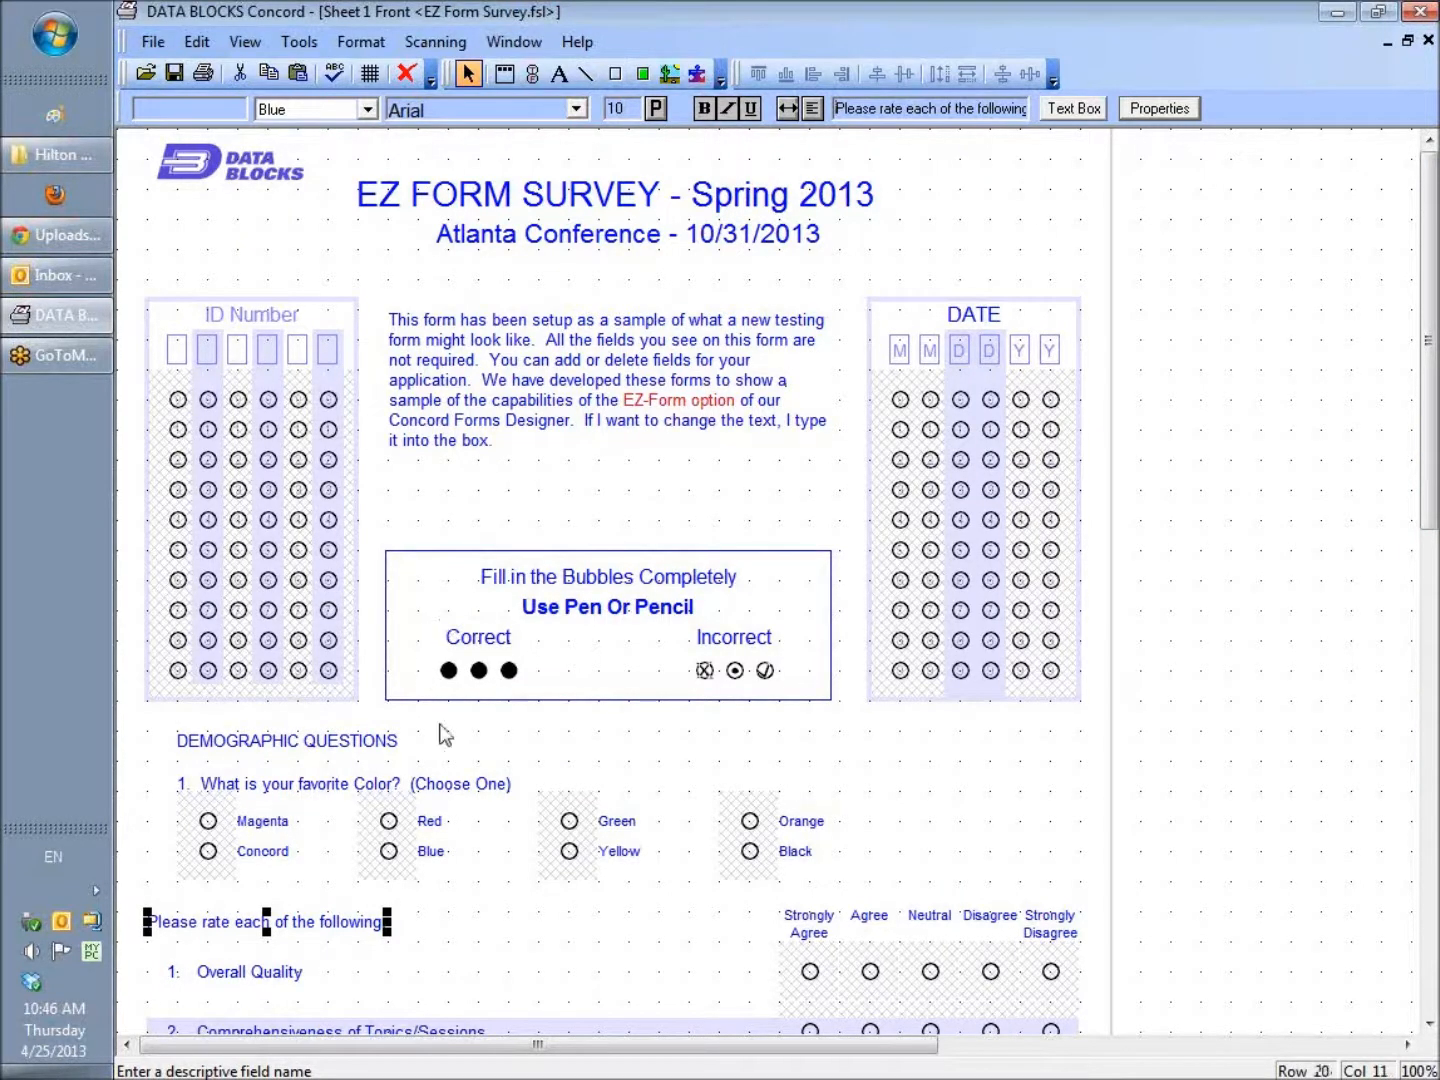
left_click(467, 787)
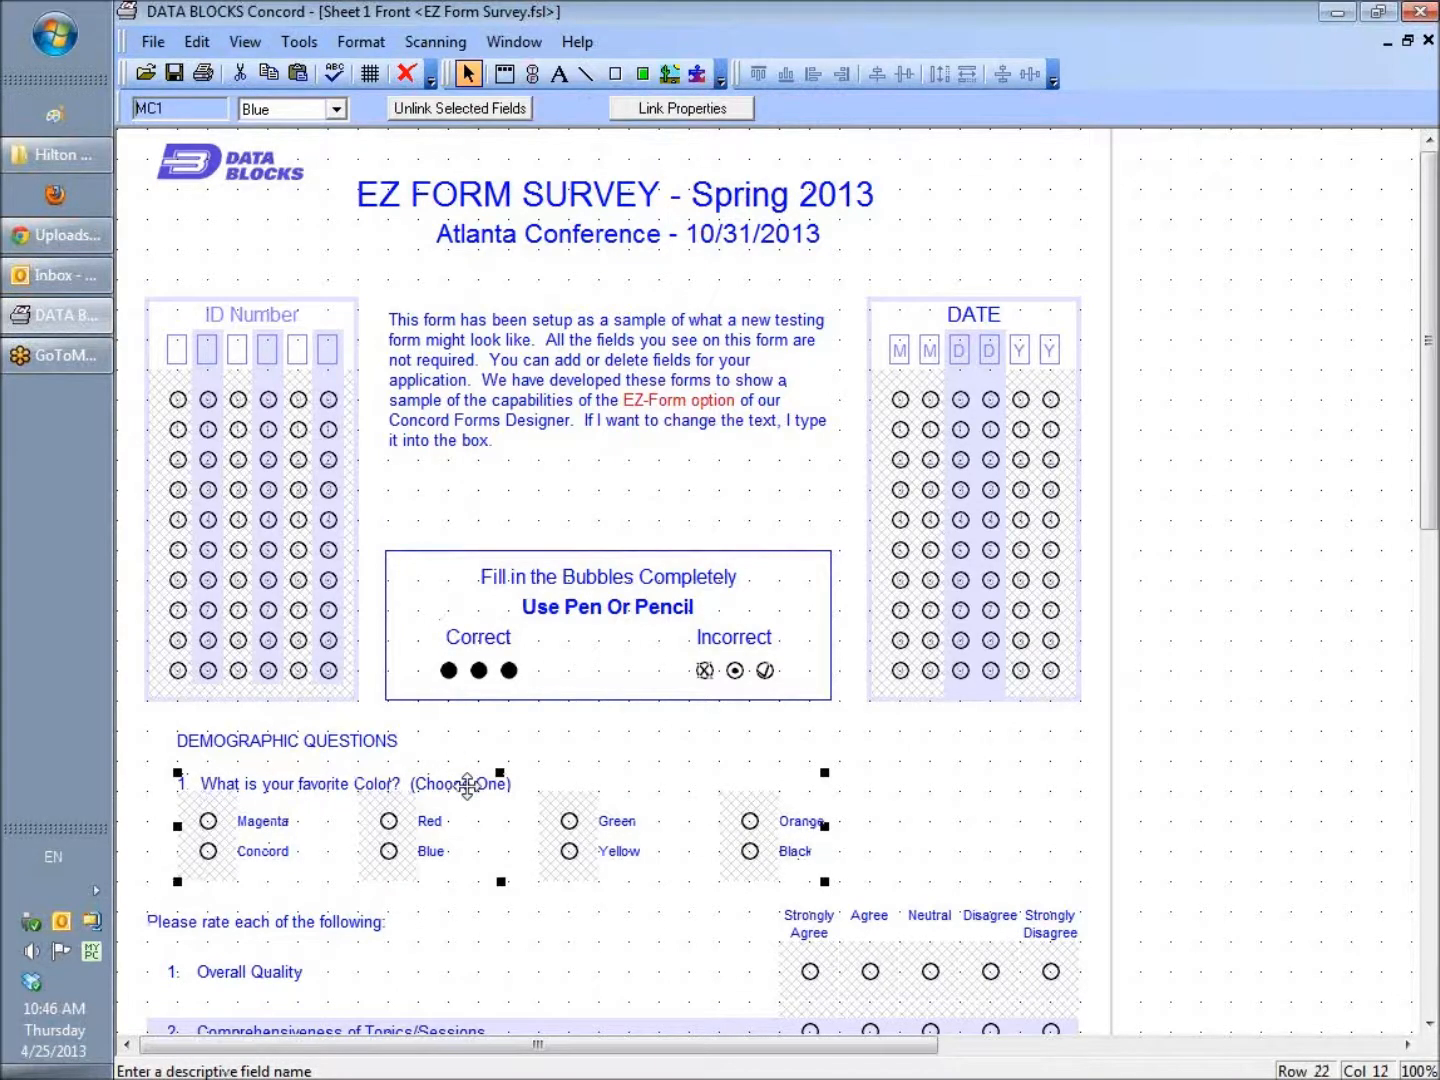
left_click(425, 110)
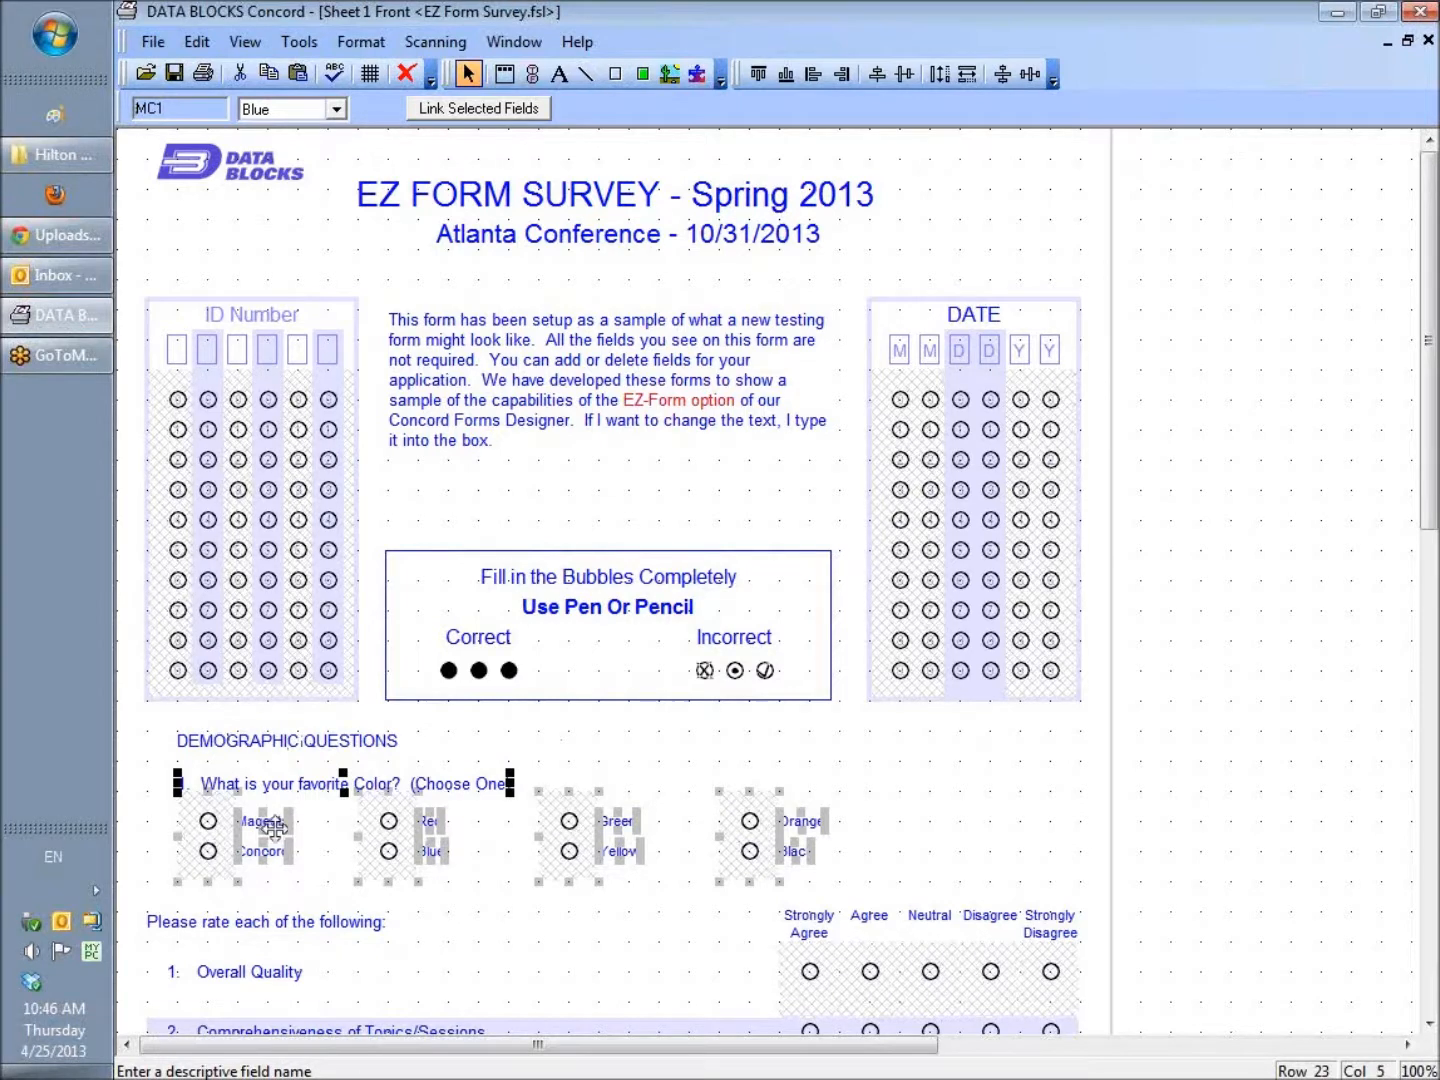
left_click(800, 852)
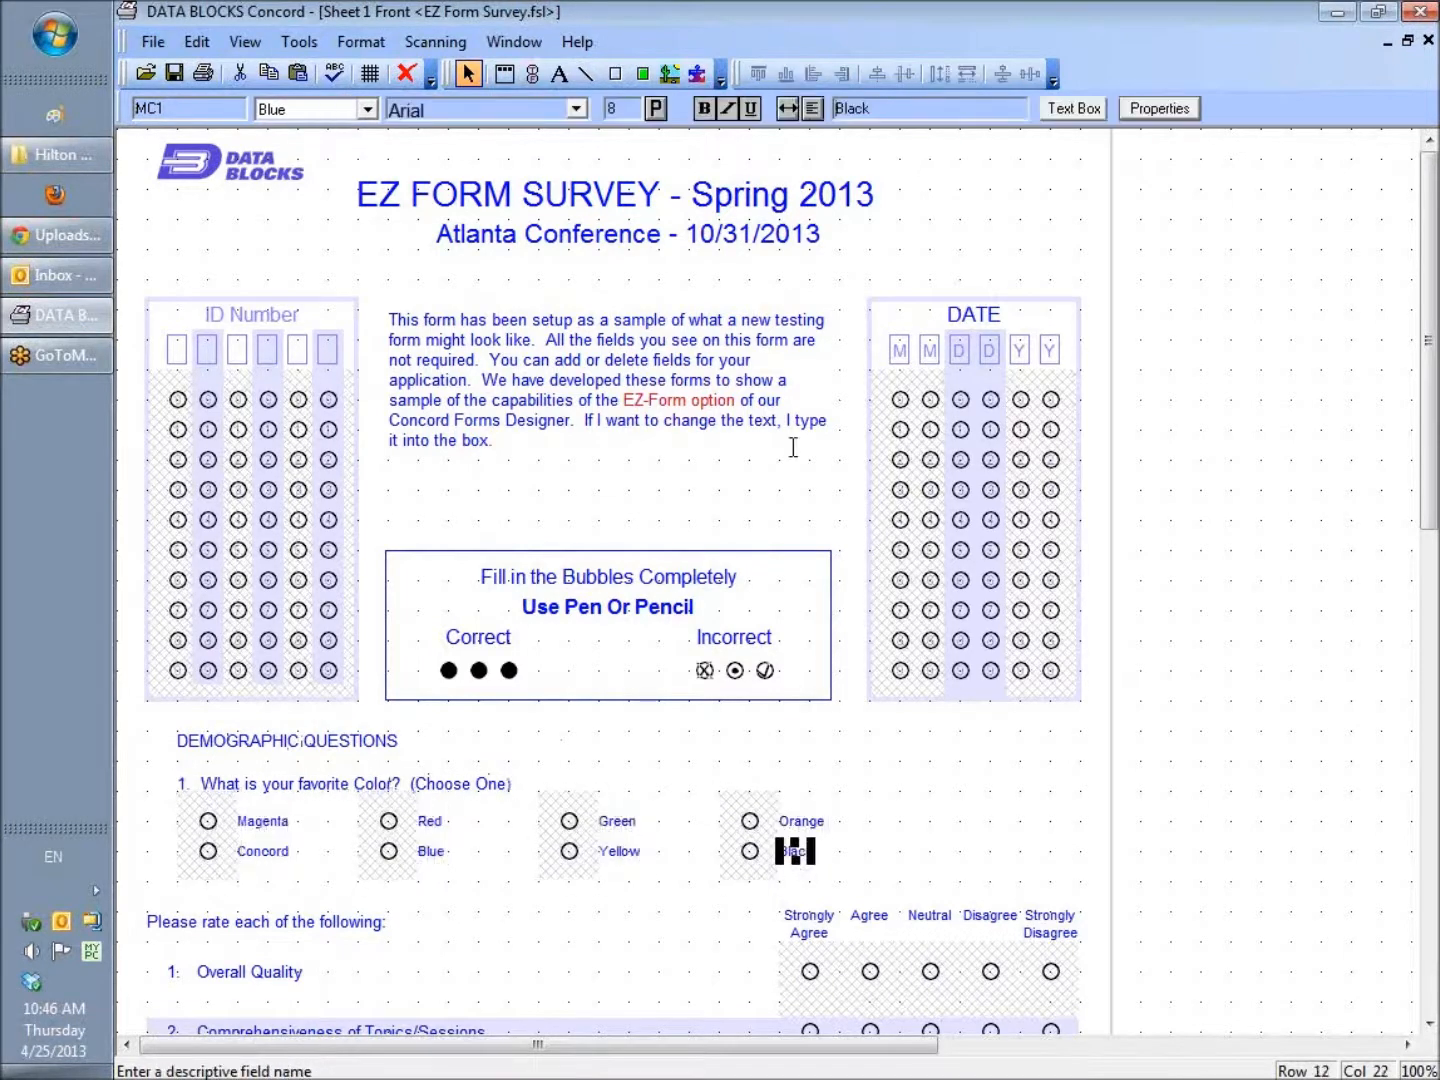
left_click_drag(887, 109, 793, 108)
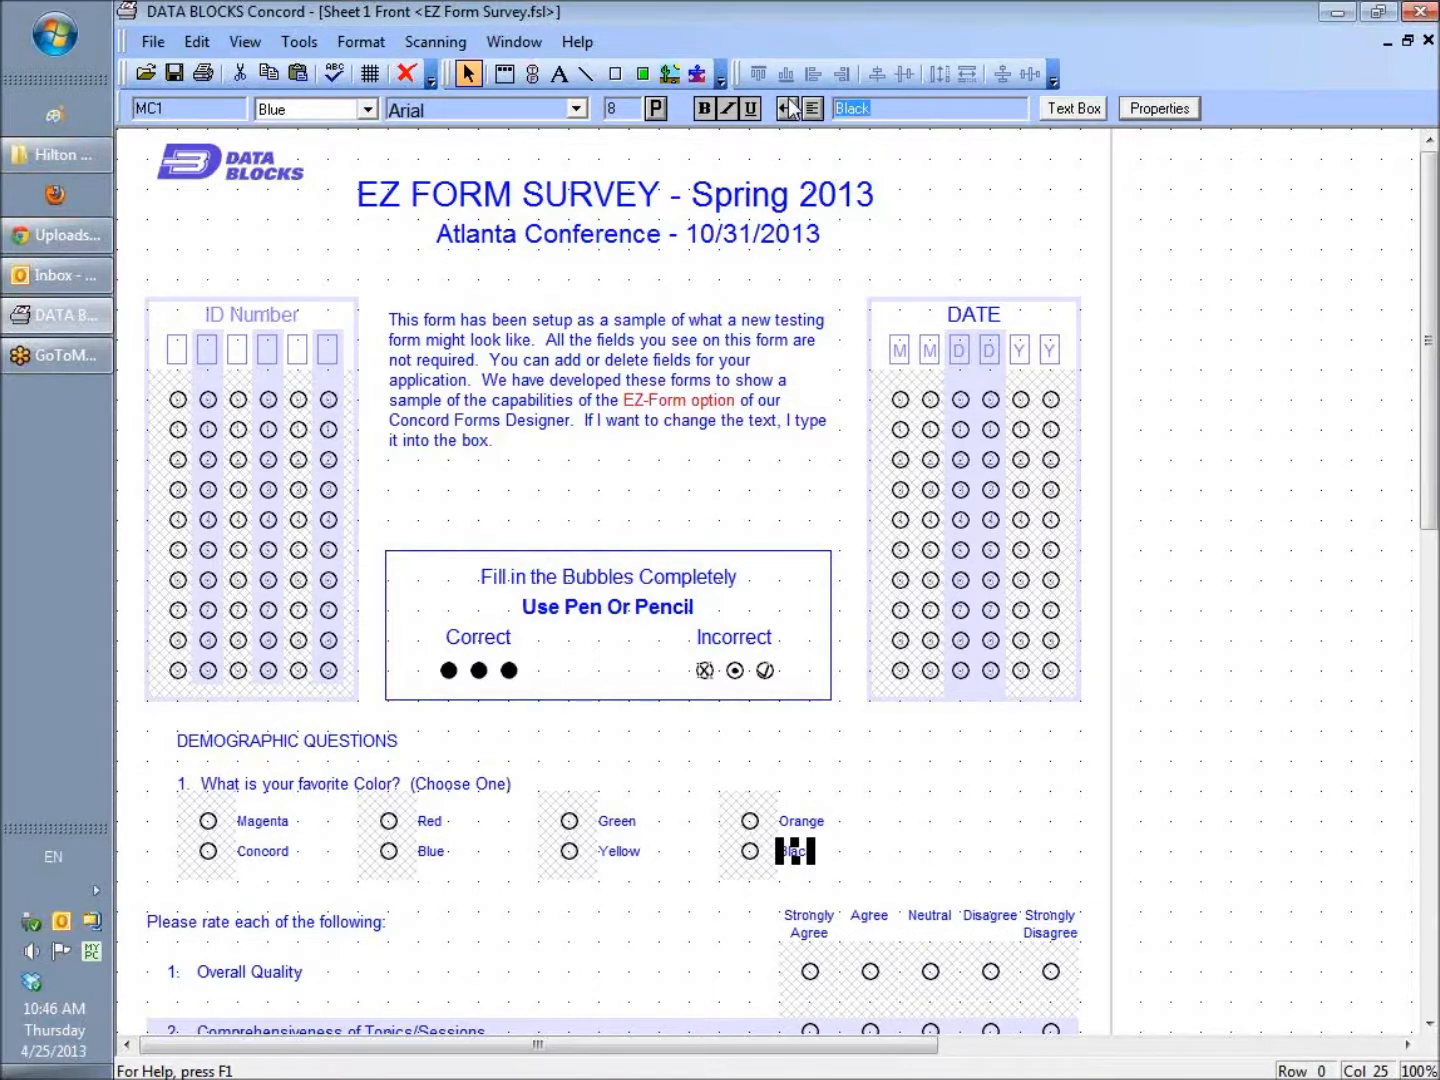
type("Cy")
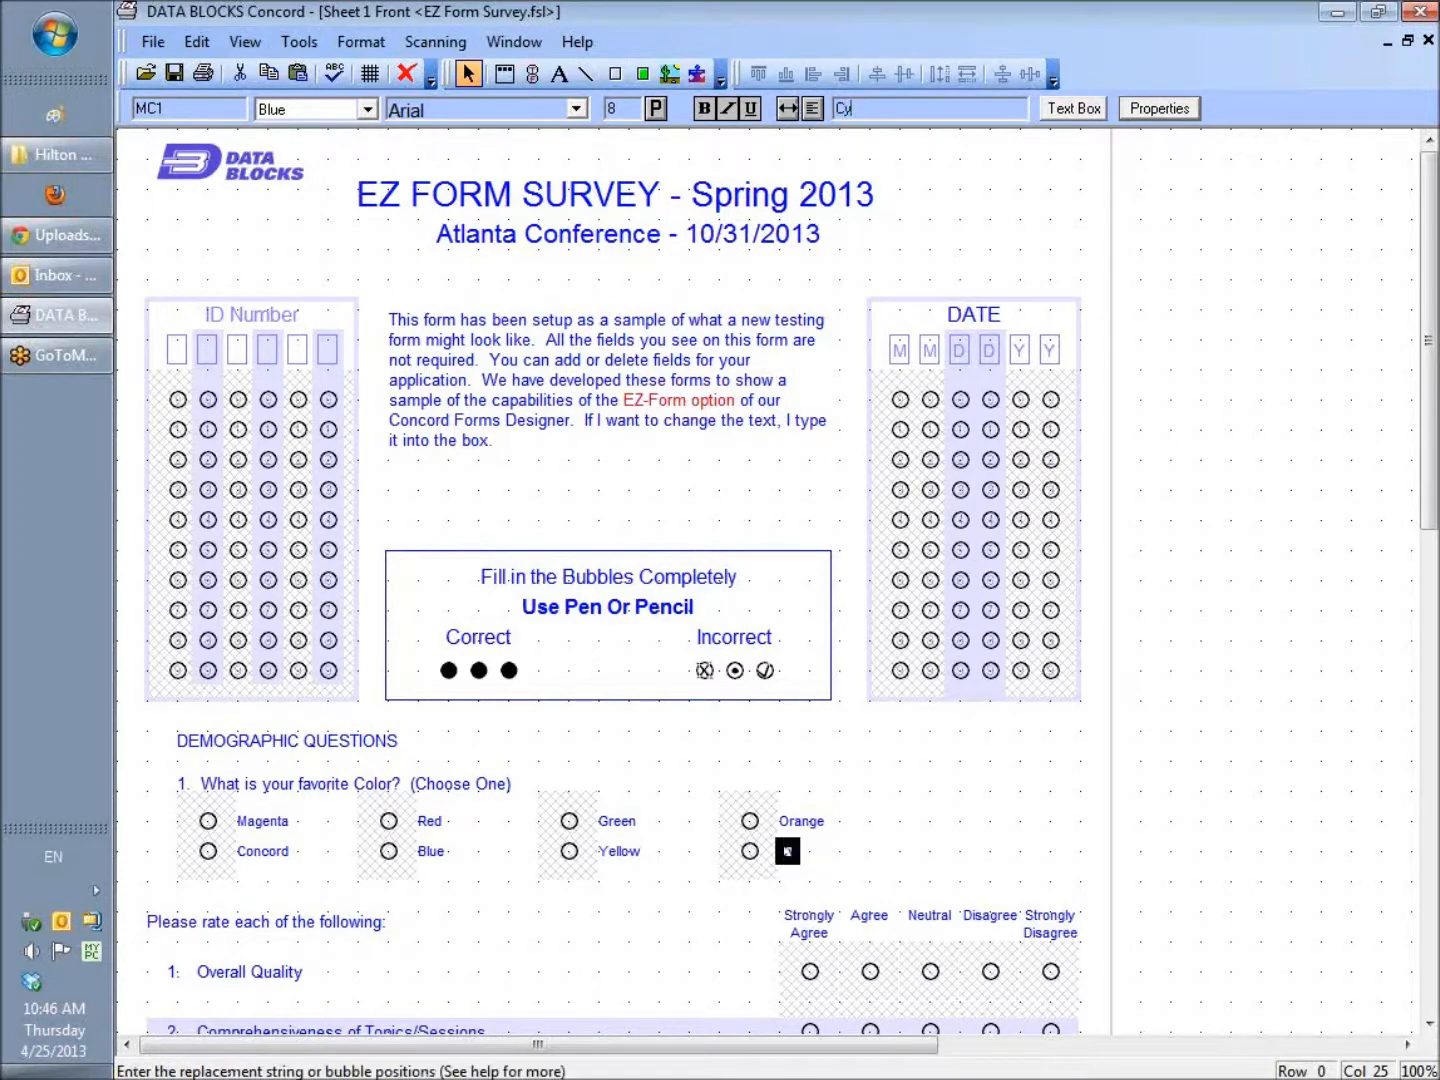
type("an")
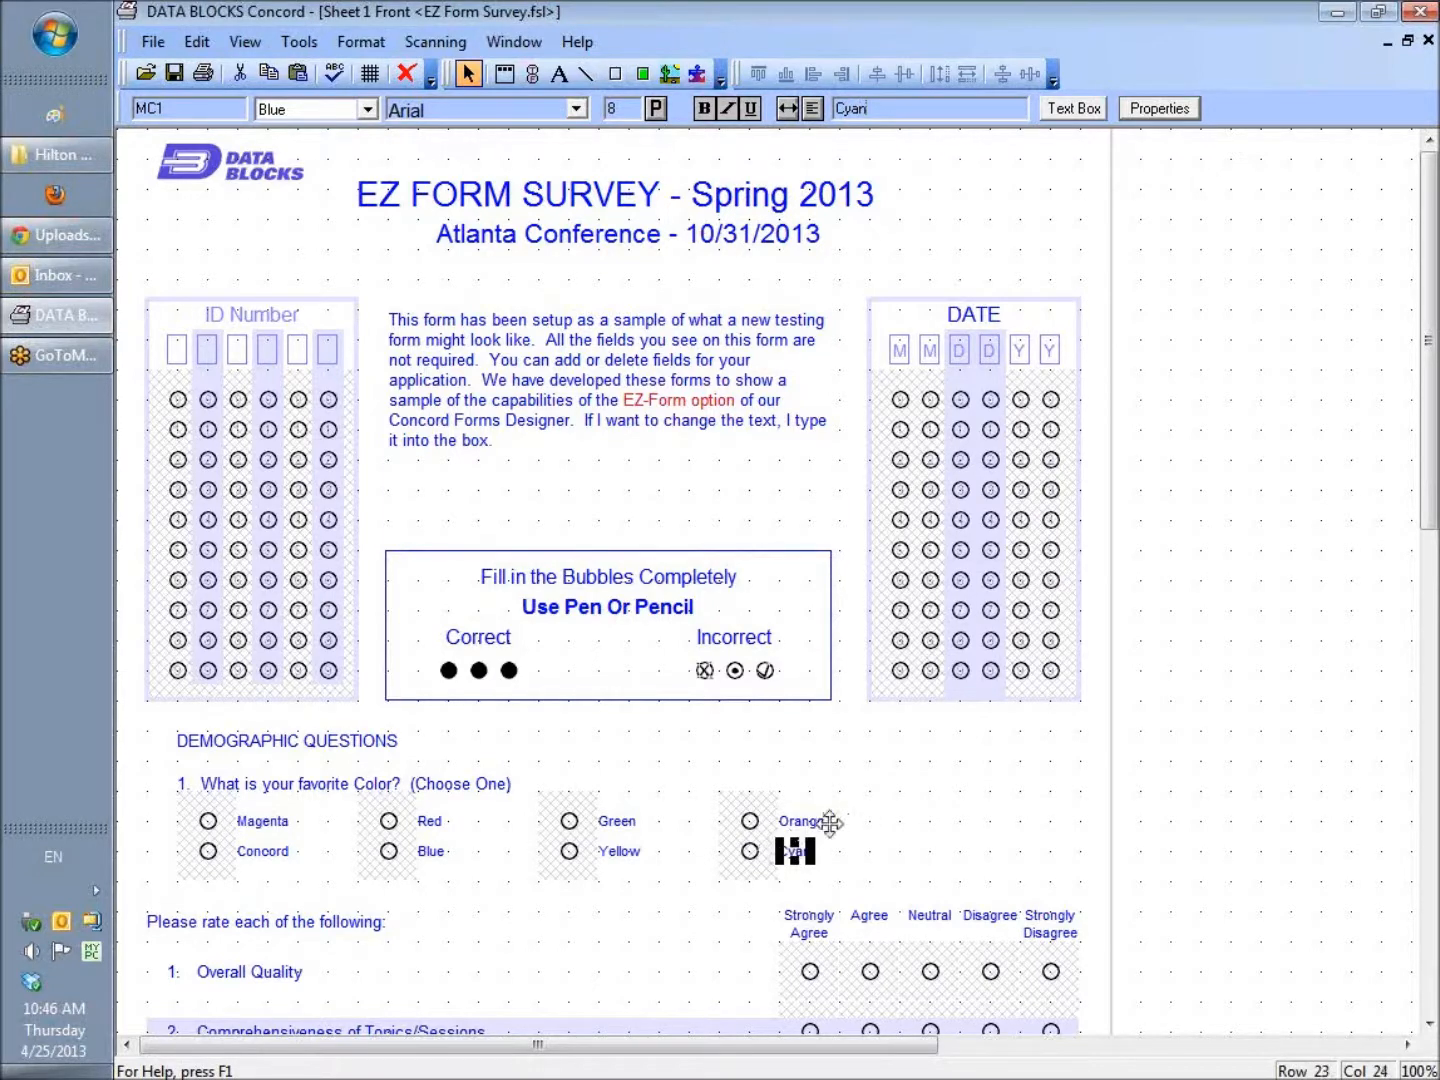
Enclose the whole favorite color question in a selection, link its fields again, and accept the link properties after checking the labels.
left_click_drag(854, 792, 197, 859)
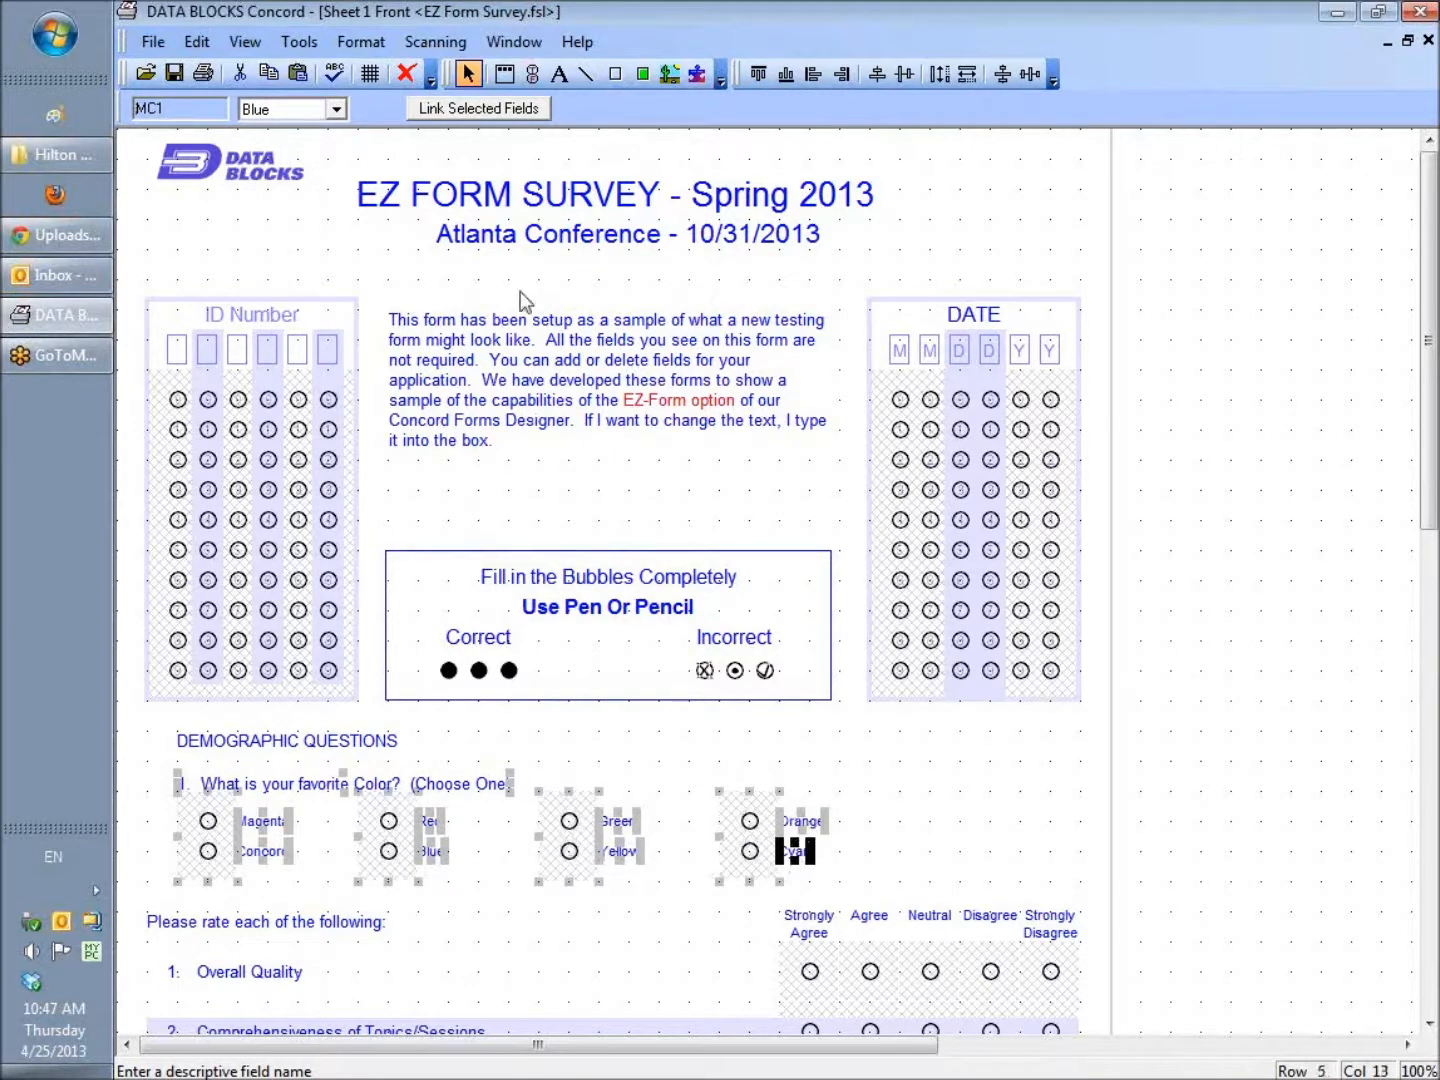
left_click(514, 108)
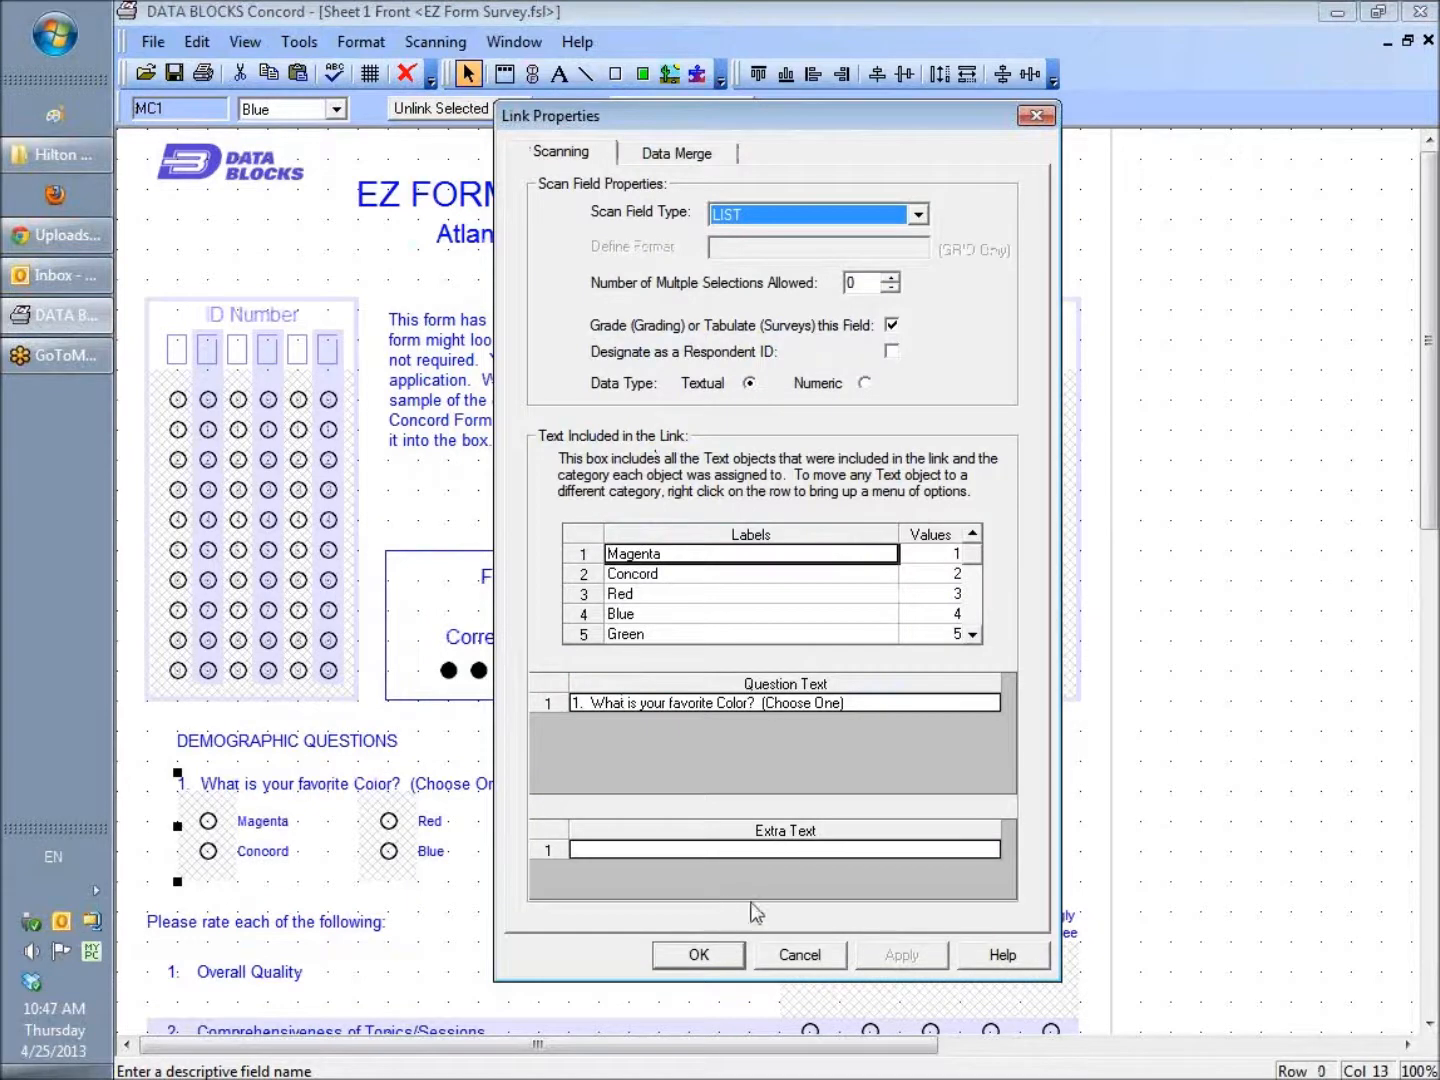
left_click(975, 636)
left_click(975, 636)
left_click(976, 636)
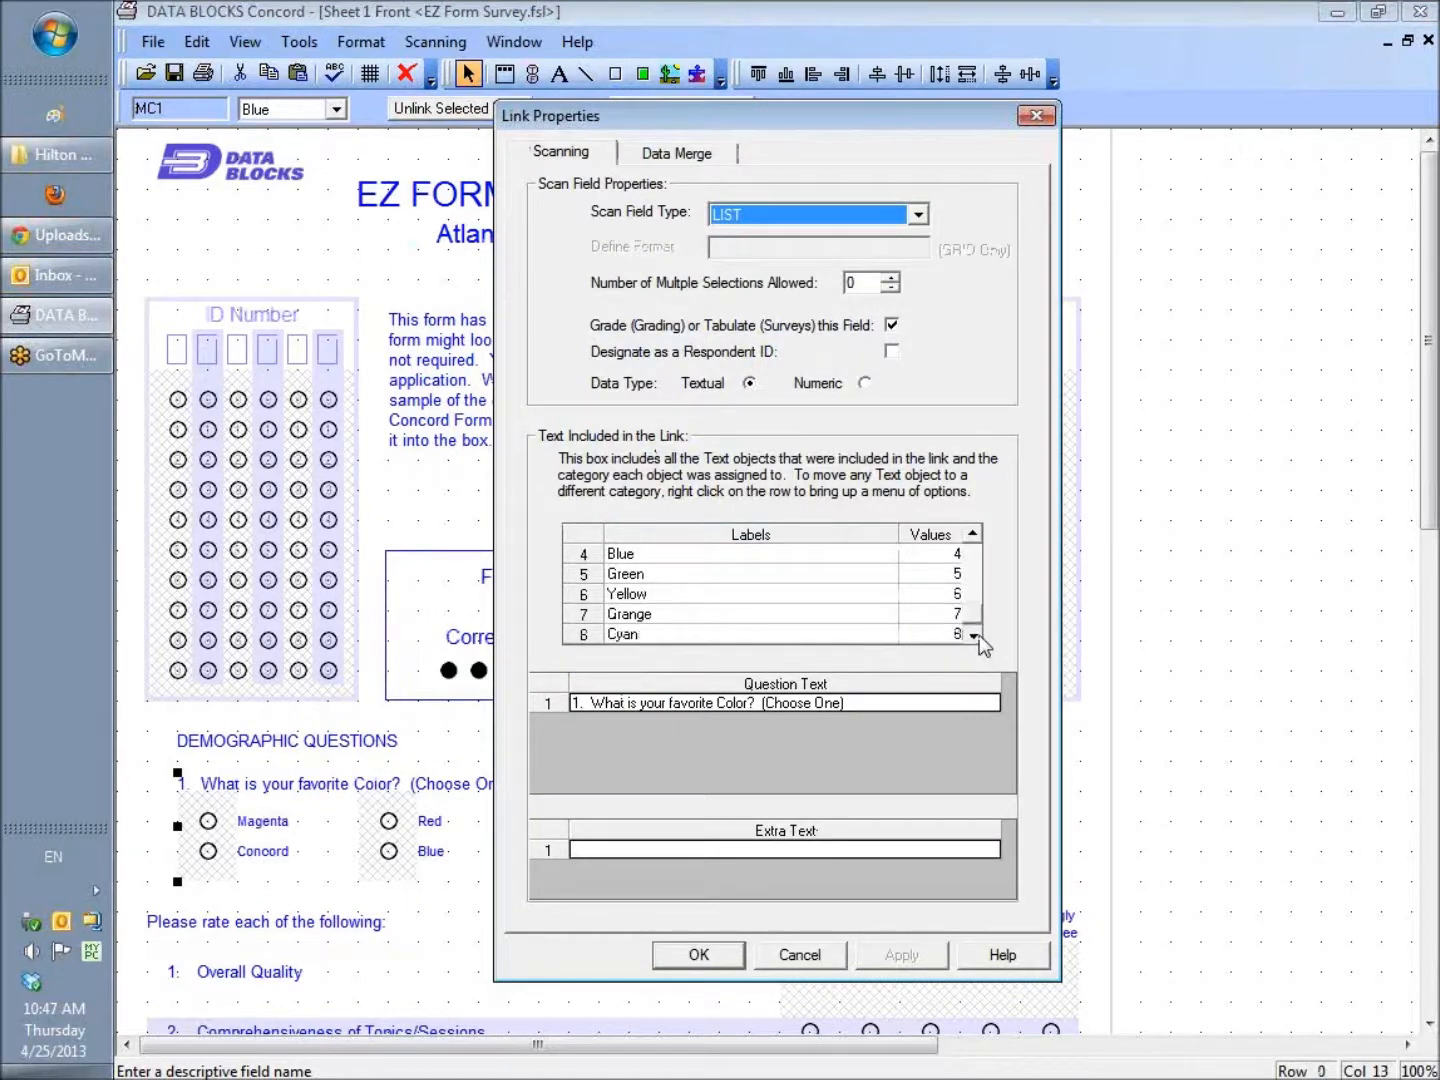
left_click(697, 958)
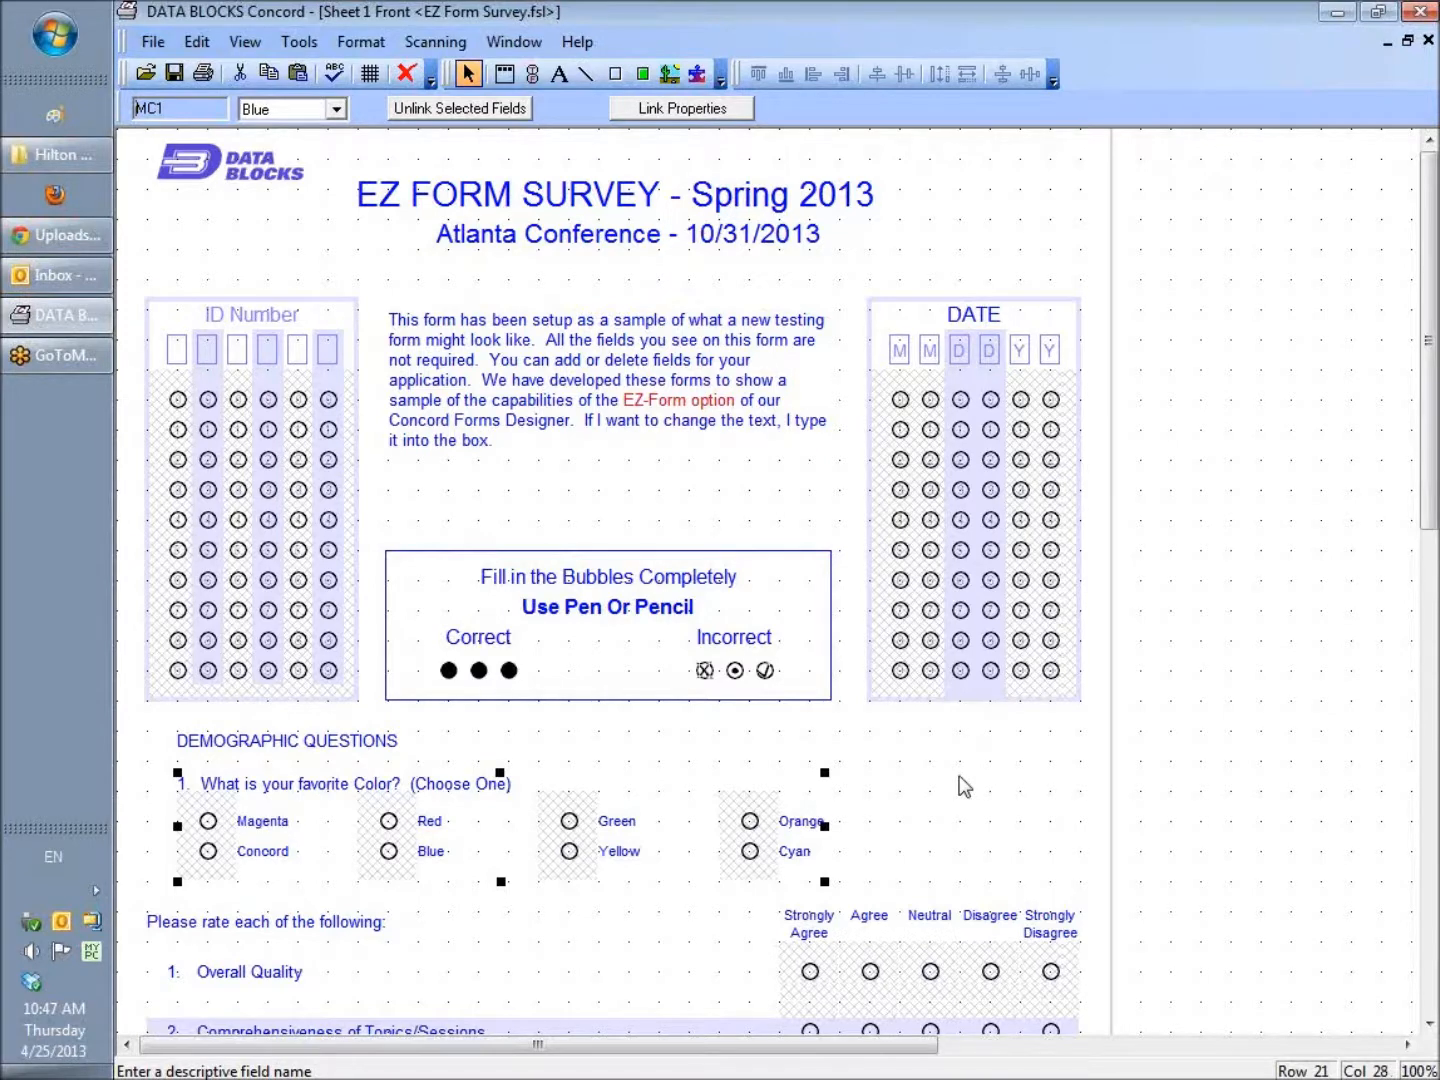
left_click_drag(1435, 356, 1344, 466)
left_click(388, 598)
mouse_move(388, 597)
left_mouse_down()
mouse_move(425, 600)
mouse_move(393, 601)
left_mouse_up()
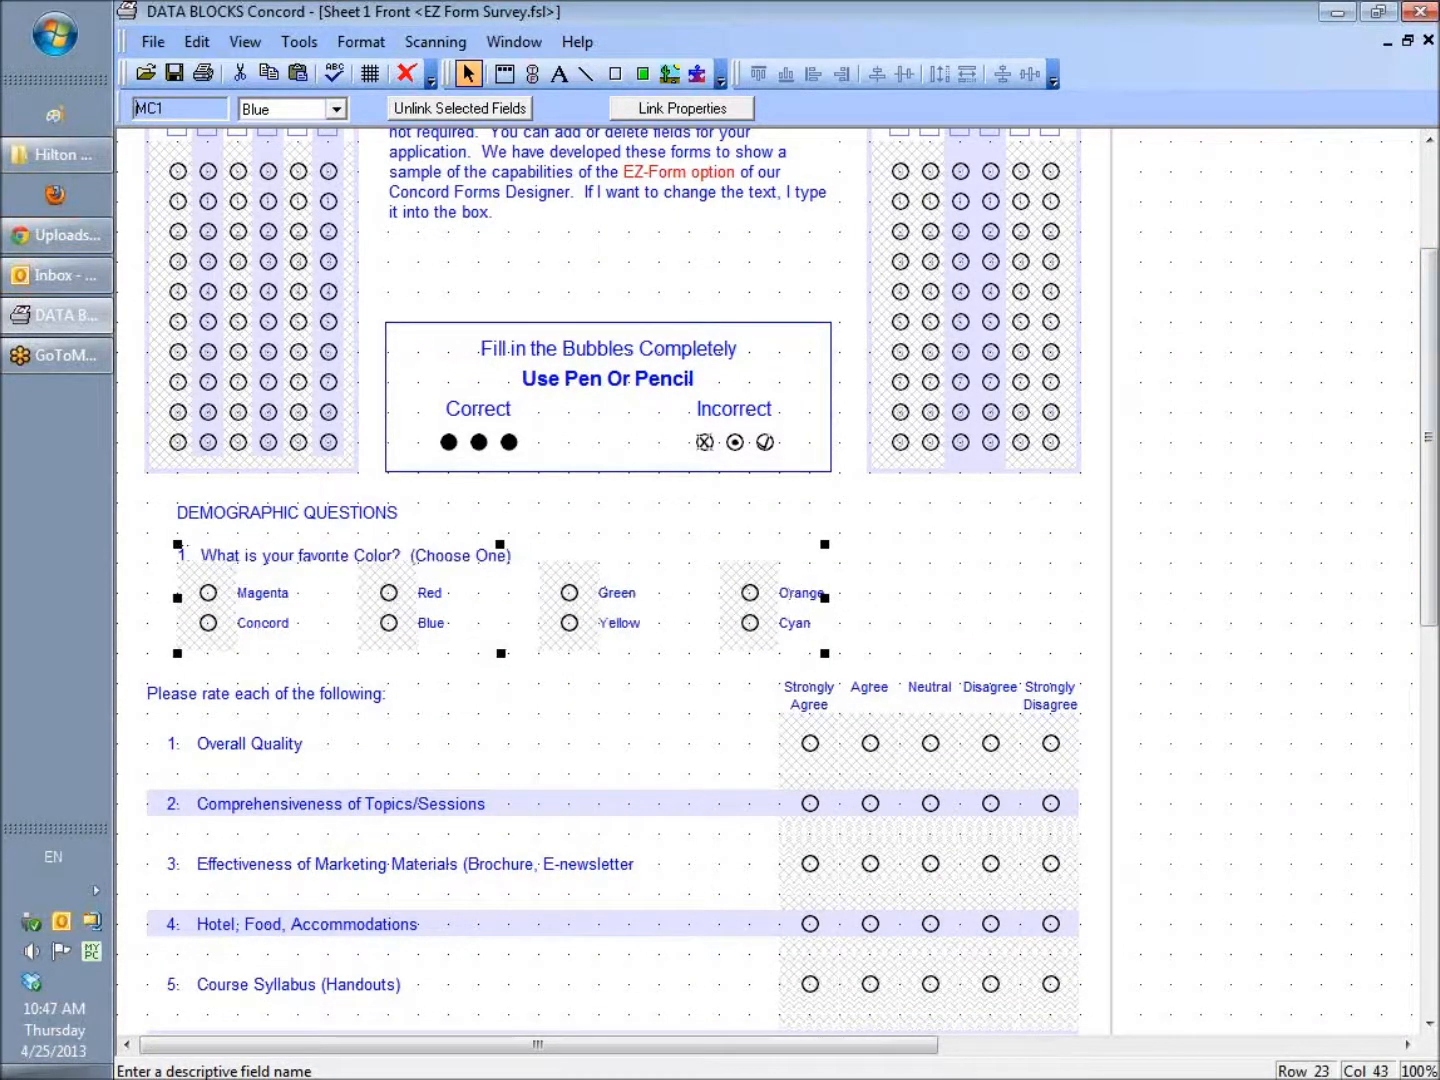
left_click_drag(1434, 517, 1435, 415)
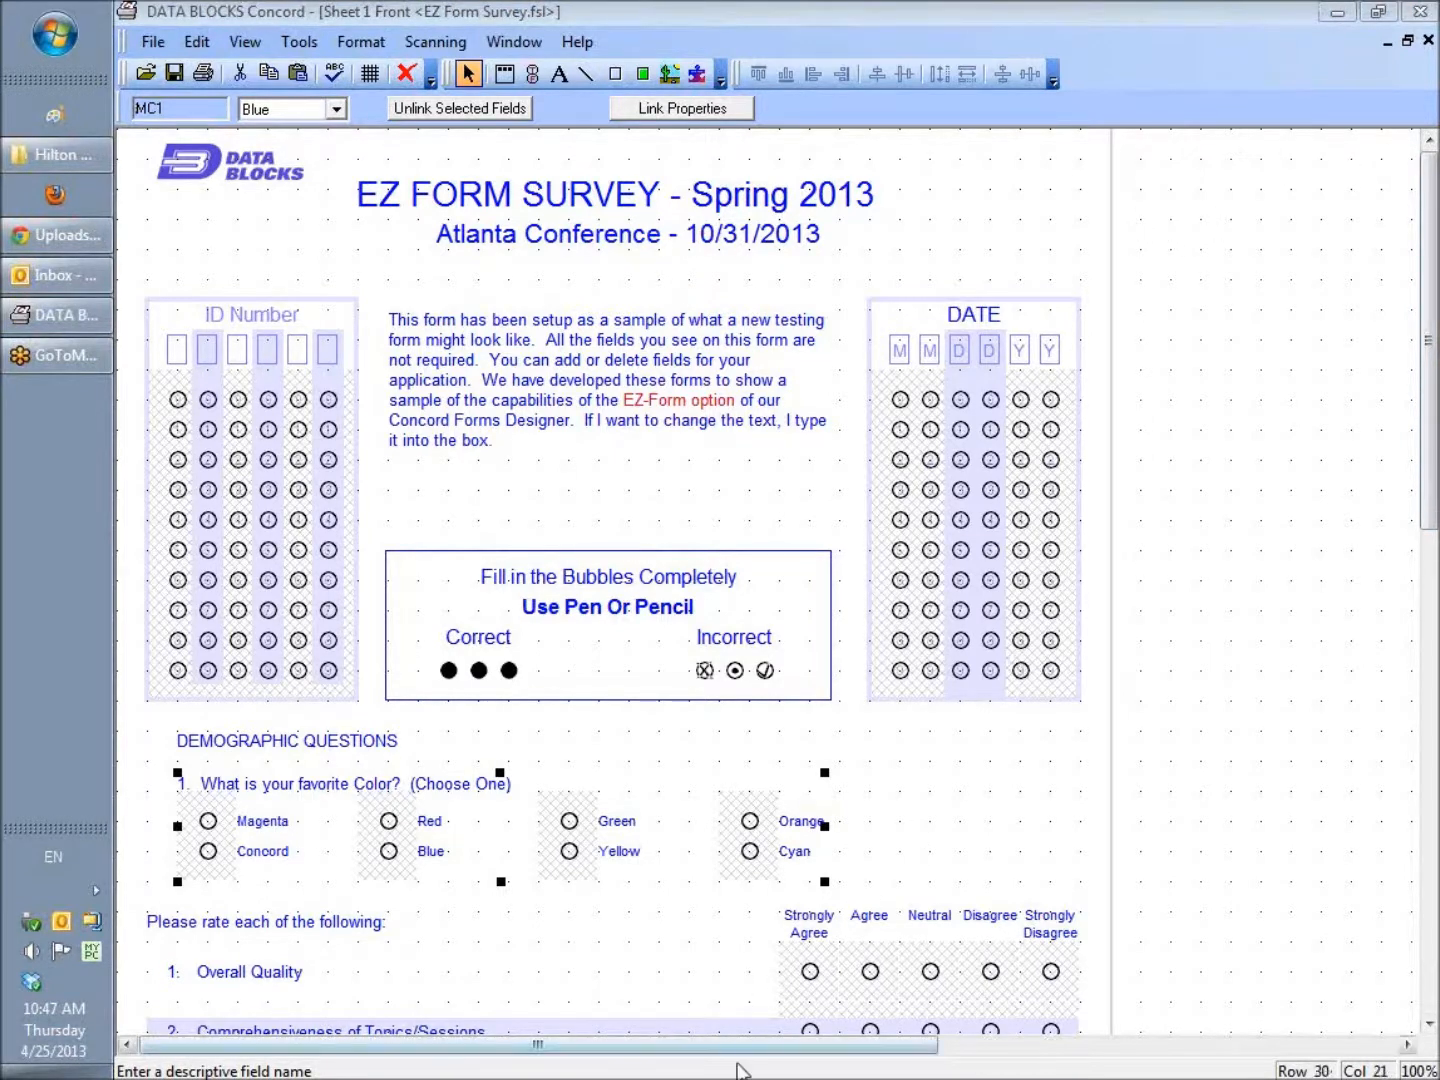
left_click_drag(725, 1058, 951, 1067)
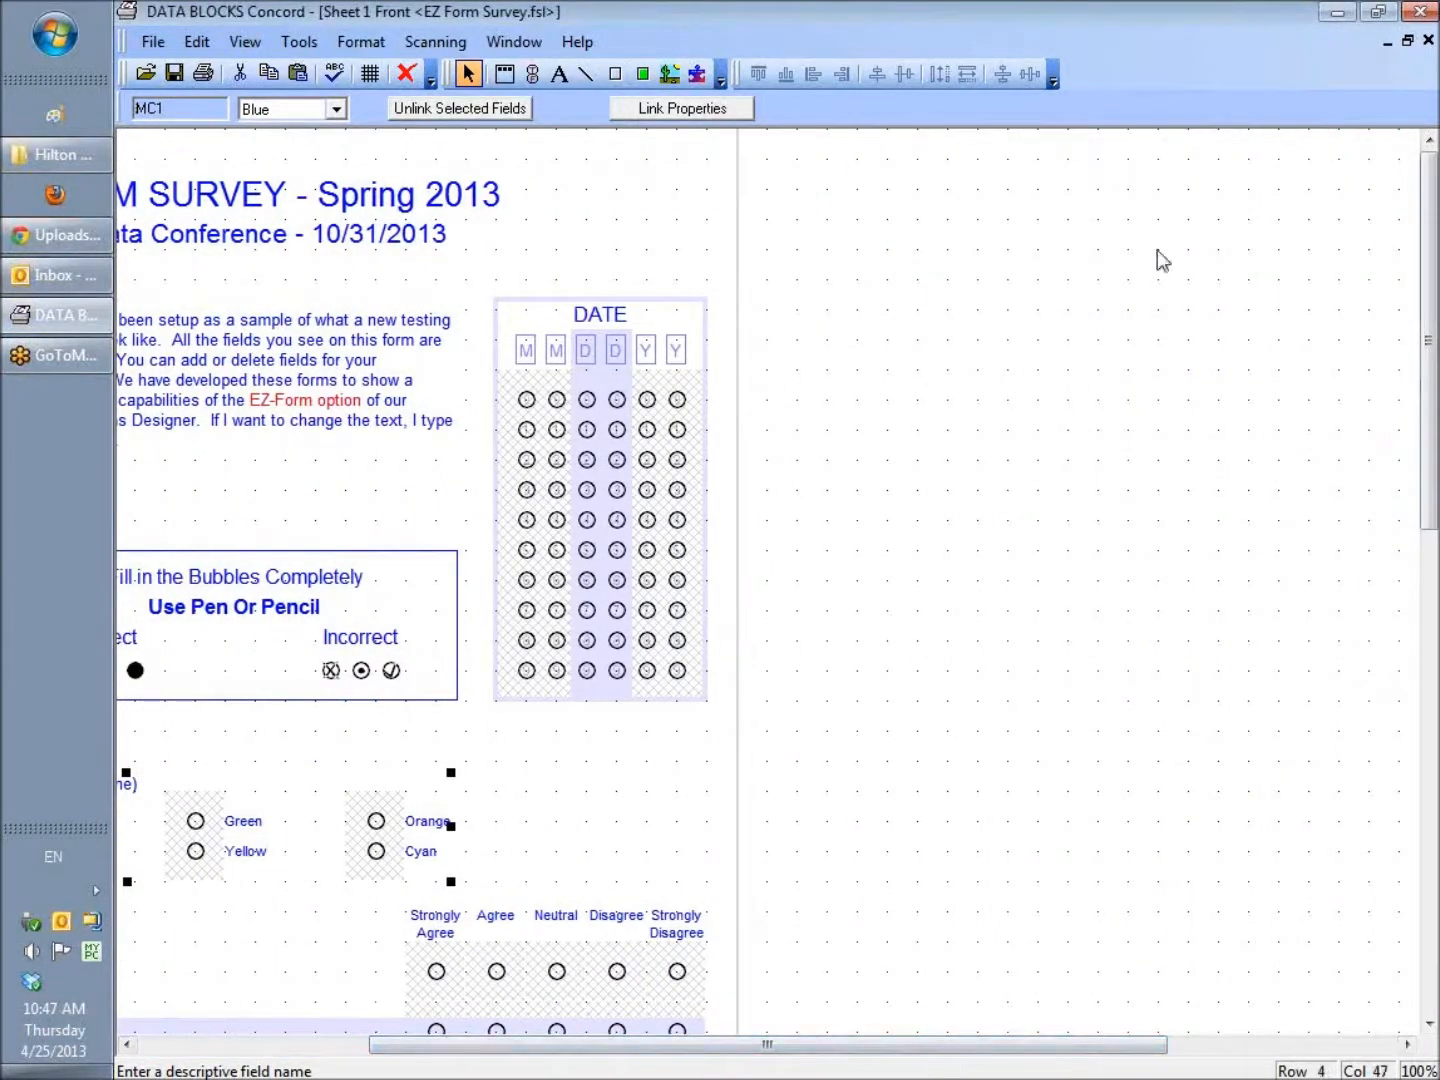
Move the DATE grid into the blank area beside the page and bring it back to its original place.
left_click_drag(900, 1057, 935, 1055)
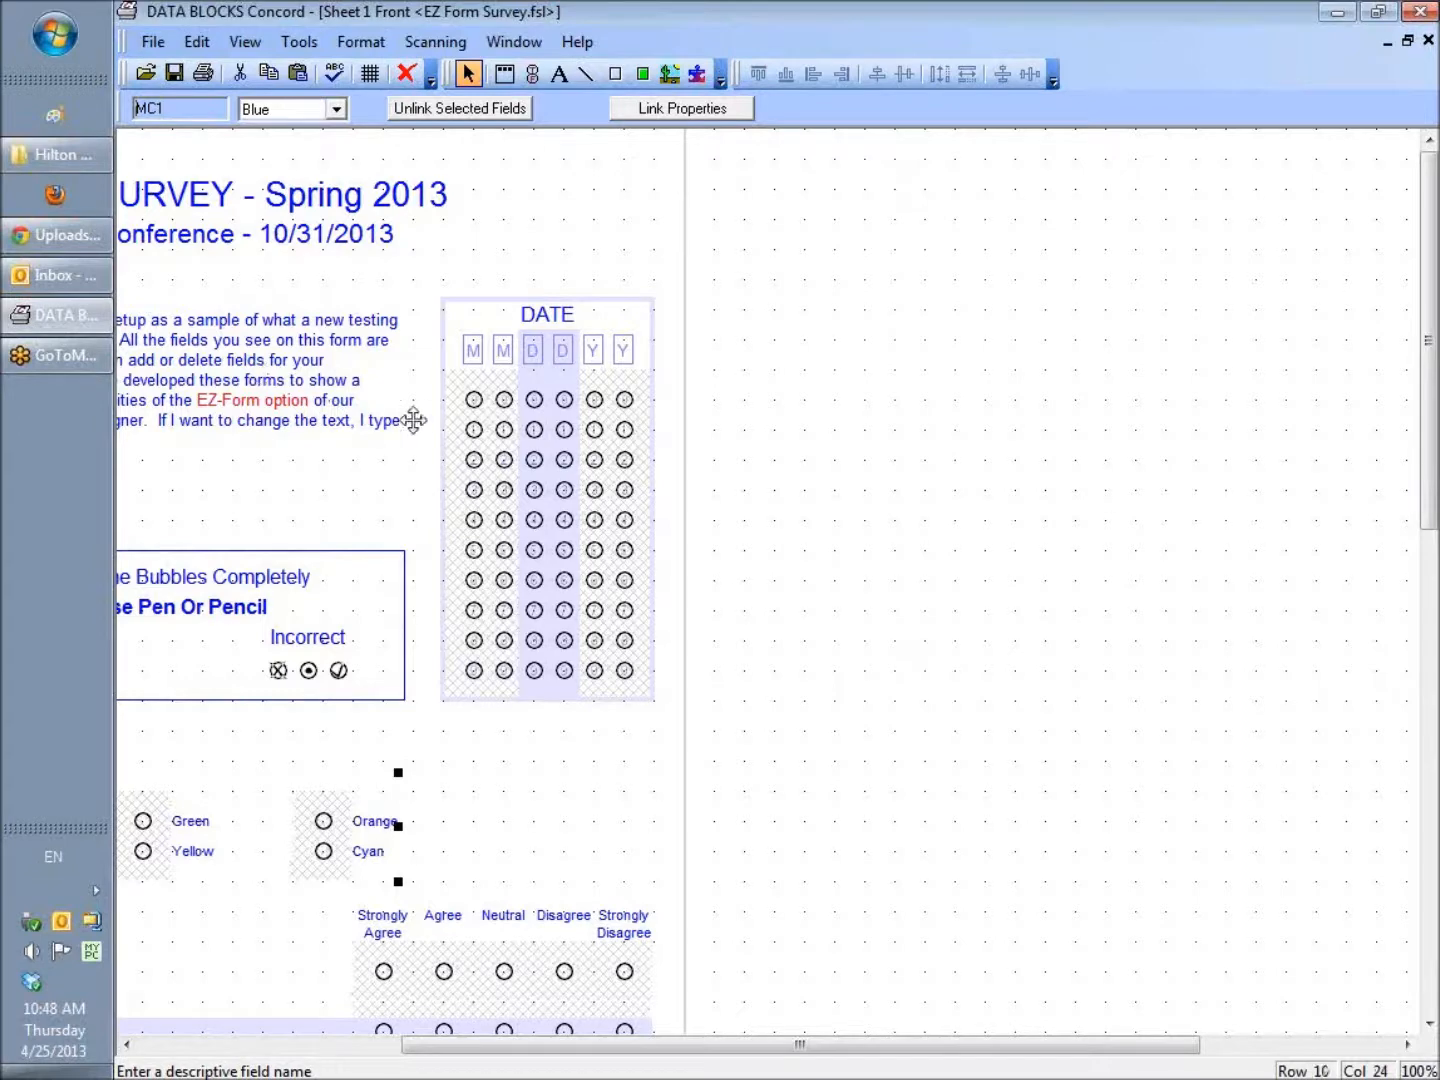
left_click_drag(559, 469, 983, 483)
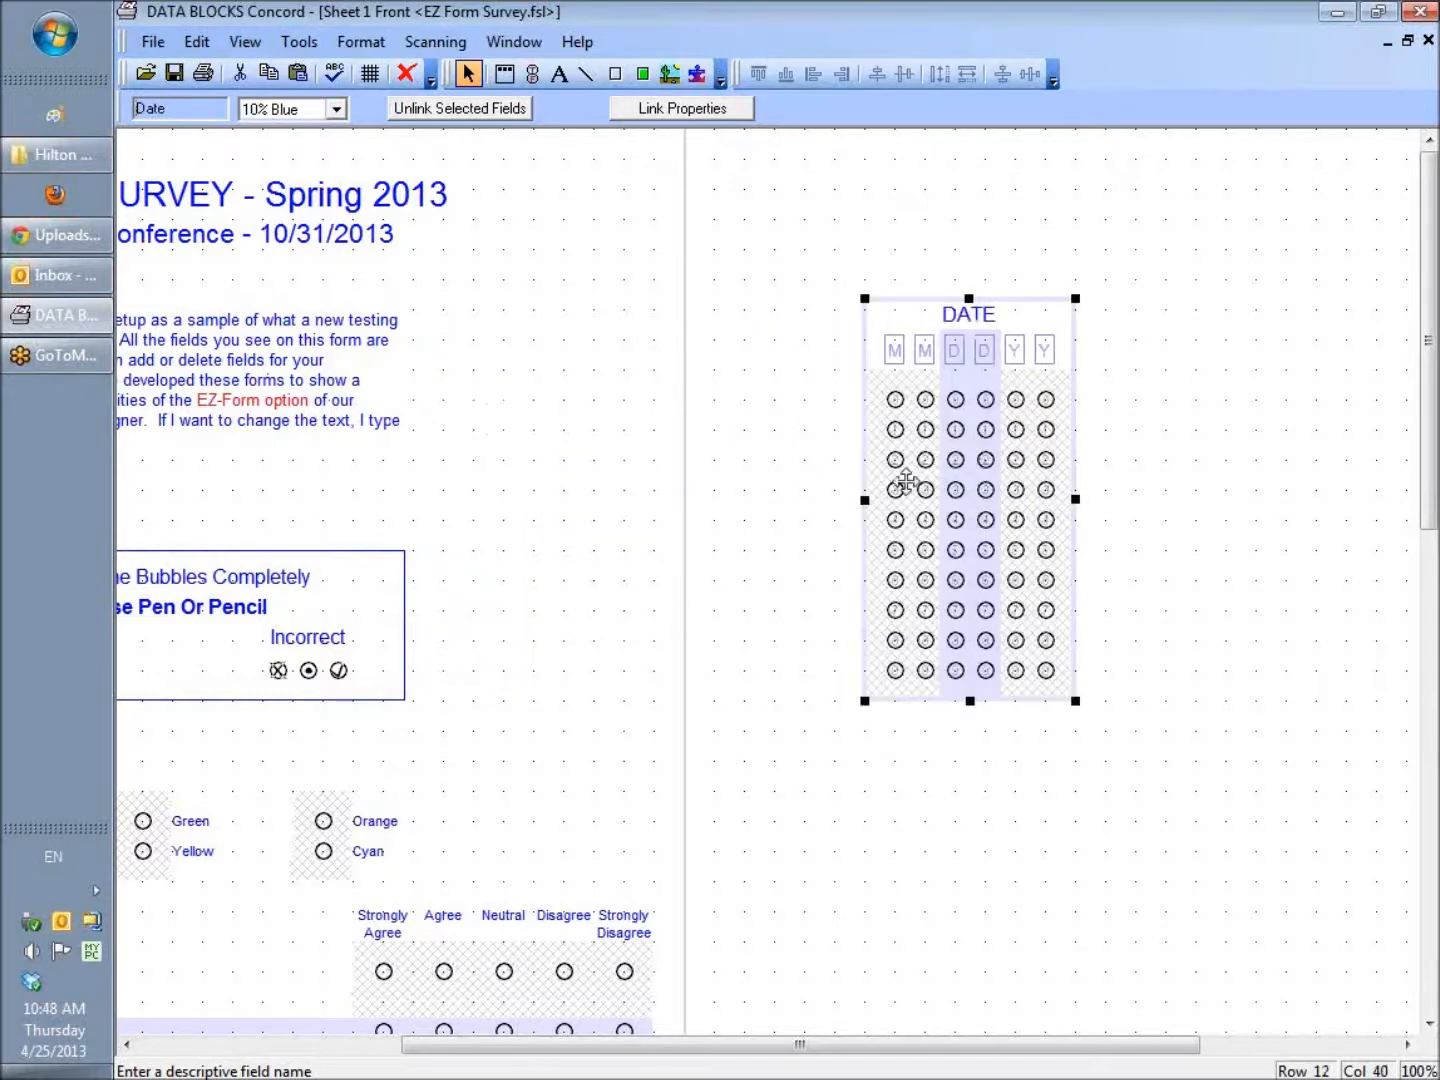
left_click_drag(1077, 422, 635, 435)
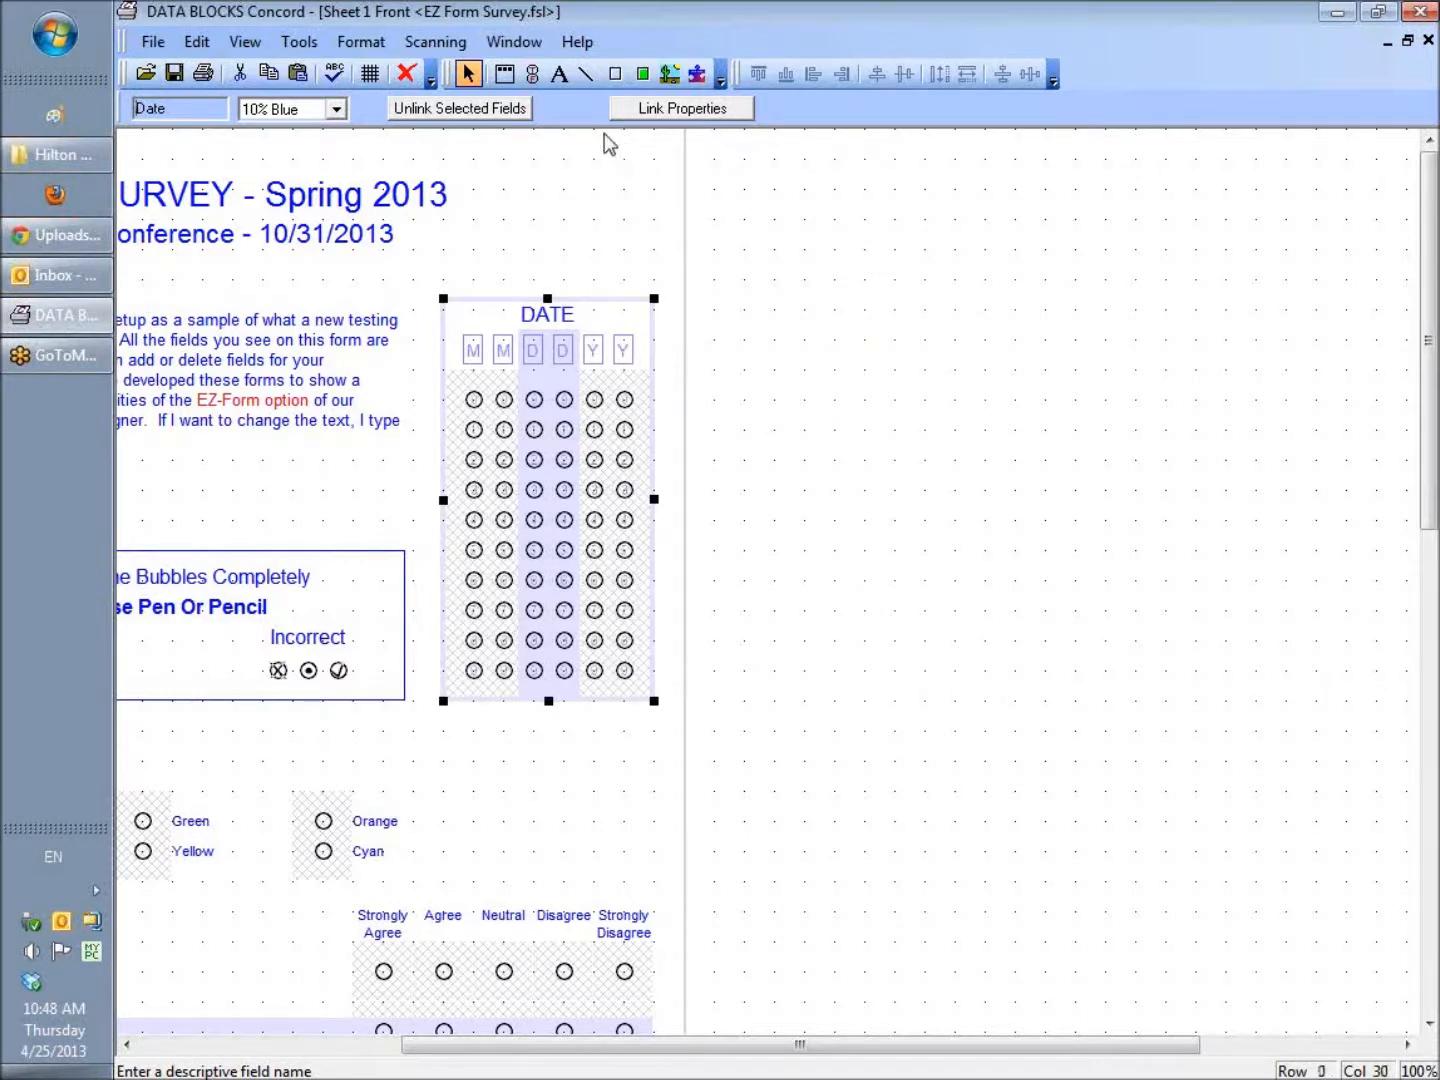
Draw a horizontal line in the blank area beyond the page edge, level with the form's title lines.
left_click(301, 44)
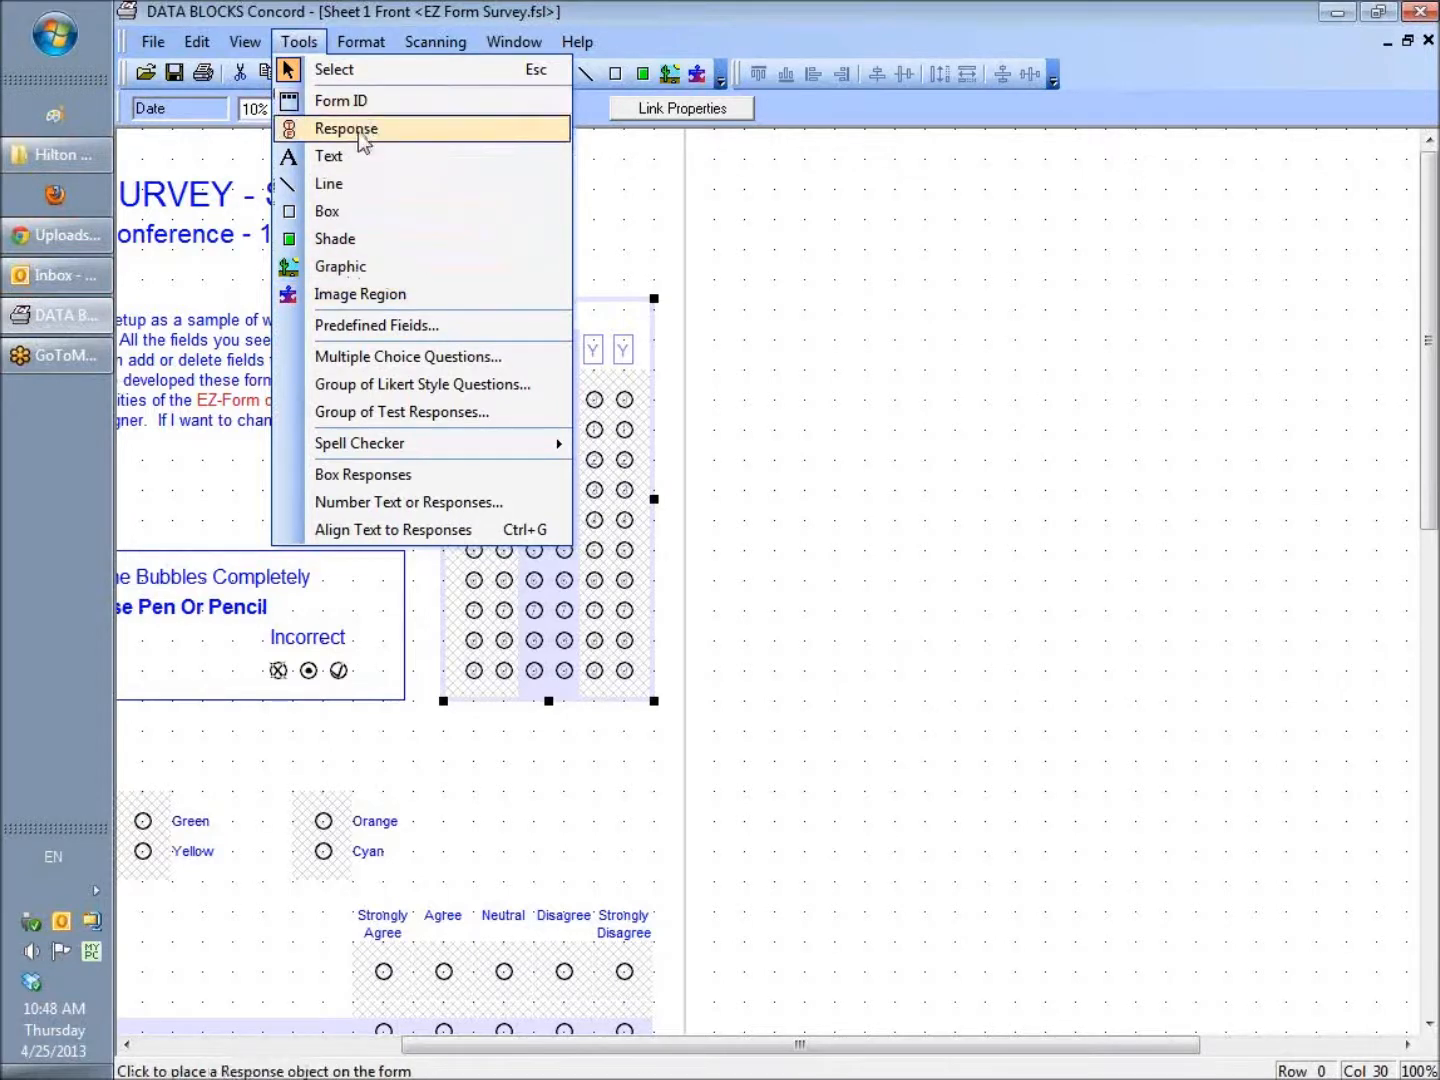
left_click(358, 190)
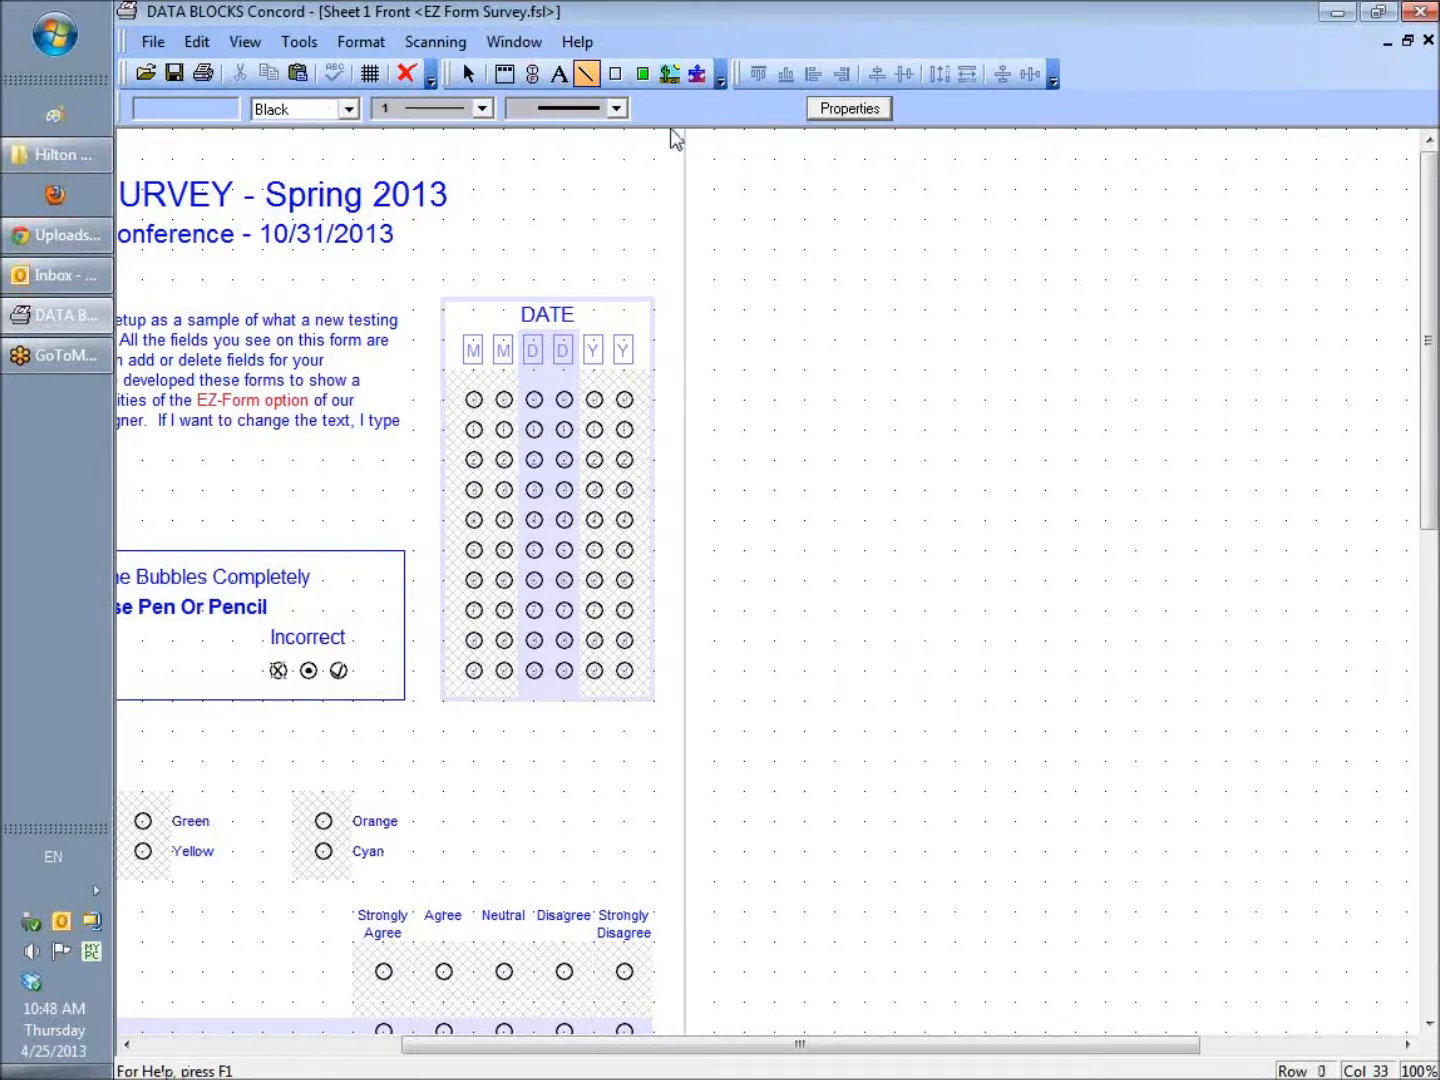
left_click(585, 76)
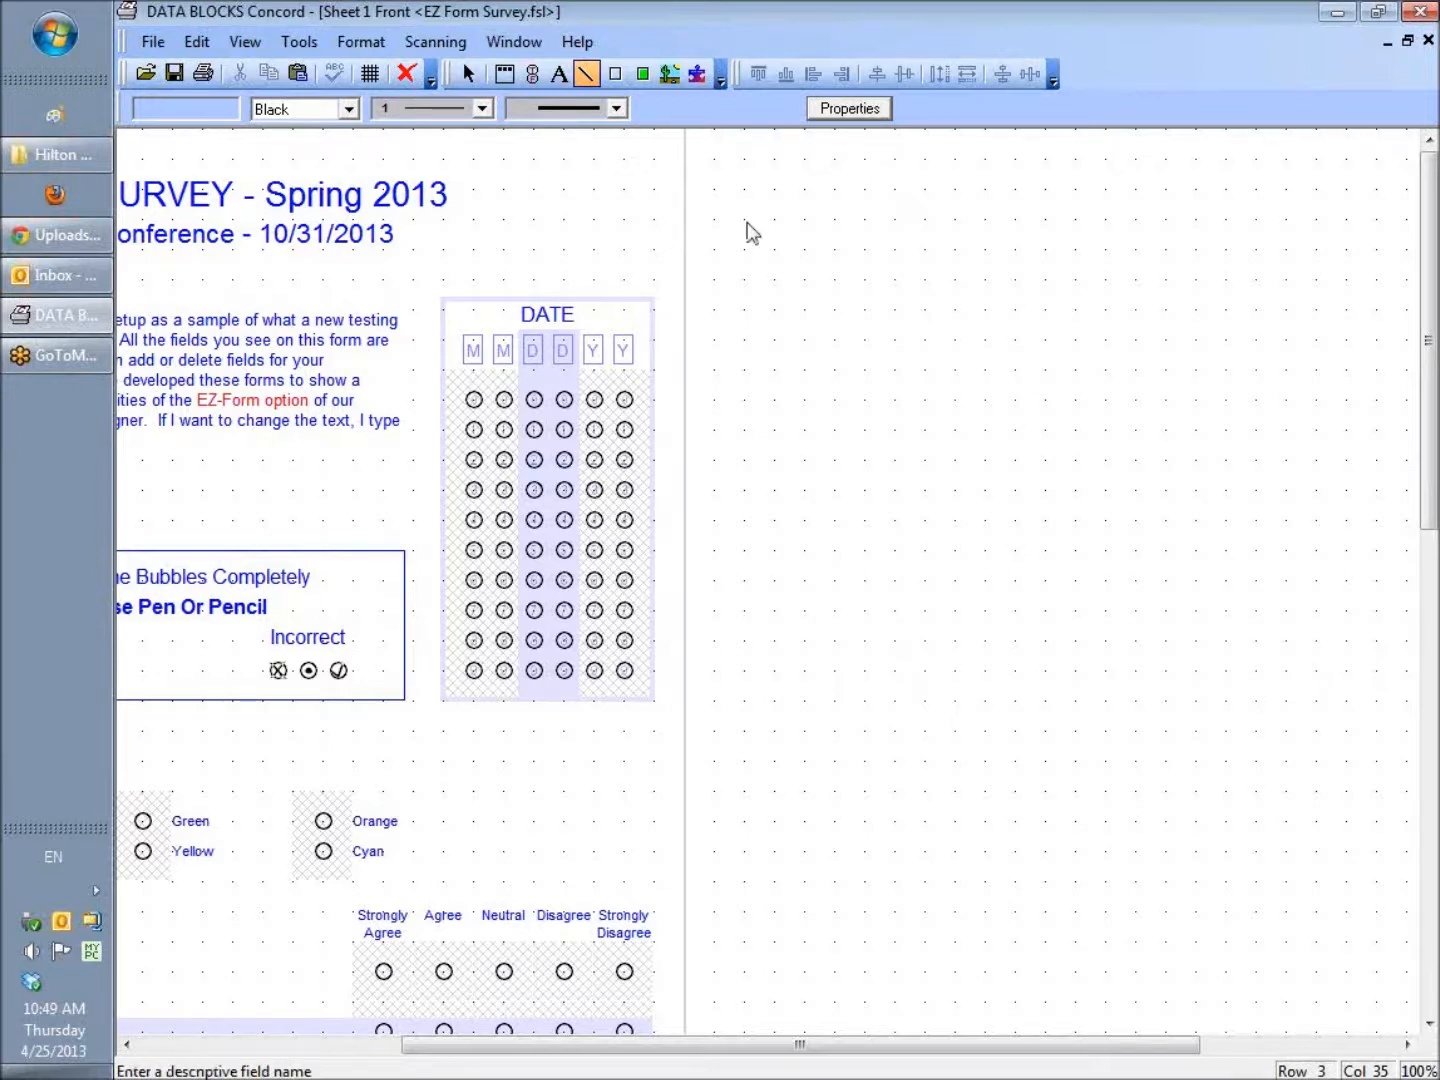
left_click_drag(746, 220, 1052, 231)
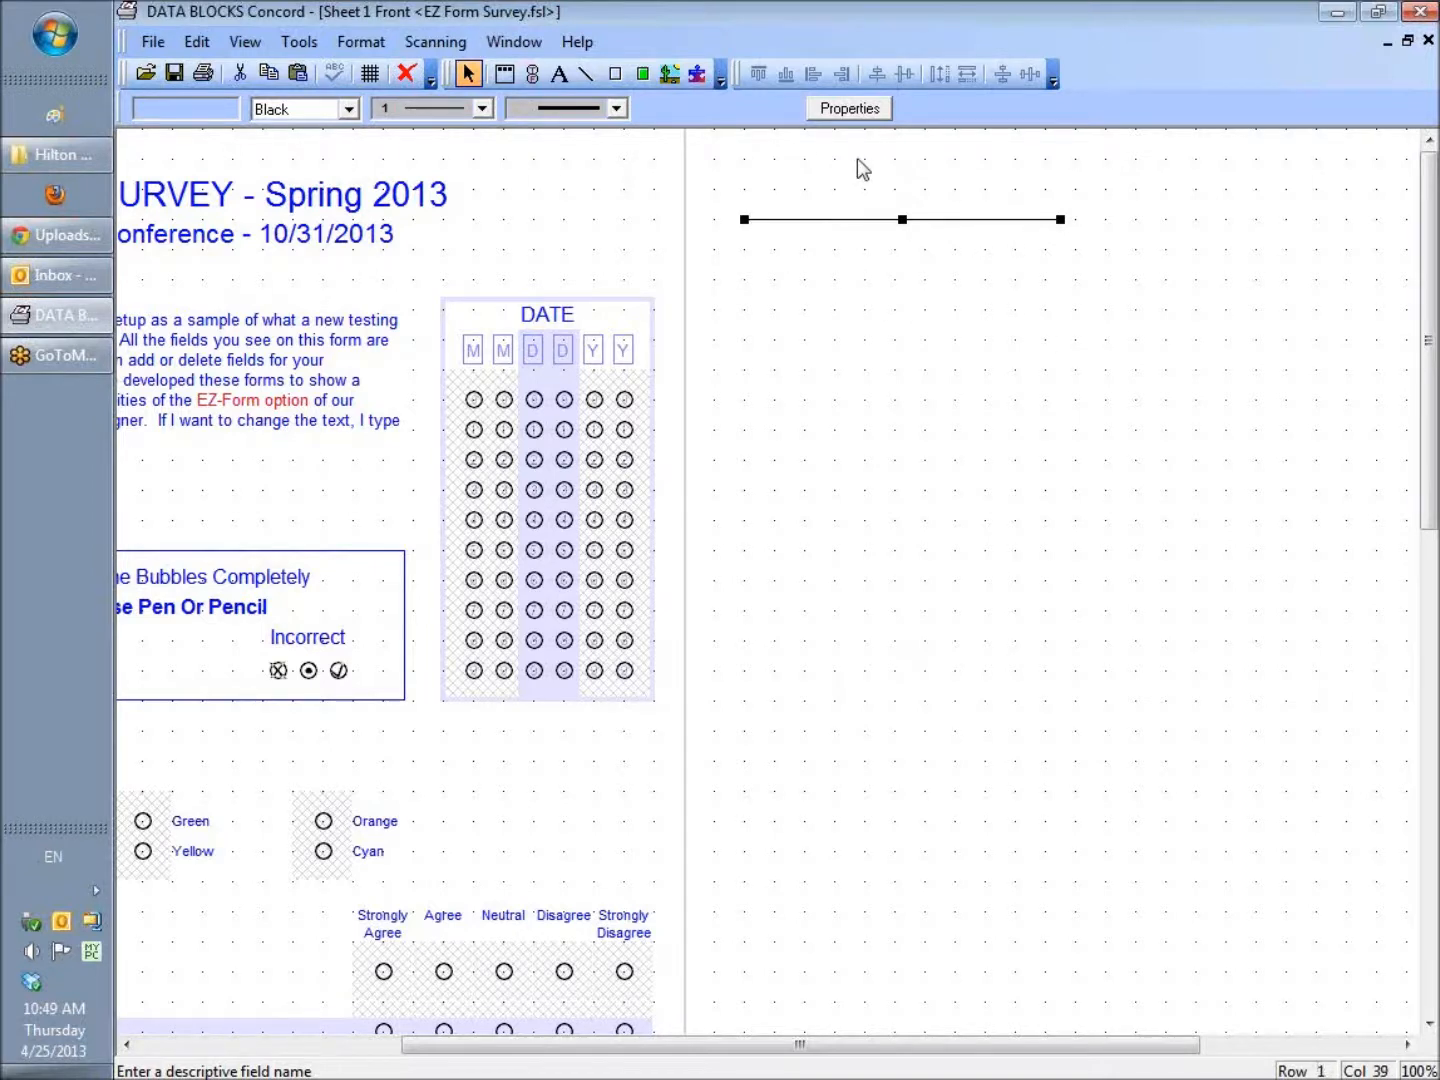
Set the new line's color to Green and its width to 3, keeping the solid line type.
left_click(820, 114)
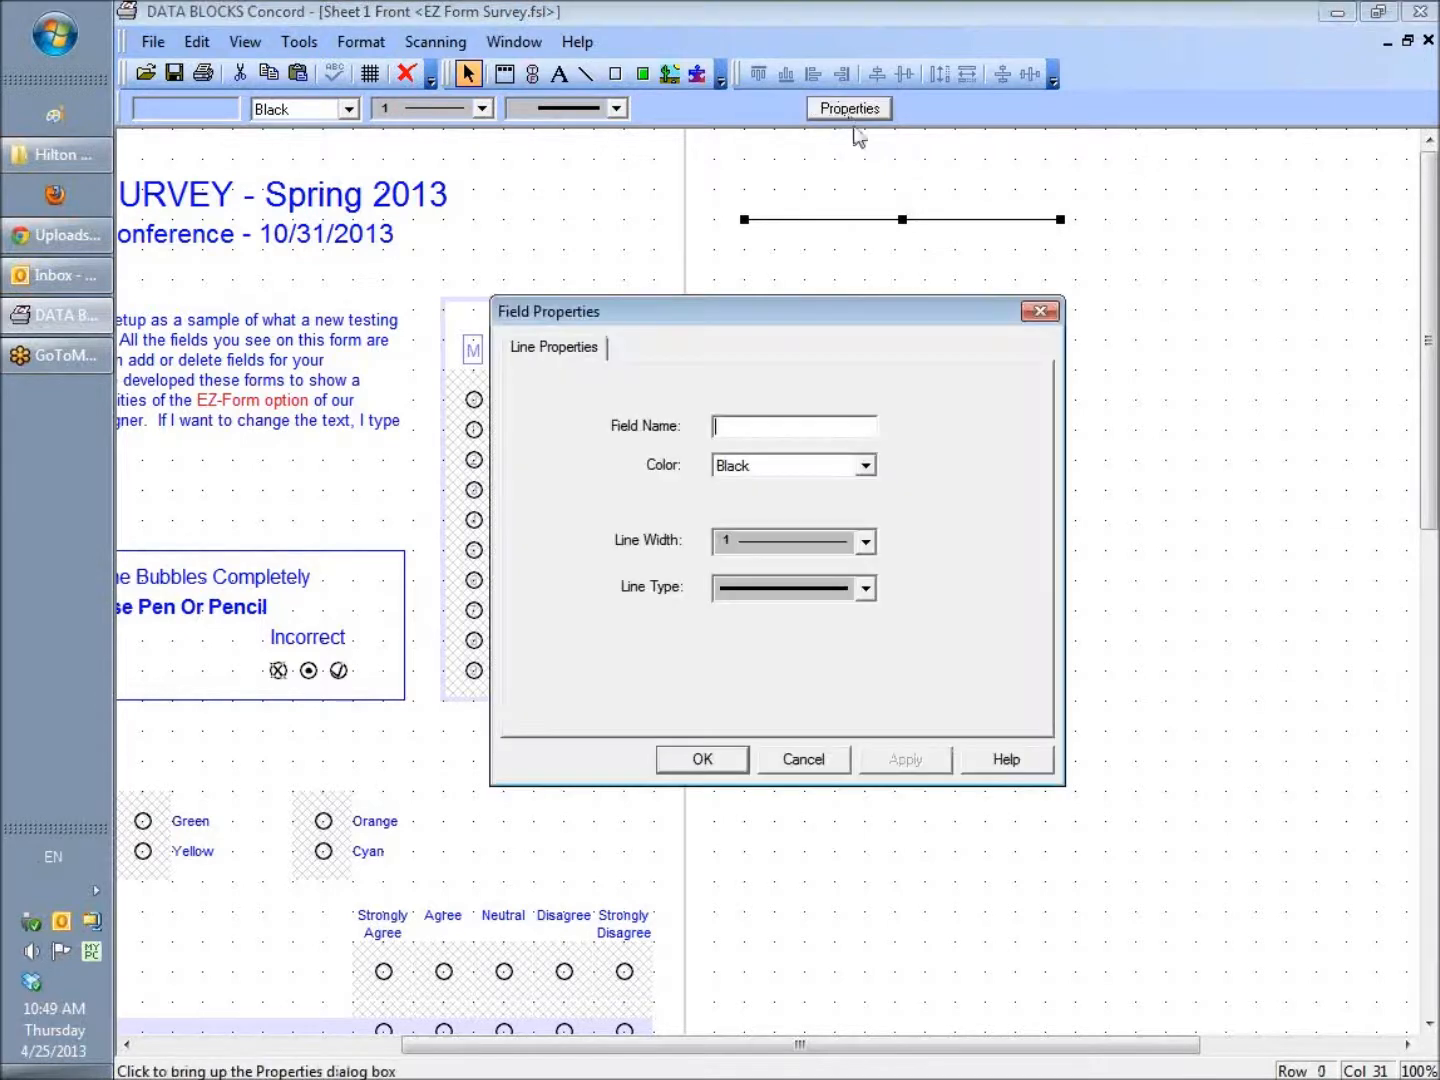
left_click(863, 467)
mouse_move(877, 534)
left_mouse_down()
mouse_move(869, 562)
mouse_move(862, 537)
left_mouse_up()
left_click(745, 601)
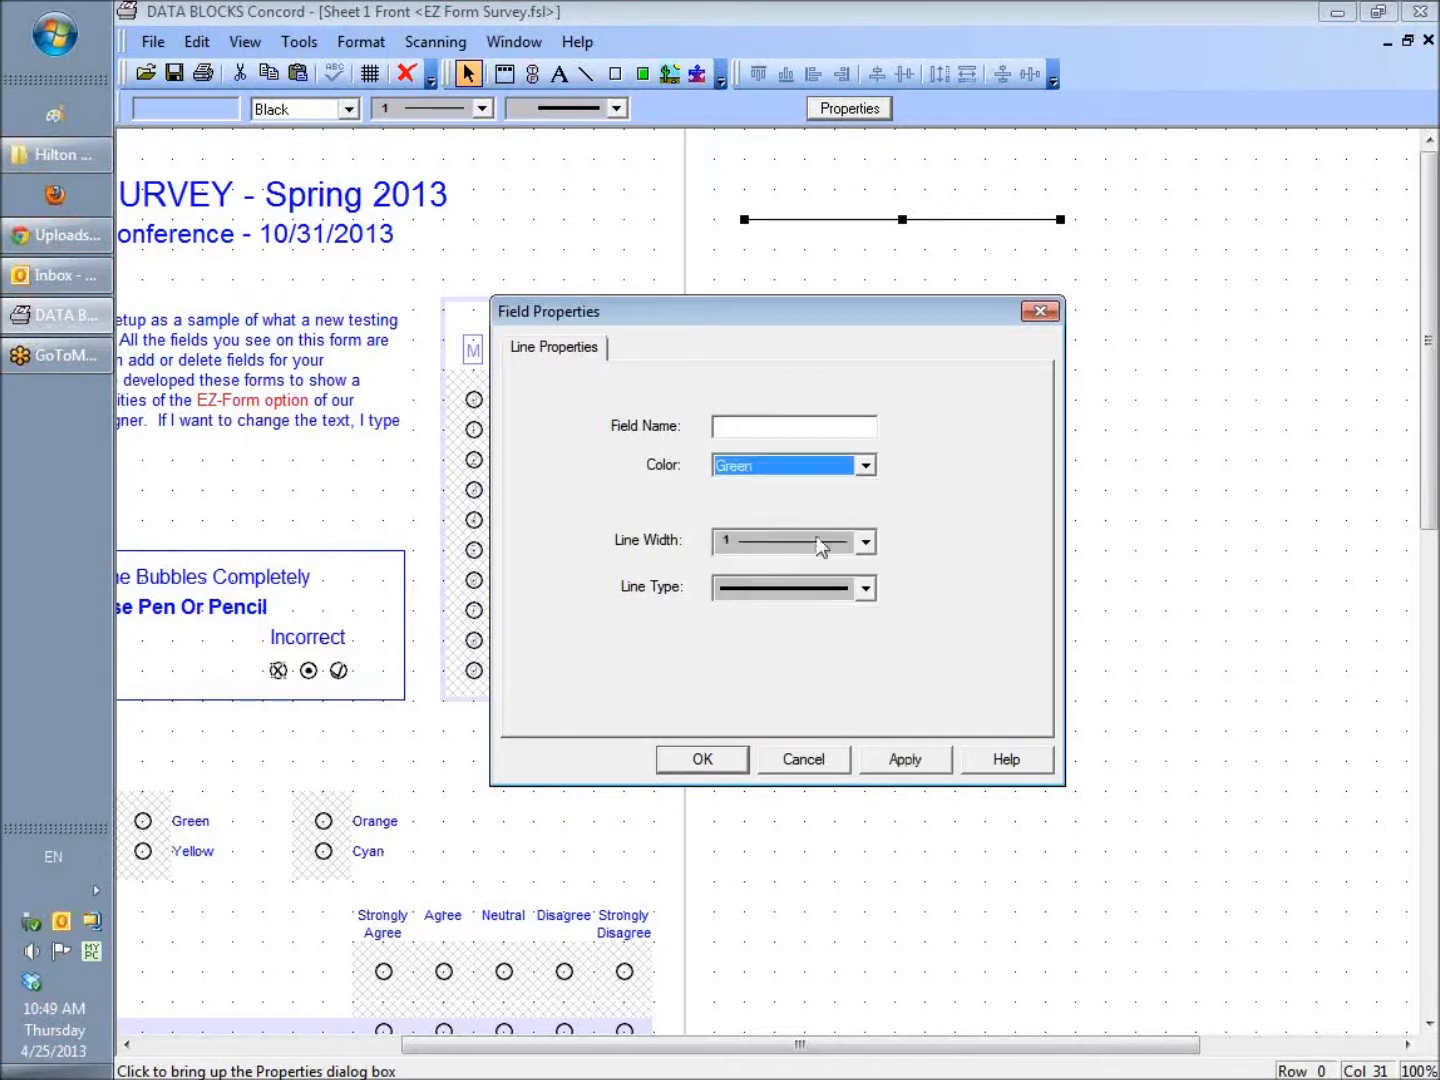
left_click(867, 547)
left_click(763, 605)
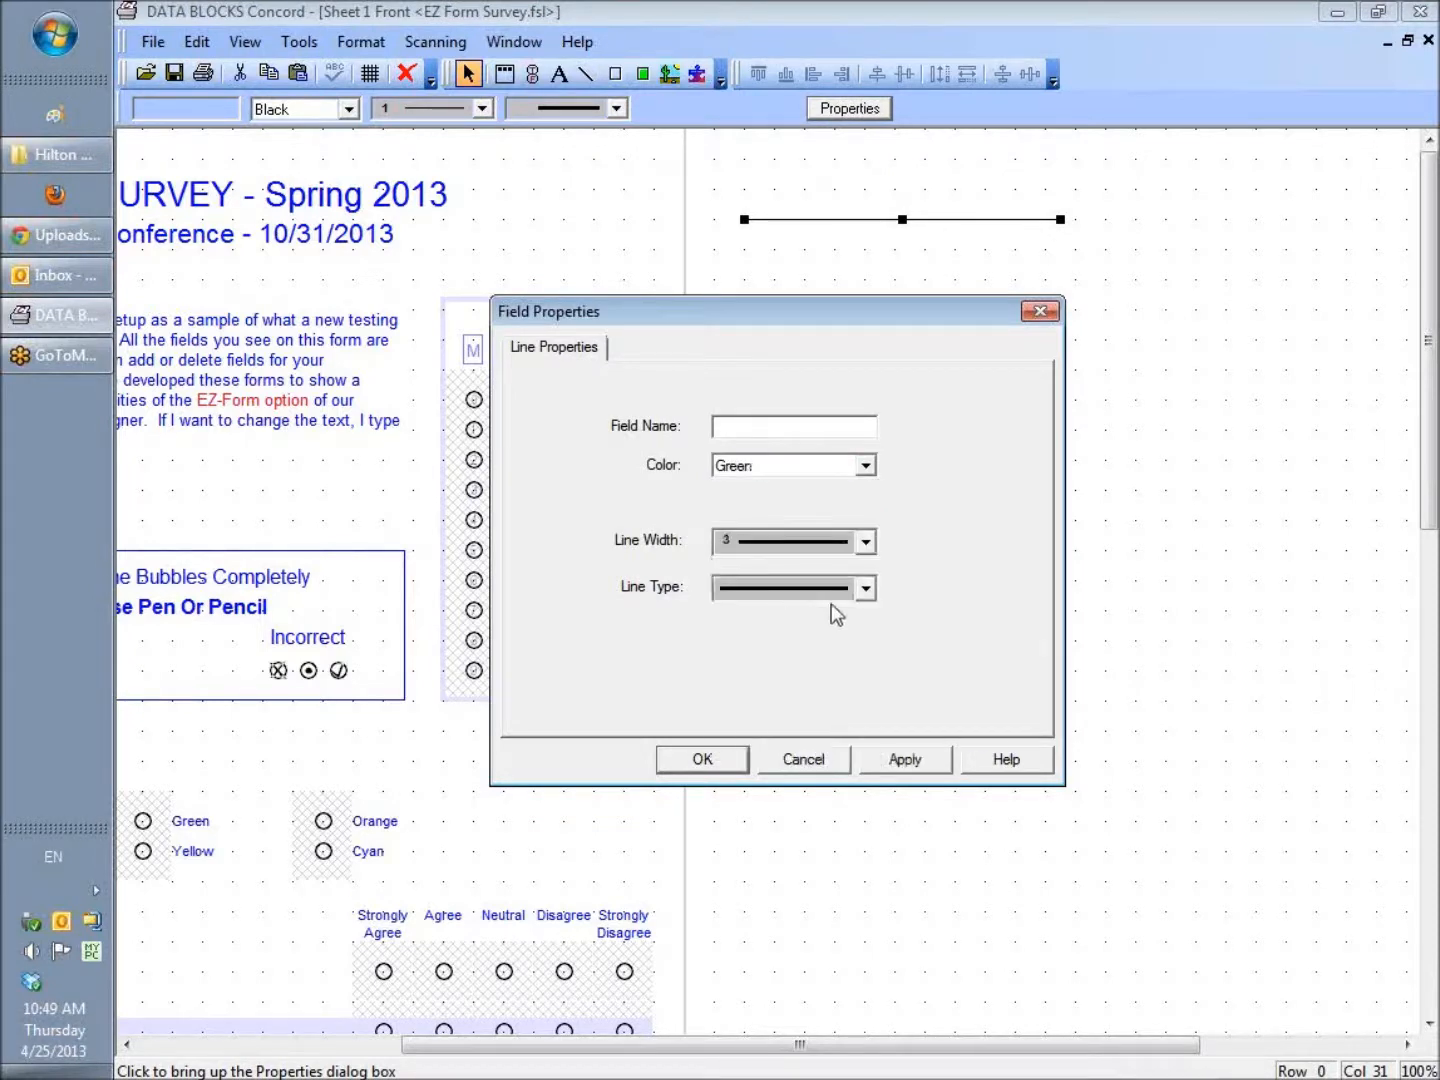
left_click(865, 589)
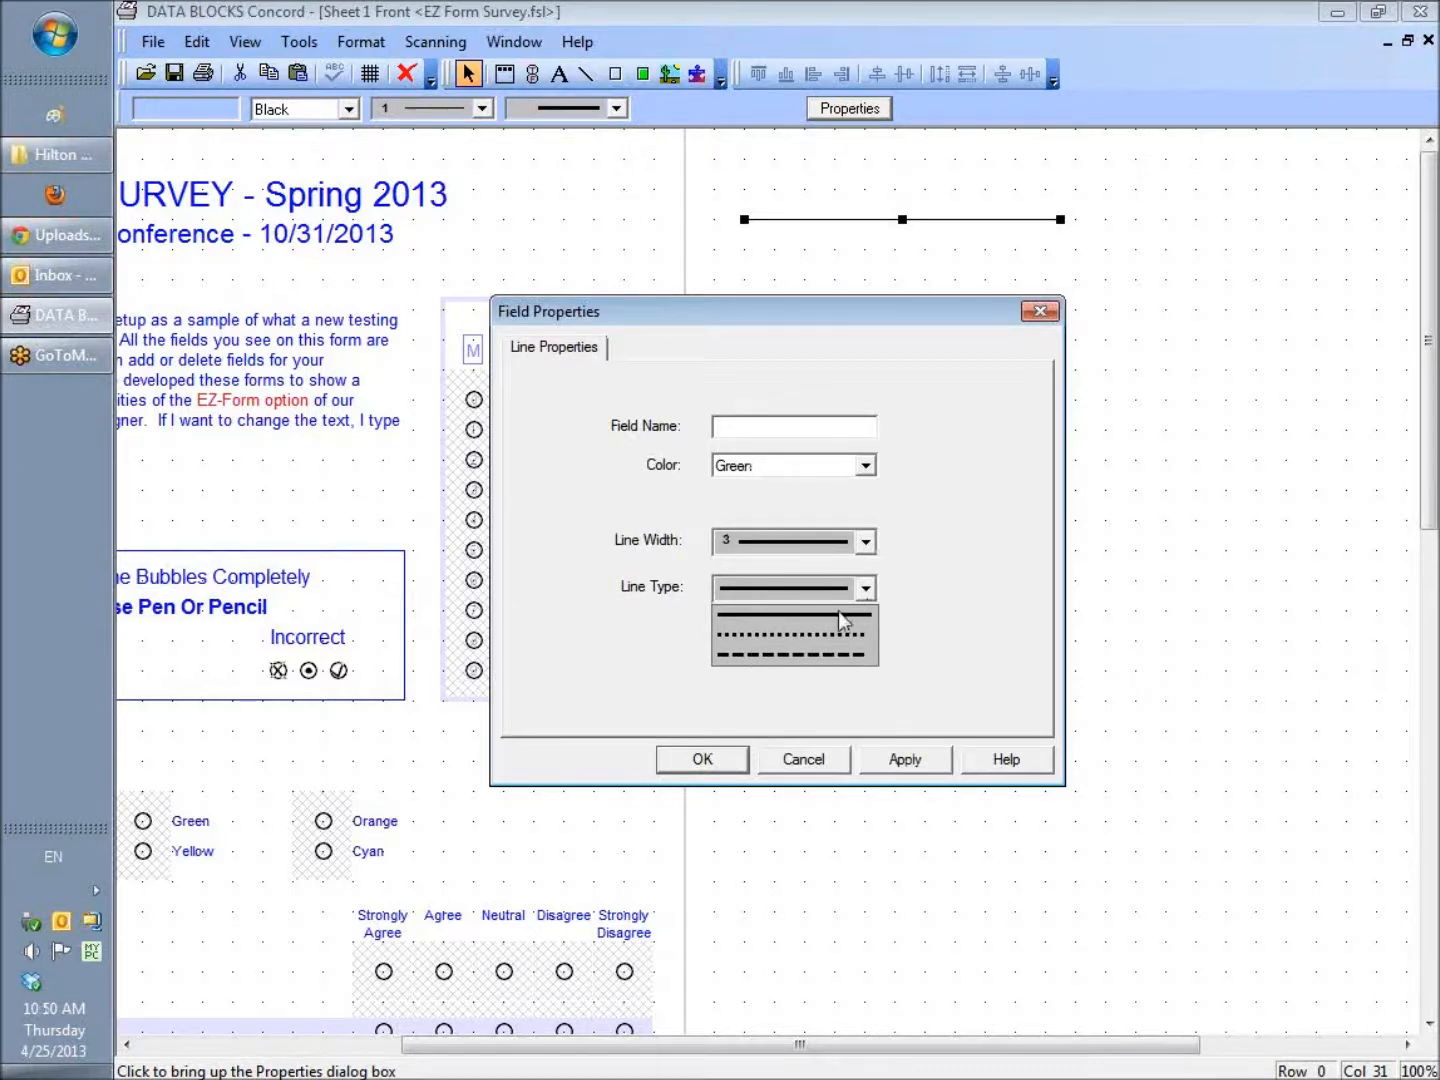
left_click(703, 766)
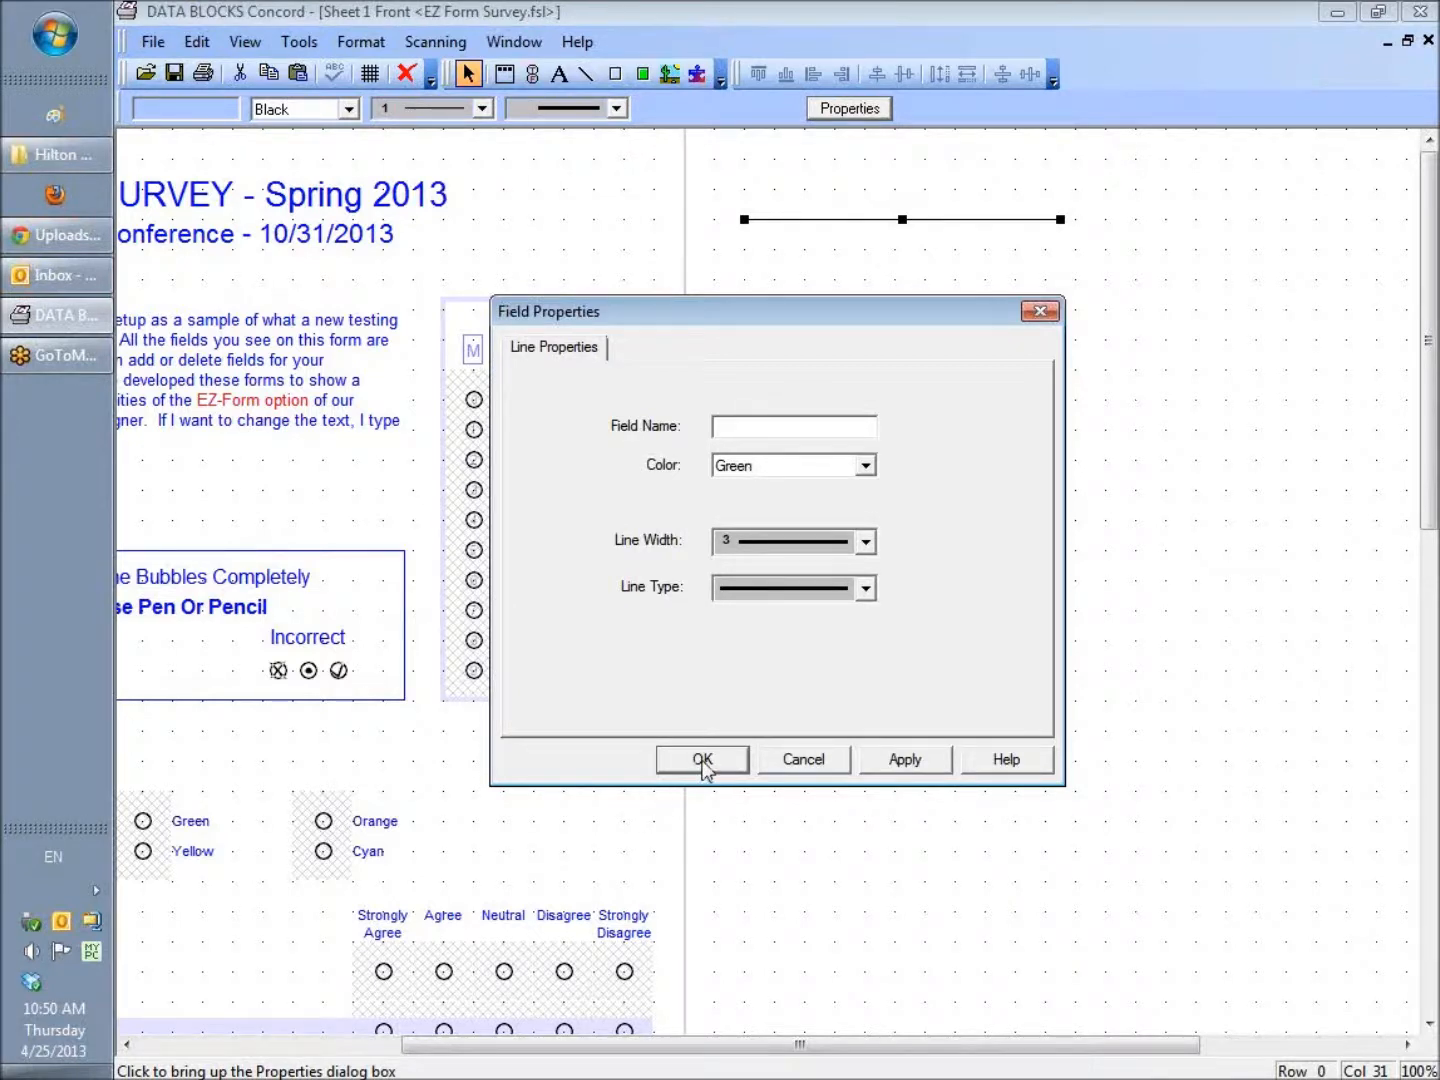
left_click(702, 760)
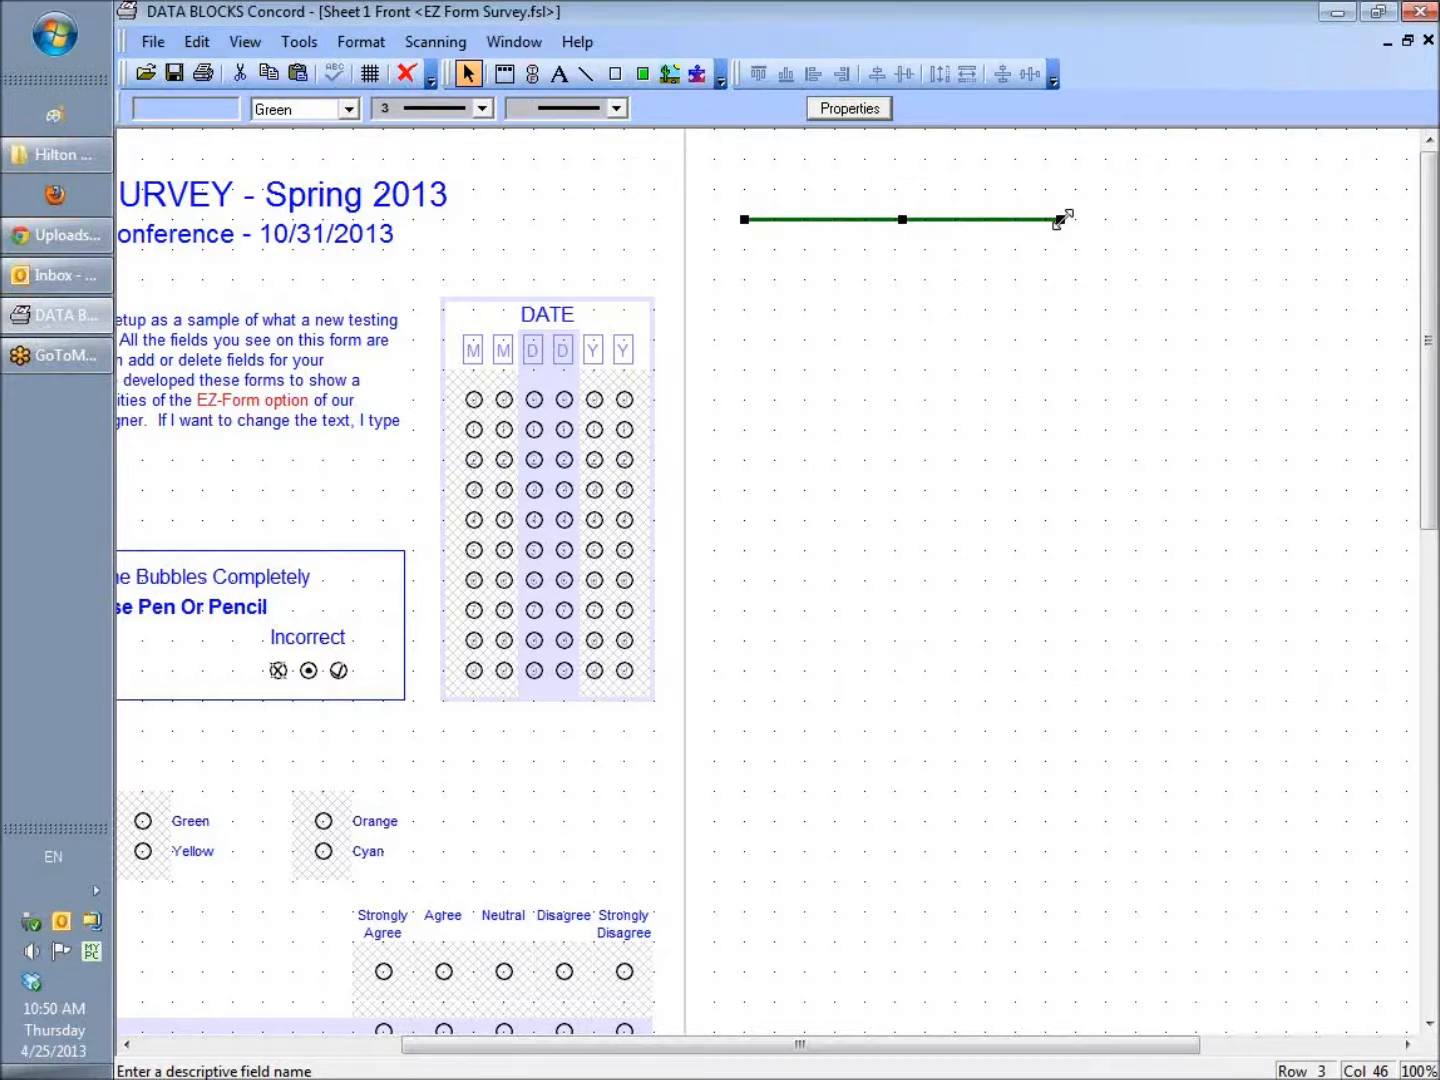
Adjust the green line's length to make it longer, and move it slightly up and toward the page edge.
left_click_drag(1064, 219, 1226, 220)
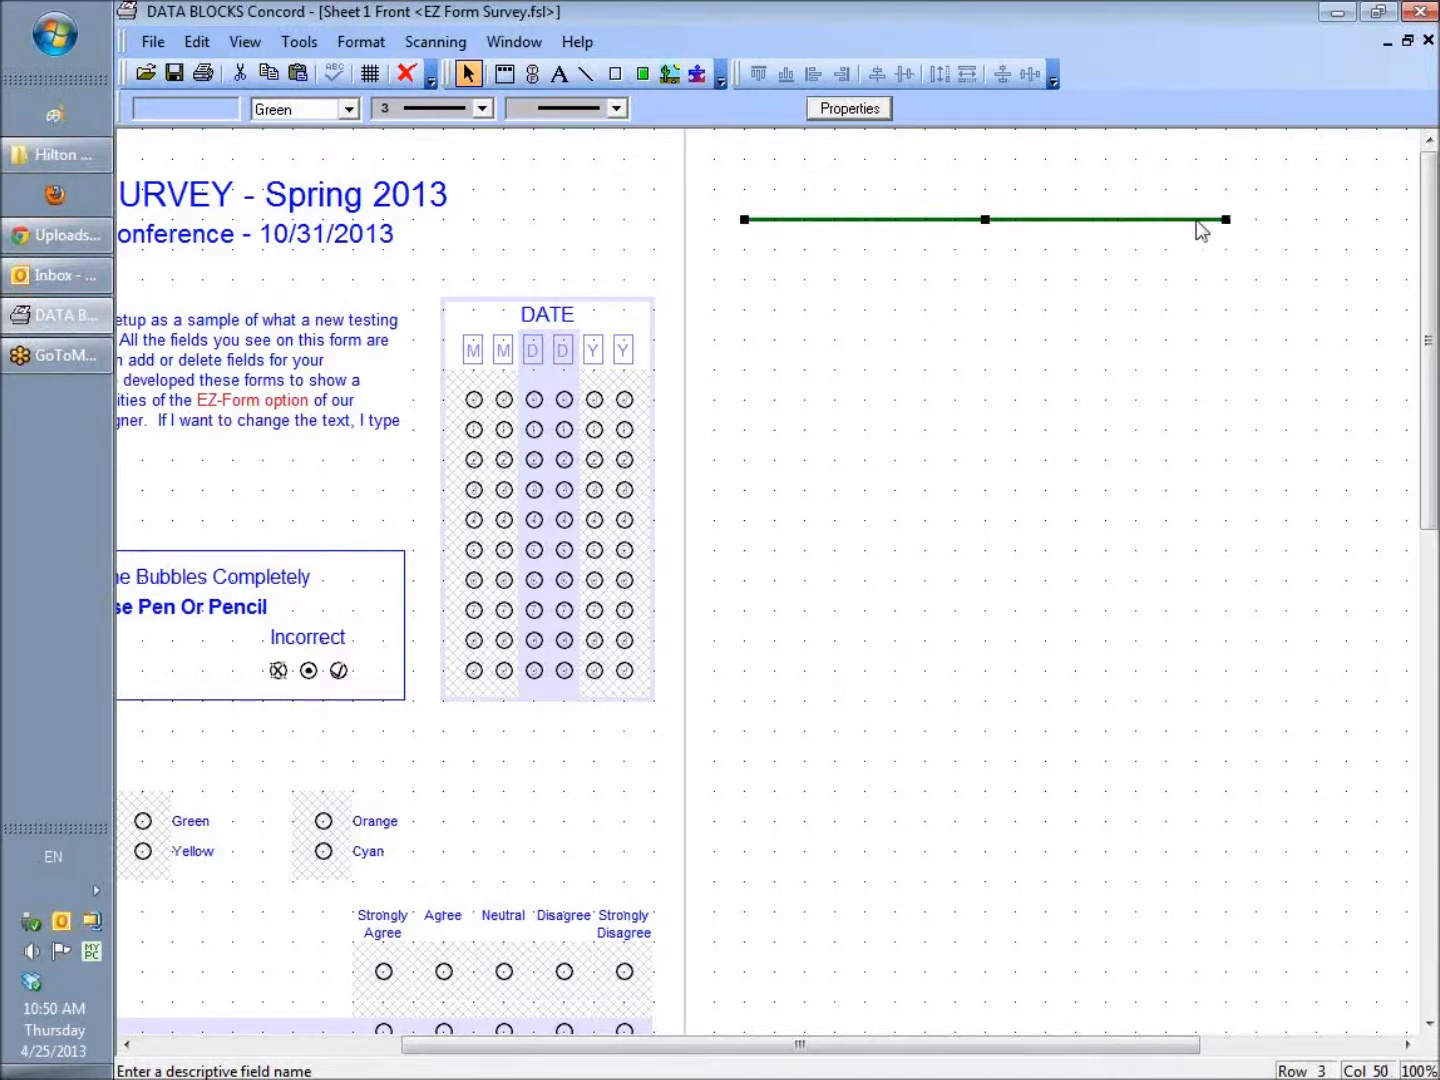
left_click_drag(1227, 220, 1081, 220)
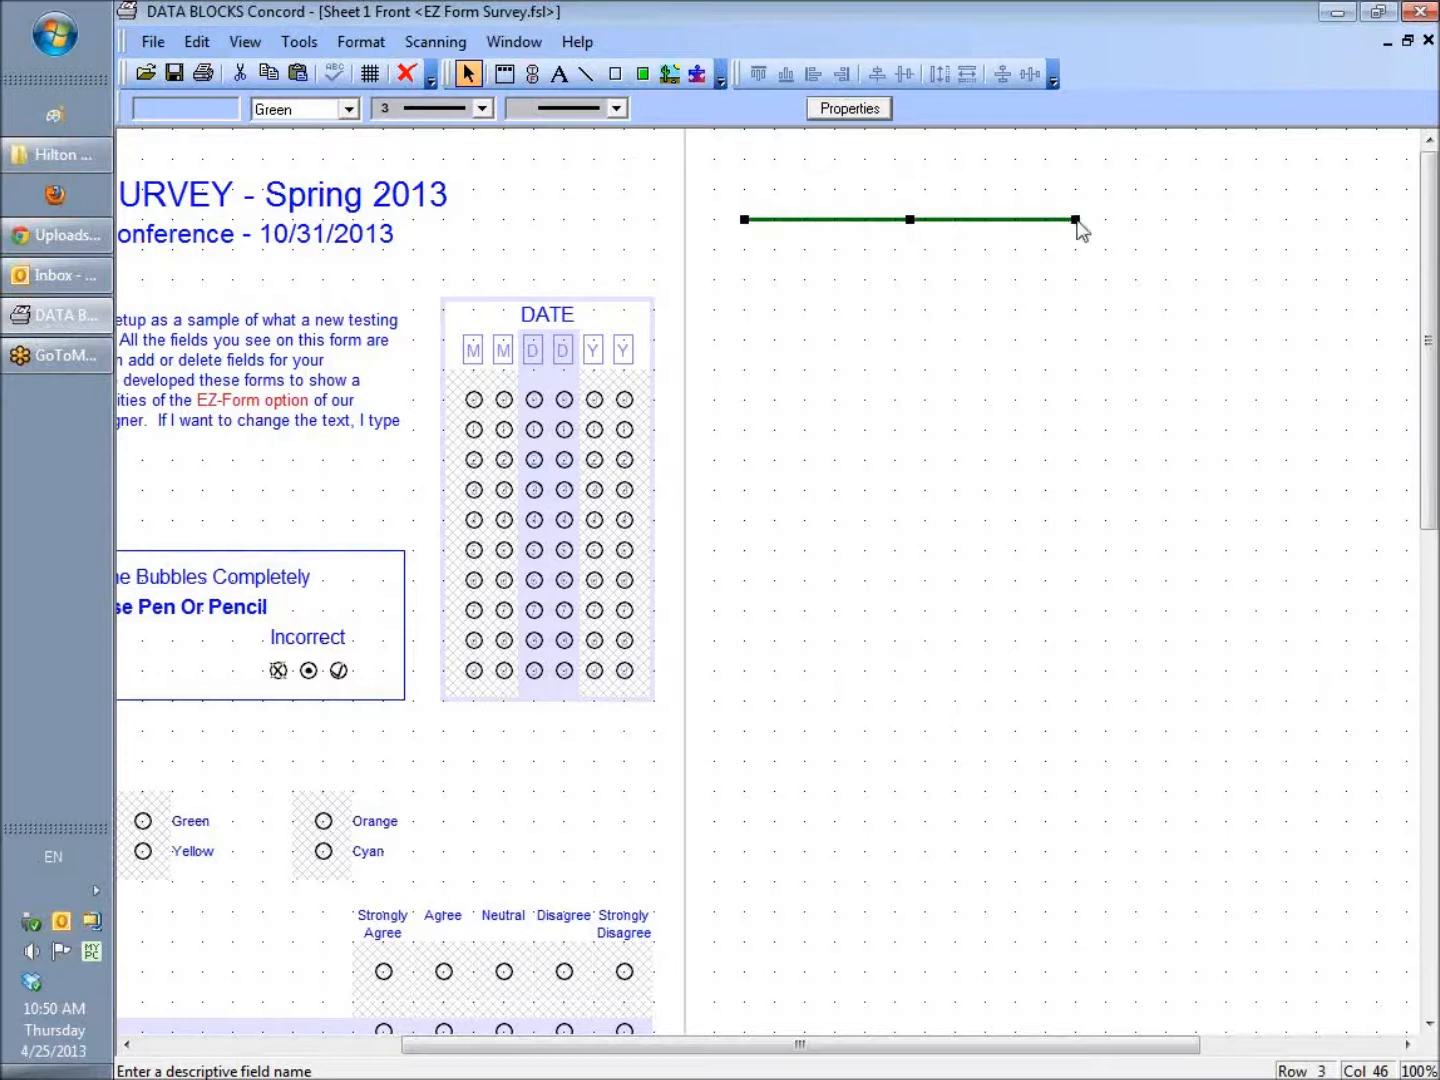
left_click_drag(1078, 221, 1246, 220)
mouse_move(1117, 221)
left_mouse_down()
mouse_move(1120, 328)
mouse_move(1111, 208)
left_mouse_up()
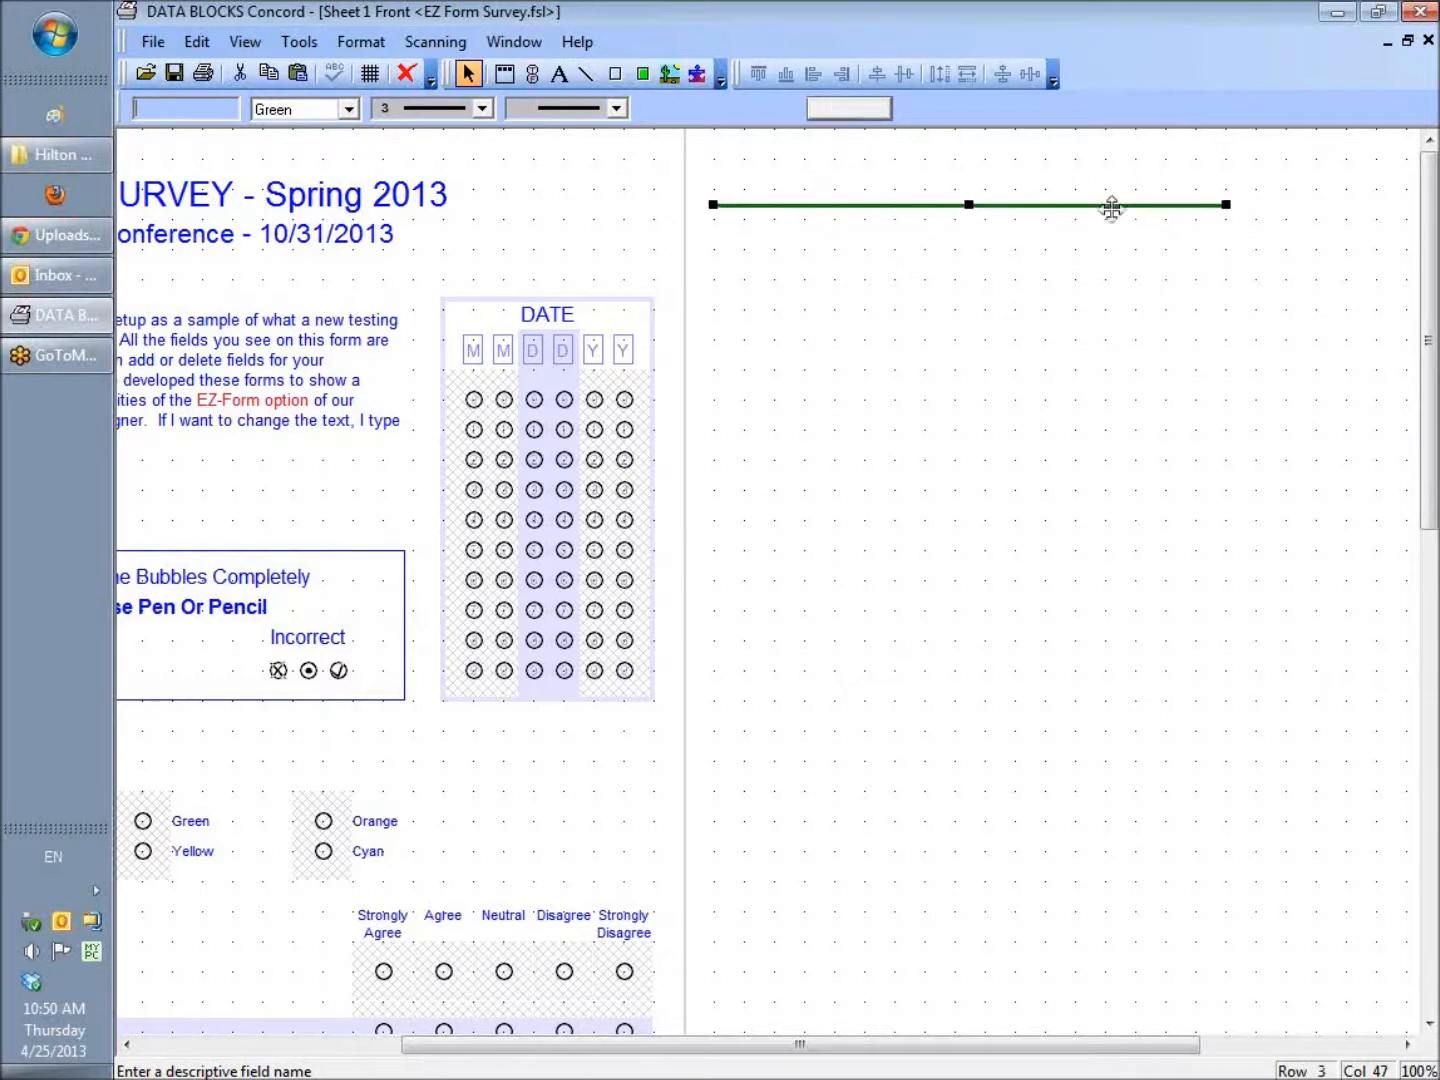
Draw a green box below the line with line width 1 and the ROUND TOP corner type.
left_click(617, 74)
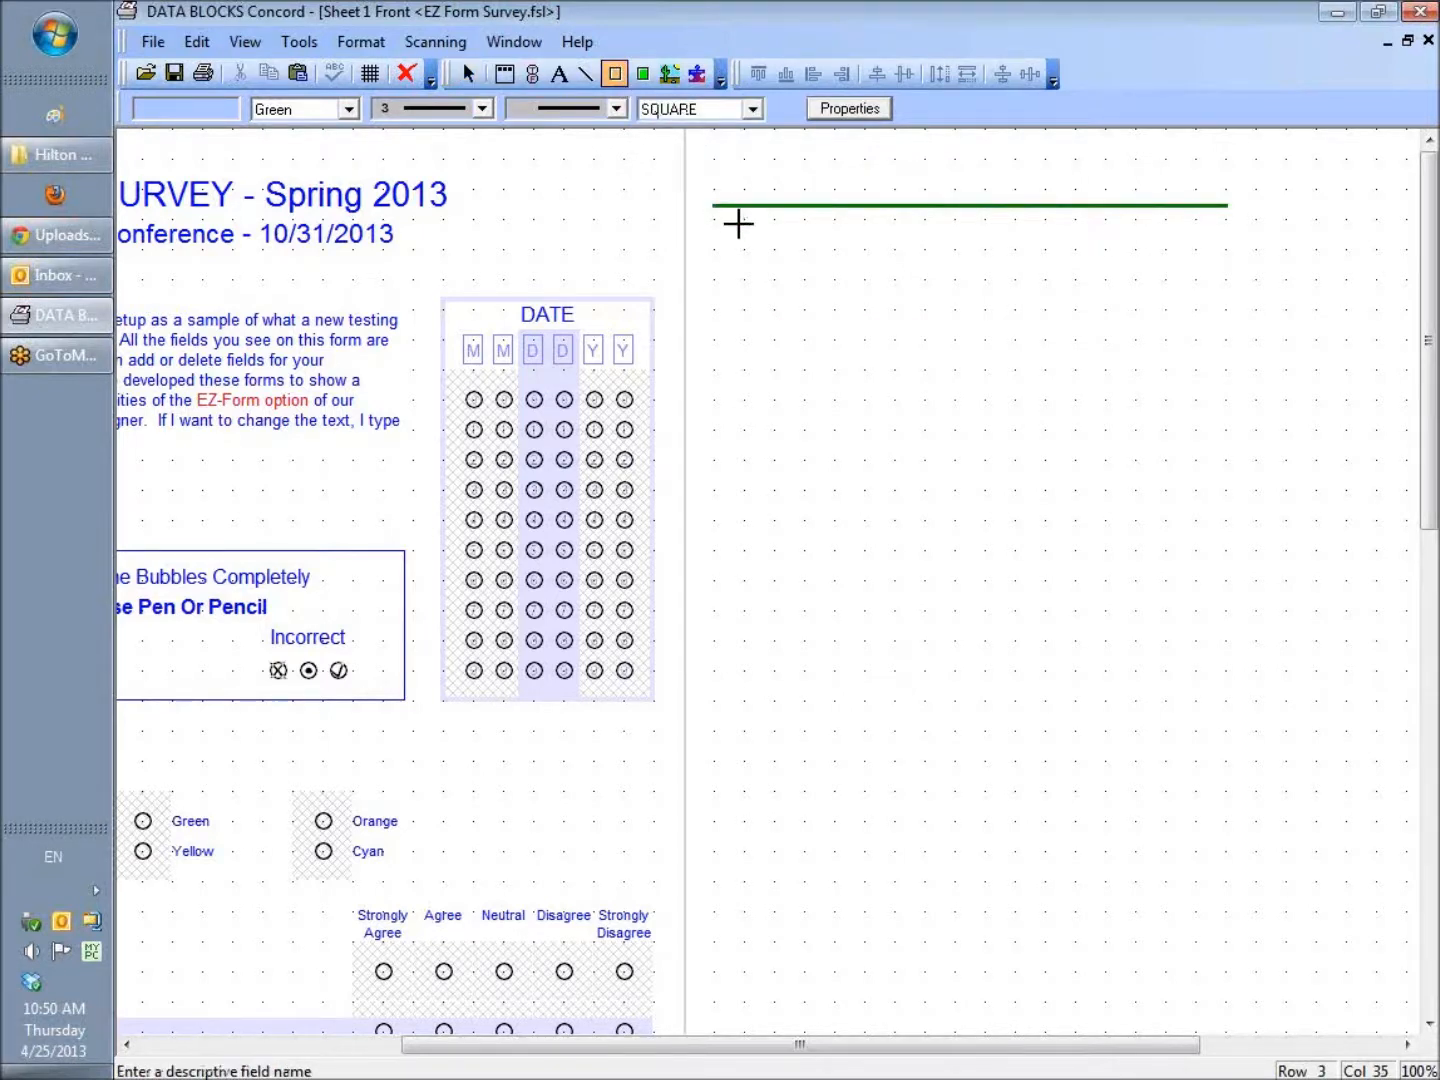
mouse_move(743, 249)
left_mouse_down()
mouse_move(759, 335)
mouse_move(866, 366)
mouse_move(1020, 371)
left_mouse_up()
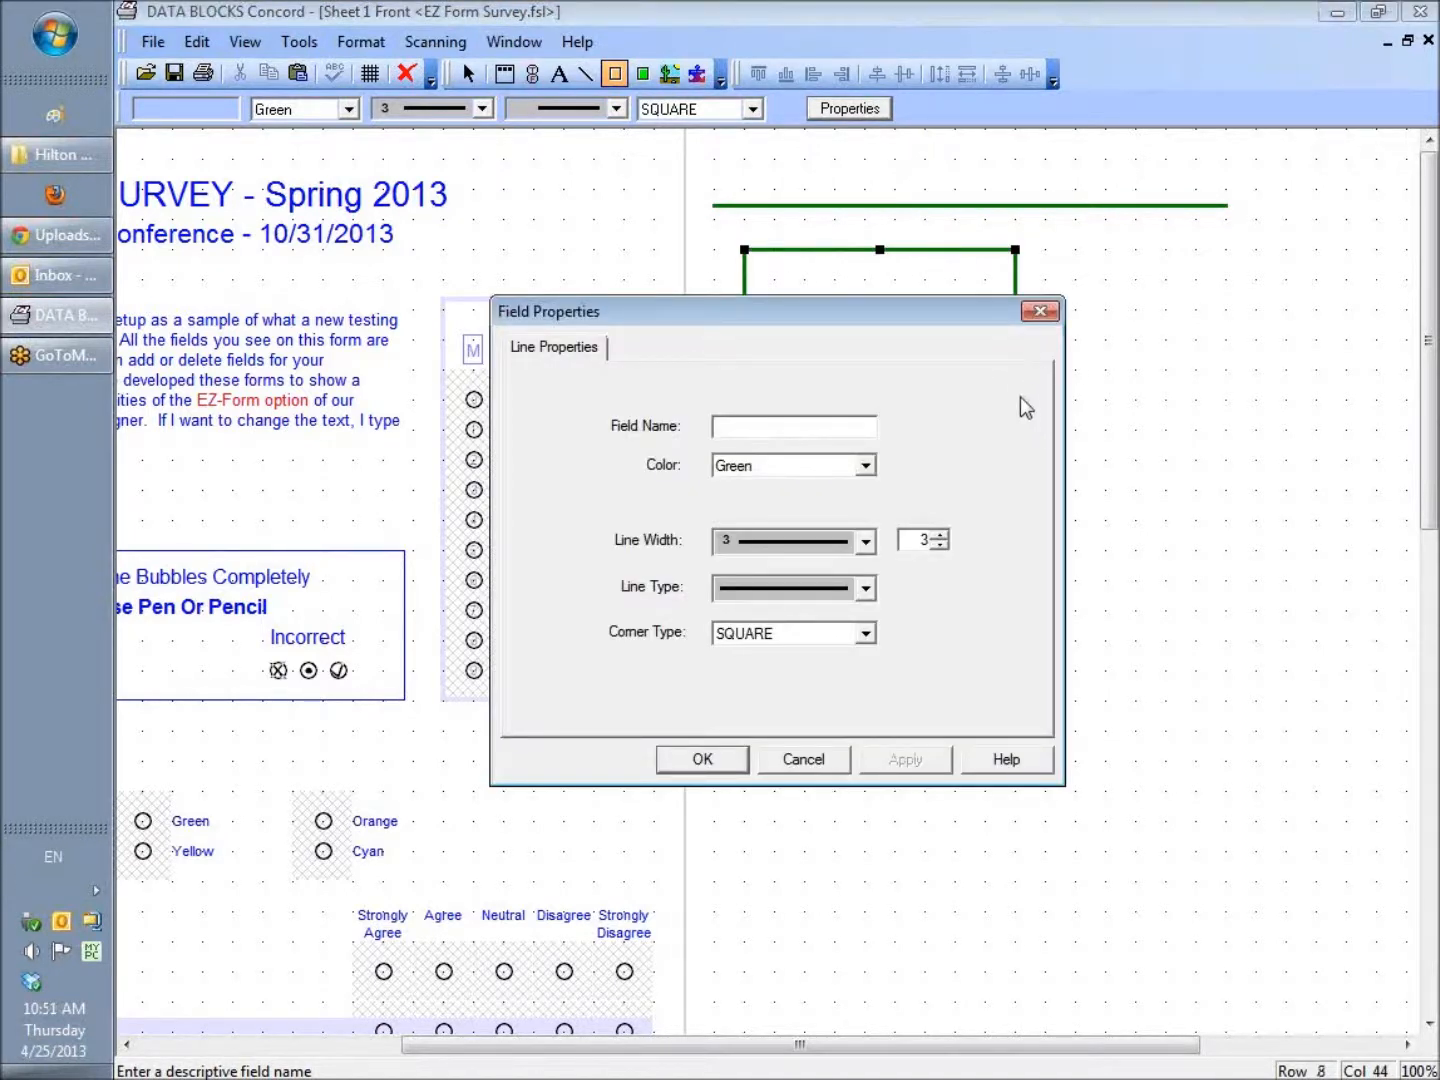
left_click_drag(933, 316, 980, 449)
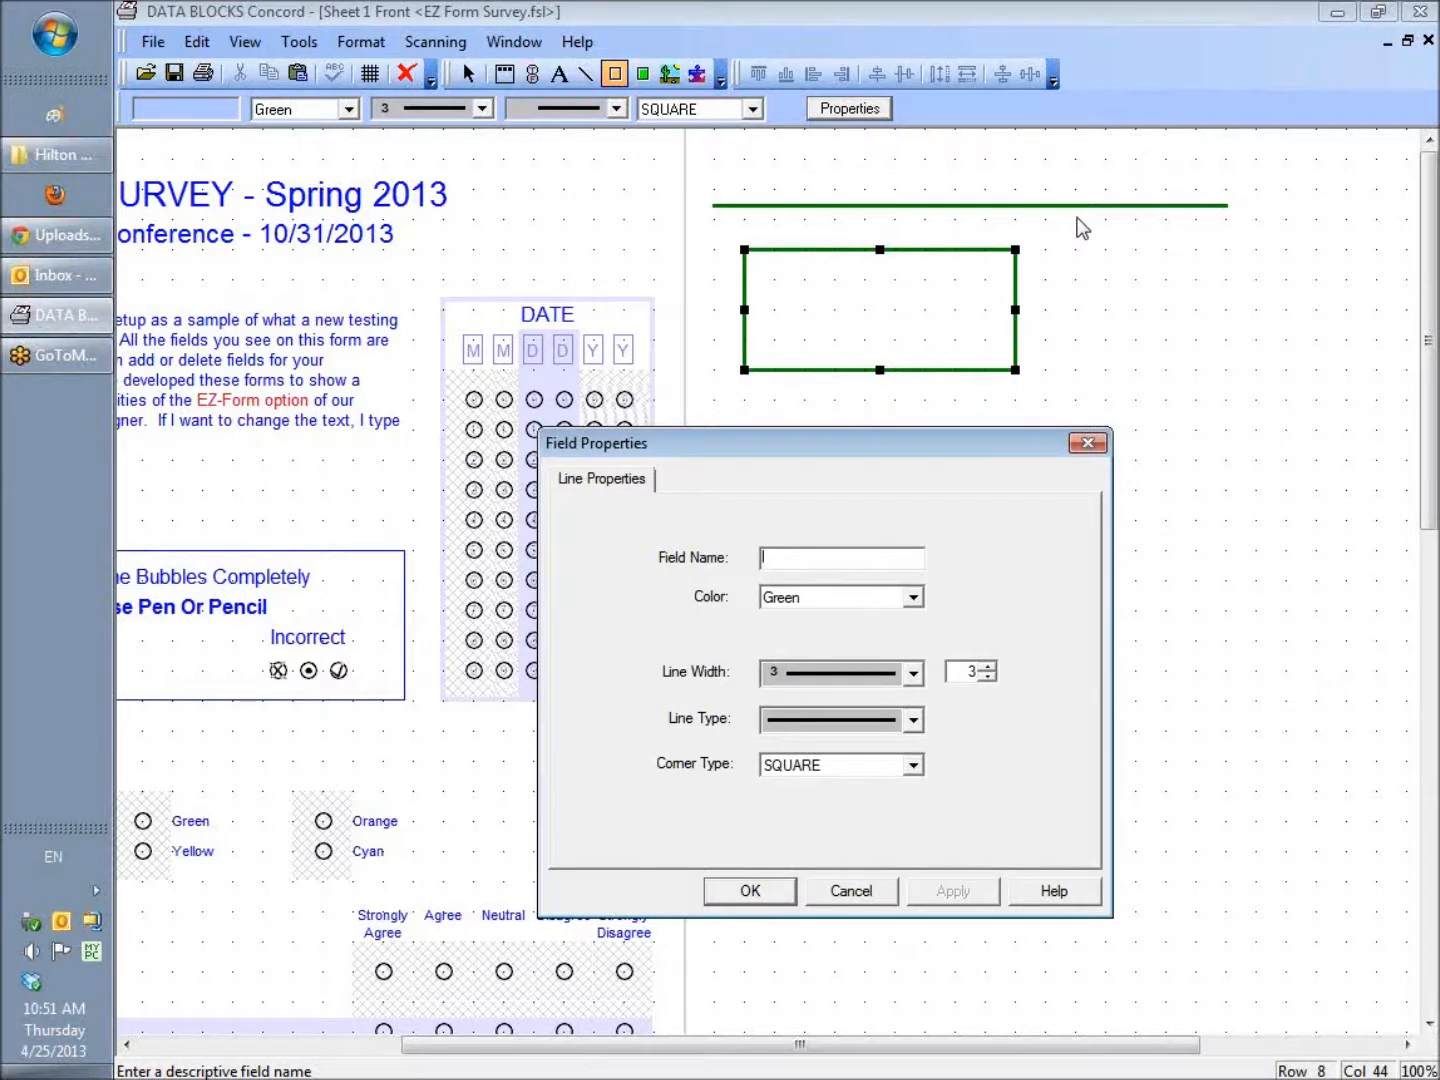
left_click(914, 673)
left_click(893, 698)
left_click(914, 767)
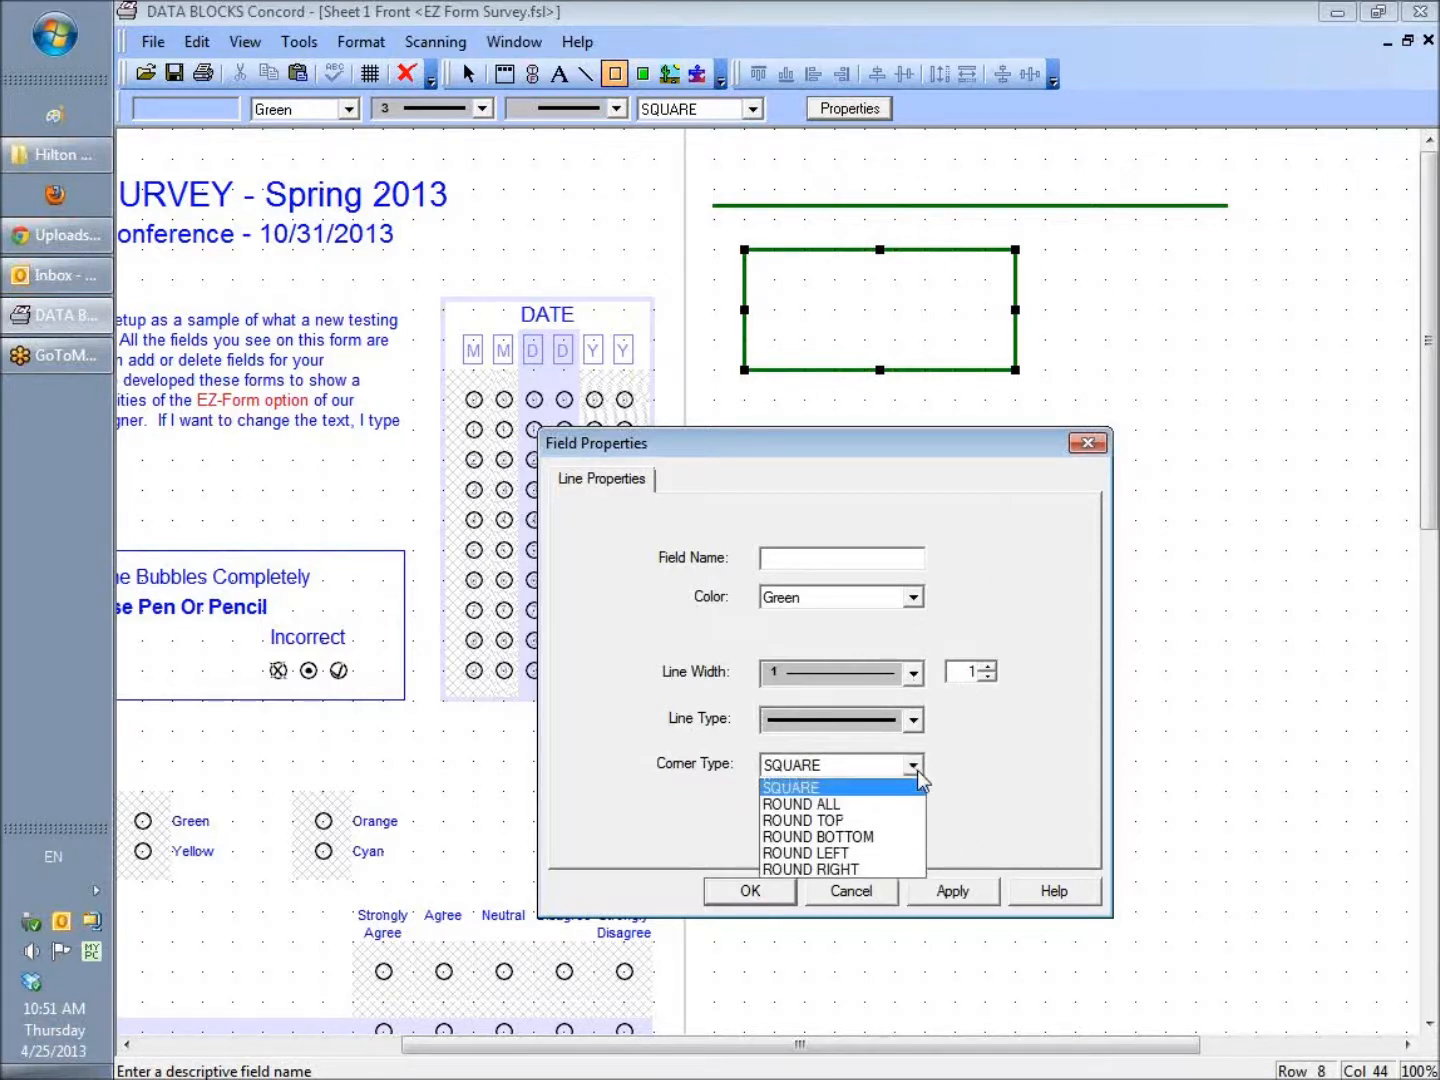
left_click(907, 828)
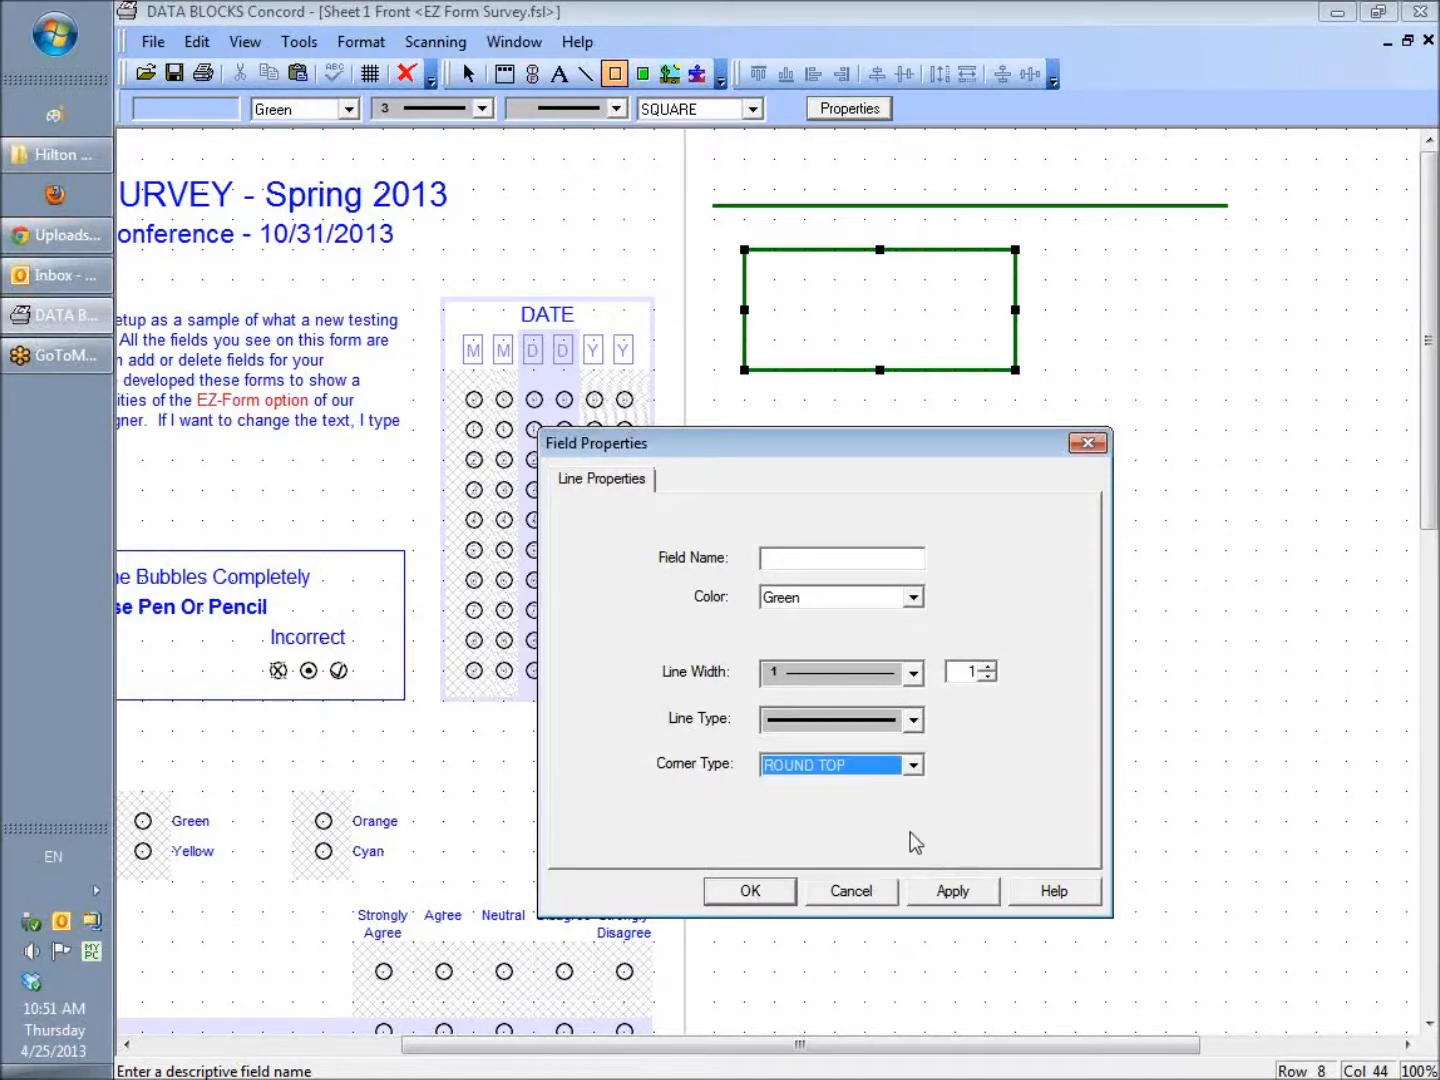
left_click(766, 892)
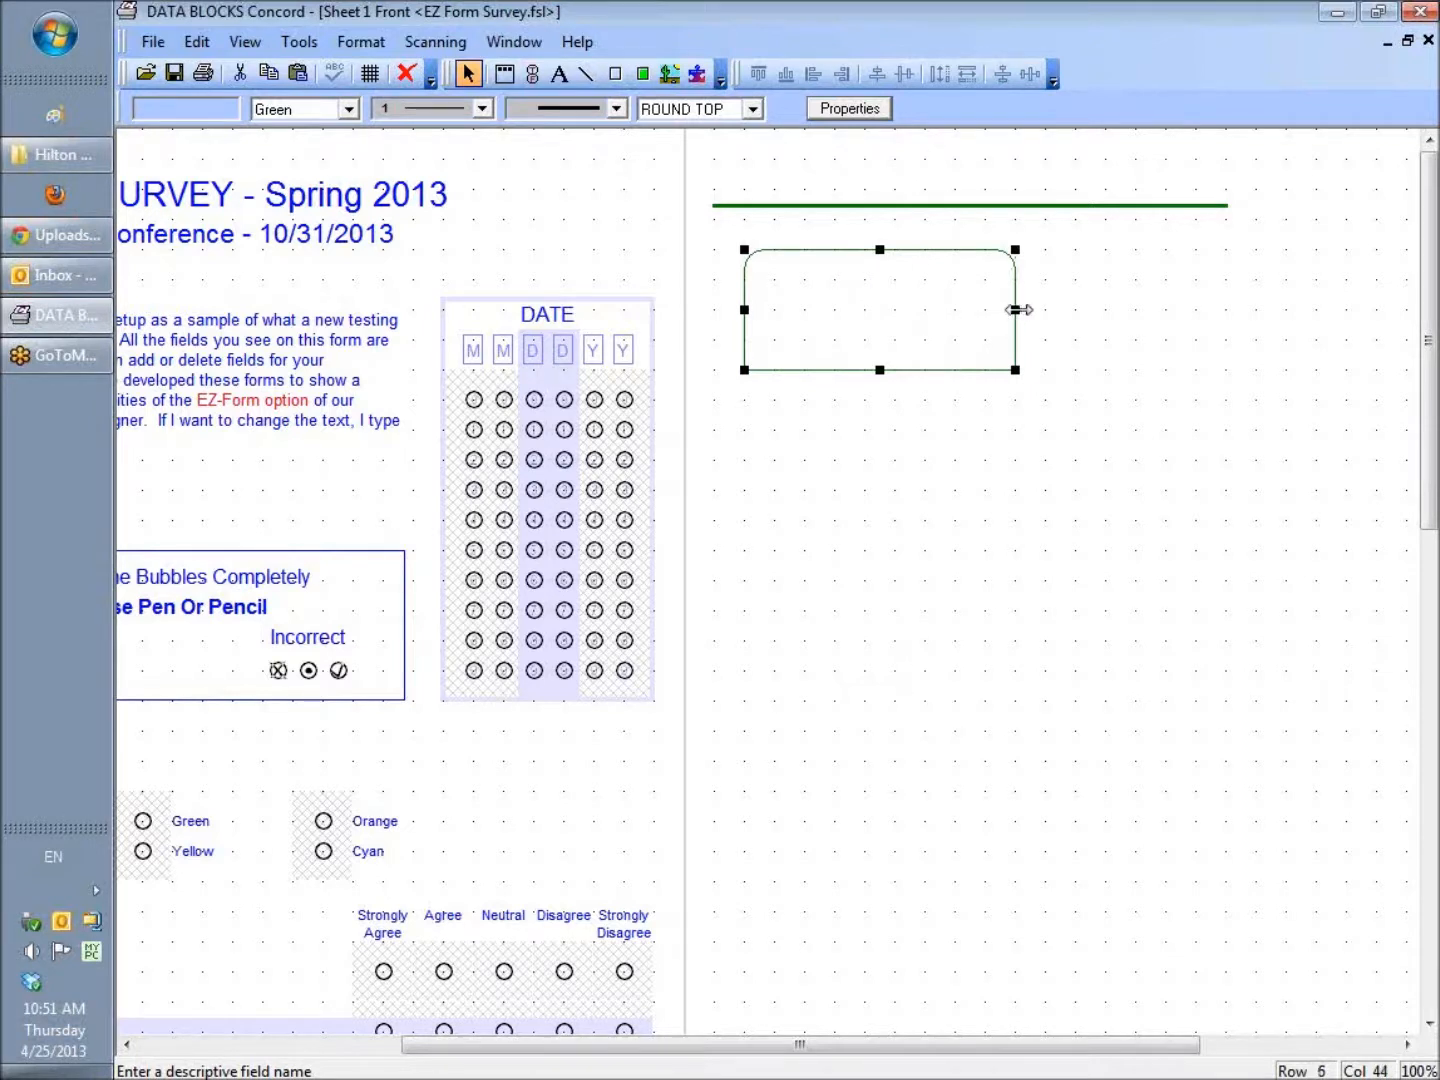
Enlarge the round-topped box by widening it and extending its bottom edge downward.
left_click_drag(1018, 311, 1135, 319)
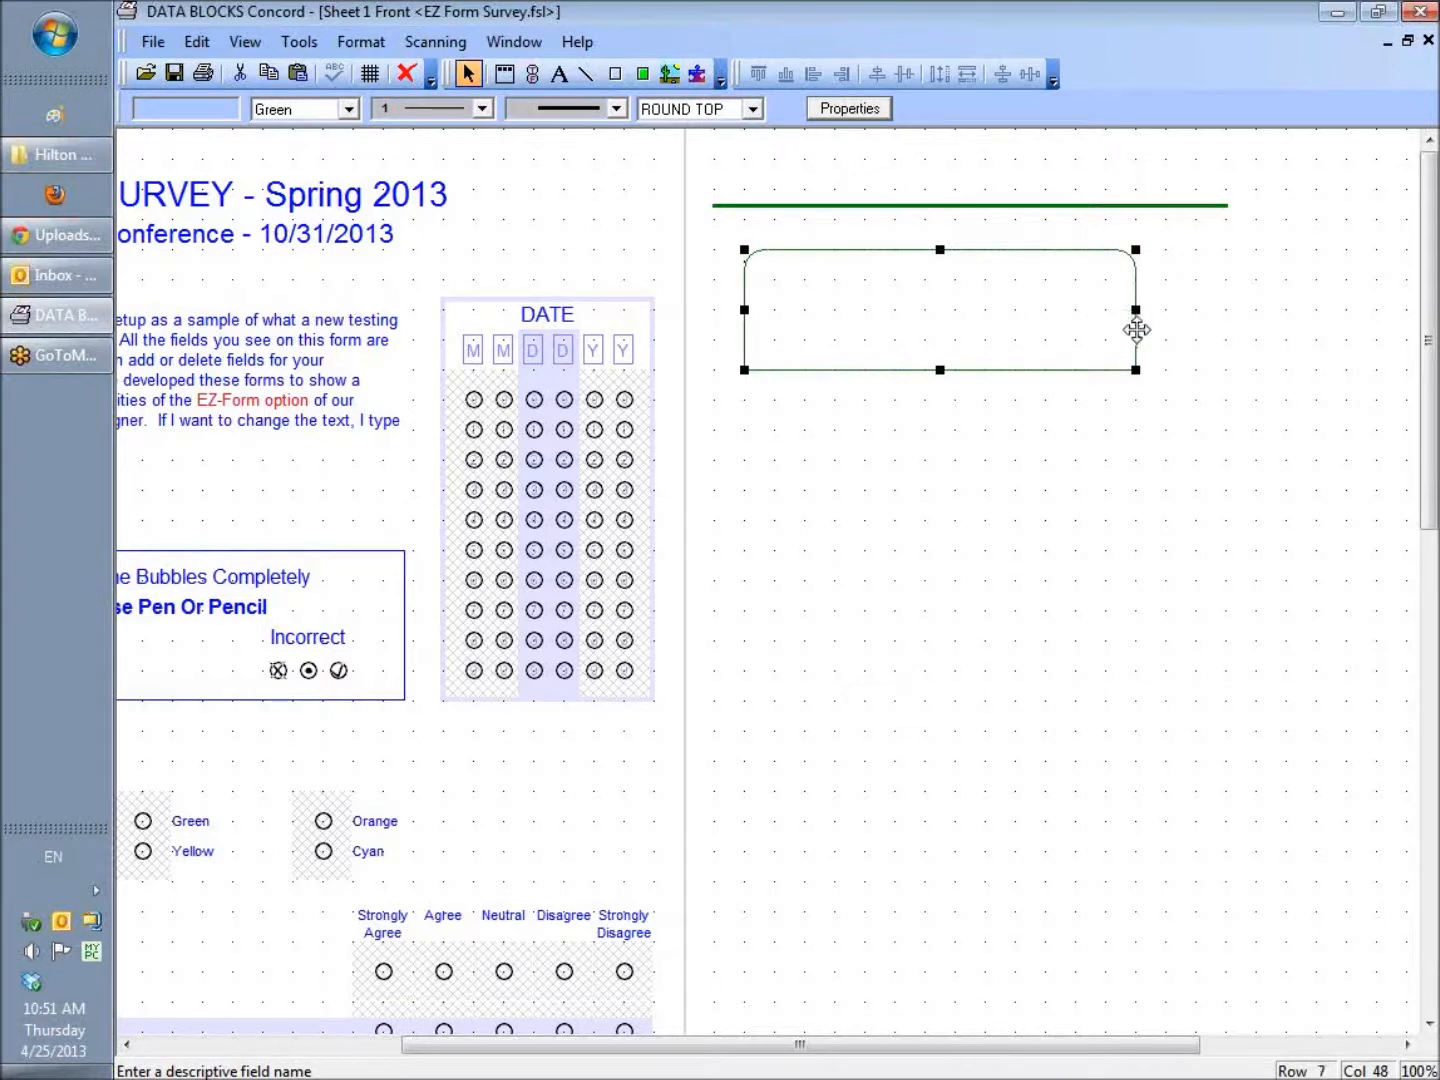
left_click_drag(1135, 368, 1165, 455)
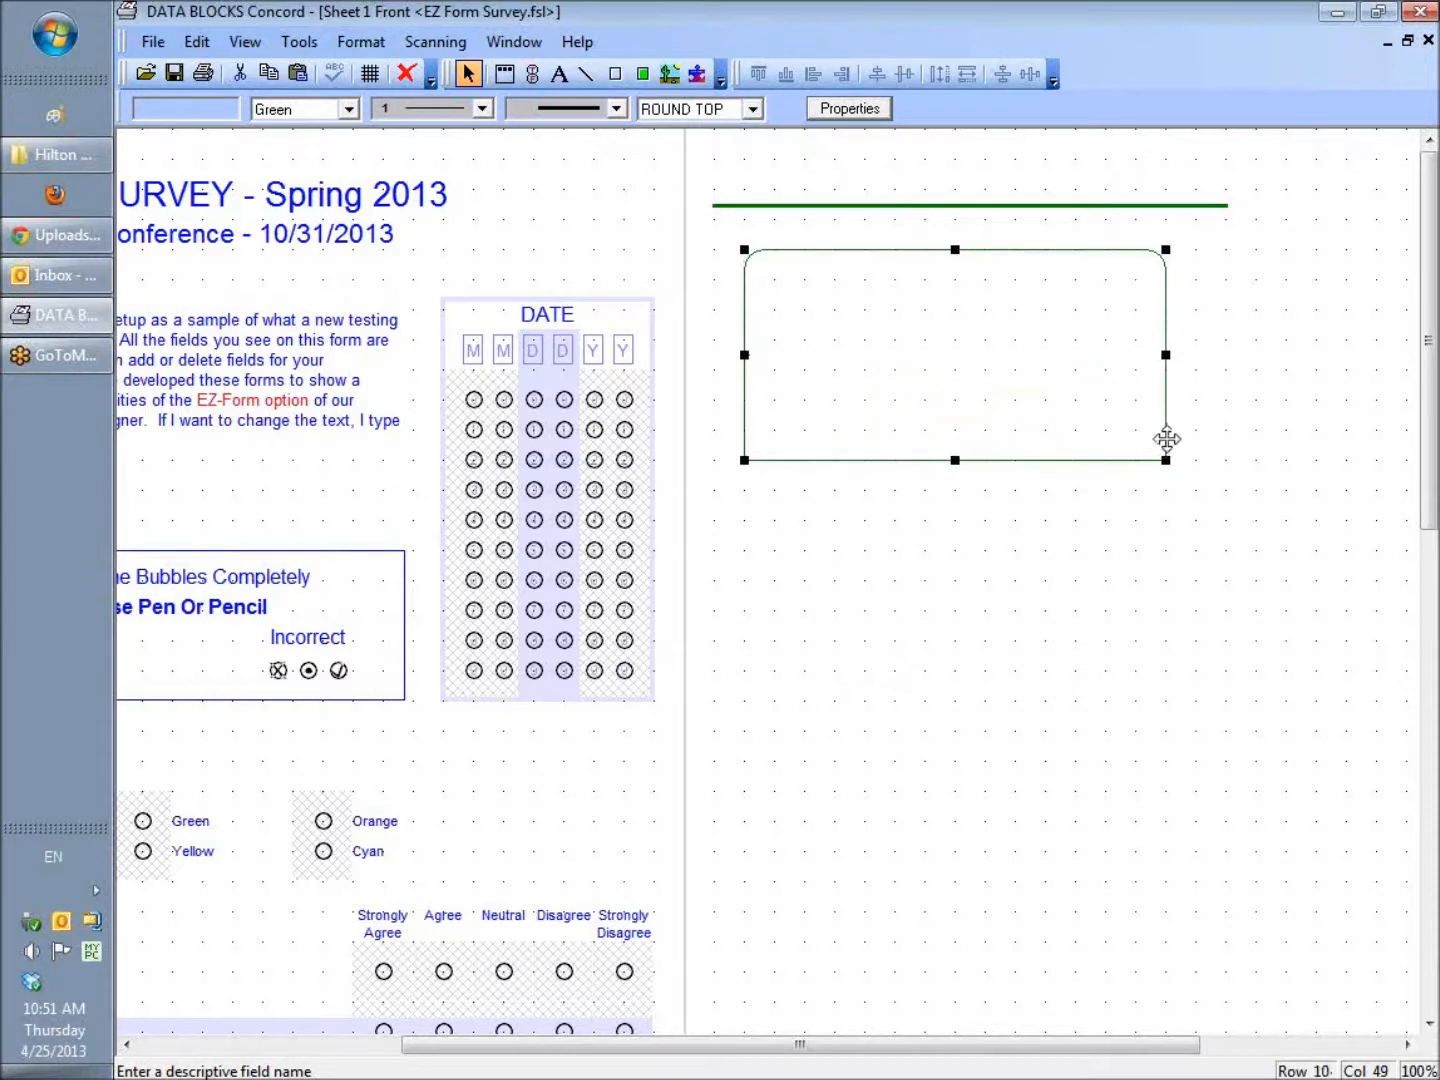
left_click_drag(957, 460, 949, 521)
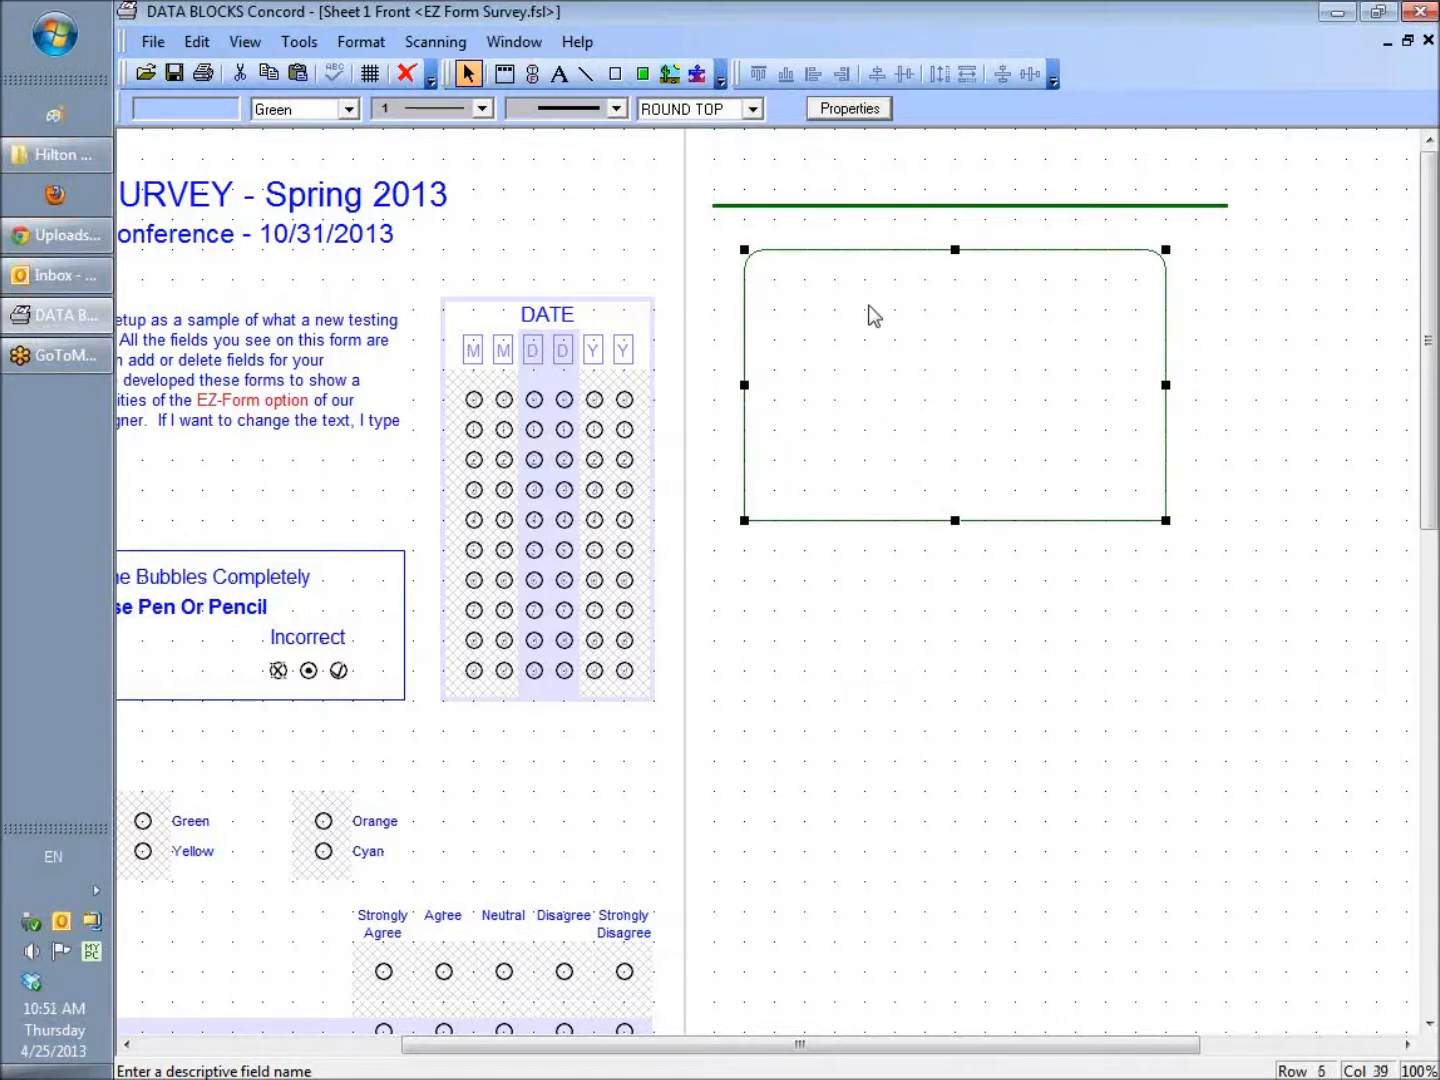
mouse_move(869, 247)
left_mouse_down()
mouse_move(869, 296)
mouse_move(867, 251)
left_mouse_up()
Add a Gray 5% shade with SQUARE corners inside the round-topped box.
left_click(646, 72)
left_click_drag(774, 280, 1106, 490)
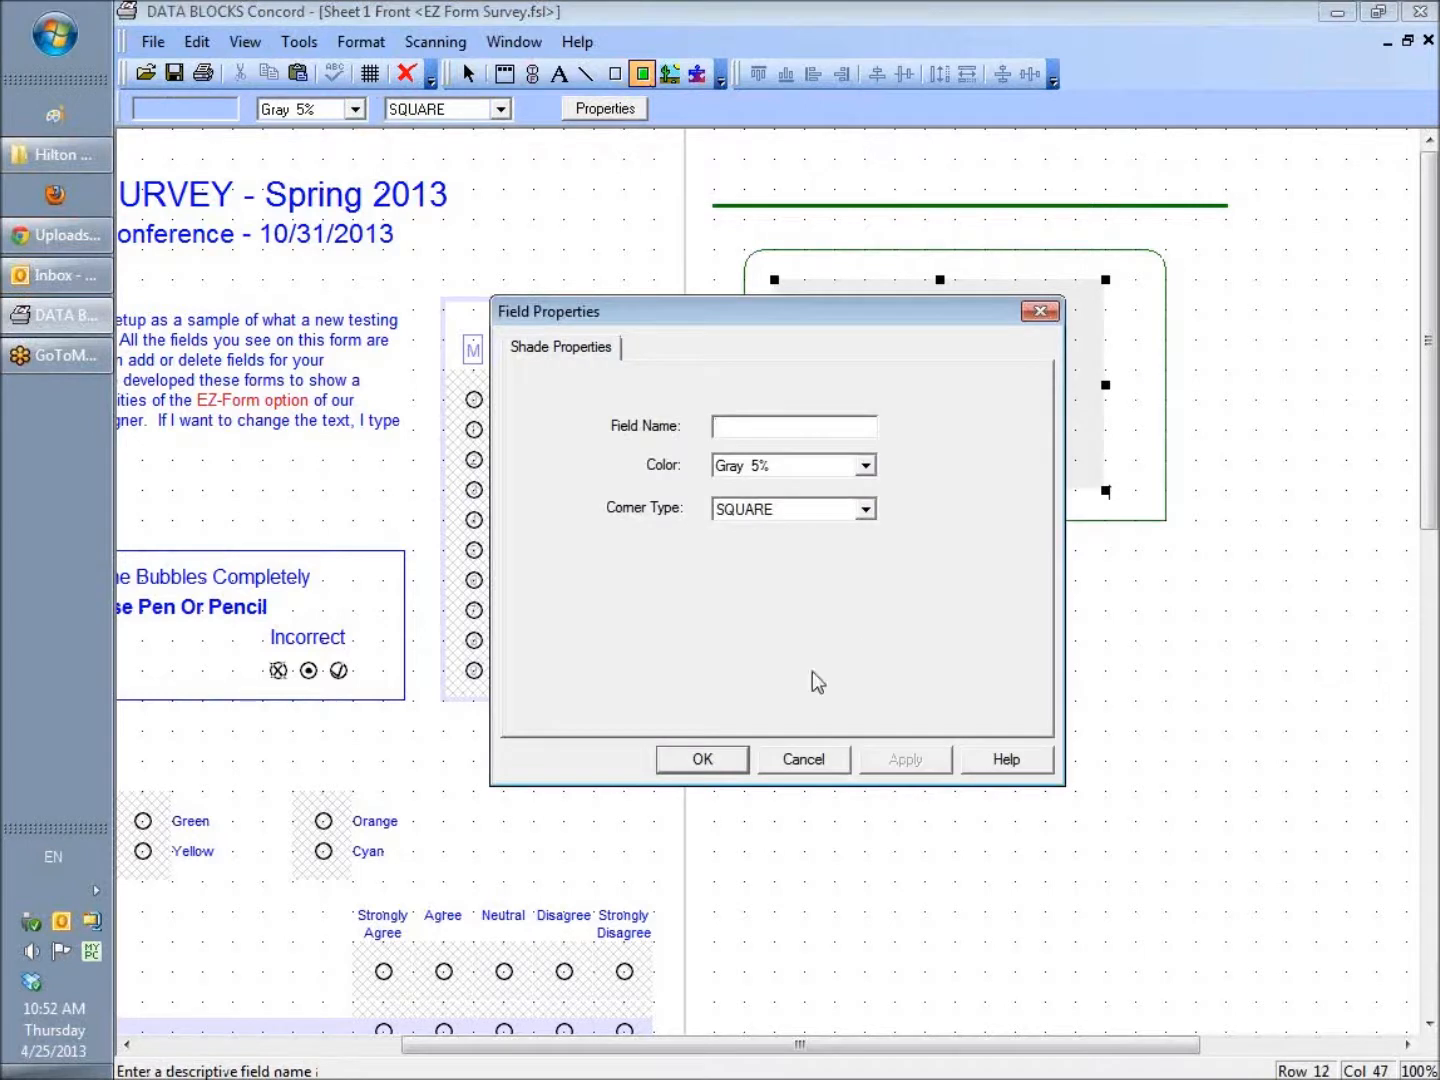
left_click(738, 762)
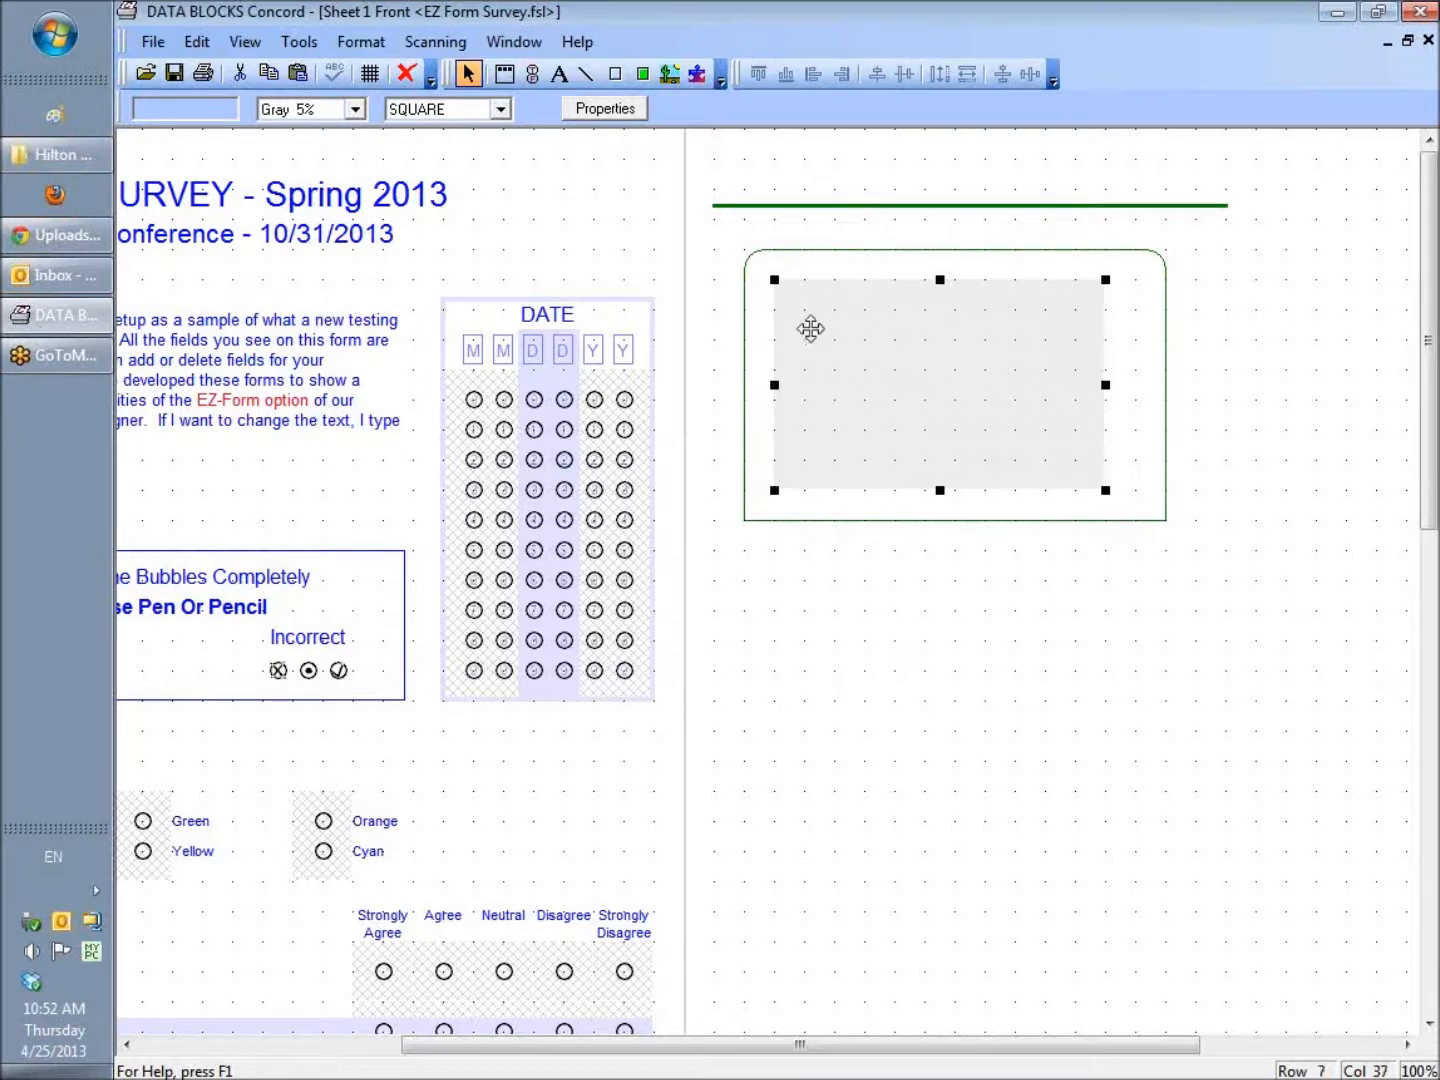
Place a new text field reading "Black" below the box, accepting its default field properties.
left_click(559, 74)
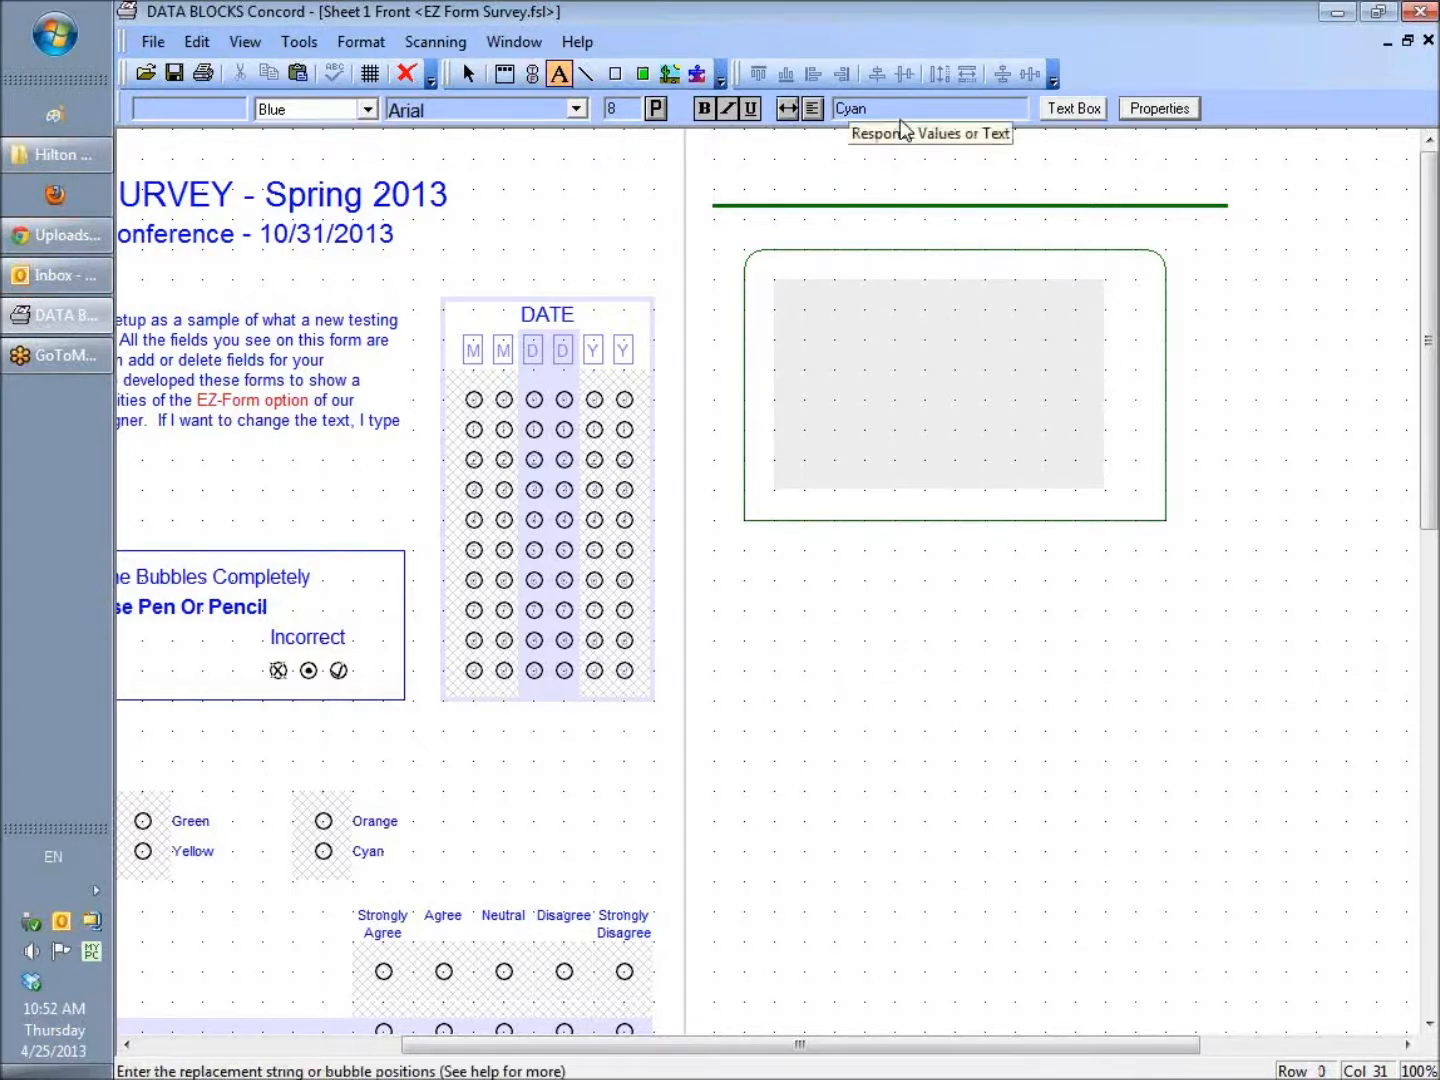
left_click_drag(903, 109, 806, 112)
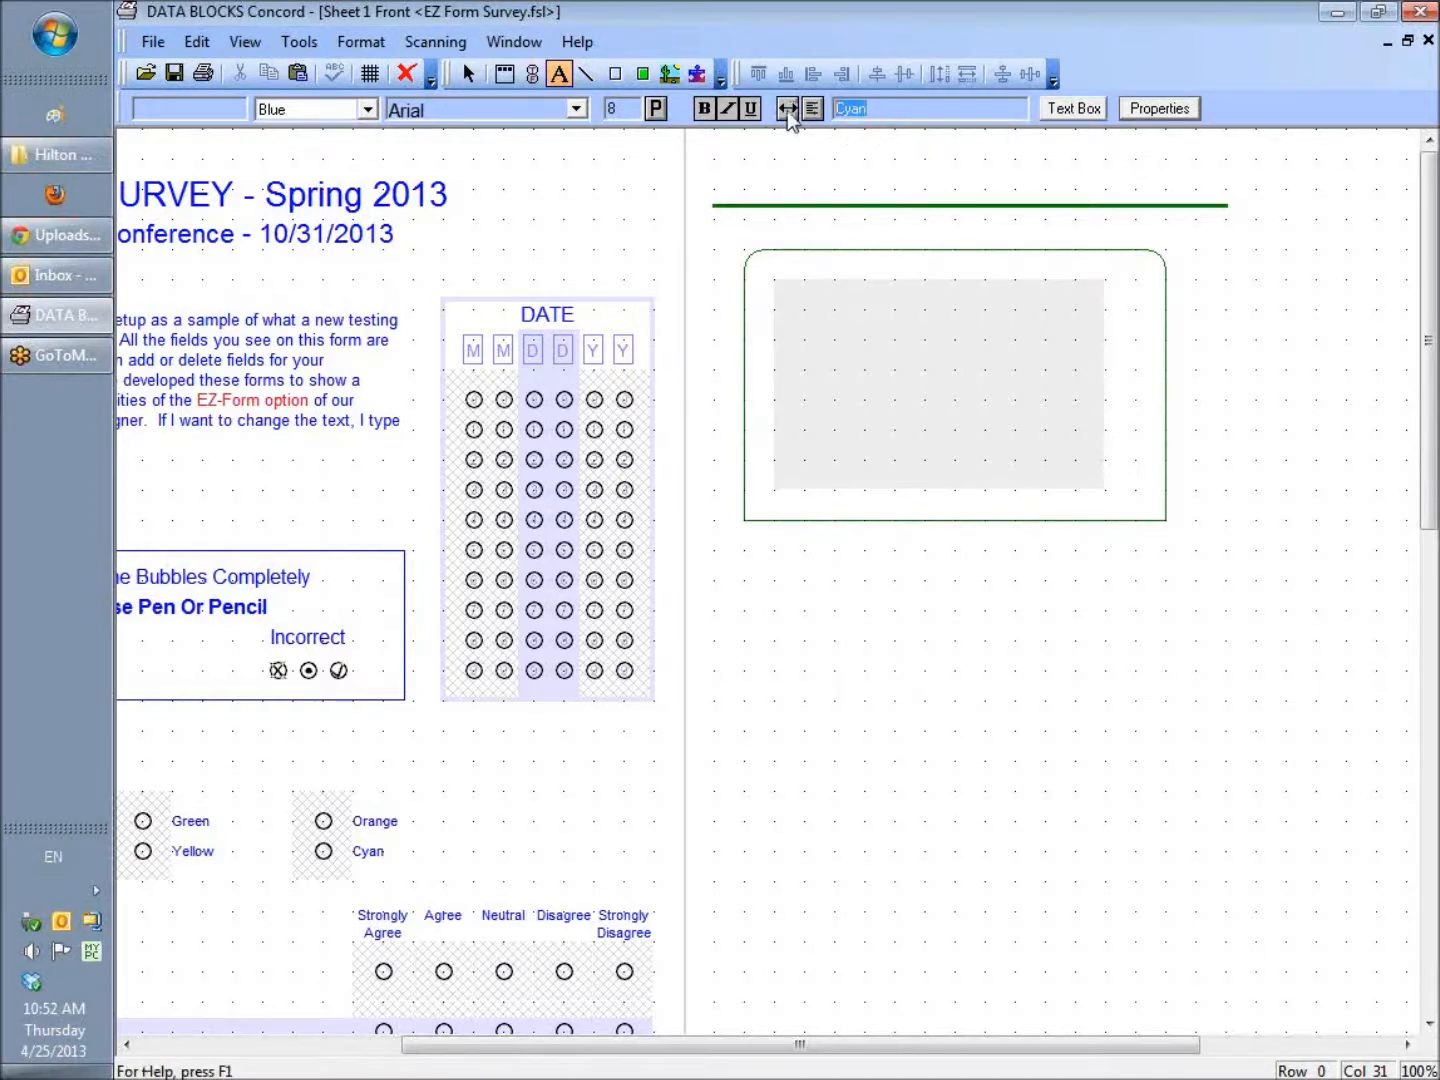
type("Bla")
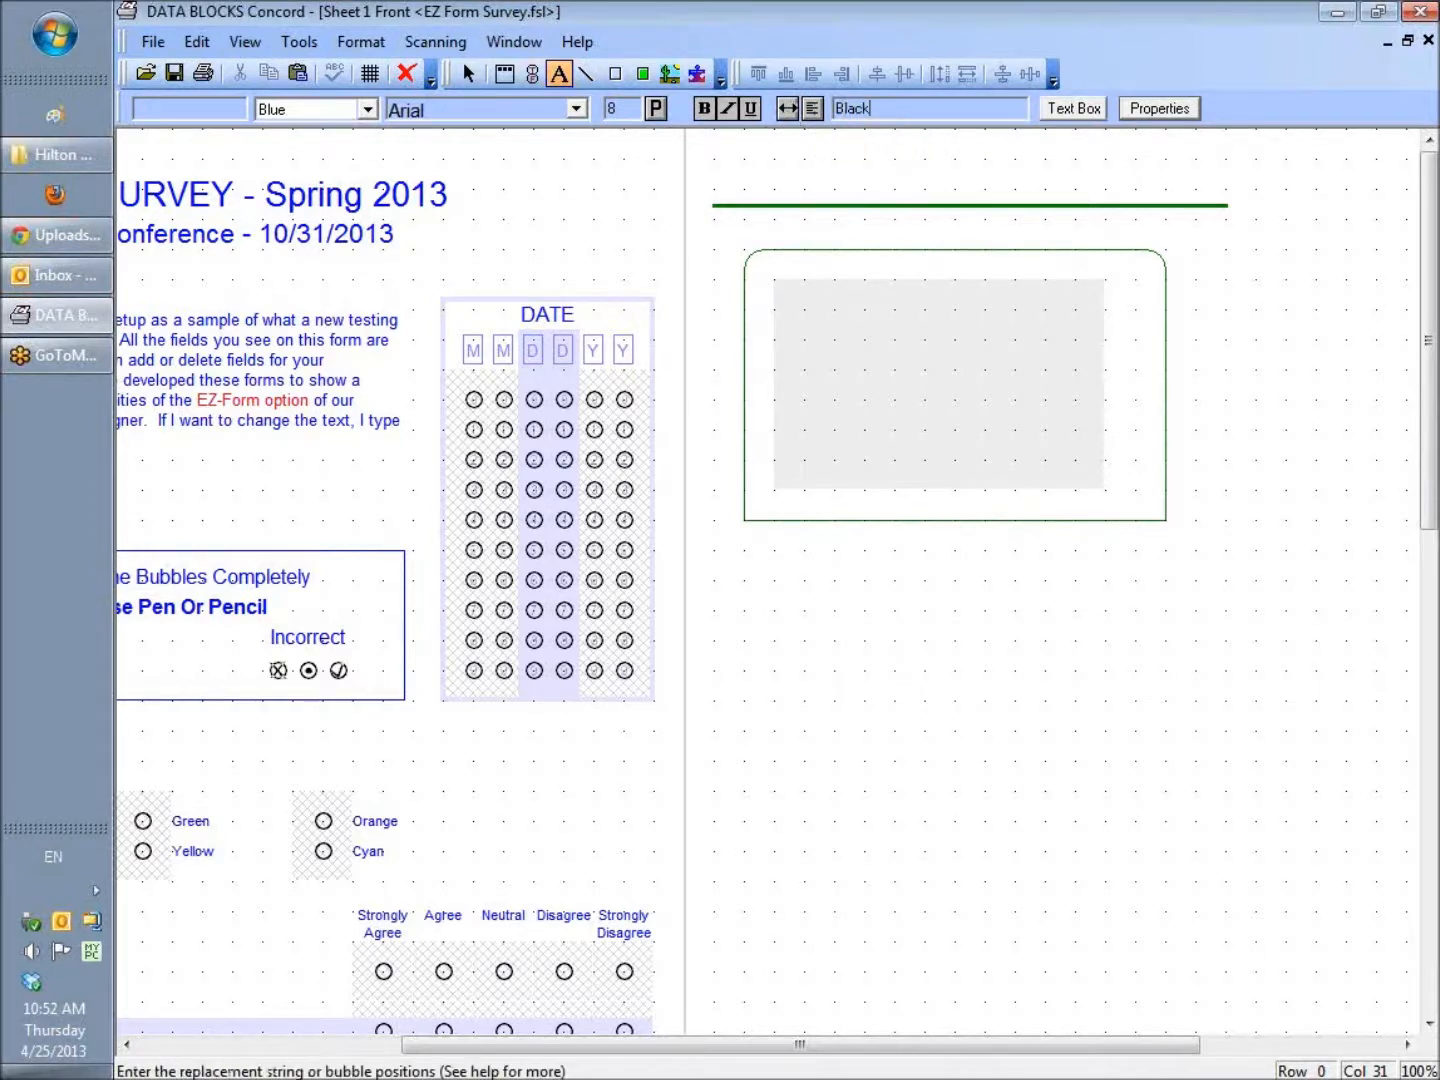
type("ck")
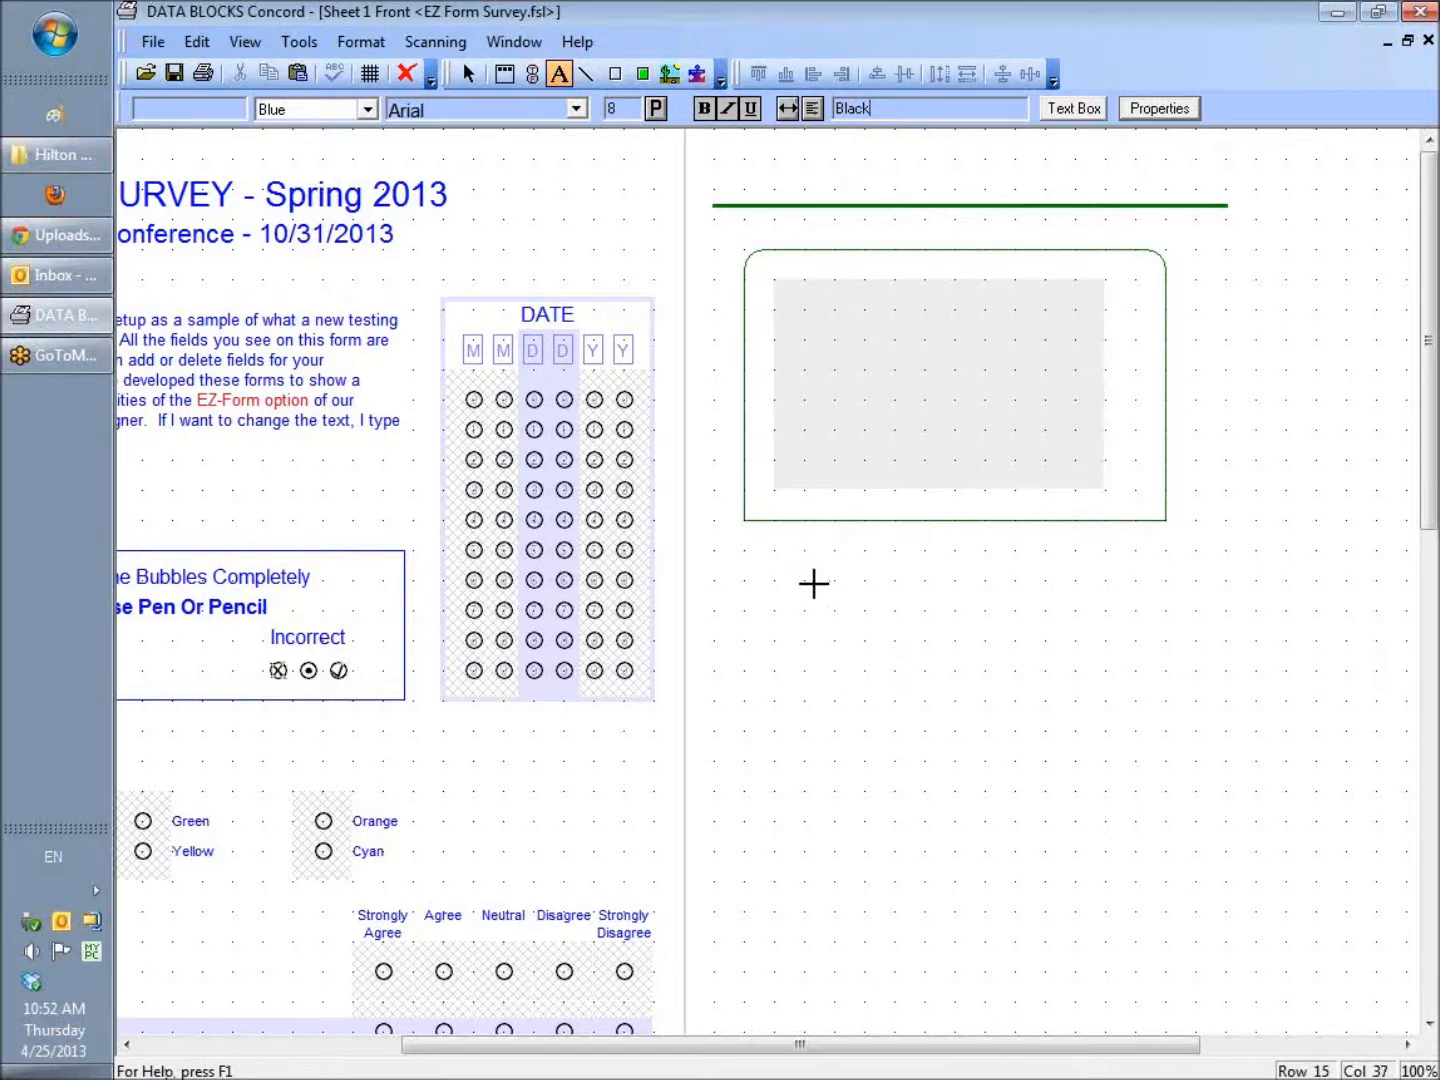
left_click_drag(825, 594, 920, 672)
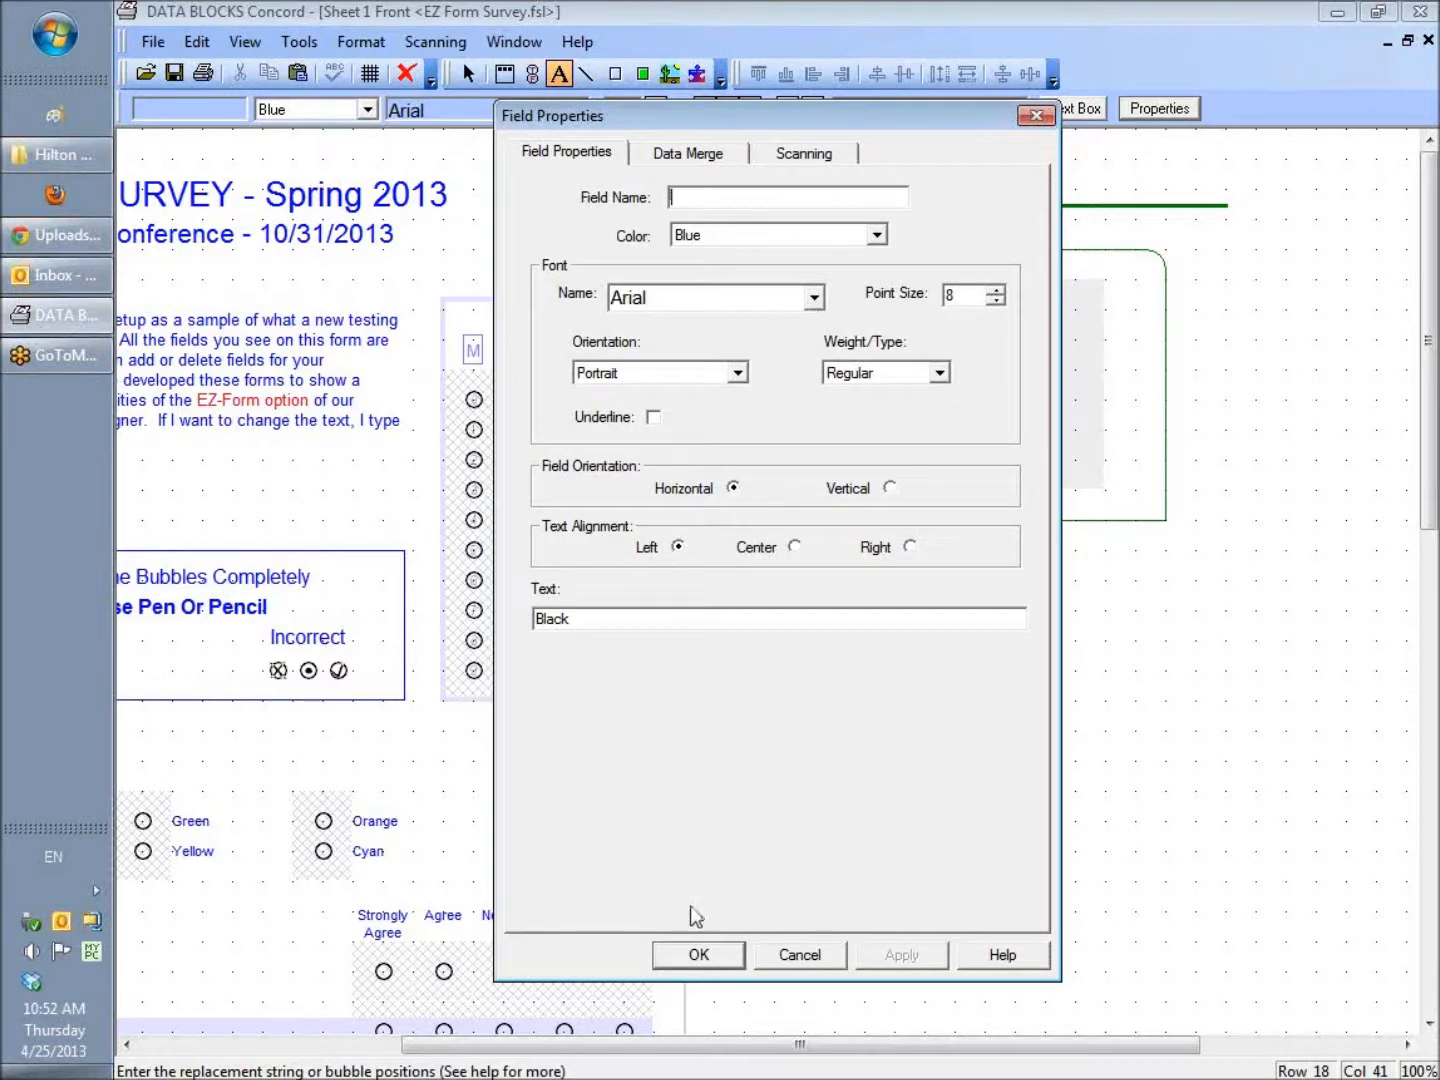
left_click(694, 955)
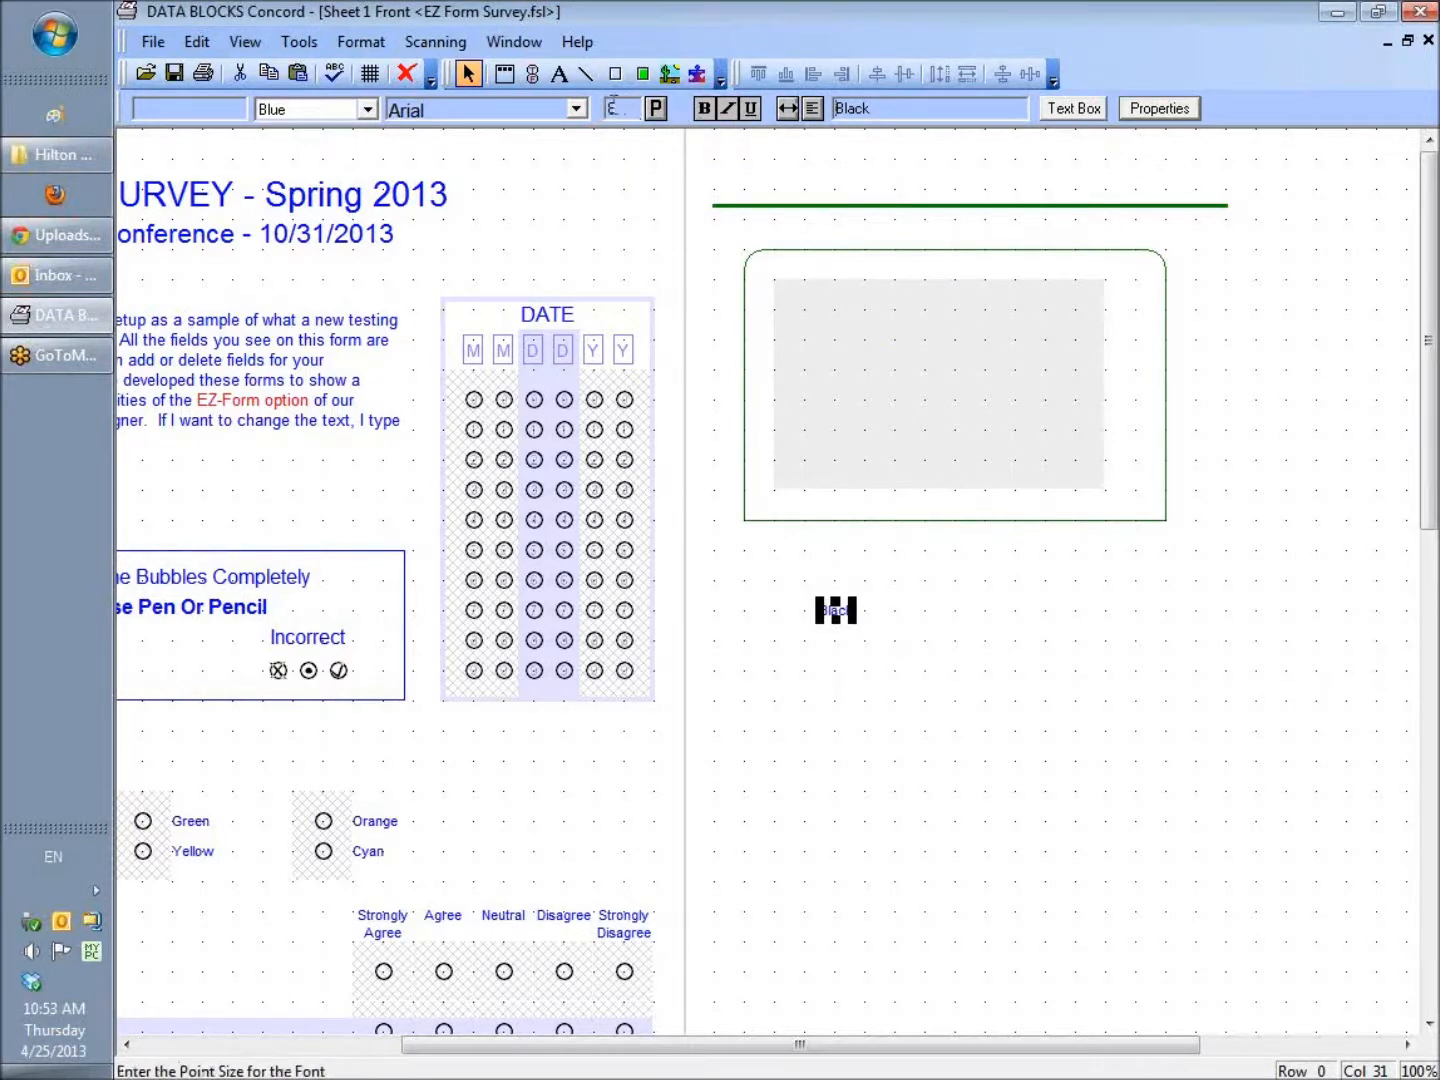
Set the "Black" text to 18 points and make it bold.
left_click(610, 109)
type("18")
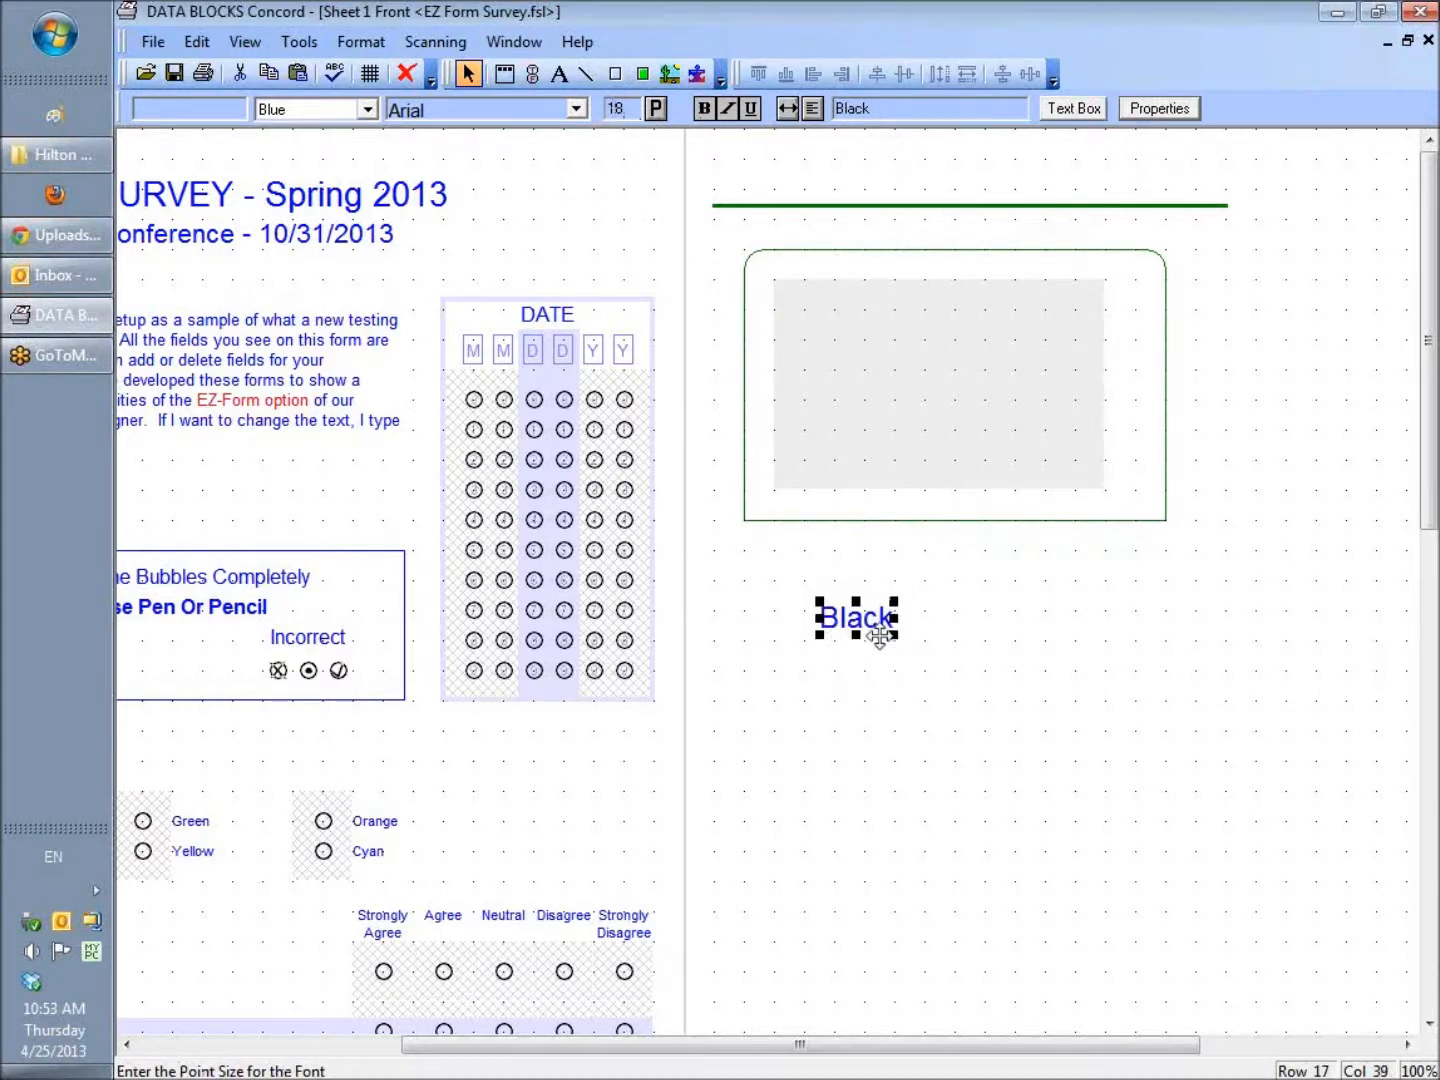
left_click(704, 109)
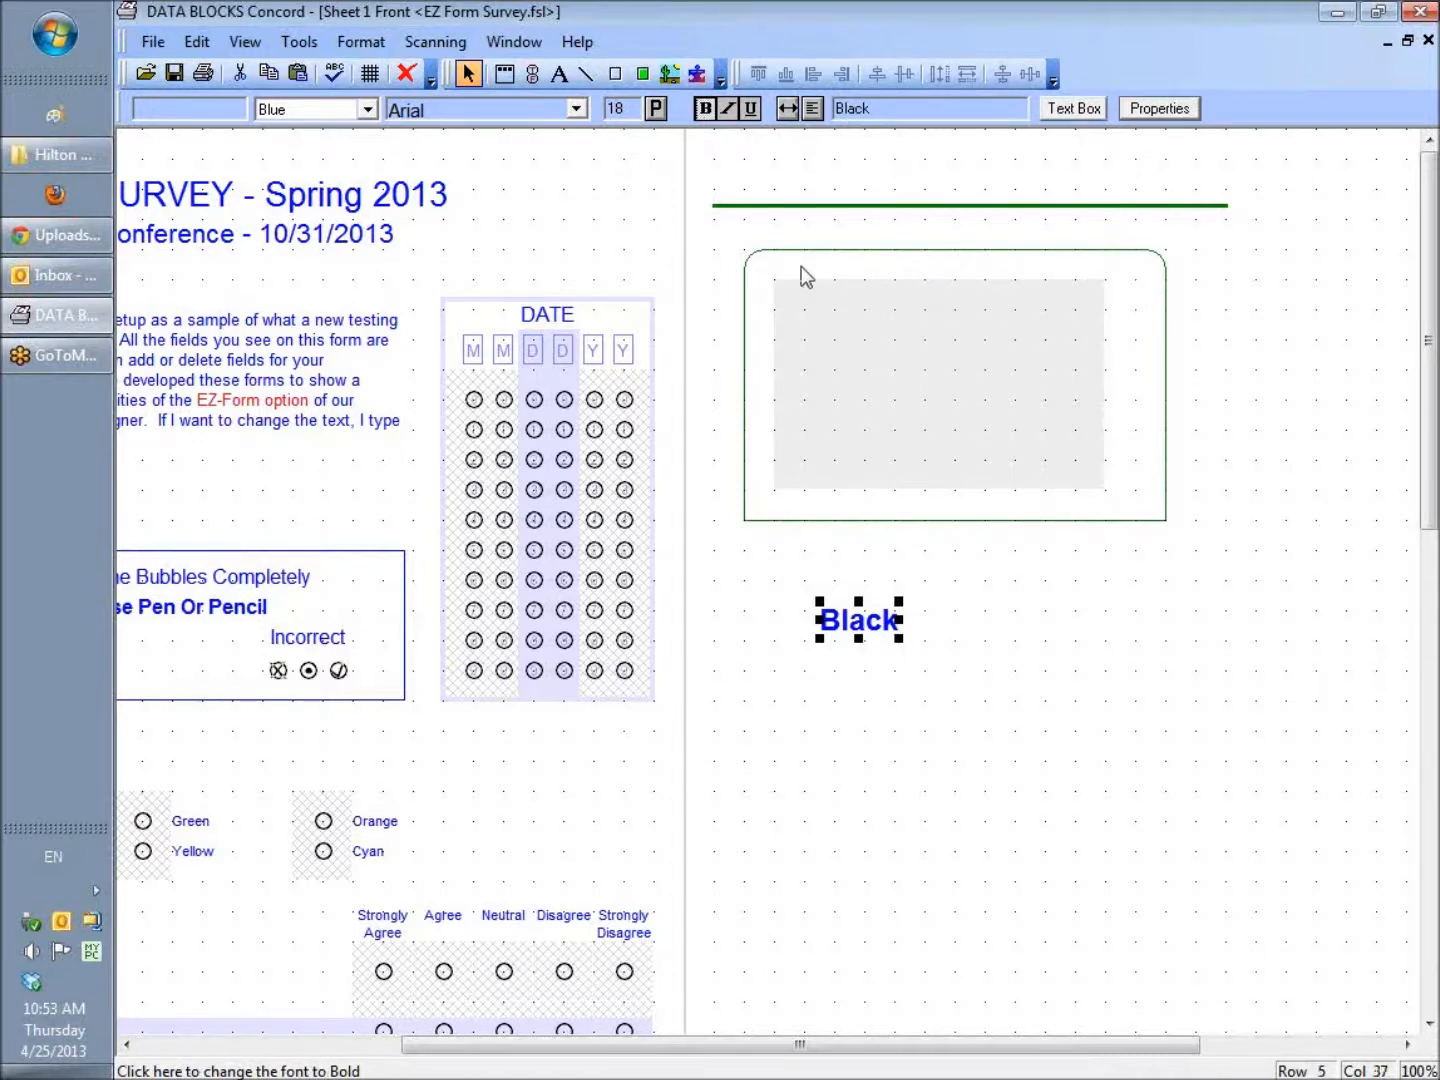
Place the BlkArrow.bmp graphic from the Images folder below the "Black" text, accepting its default field properties.
left_click(671, 76)
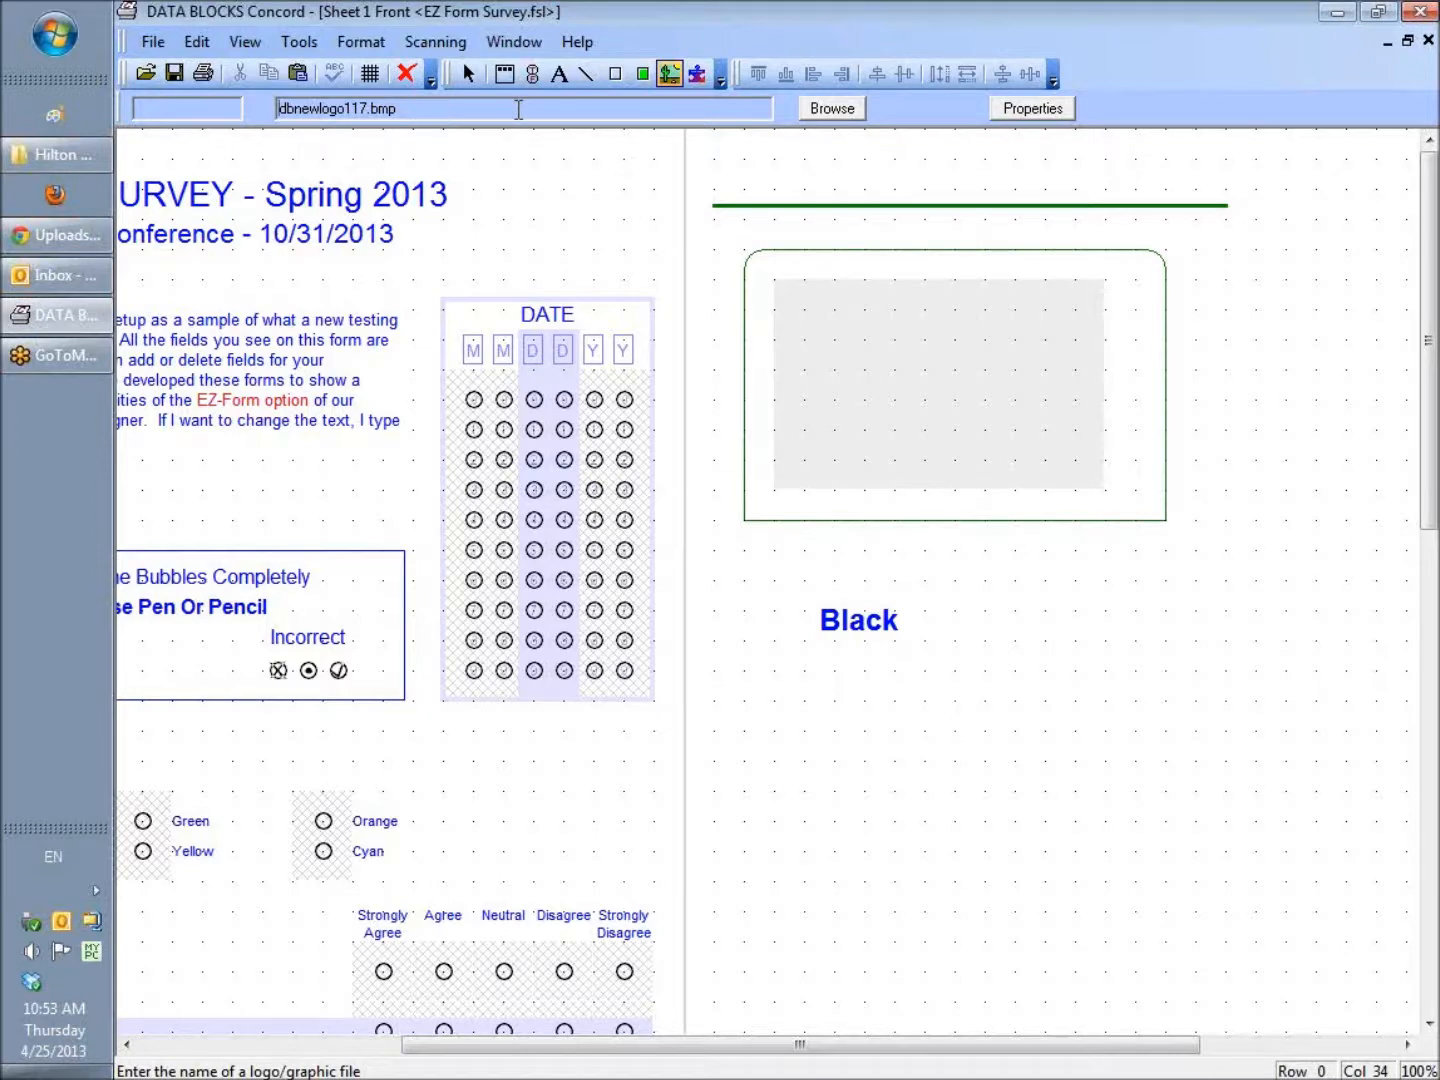
left_click(841, 113)
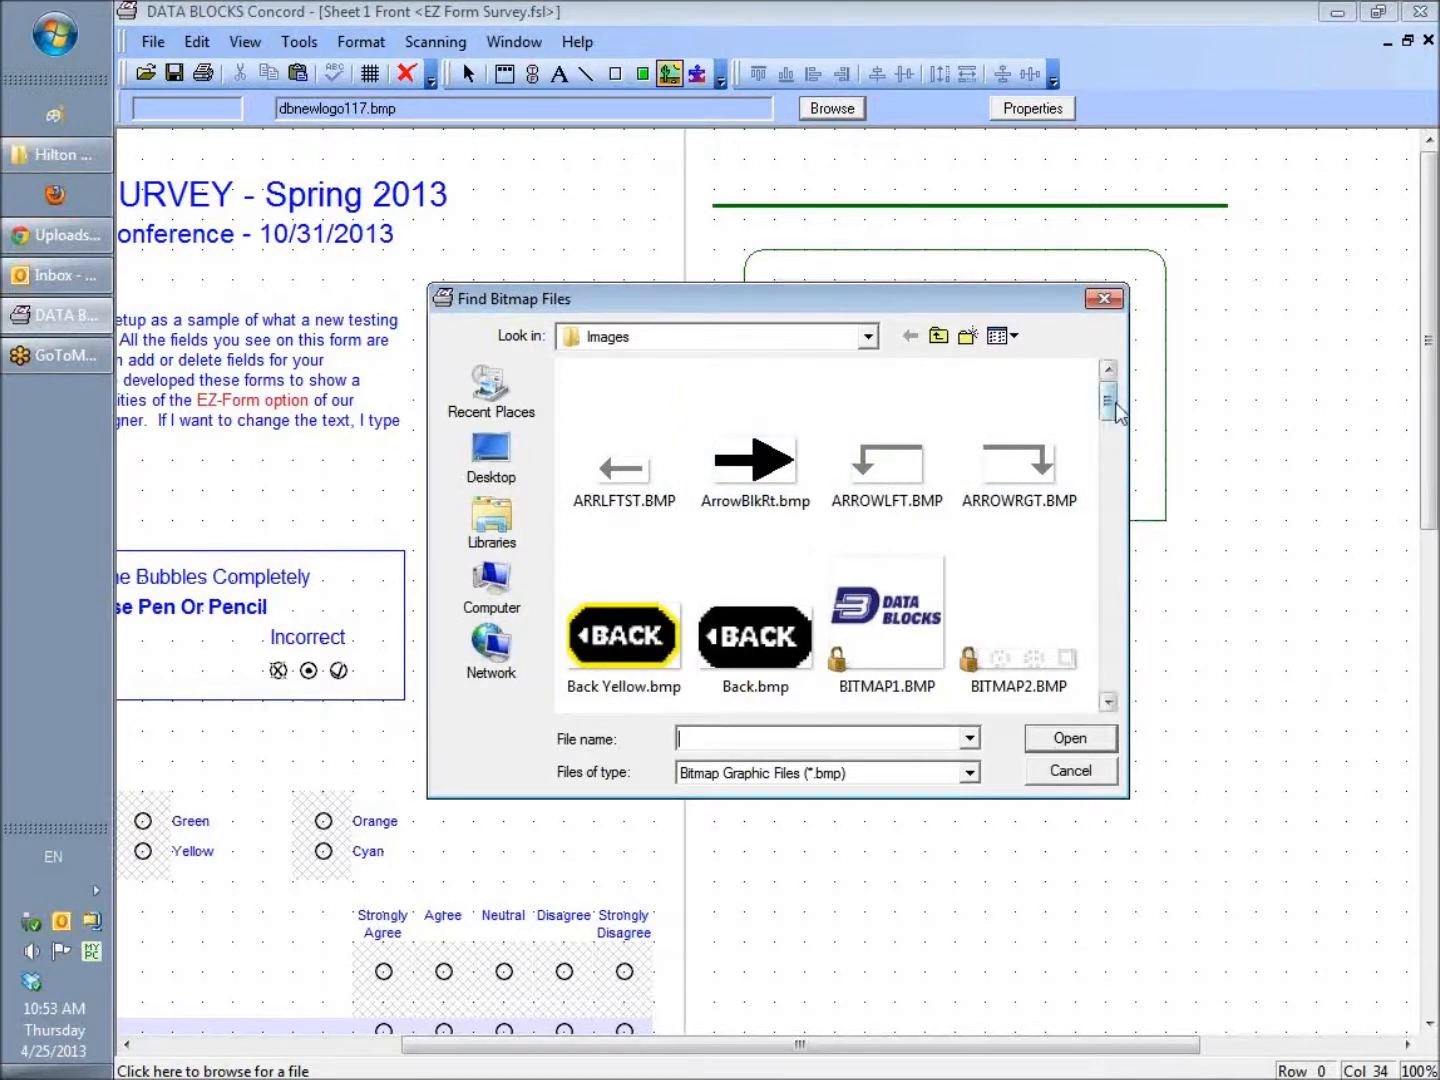
left_click(868, 337)
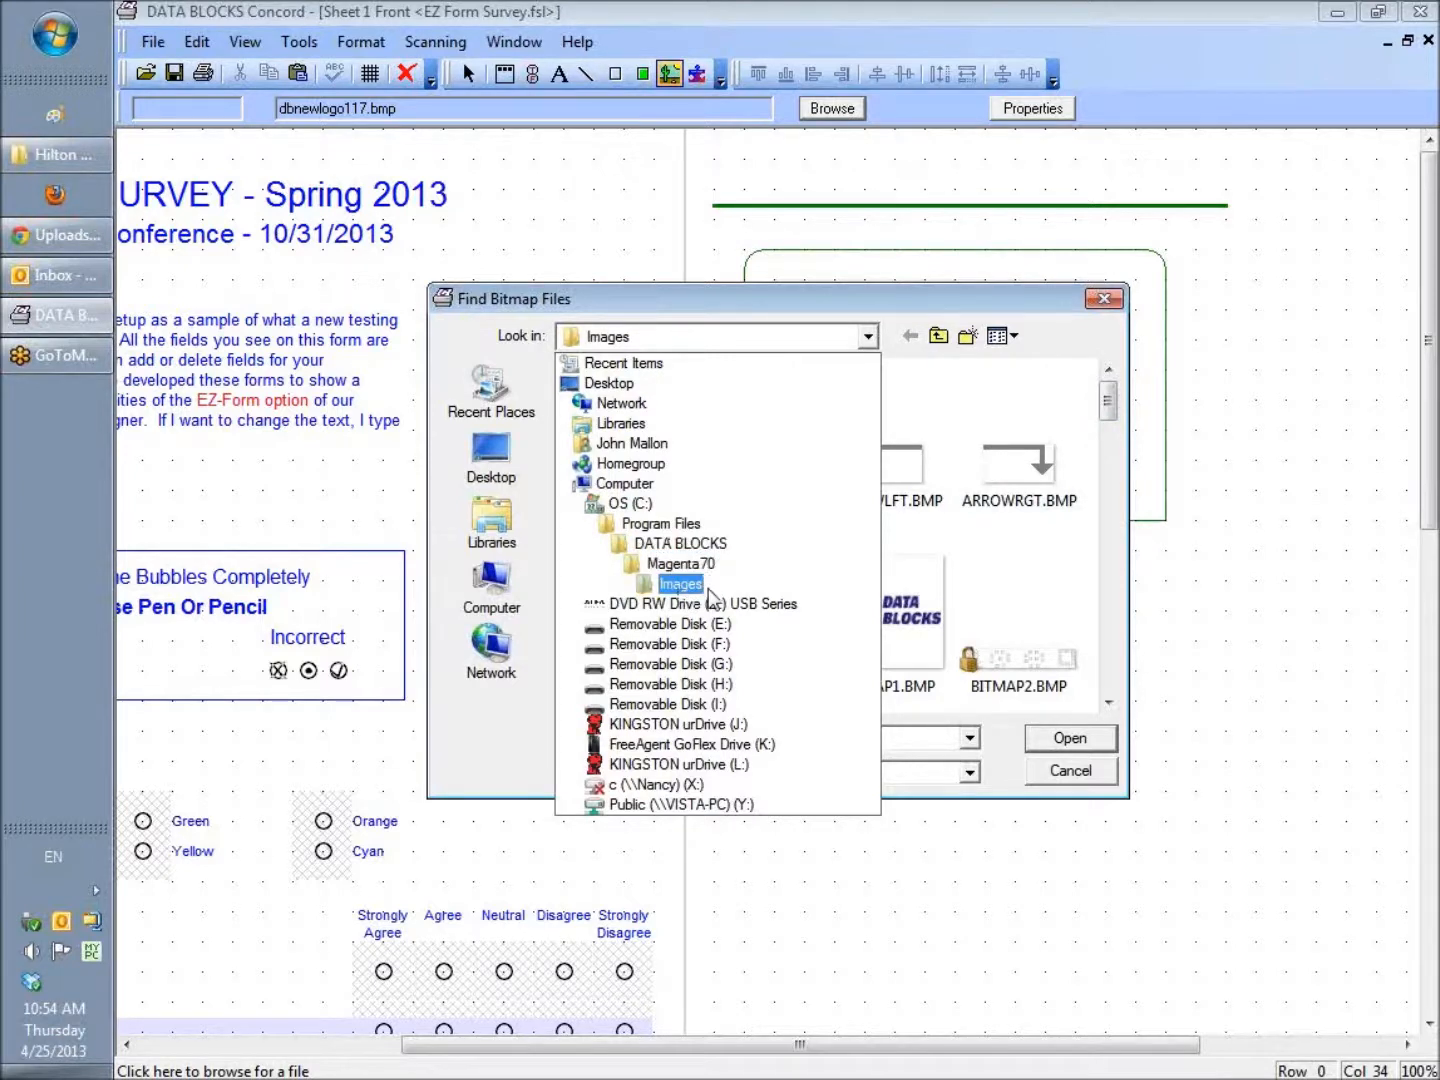
left_click(1104, 433)
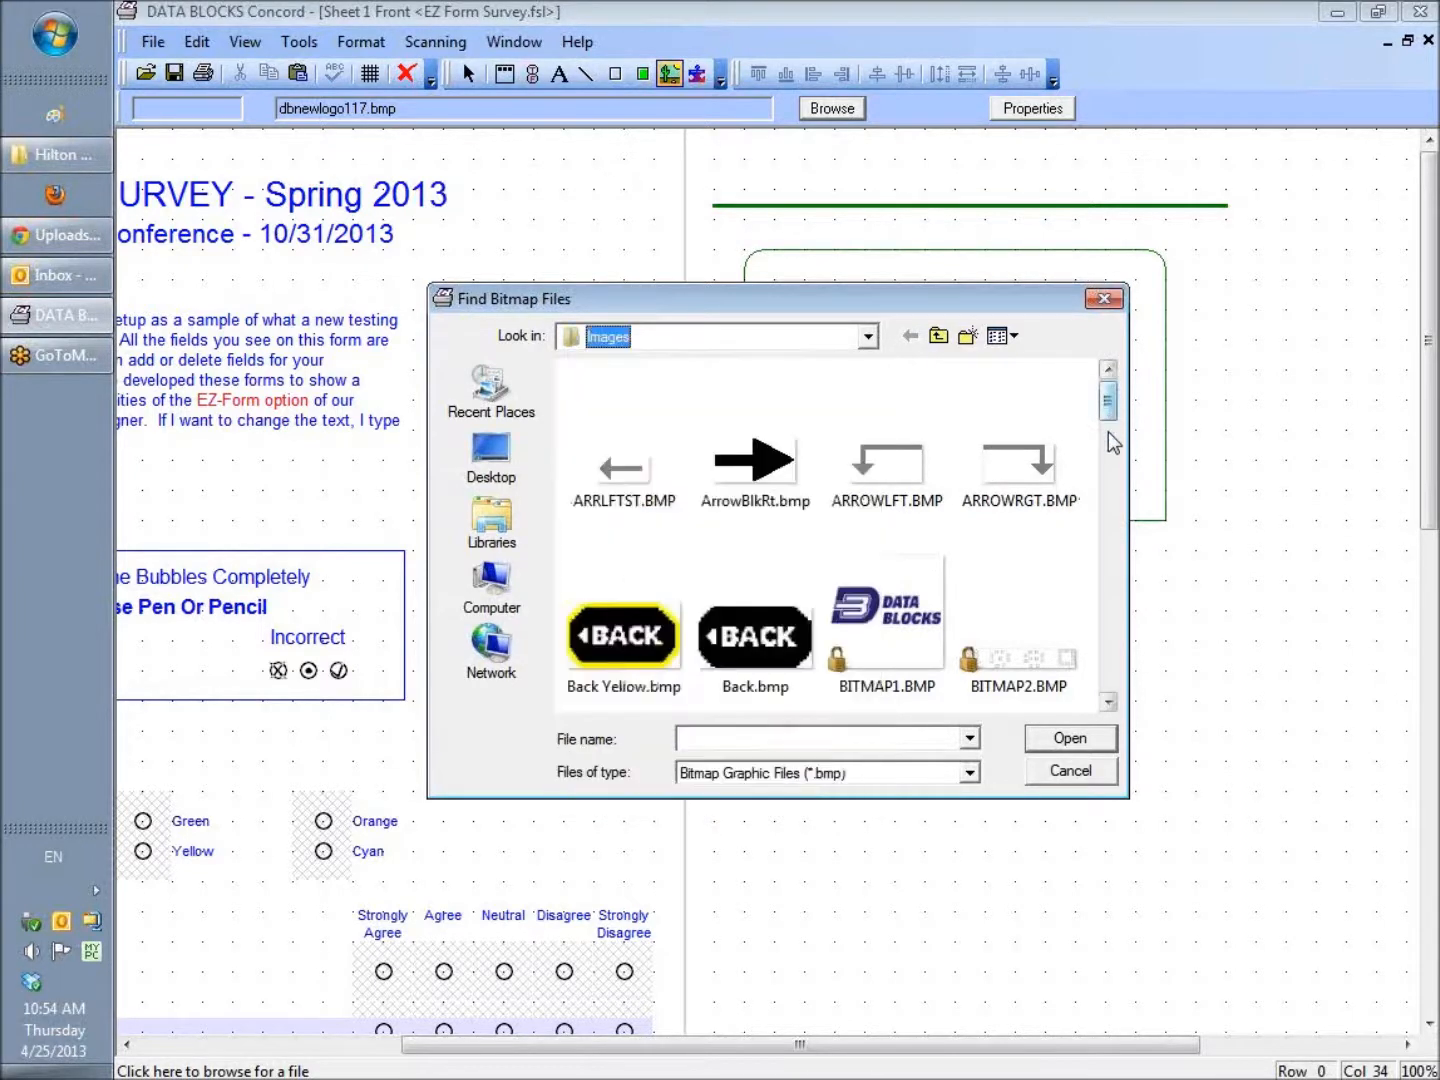
left_click_drag(1109, 400, 1117, 599)
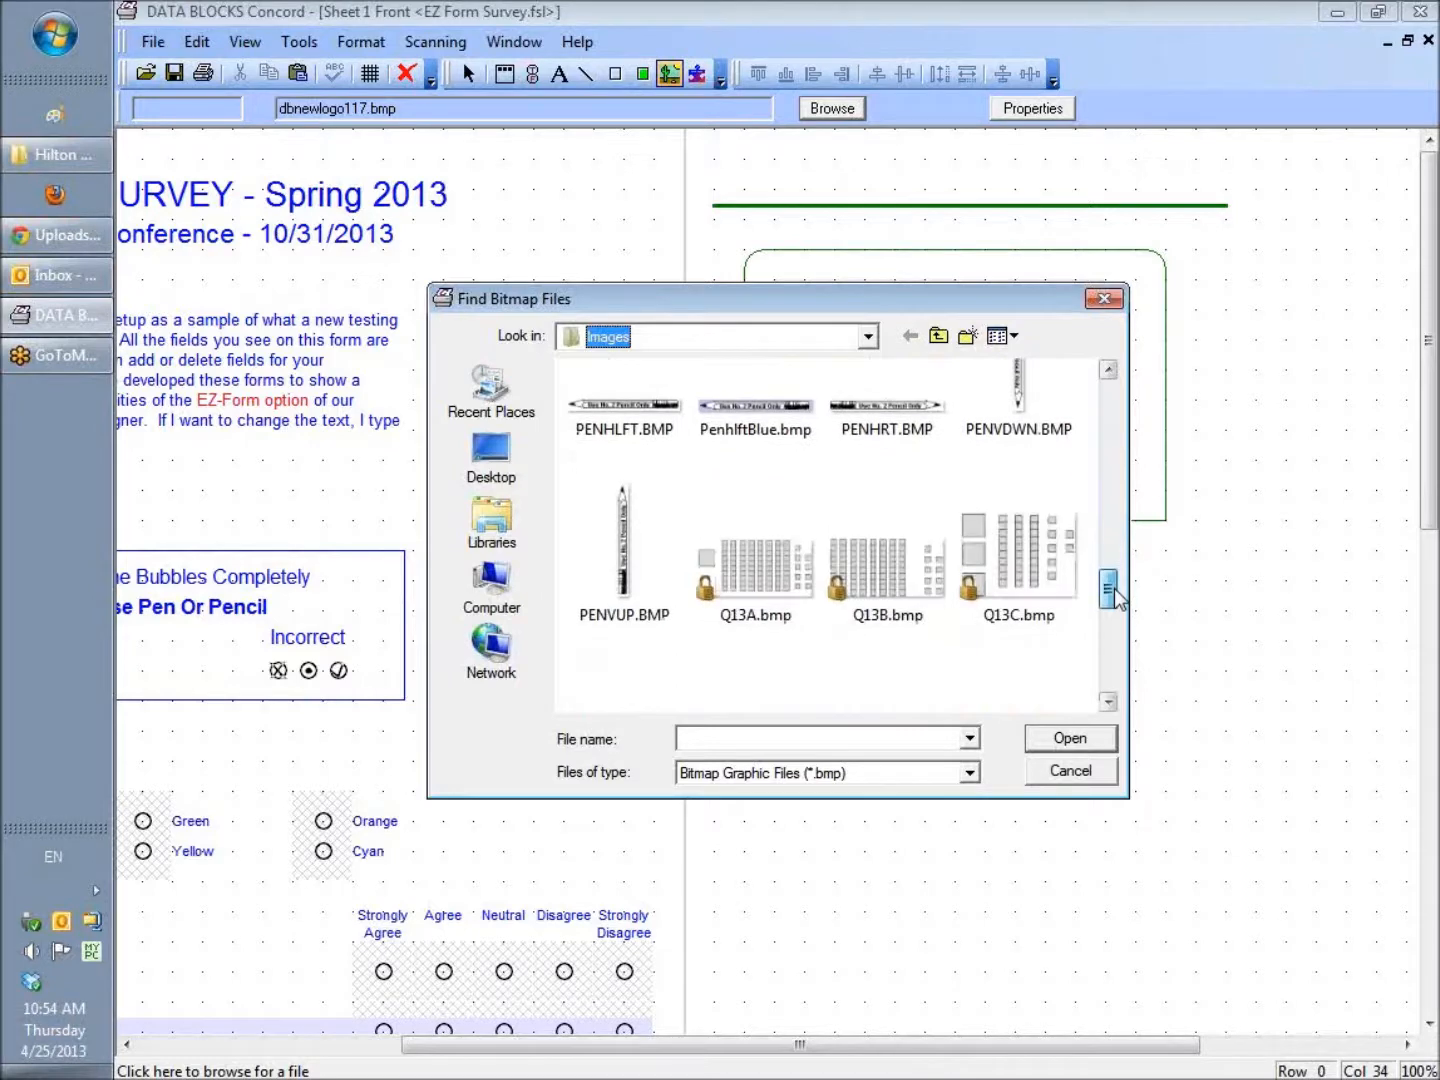
left_click_drag(1110, 605, 1114, 457)
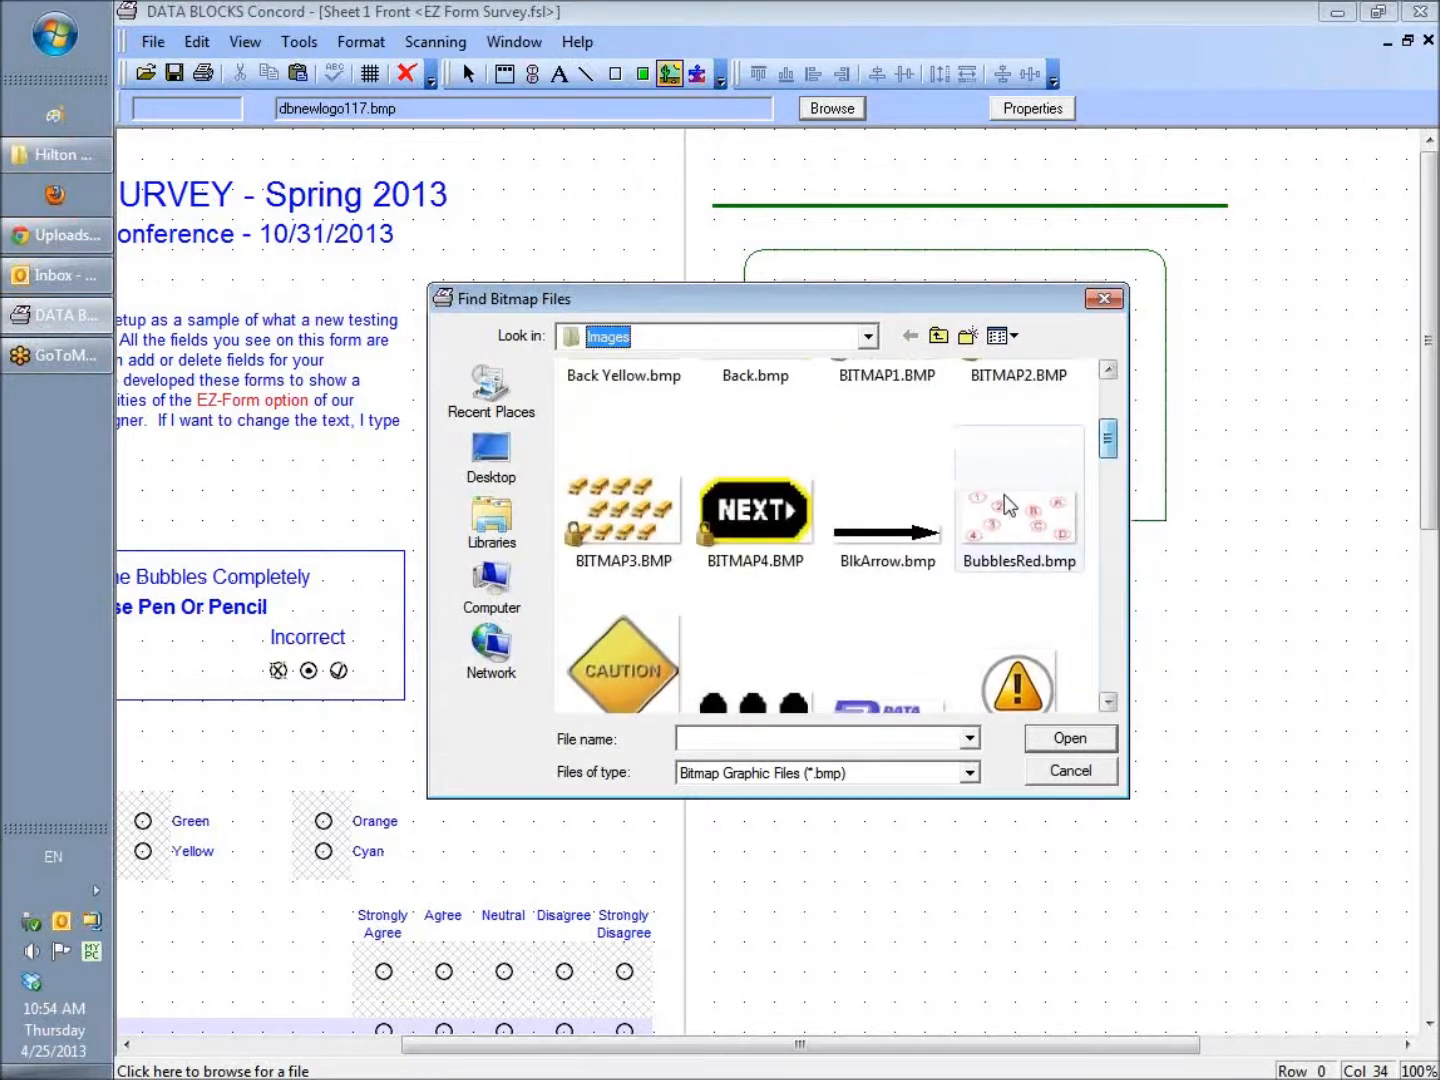
left_click(887, 546)
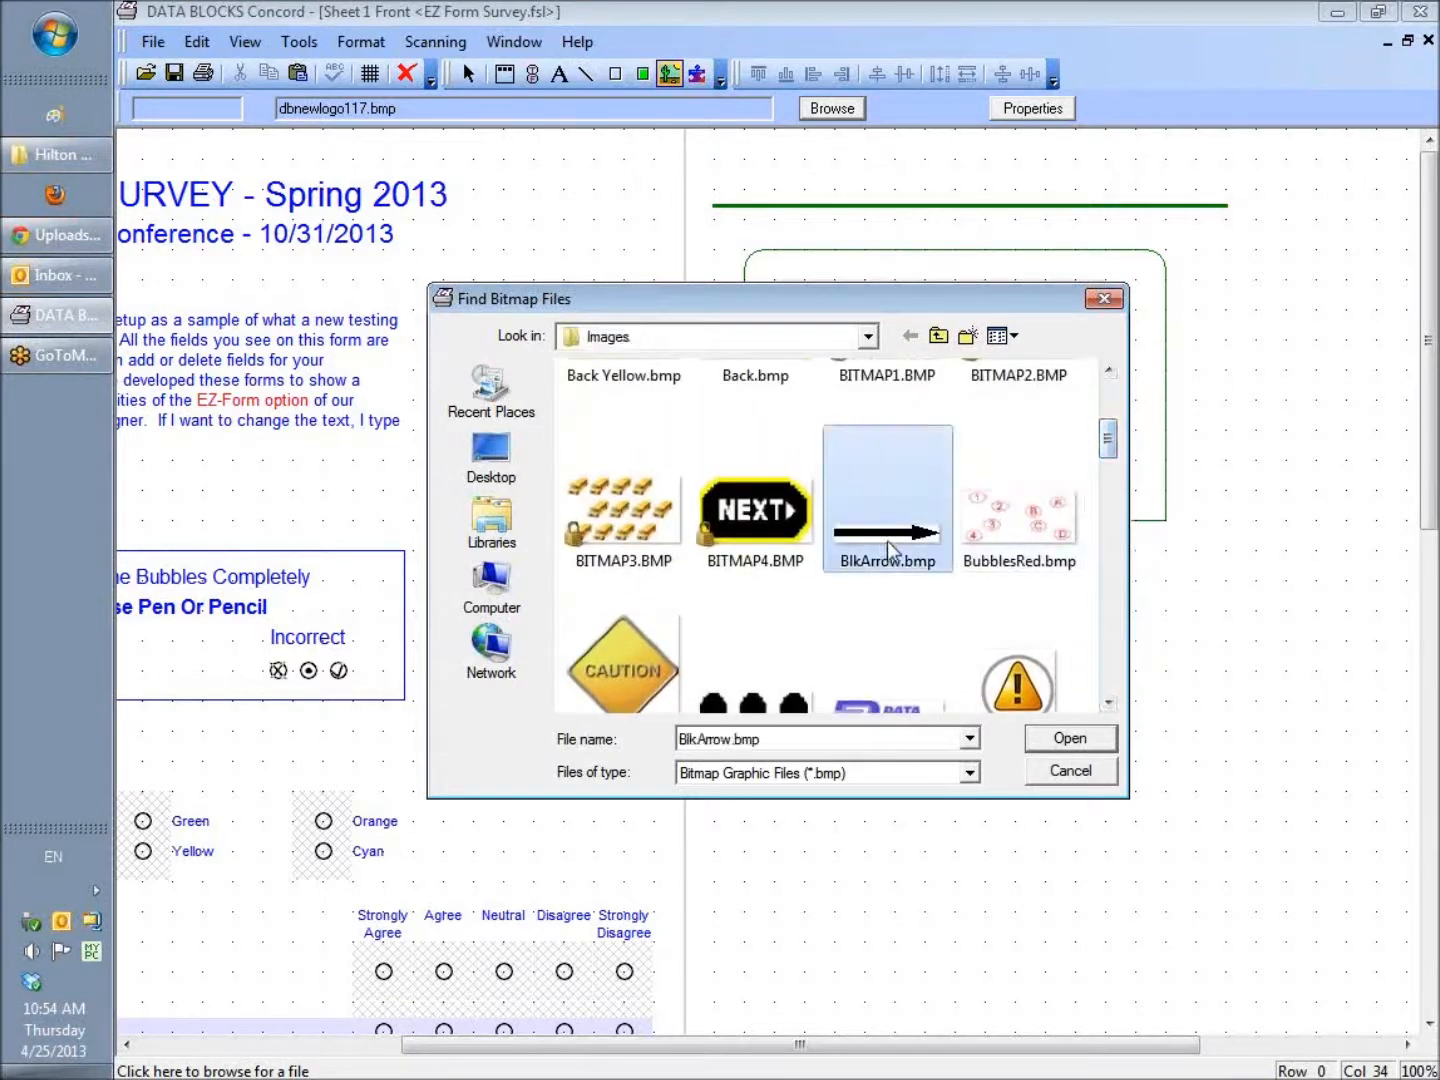
left_click(1068, 738)
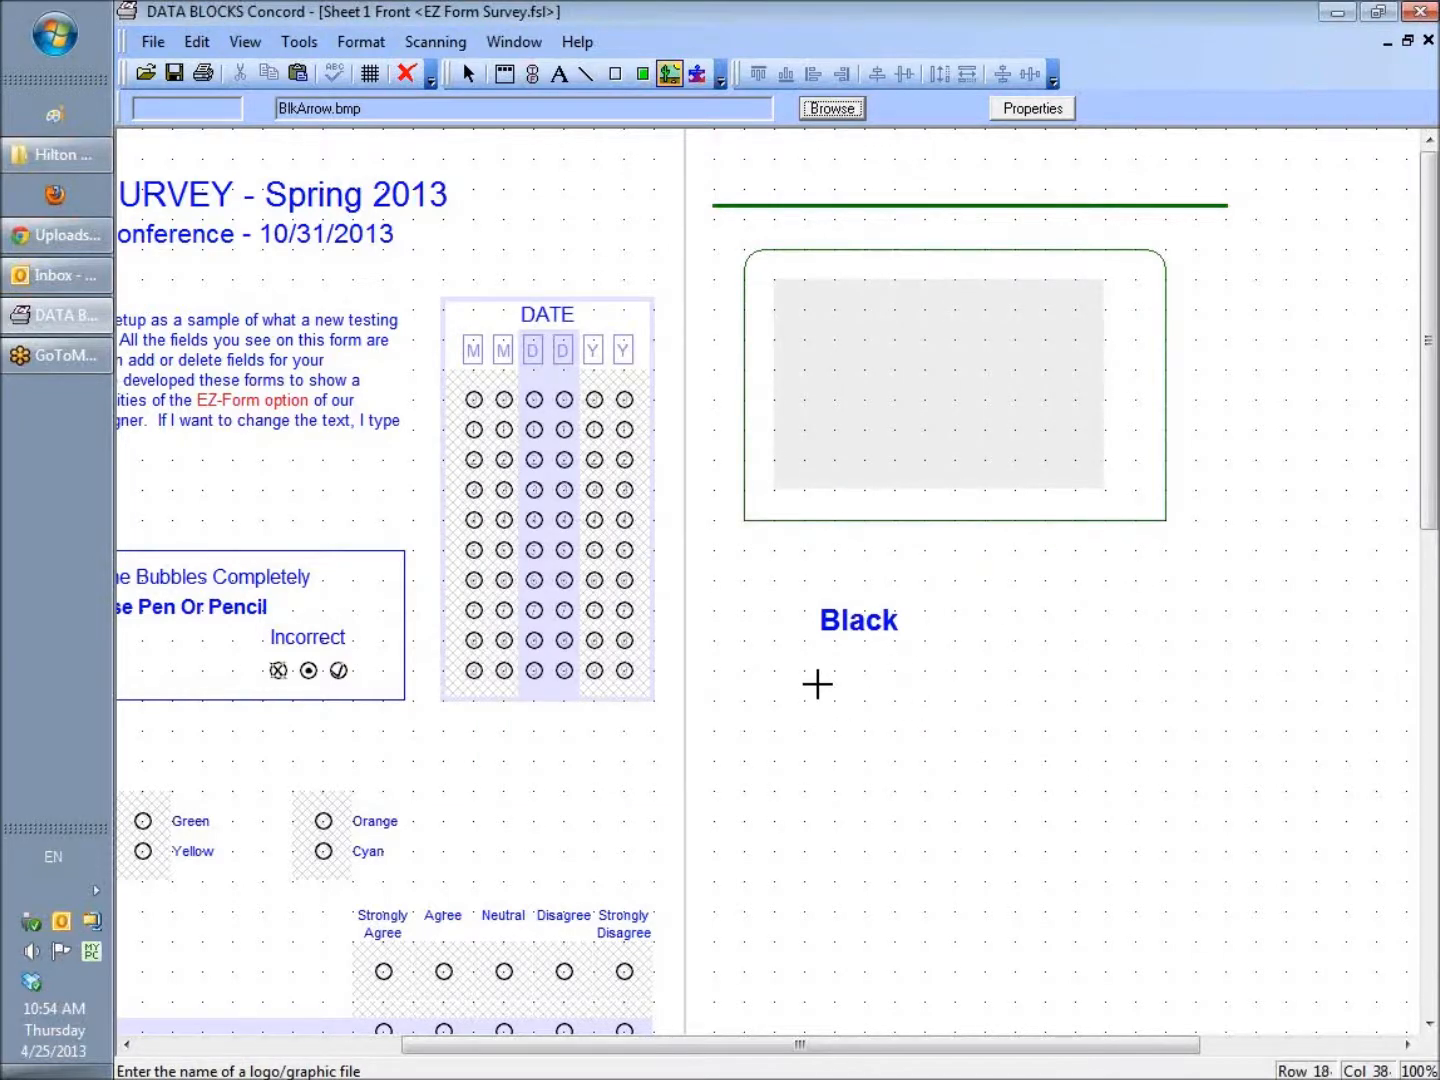
left_click(820, 687)
left_click_drag(828, 713, 980, 739)
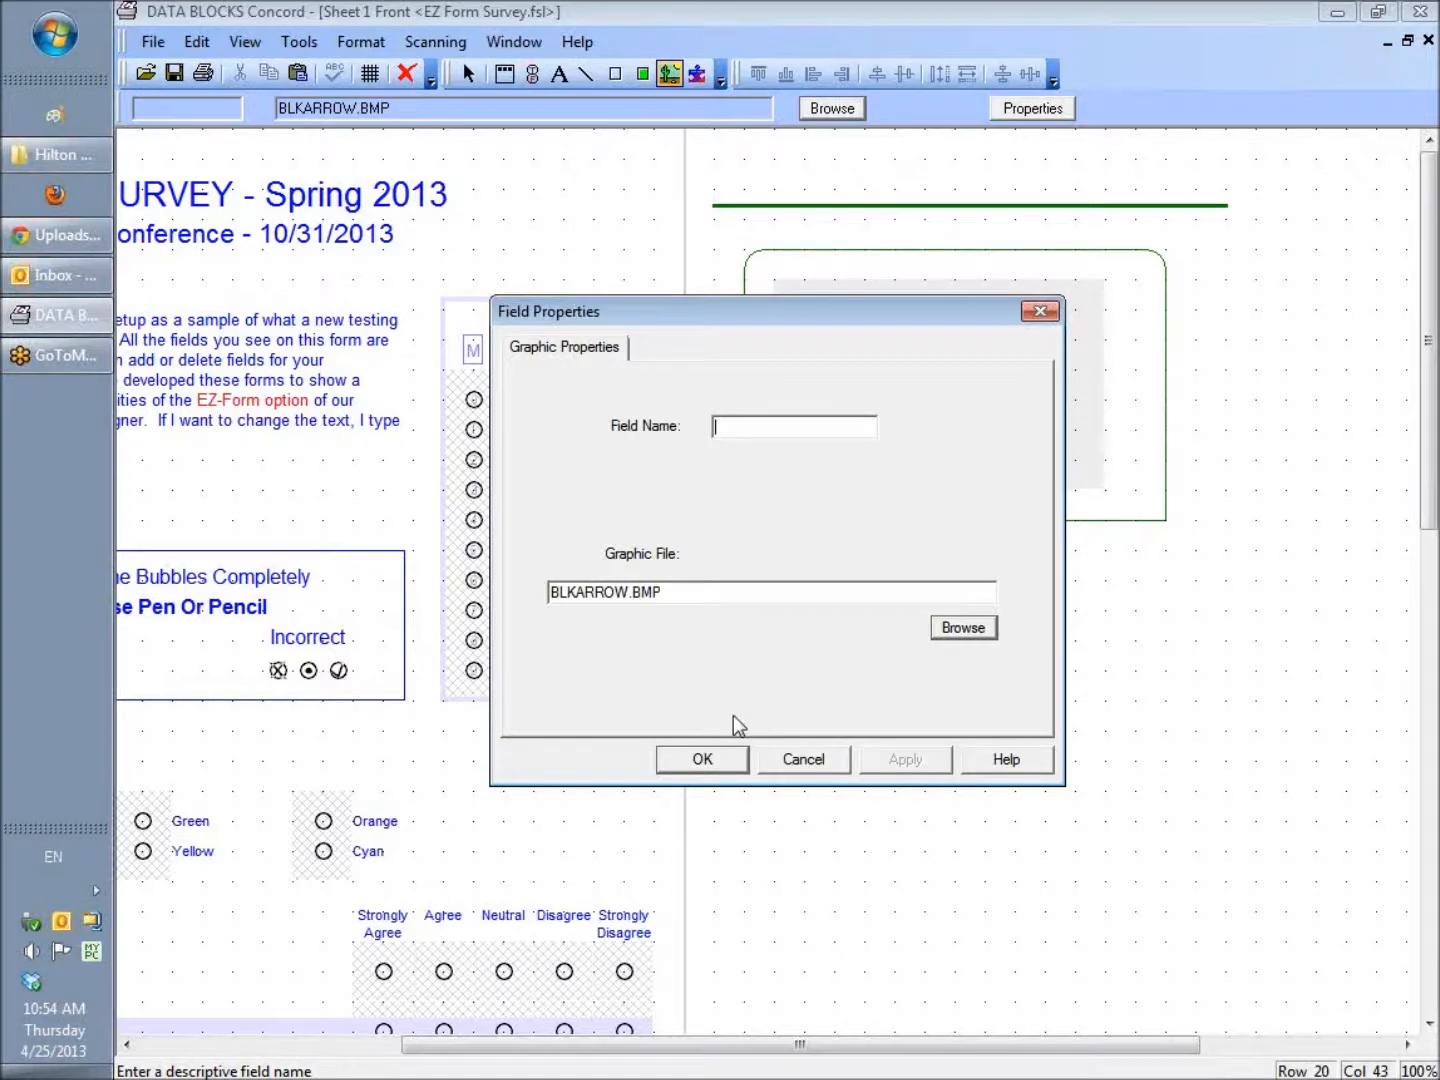
left_click(725, 761)
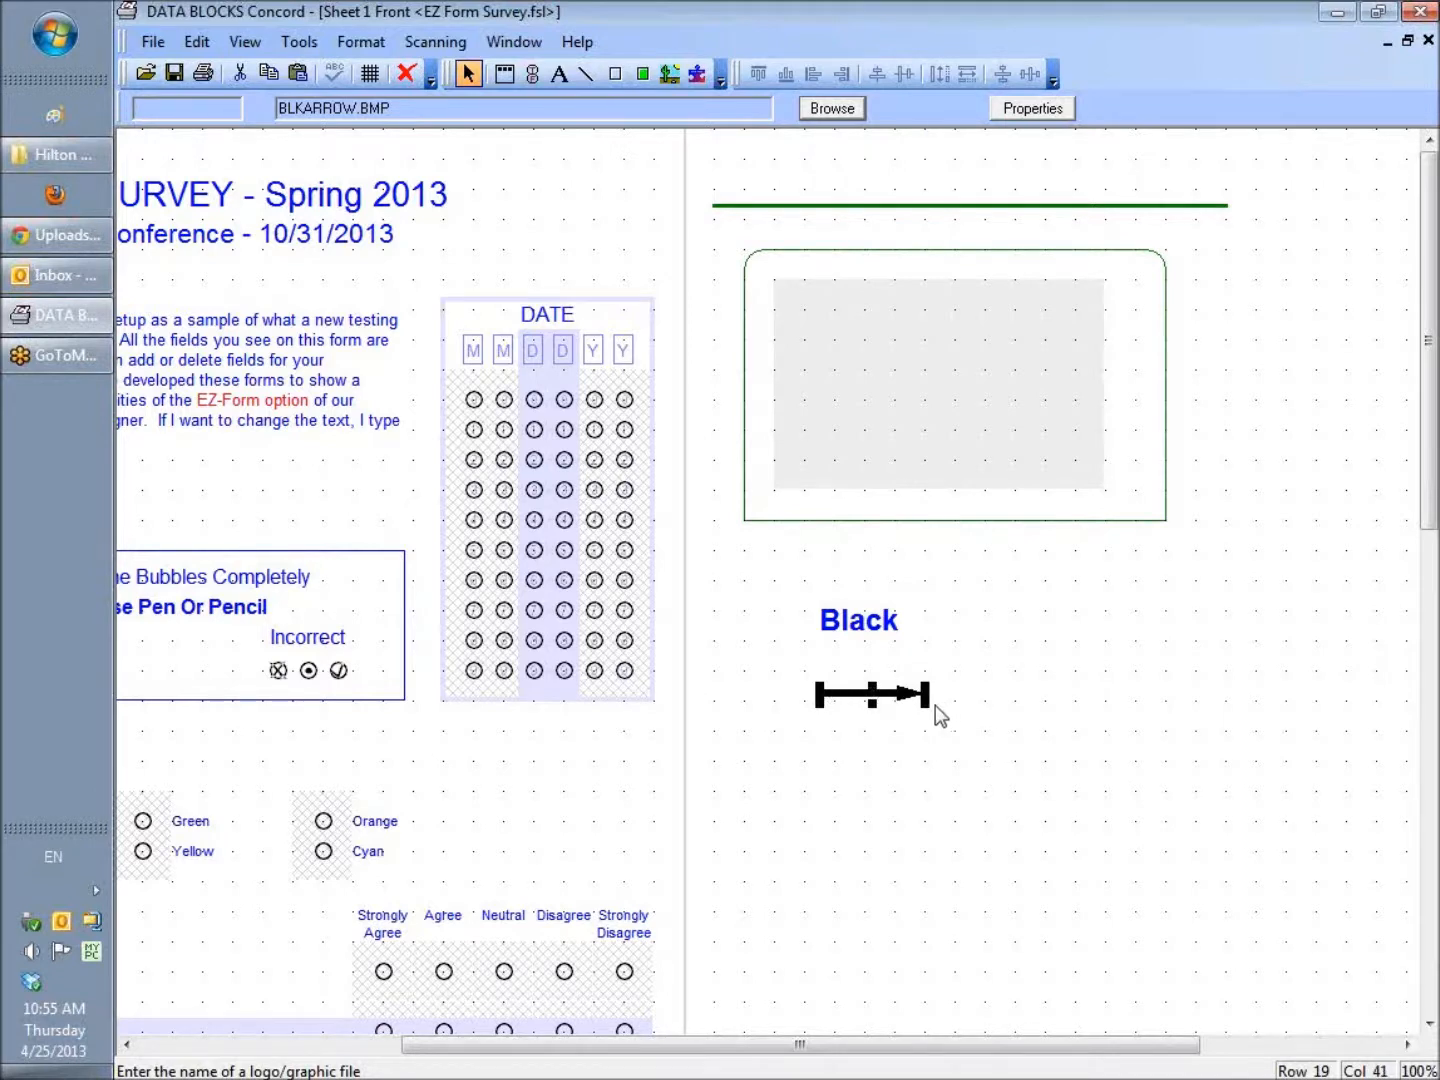
Enlarge the black arrow graphic, shrink it to a short arrow, and reduce its height.
left_click_drag(932, 707, 1000, 731)
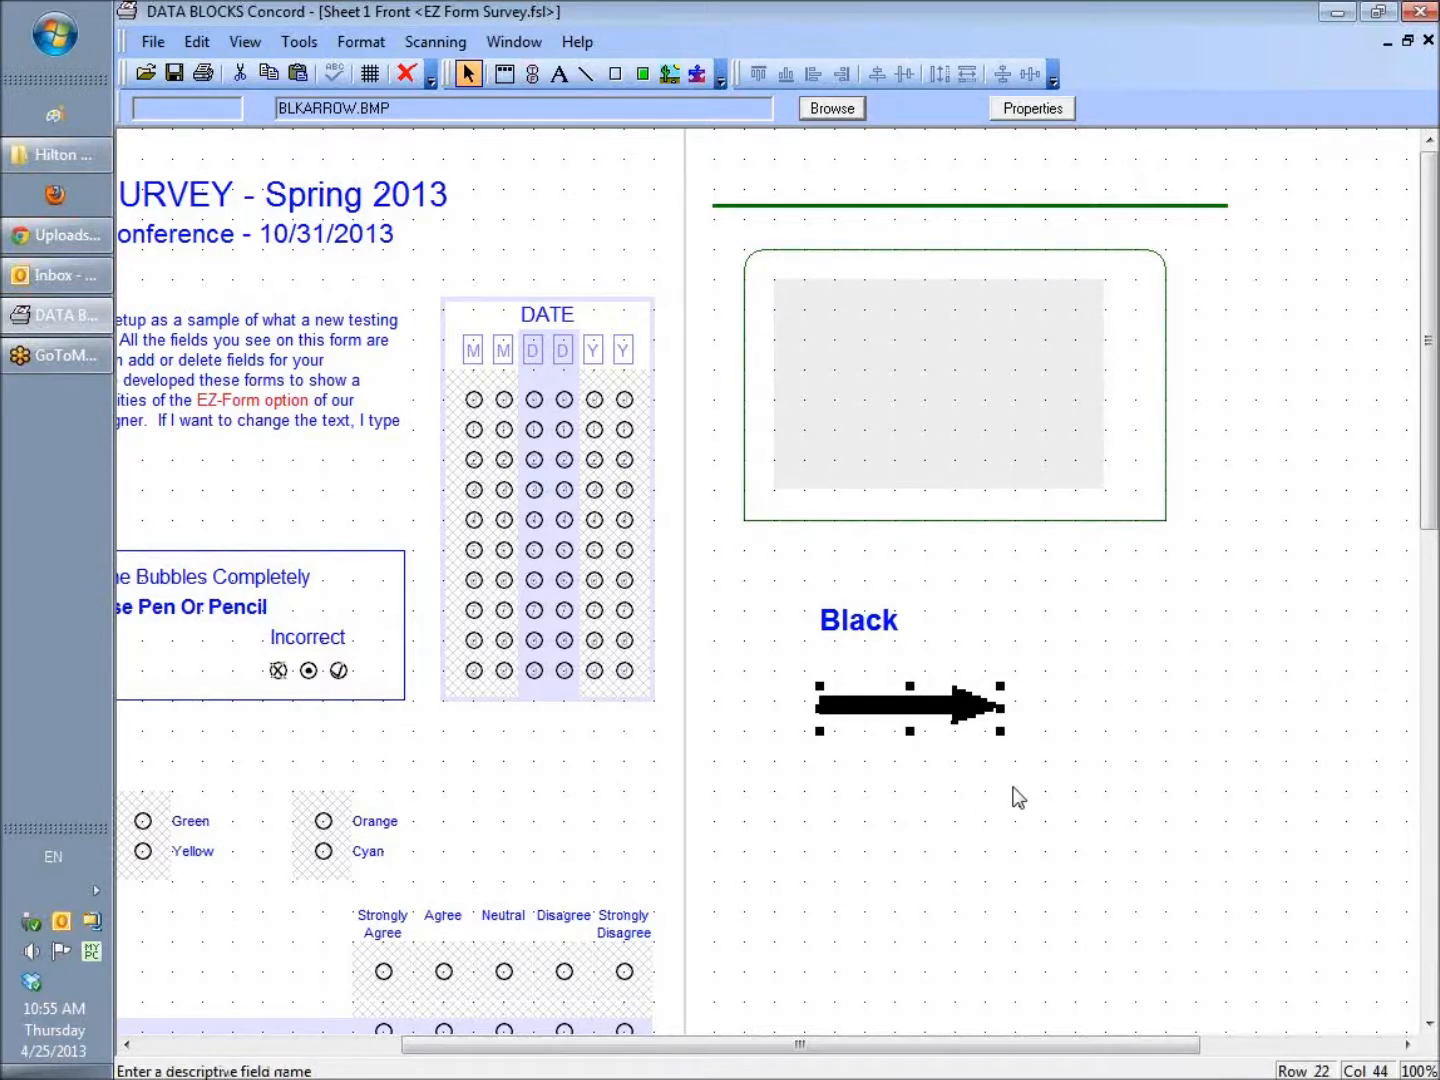
left_click_drag(1001, 730, 870, 715)
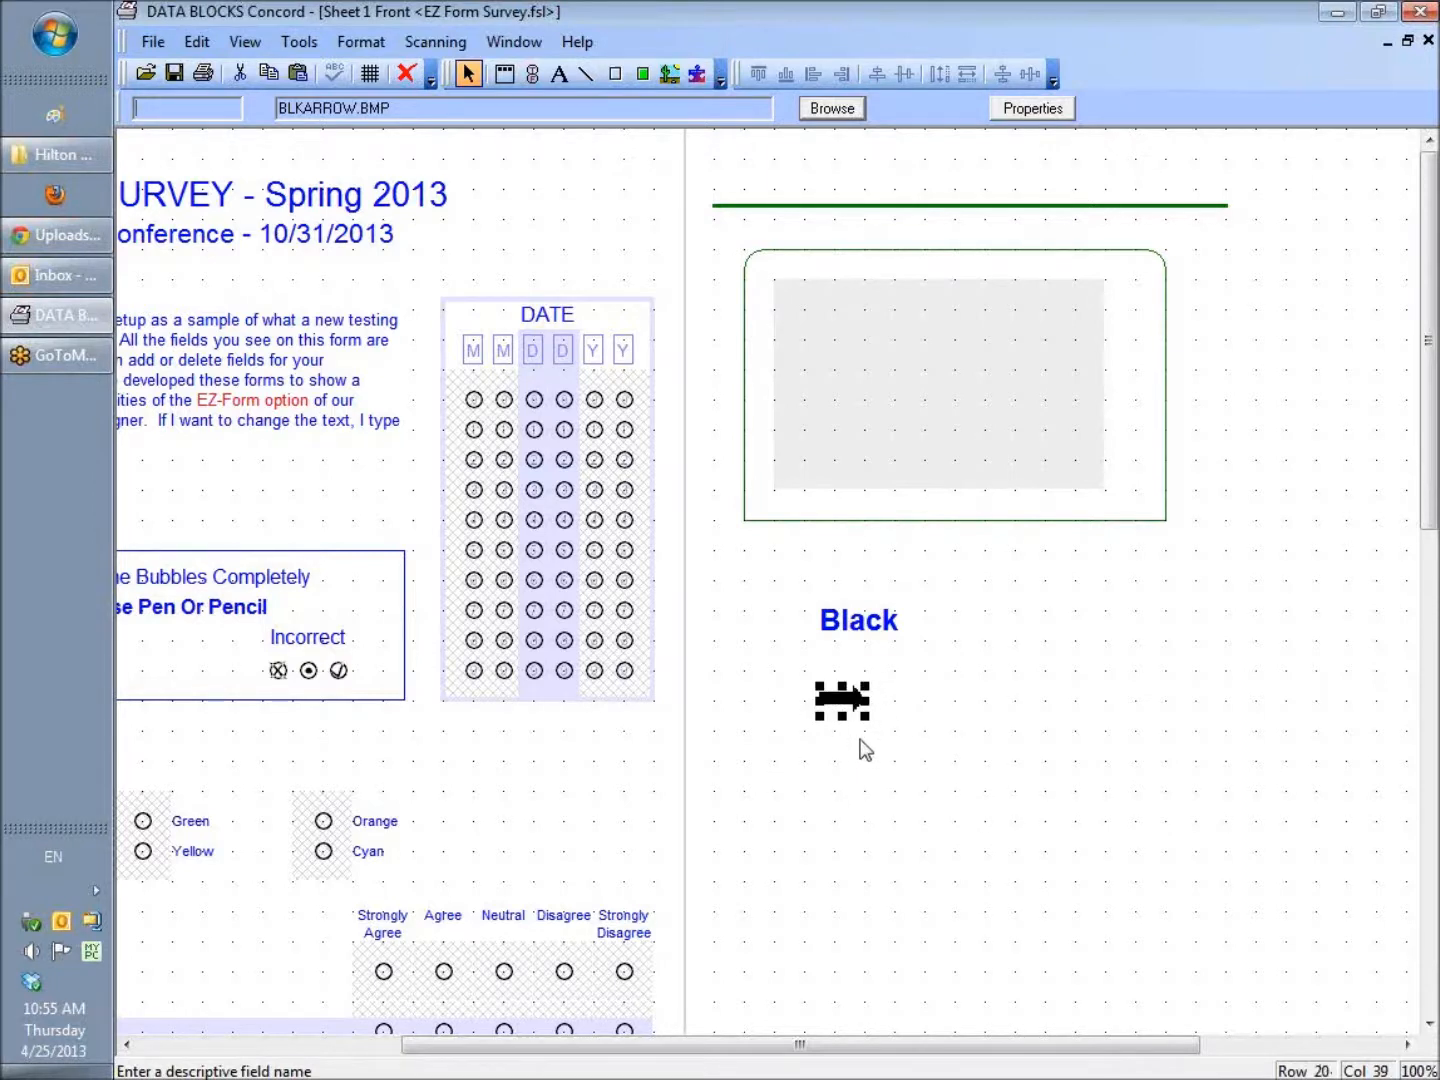
left_click_drag(841, 717, 842, 706)
left_click(807, 794)
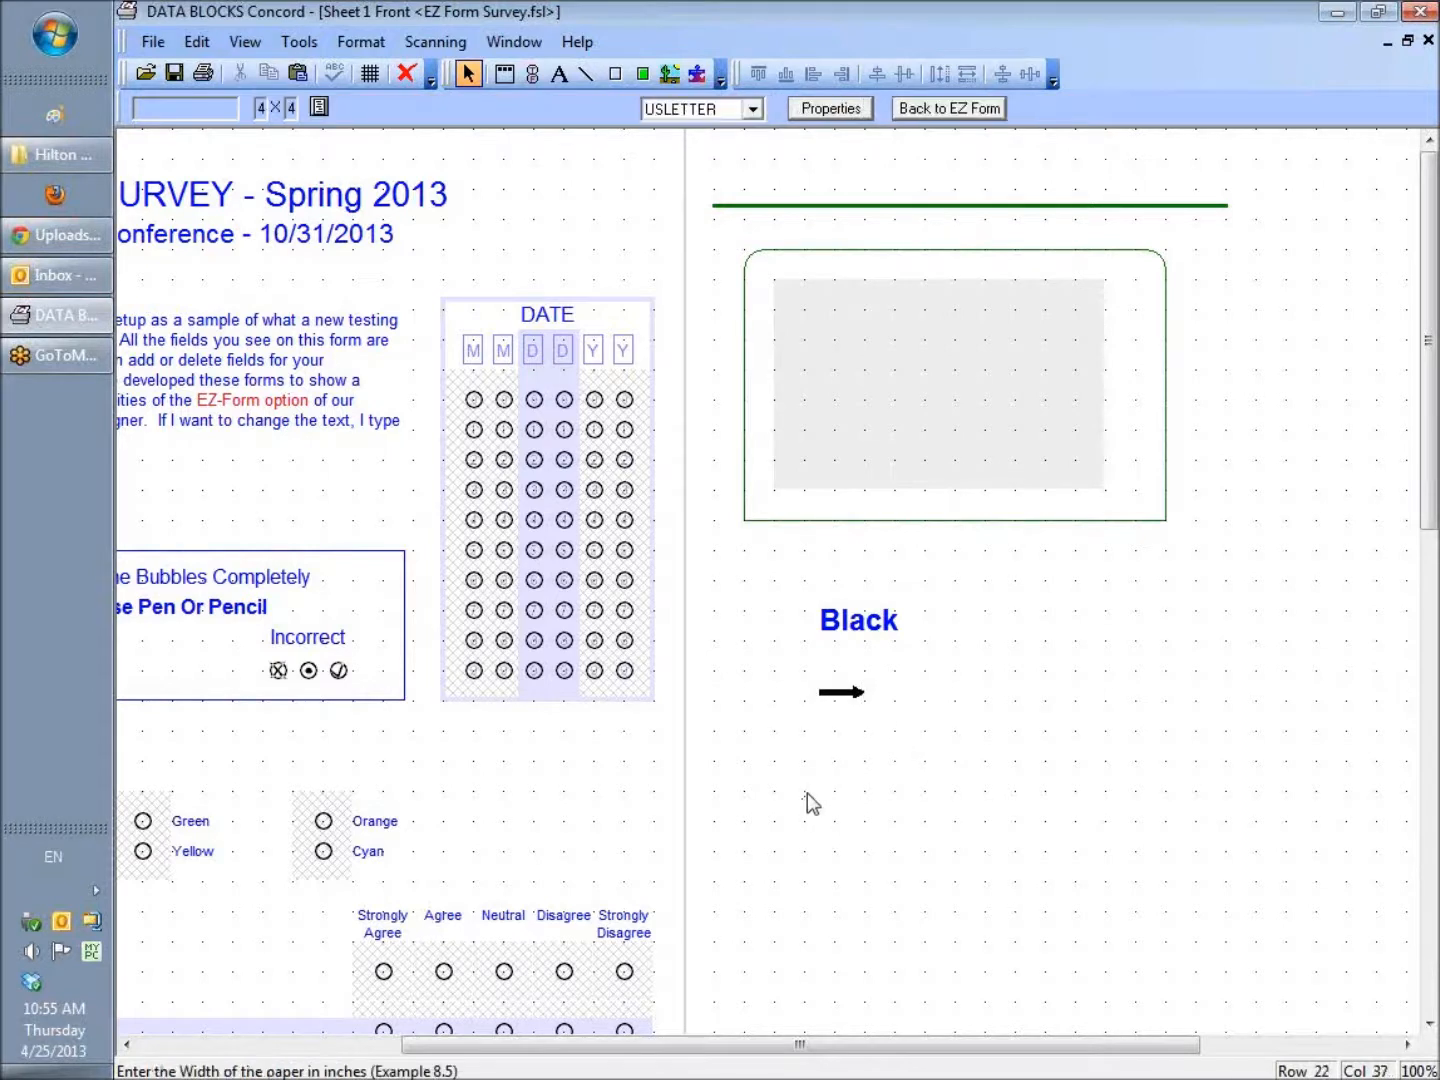
Delete the green line, round-topped box, gray shade, "Black" text and arrow graphic together.
left_click(844, 697)
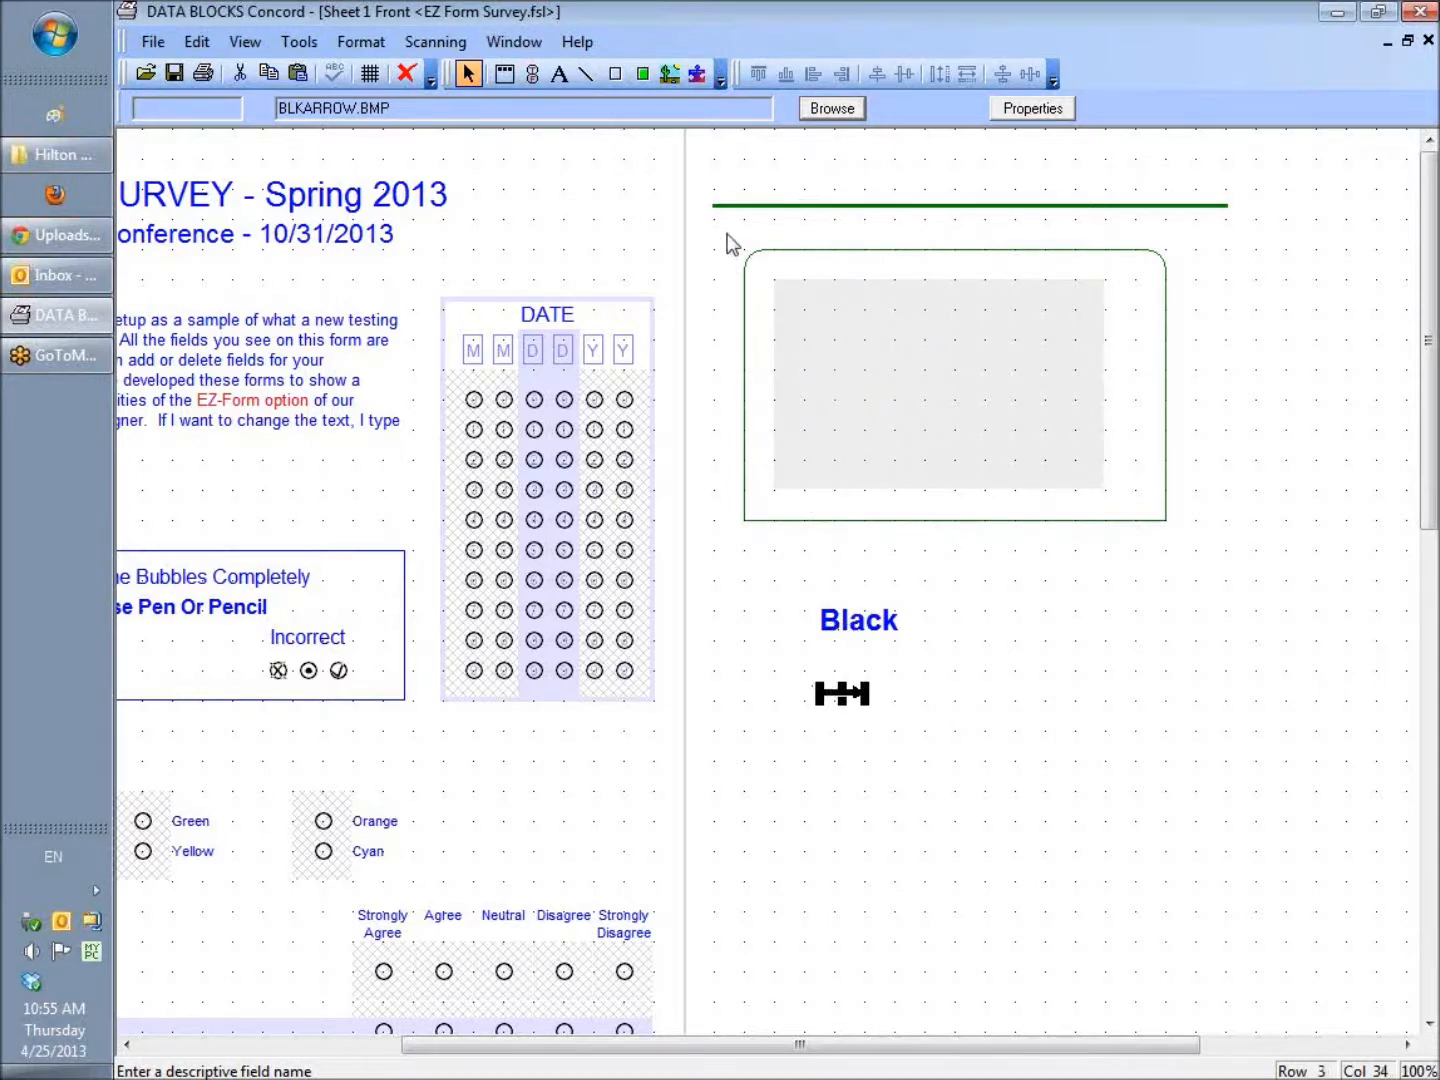
left_click_drag(745, 176, 955, 731)
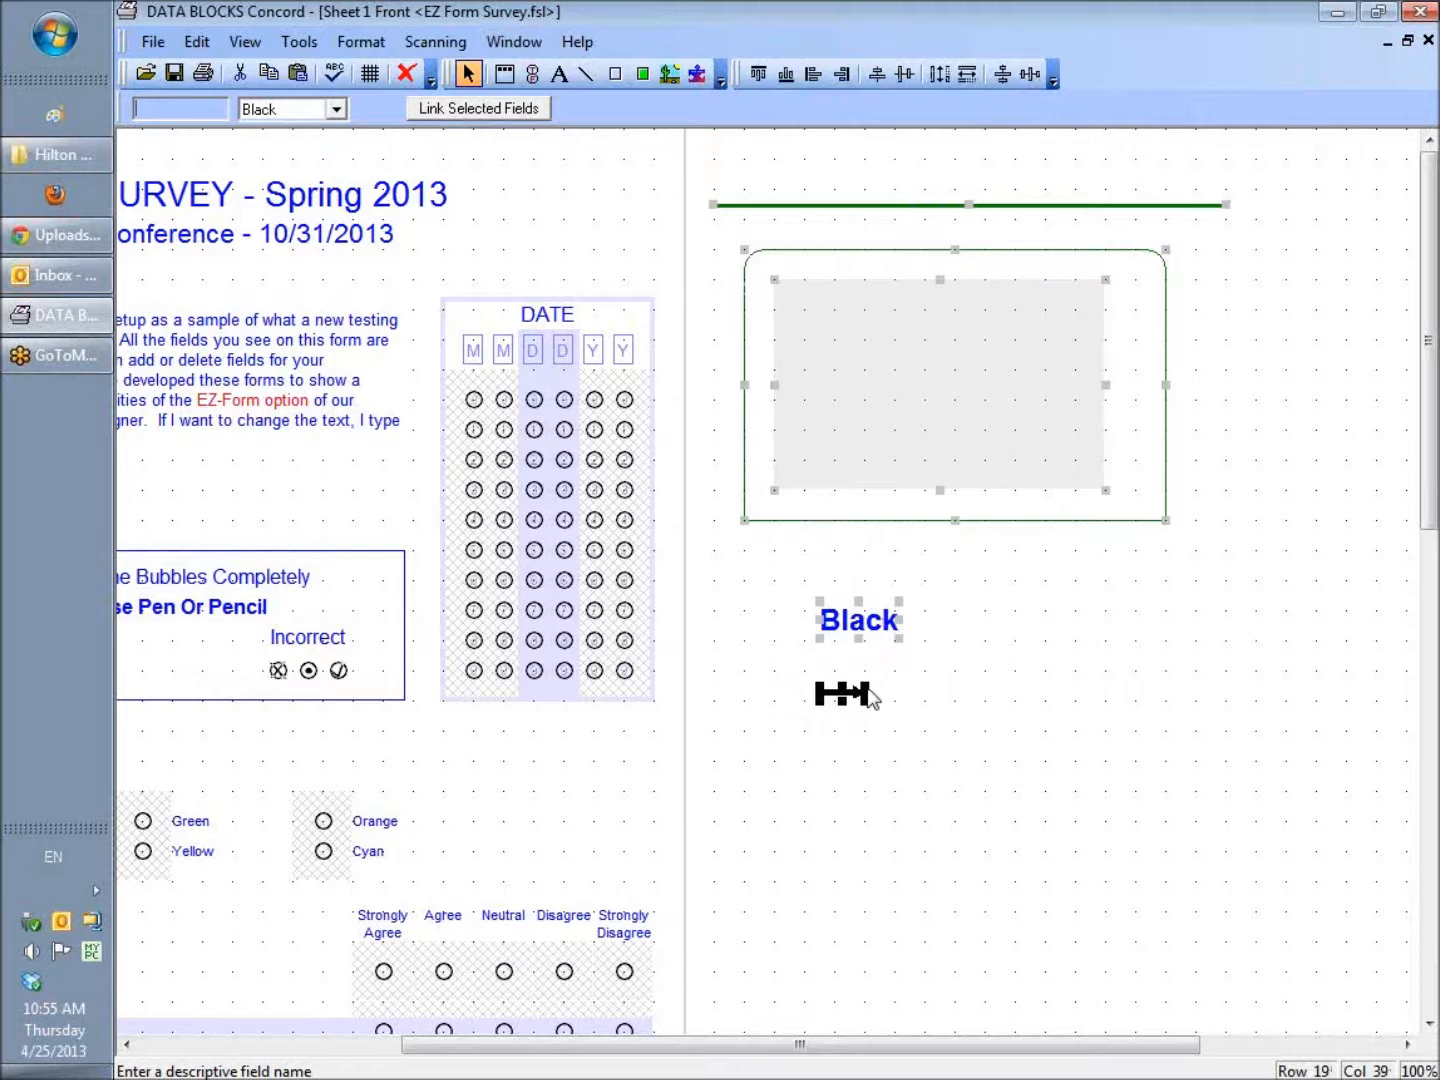
left_click(407, 75)
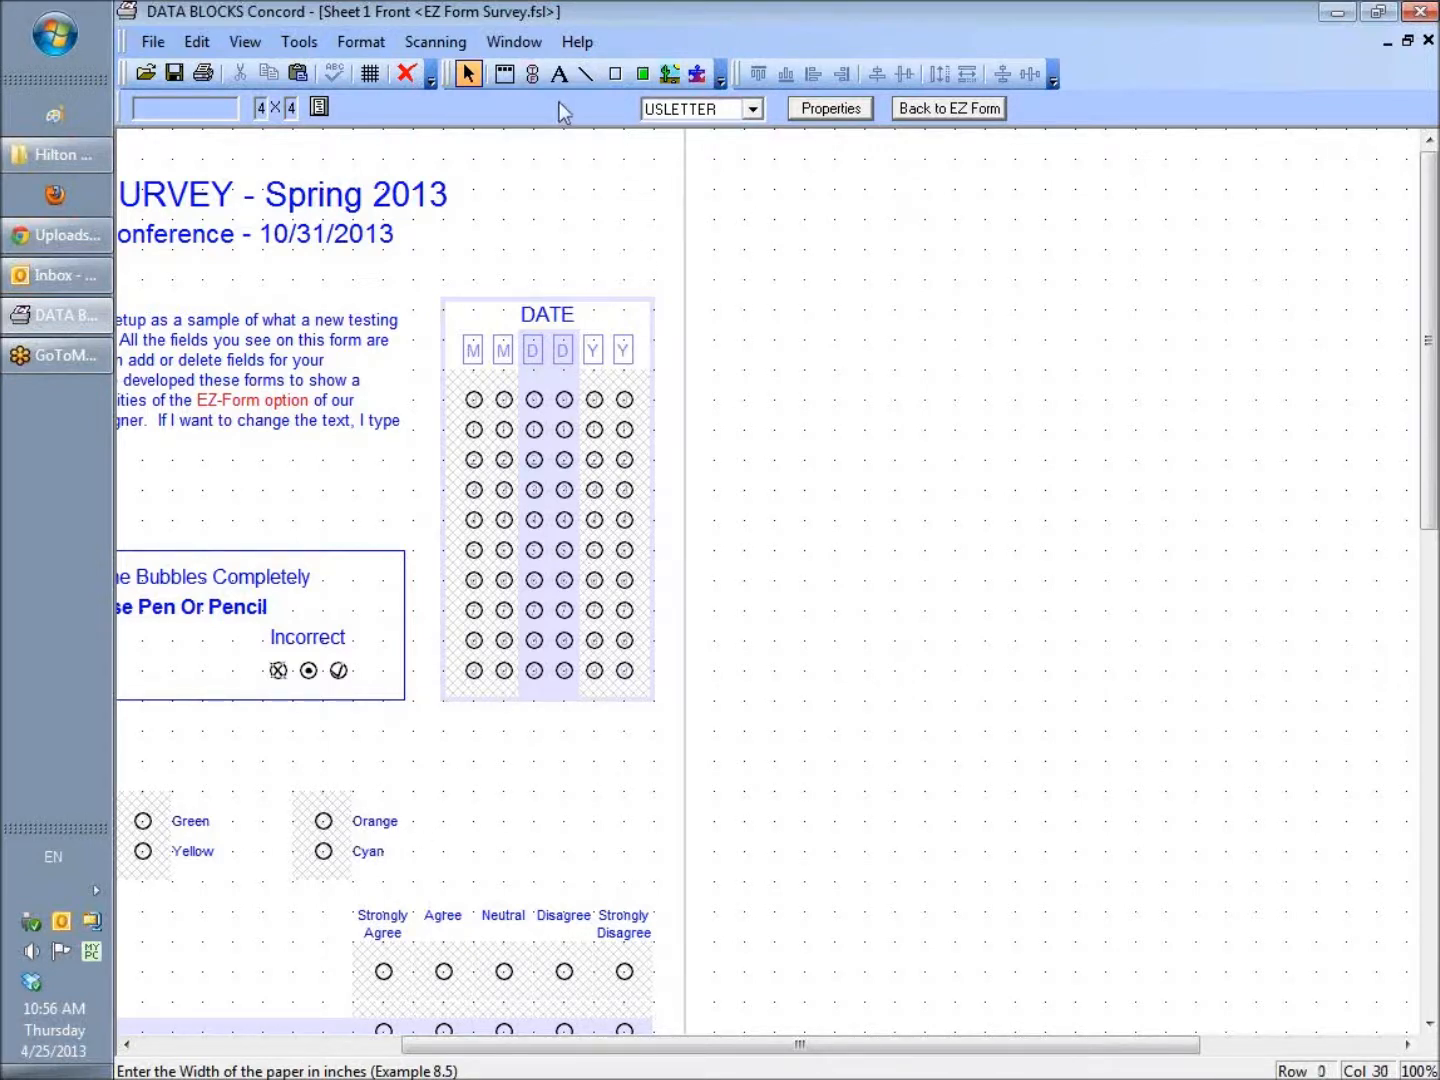
Set up a new bubble response field in Black with the CircleNormal font, 0-9 response values and vertical orientation.
left_click(532, 76)
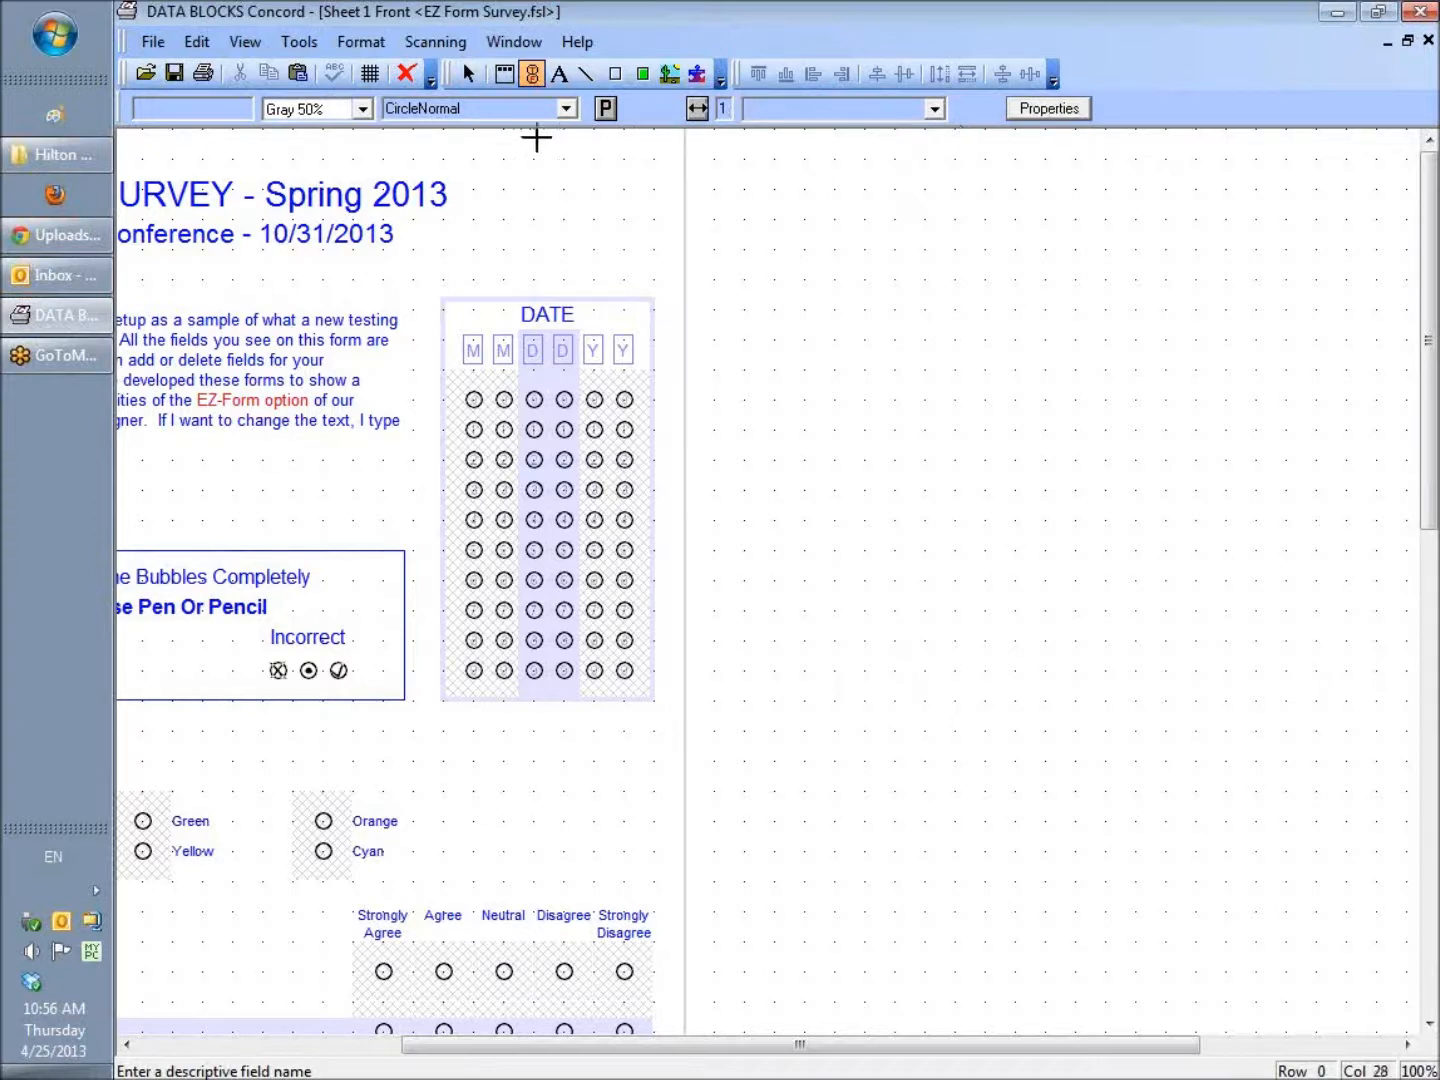
left_click(364, 111)
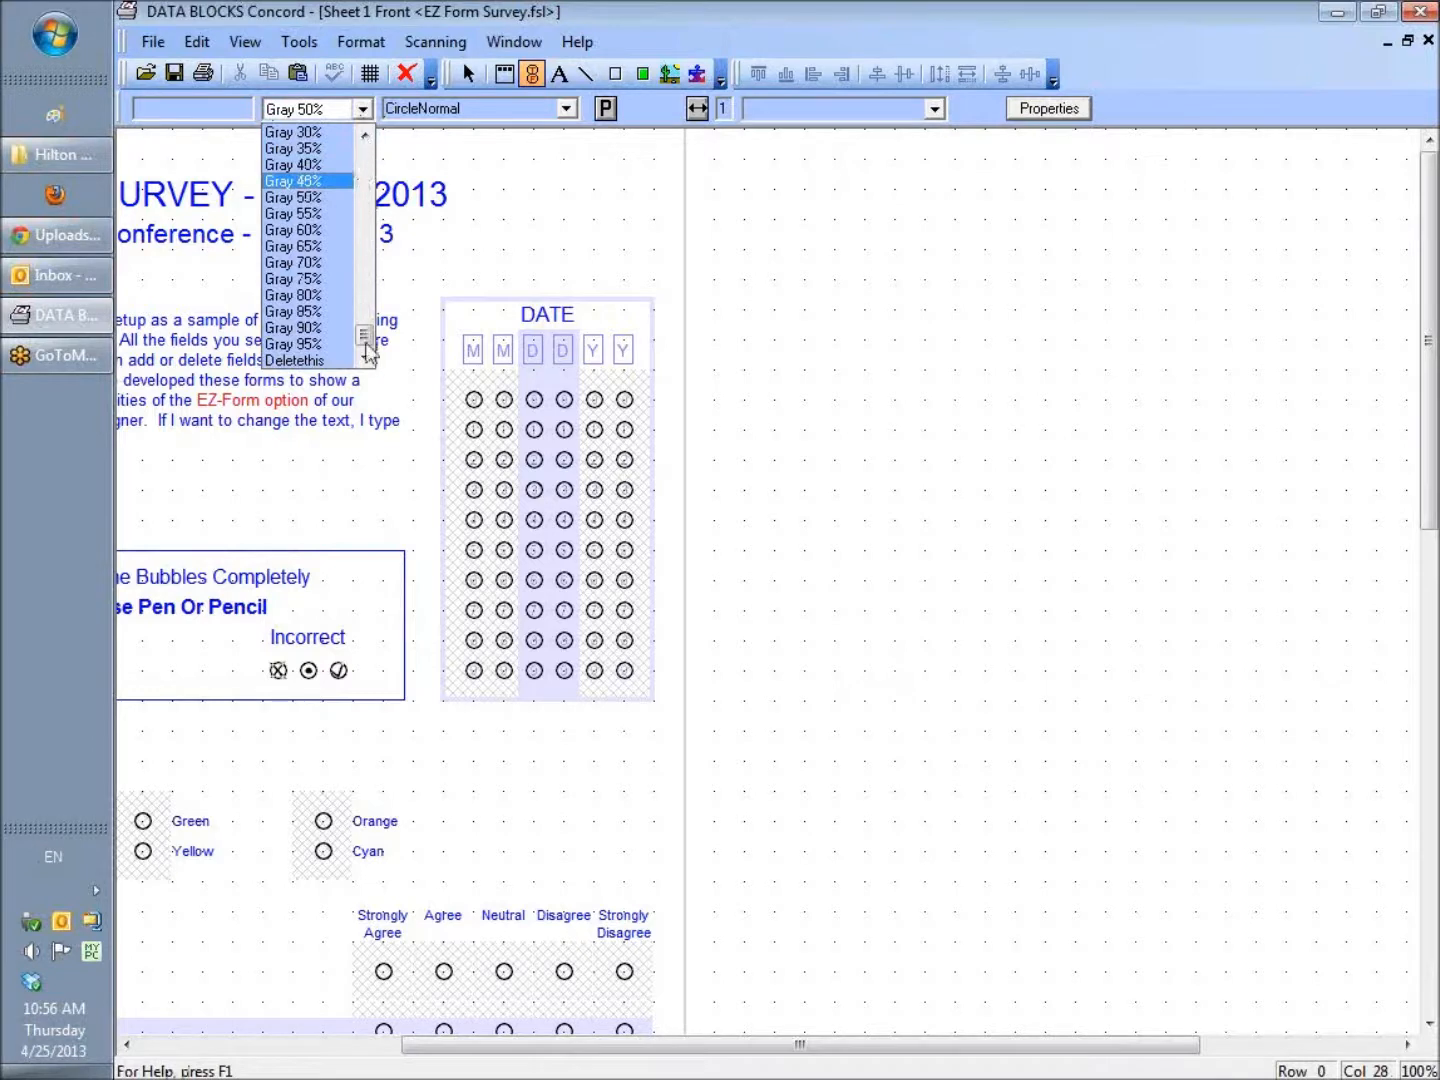
left_click_drag(365, 342, 373, 153)
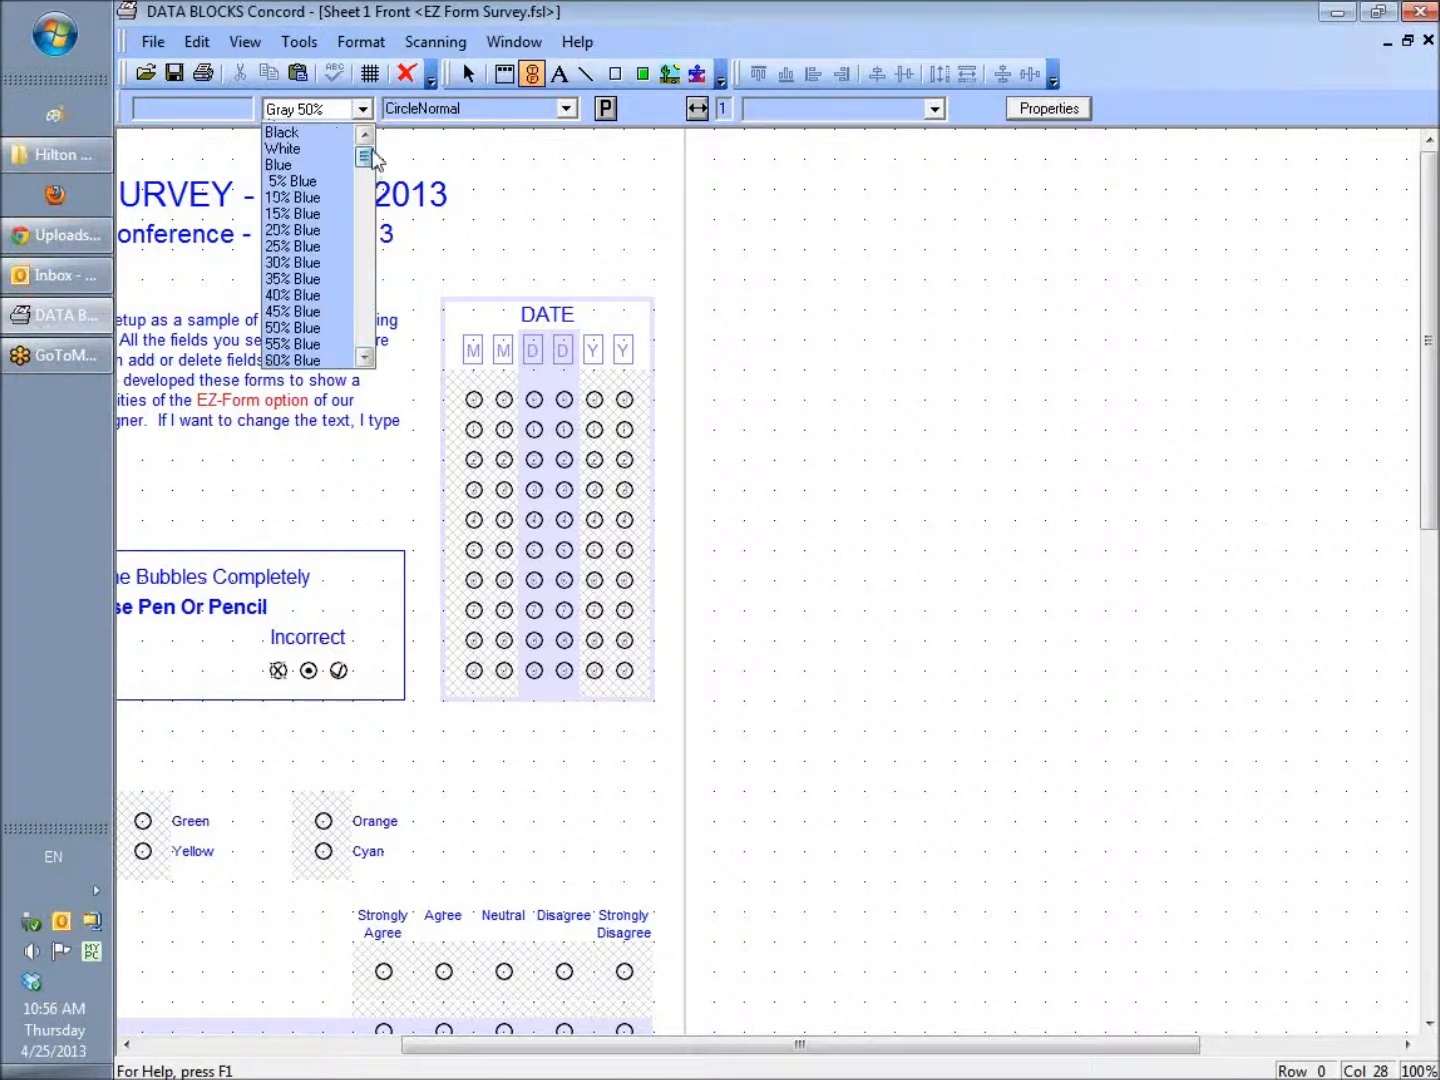
left_click(319, 133)
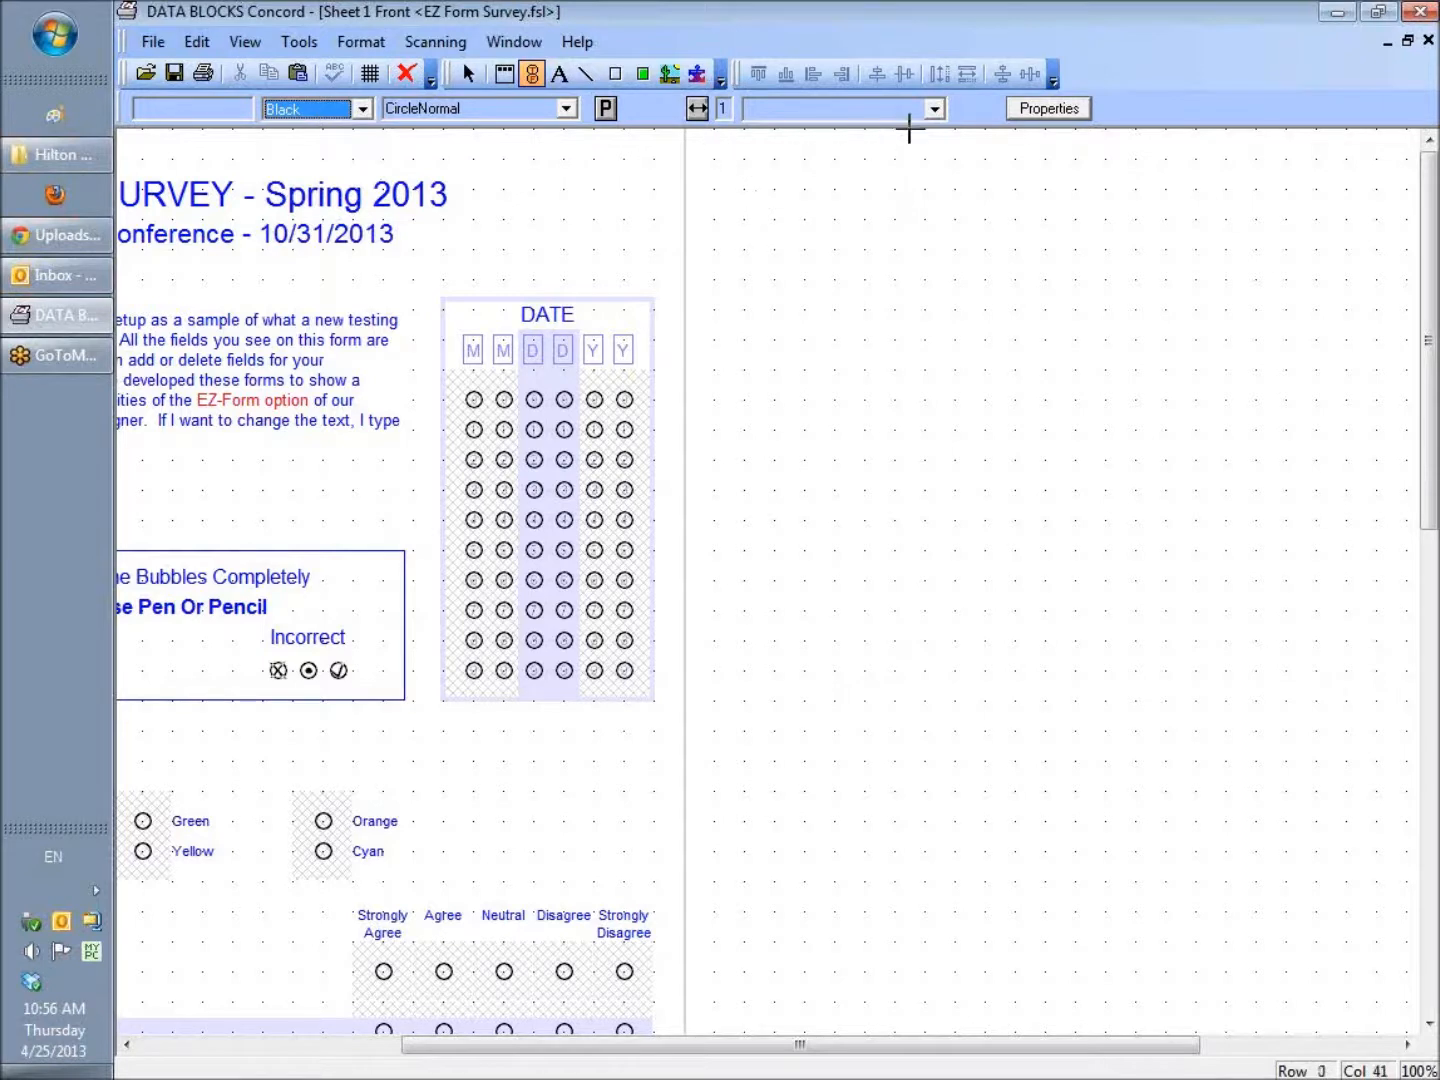
left_click(935, 108)
left_click(772, 130)
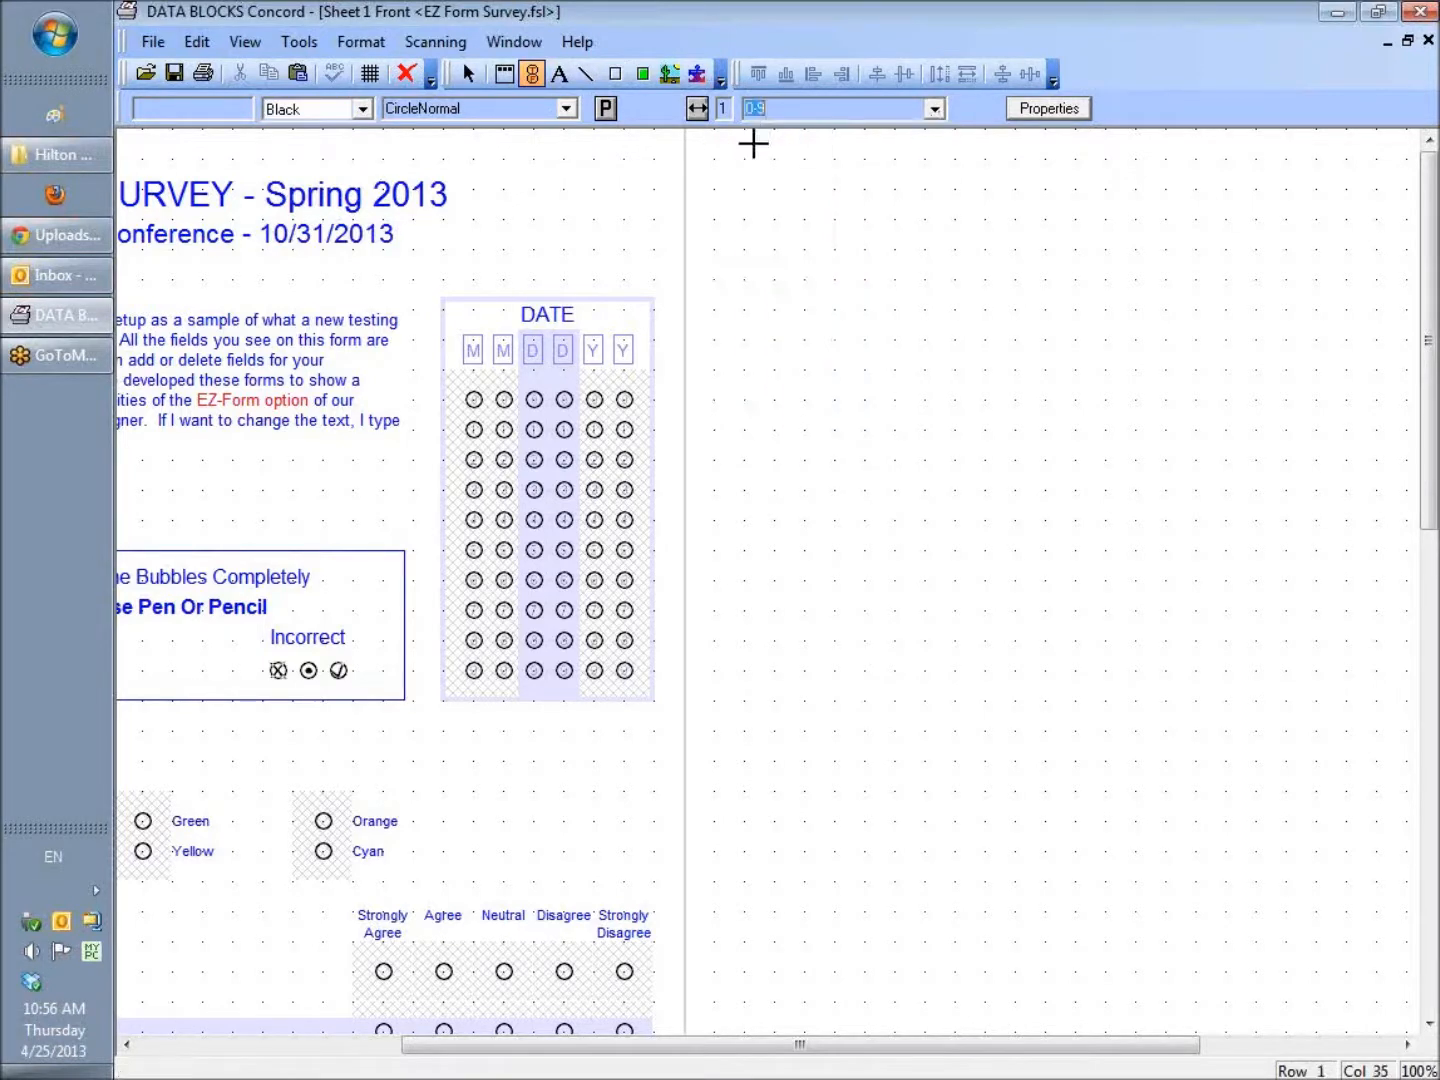
left_click(698, 110)
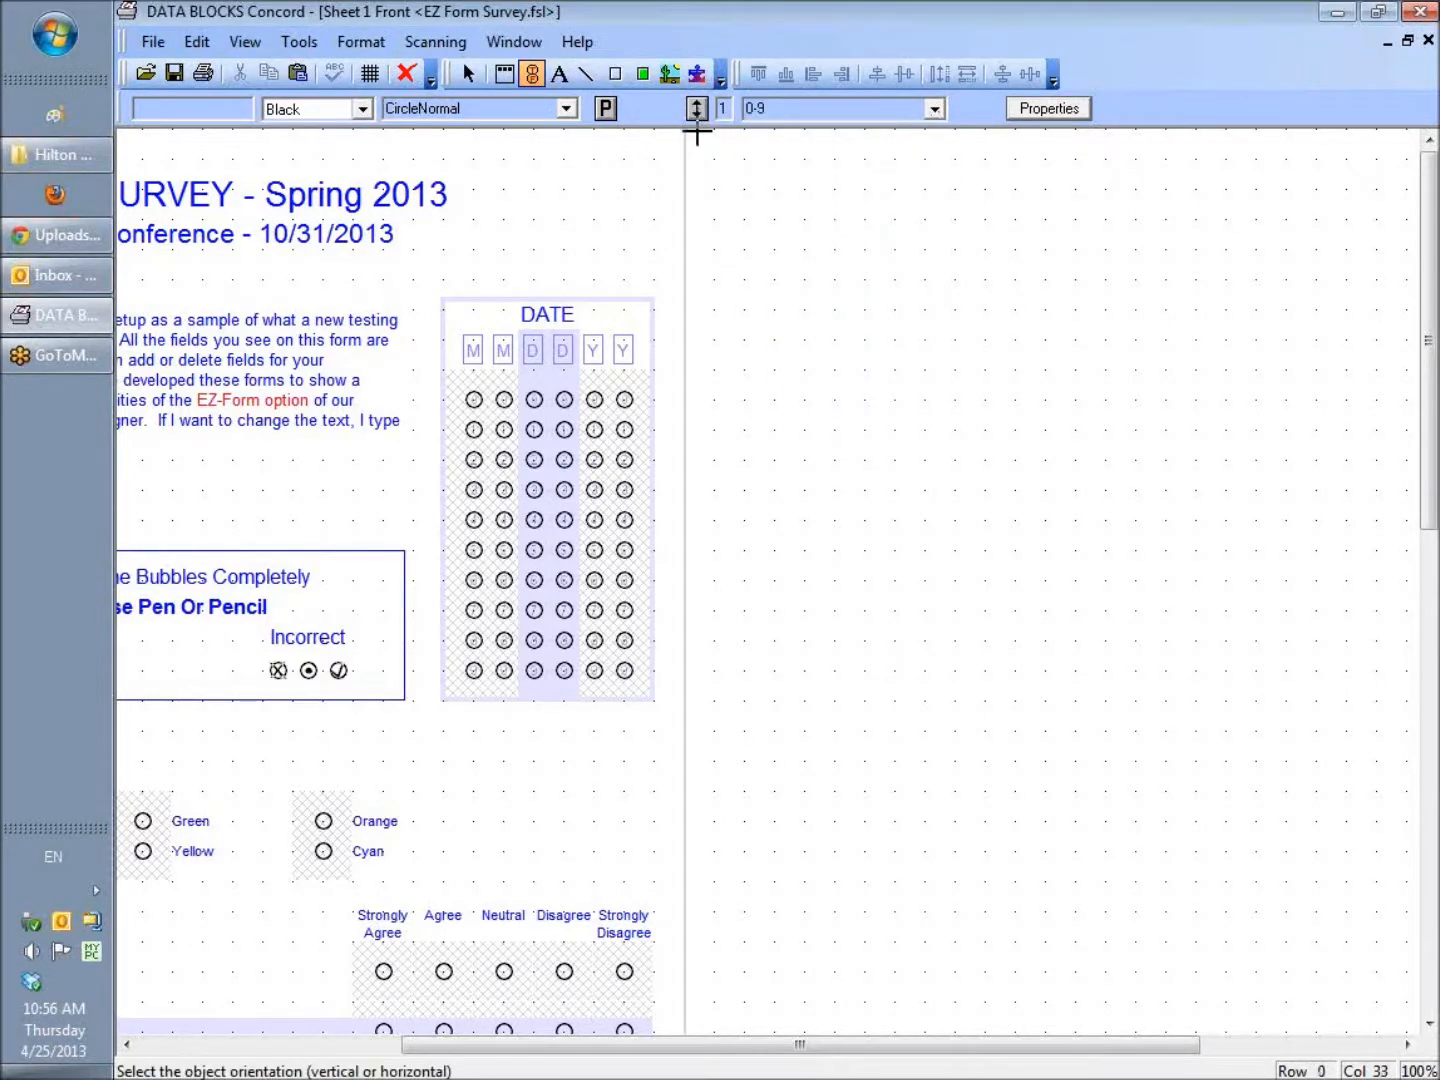
left_click(566, 109)
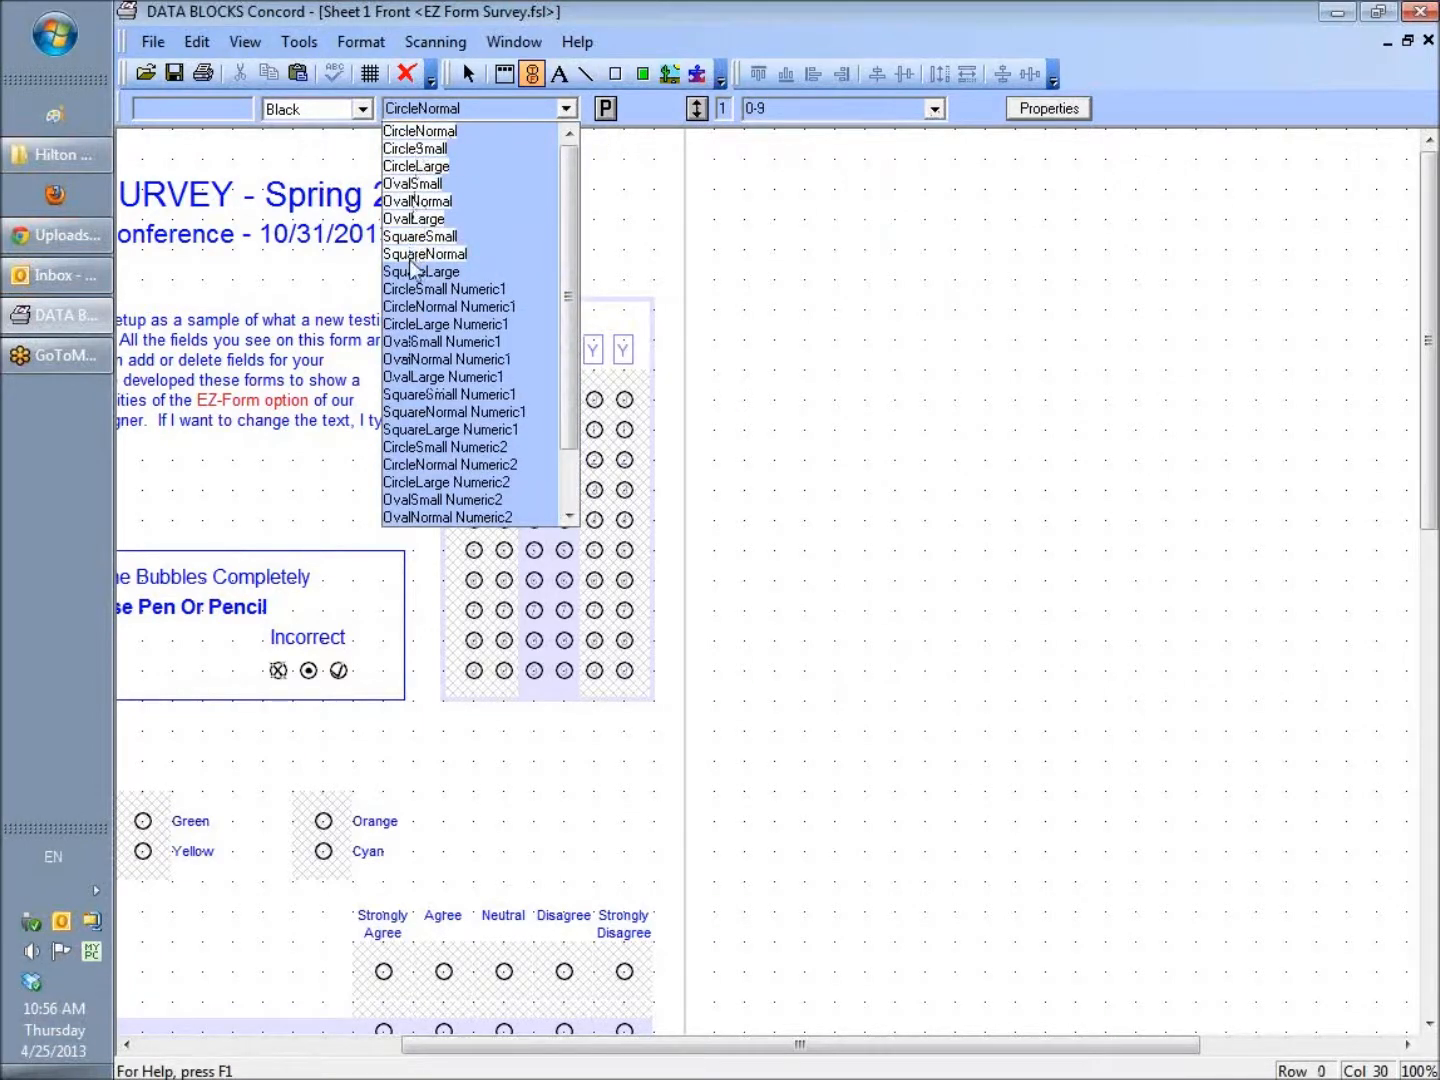
left_click(427, 133)
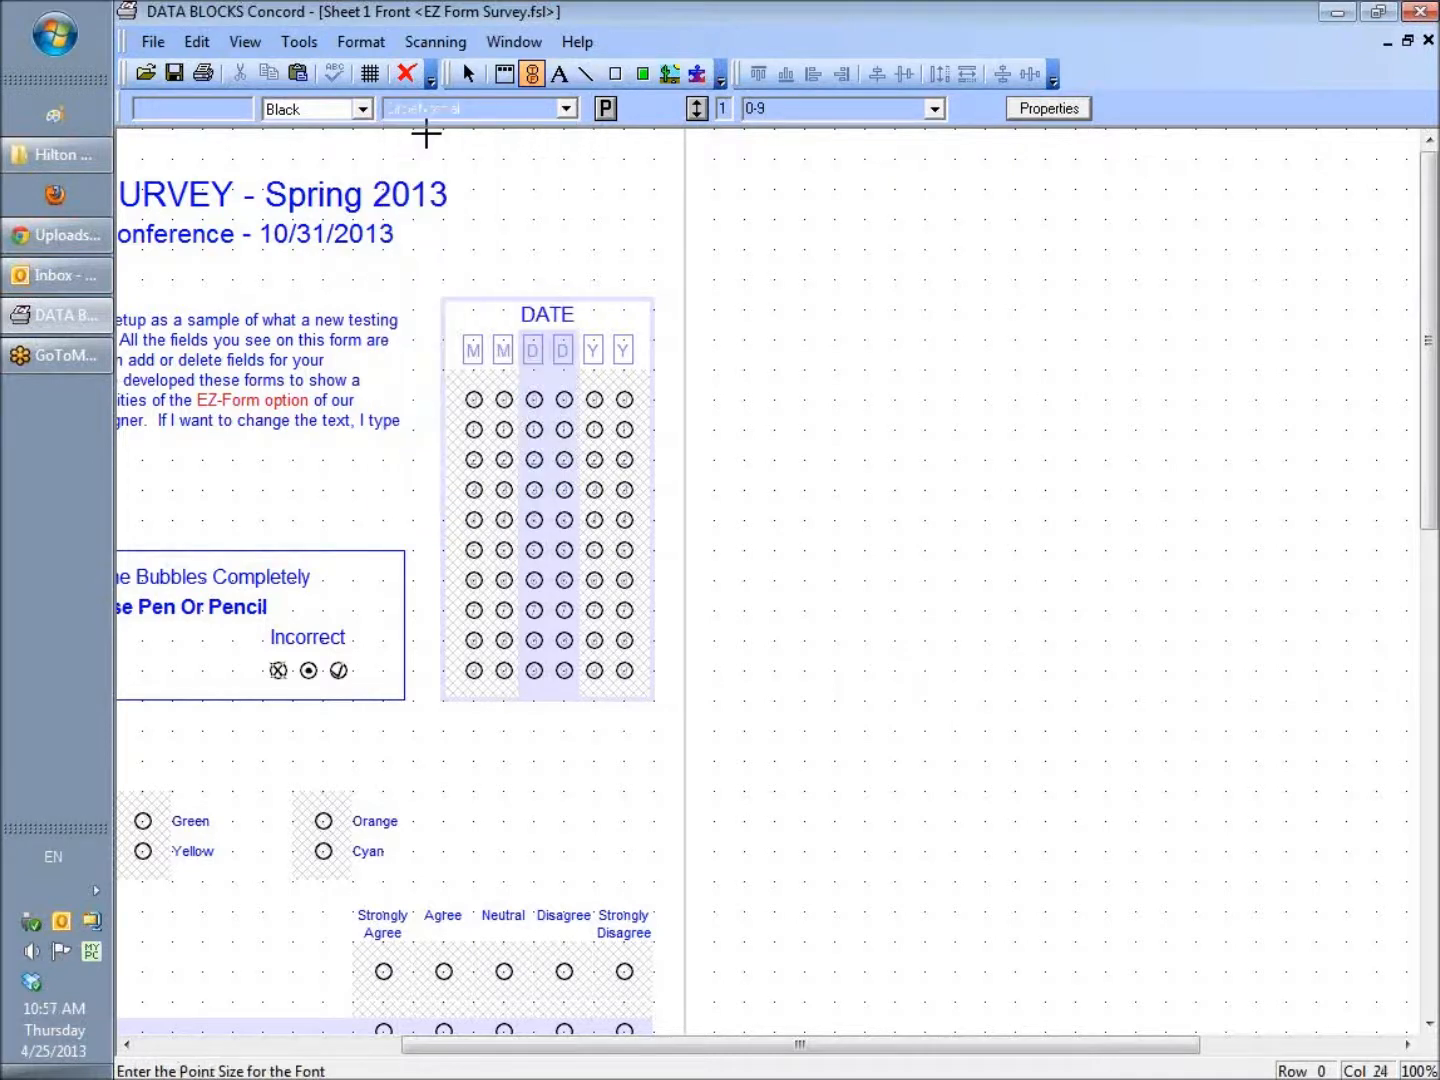
Draw the four-column bubble field in the blank area from row 4, column 37, and name it "Test".
left_click_drag(777, 213, 913, 363)
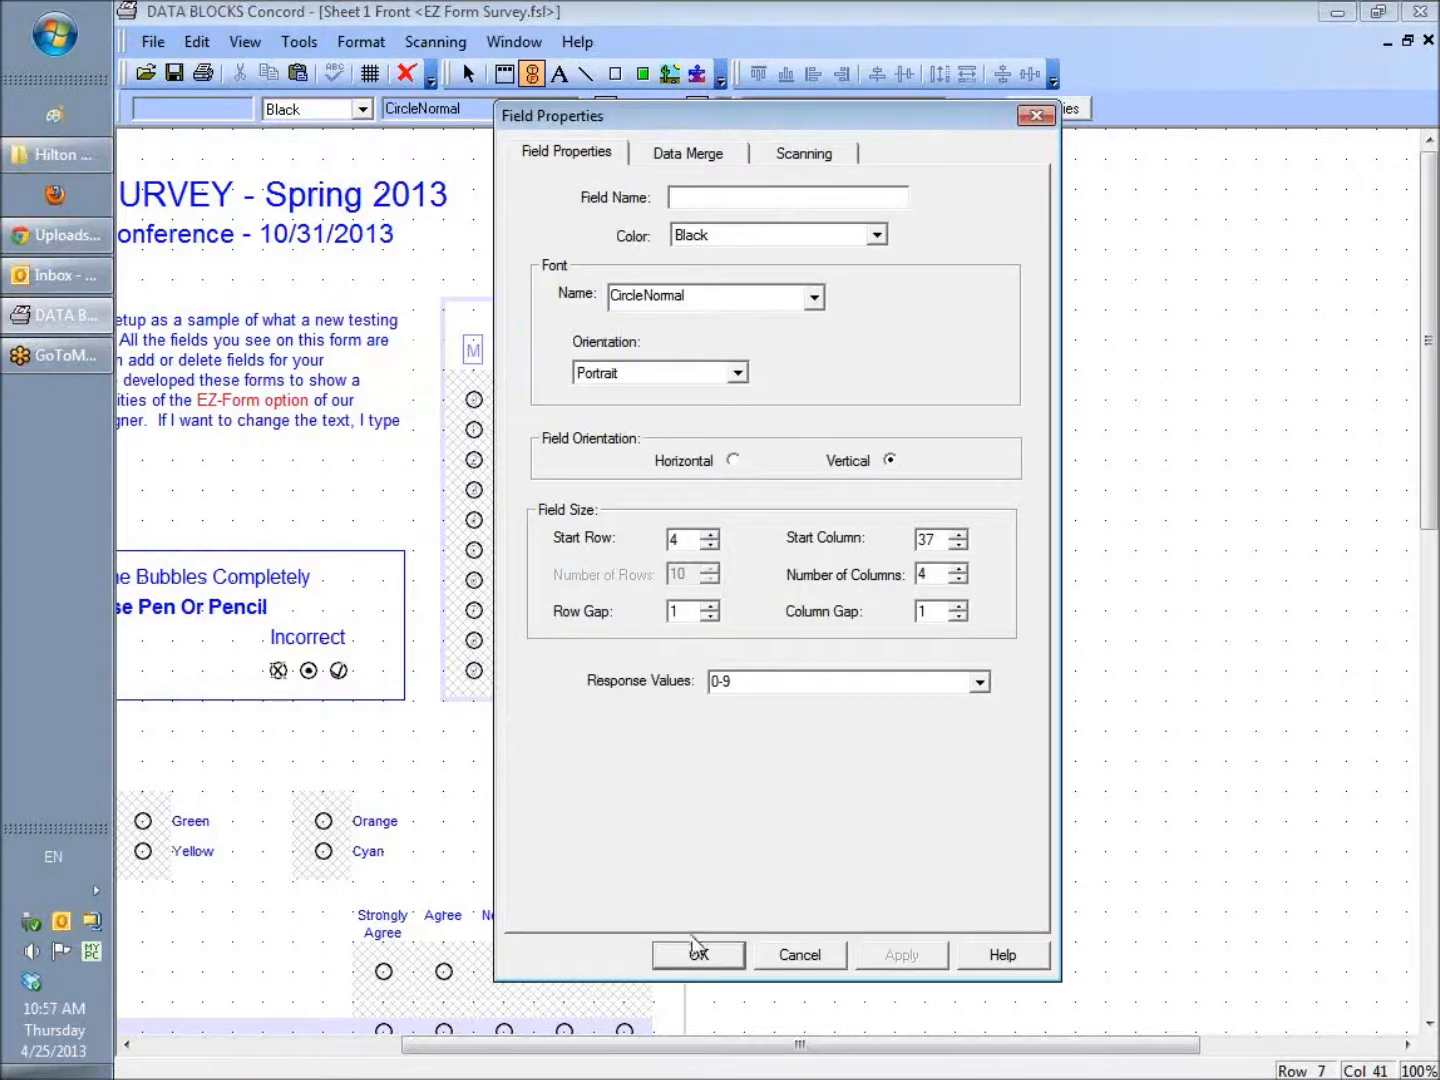
left_click(698, 945)
left_click(1031, 612)
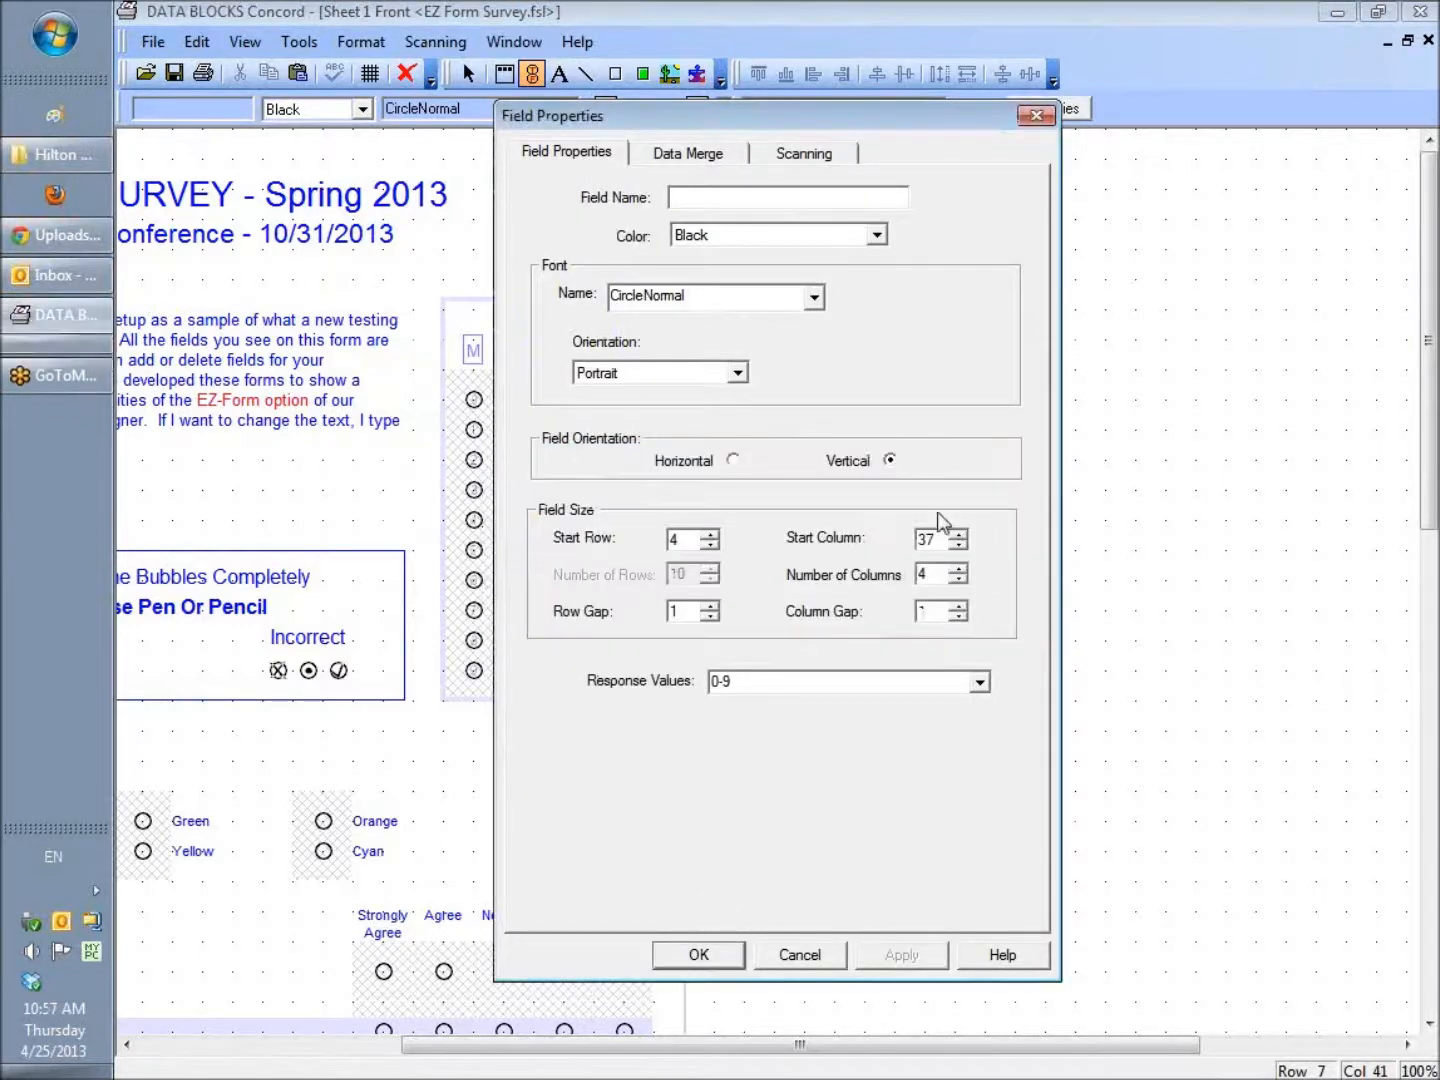
left_click(774, 197)
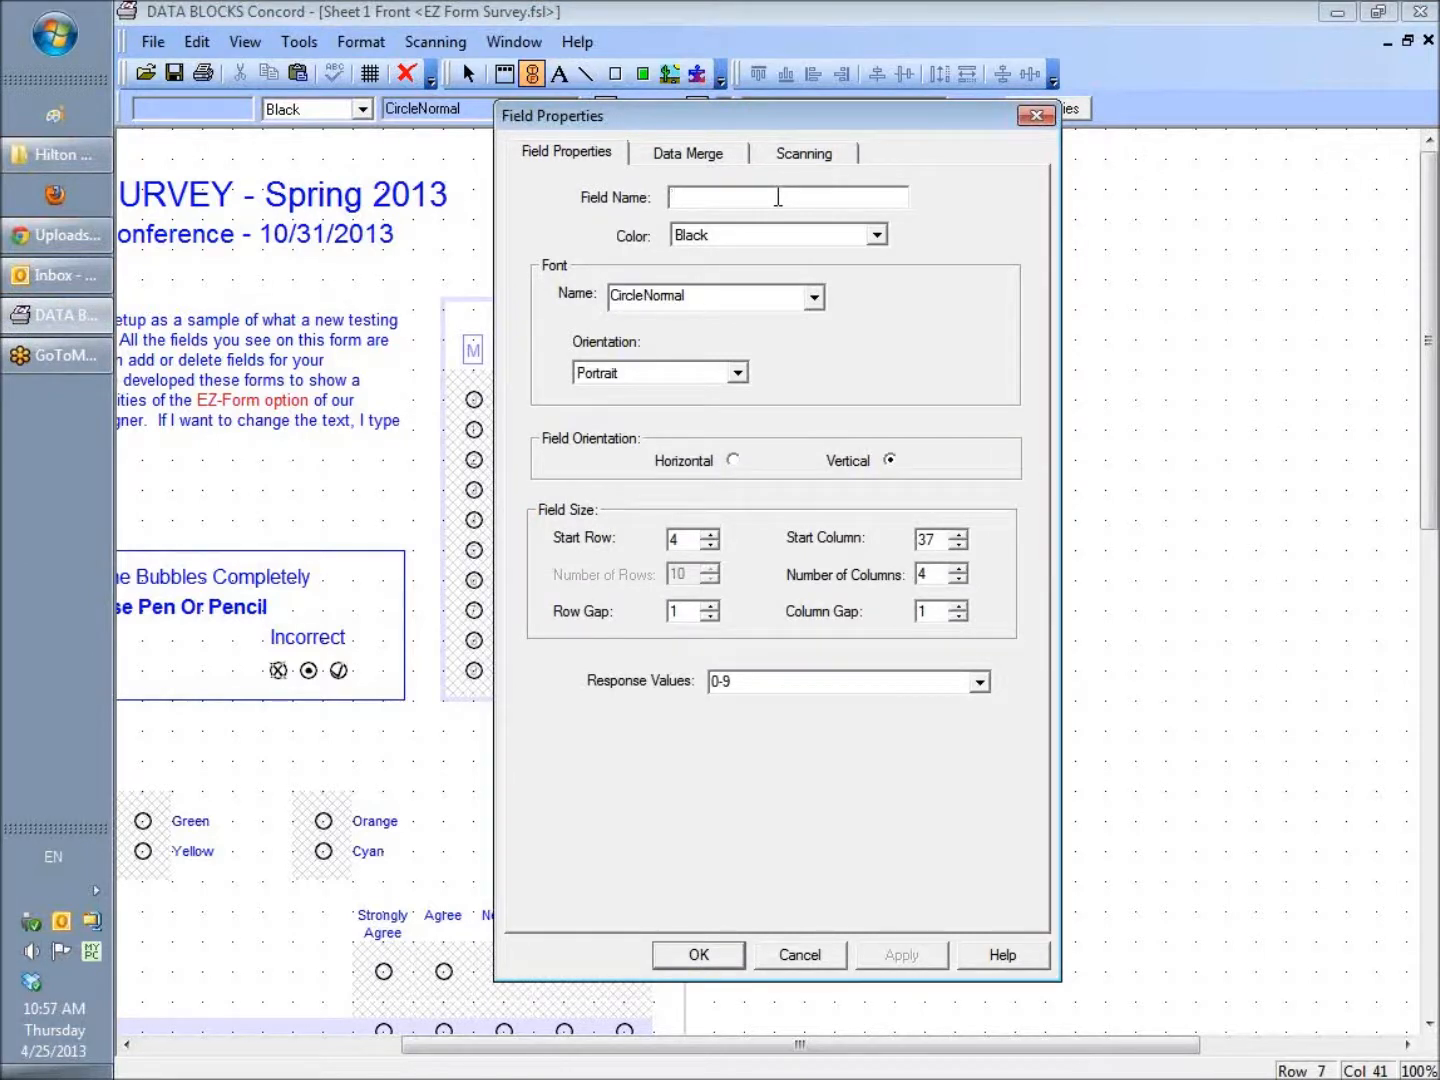
type("Th")
type("st")
key("Return")
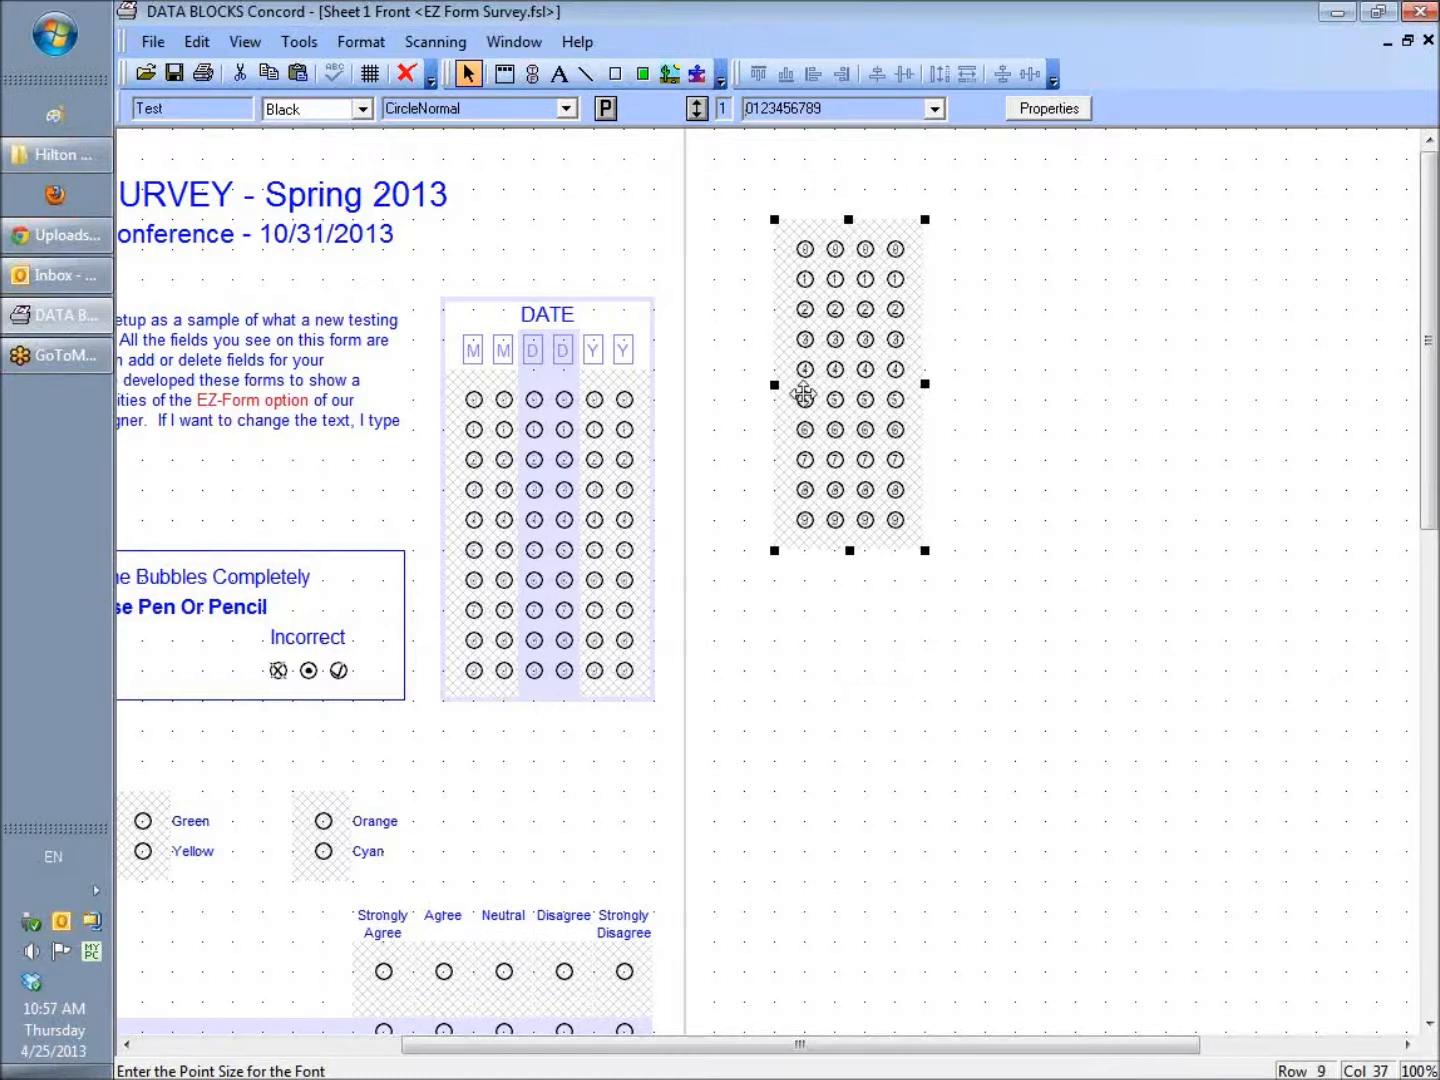
Set the Test field's color to Gray 50% and its response values to BlankA-Z.
left_click(363, 110)
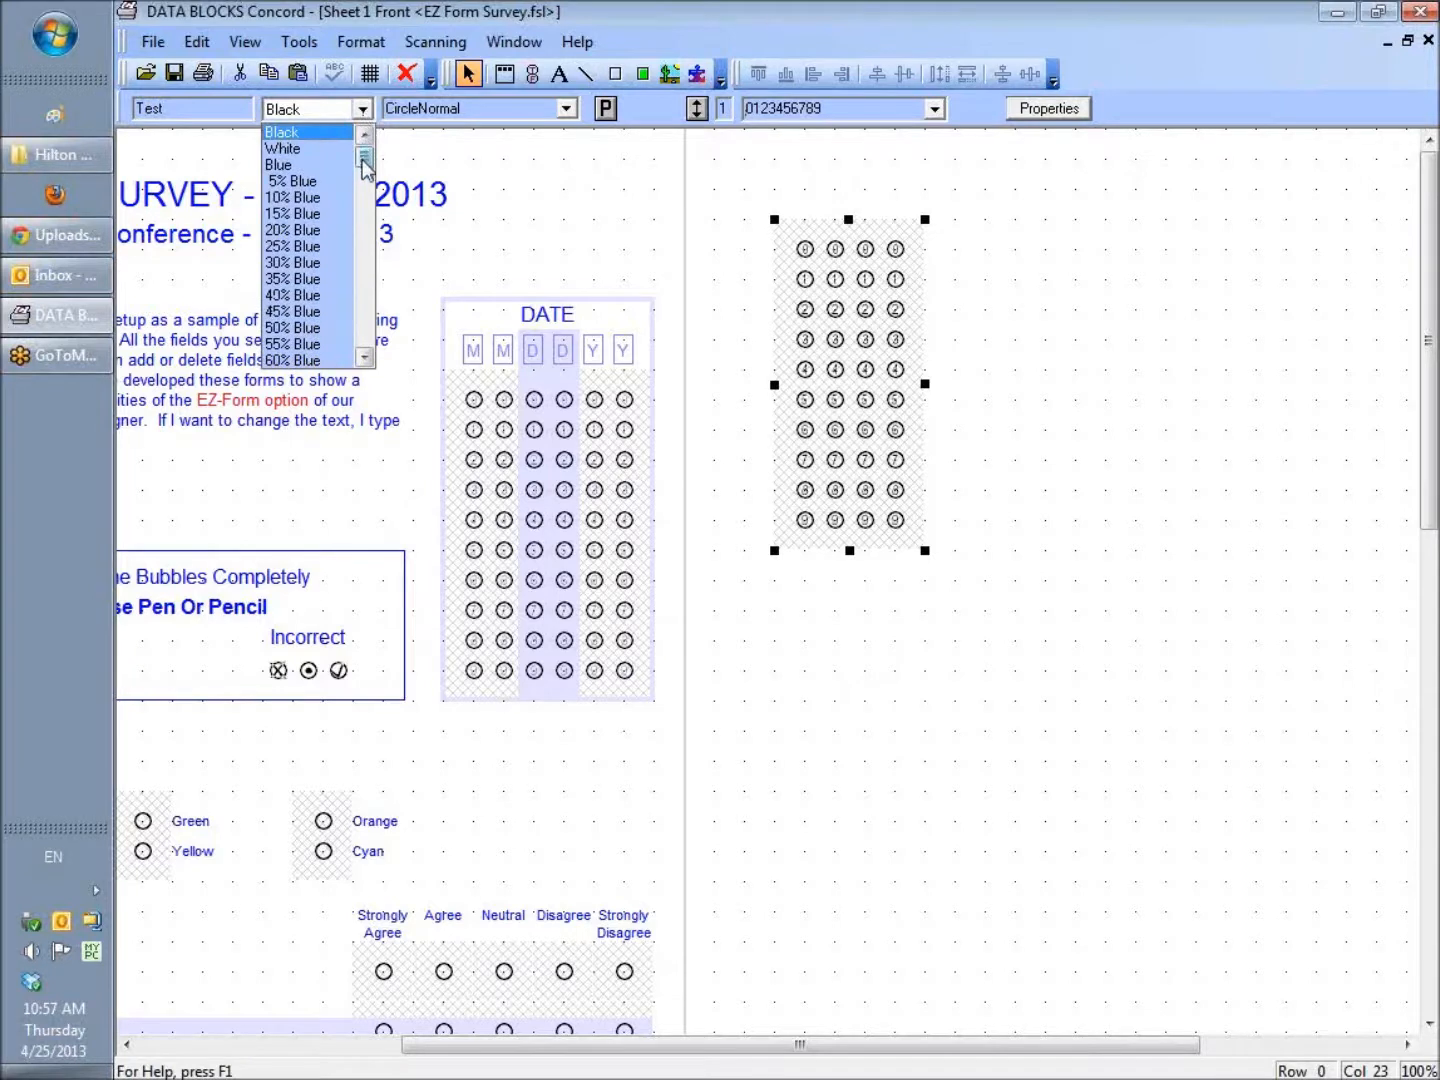
left_click_drag(362, 159, 367, 326)
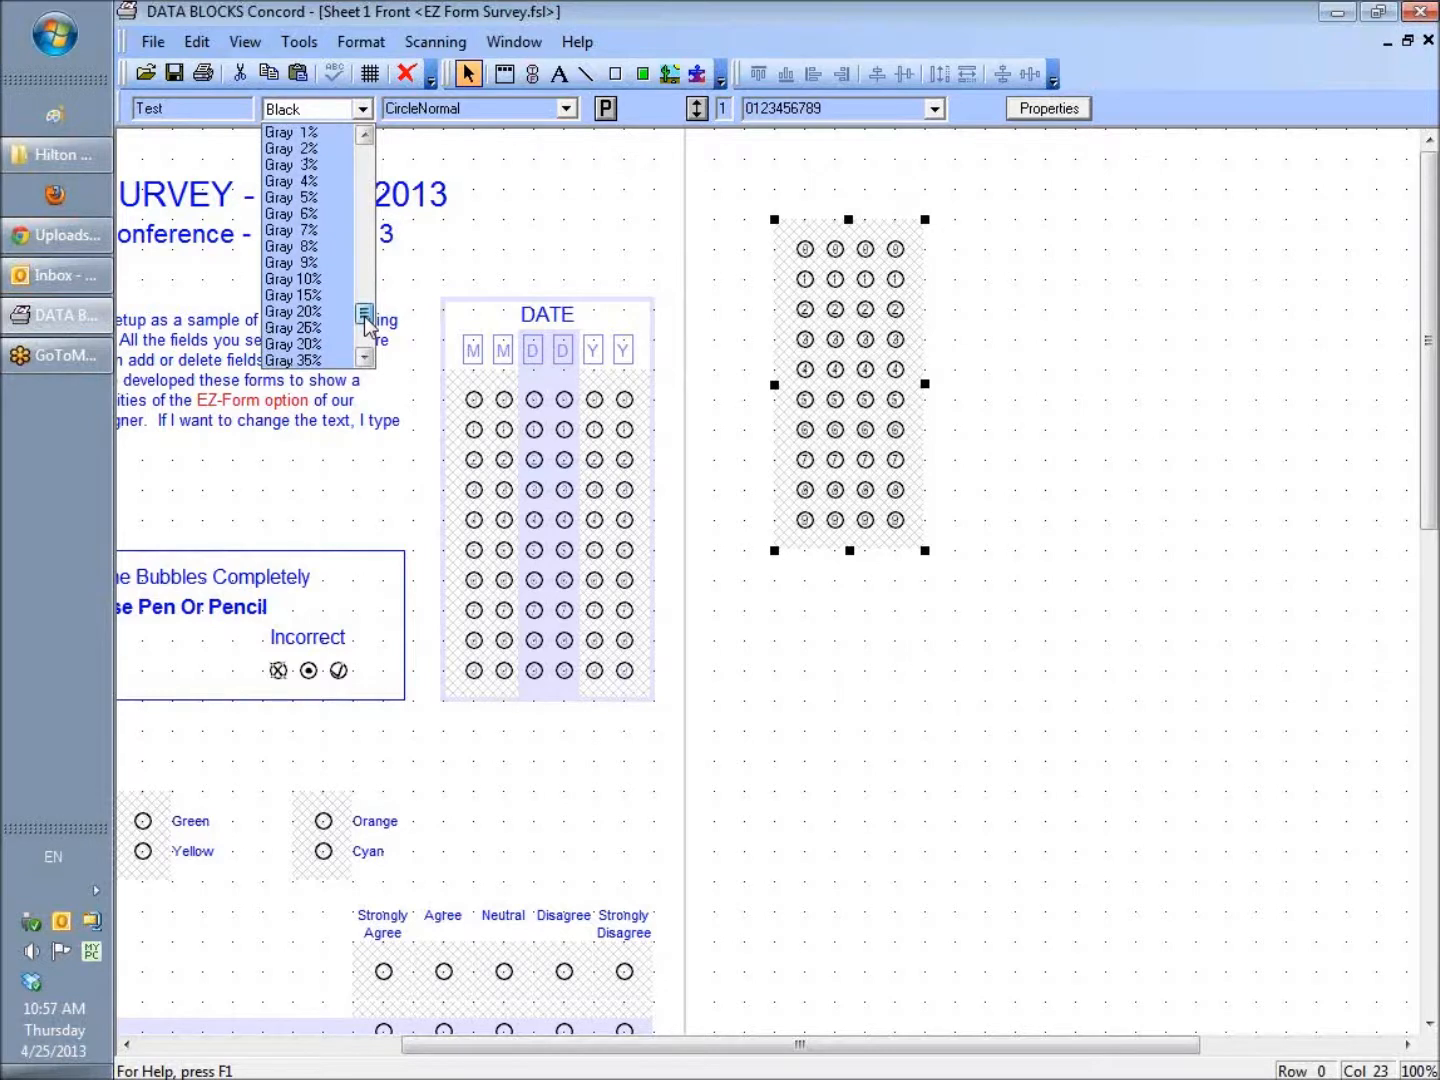
left_click_drag(365, 324, 366, 330)
left_click(301, 344)
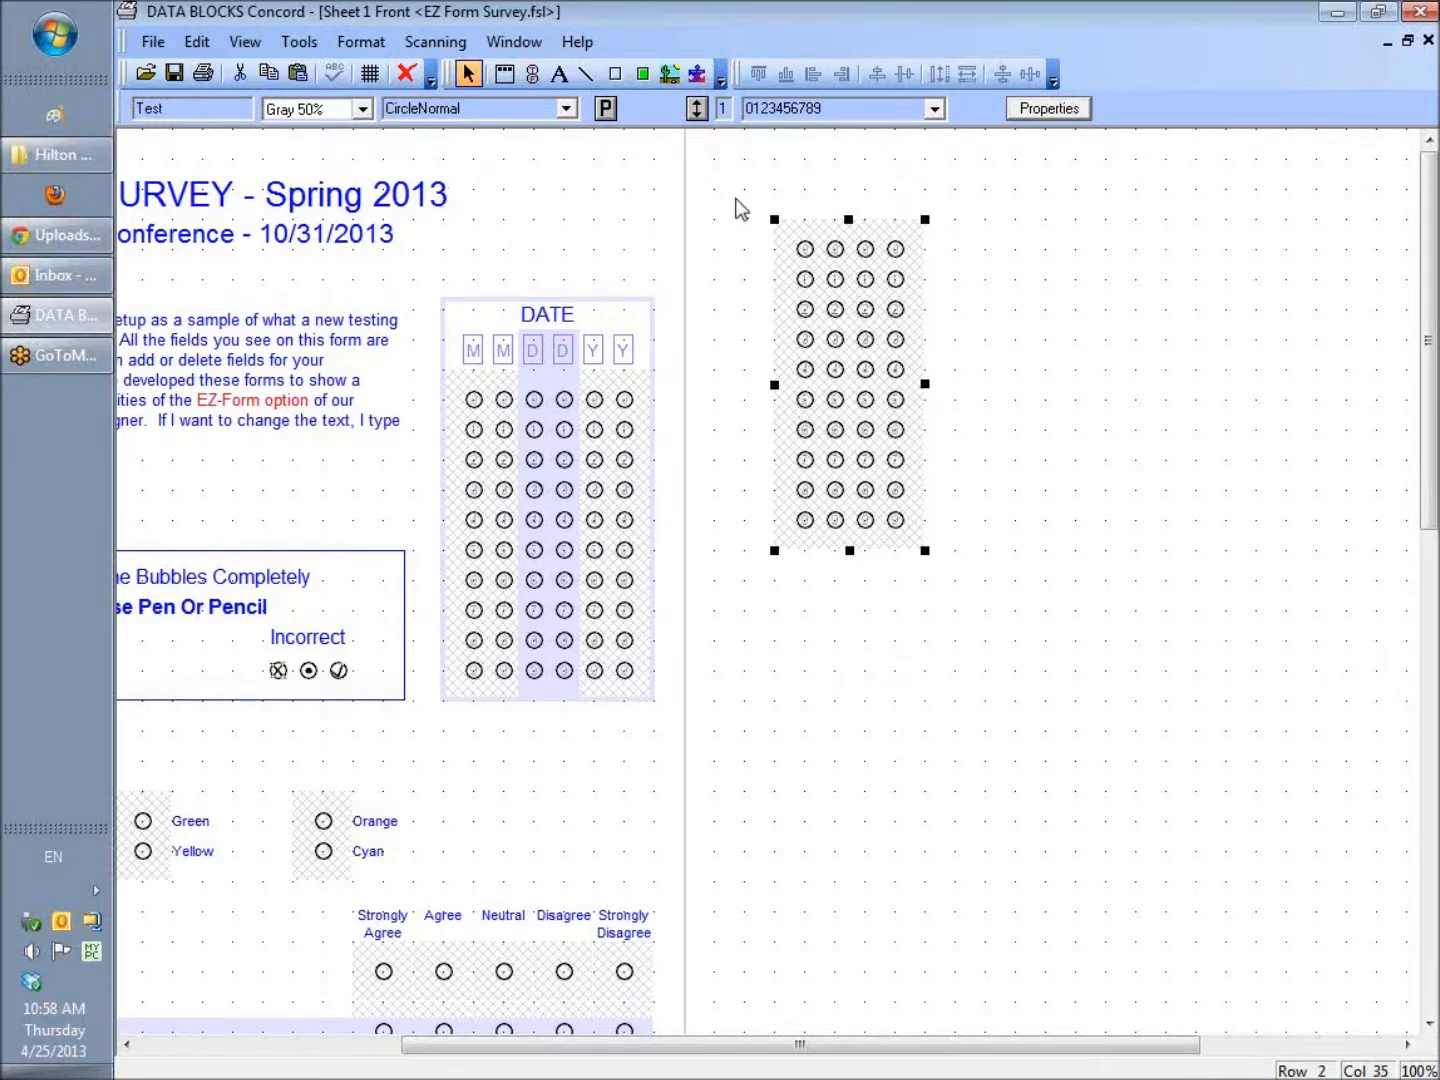
left_click(362, 108)
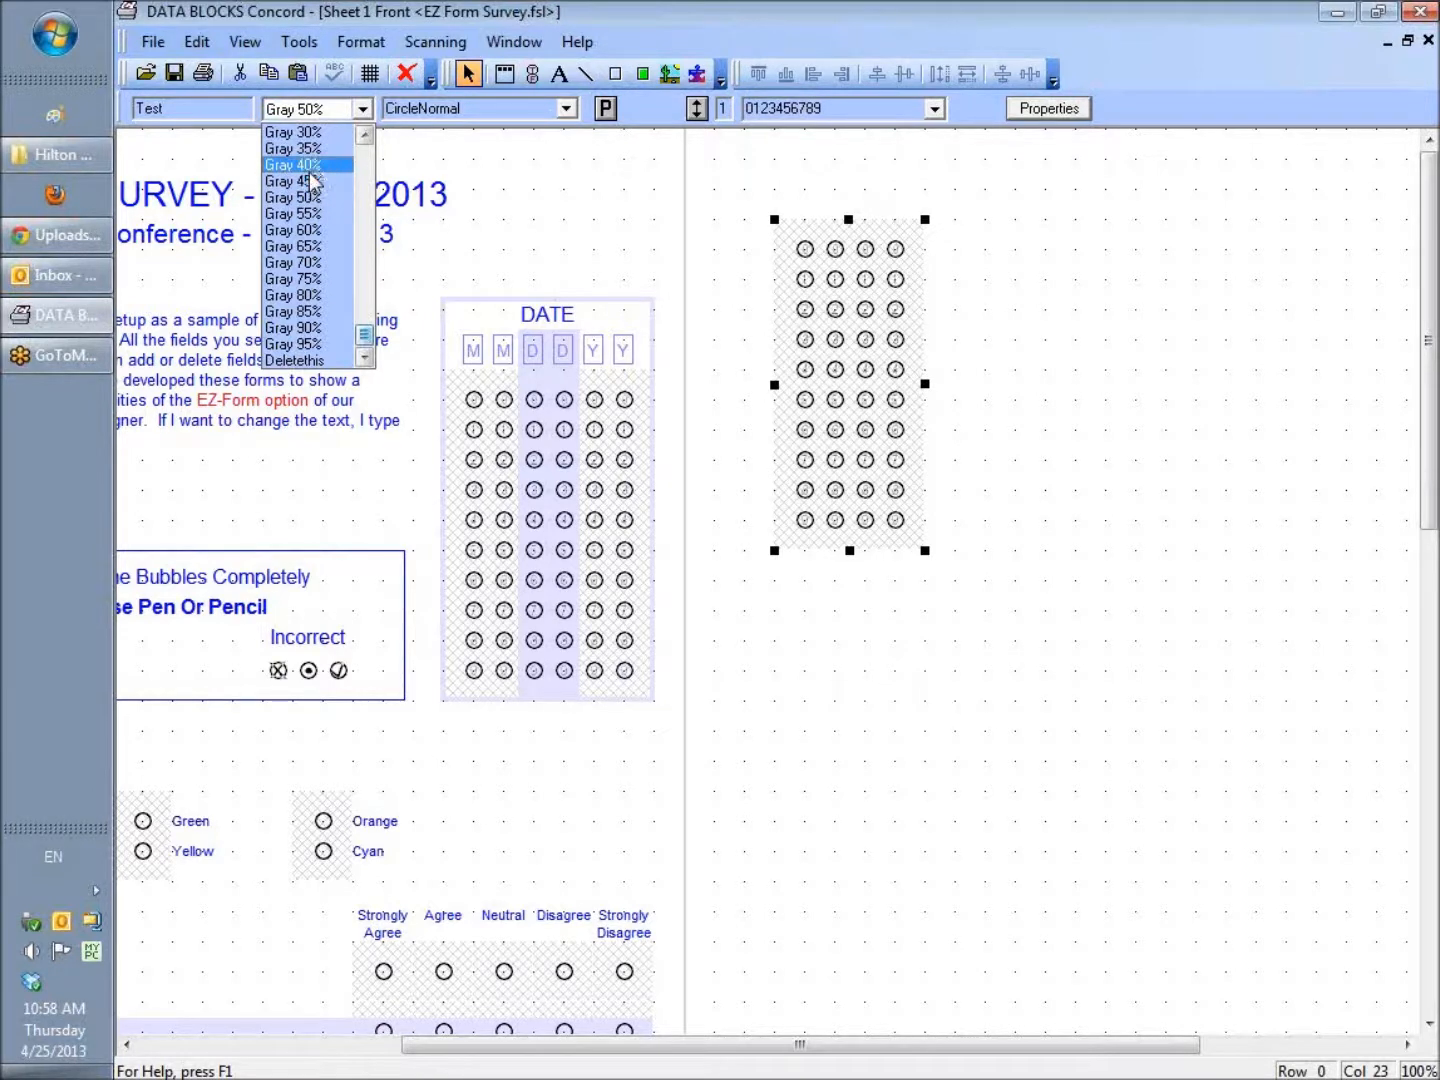
left_click(585, 176)
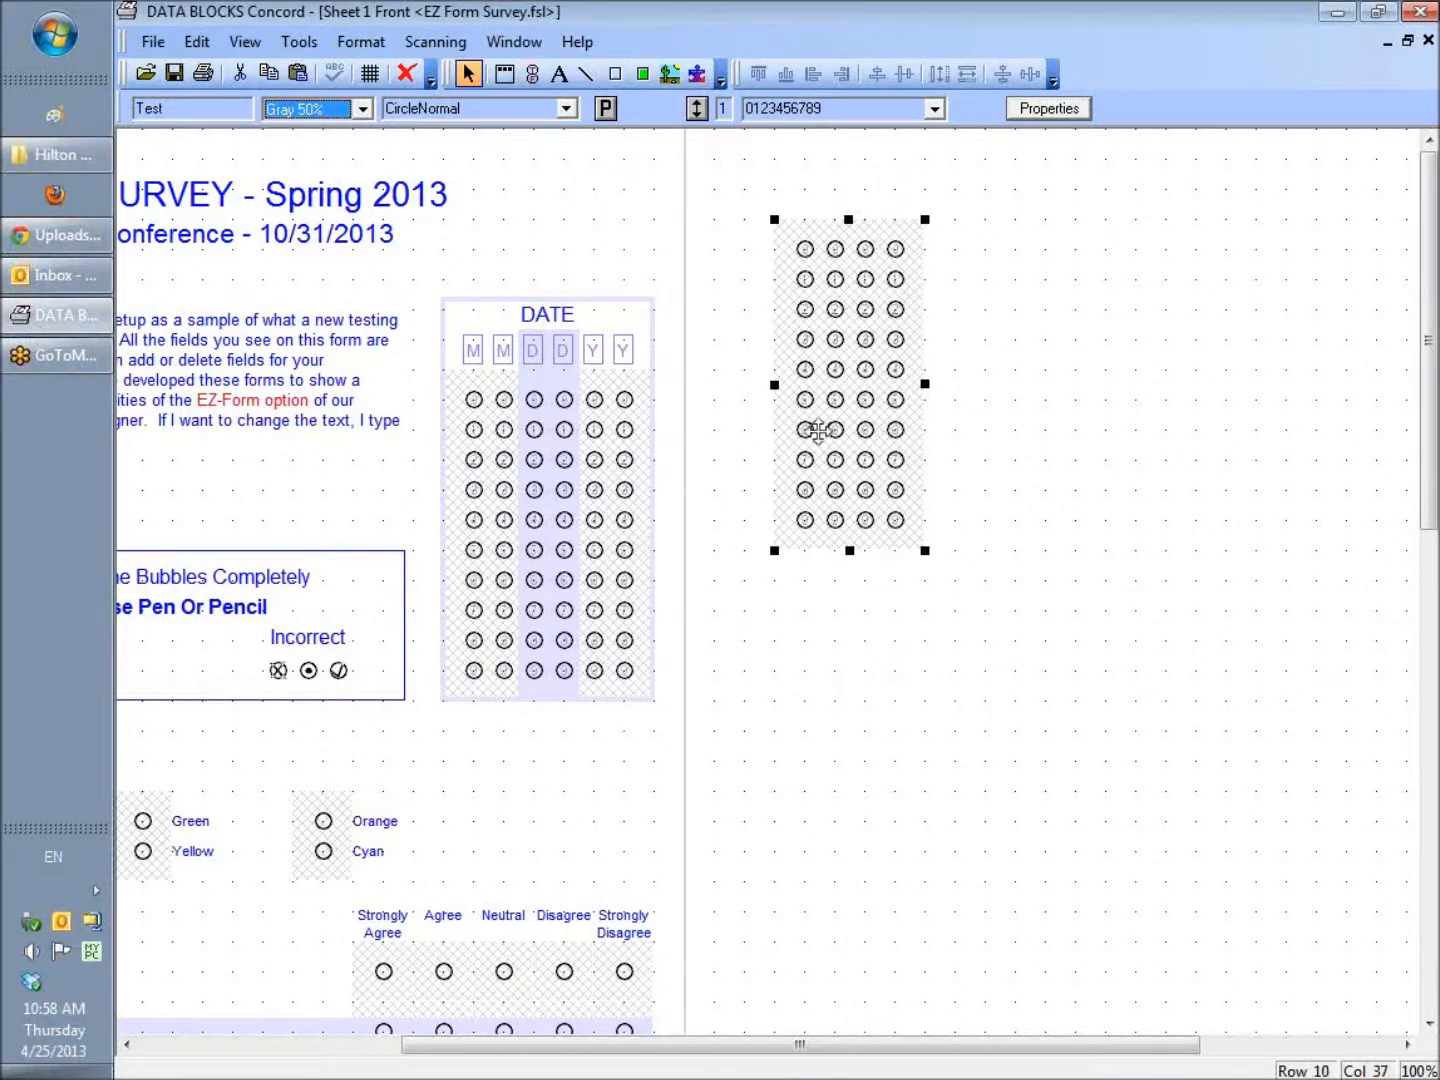
left_click(935, 110)
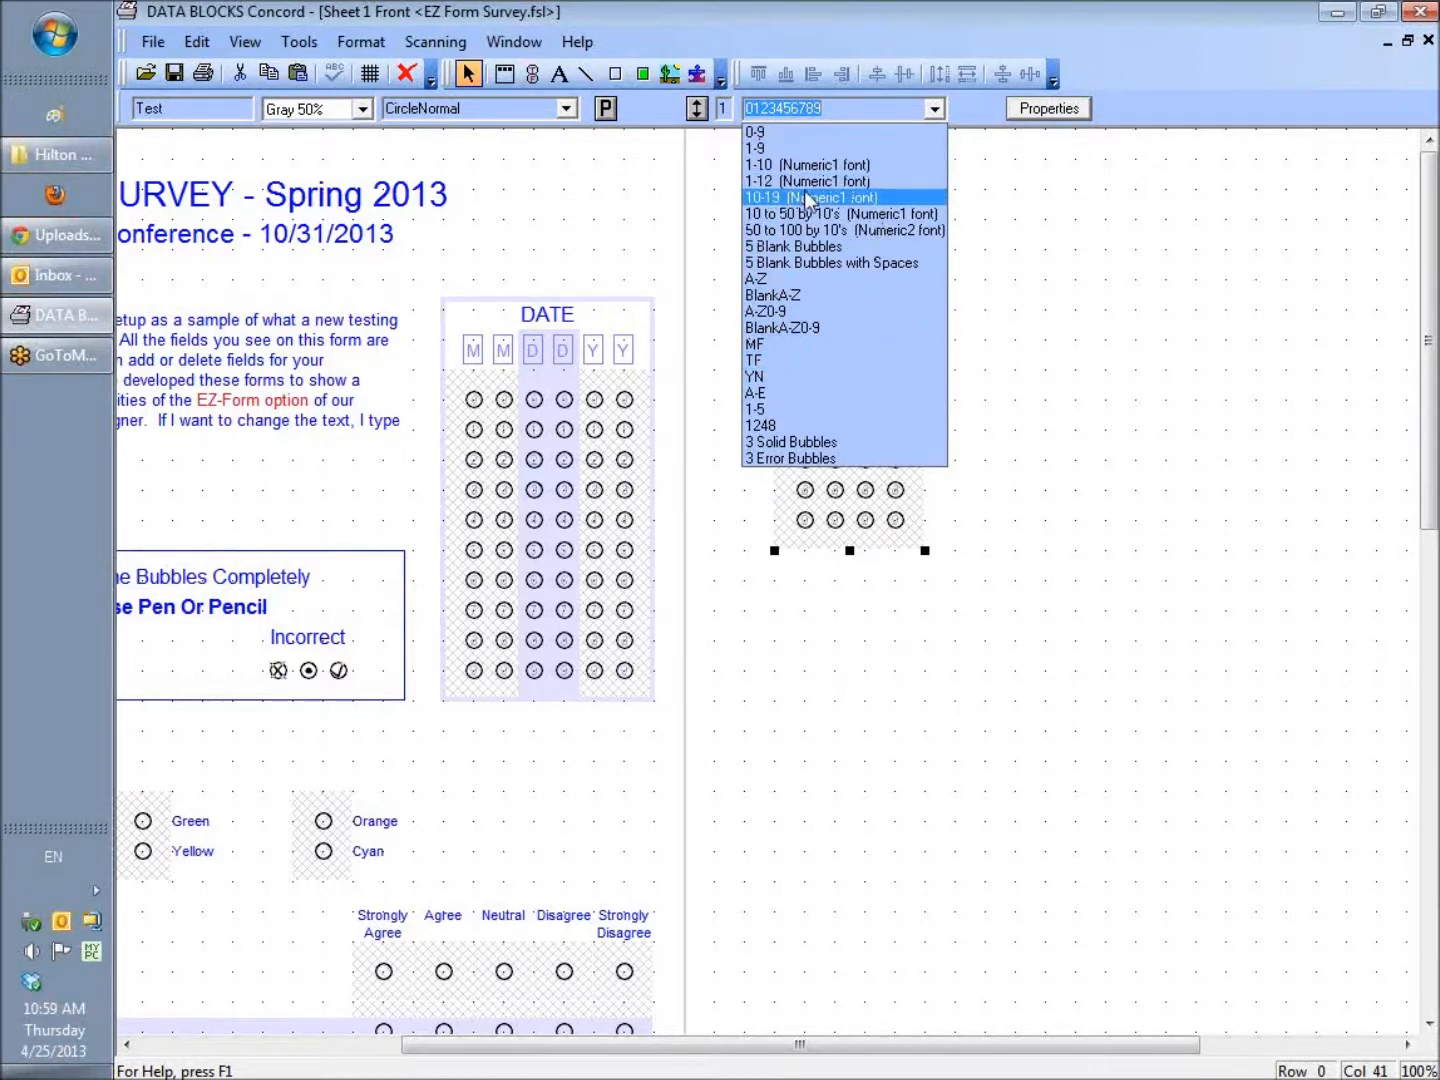
left_click(778, 292)
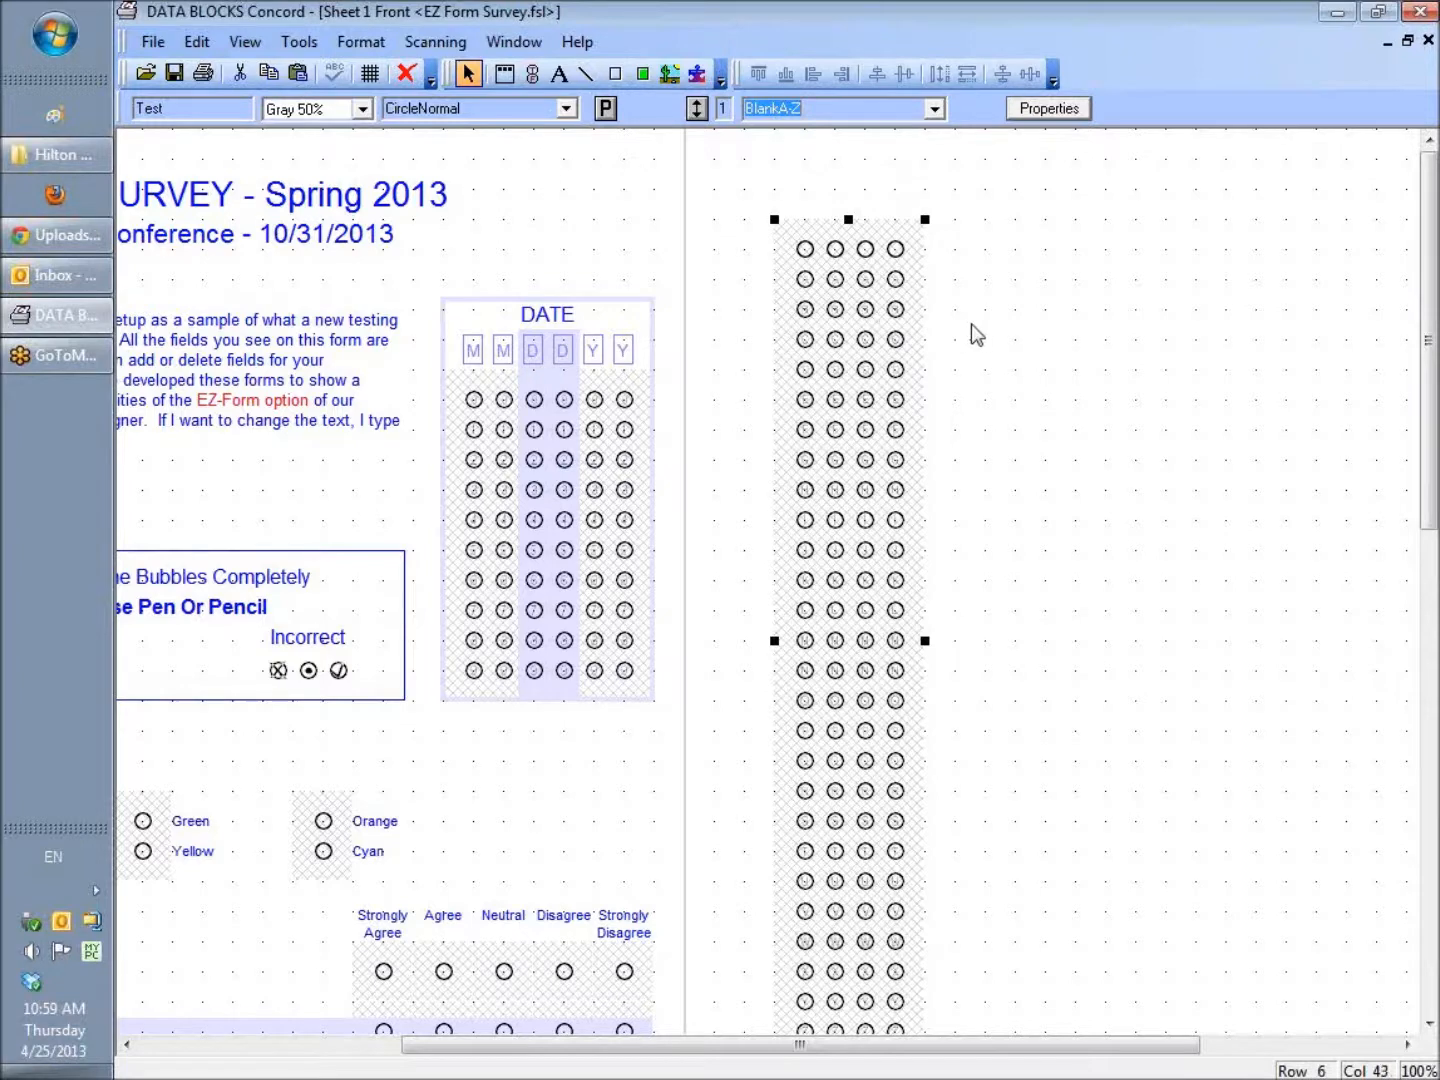
Make the Test field a single horizontal row with 5 Blank Bubbles as its response values.
left_click(935, 111)
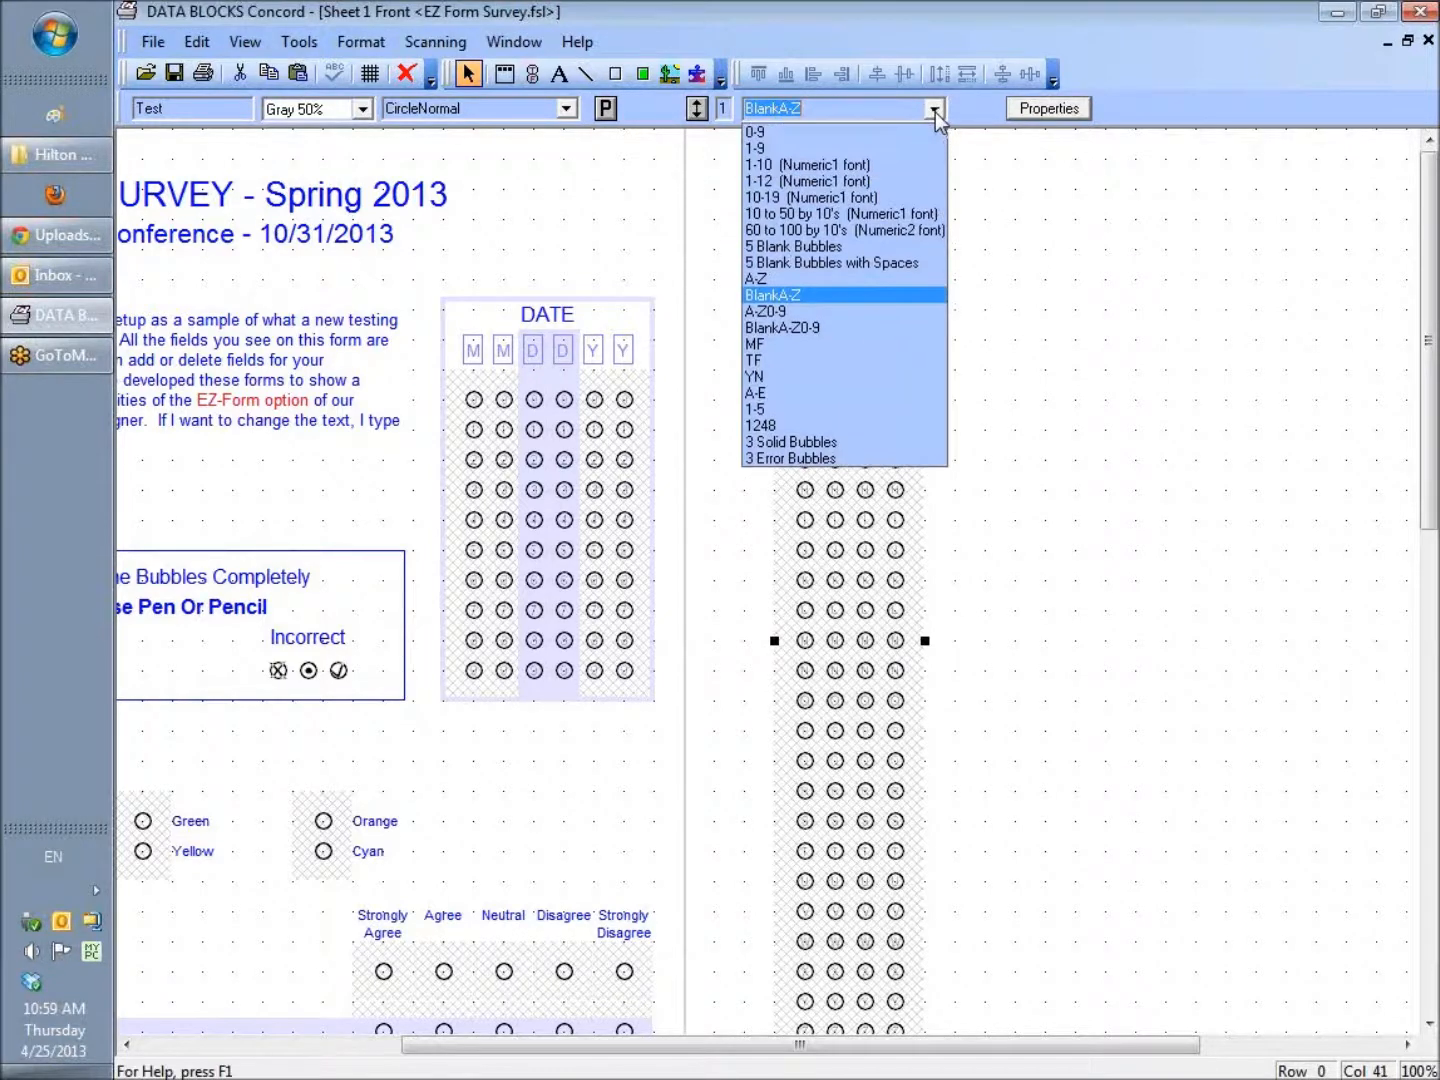
left_click(838, 248)
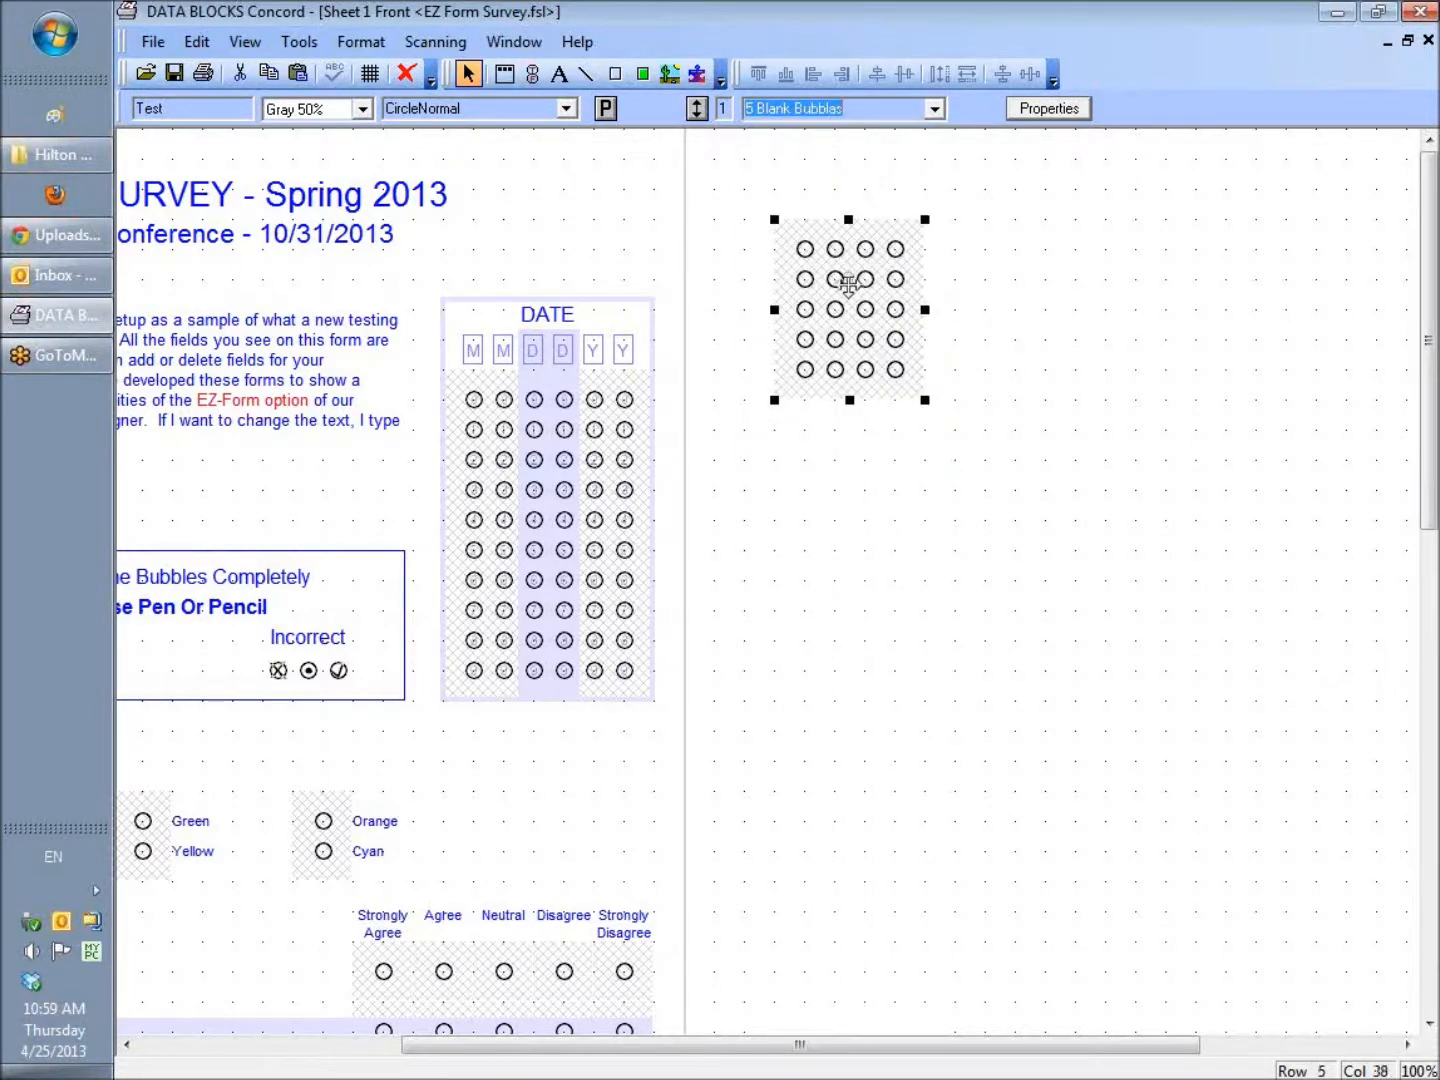
left_click(697, 108)
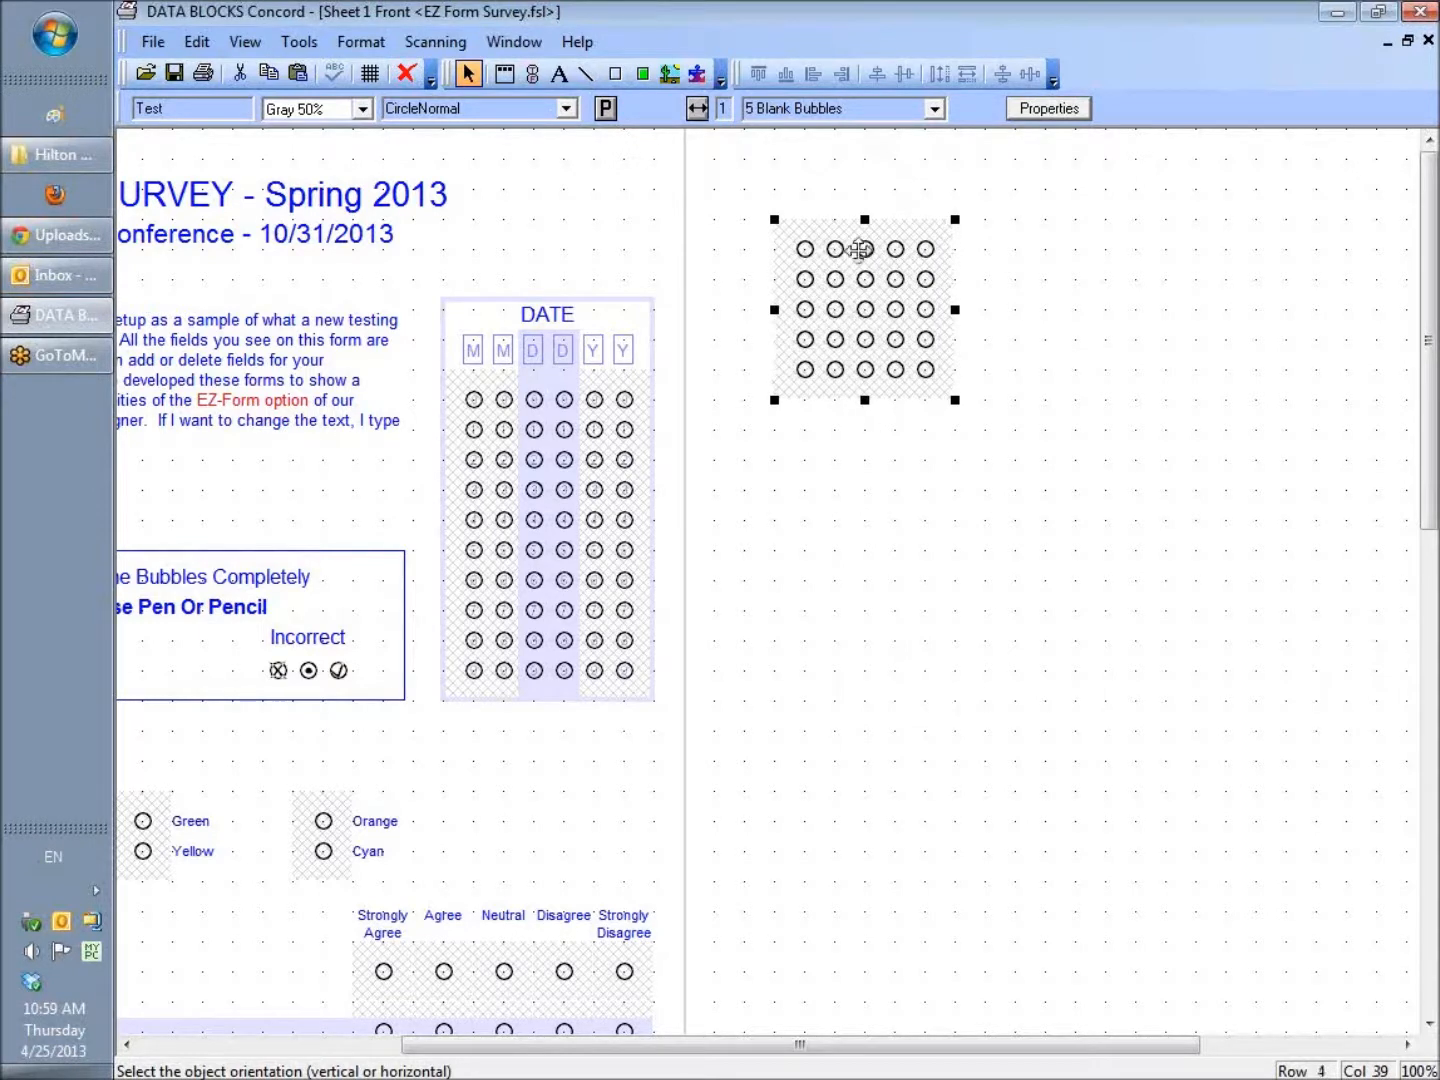
left_click_drag(865, 401, 867, 281)
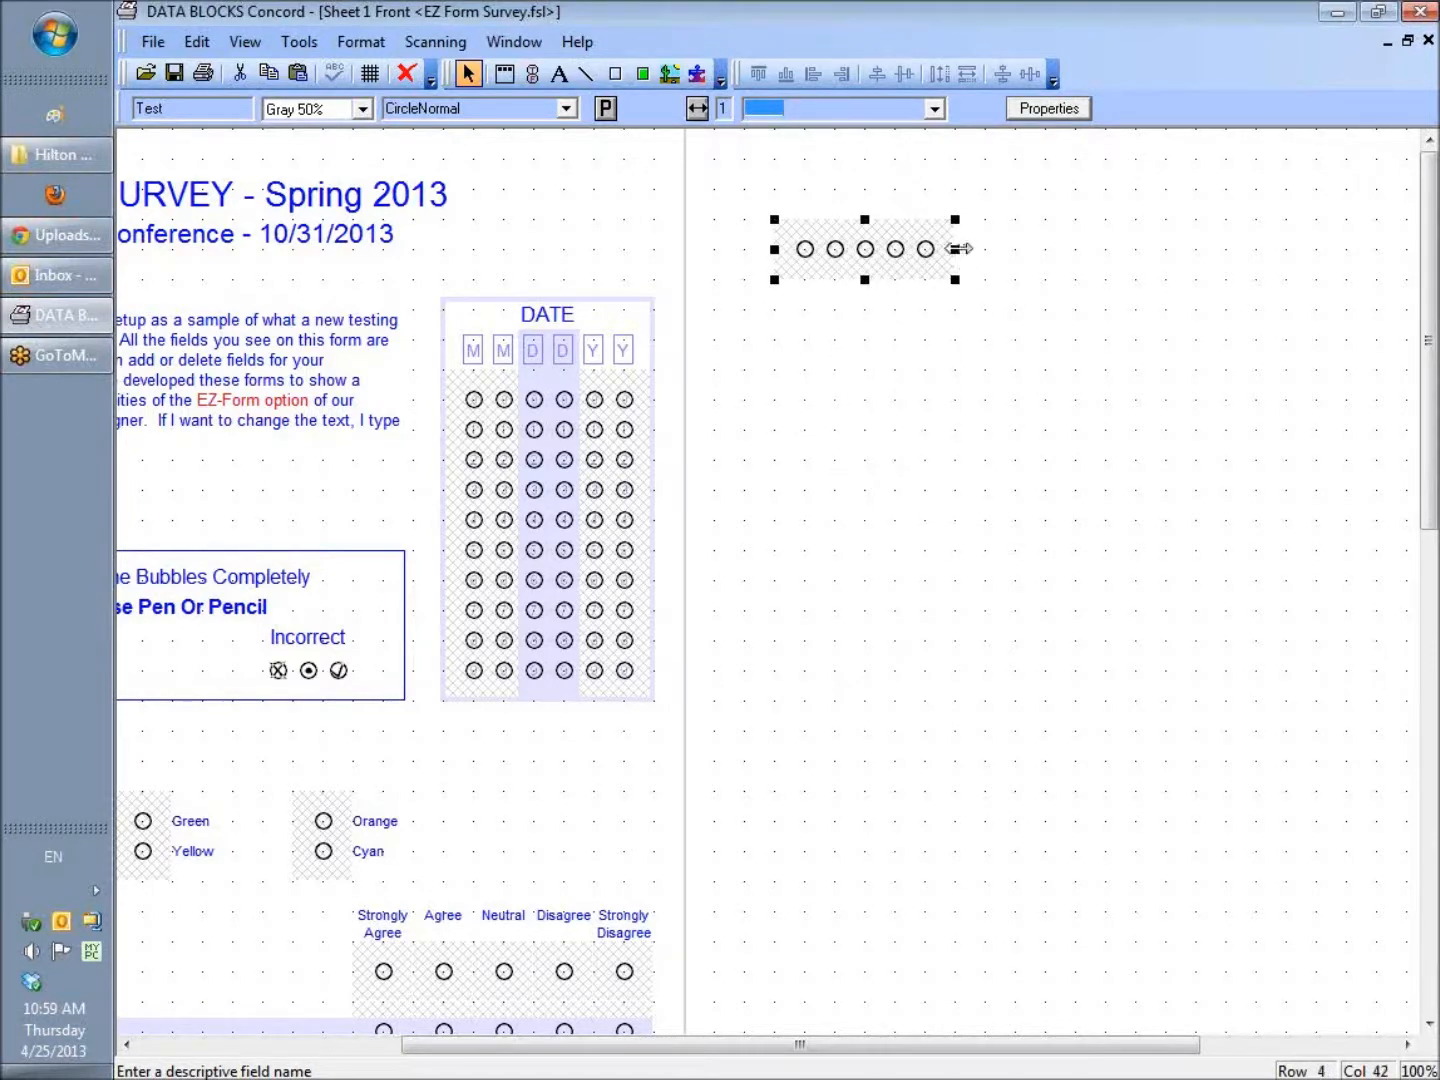
Try to stretch the single-row Test field beyond five bubbles, and set its response values to 0-9.
left_click_drag(959, 248, 1150, 257)
left_click_drag(955, 247, 1131, 257)
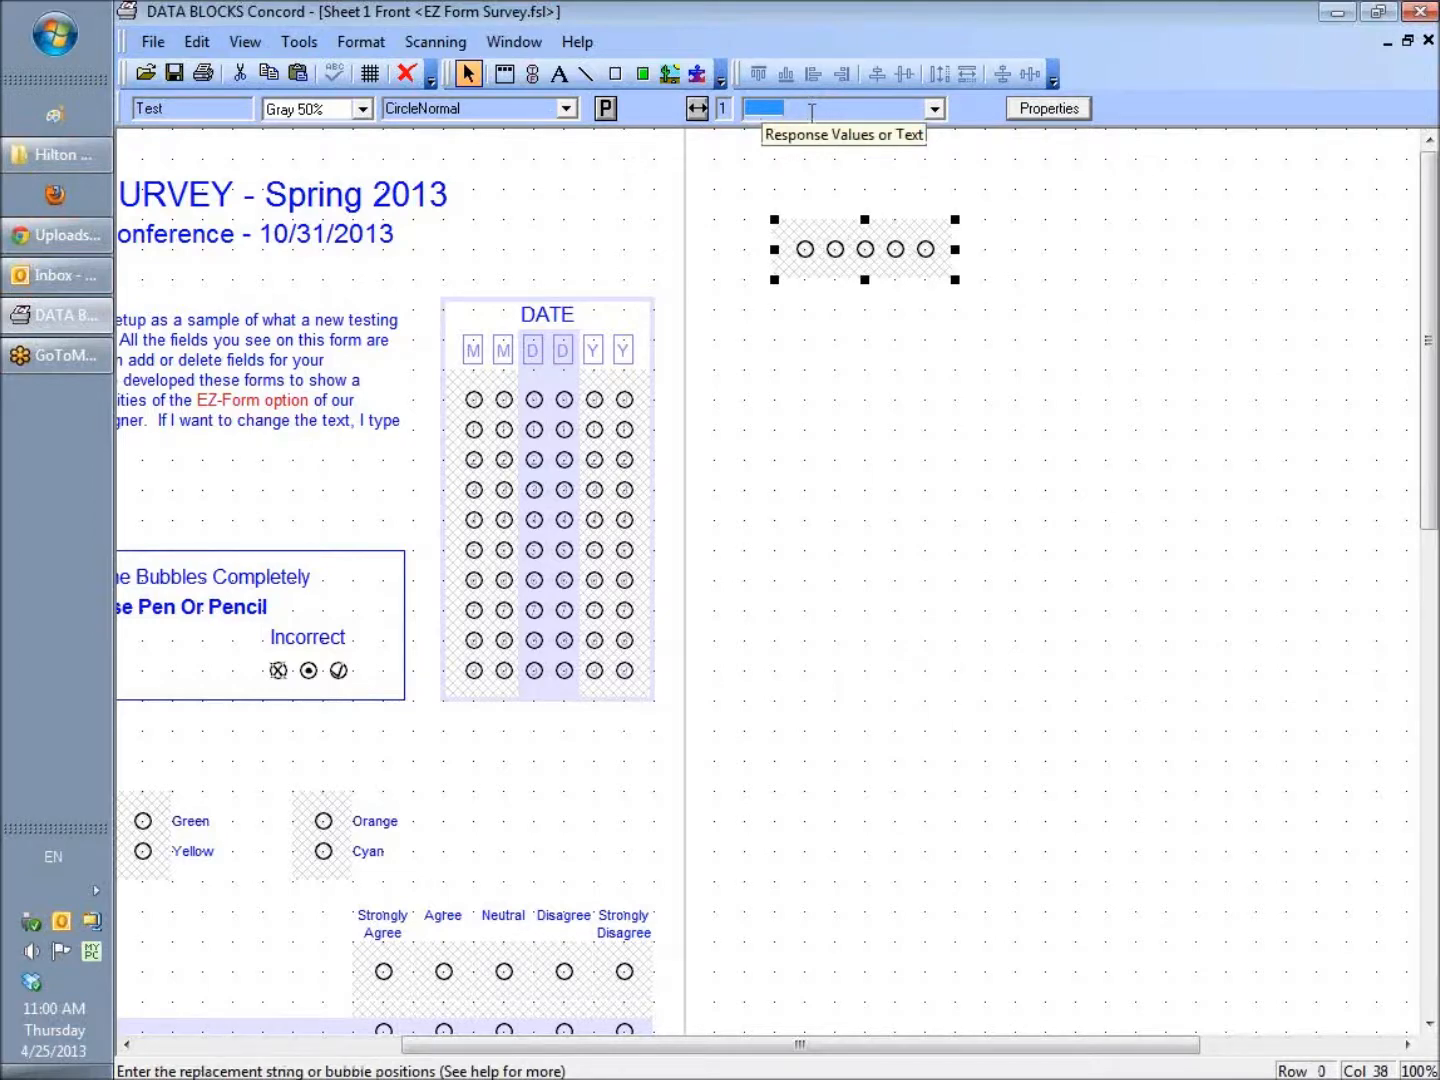
left_click(934, 108)
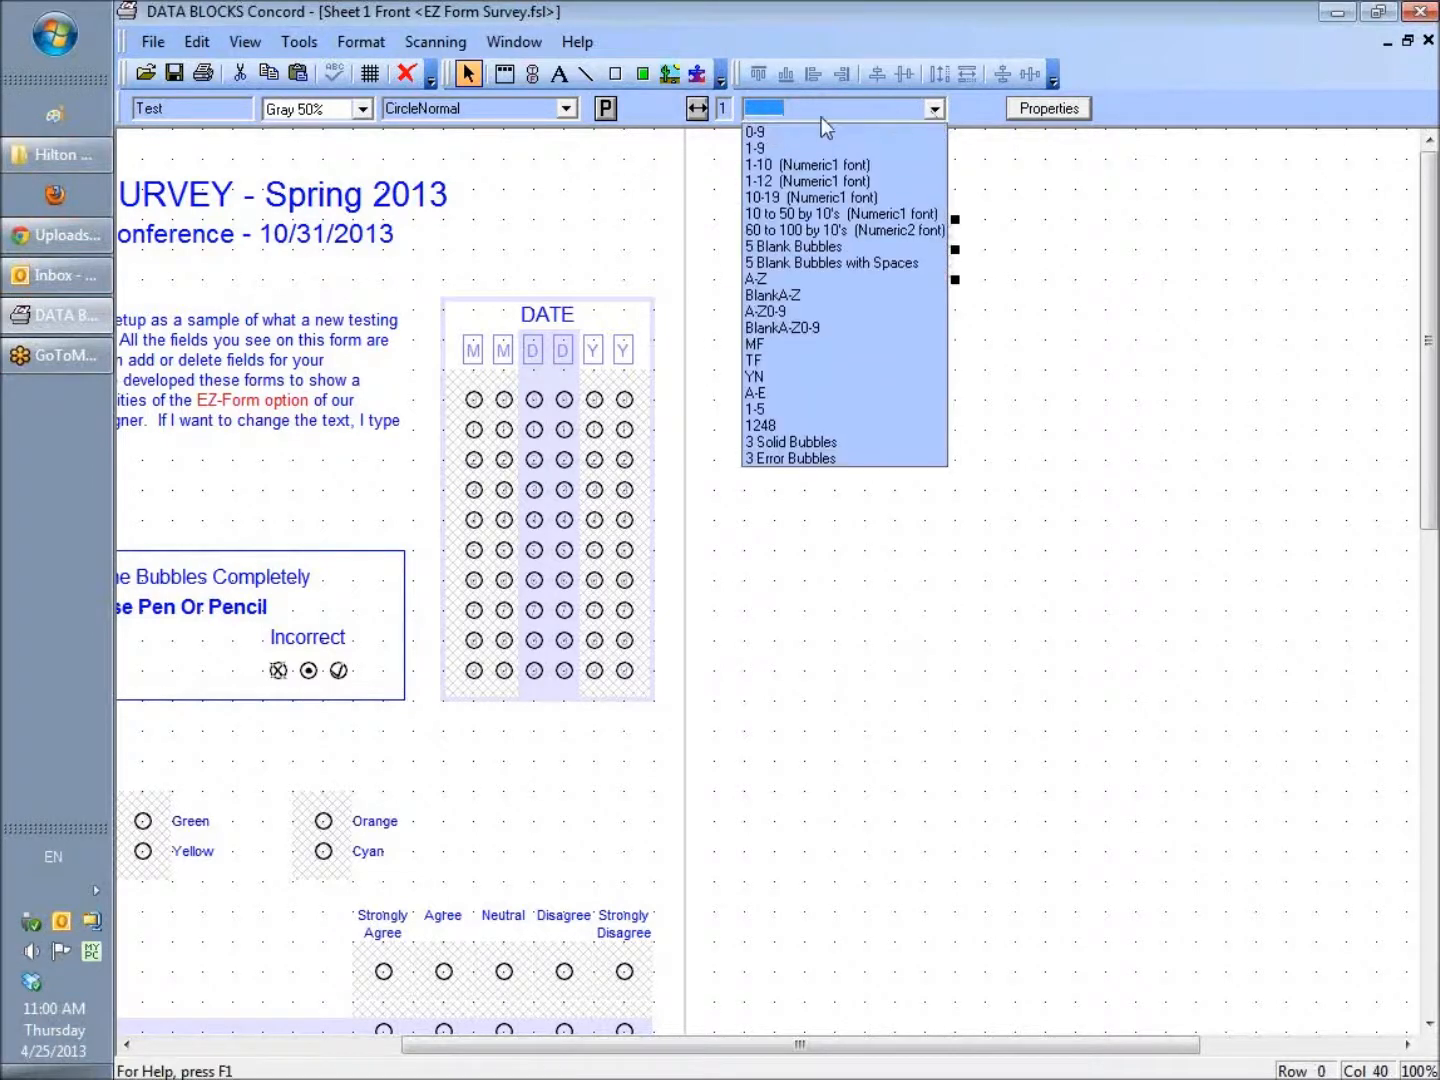
left_click(787, 129)
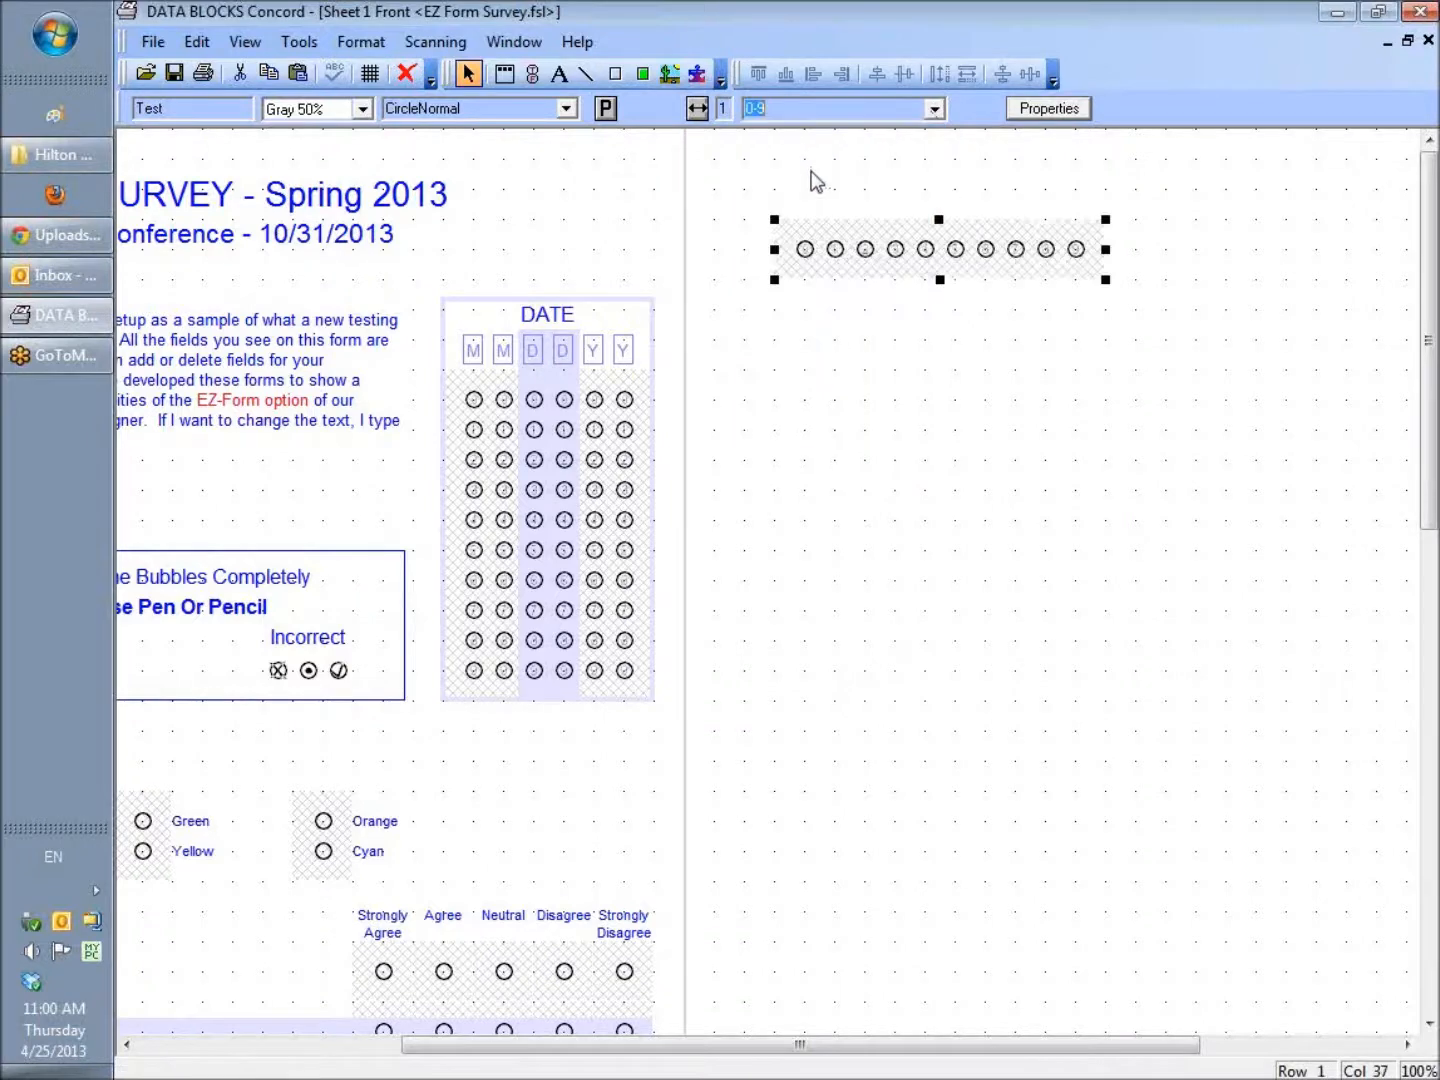
Set the Test field's response values back to 5 Blank Bubbles.
left_click(934, 108)
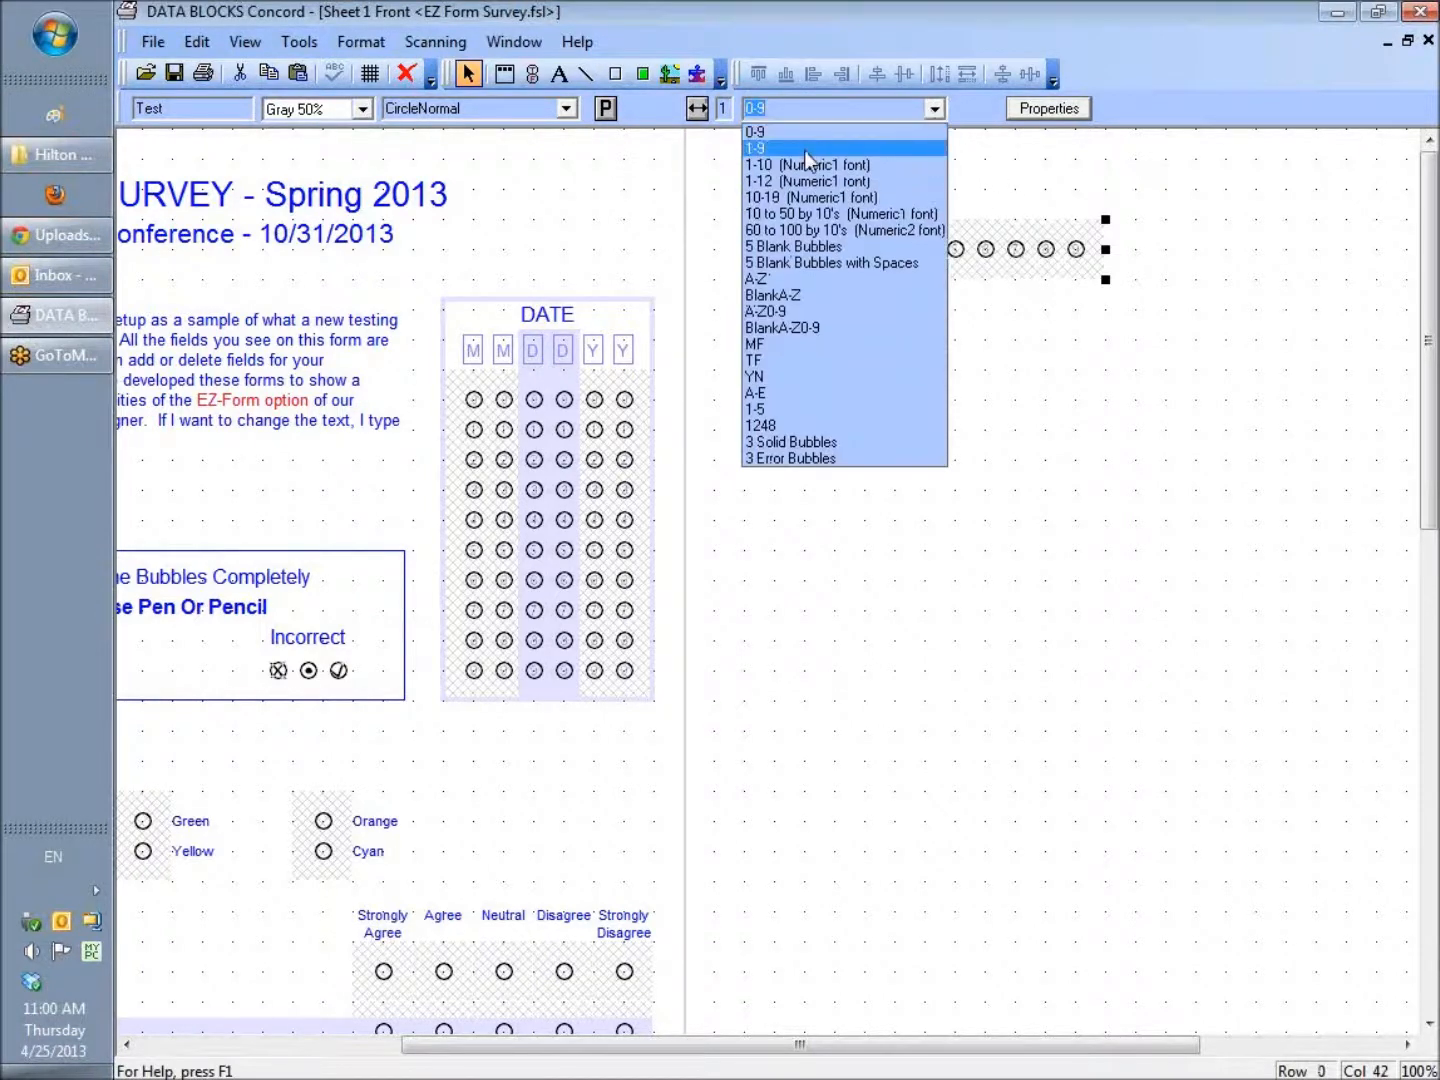
left_click(793, 247)
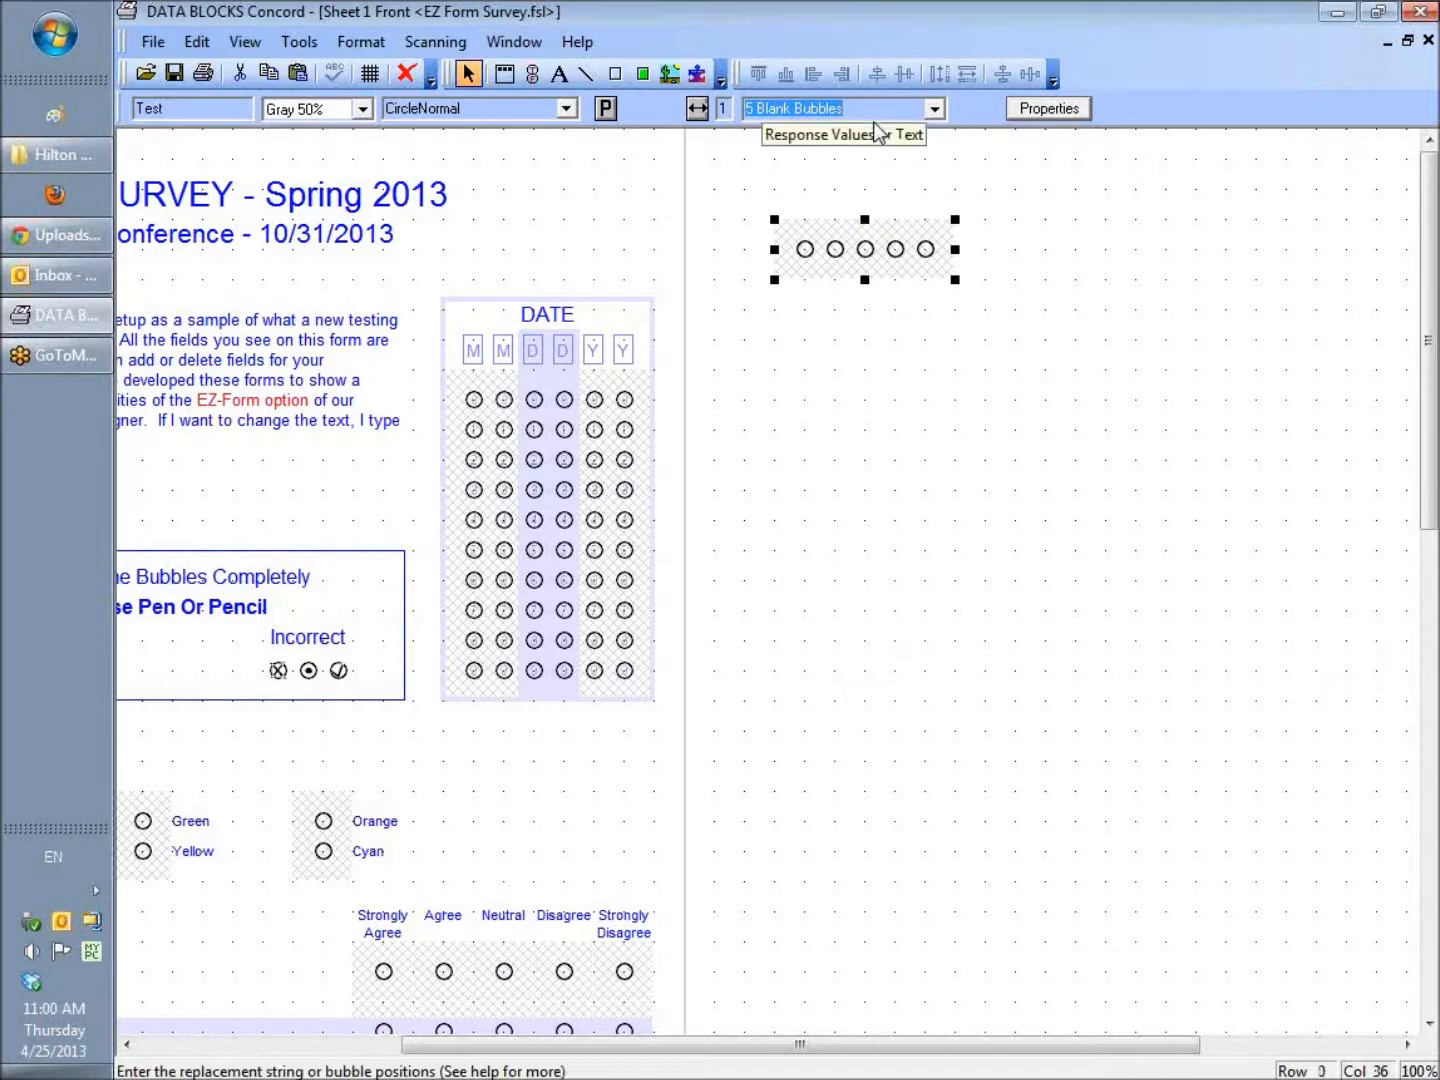
left_click(936, 170)
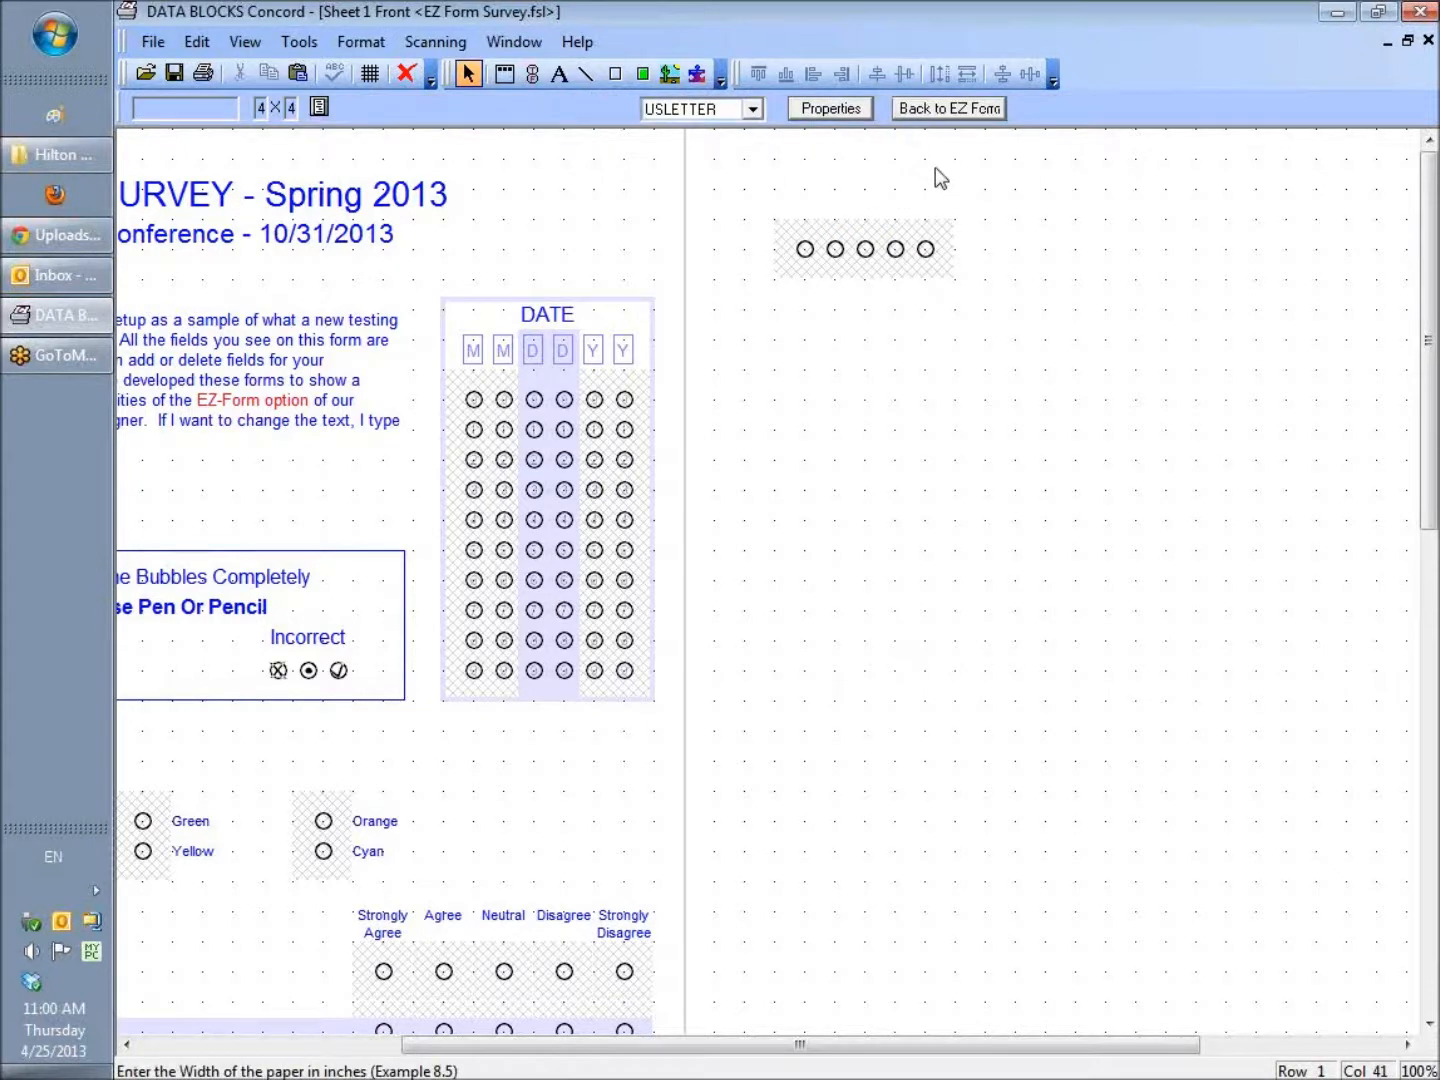
Extend the Test field's response values with underscores to eleven blank bubbles per row, and lengthen the field to eight rows.
left_click(896, 247)
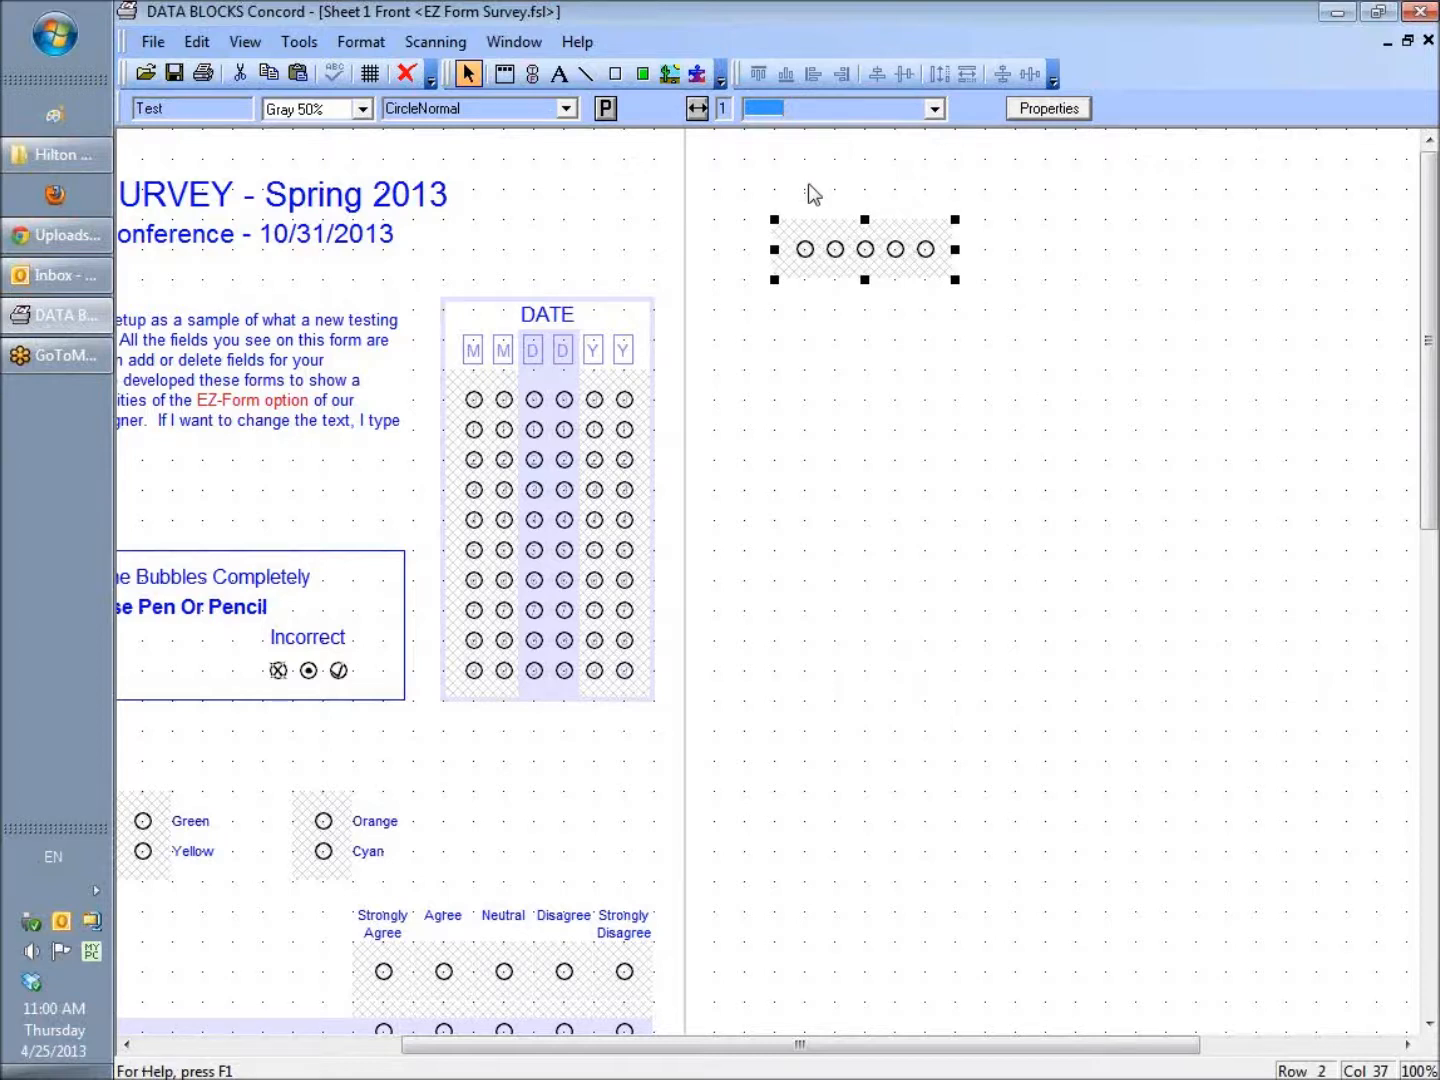
left_click(817, 112)
type("__________")
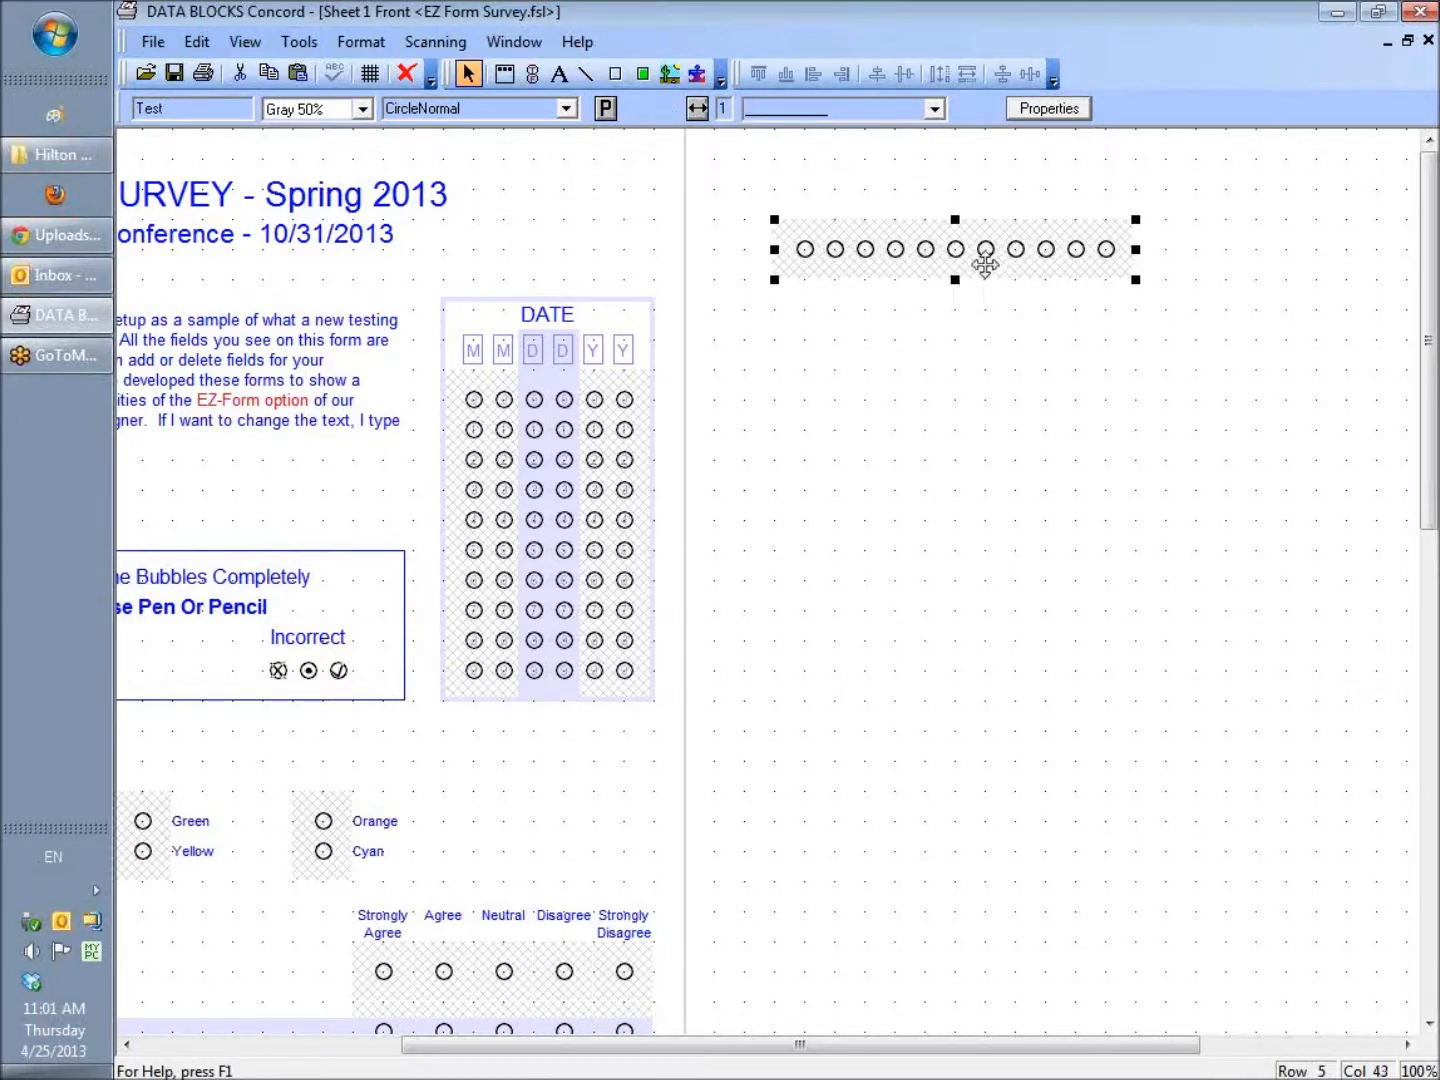
left_click_drag(956, 282, 962, 505)
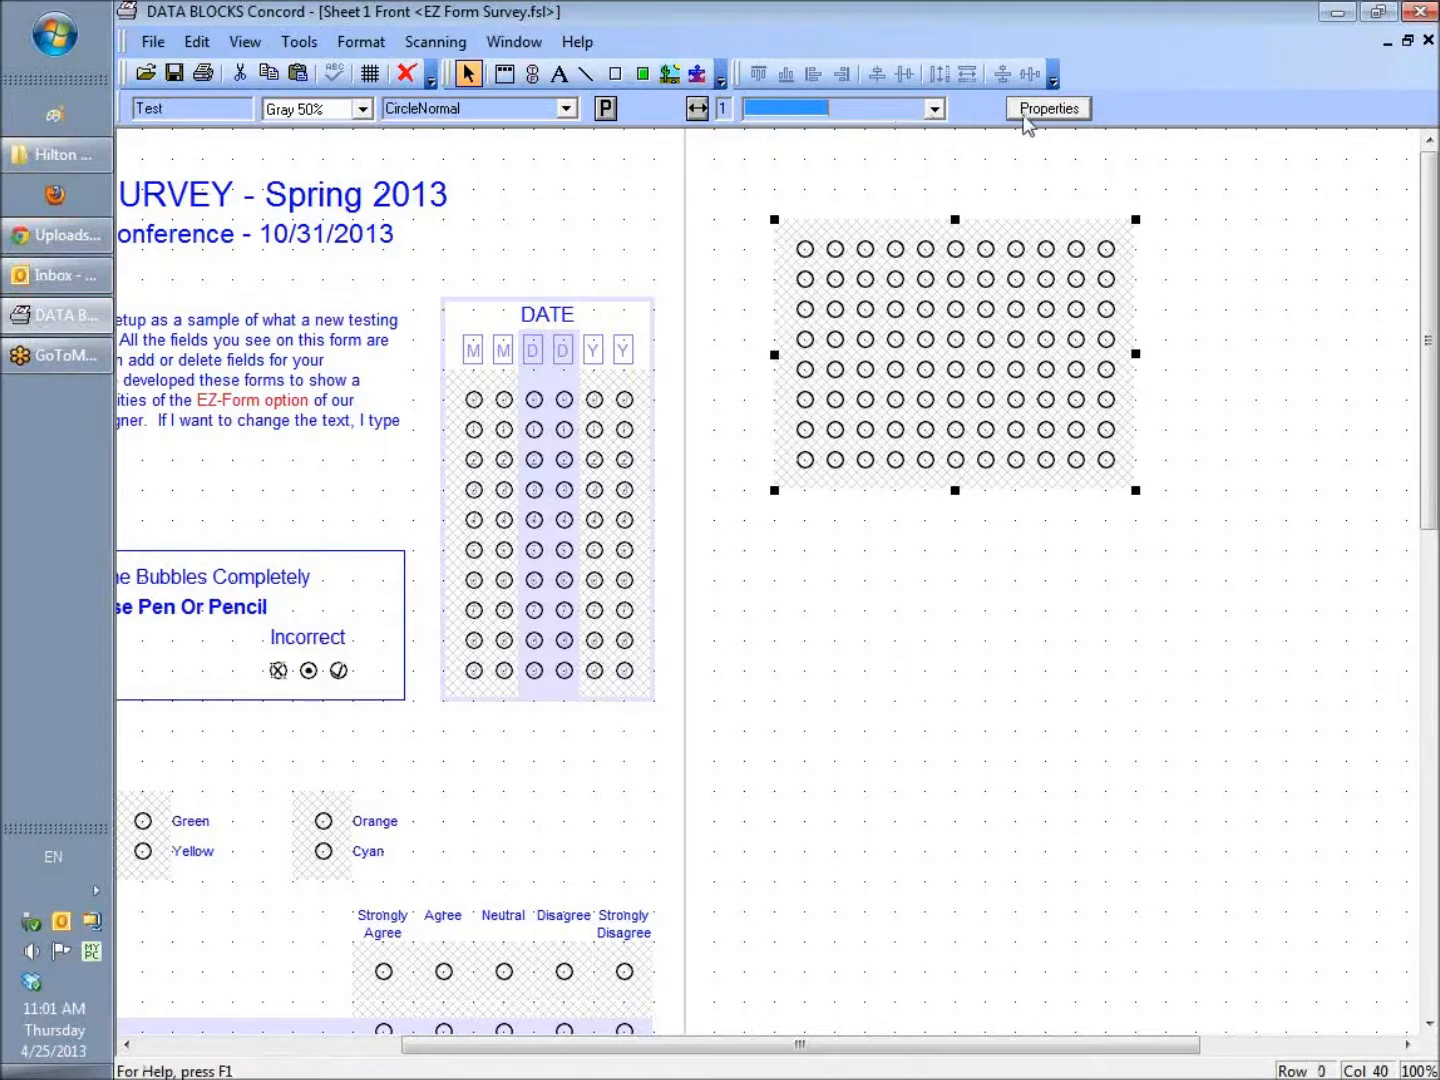
Set the Test field to 0-9 response values with vertical orientation, and resize it to five columns.
left_click(935, 110)
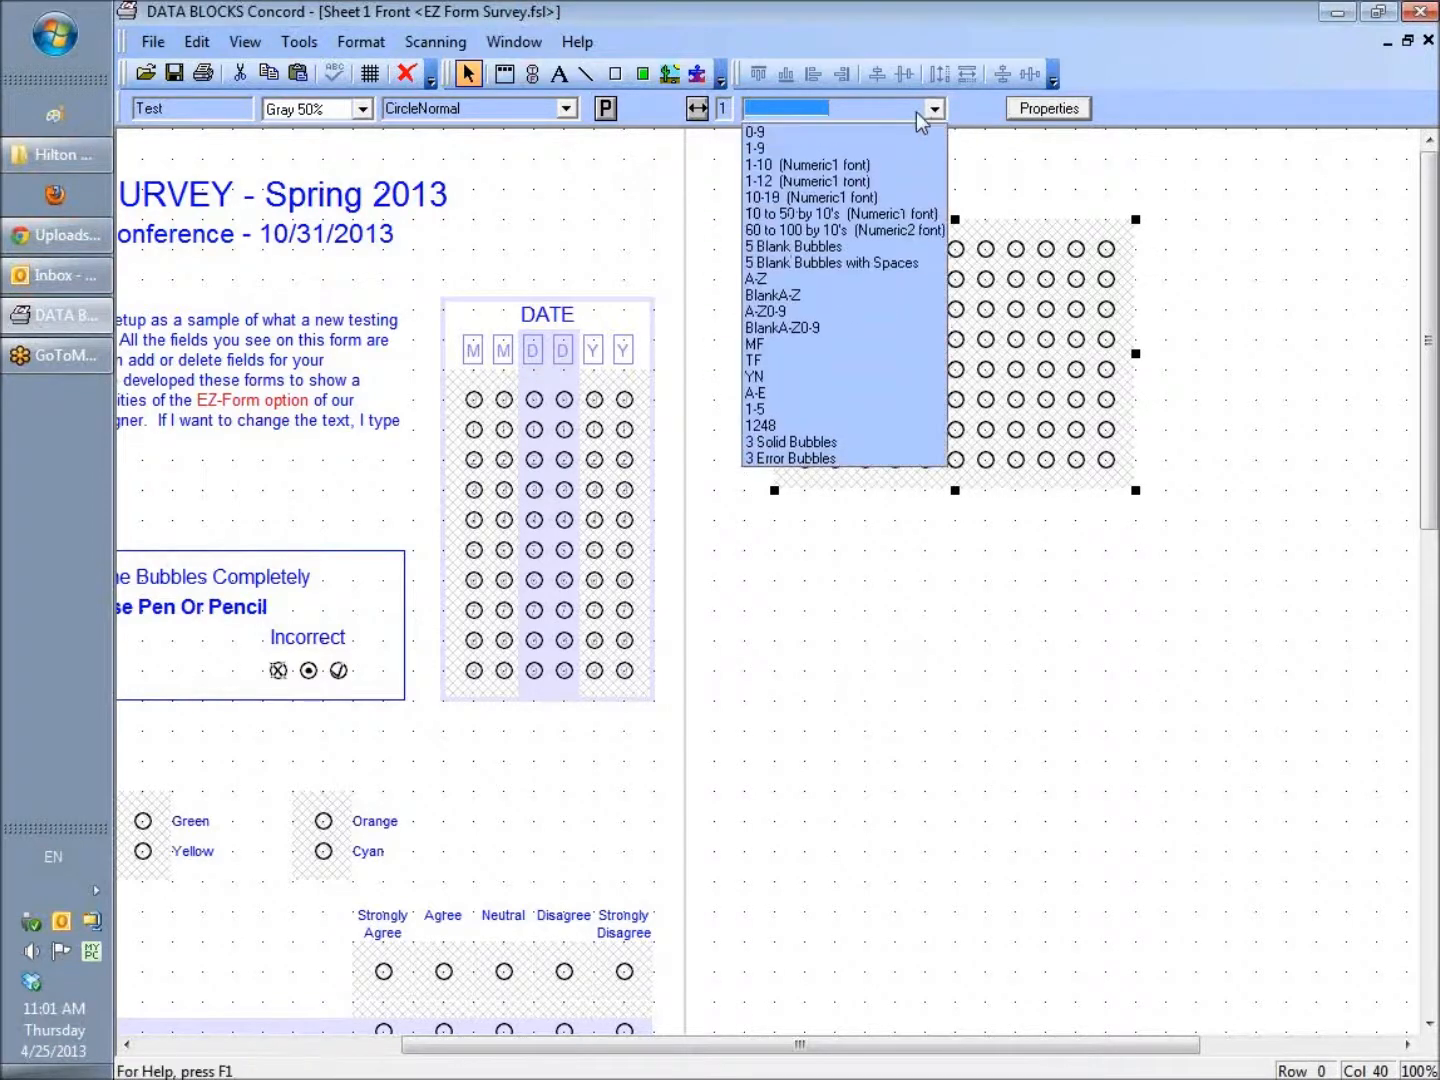
left_click(858, 130)
left_click(697, 110)
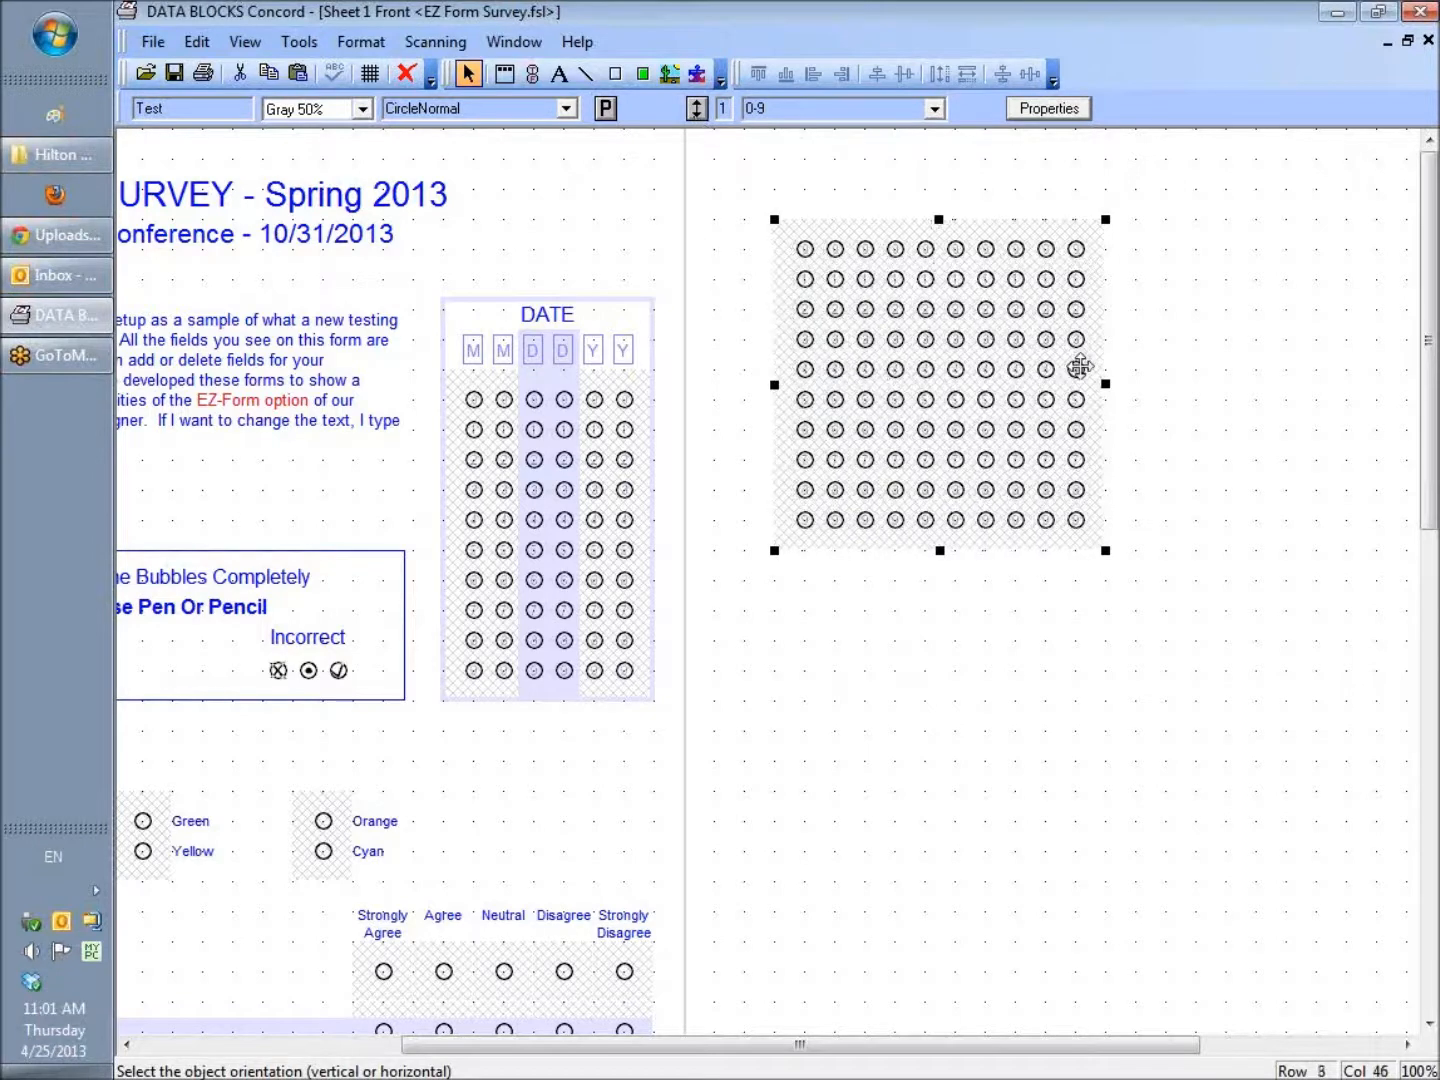
left_click_drag(1106, 383, 925, 386)
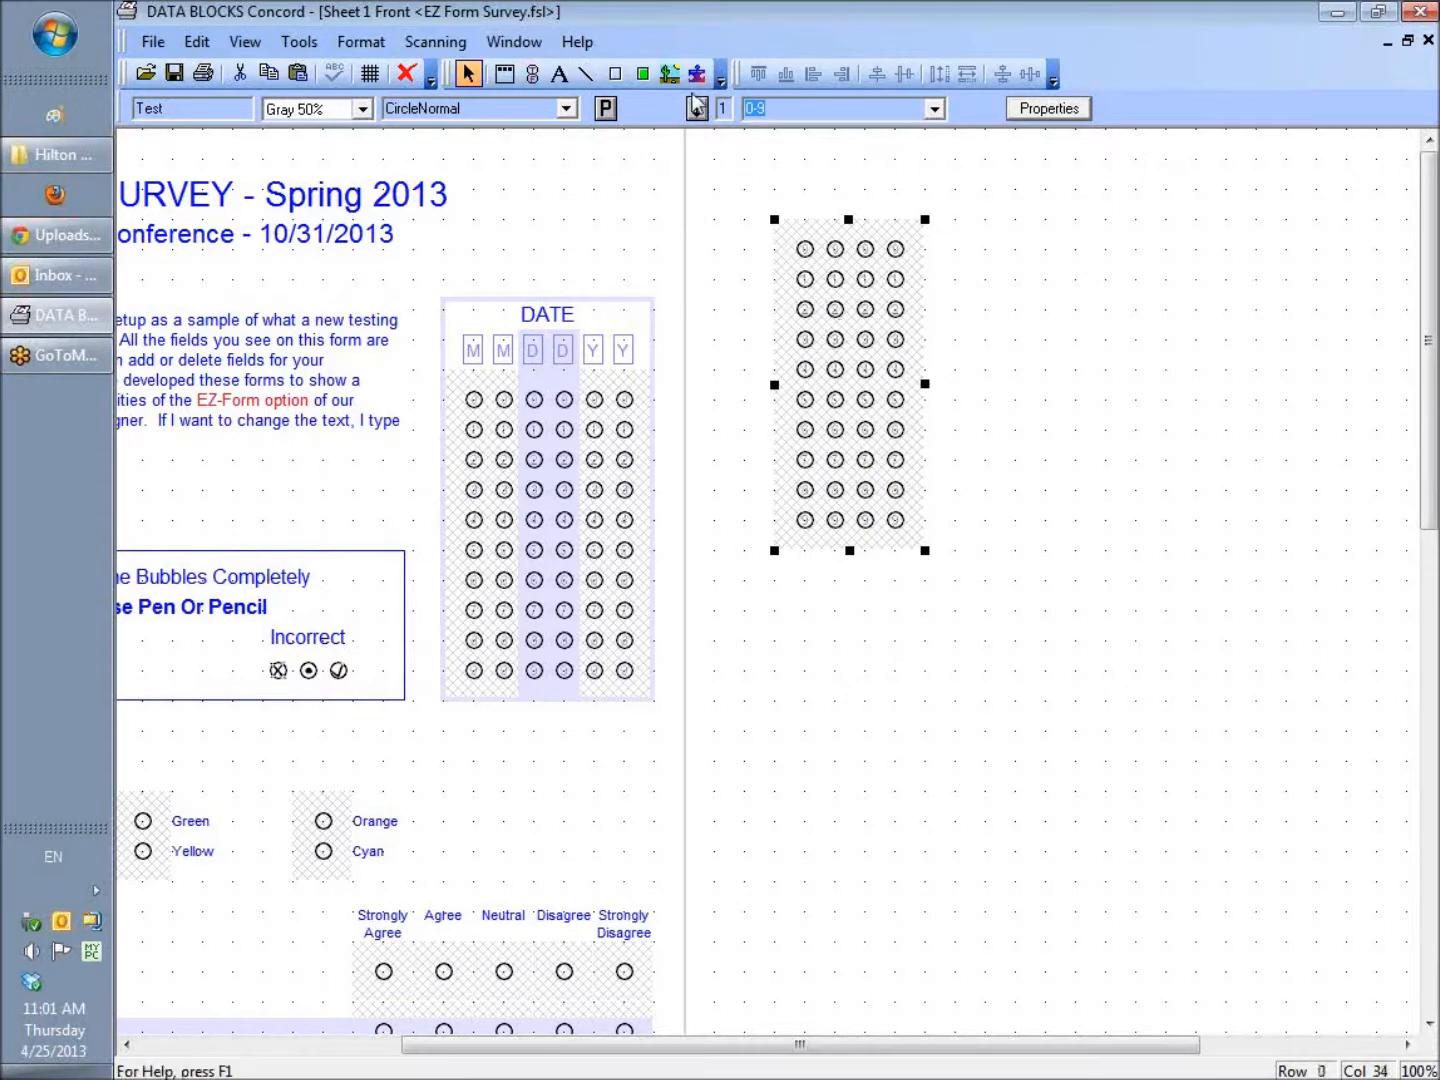
left_click_drag(924, 385, 963, 391)
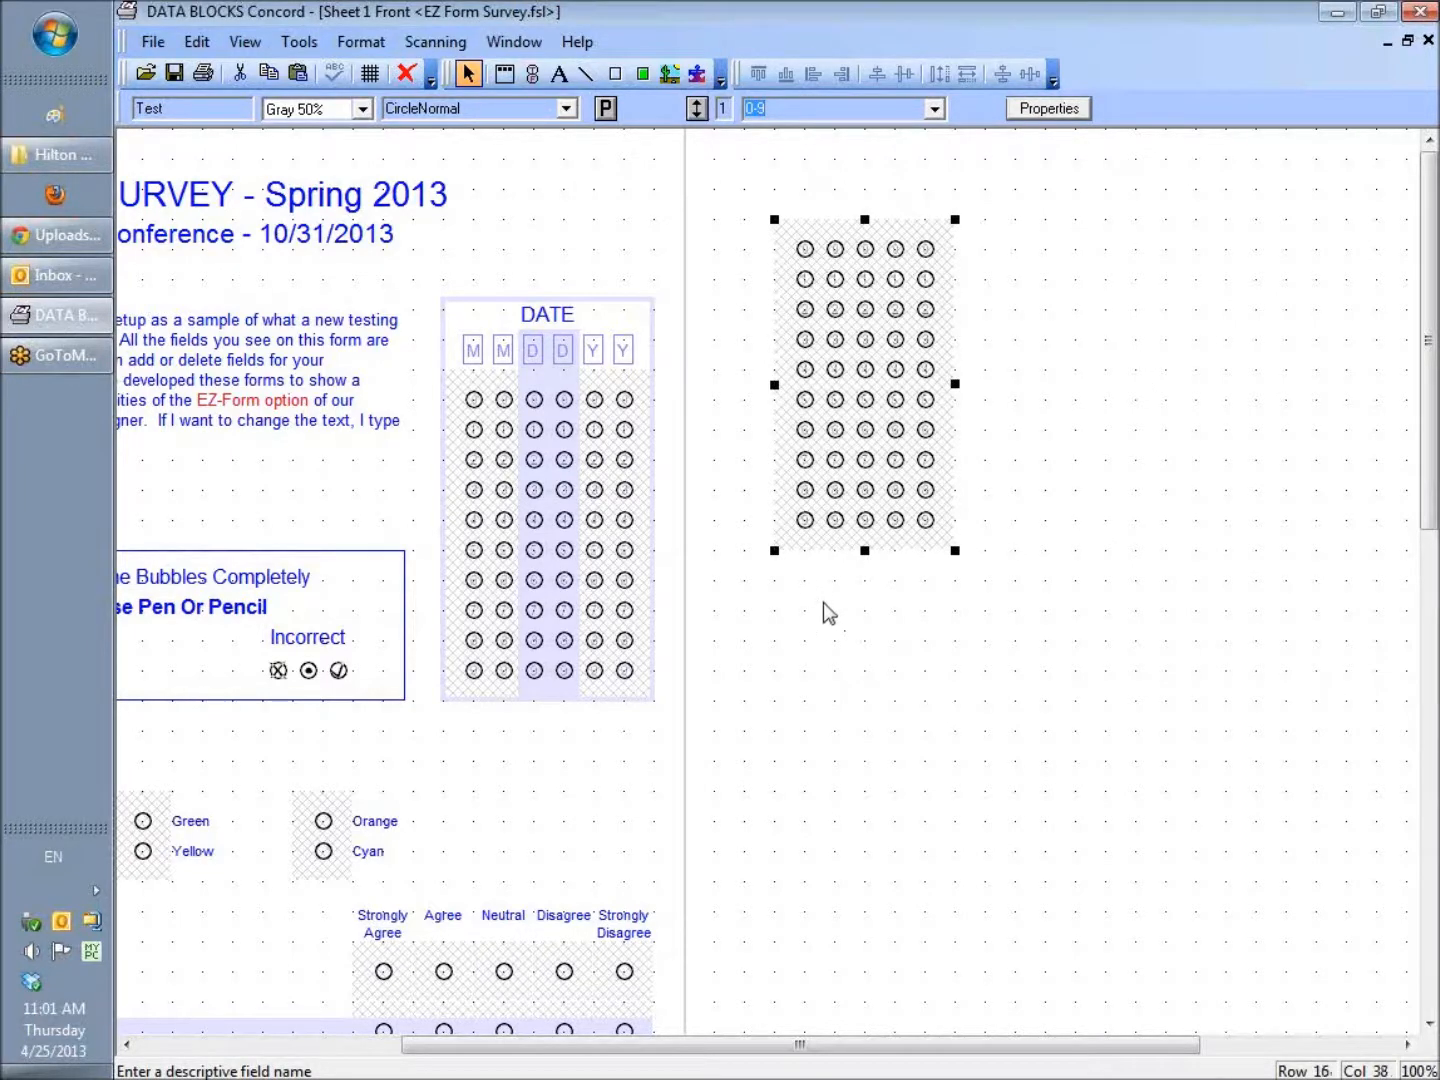
Try to lengthen the Test field downward, and append ABC to its response values to make 0-9ABC.
left_click(866, 554)
left_click(862, 524)
left_click_drag(865, 550, 866, 675)
left_click(845, 110)
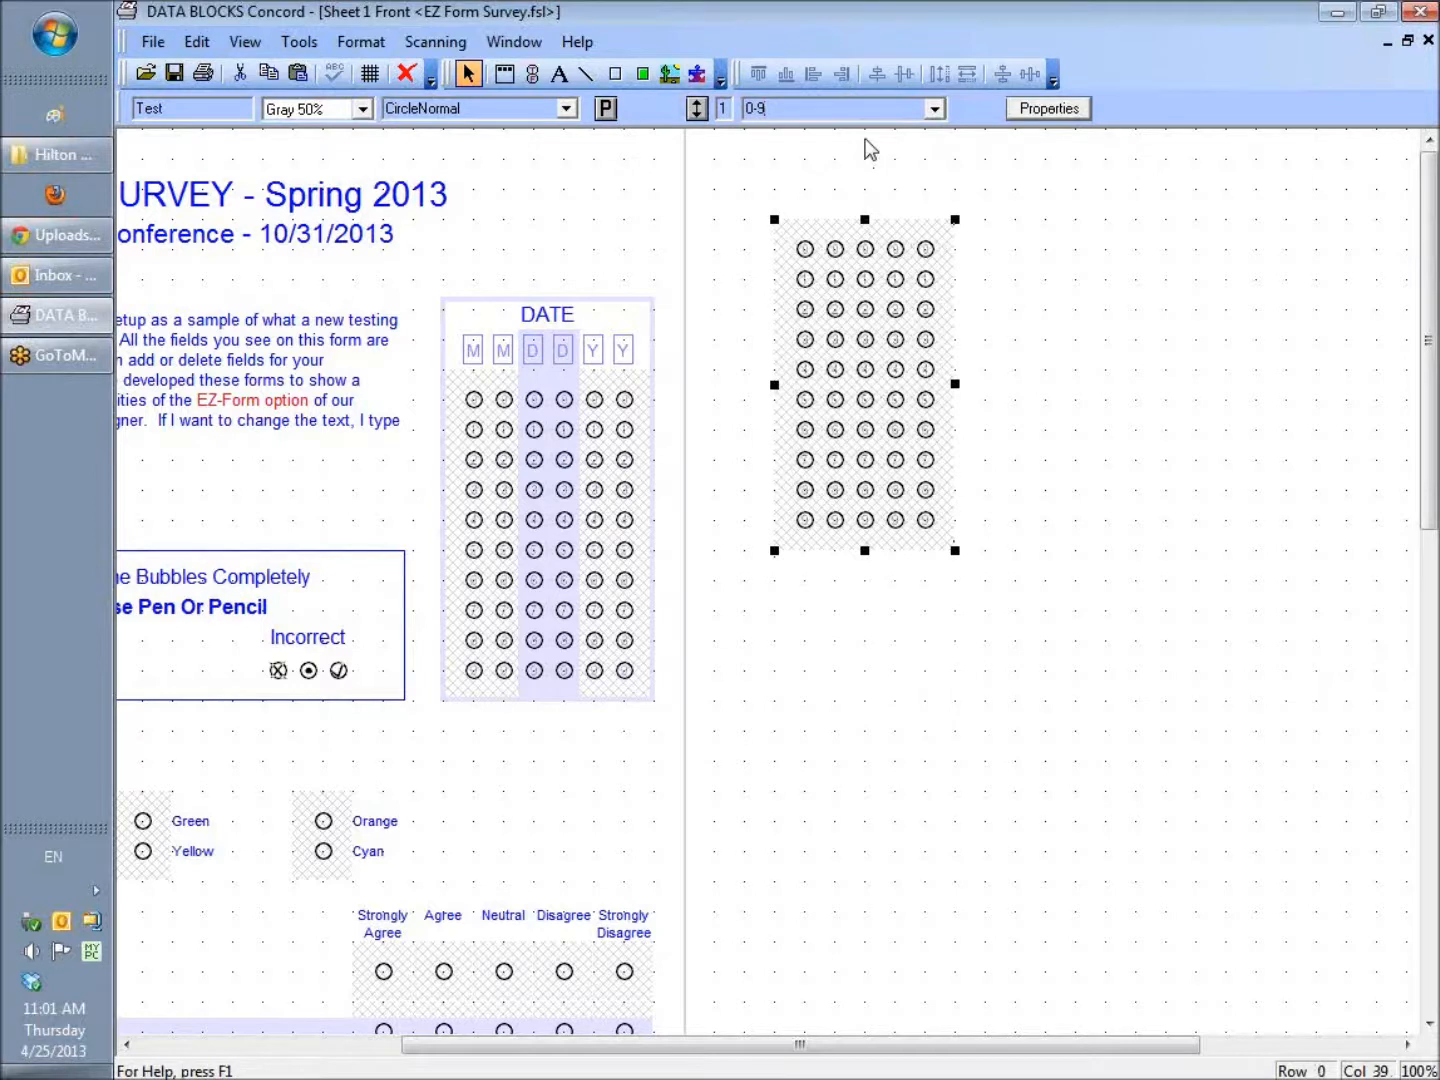
type("ABC")
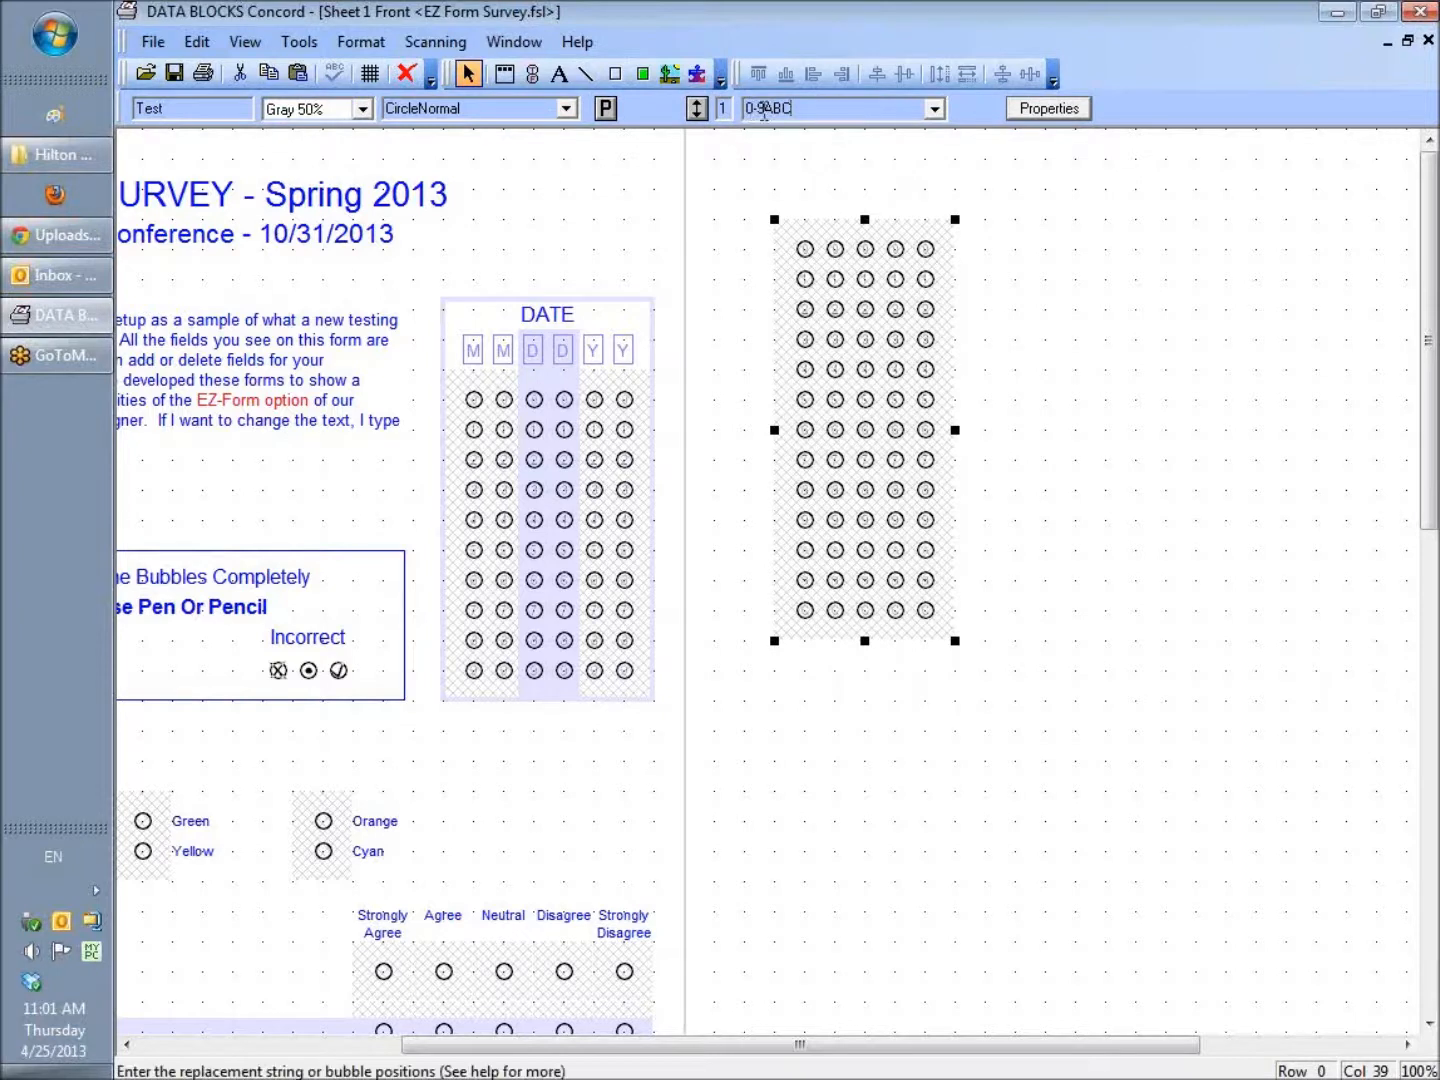
Replace the Test field's response values with TYUIONB, and reset them to 0-9.
left_click_drag(827, 111, 734, 117)
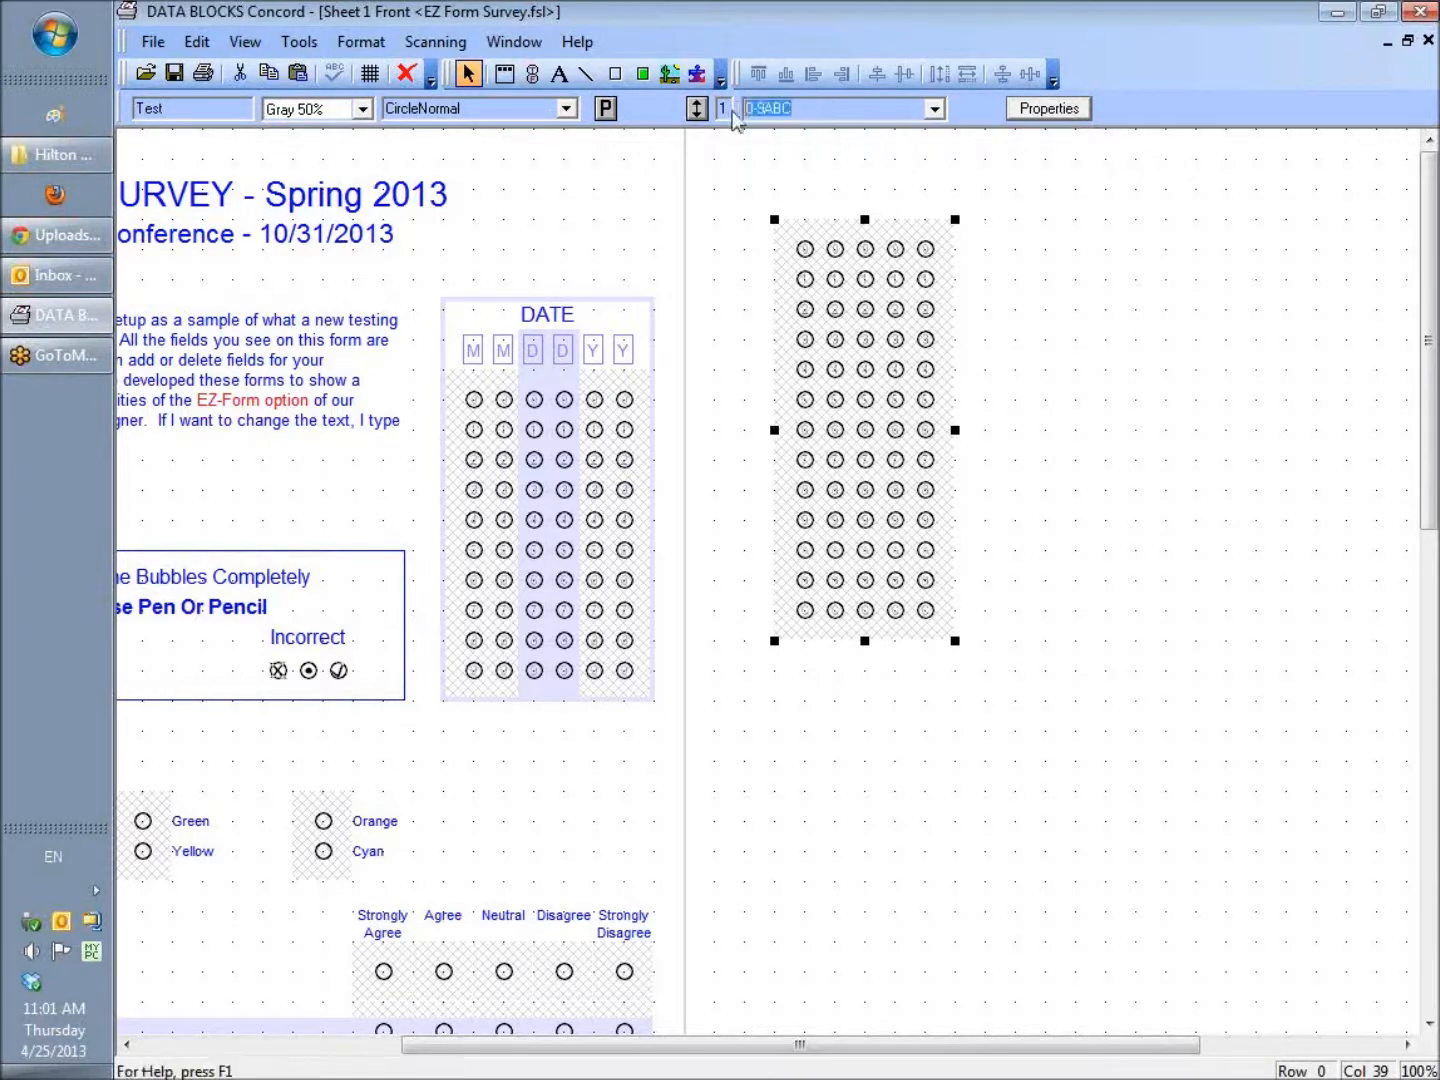
type("TYUI")
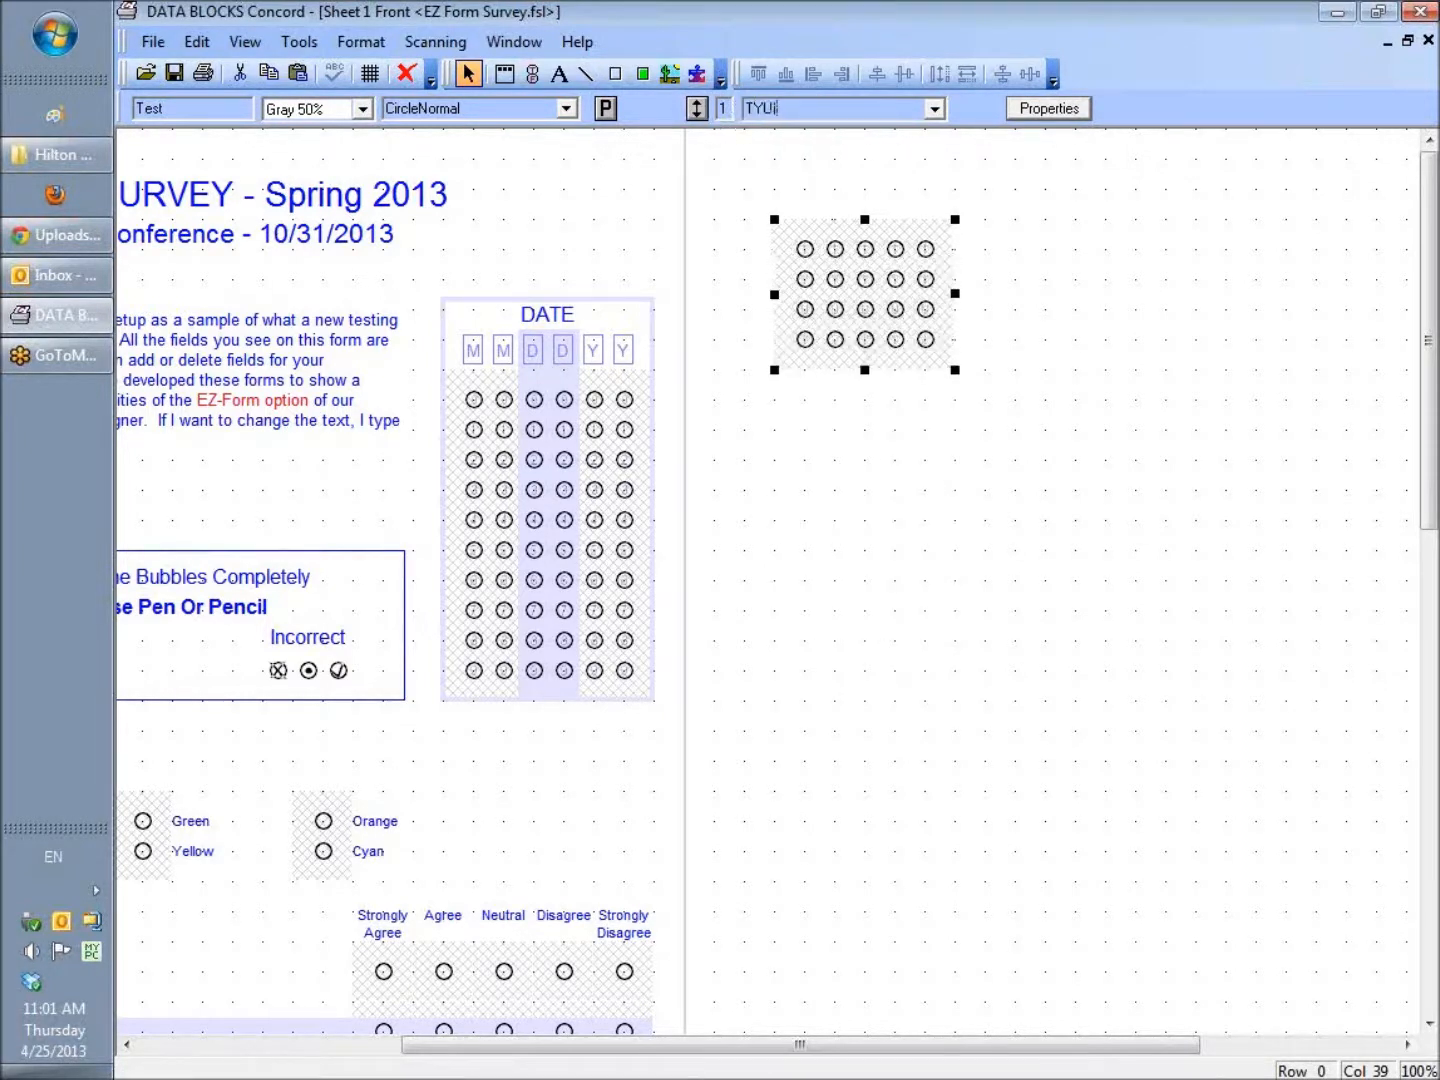
type("ON8")
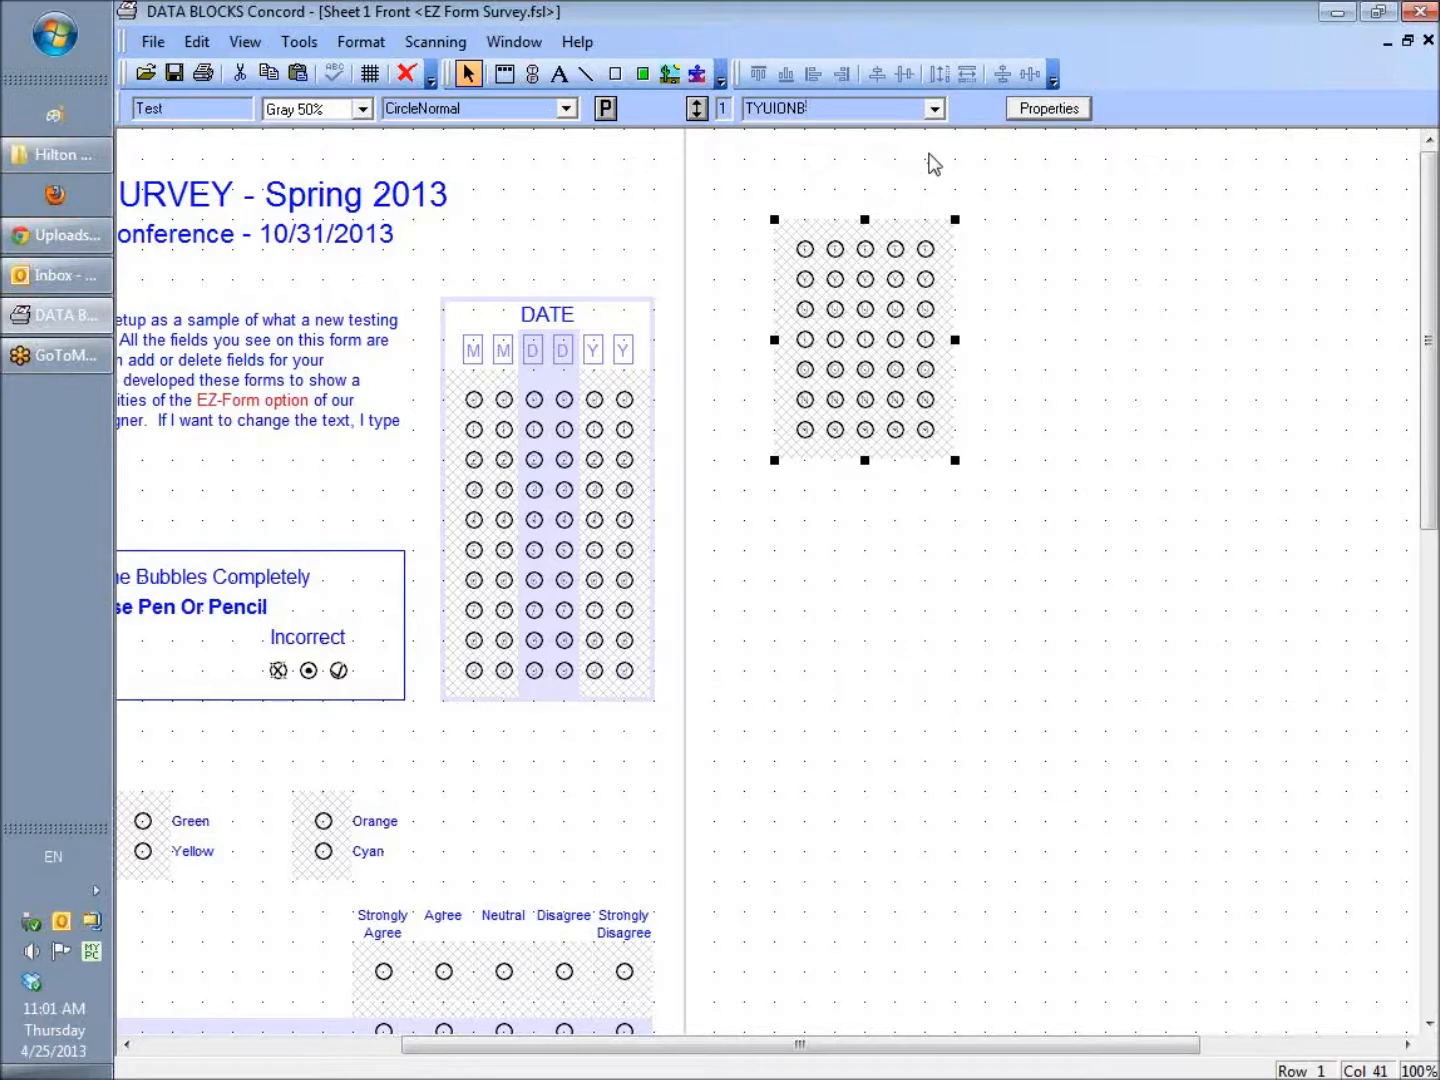
left_click(934, 110)
left_click(769, 131)
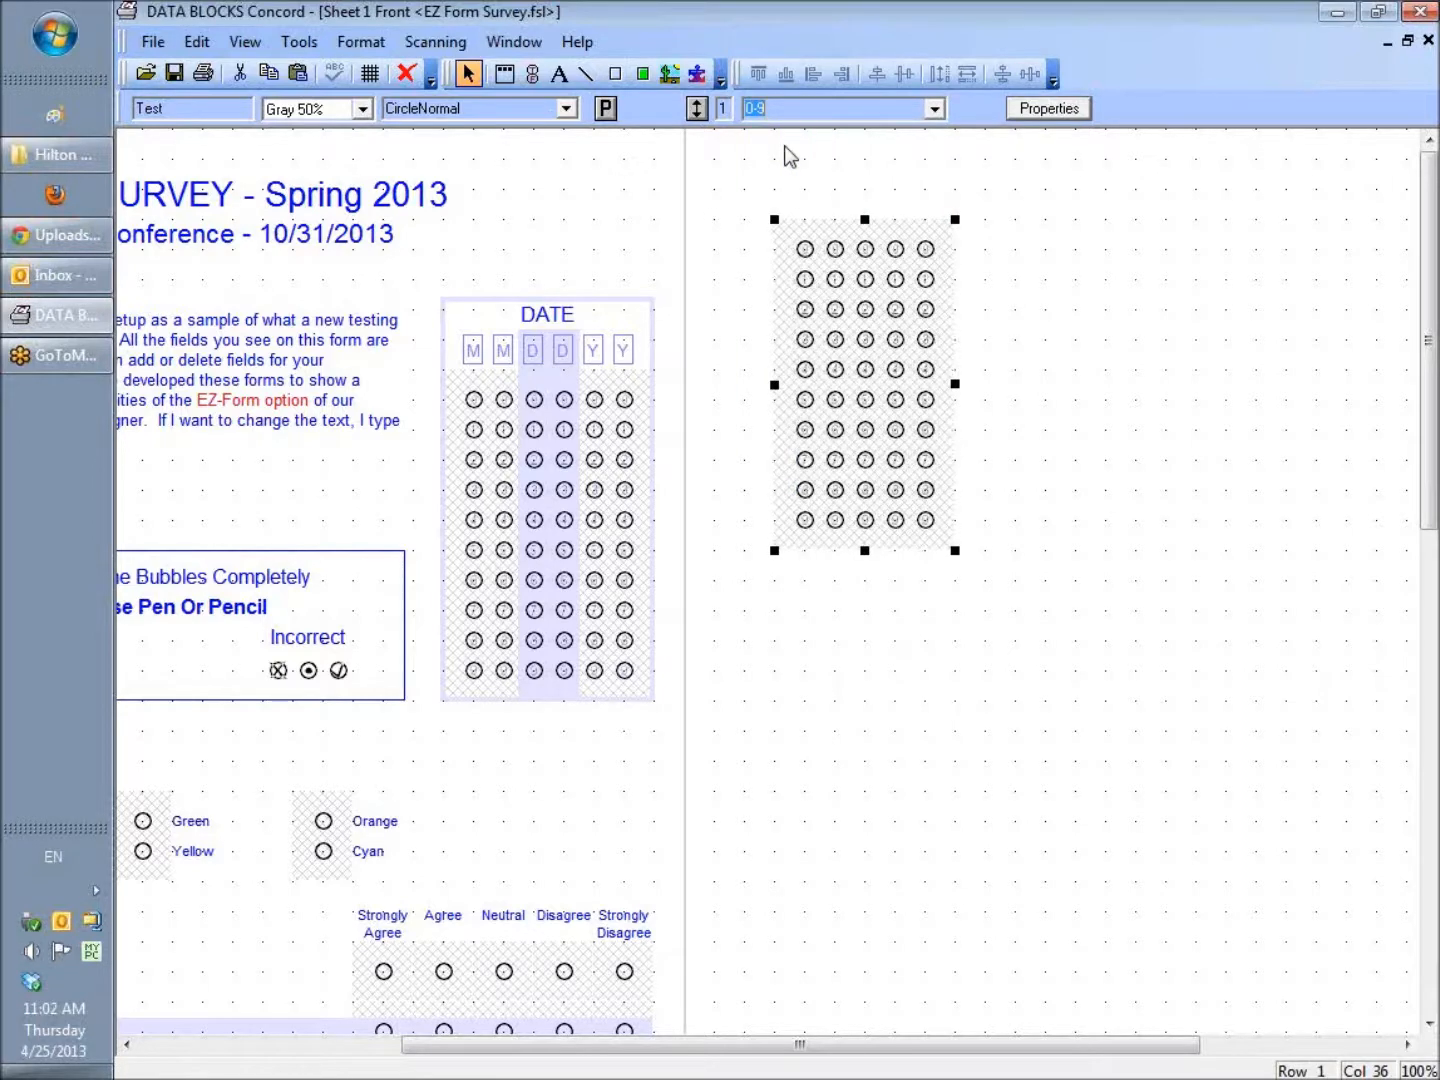
Set the Test field's response values to 5 Blank Bubbles with Spaces in horizontal orientation.
left_click(933, 110)
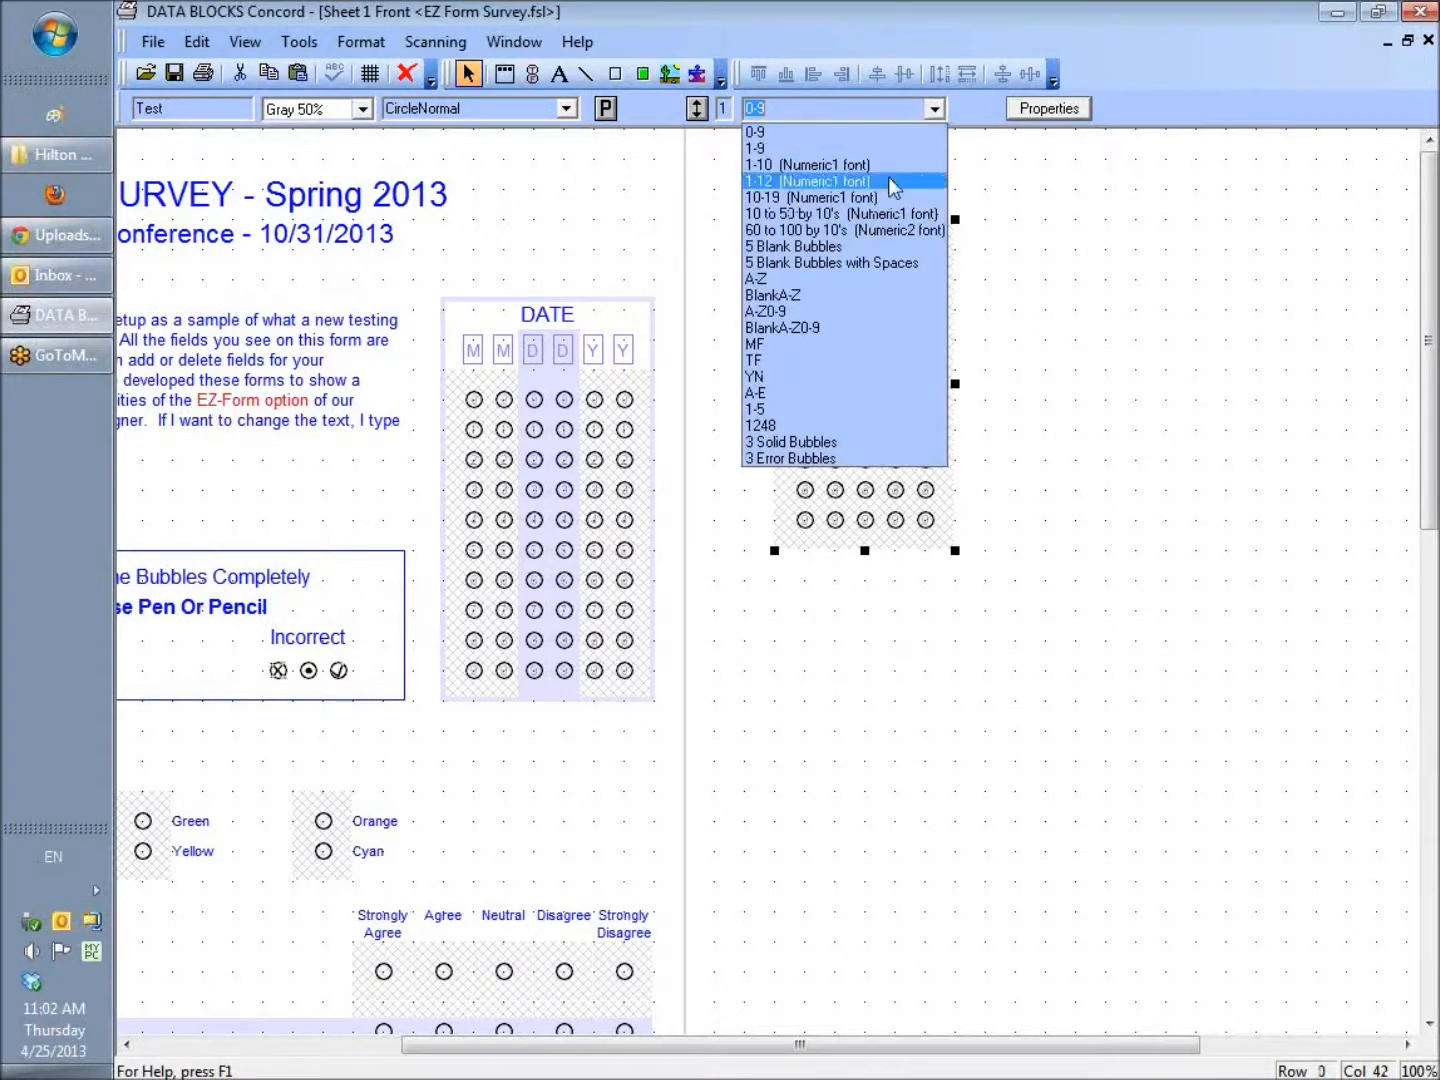
left_click(885, 262)
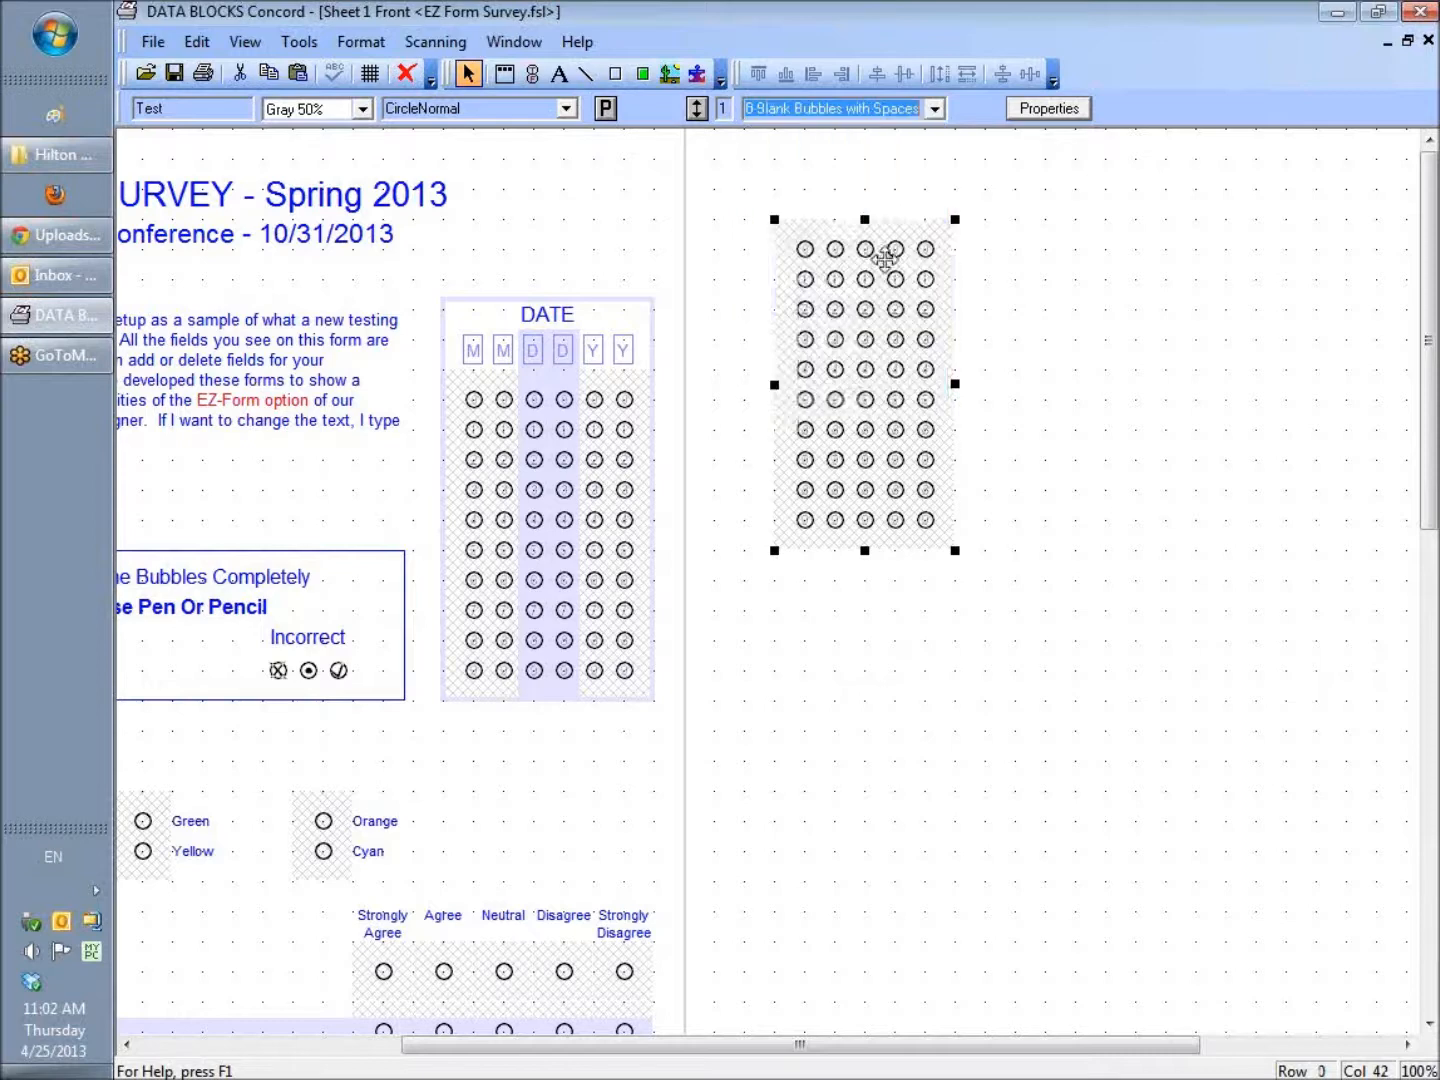
left_click(697, 110)
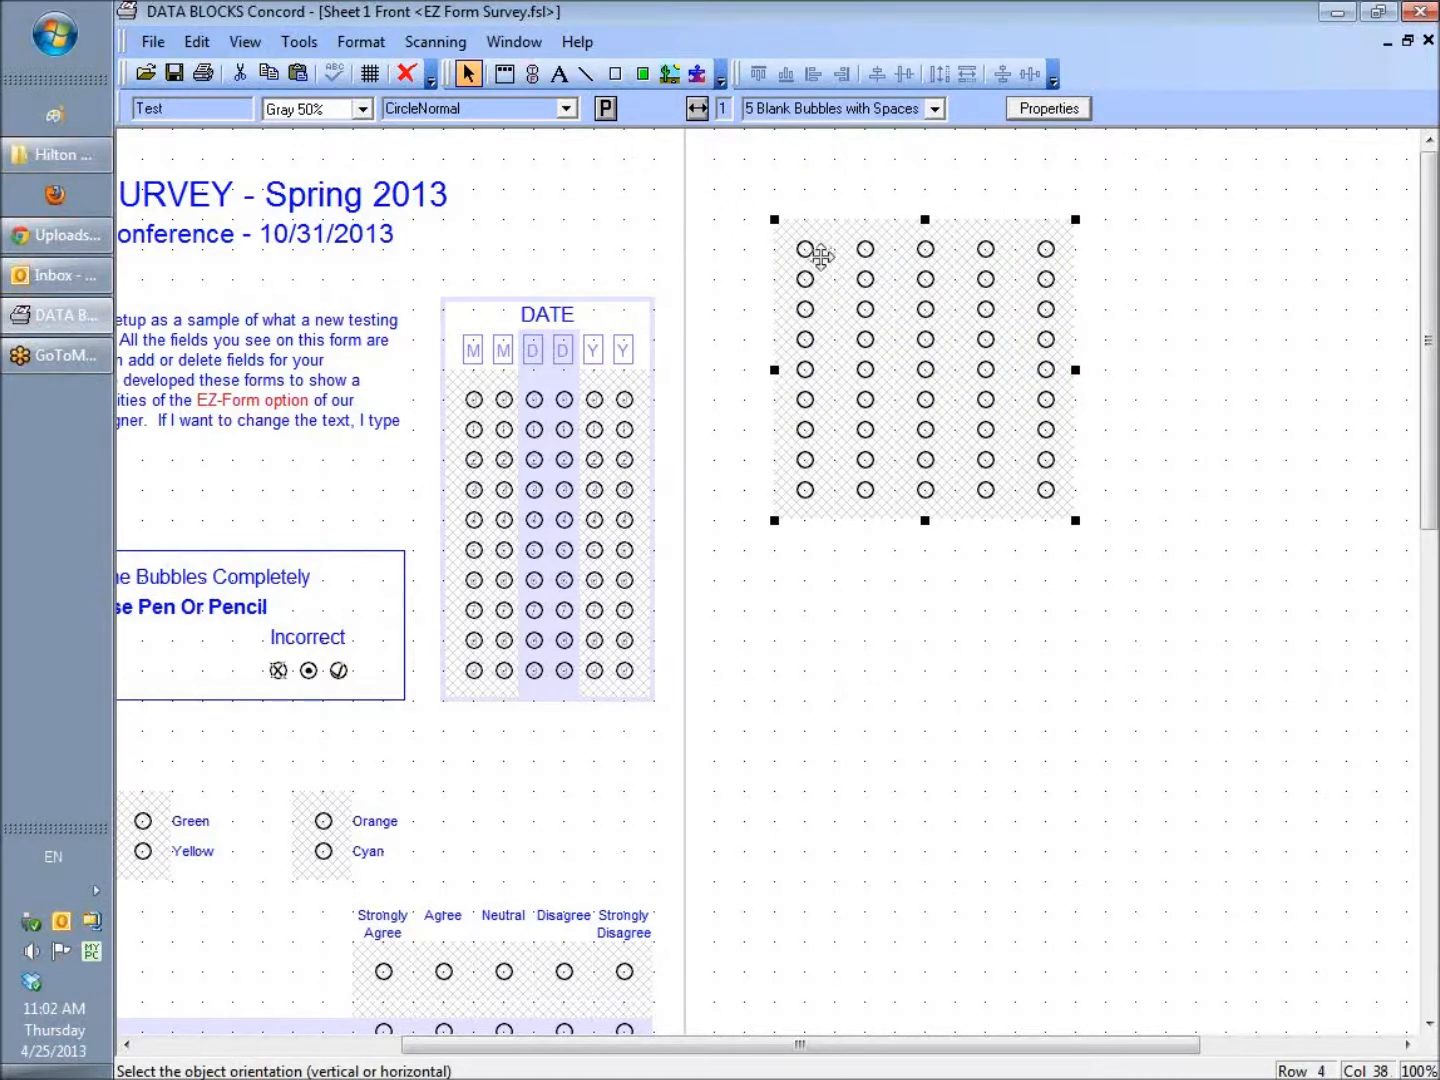
Add two more spaced underscores to the Test field's response values for seven bubbles per row.
left_click(868, 179)
left_click(861, 248)
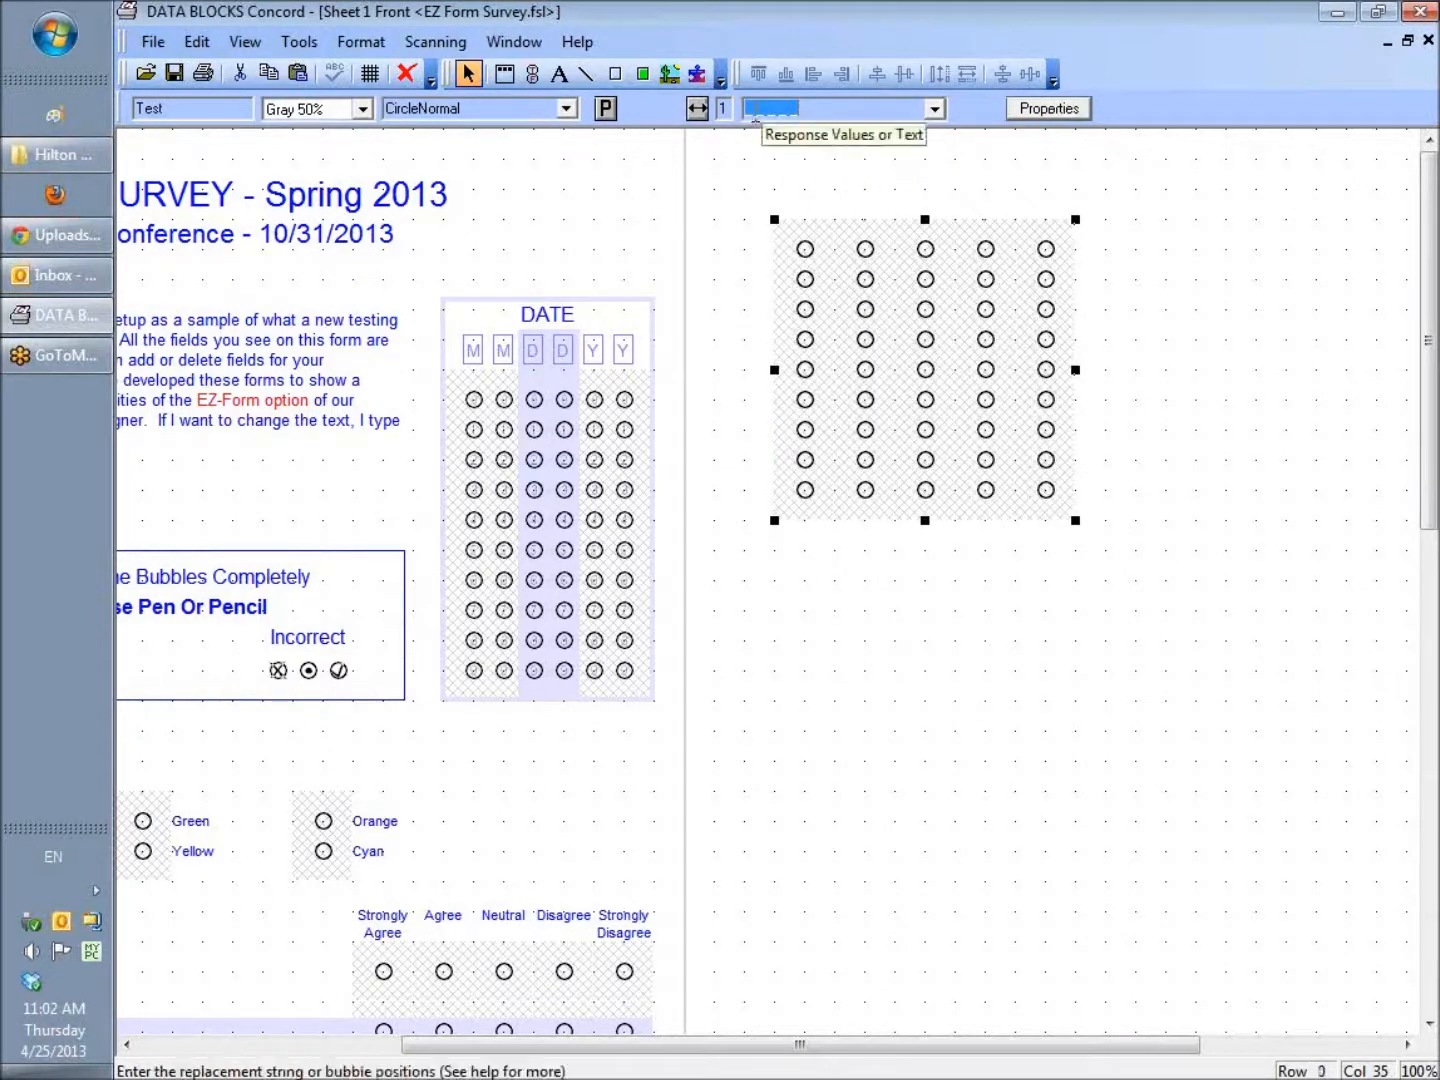
left_click(811, 107)
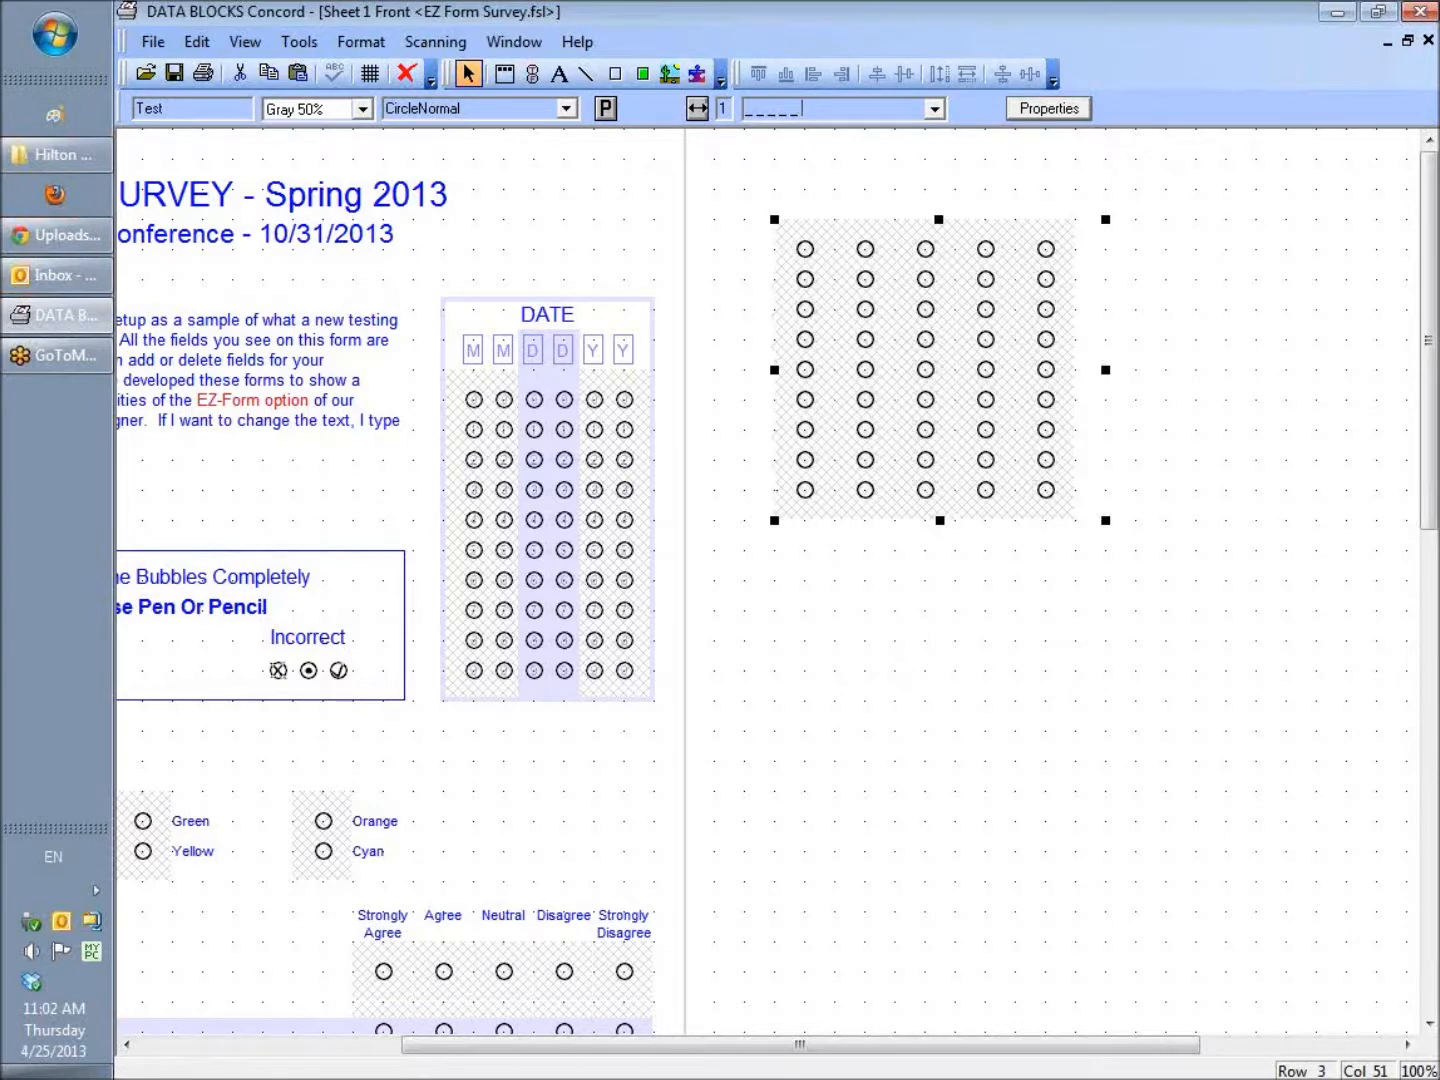
type("_")
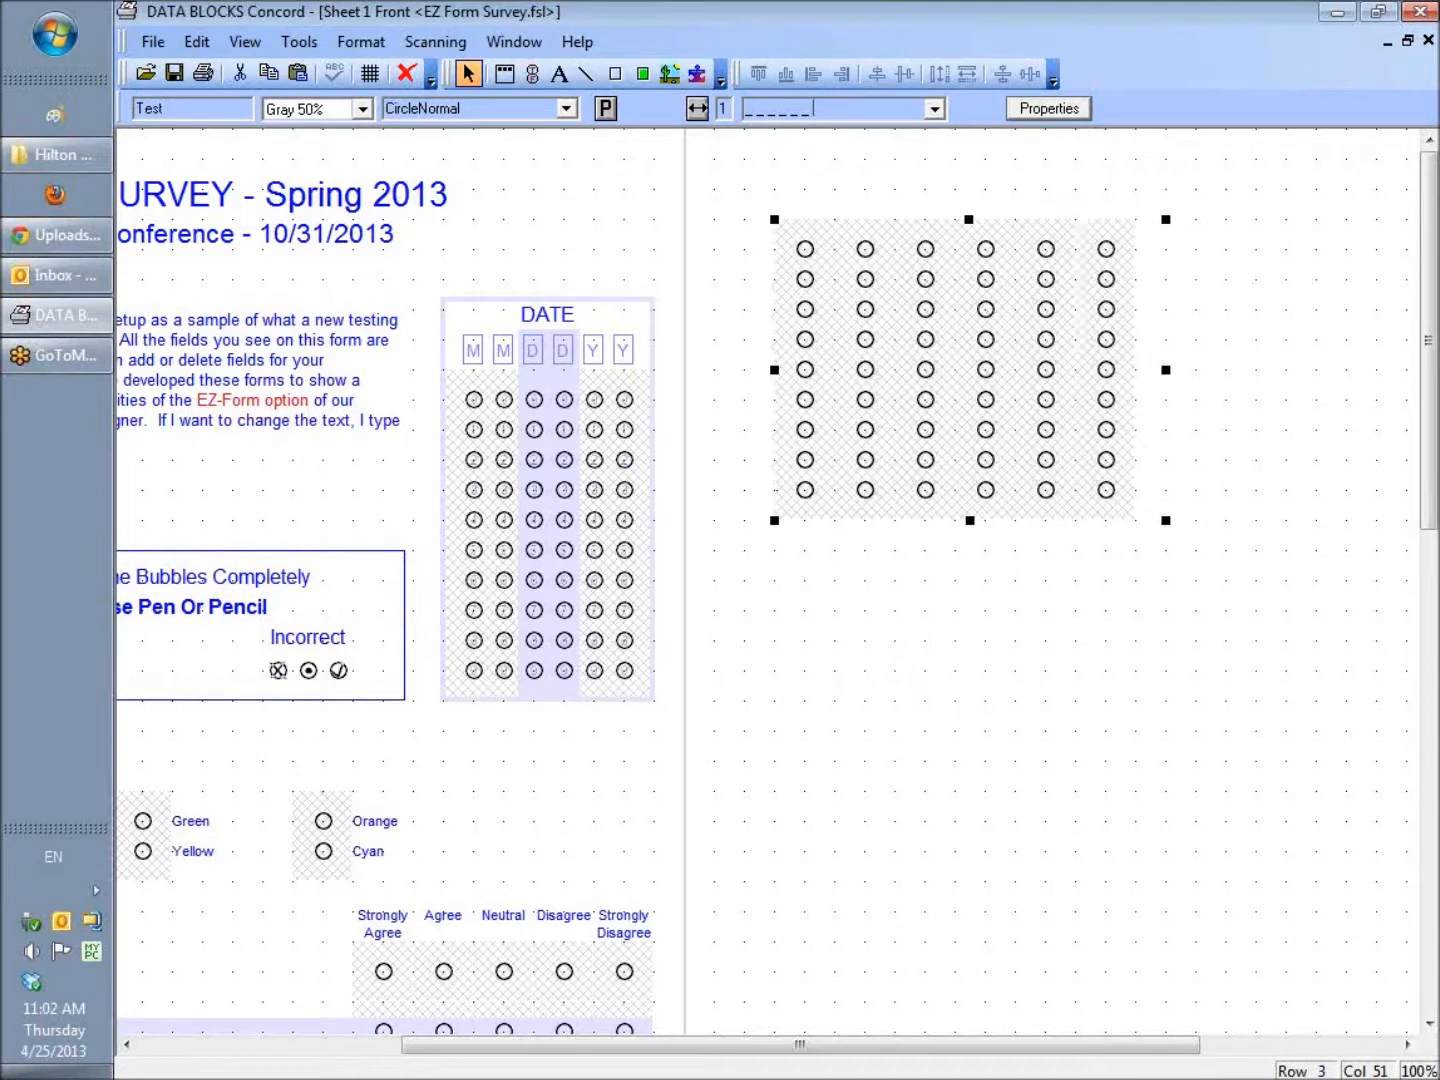
type("_")
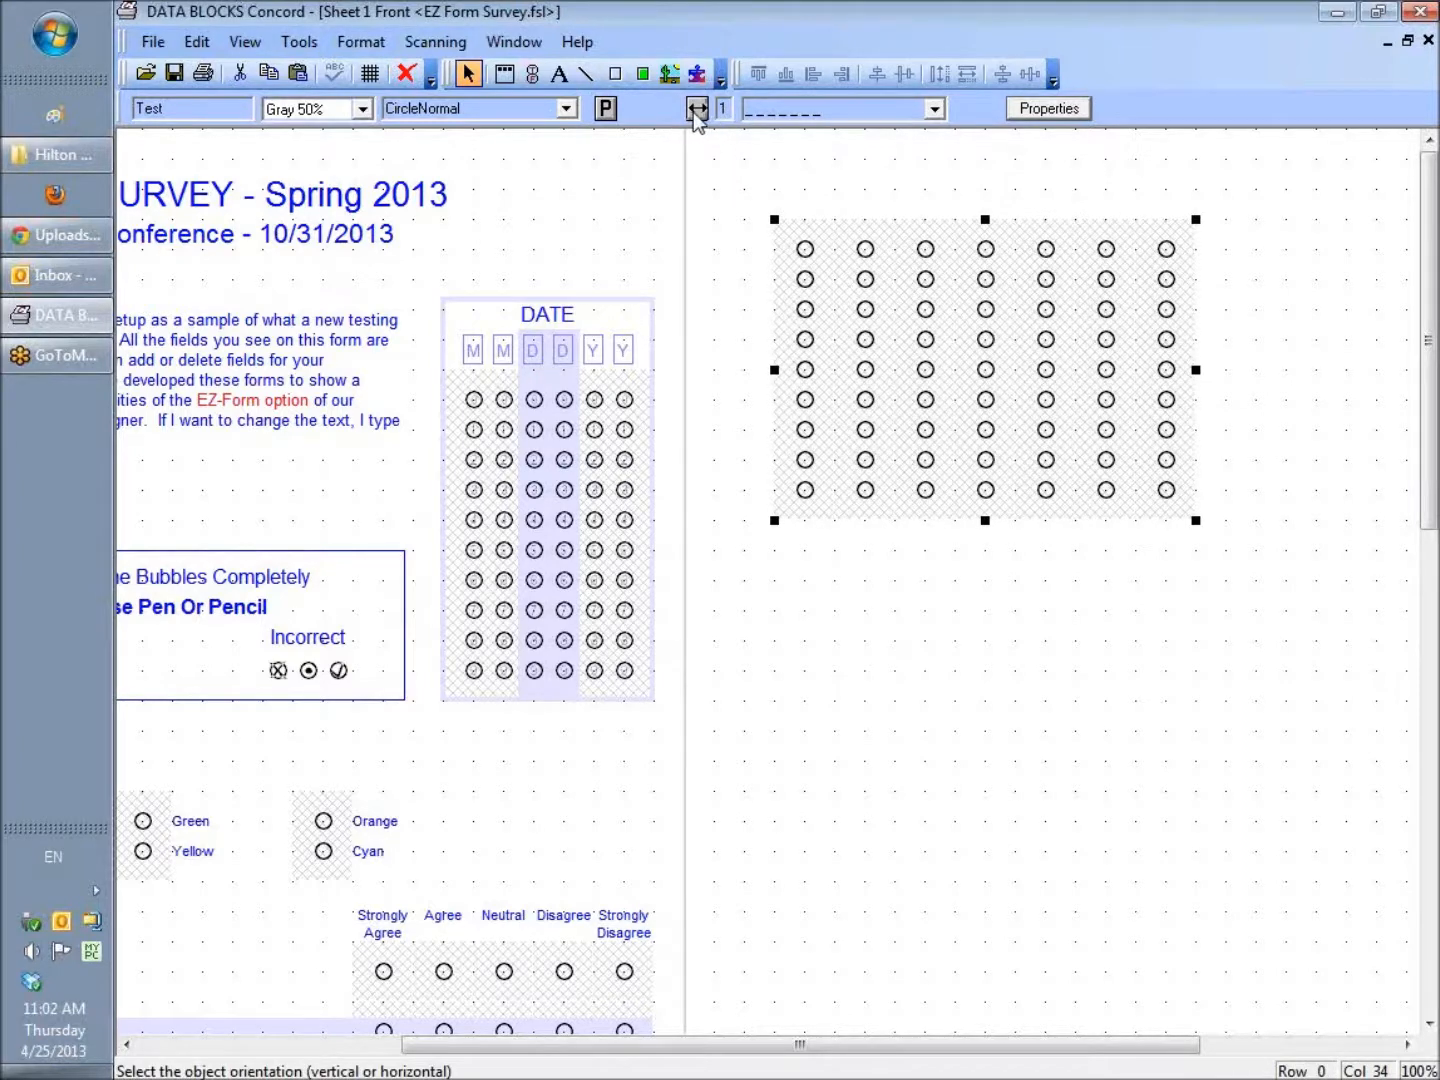
Set the gap between the Test field's rows to 2 and resize the field to five rows.
left_click_drag(986, 519, 986, 438)
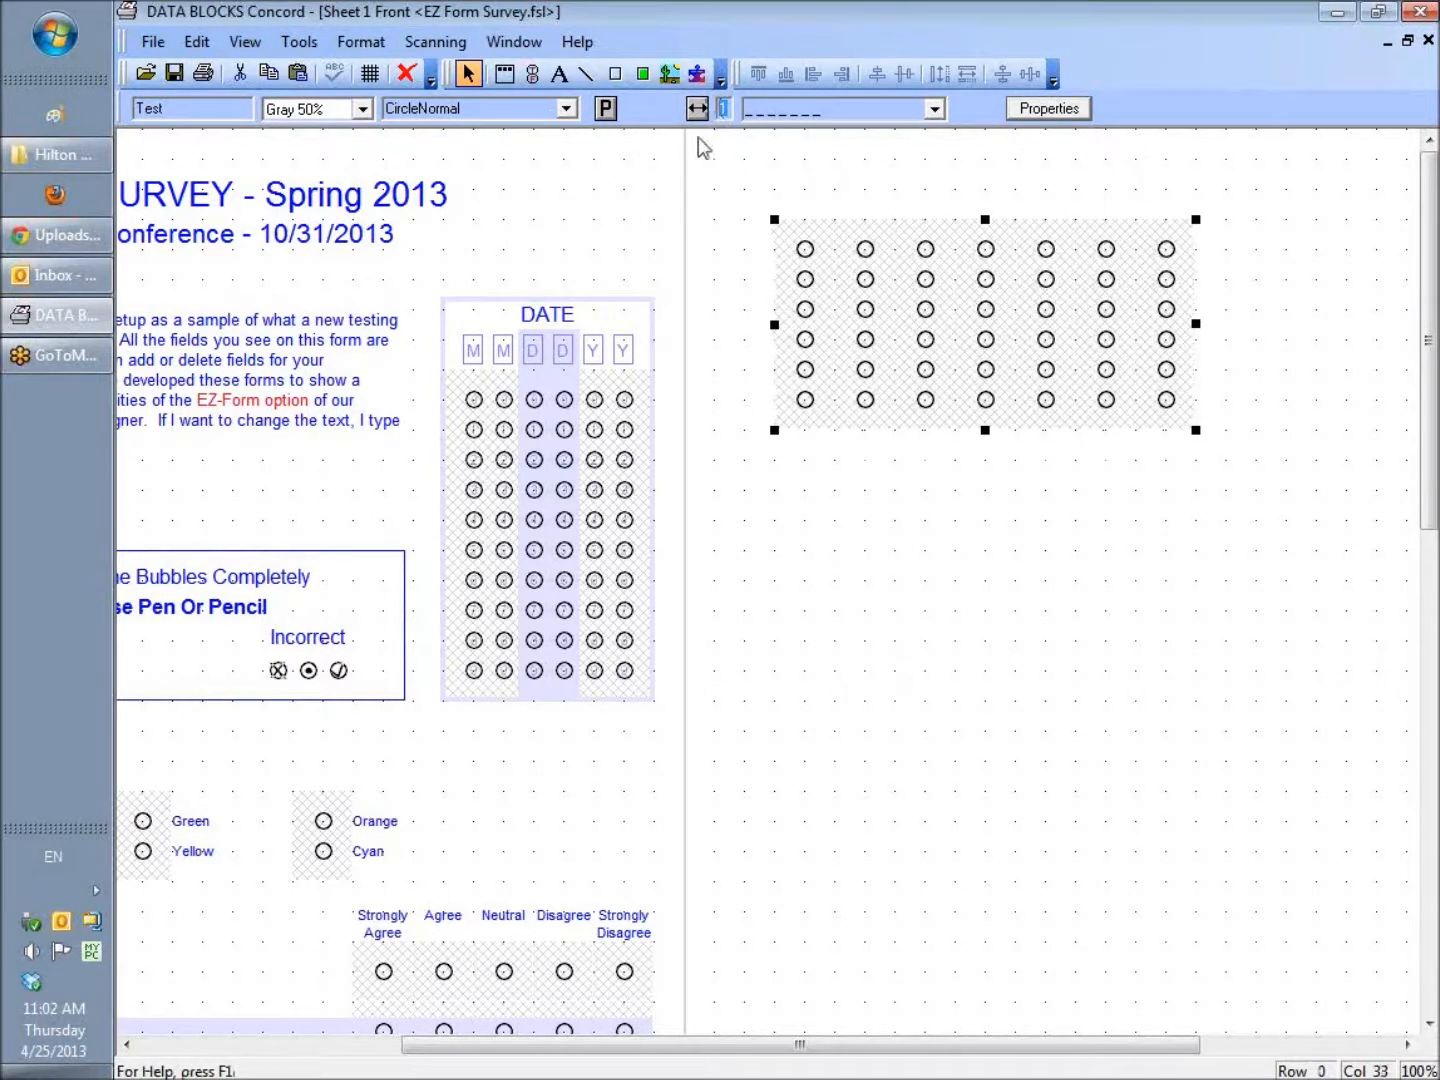
type("2")
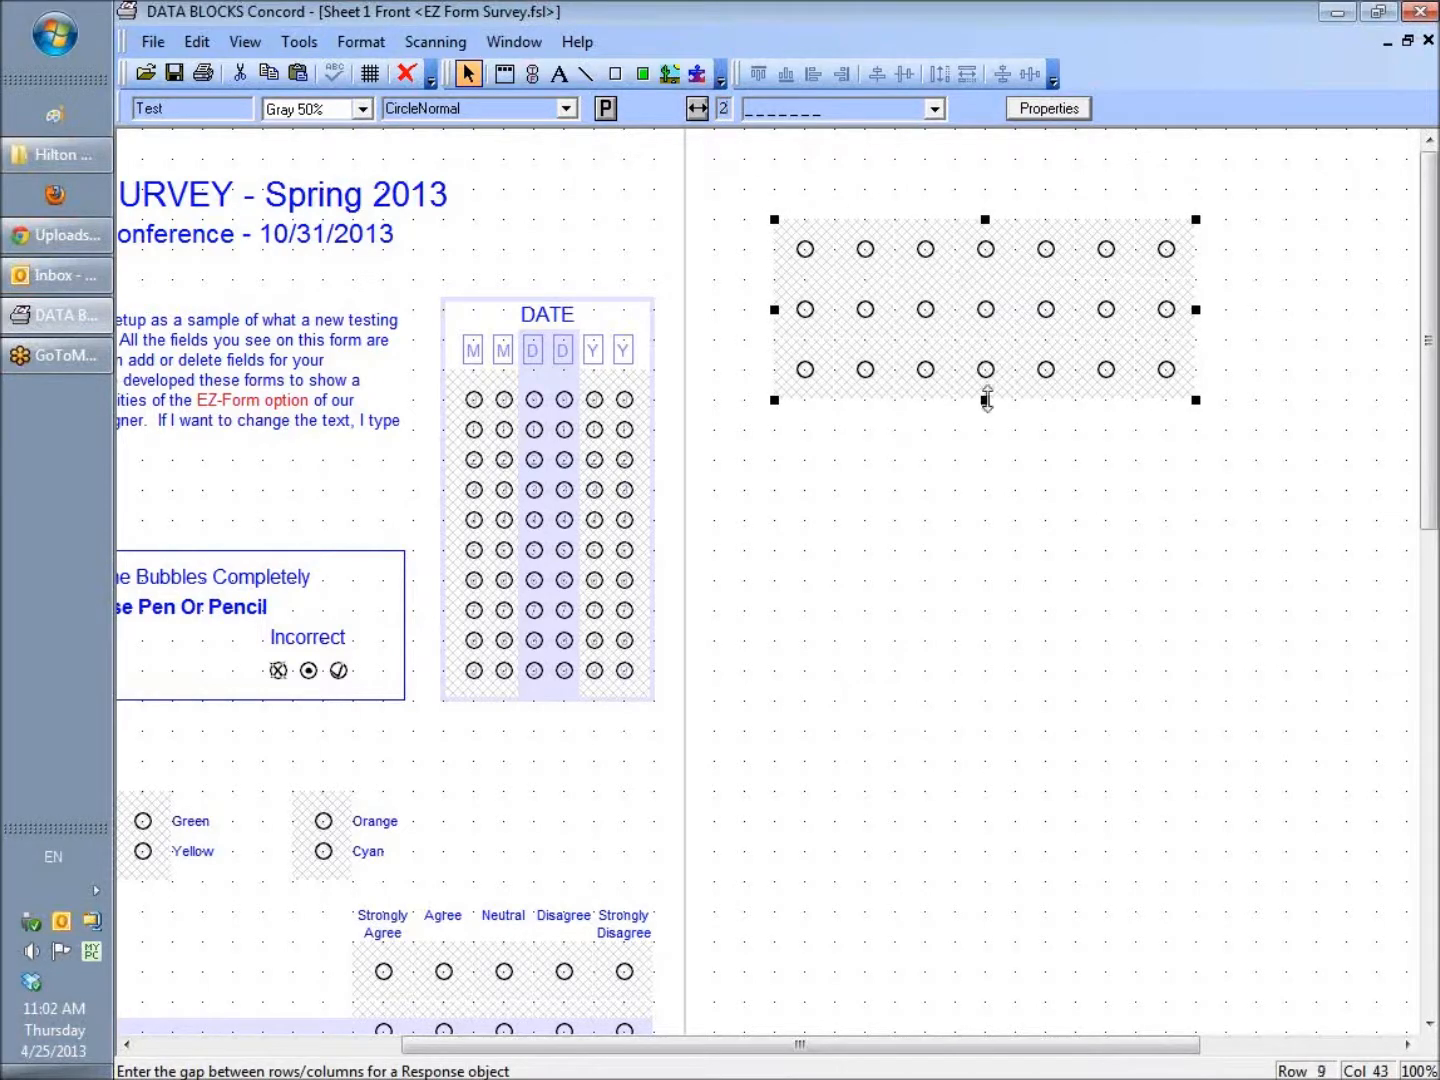
key("Tab")
left_click_drag(990, 440, 994, 570)
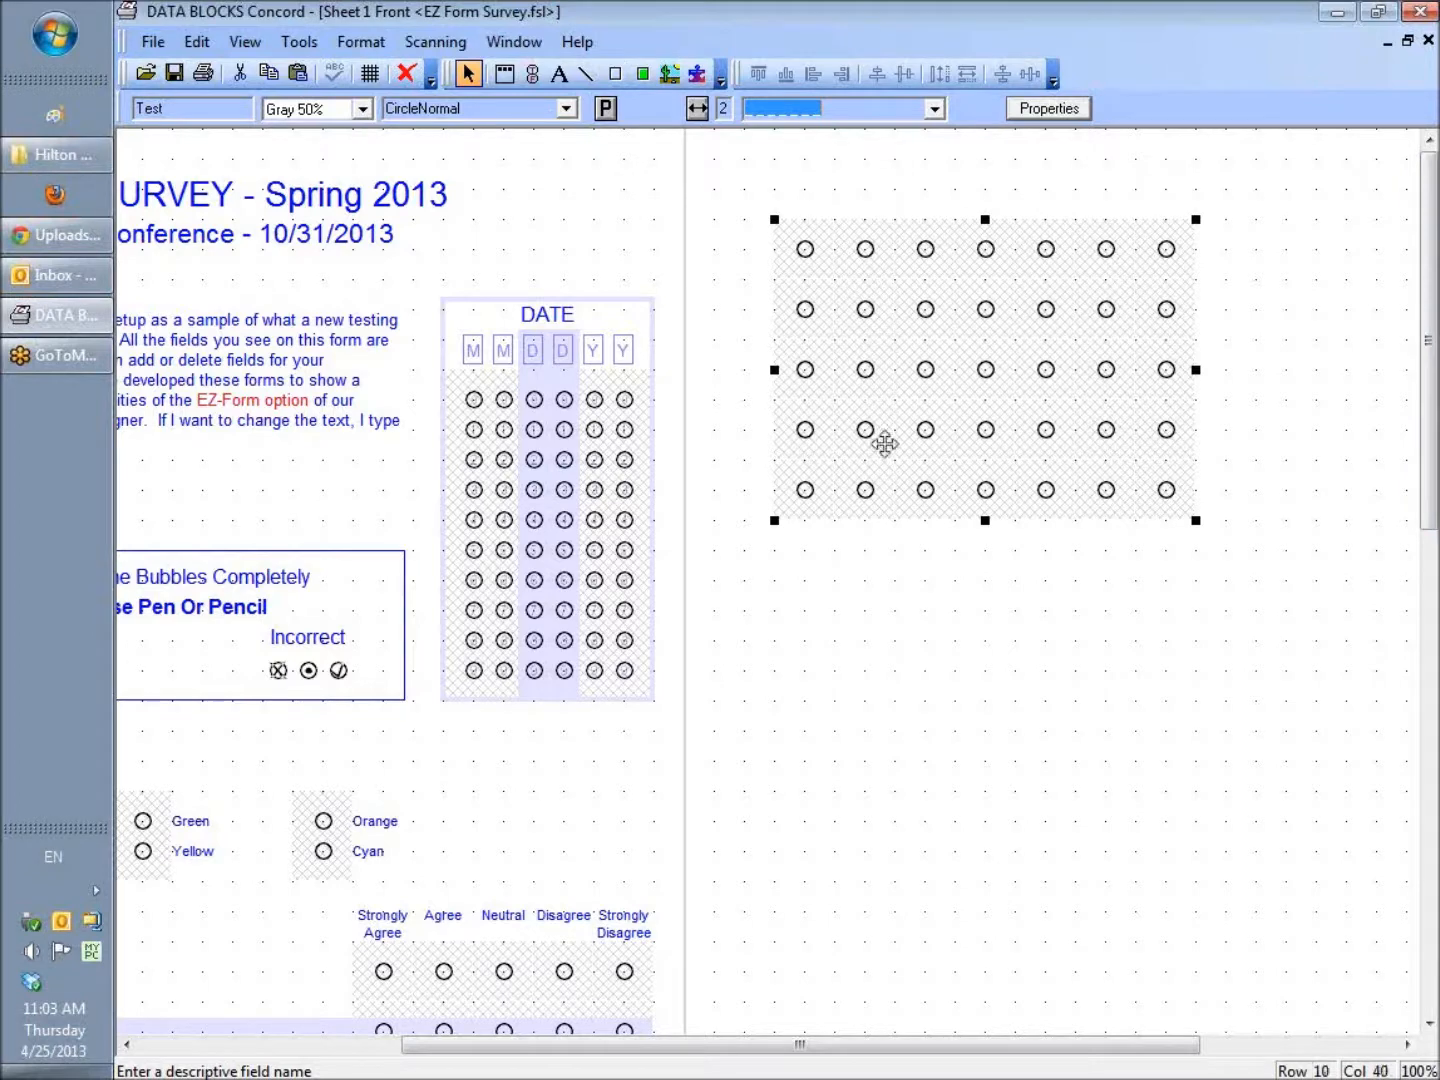
Delete the Test bubble field from the blank area beside the form.
left_click(407, 75)
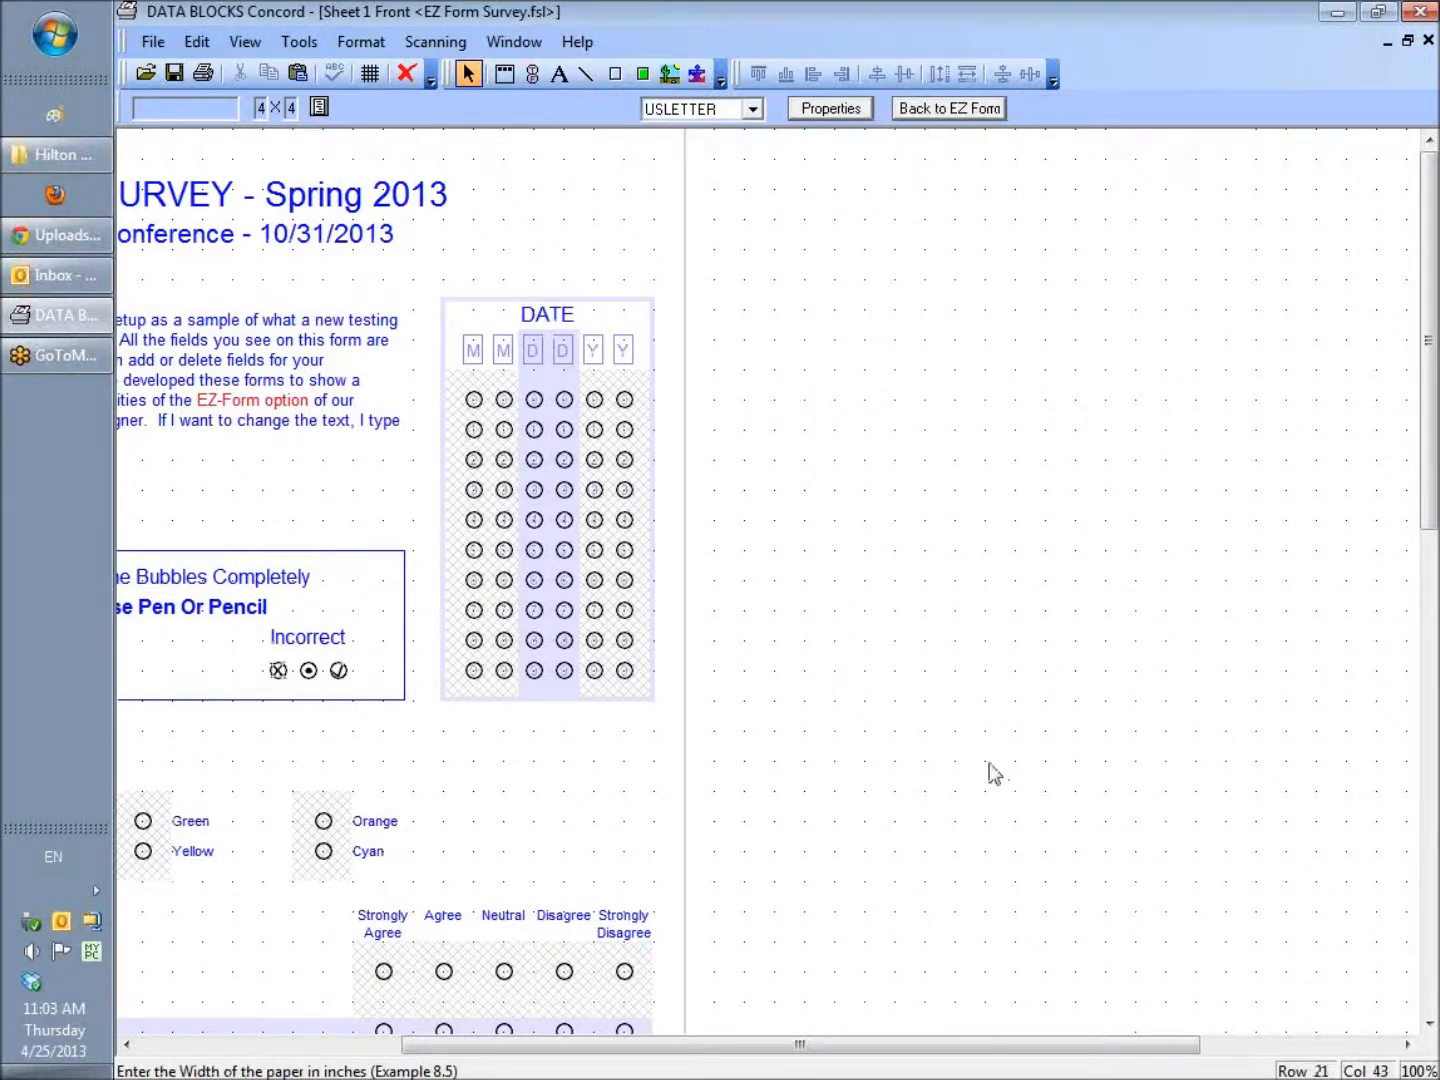
left_click_drag(1129, 1049, 865, 1050)
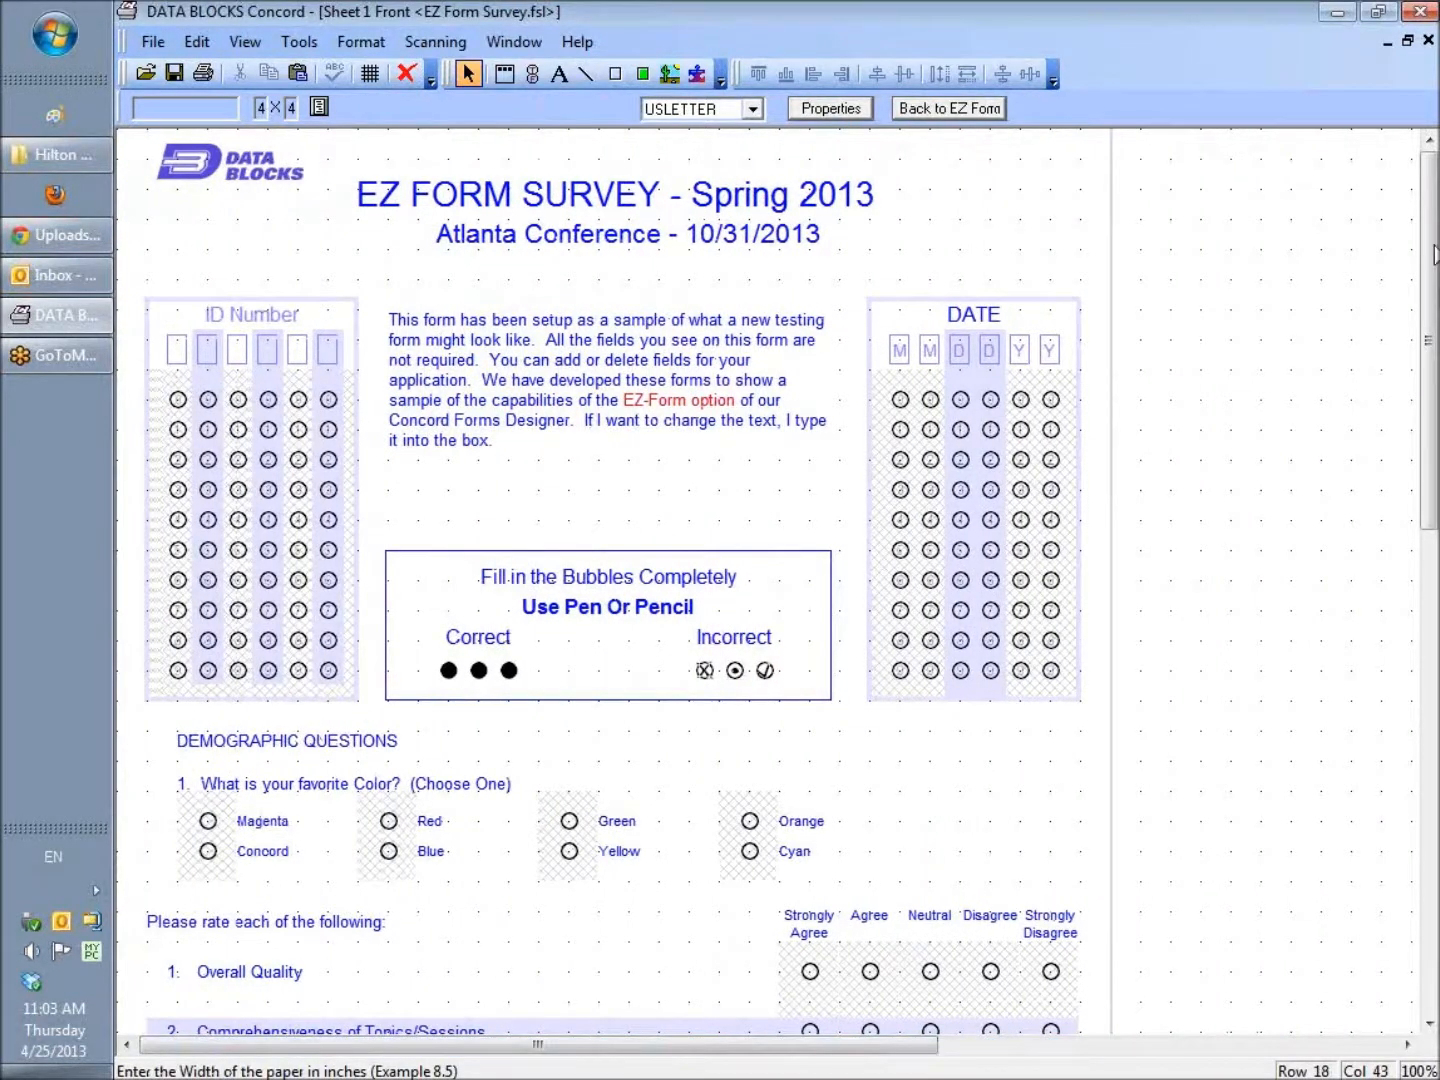
Move the seven-item rating grid and its "Please rate each of the following:" heading down one grid row.
left_click_drag(1432, 230, 1430, 383)
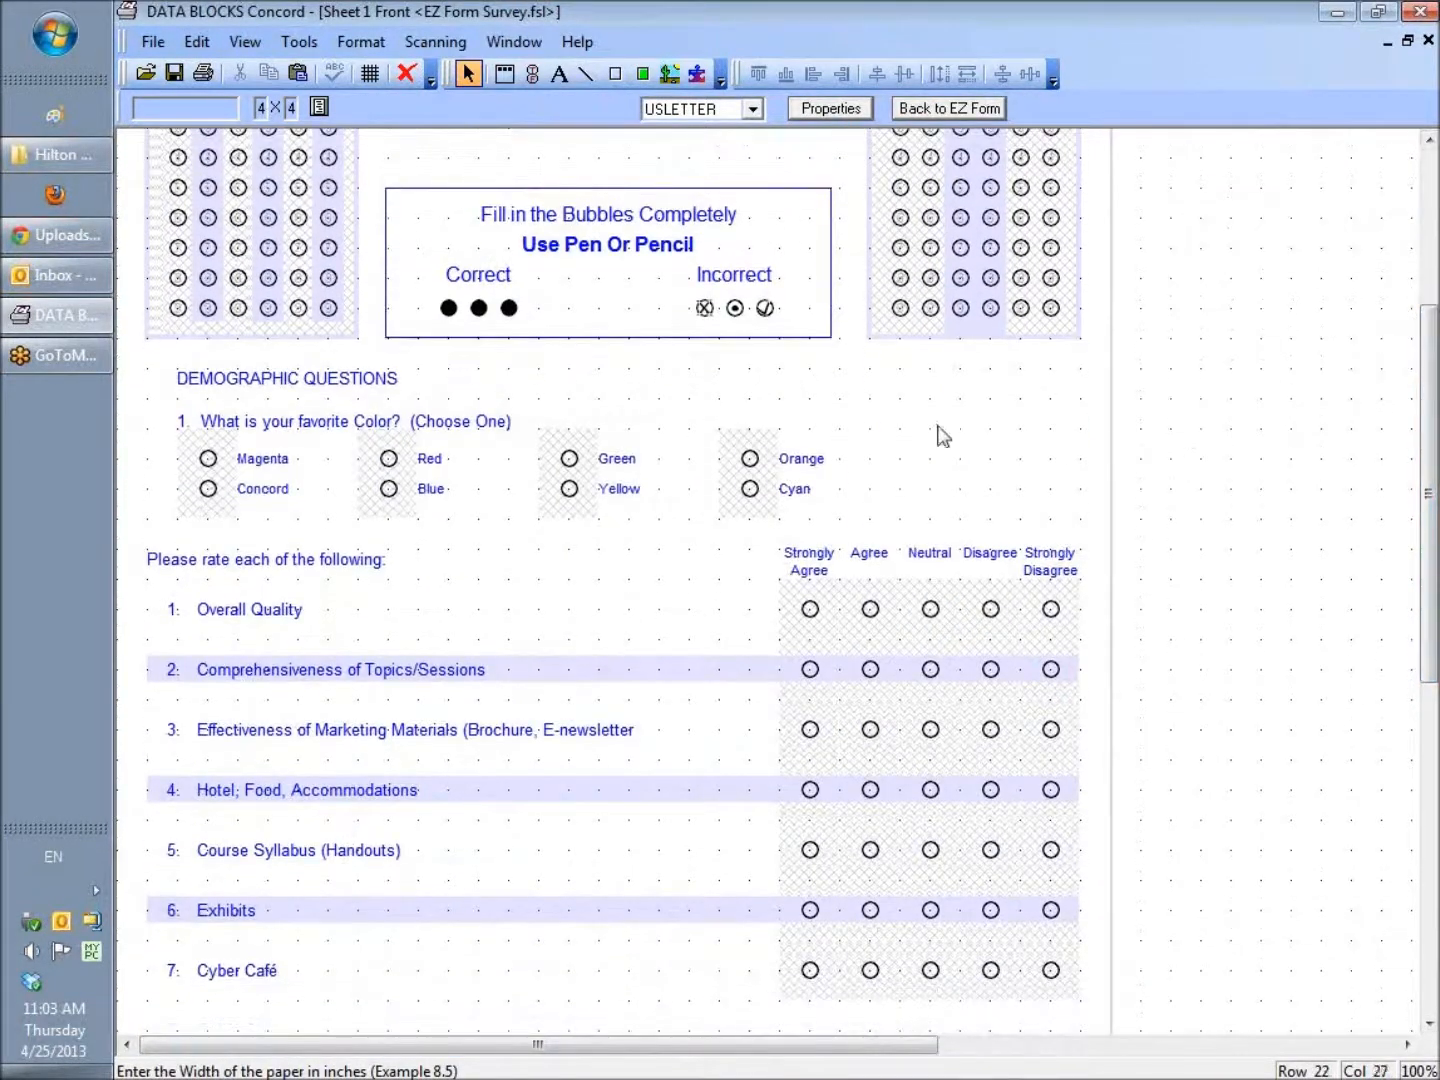
left_click(447, 437)
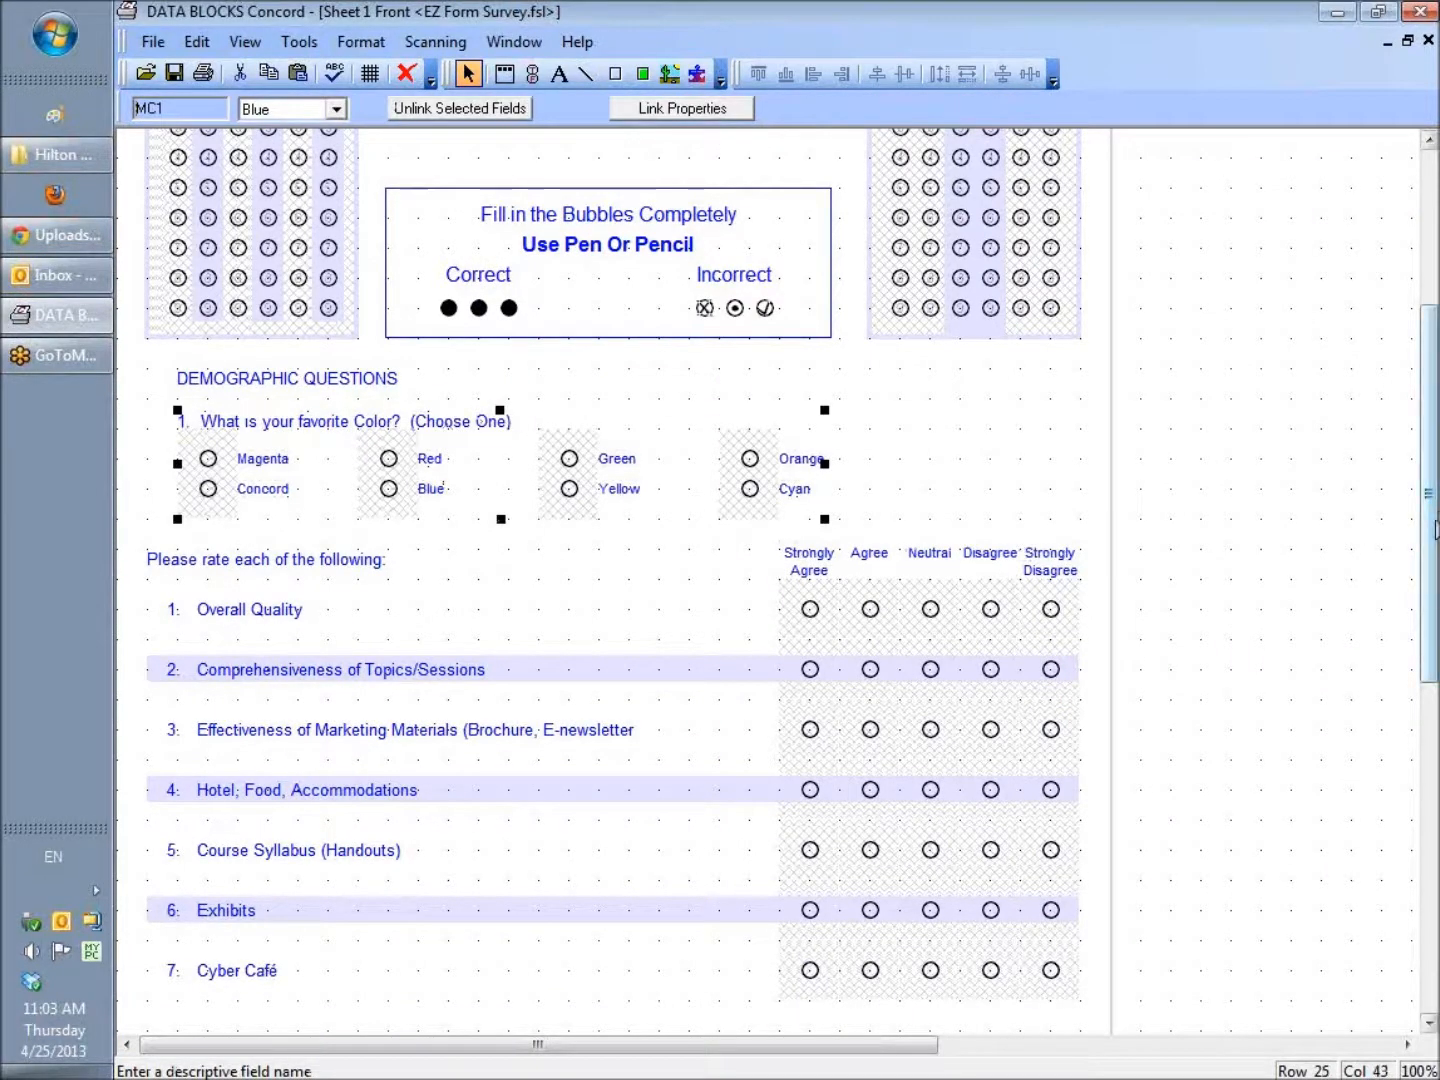
left_click_drag(1433, 525, 1426, 610)
left_click(812, 505)
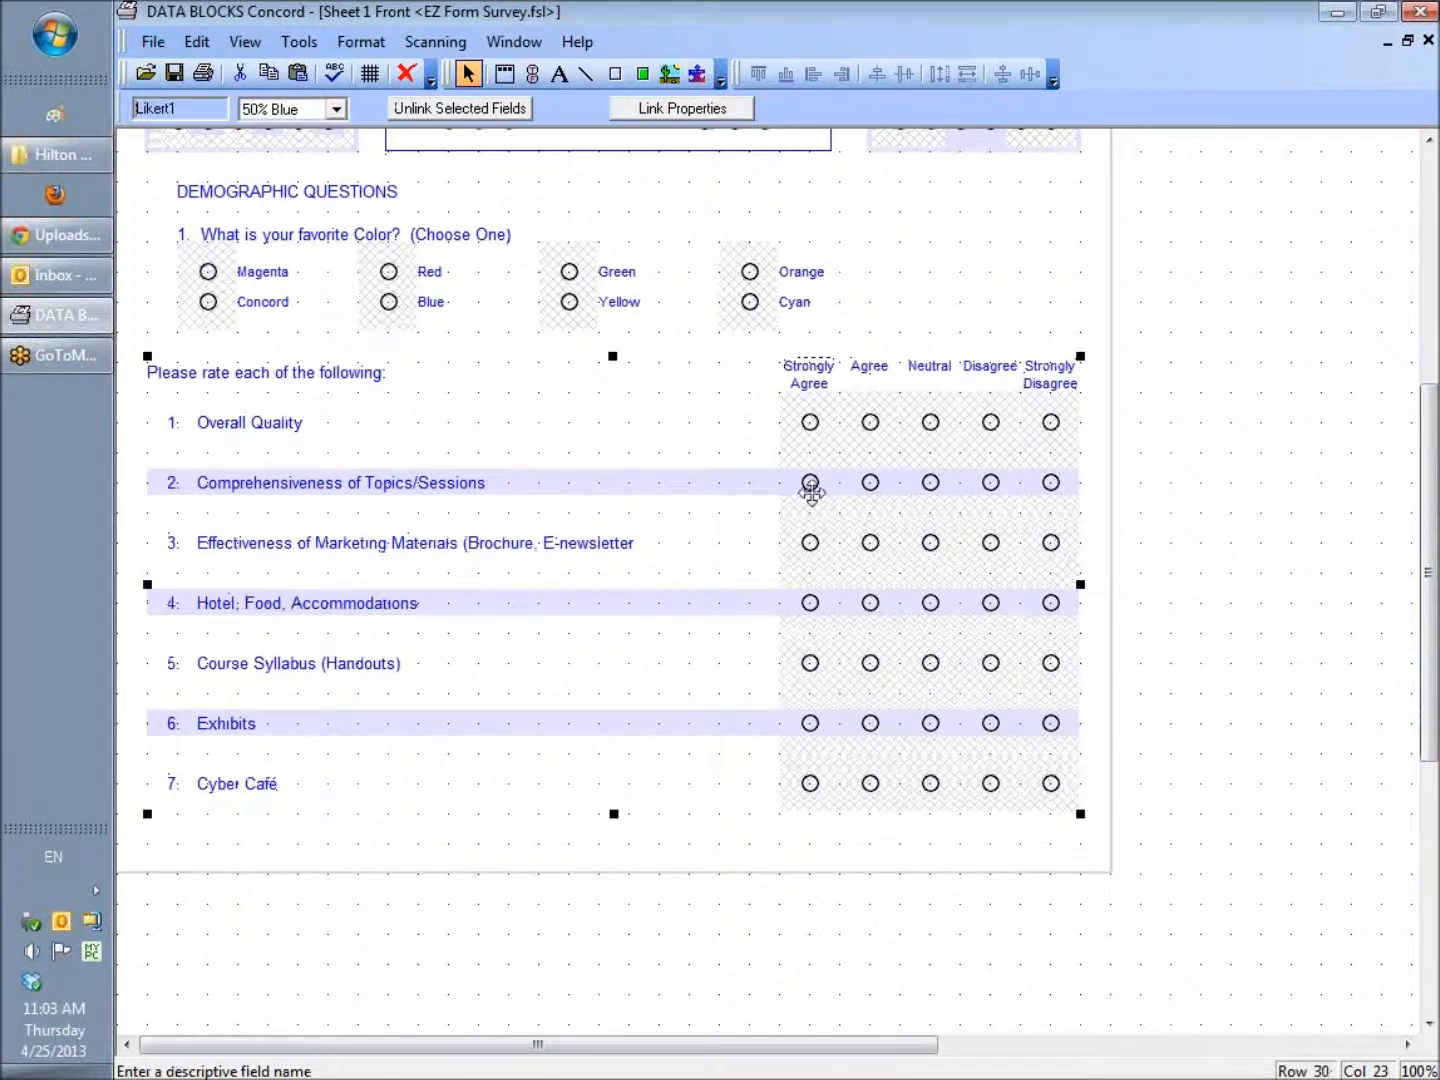
left_click_drag(812, 481, 811, 510)
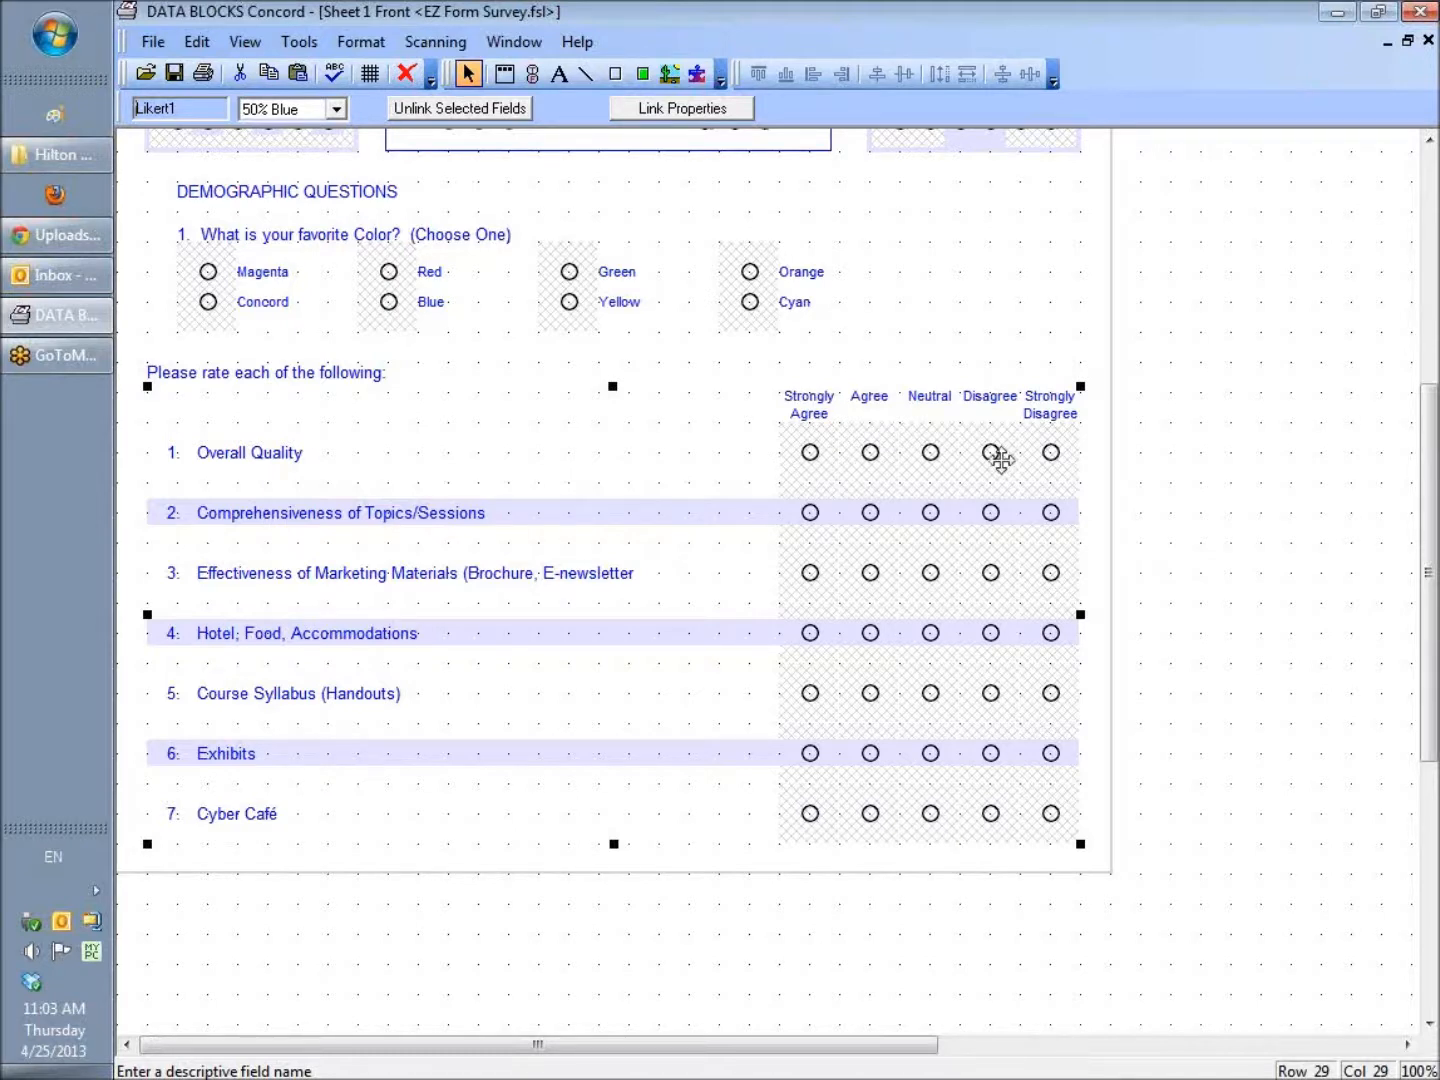
left_click(347, 376)
left_click_drag(347, 376, 352, 406)
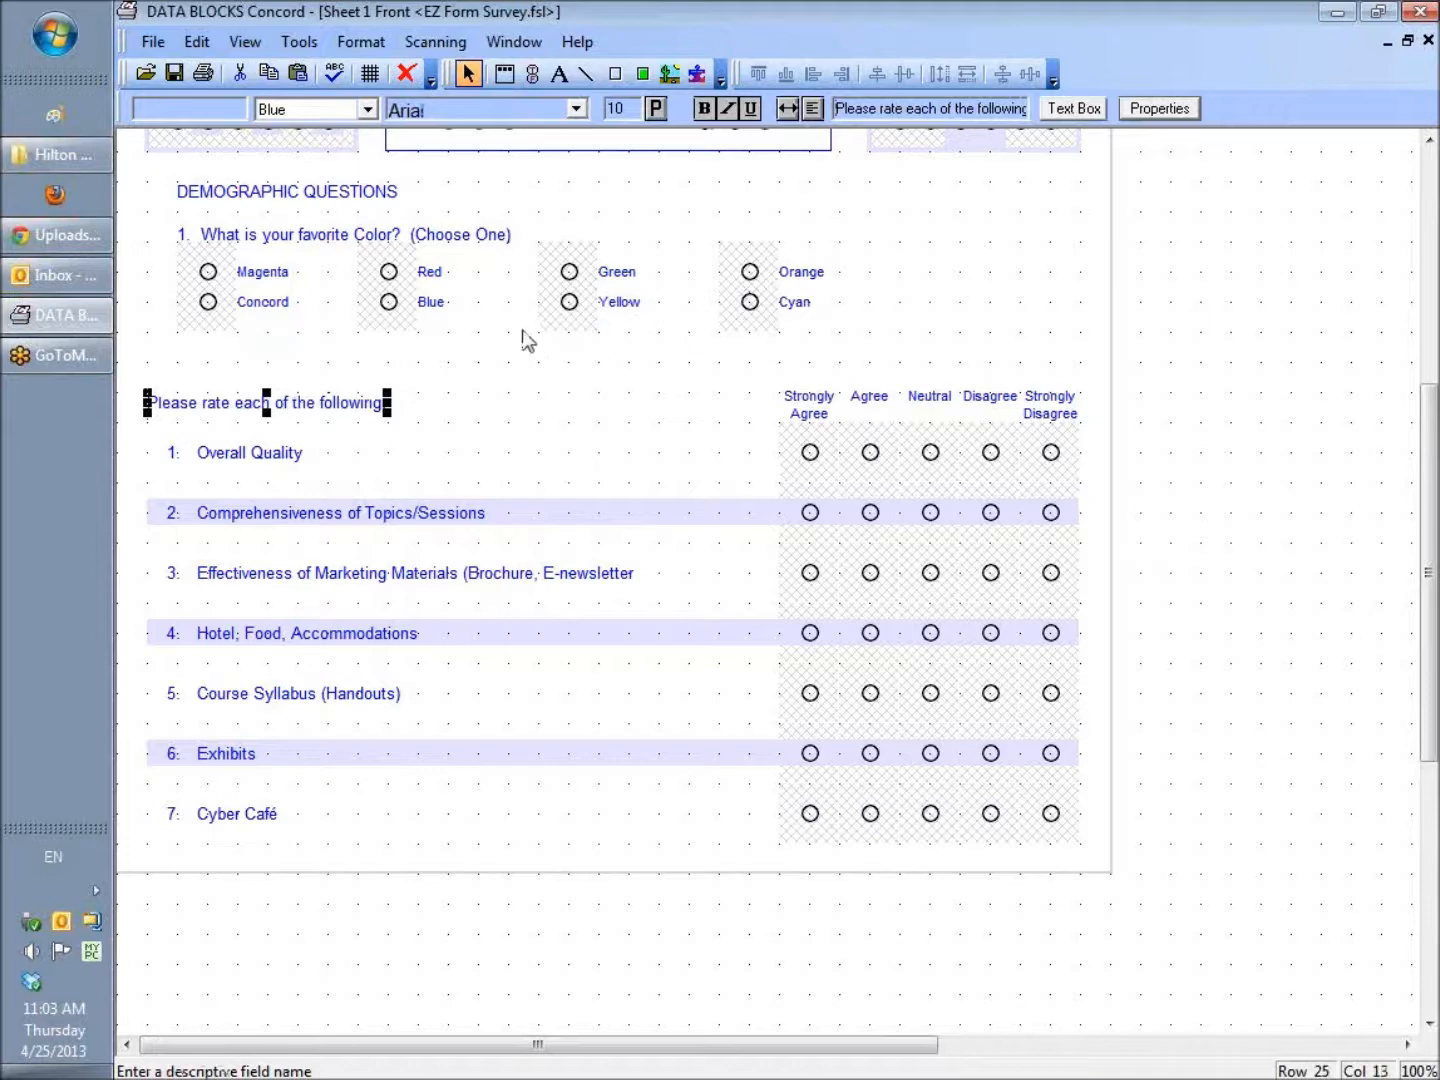
Unlink the fields of the favorite Color question so its bubble columns can be selected individually.
left_click(386, 296)
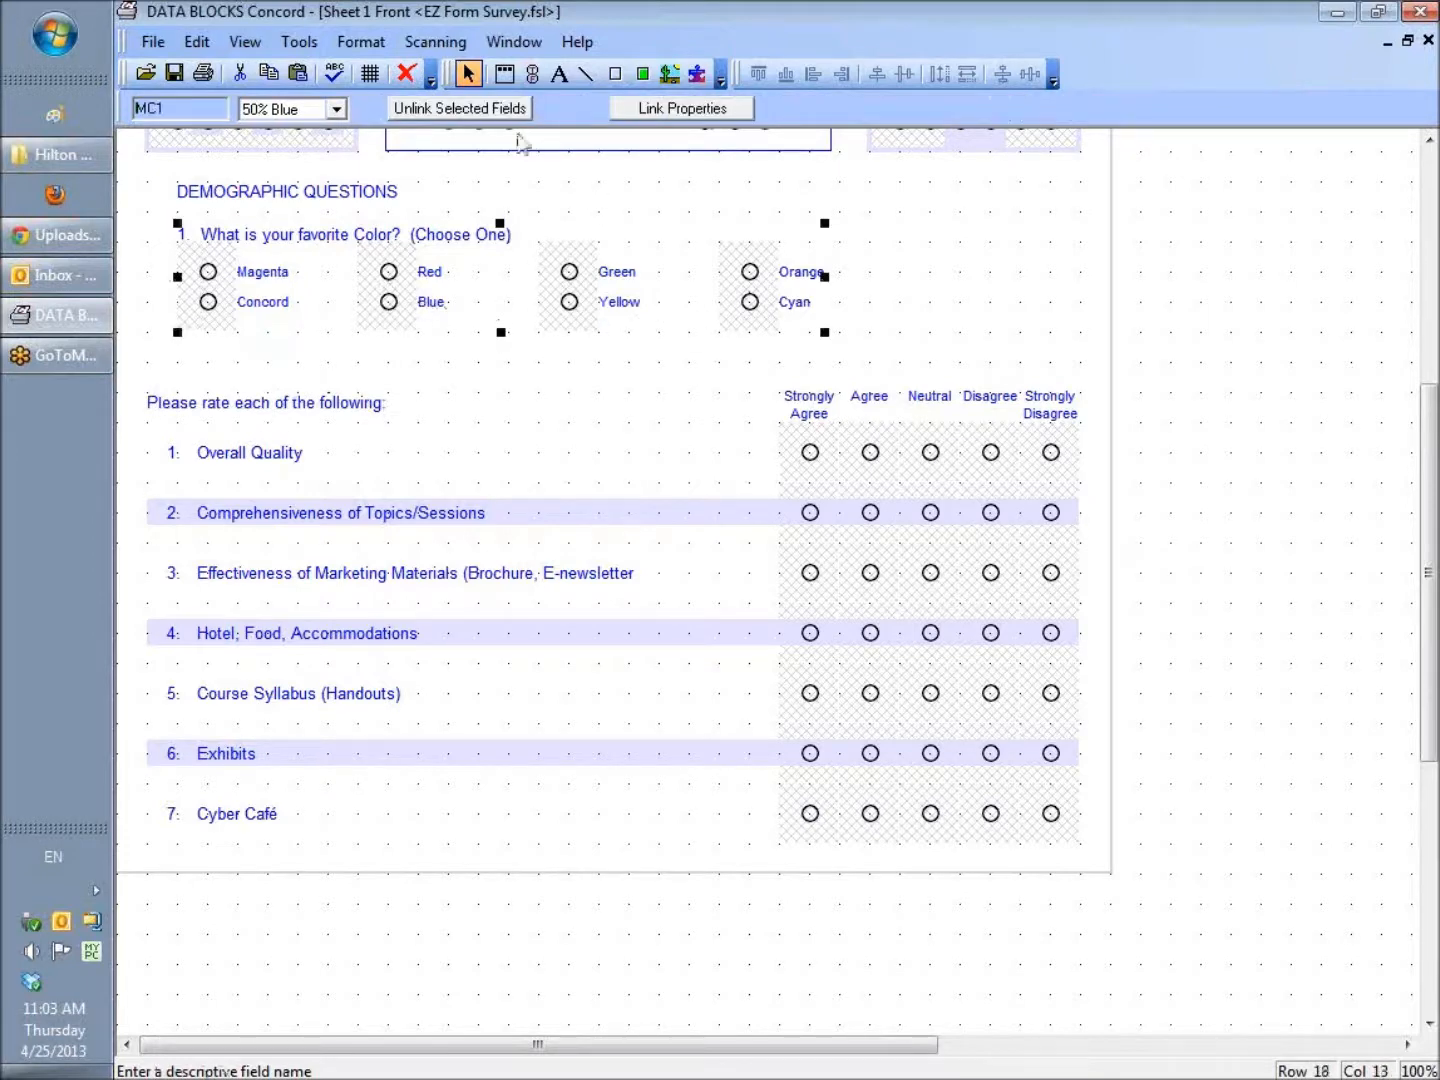
left_click(475, 117)
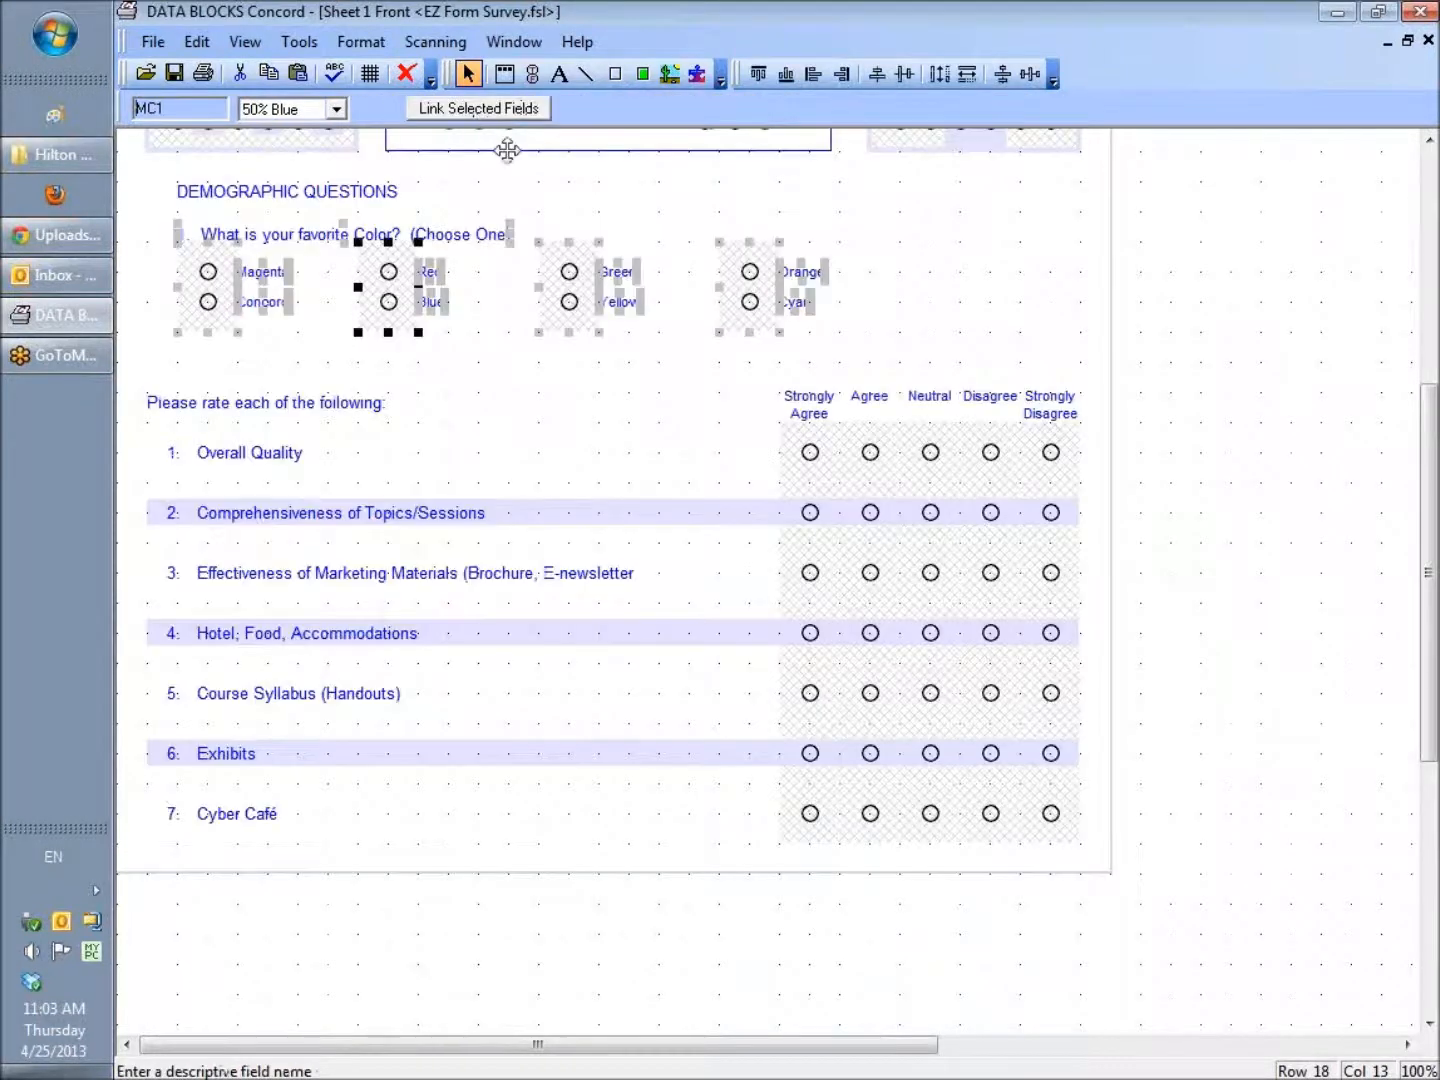
left_click(915, 268)
left_click(749, 284)
left_click(567, 285)
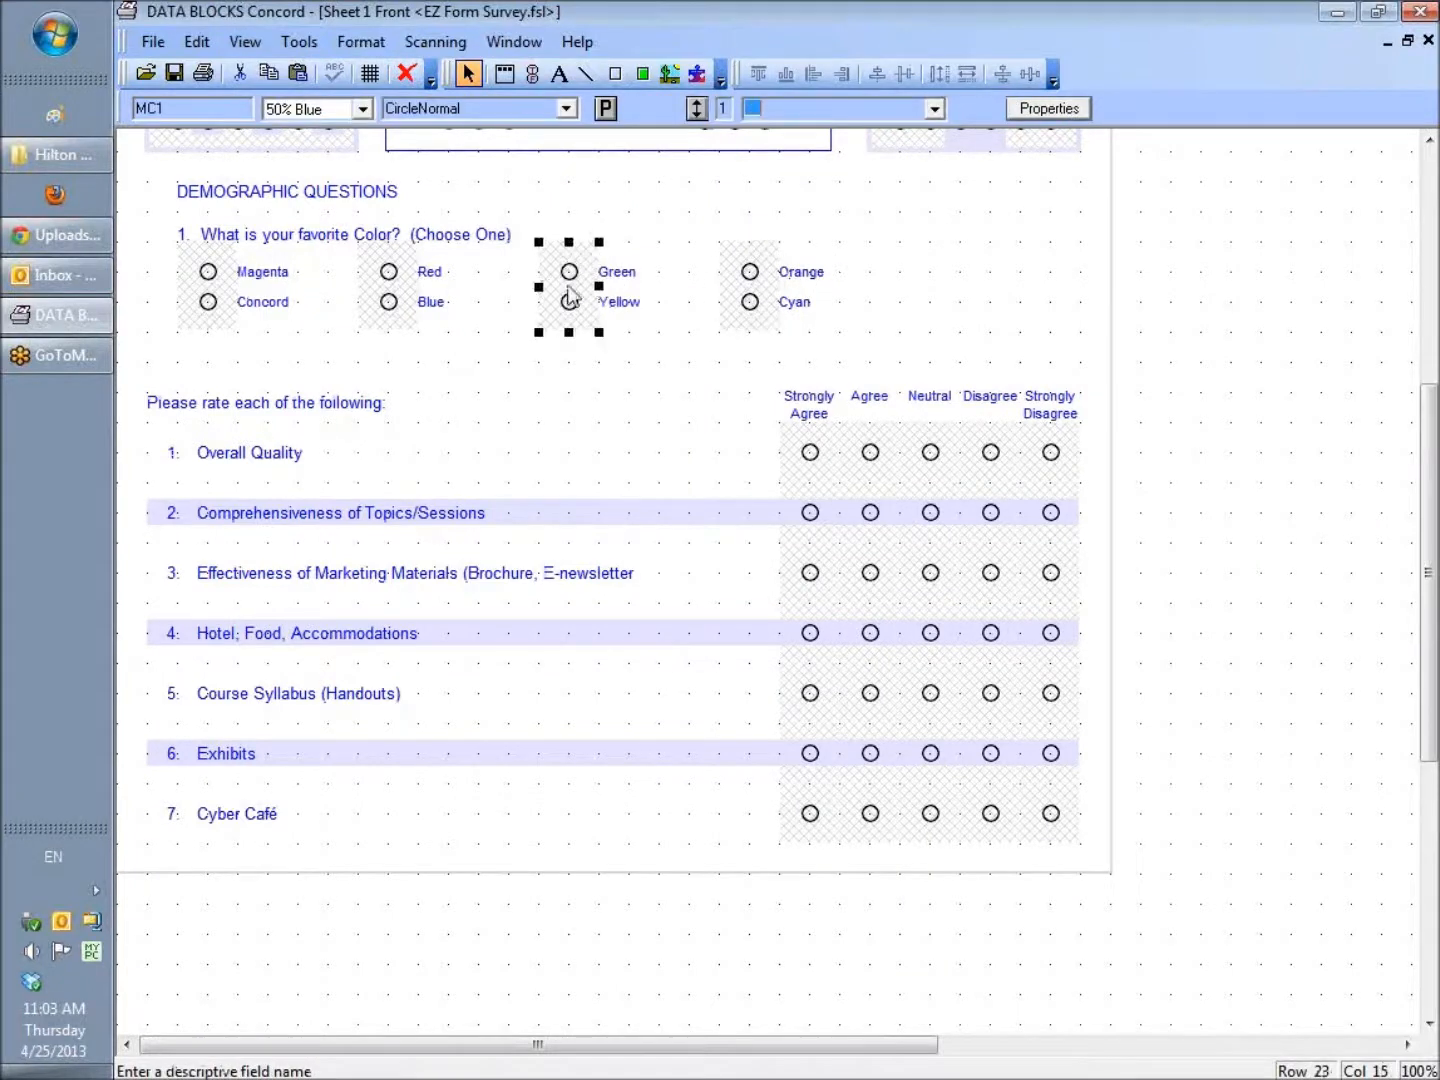
left_click(382, 287)
Add a third bubble to the Magenta, Red and Green columns by appending an underscore to each one's response values.
left_click(211, 296)
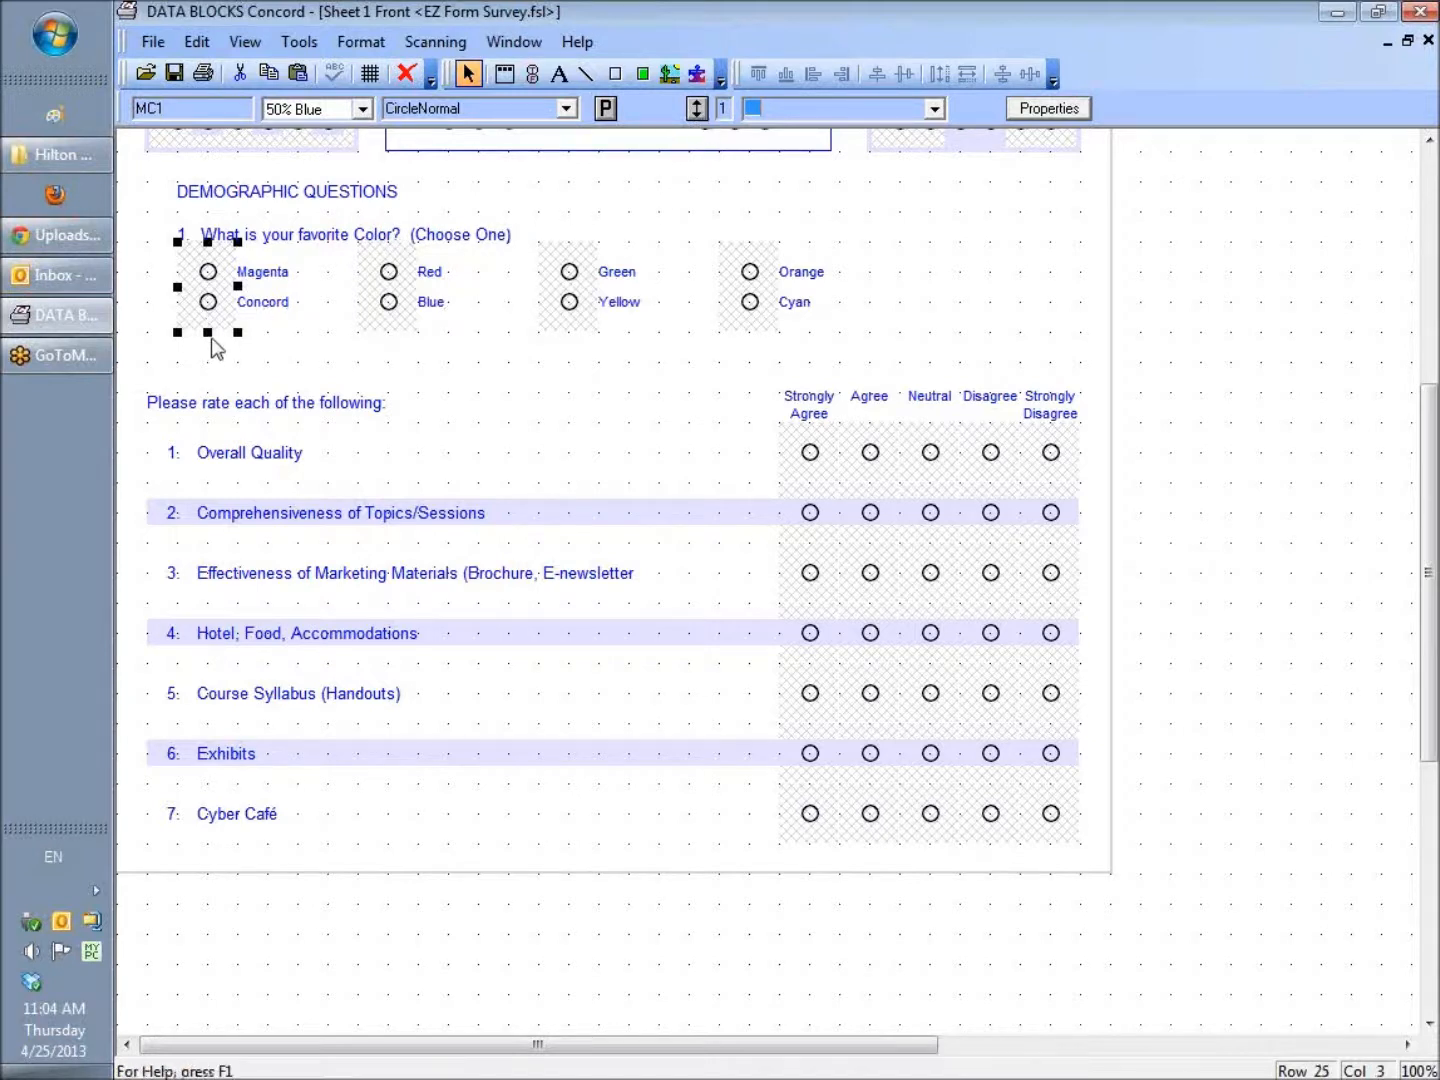
left_click_drag(208, 333, 212, 362)
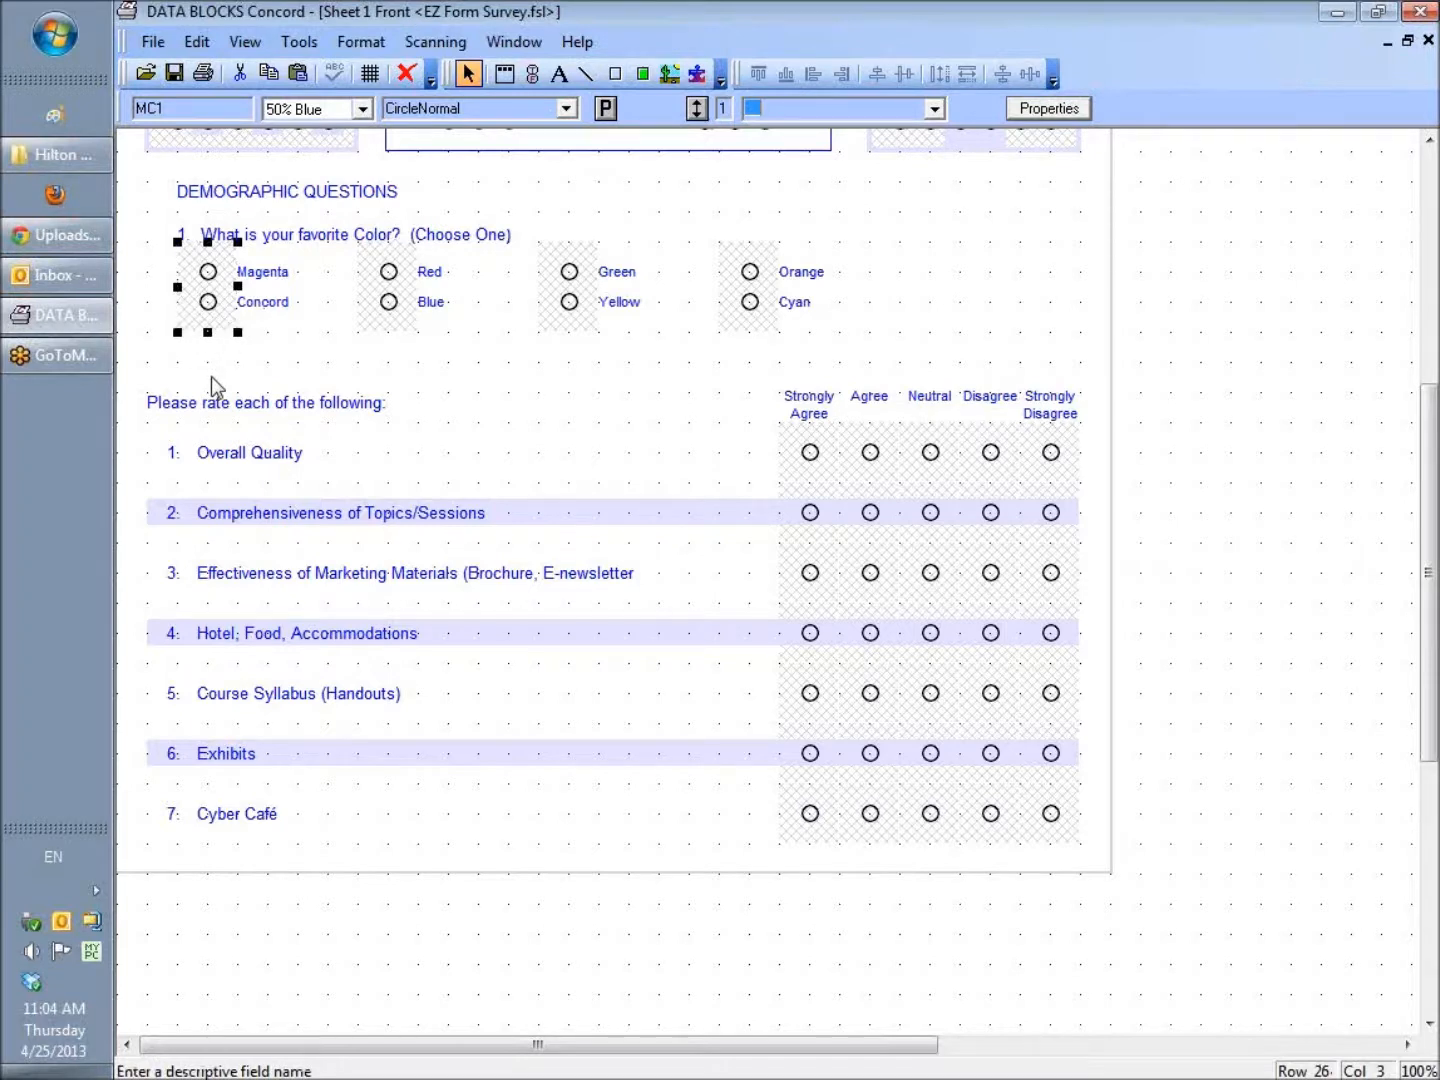
left_click(808, 113)
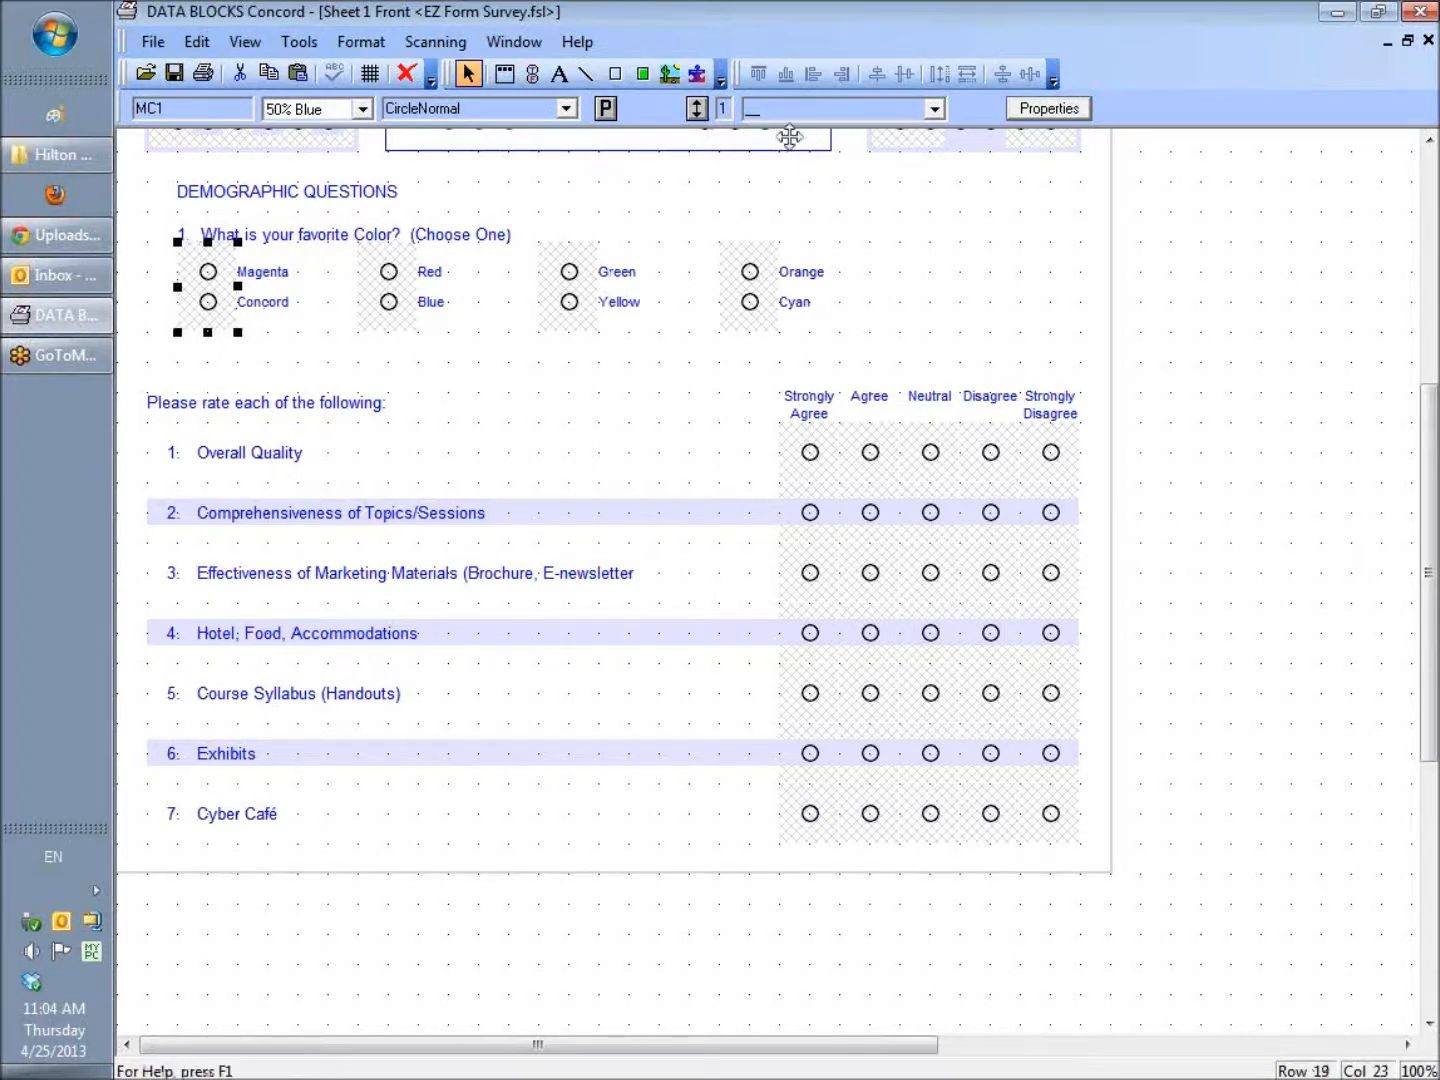
type("_")
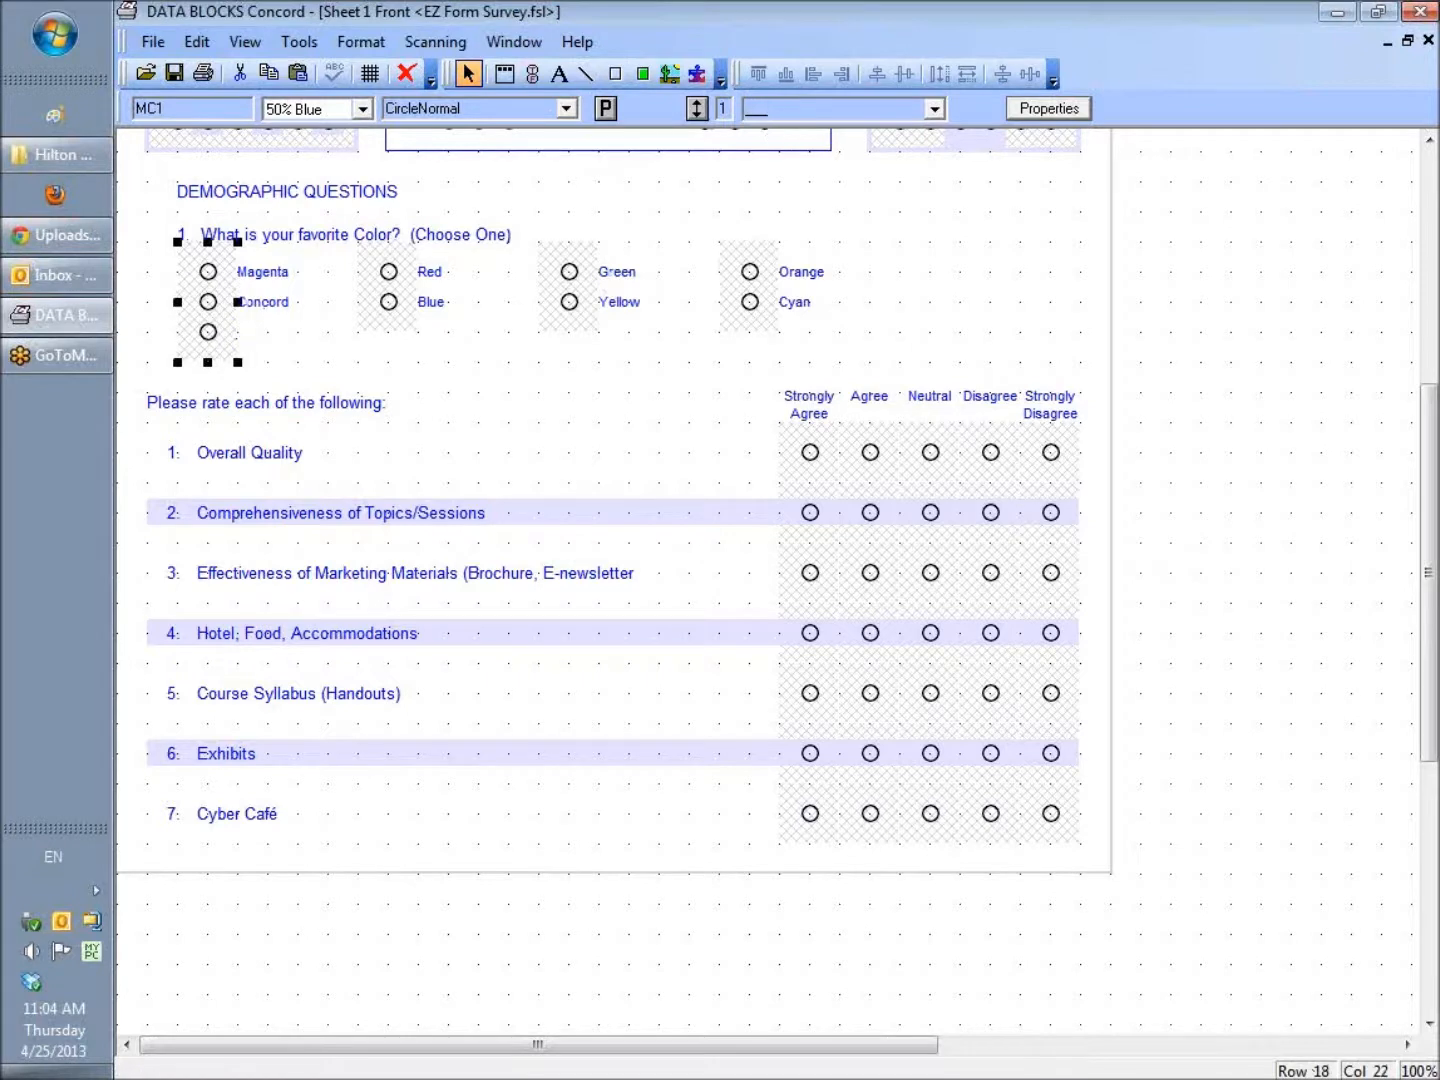
left_click(390, 275)
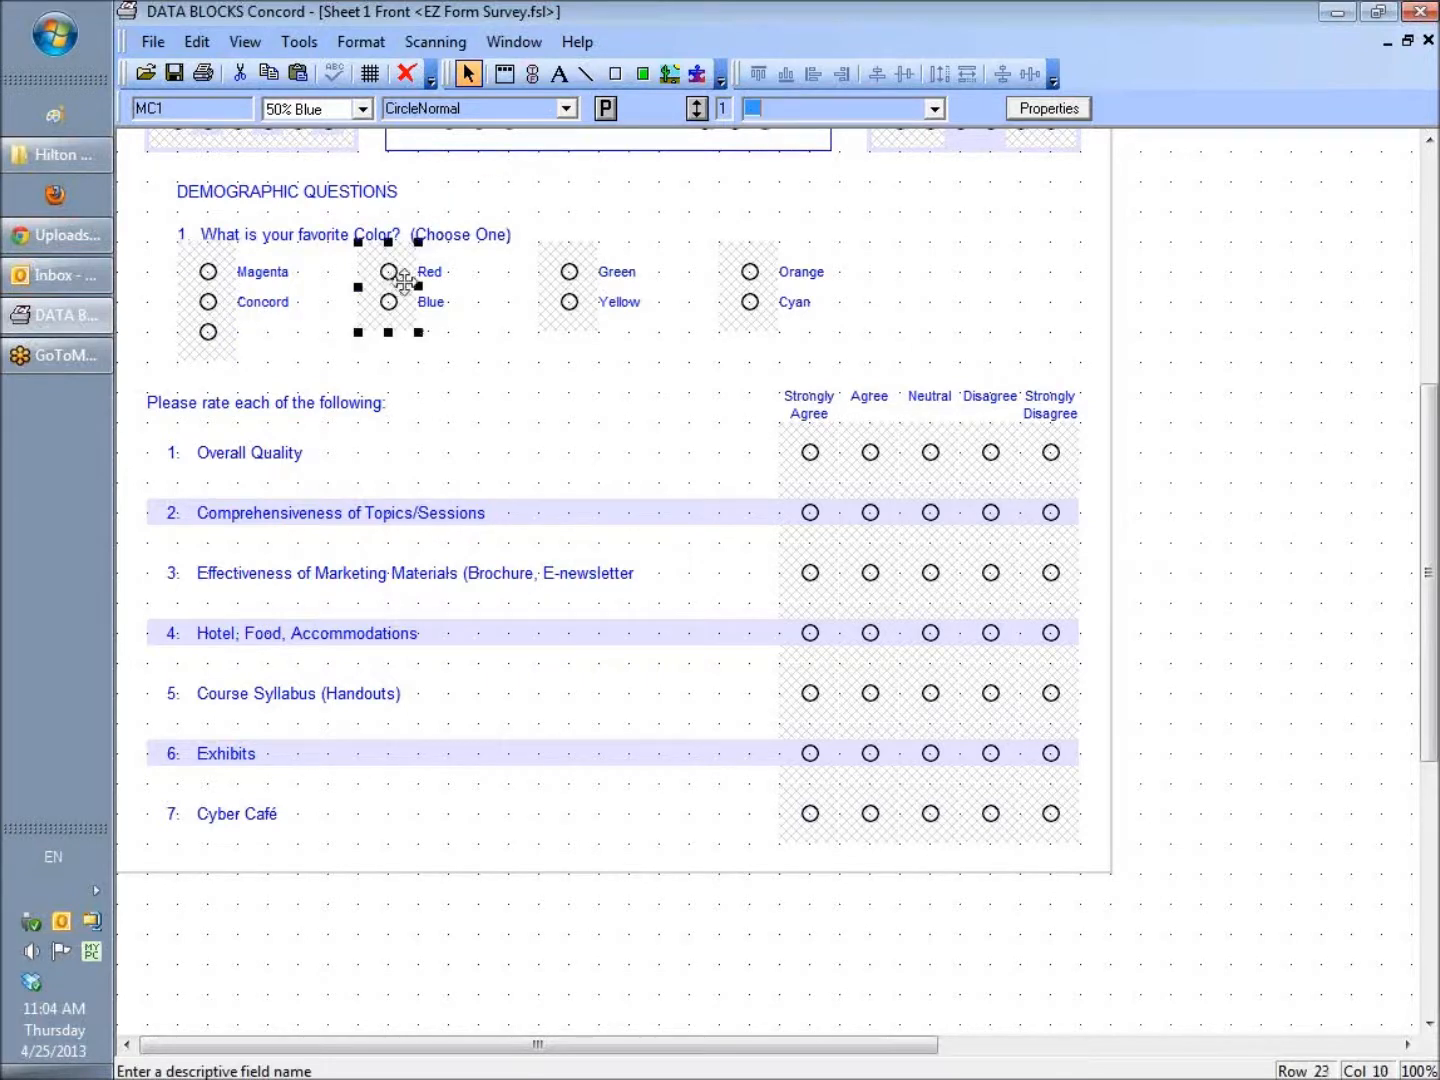
type("_")
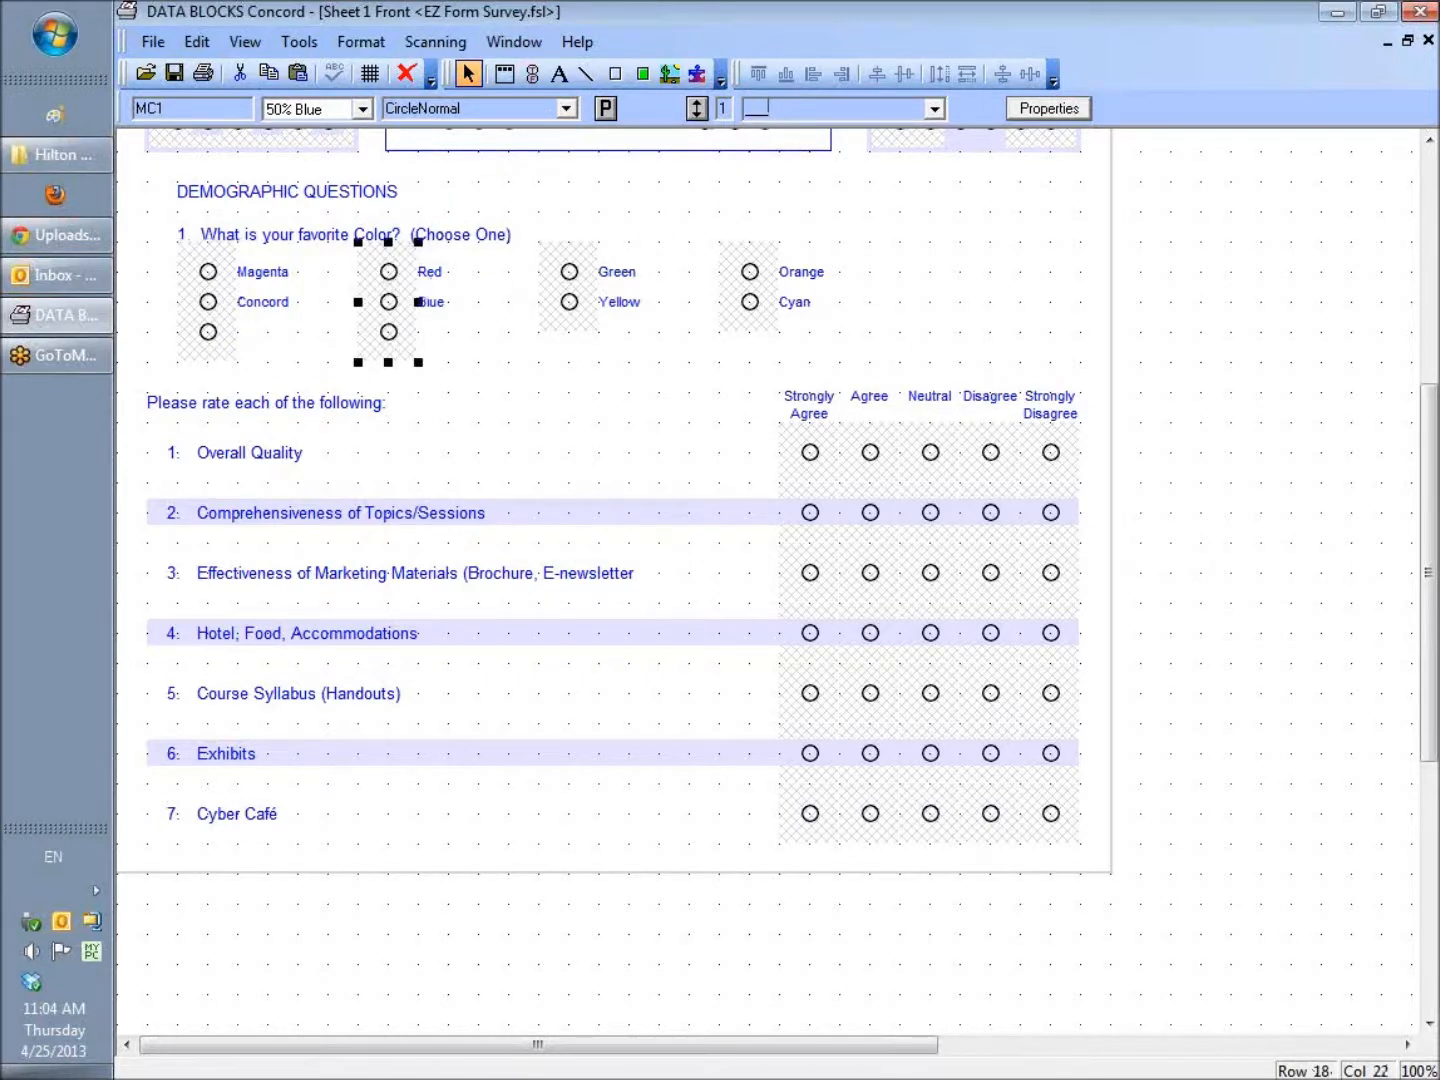
left_click(571, 282)
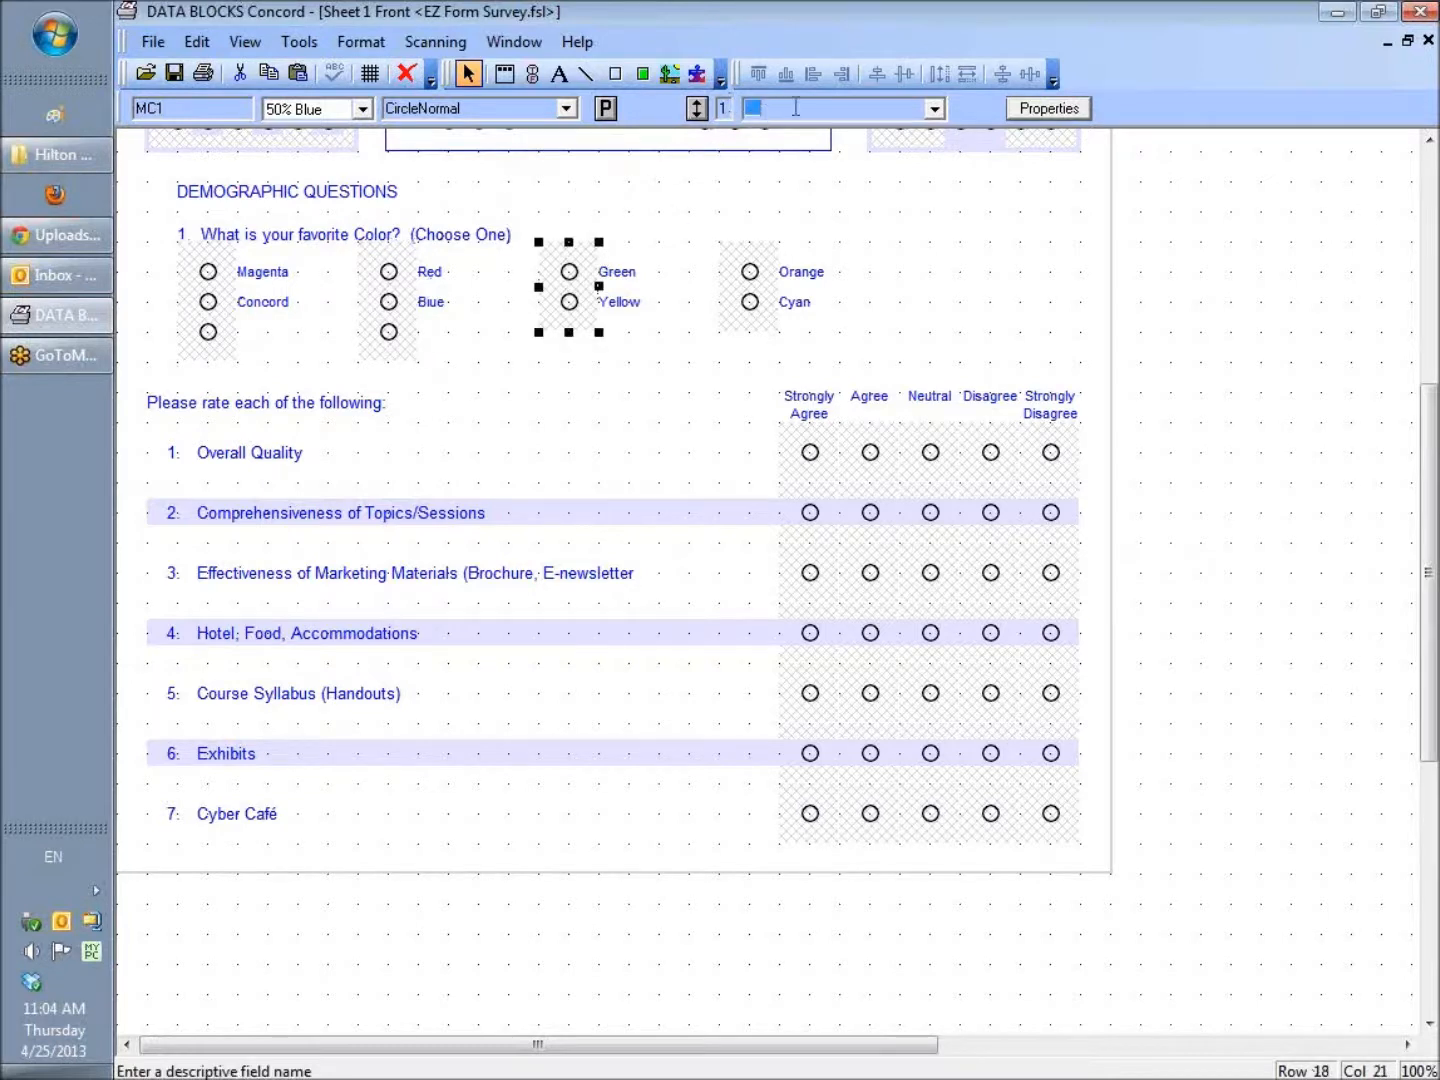
type("_")
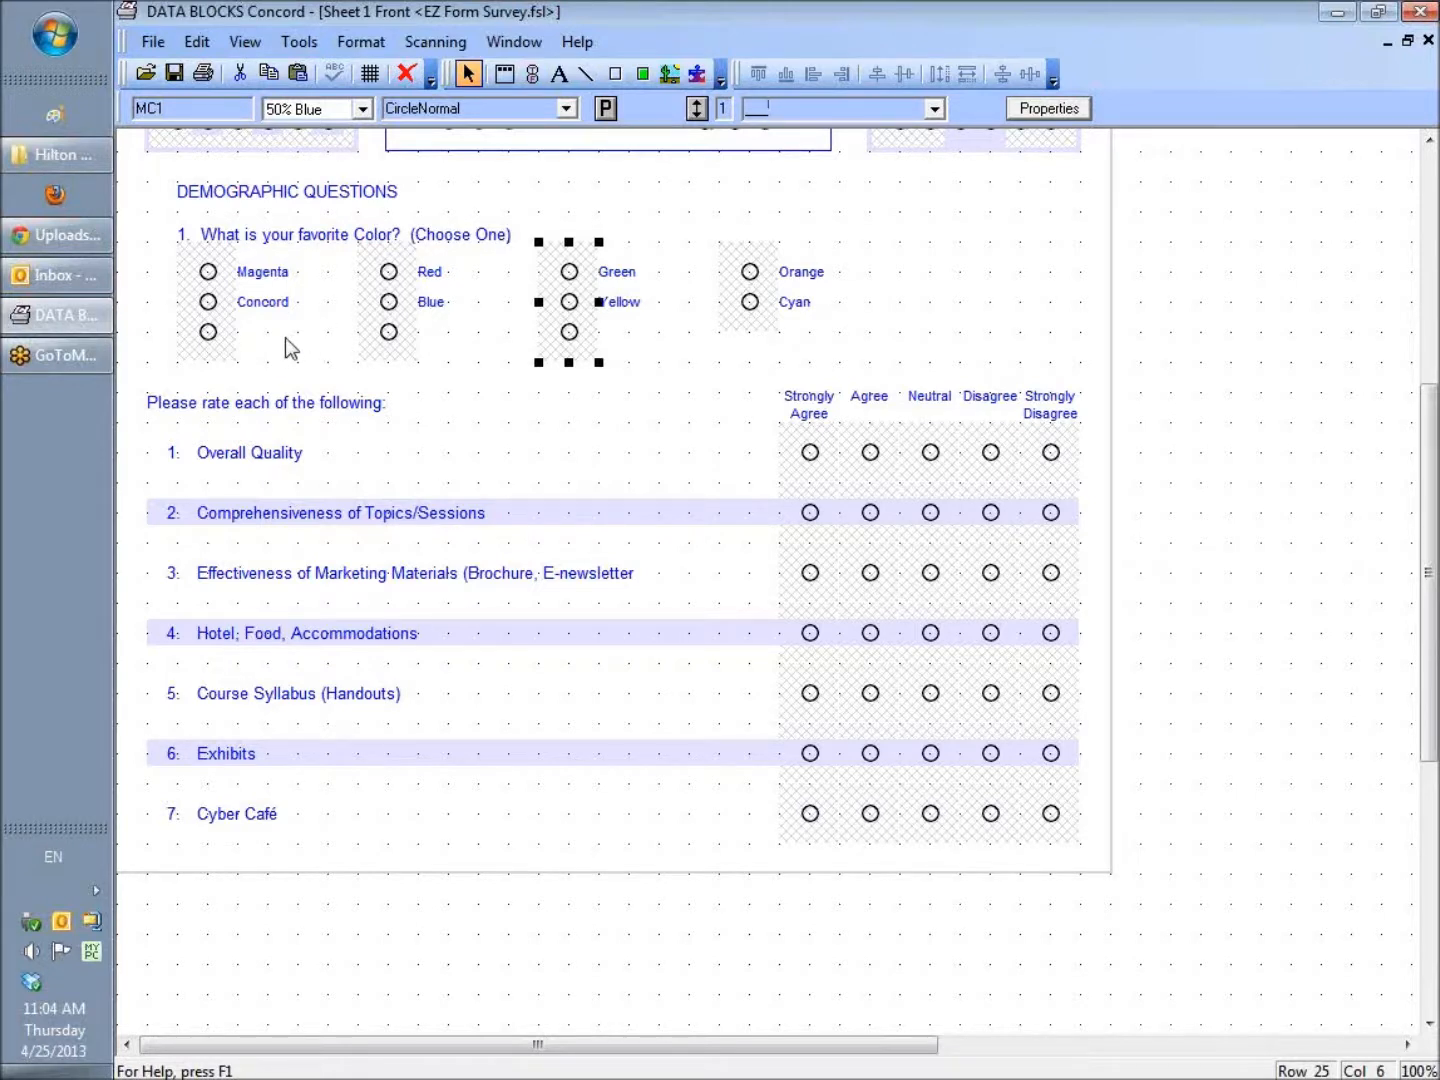
Copy the Concord label beside the third bubble of its column and change the copy's text to "Black".
left_click(265, 300)
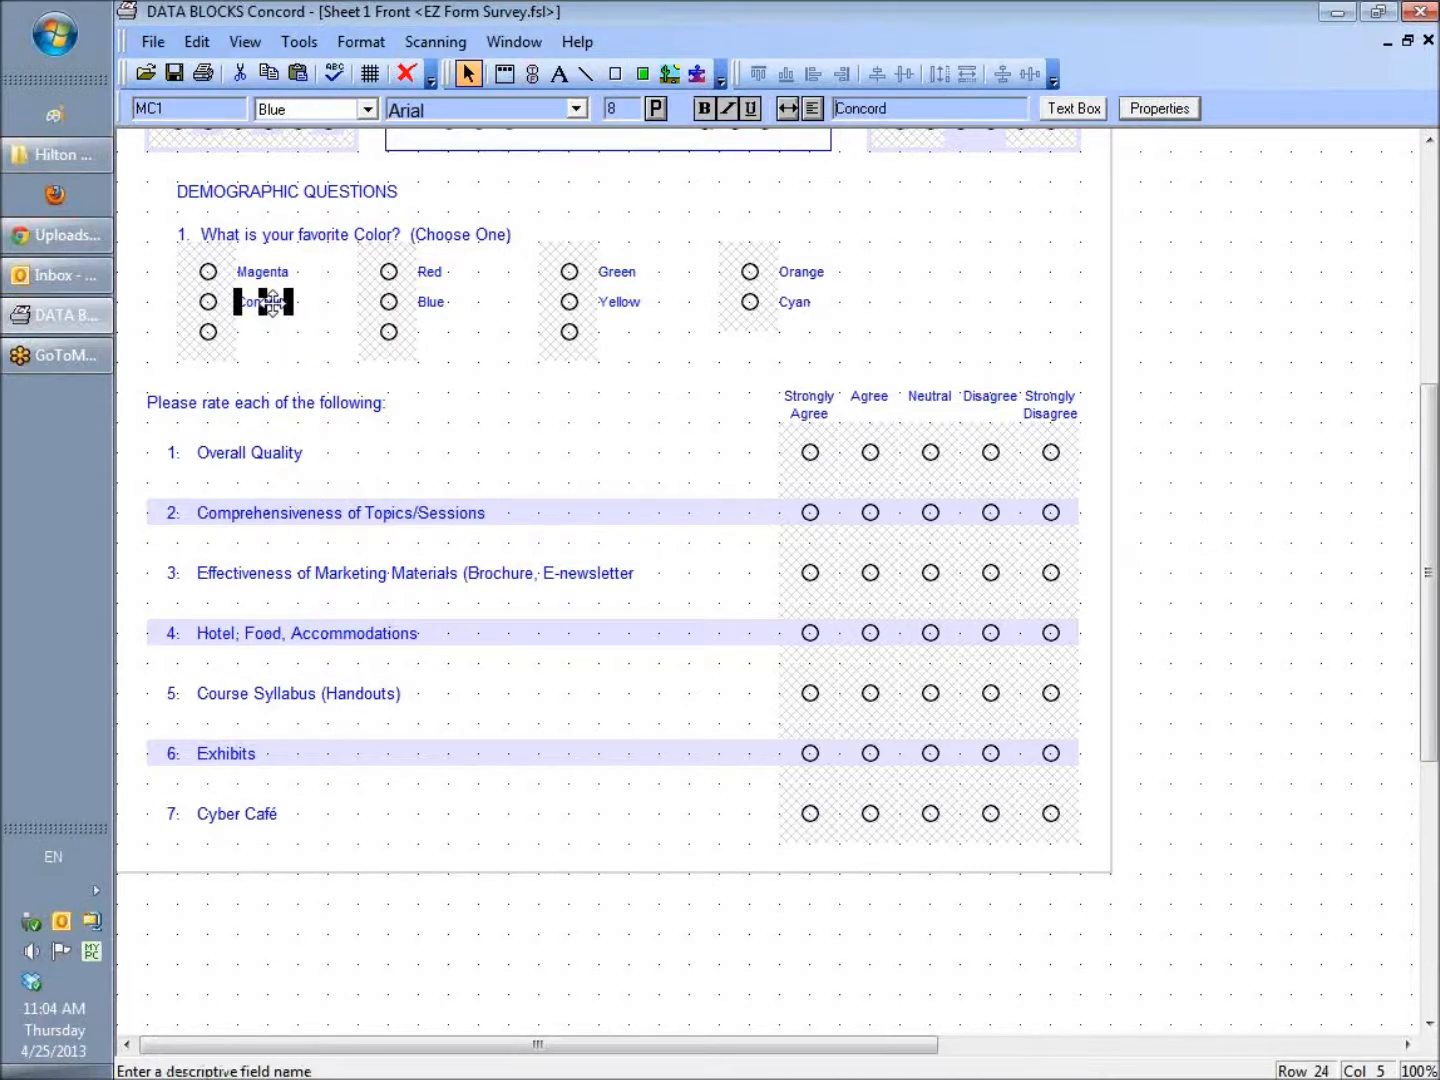
left_click_drag(271, 301, 275, 329)
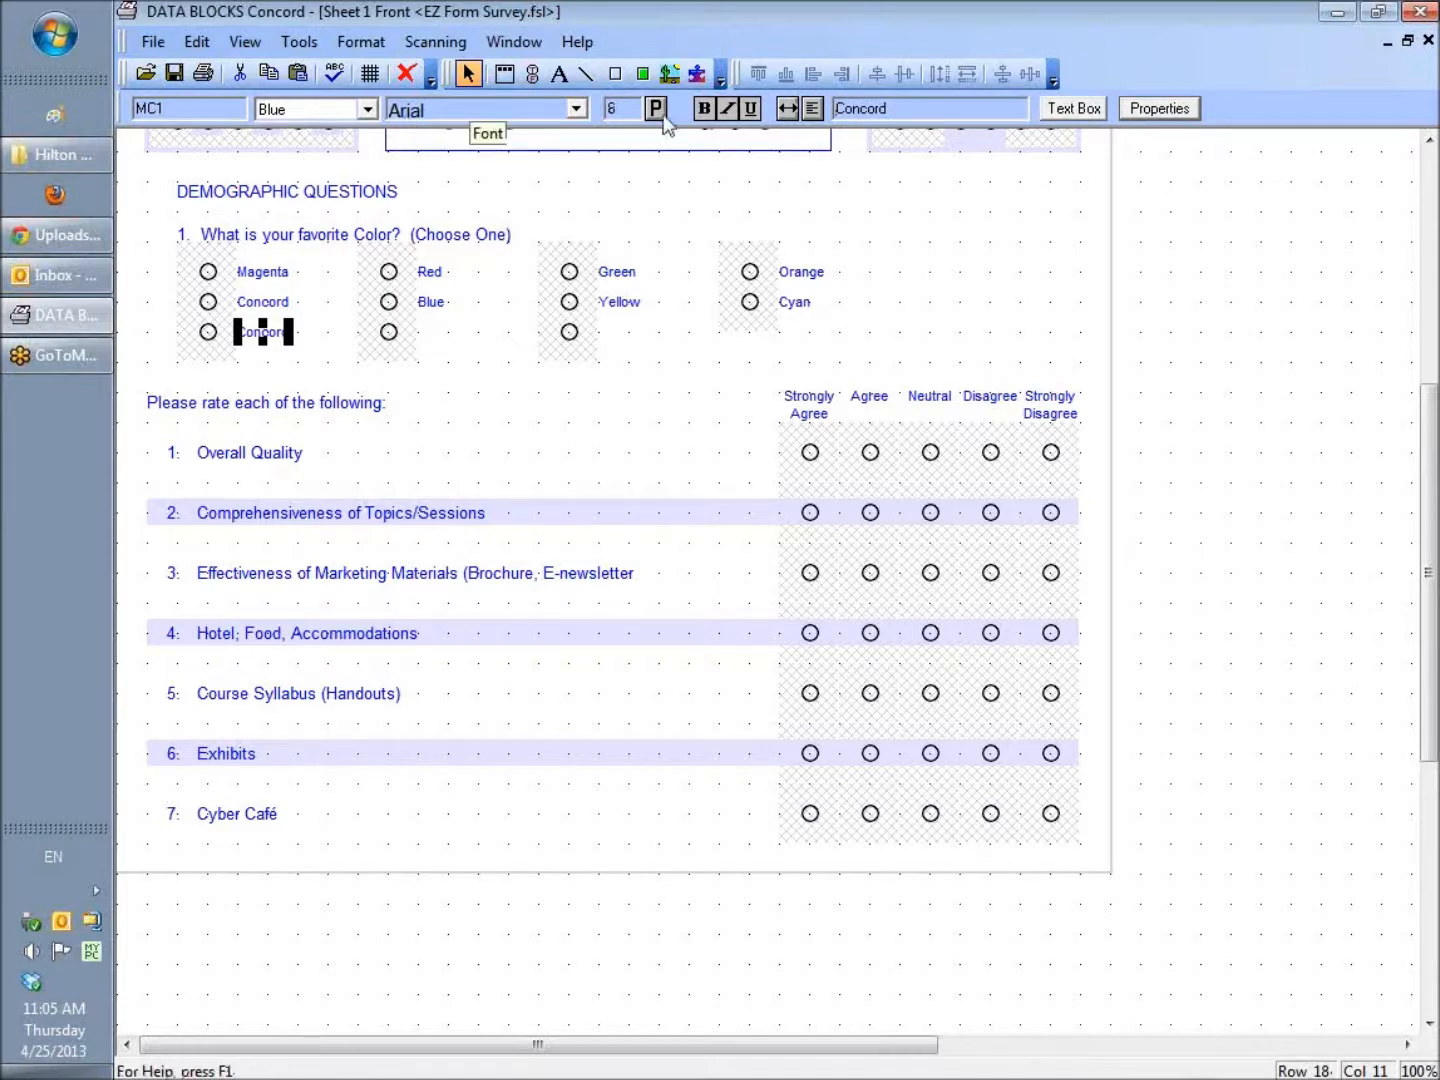
double_click(907, 107)
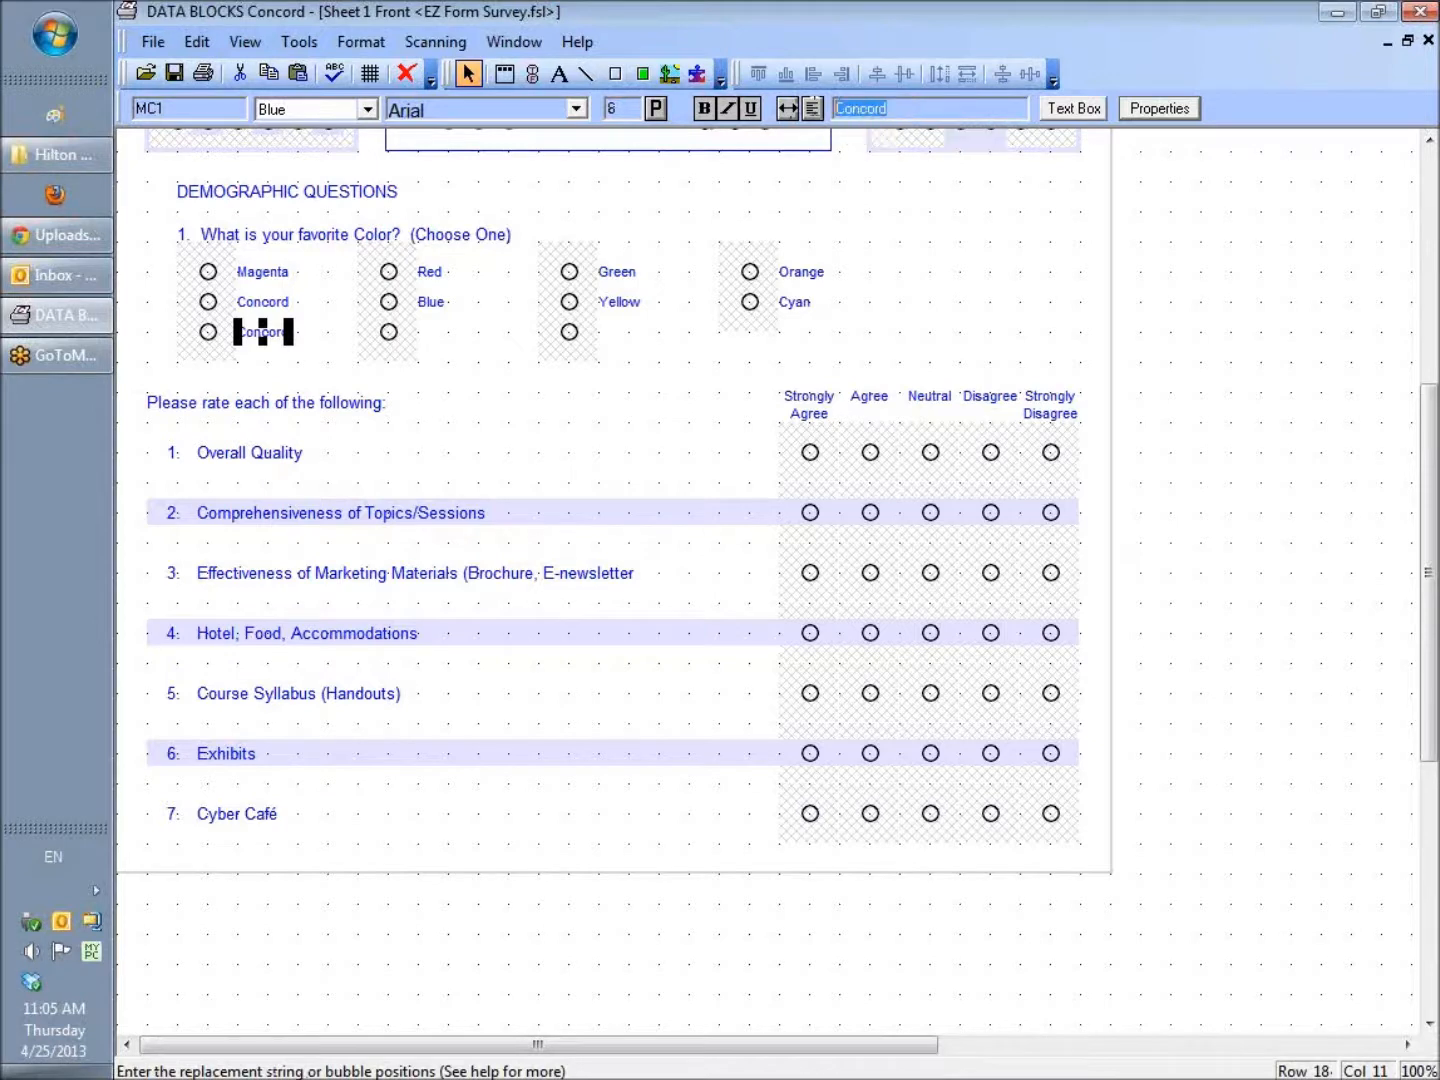
type("bLAC")
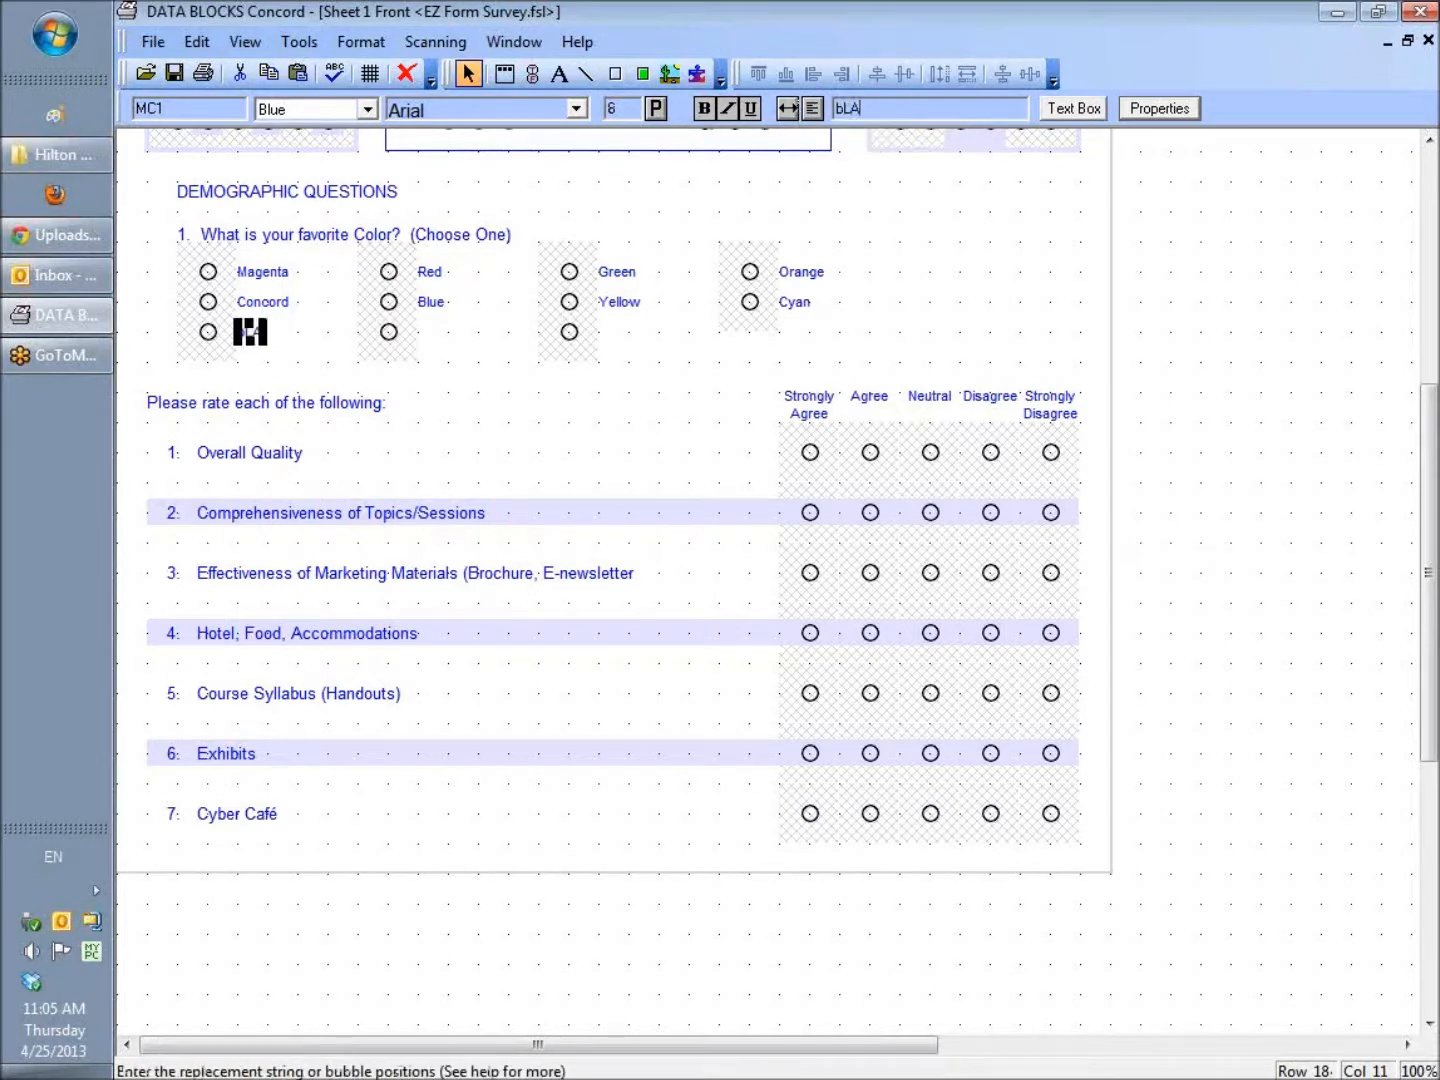
key("BackSpace")
key("BackSpace")
key("BackSpace")
key("BackSpace")
type("Black")
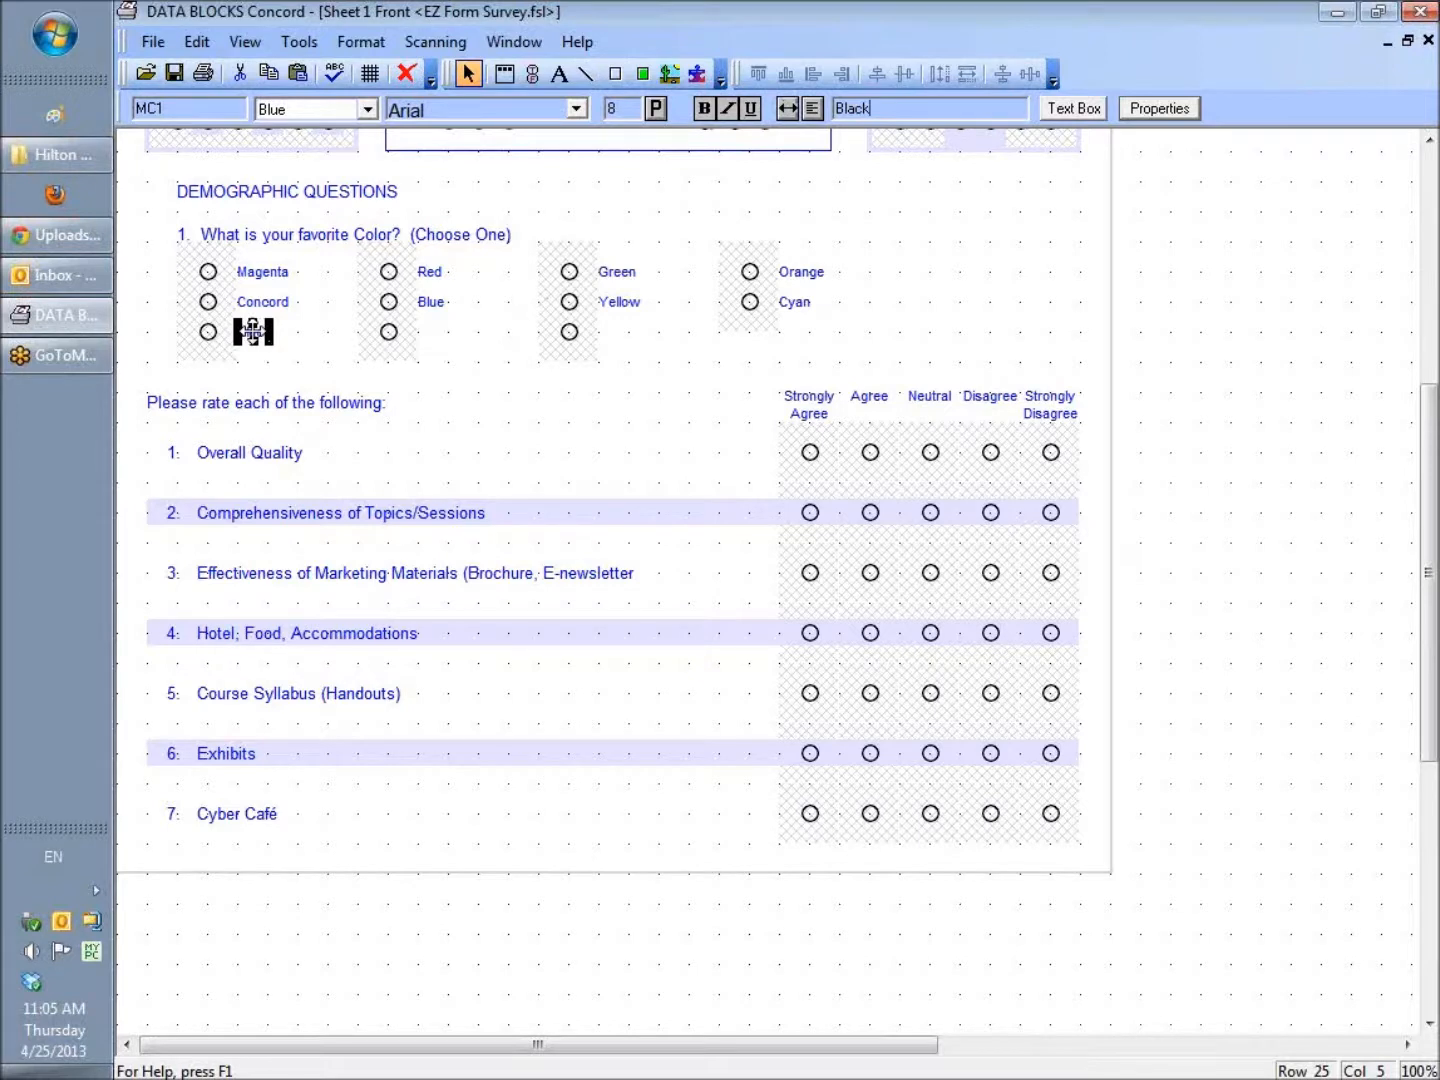
Copy the Black label beside the third bubble of the Red column and change the copy's text to "Purple".
left_click_drag(253, 331, 437, 329)
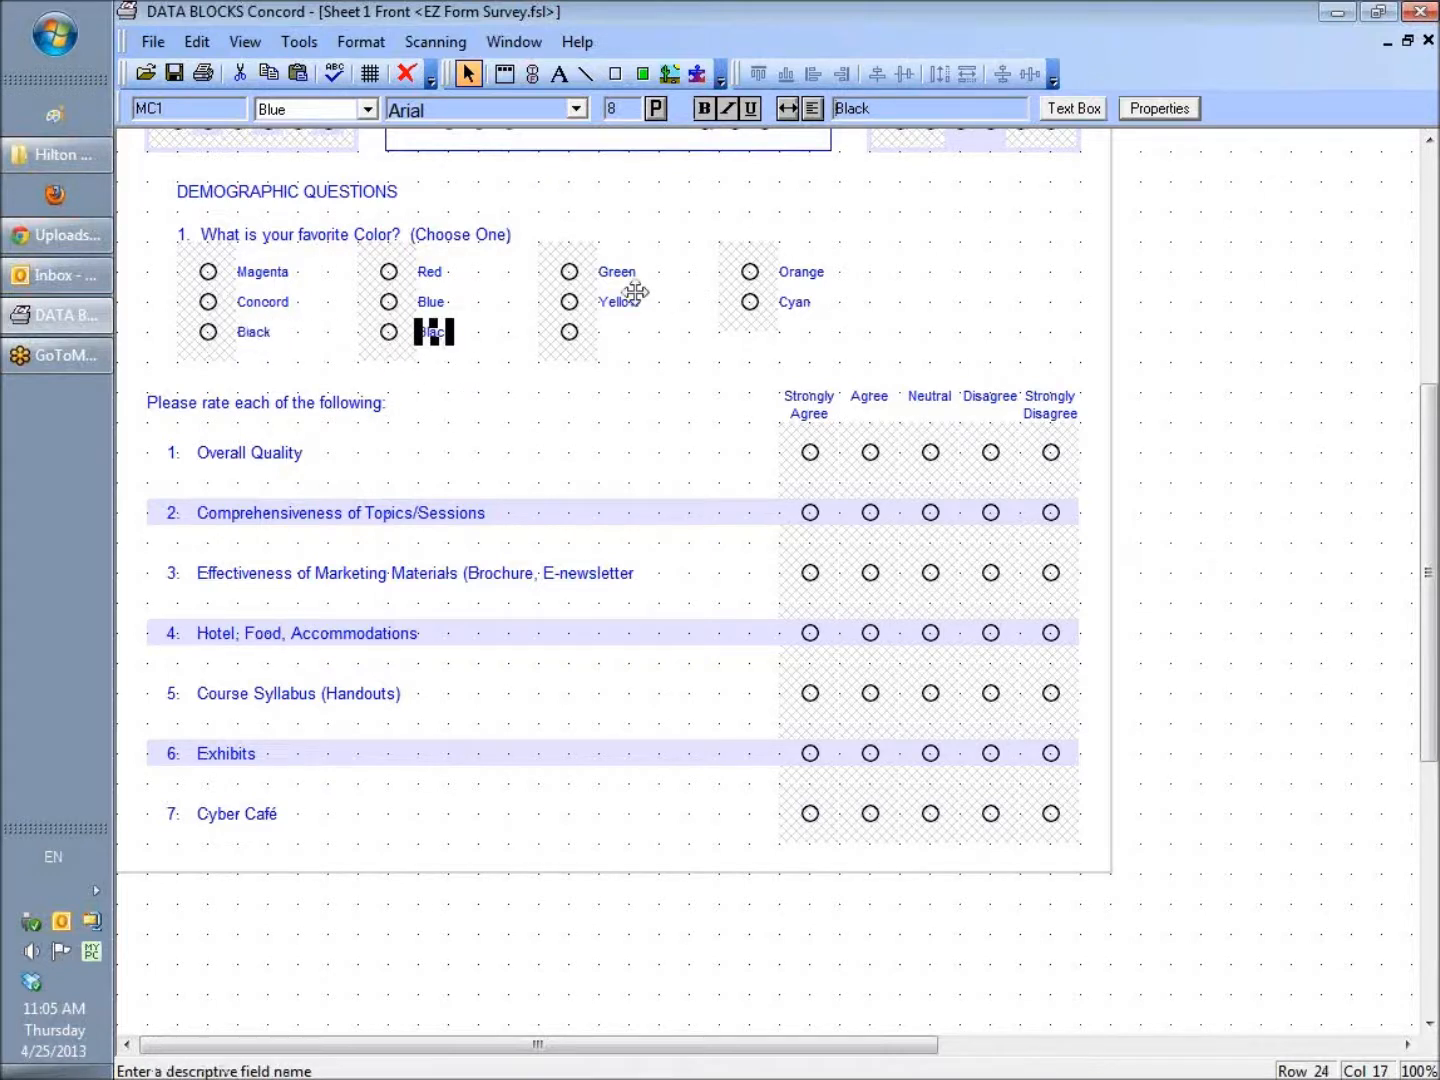
left_click_drag(904, 111, 815, 114)
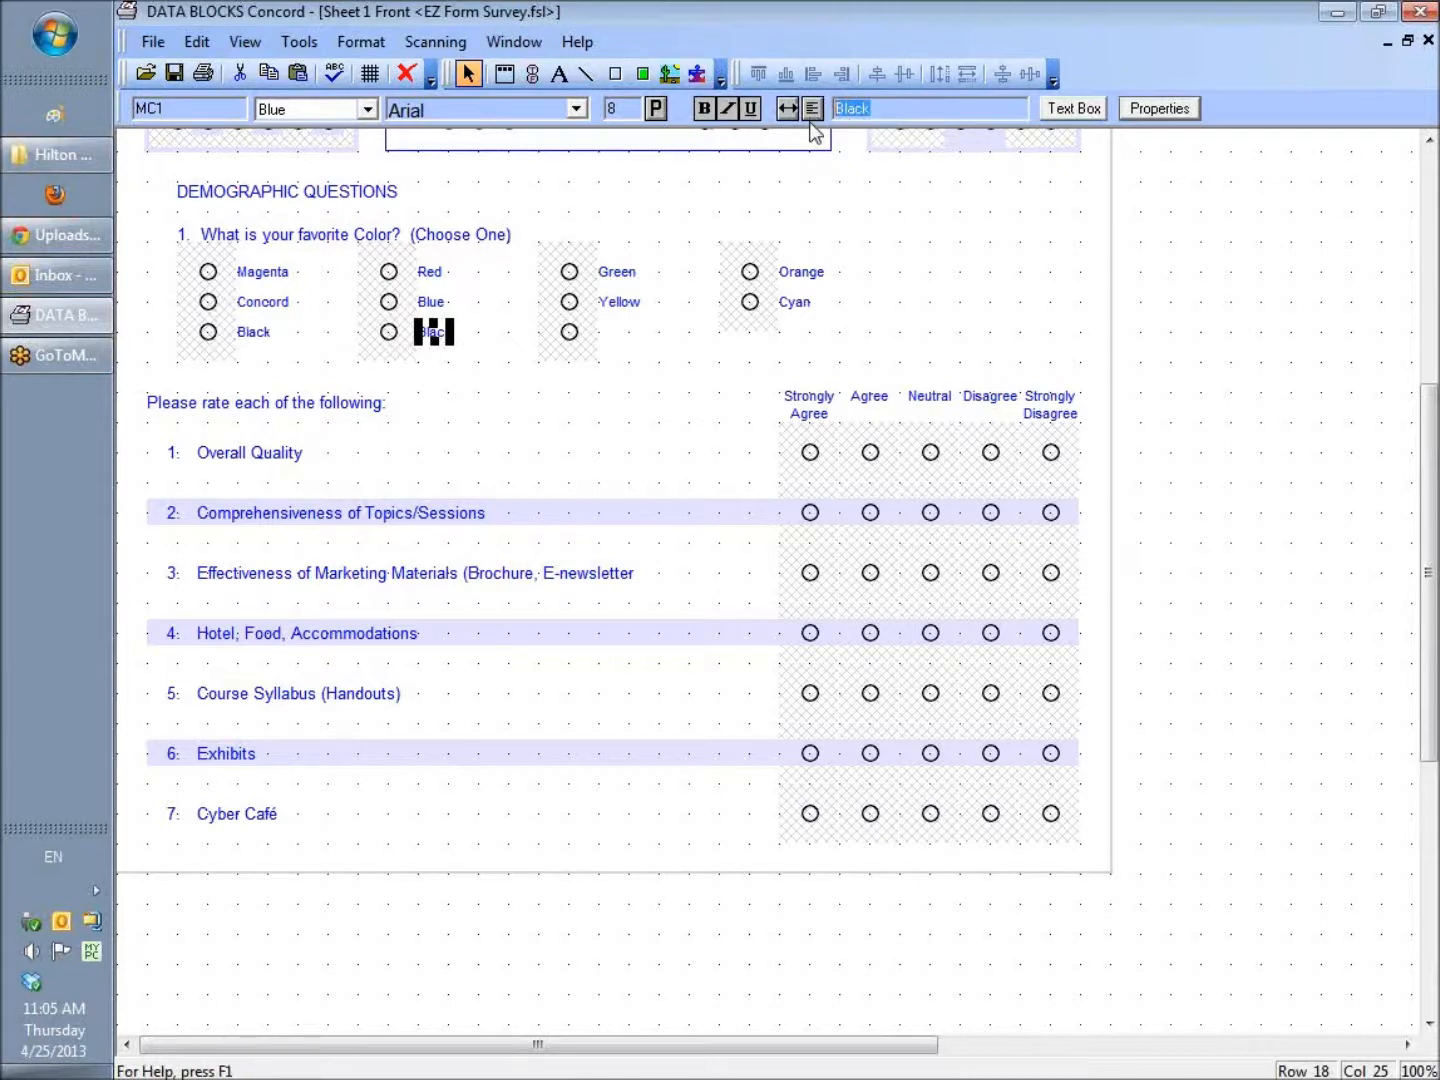
type("Pu")
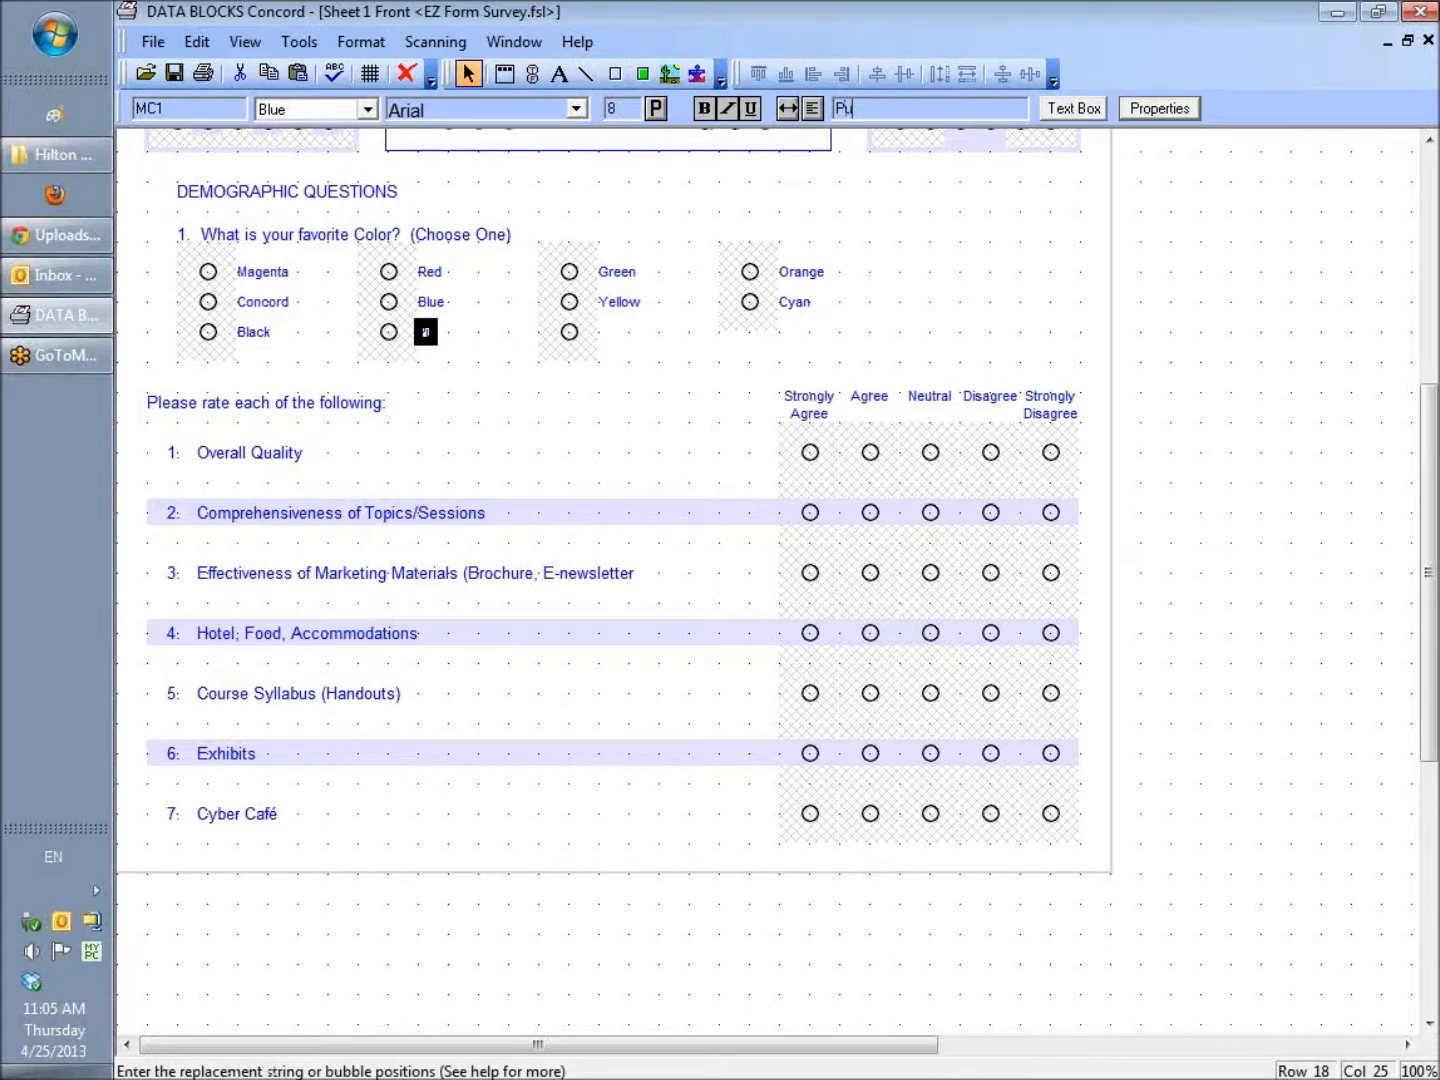
type("rple")
Copy the Orange label beside the third bubble of the Green column and set its text property to "Light Green".
left_click(813, 272)
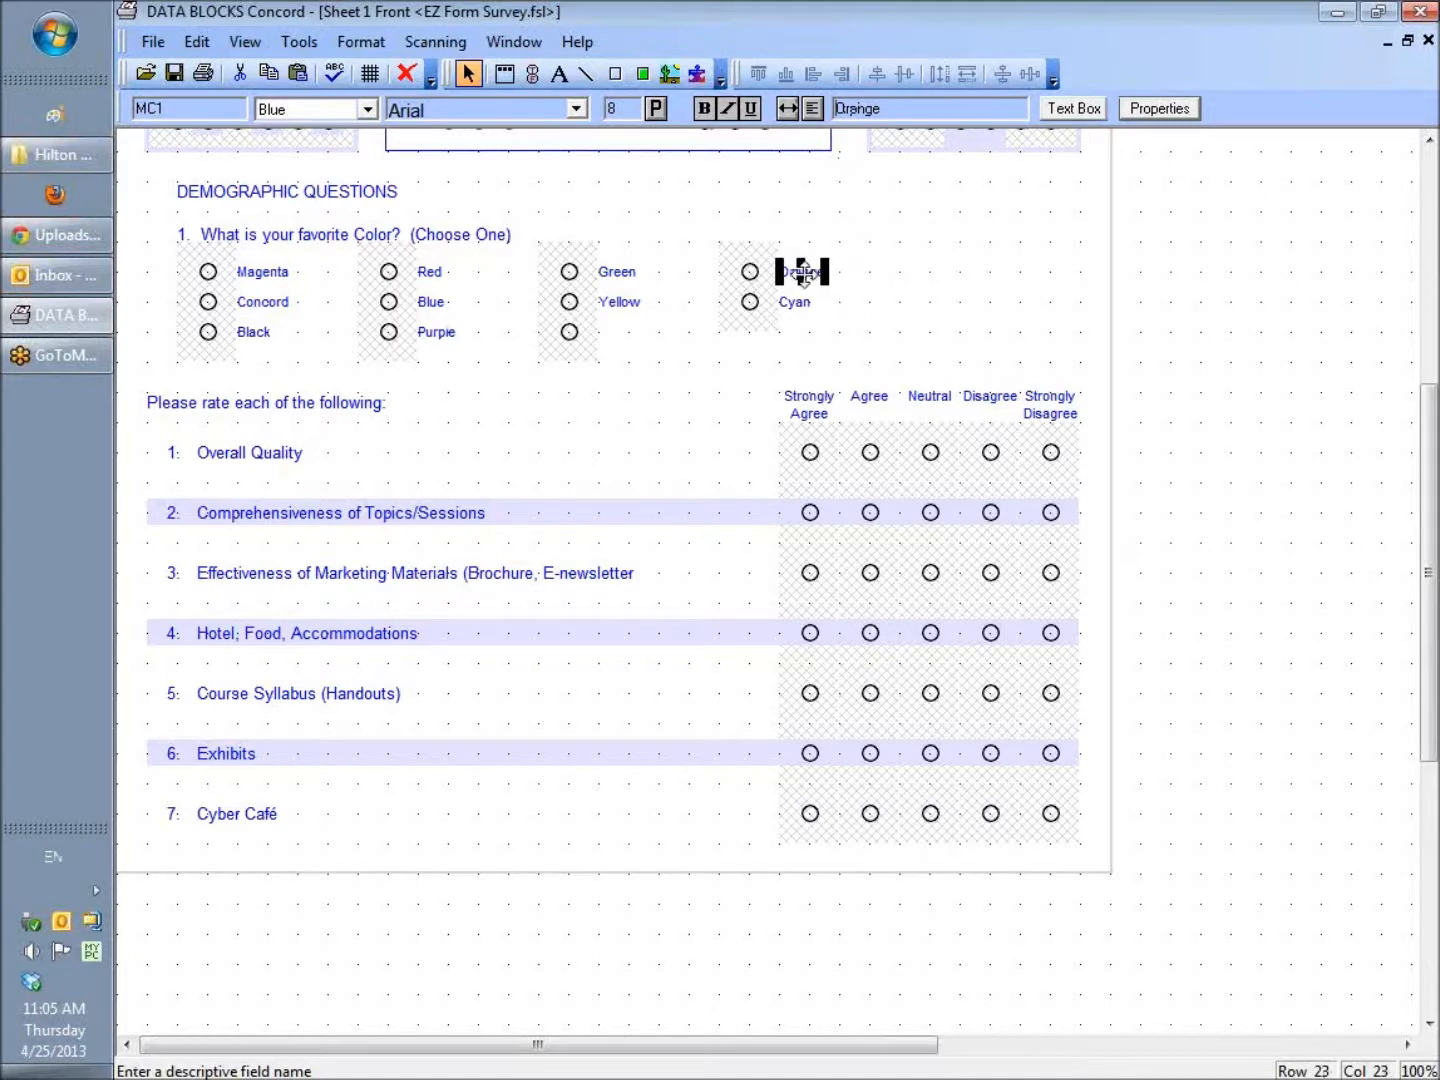
left_click_drag(801, 272, 785, 282)
left_click_drag(629, 334, 627, 335)
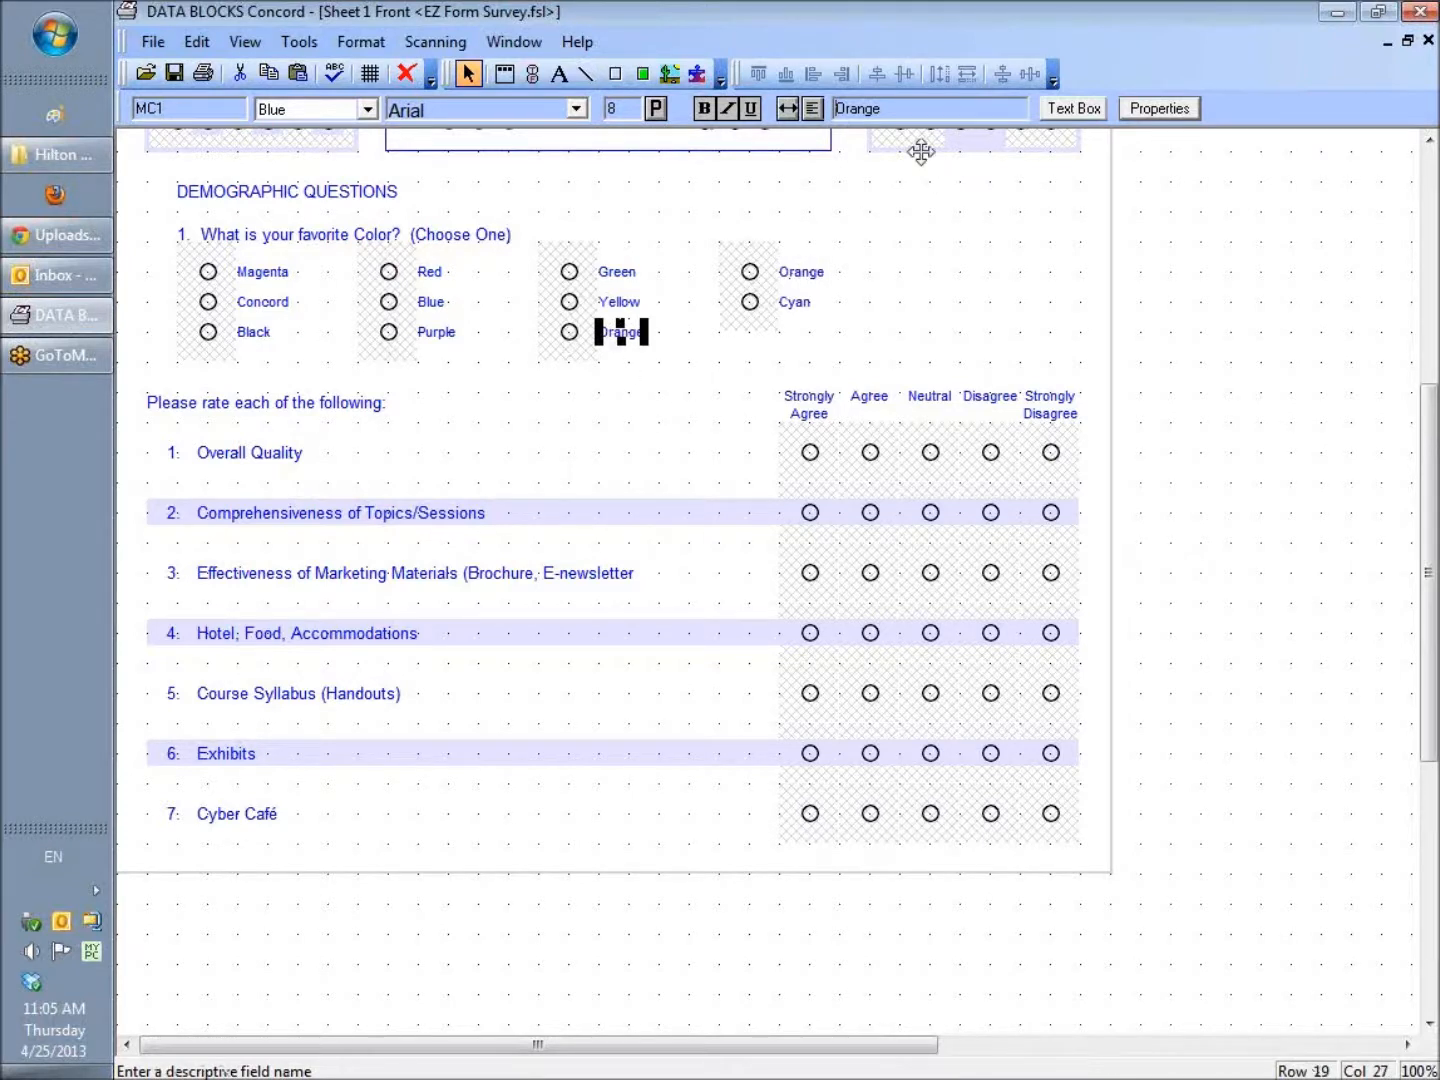
left_click(911, 104)
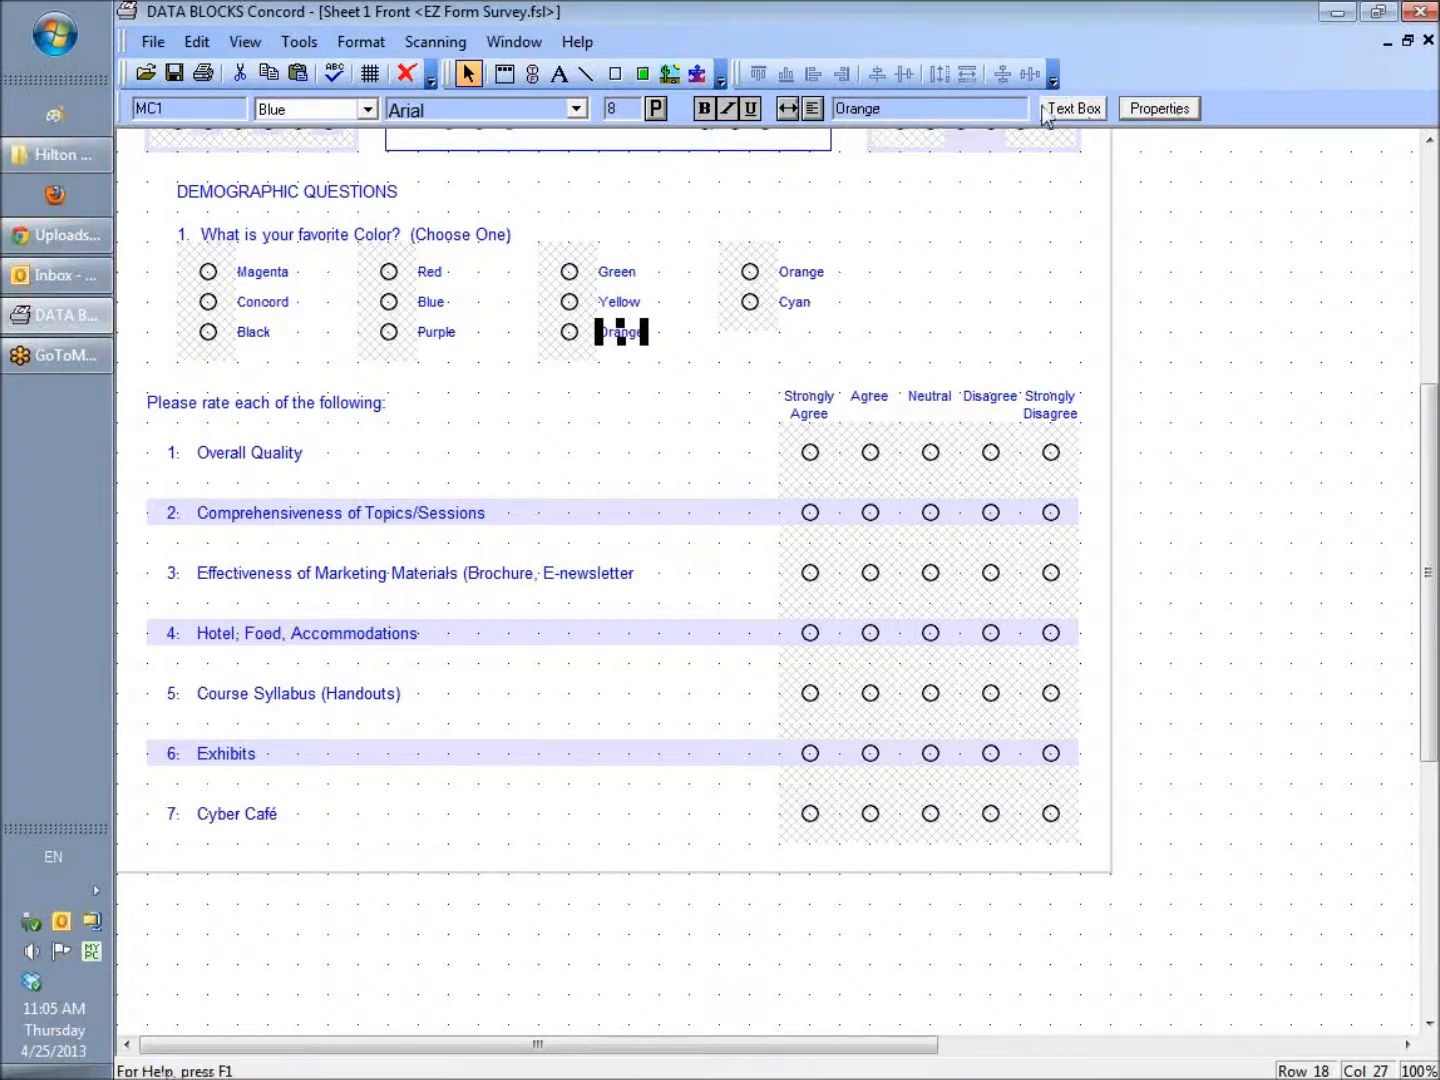
left_click(1158, 108)
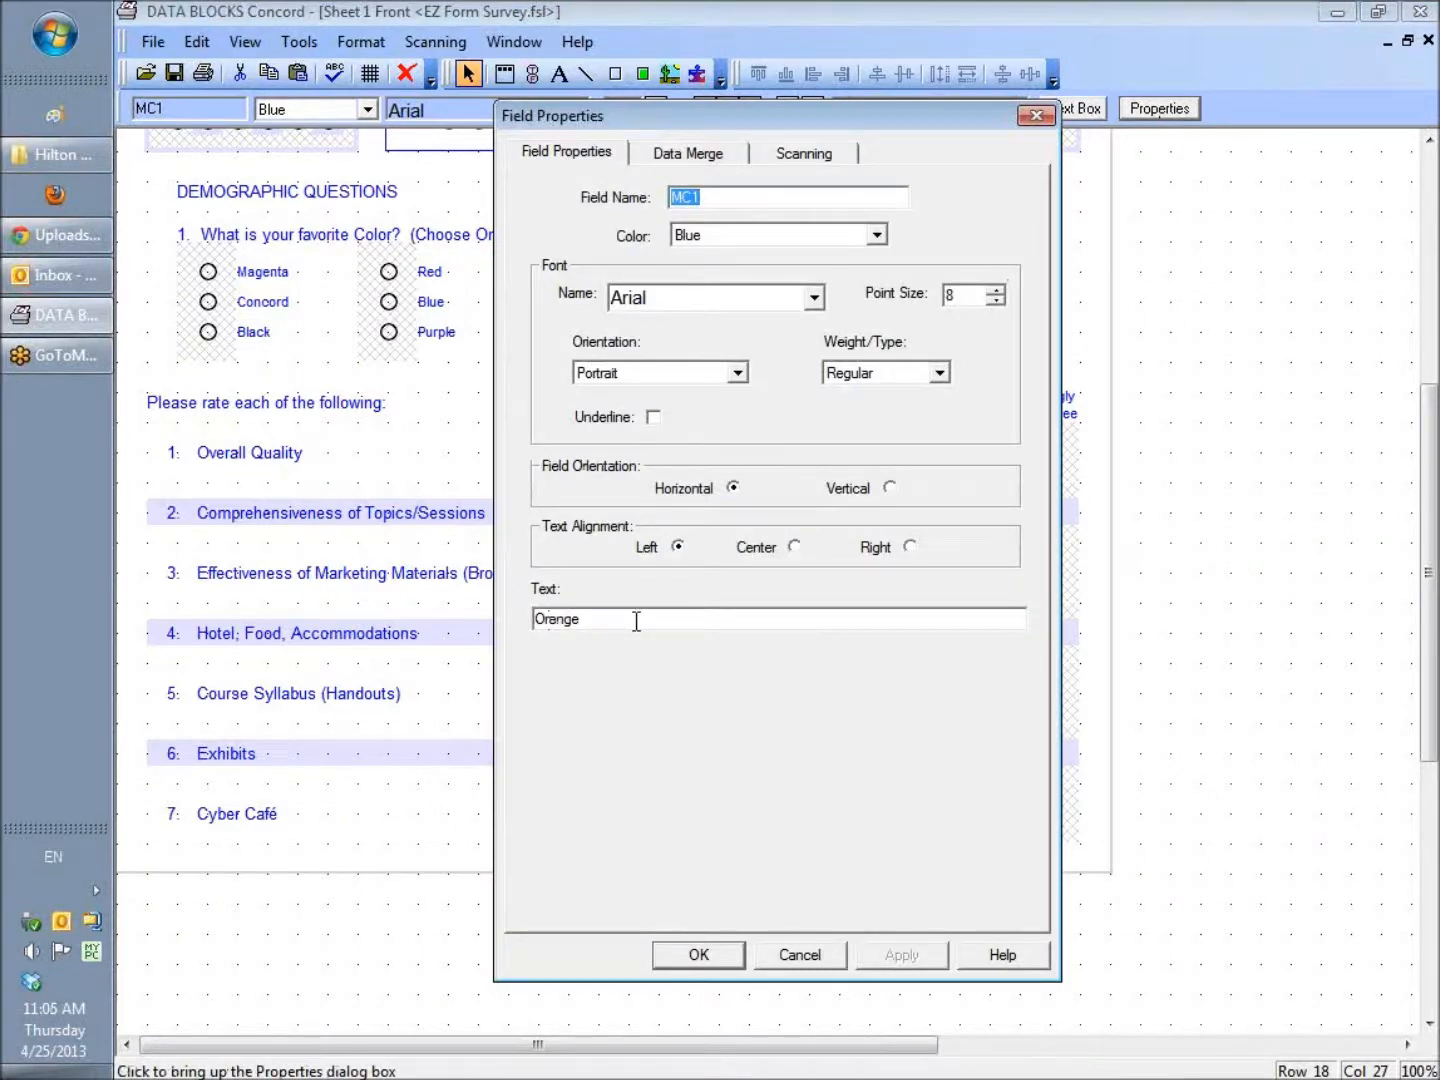
left_click_drag(773, 114, 980, 114)
left_click_drag(797, 619, 742, 618)
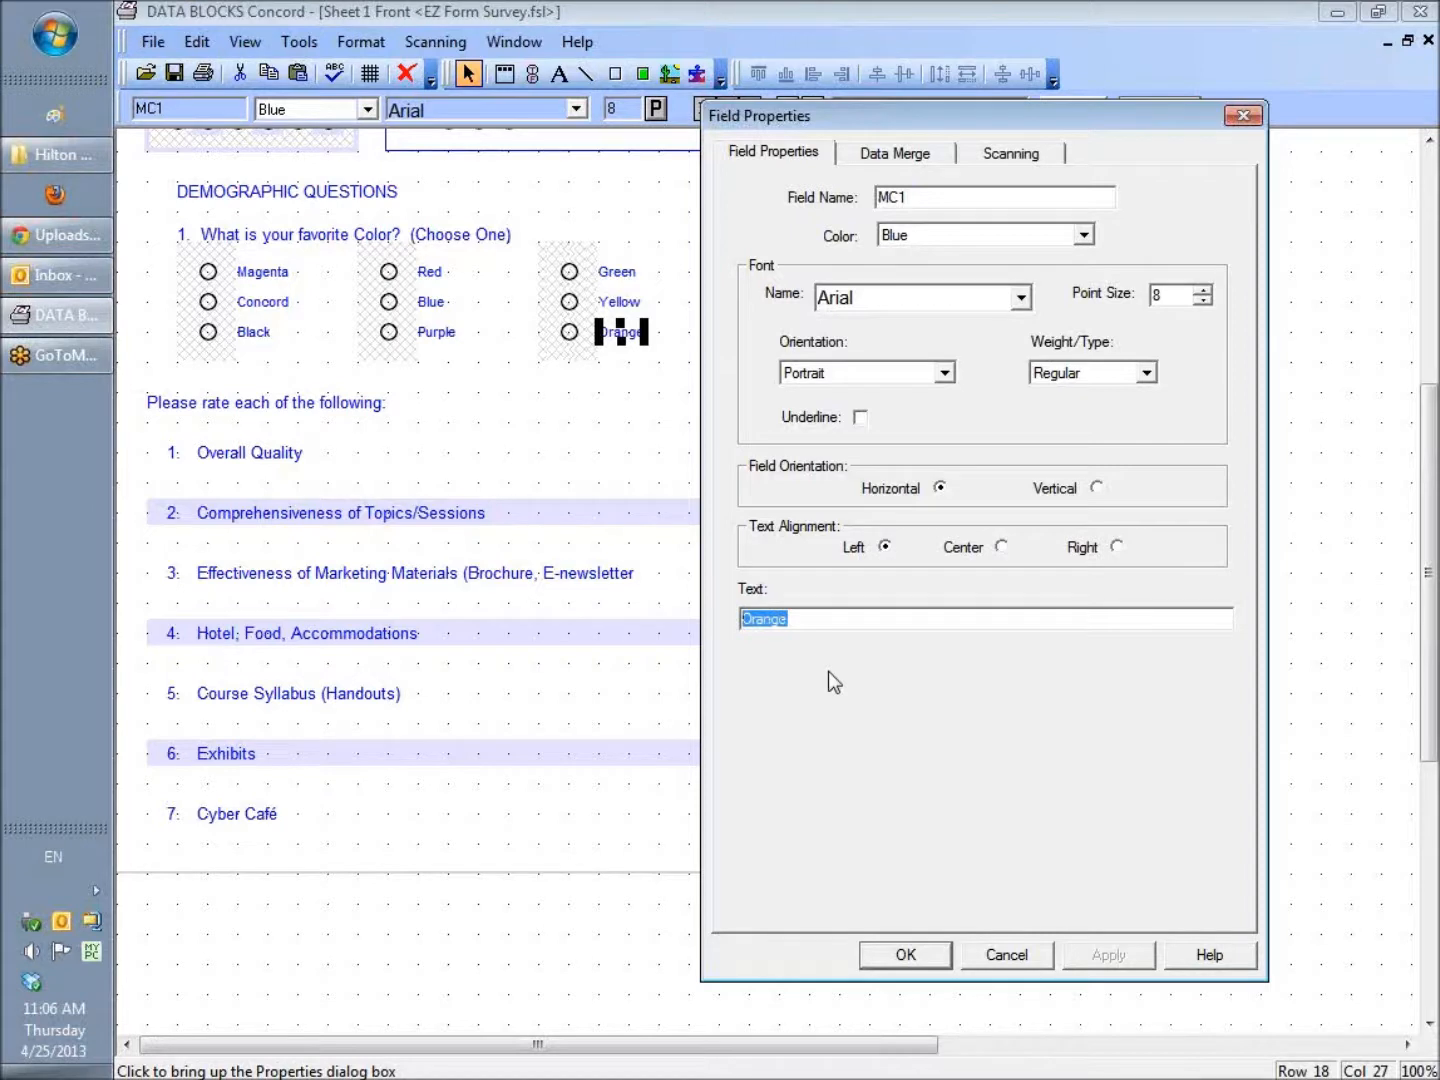
type("Light Green")
left_click(906, 954)
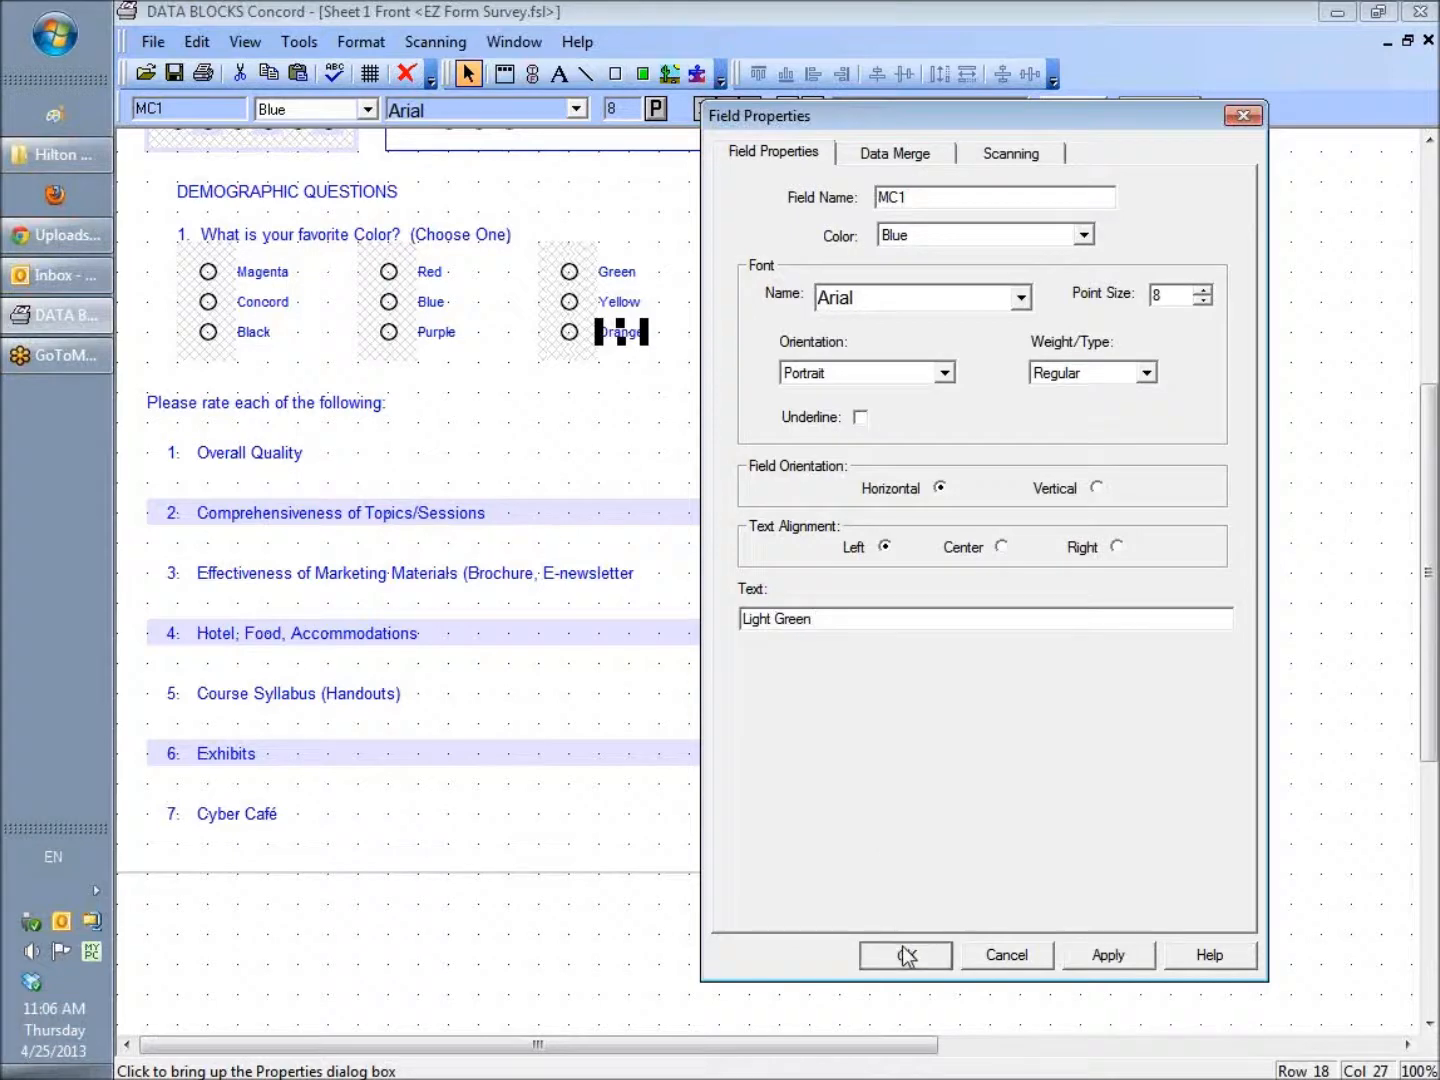
left_click(679, 397)
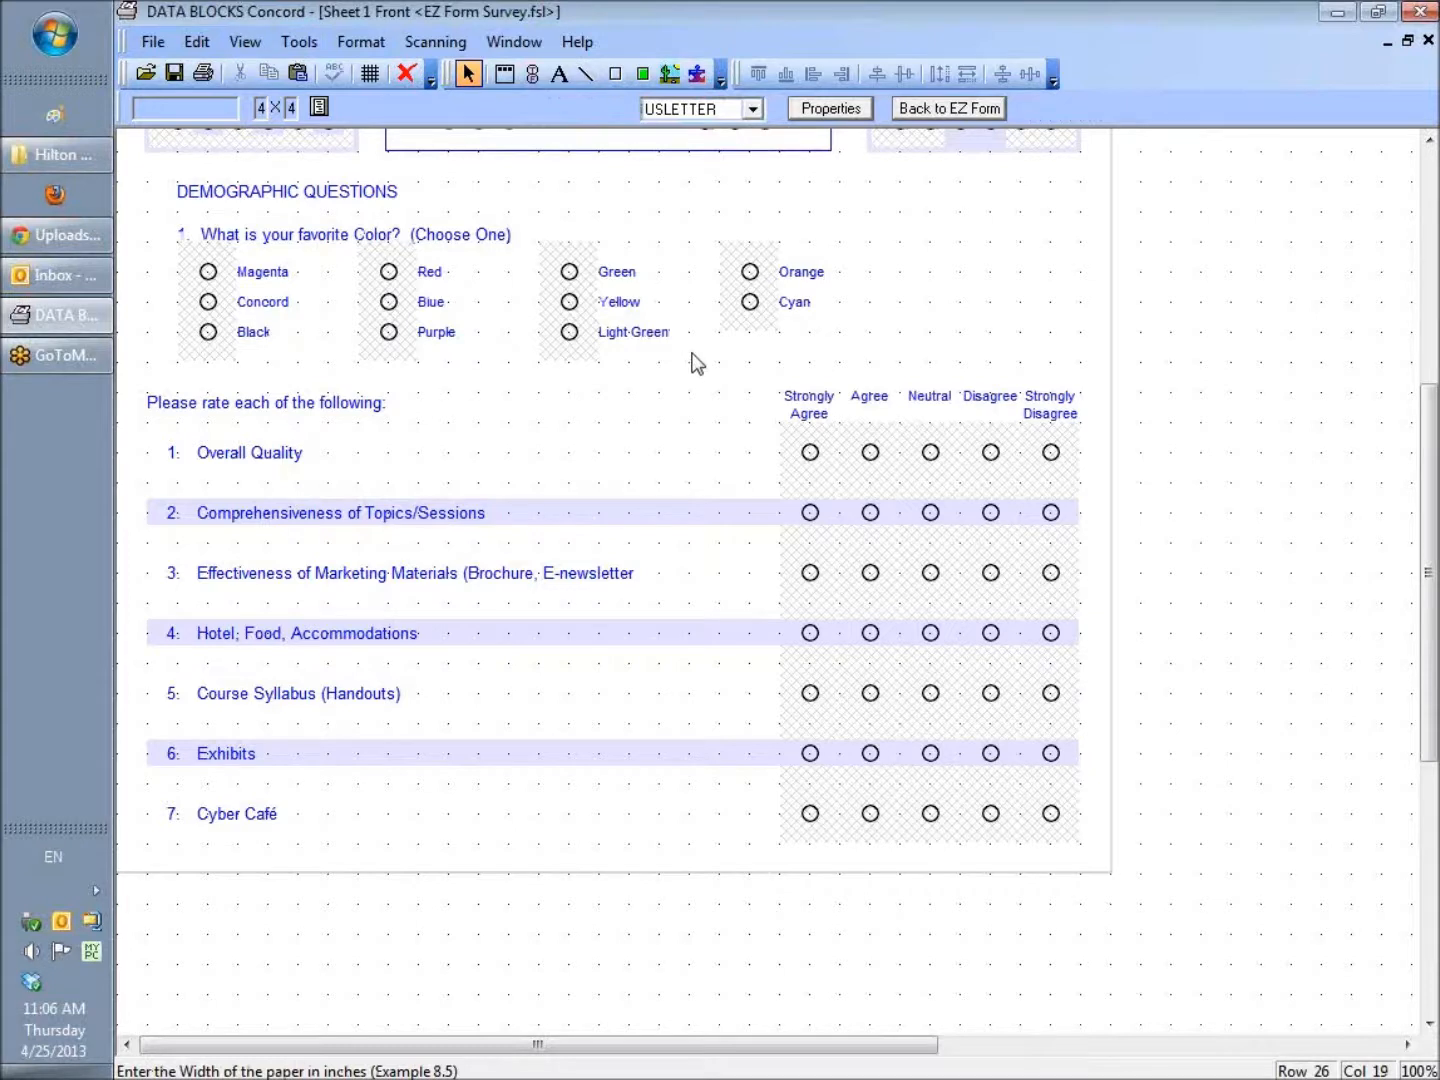
Link all bubbles and labels of the favorite Color question again, reviewing the label values and accepting the link properties.
left_click_drag(867, 228, 195, 356)
left_click(497, 115)
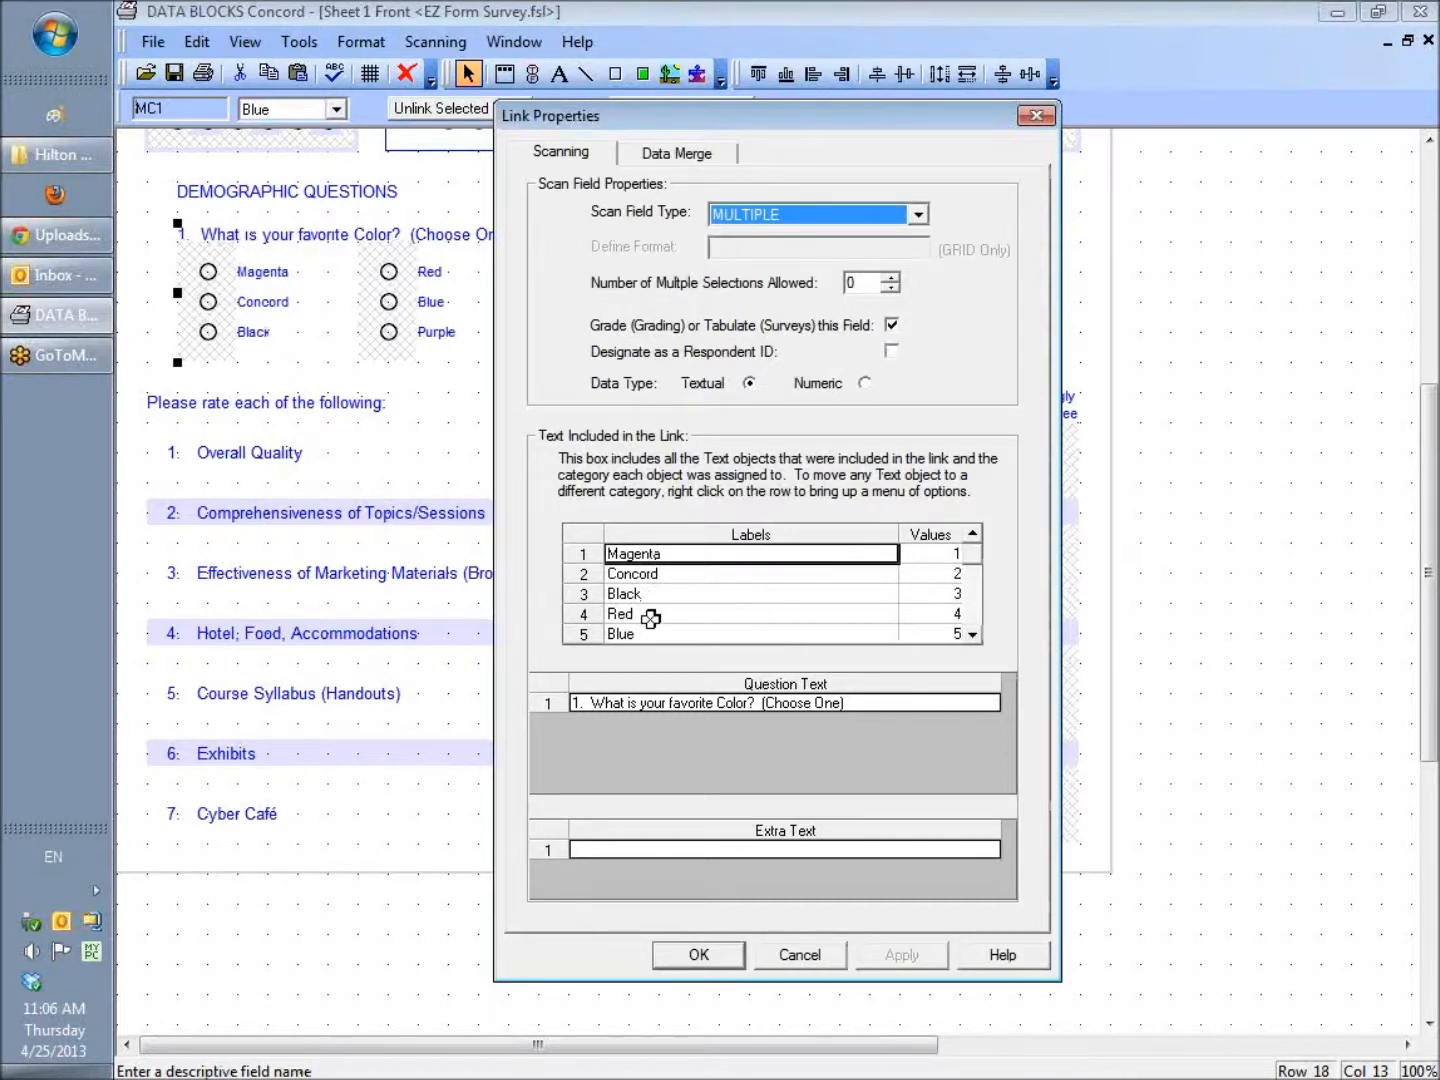
left_click(975, 634)
left_click(974, 634)
left_click(974, 634)
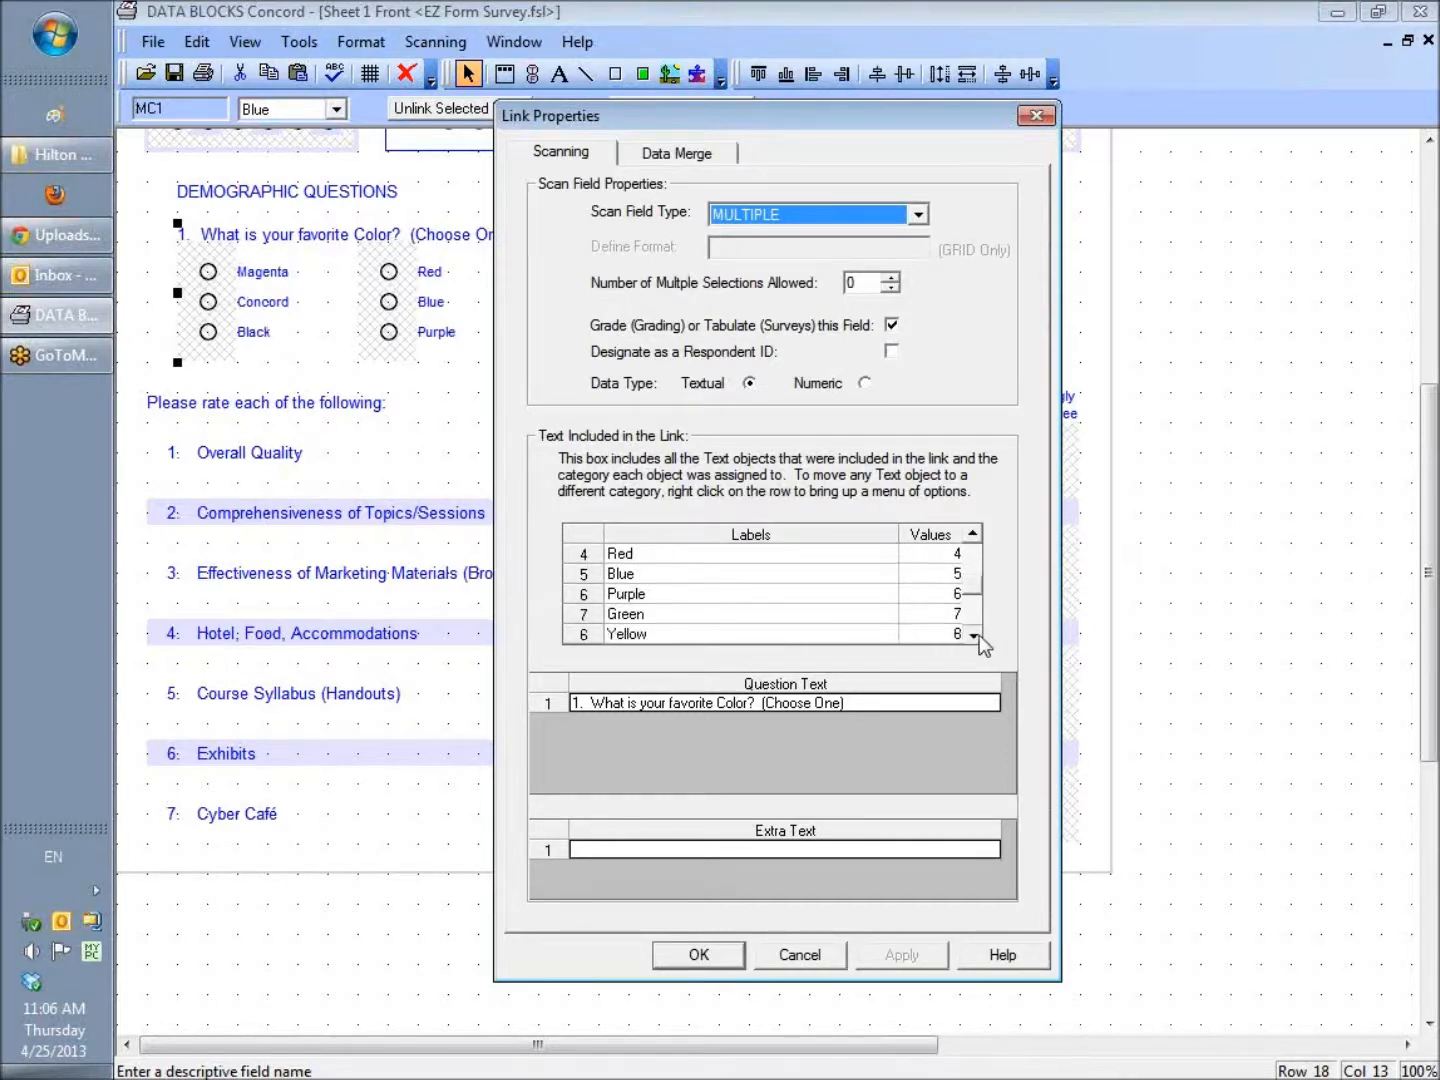
left_click(974, 635)
left_click(974, 634)
left_click(975, 635)
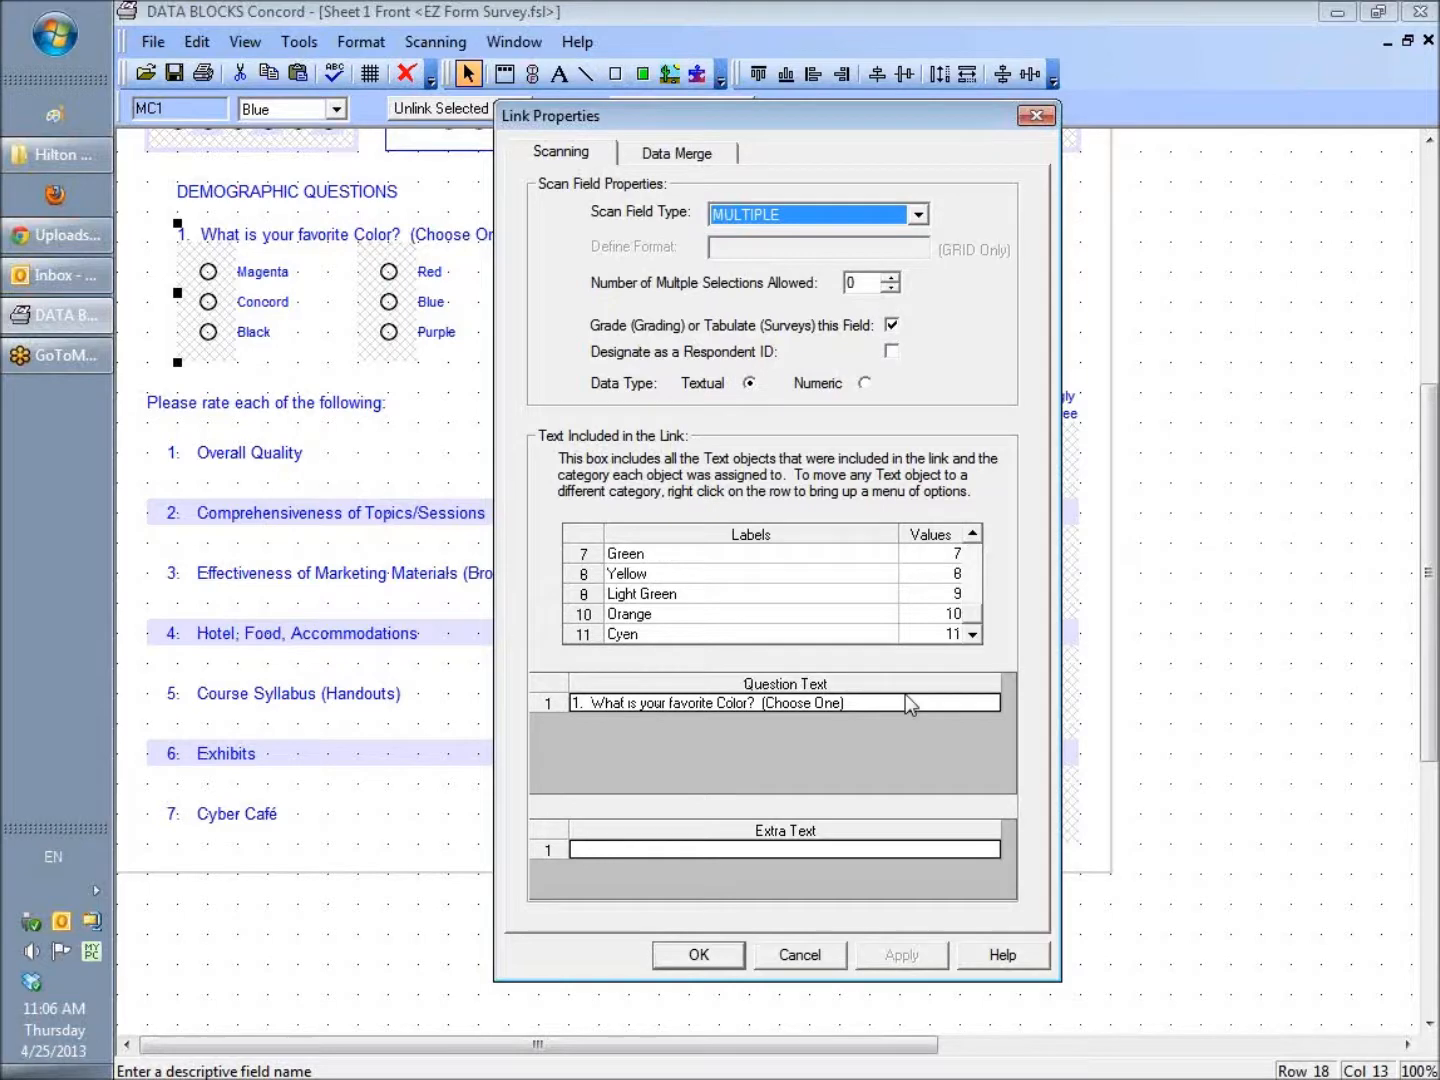
left_click(698, 954)
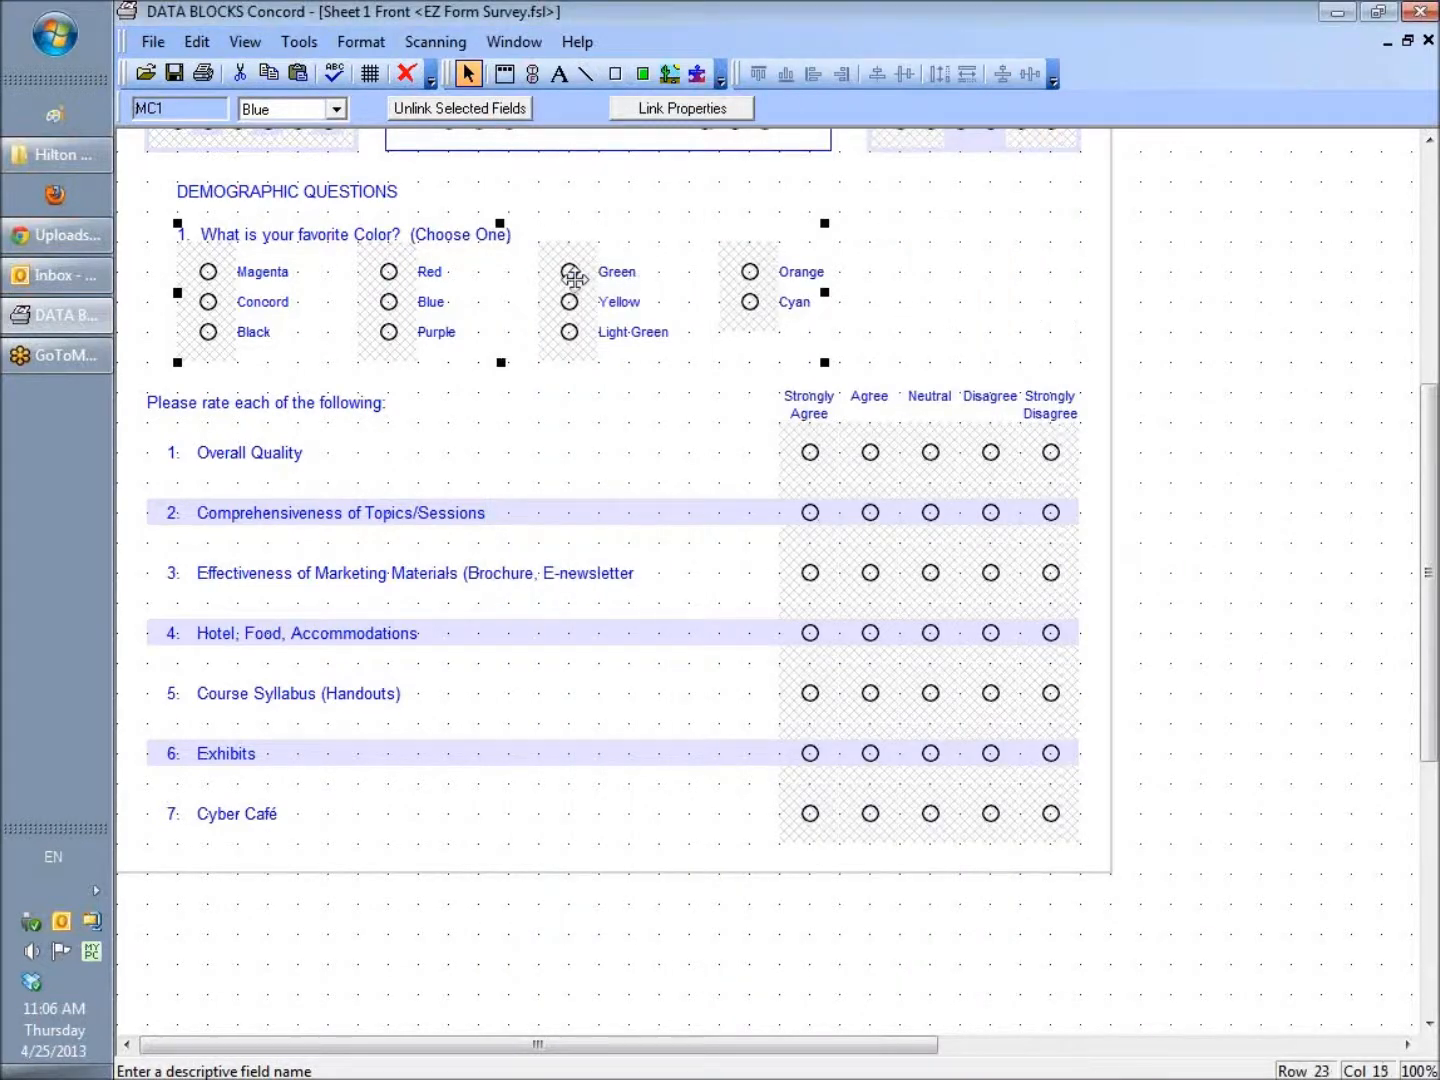
Review the link properties of the favorite Color question.
left_click(668, 108)
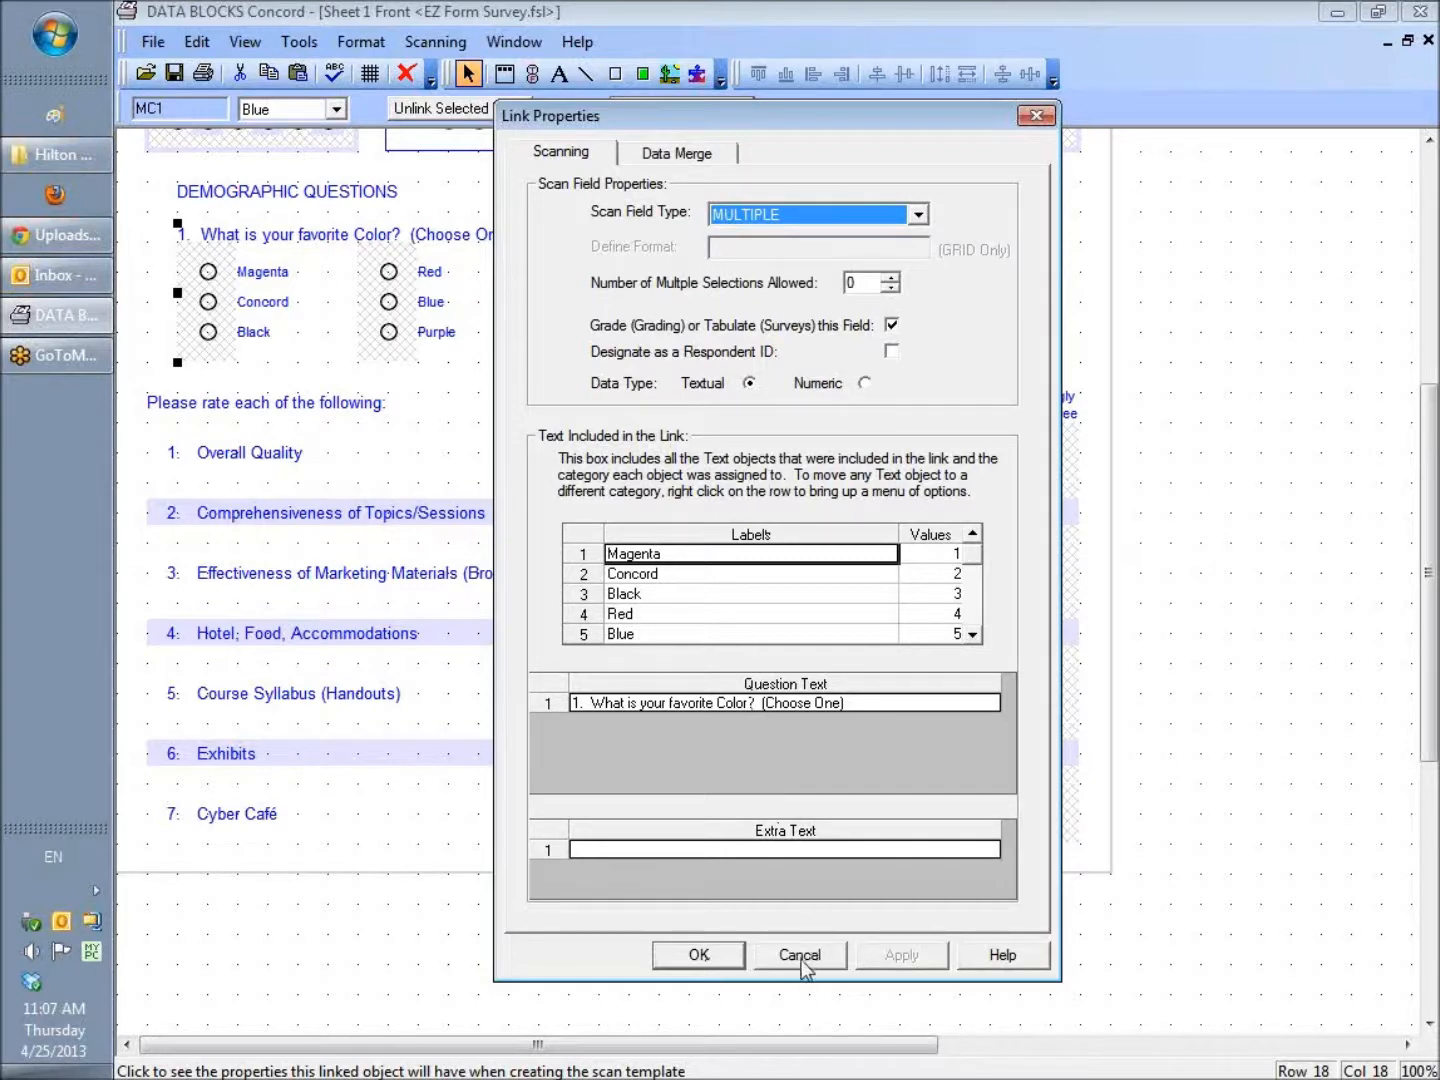
left_click(703, 959)
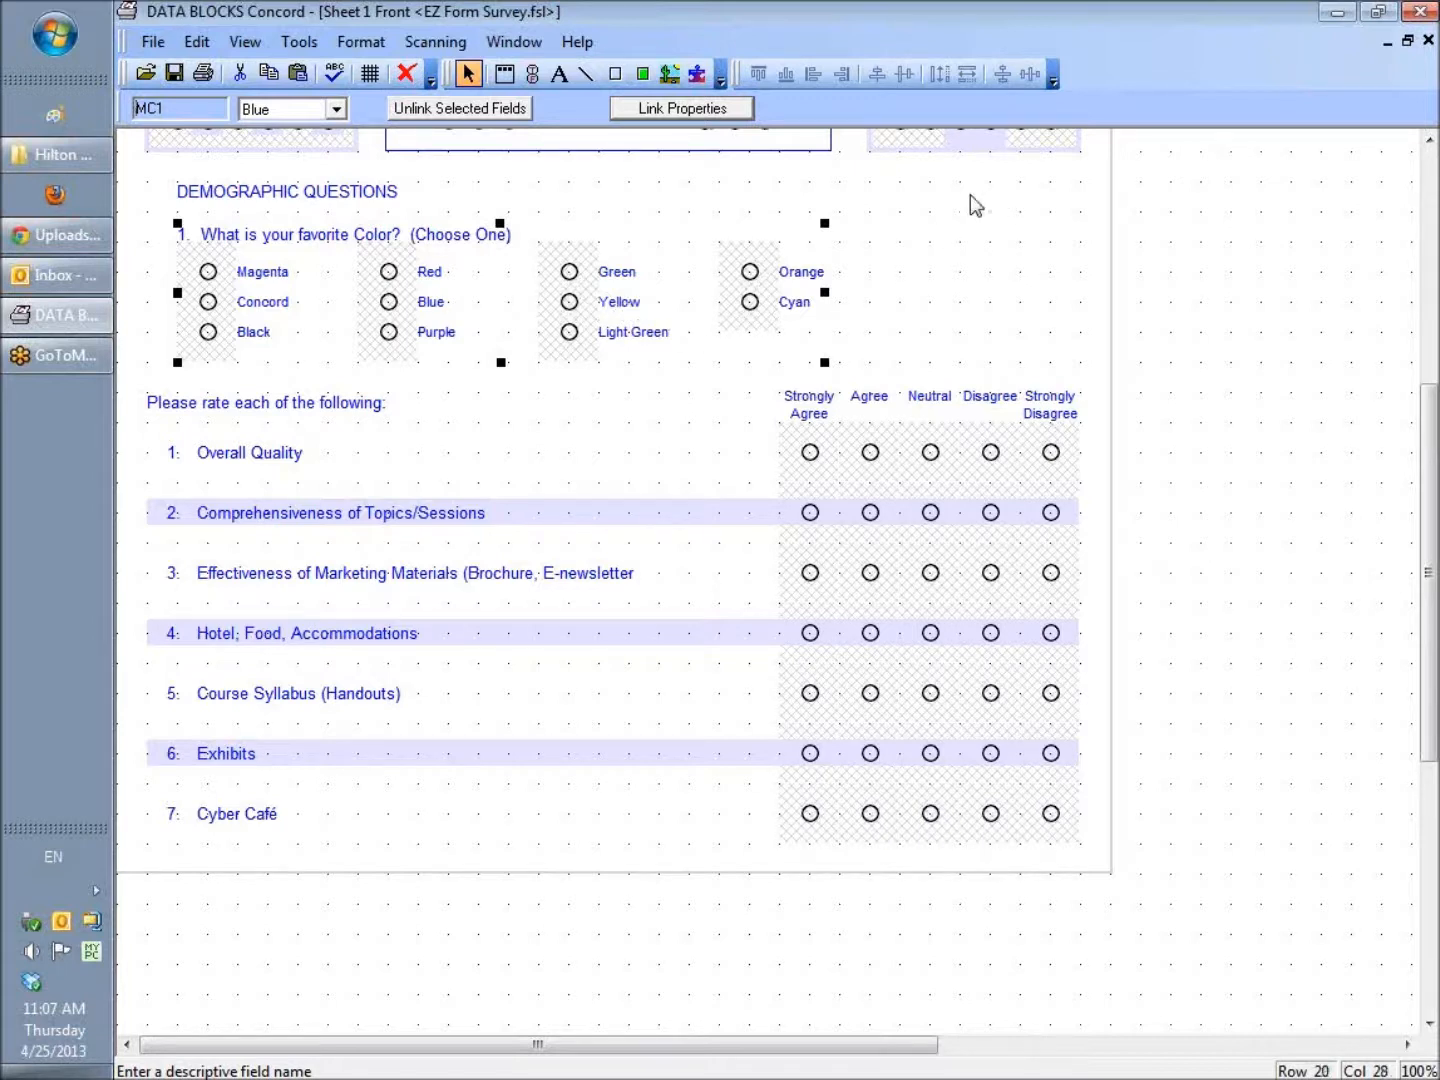
On the back sheet, copy the Mail to line just below itself and change the copy's text to "I could add some other text that I wanted".
left_click(522, 46)
left_click(581, 157)
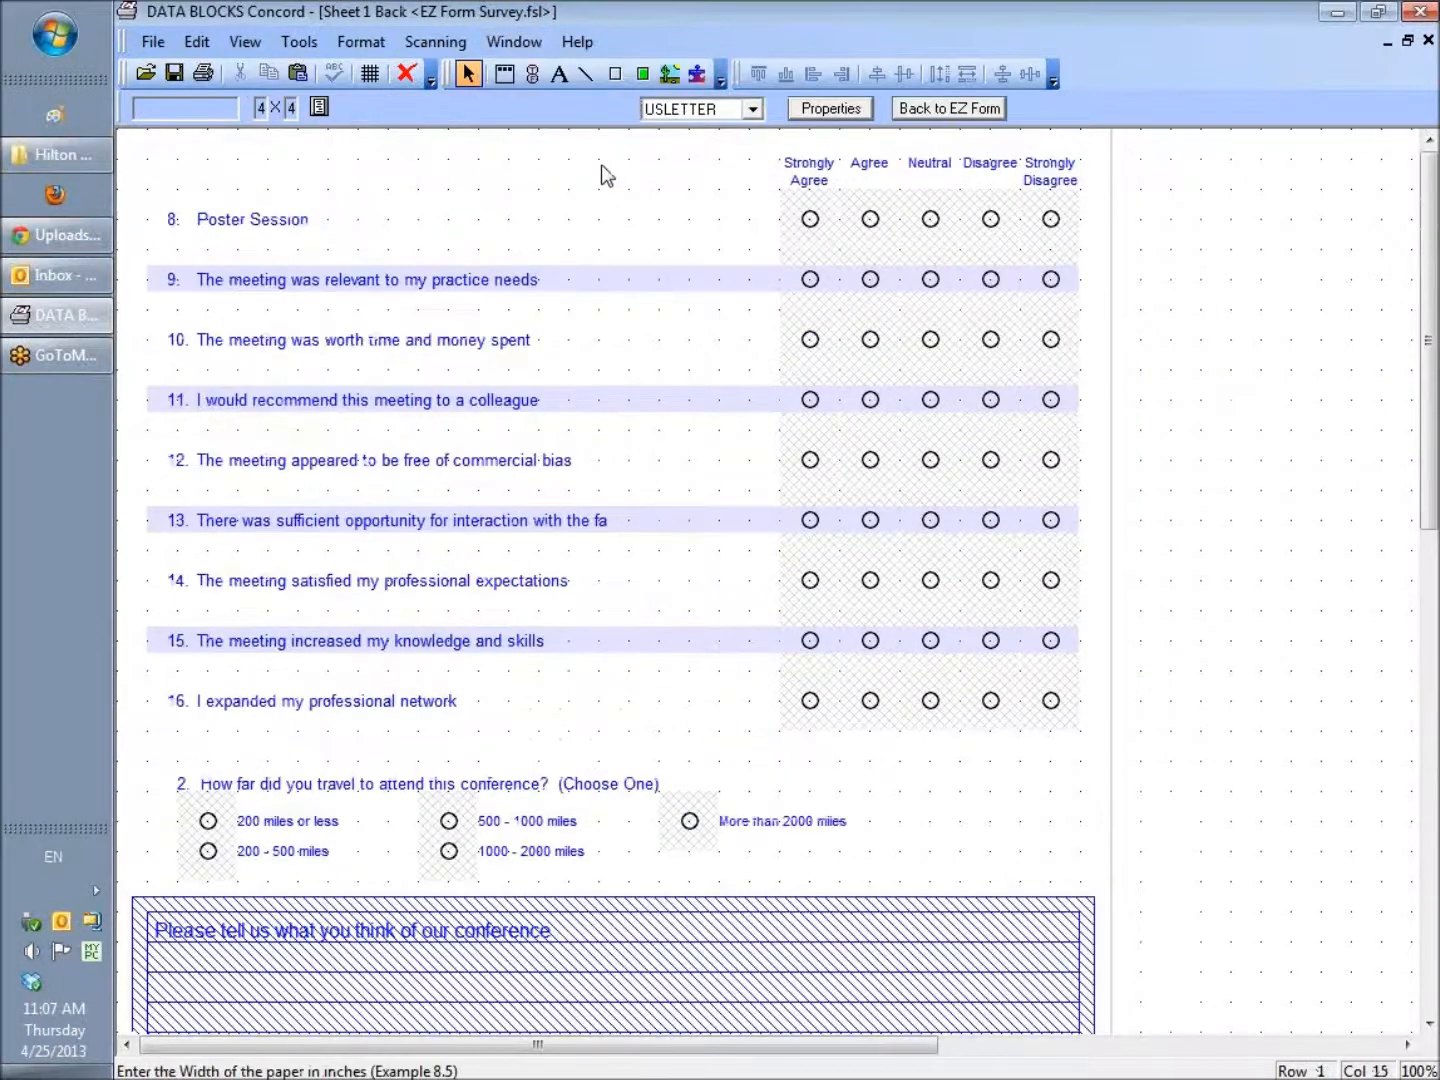
left_click_drag(1436, 238, 1437, 414)
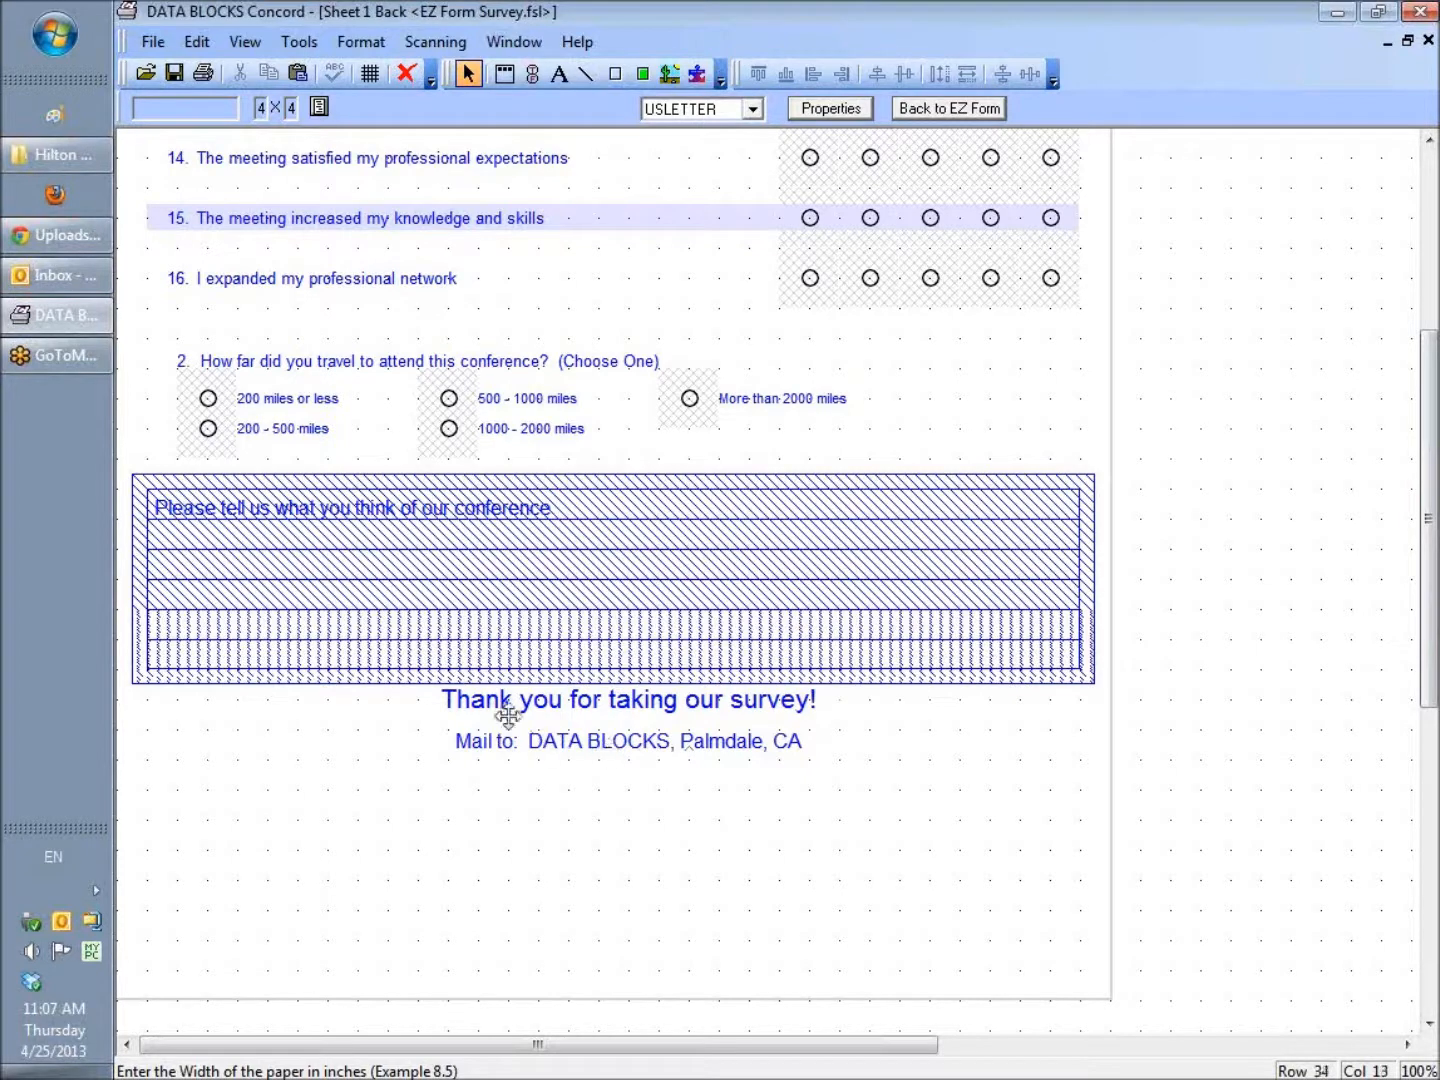
left_click(627, 750)
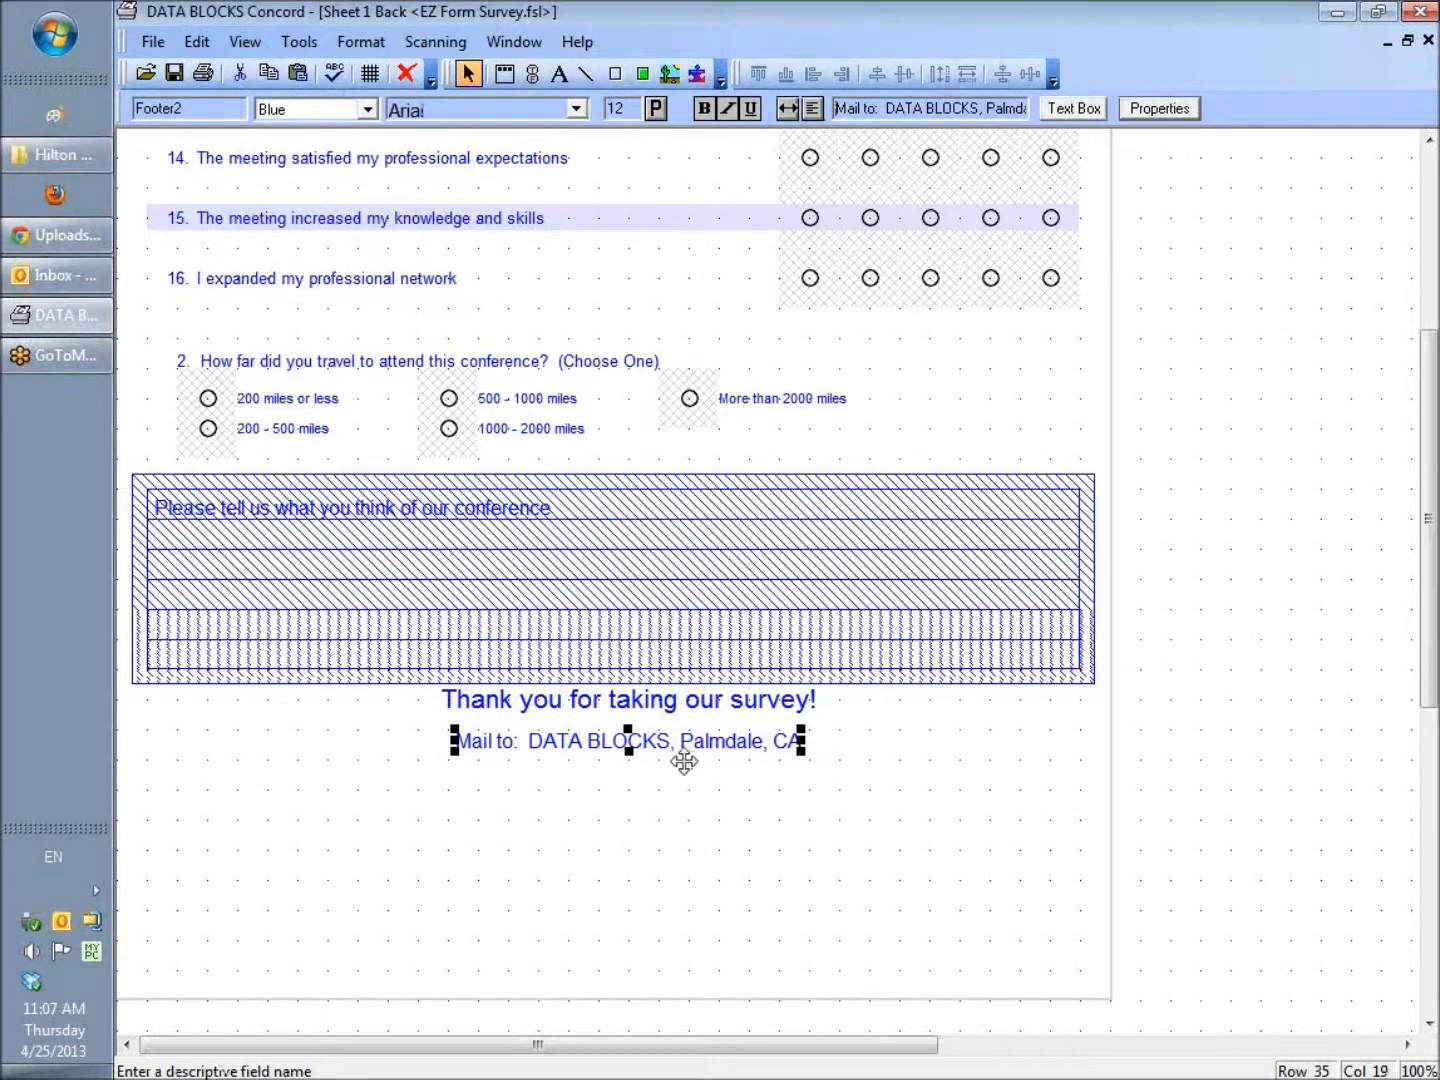
left_click_drag(680, 746, 682, 785)
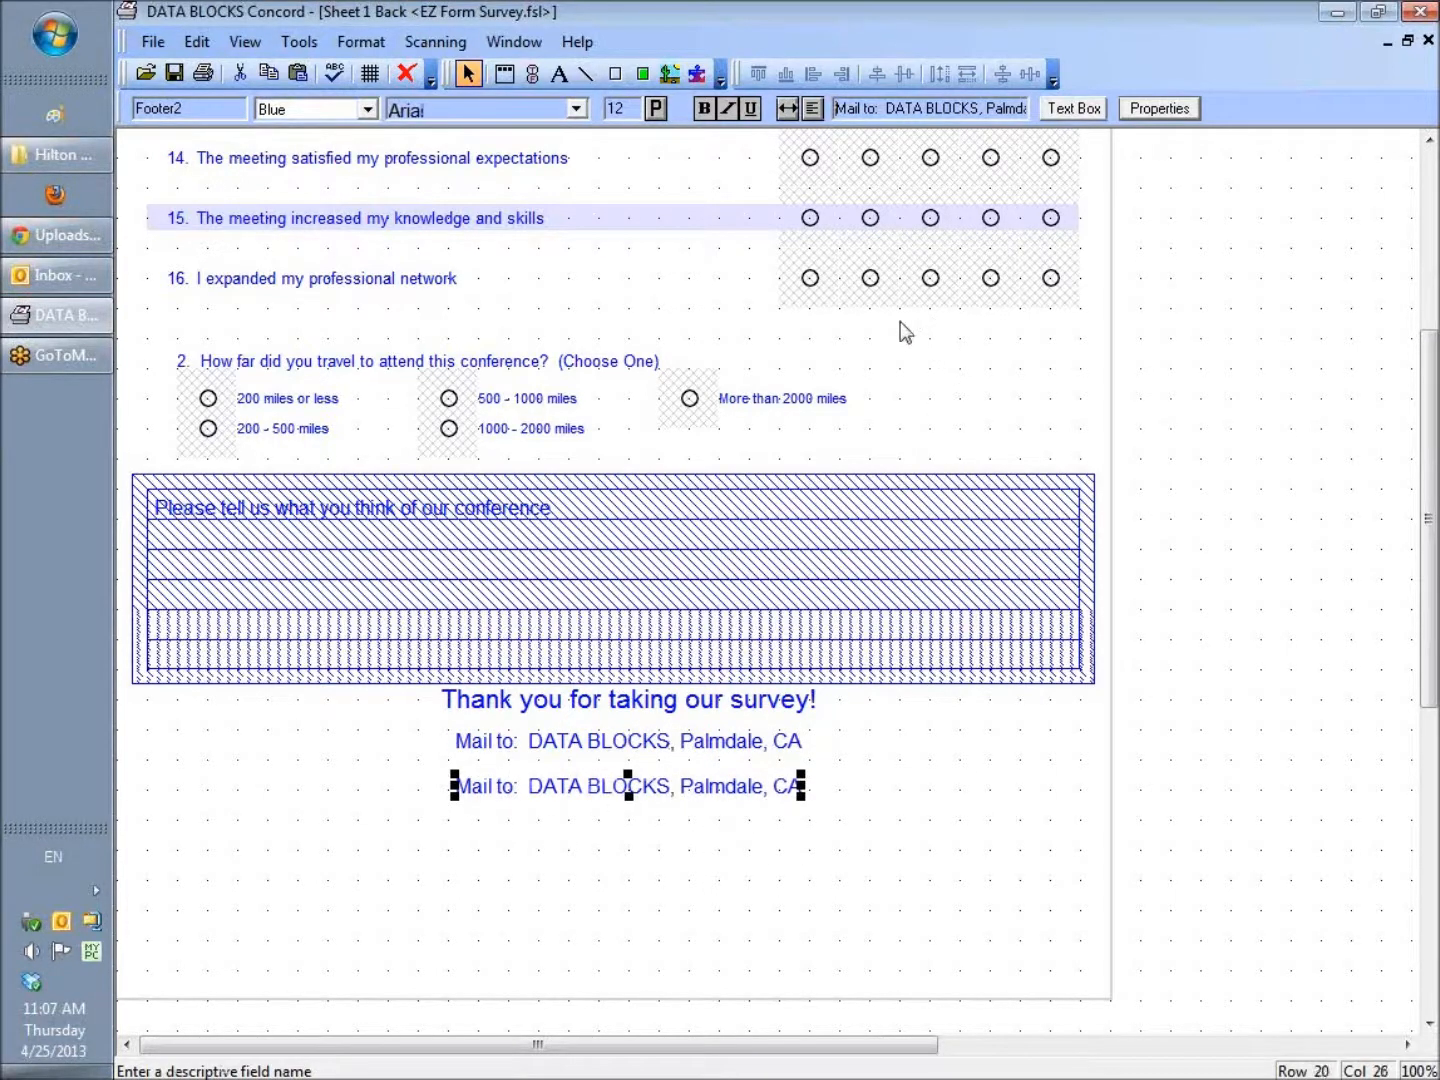
key("shift+End")
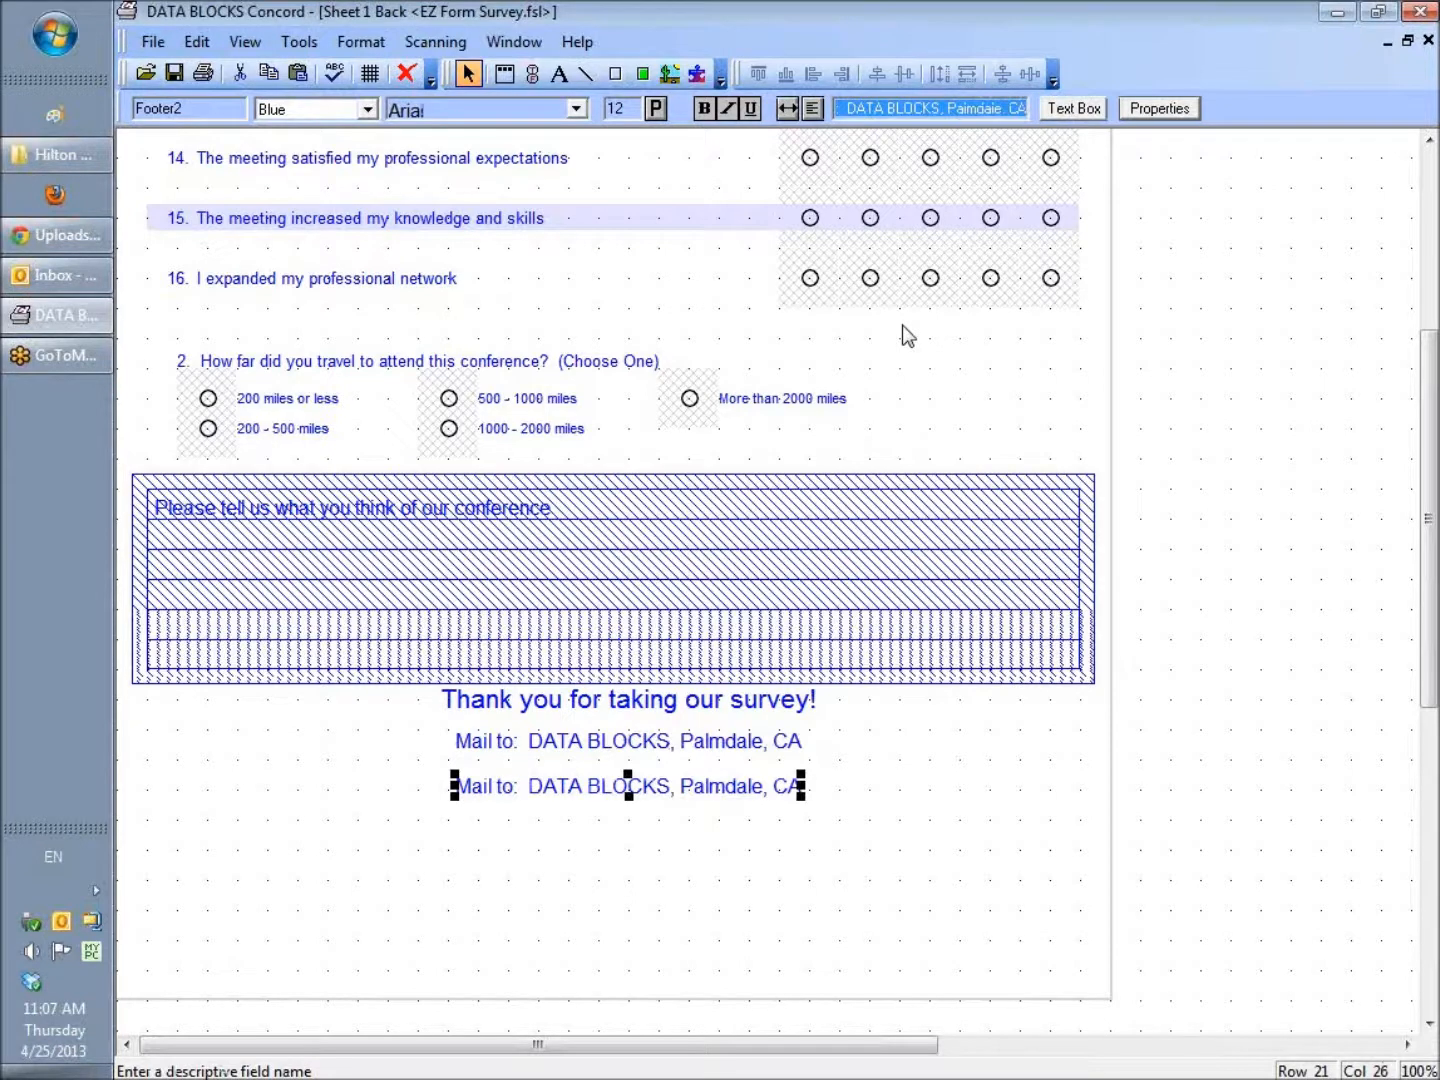
type("I could ad")
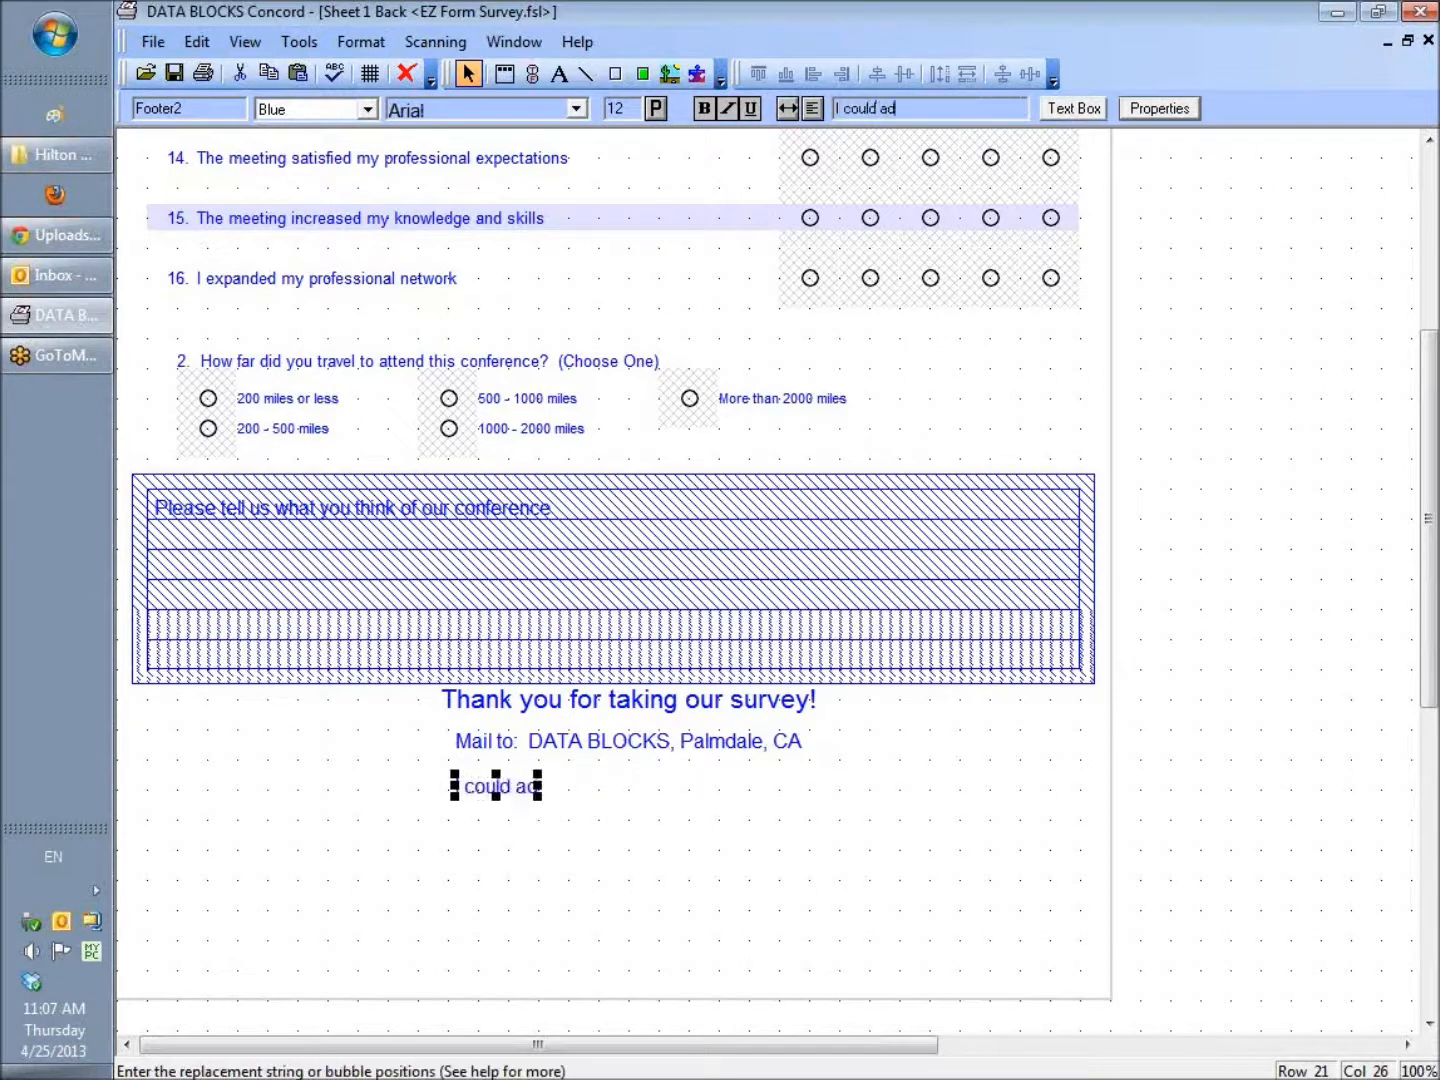
type("d some othe")
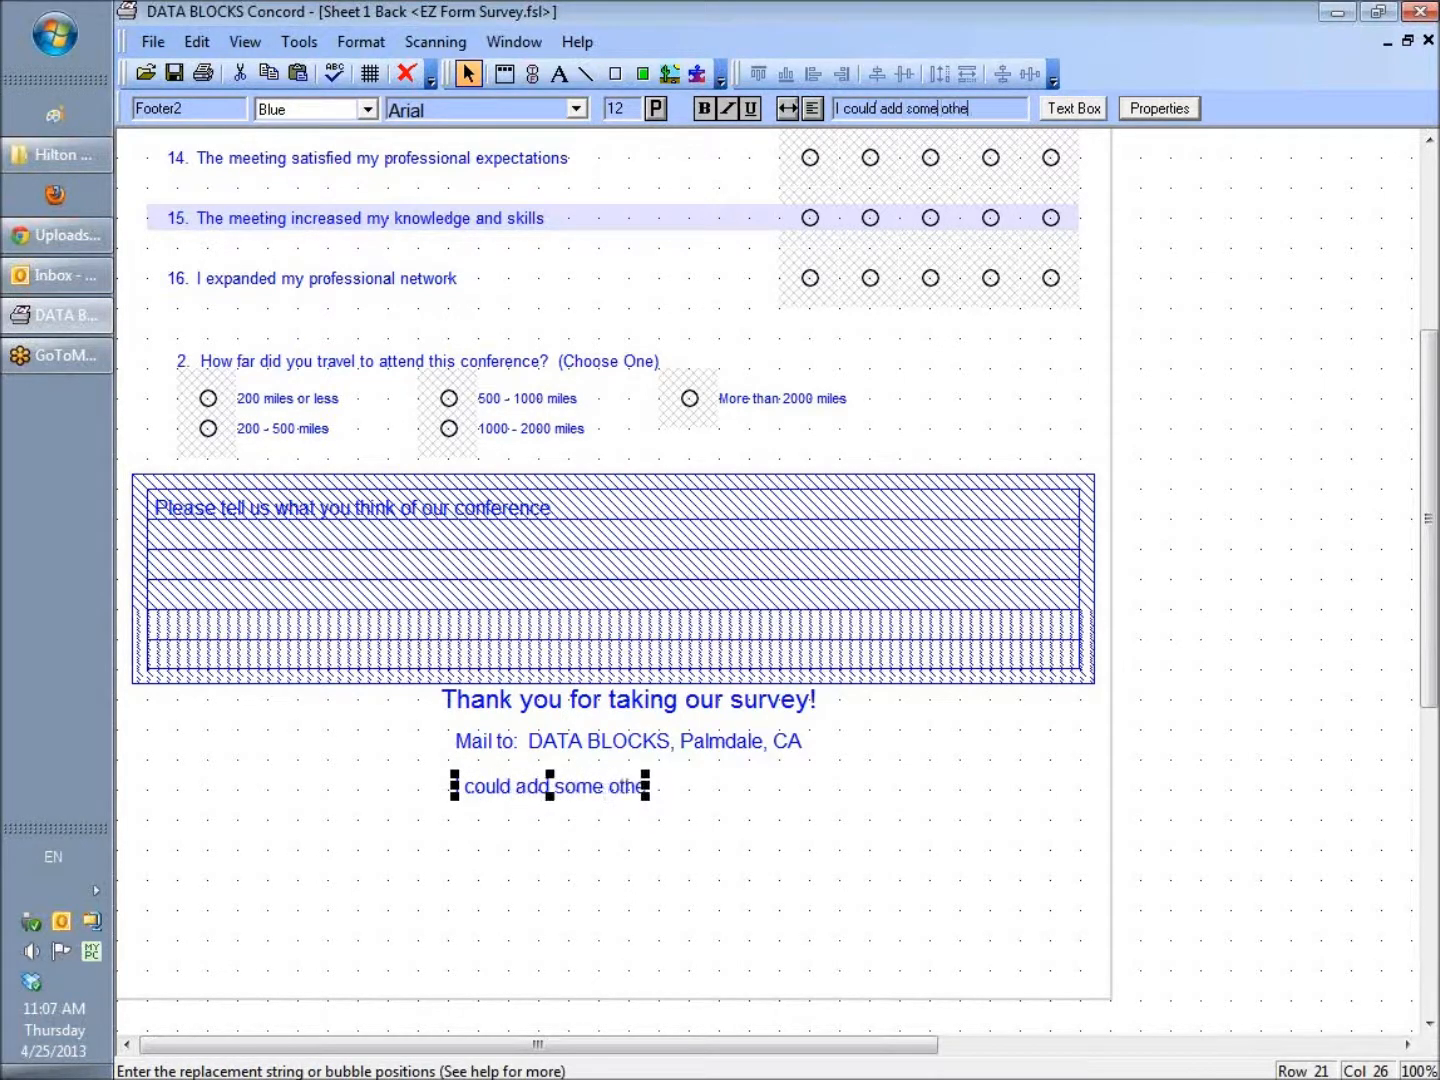
type("r text that I wanted")
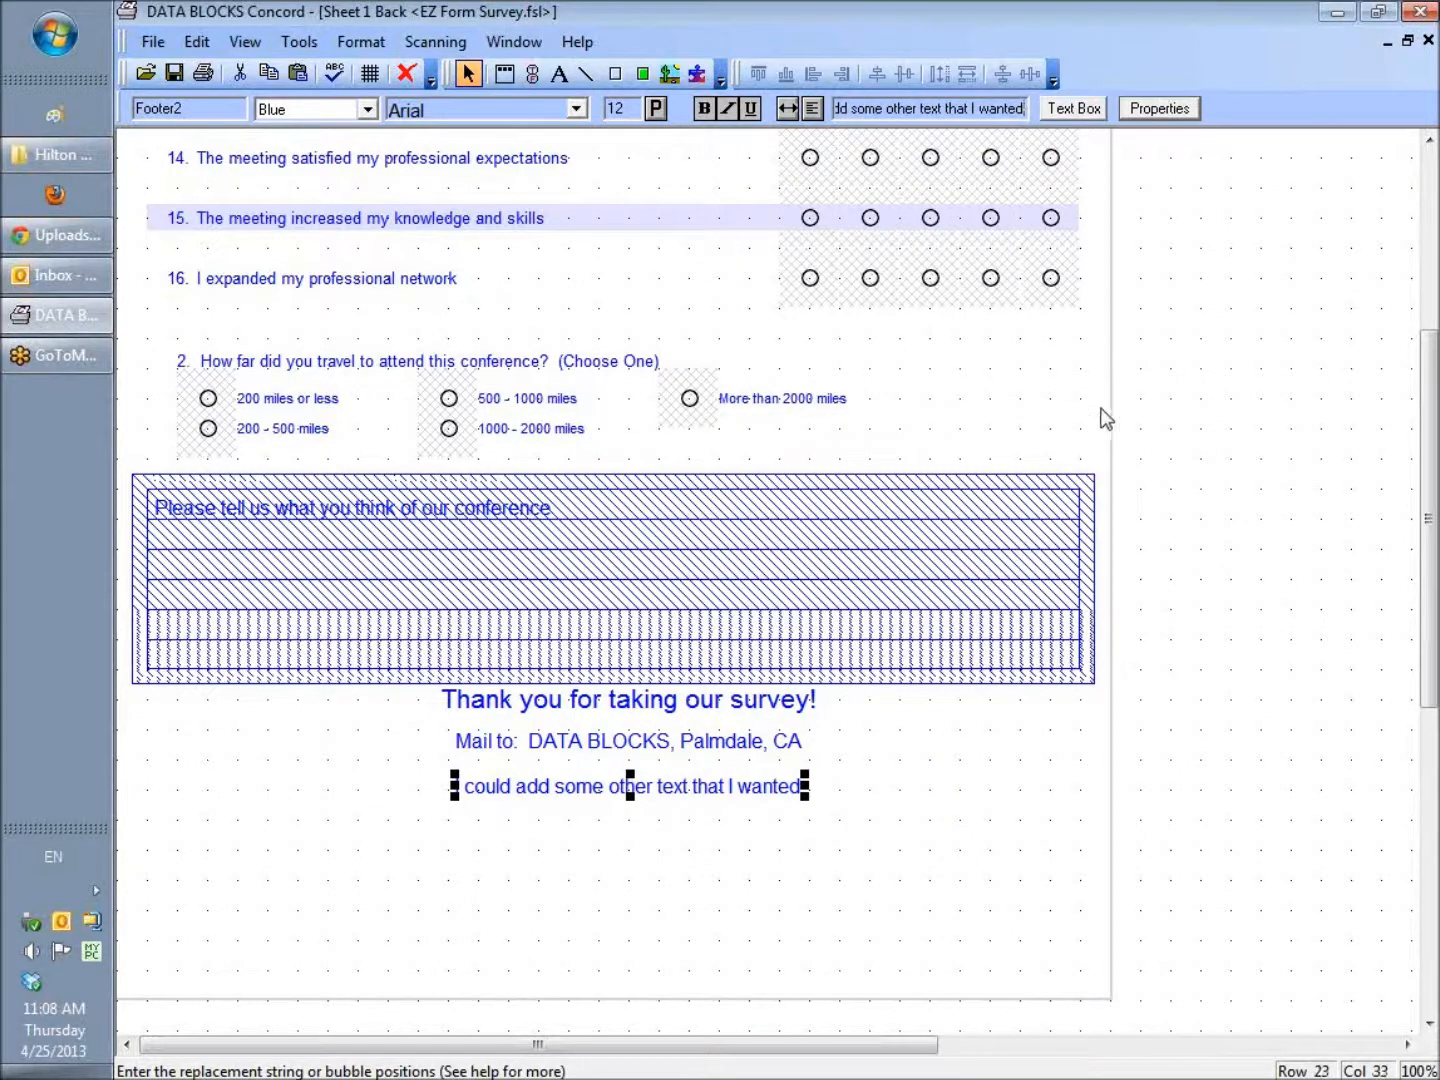
Move question 2, the comments box and the footer lines down, shifting the comments box and footer lines slightly further than the question.
left_click_drag(1112, 352, 245, 874)
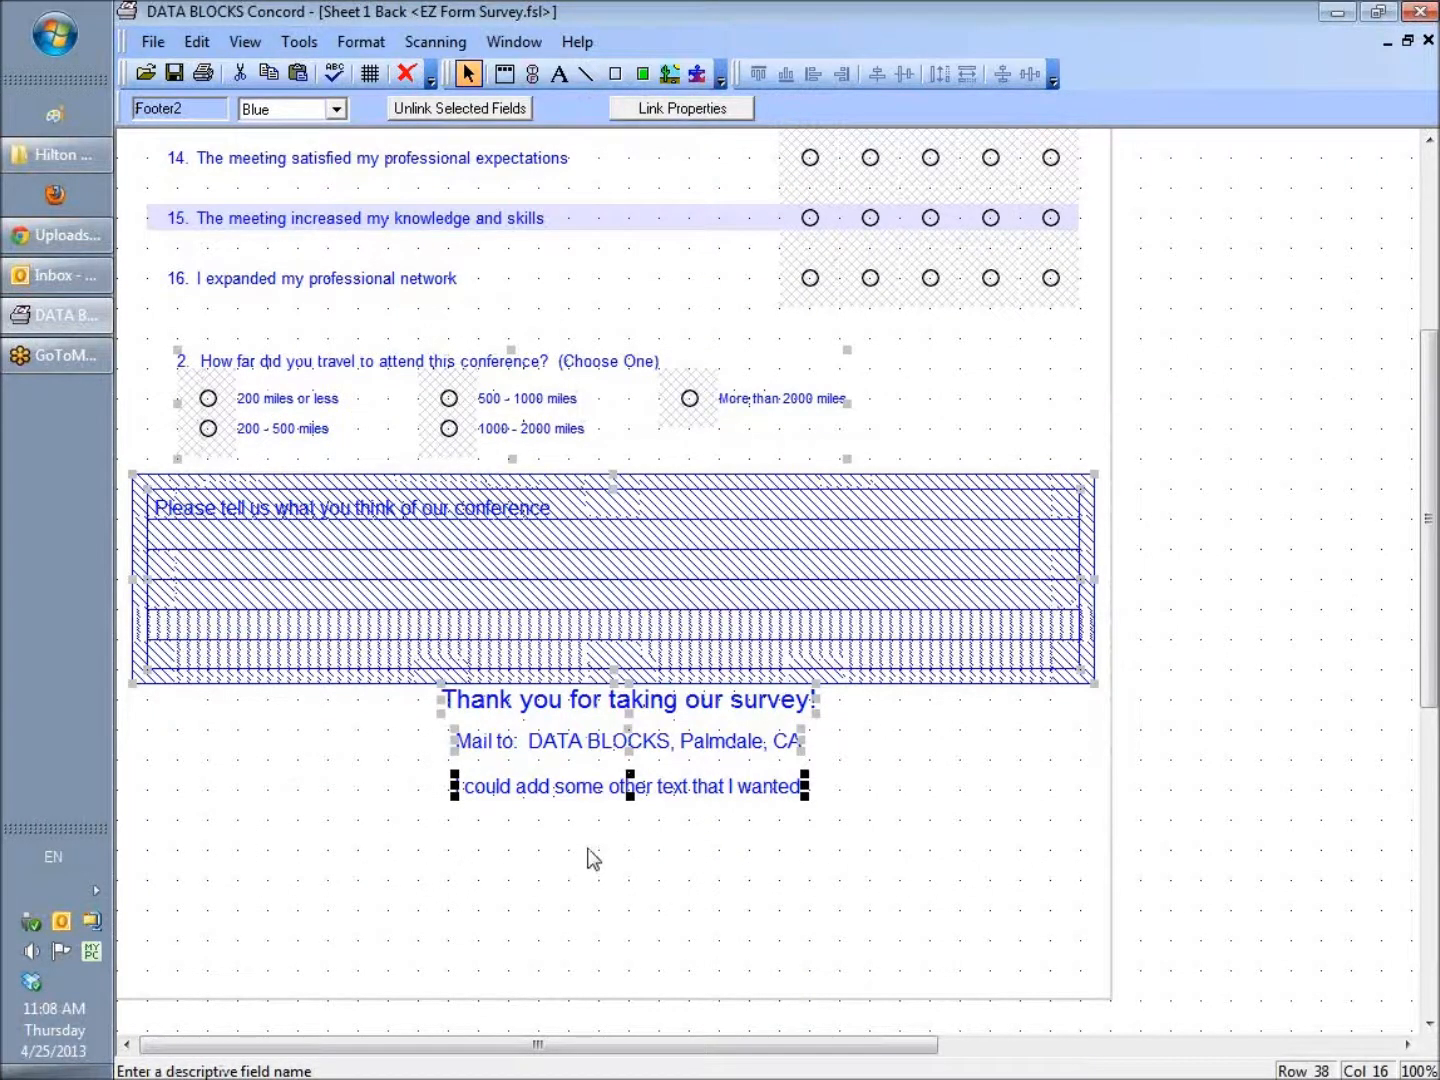
left_click_drag(698, 394, 700, 432)
left_click_drag(1126, 505, 180, 868)
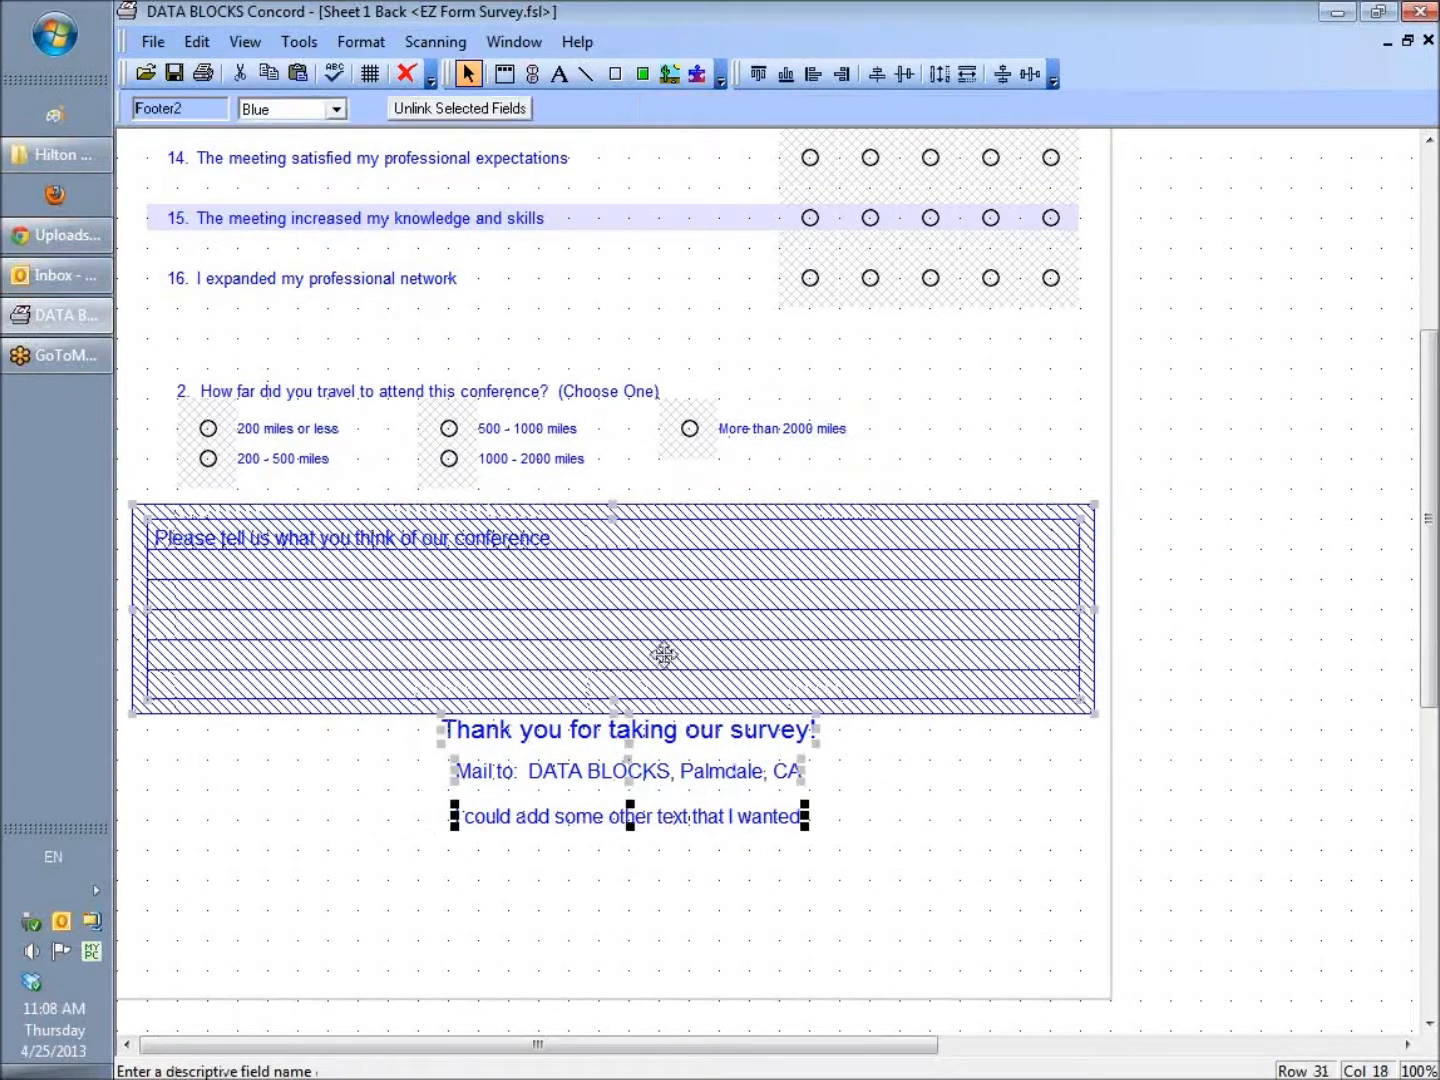
left_click_drag(682, 628, 681, 644)
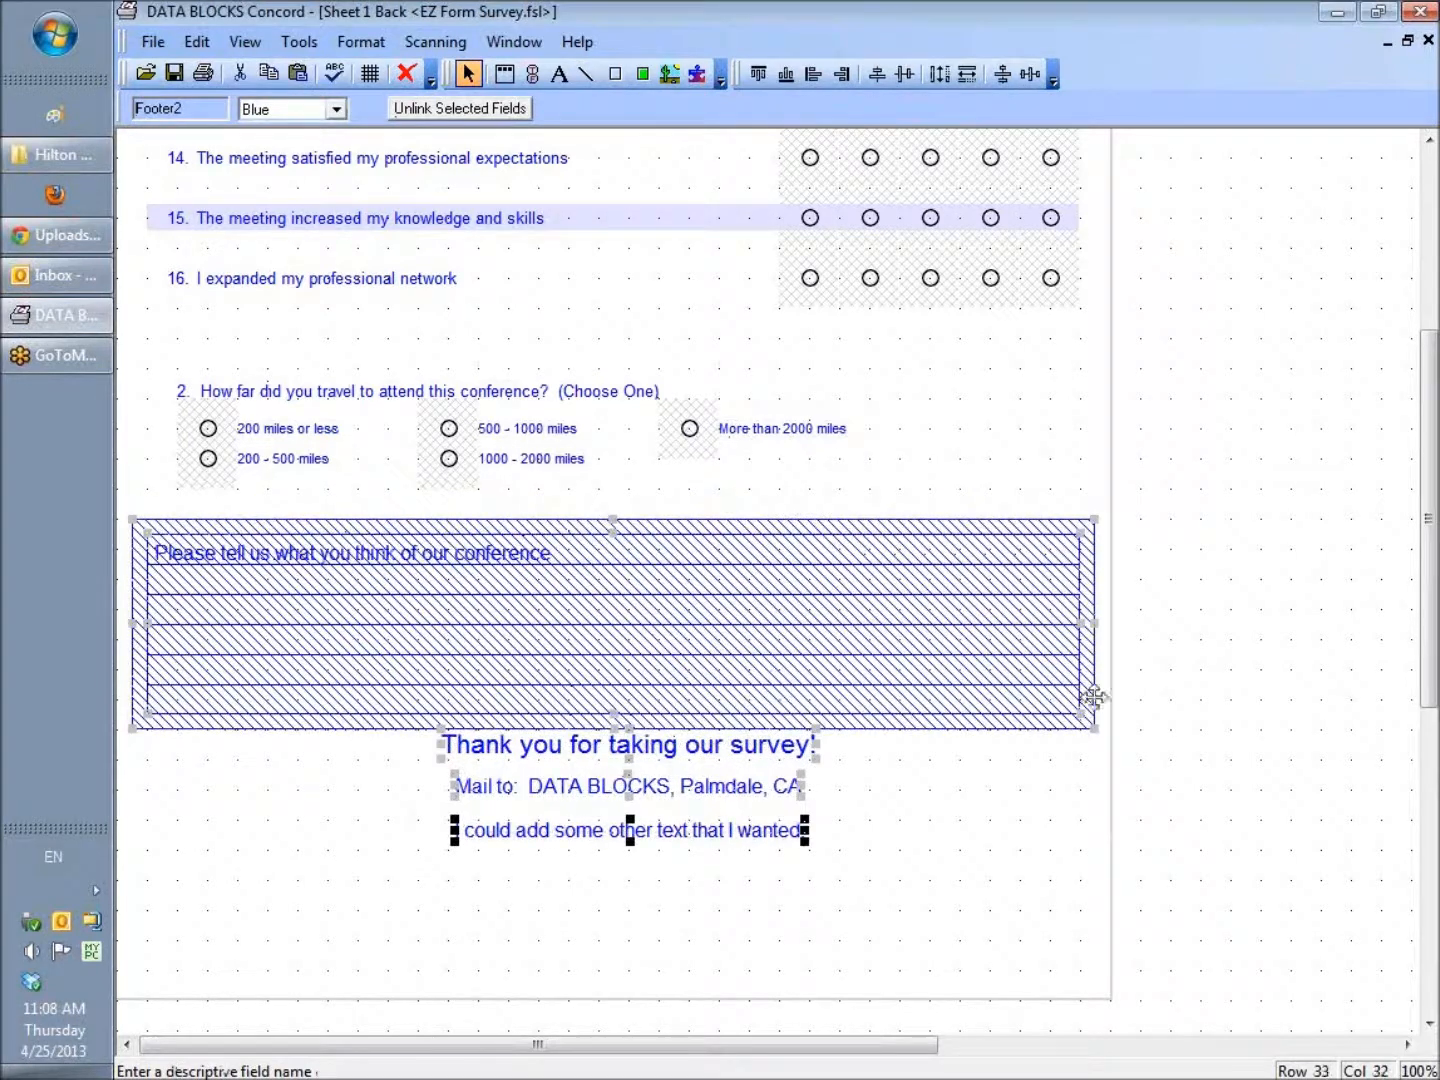
left_click(1271, 635)
Unlink the rating question group covering questions 8 to 16 on the back sheet.
left_click_drag(1428, 505, 1428, 327)
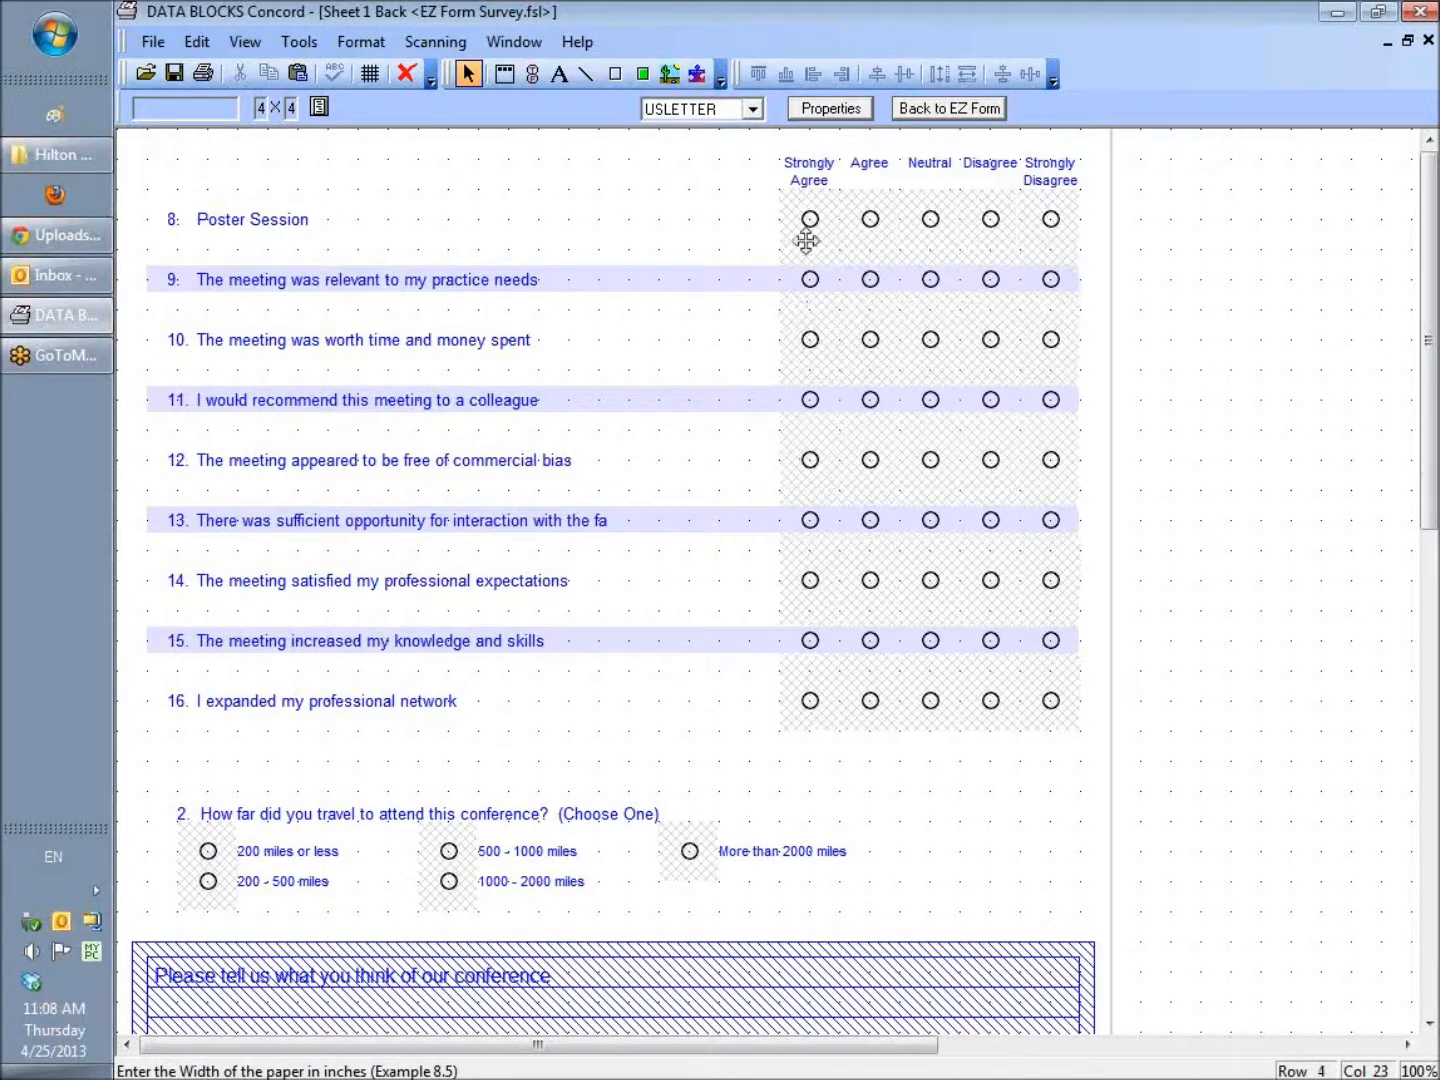
left_click(693, 279)
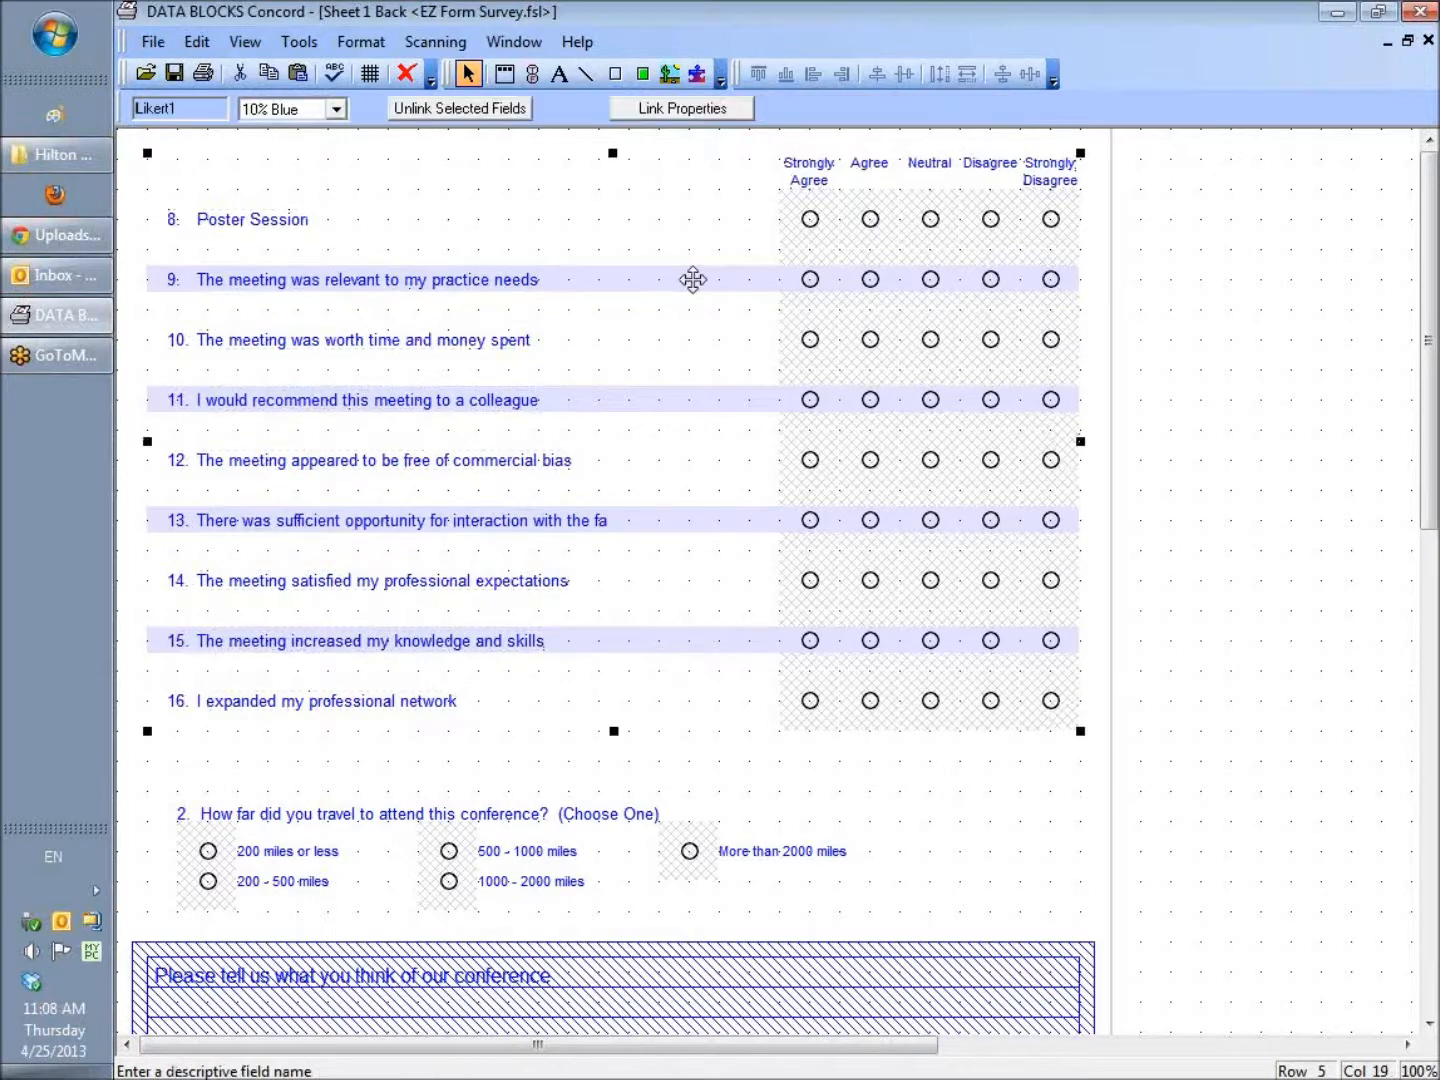
left_click(481, 108)
left_click(1196, 284)
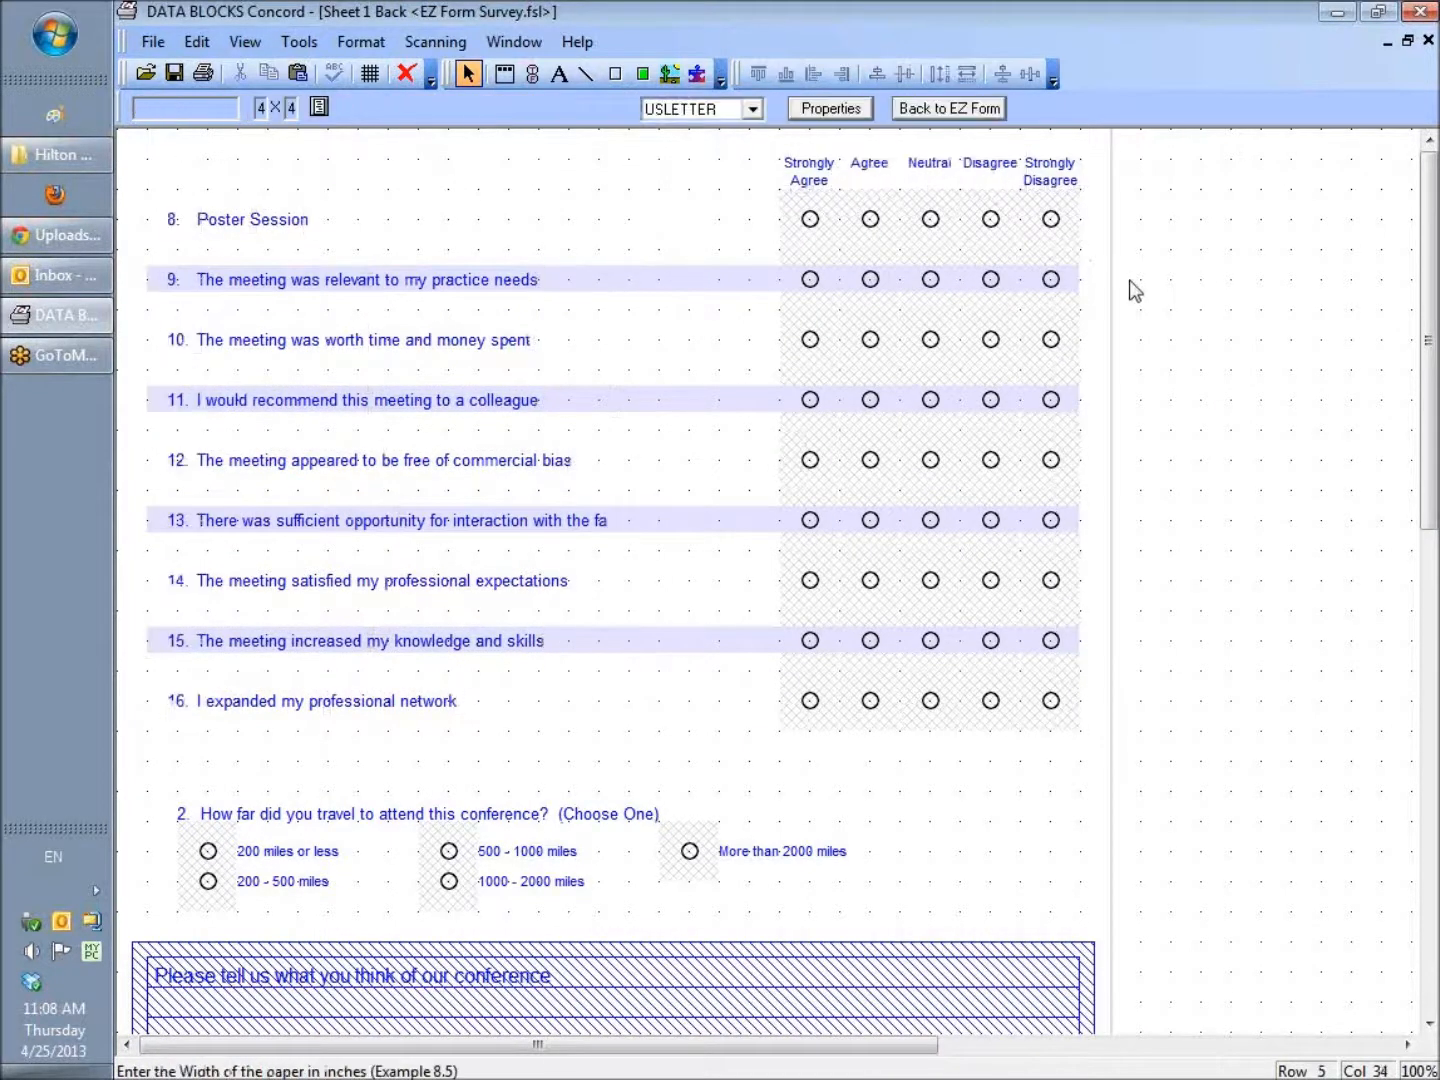
Set the shade bar behind question 9 to 35% Blue.
left_click(710, 285)
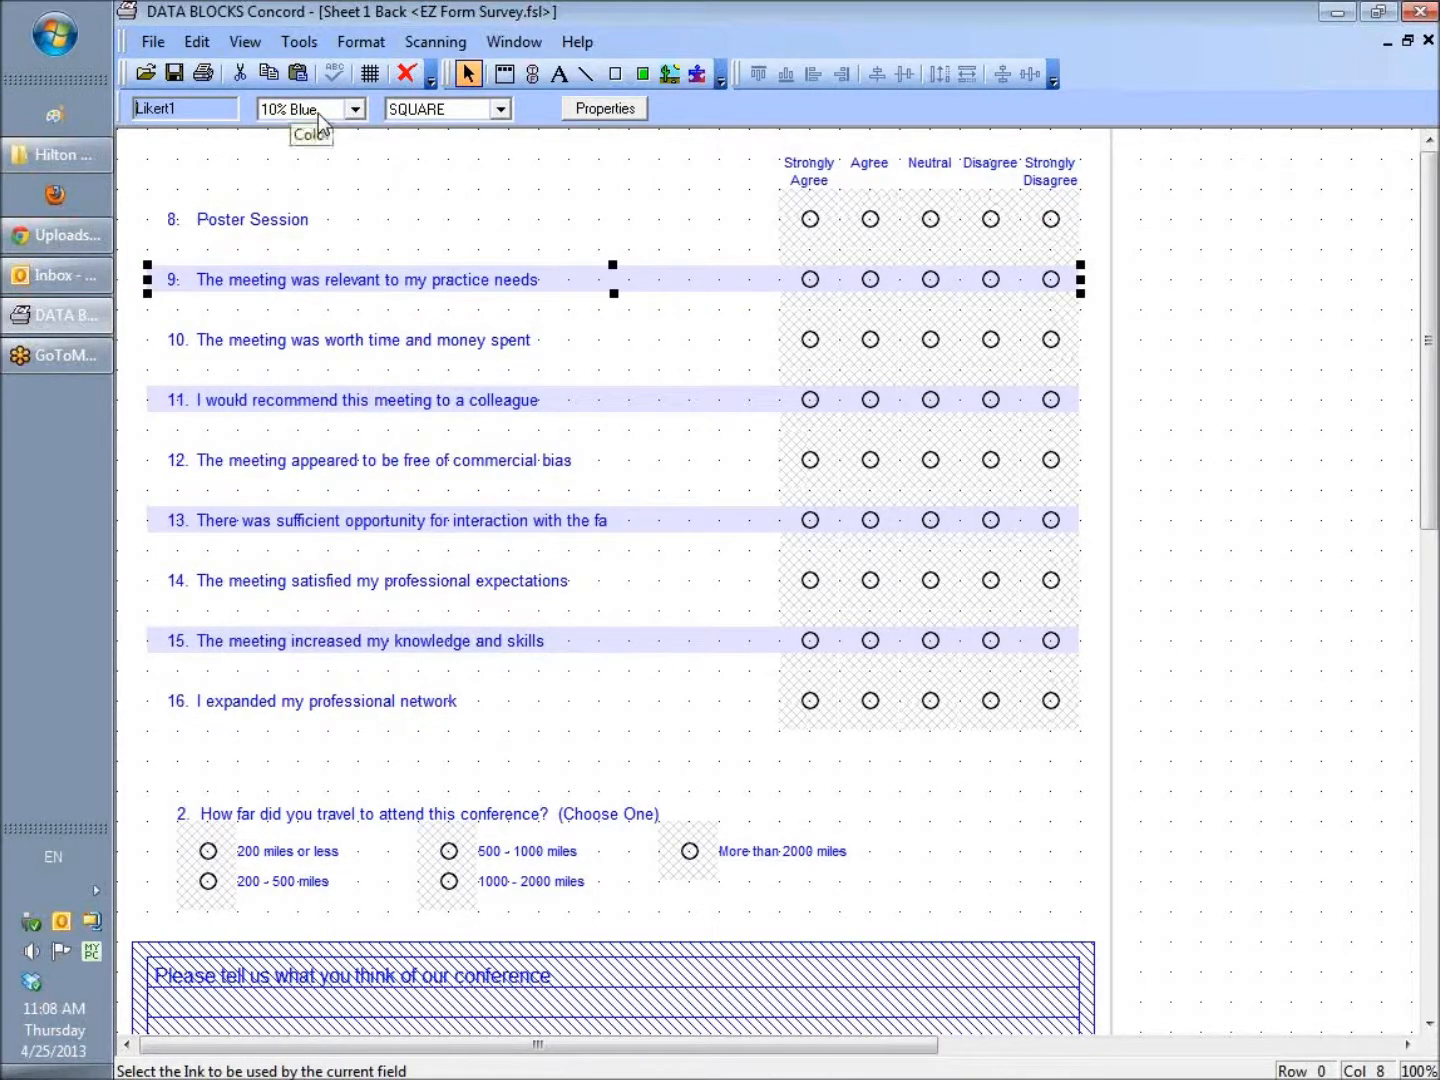
left_click(357, 111)
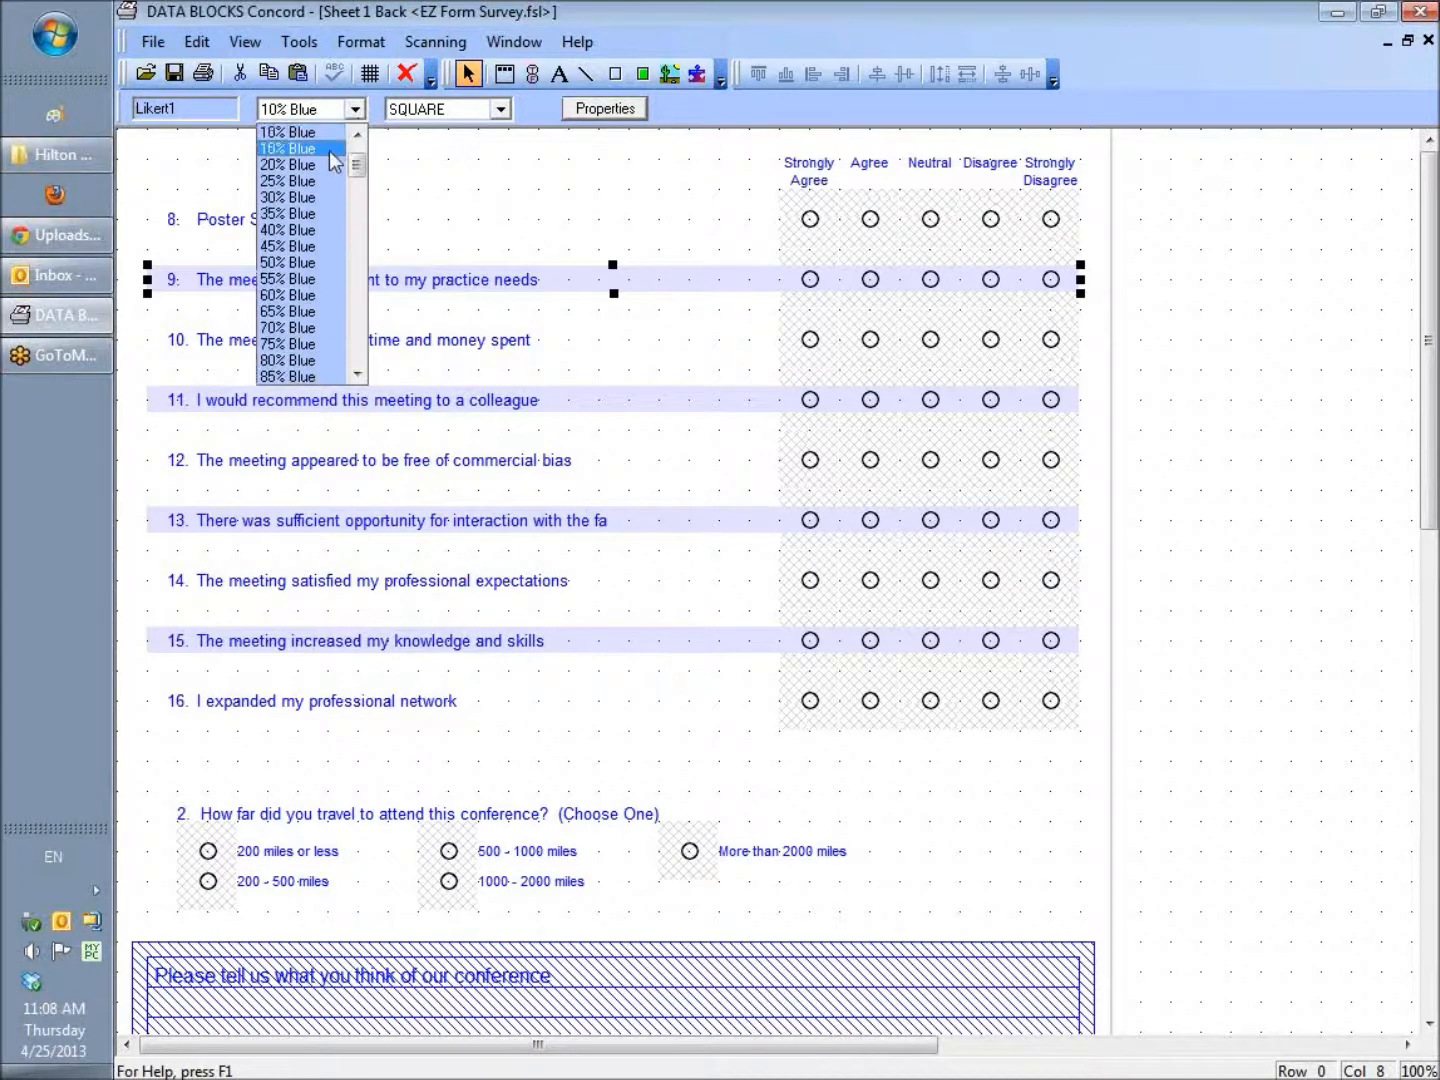
left_click(313, 213)
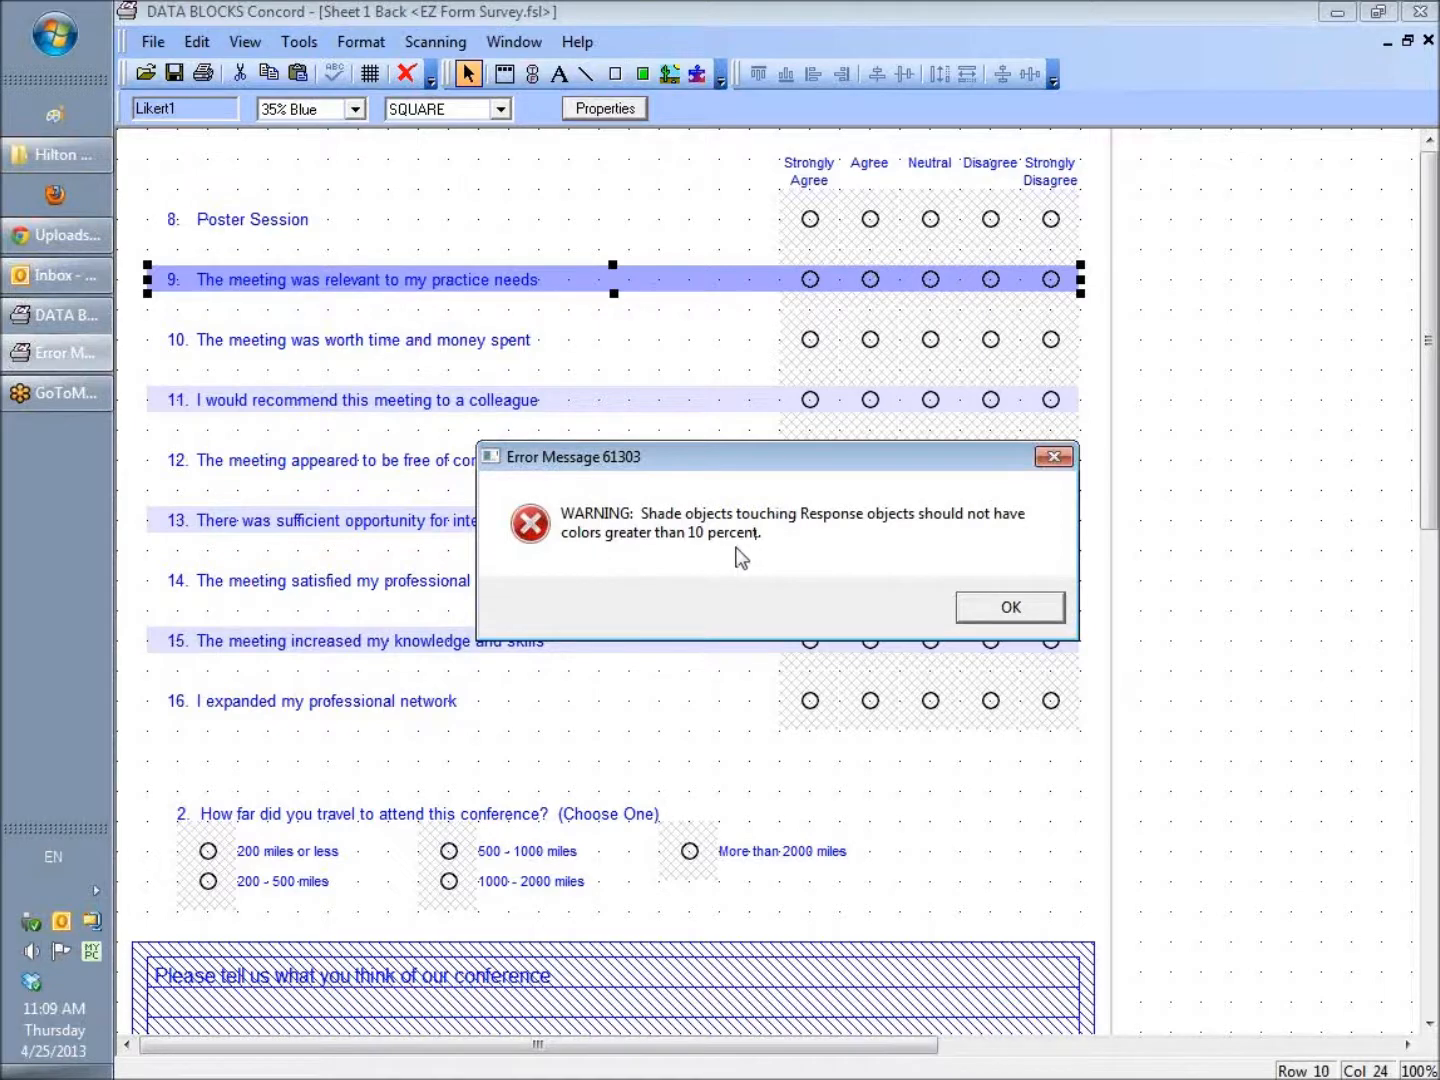
left_click(1011, 608)
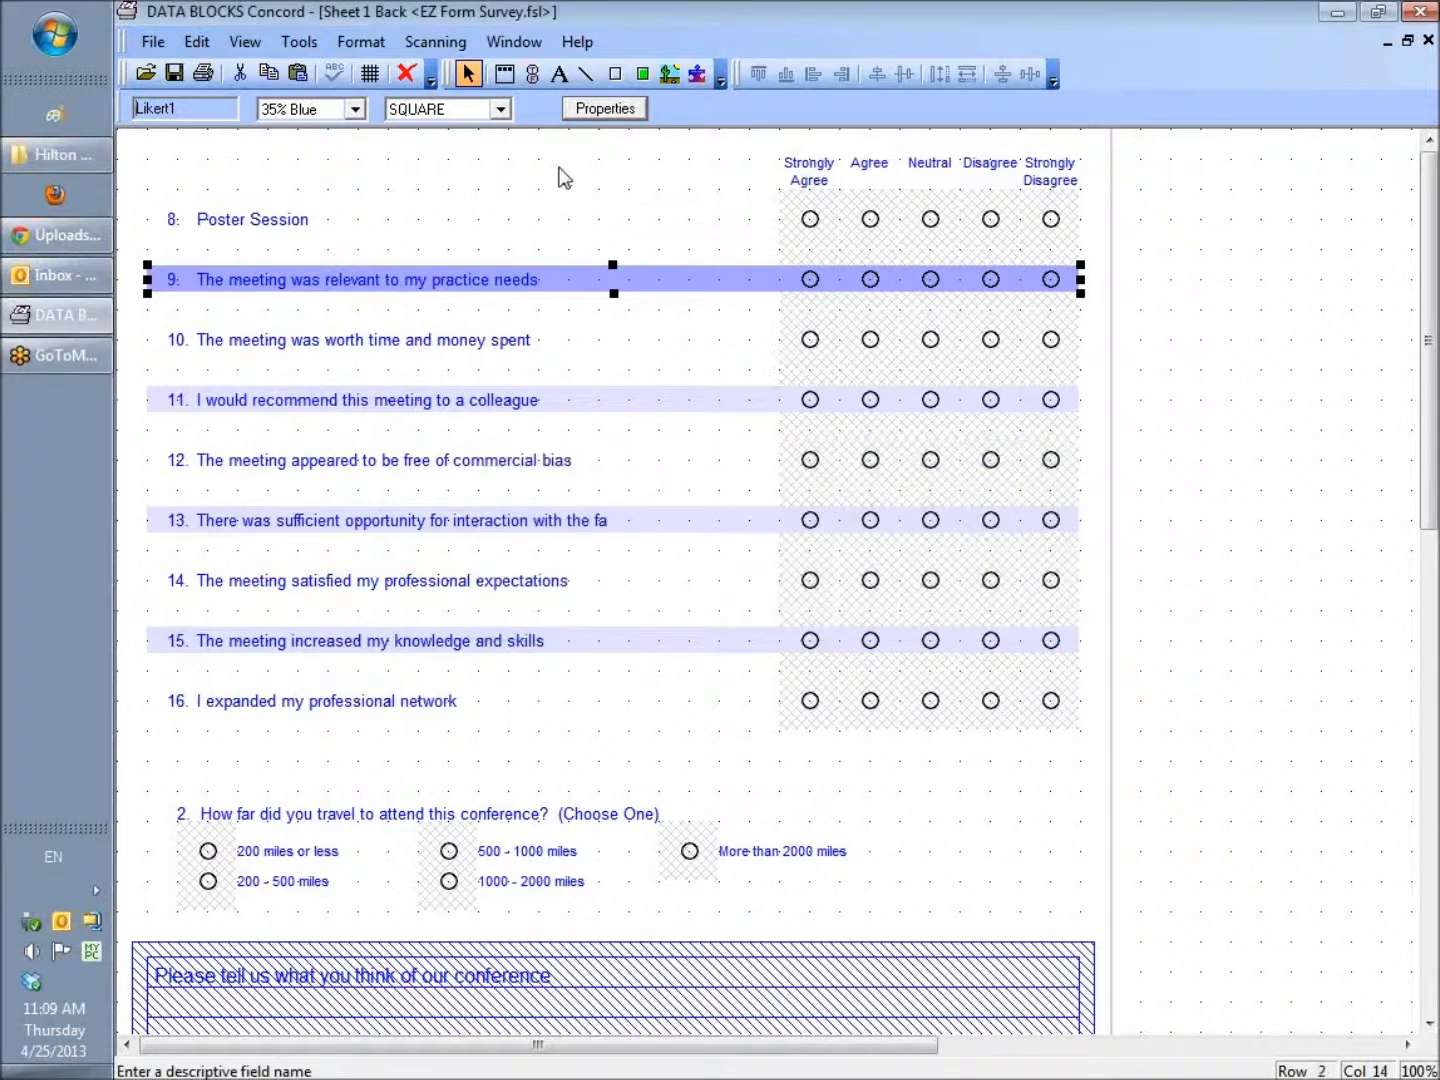
Lighten the question 9 shade bar to 5% Blue, and try shortening it to end before the bubbles.
left_click(355, 110)
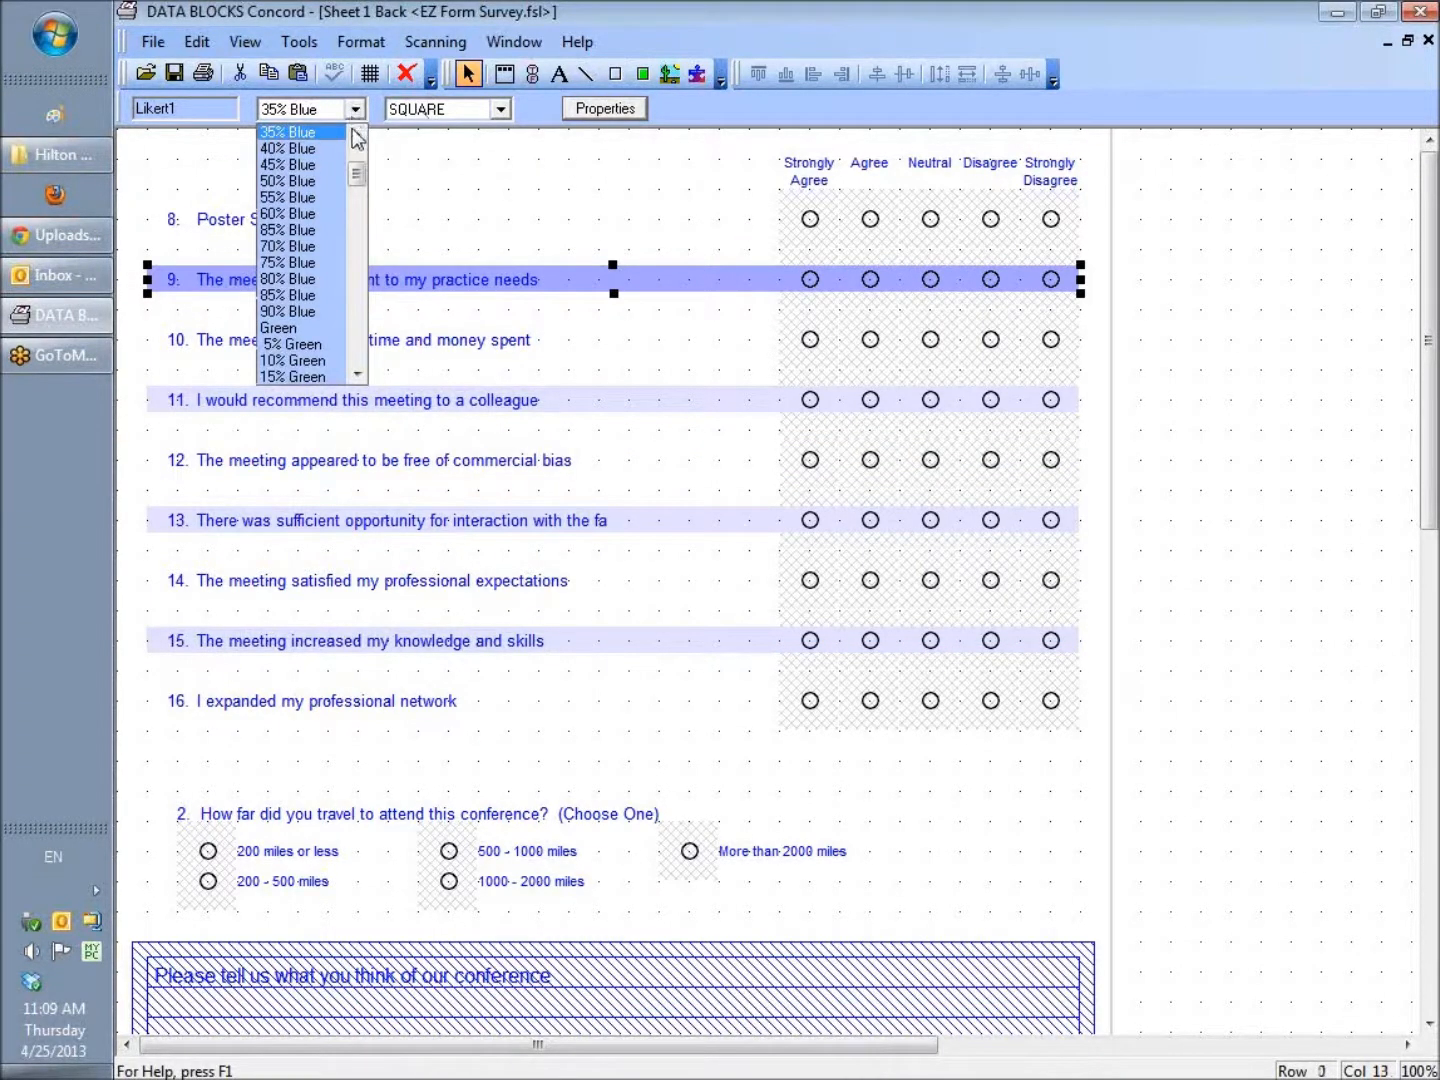
left_click_drag(356, 175, 357, 155)
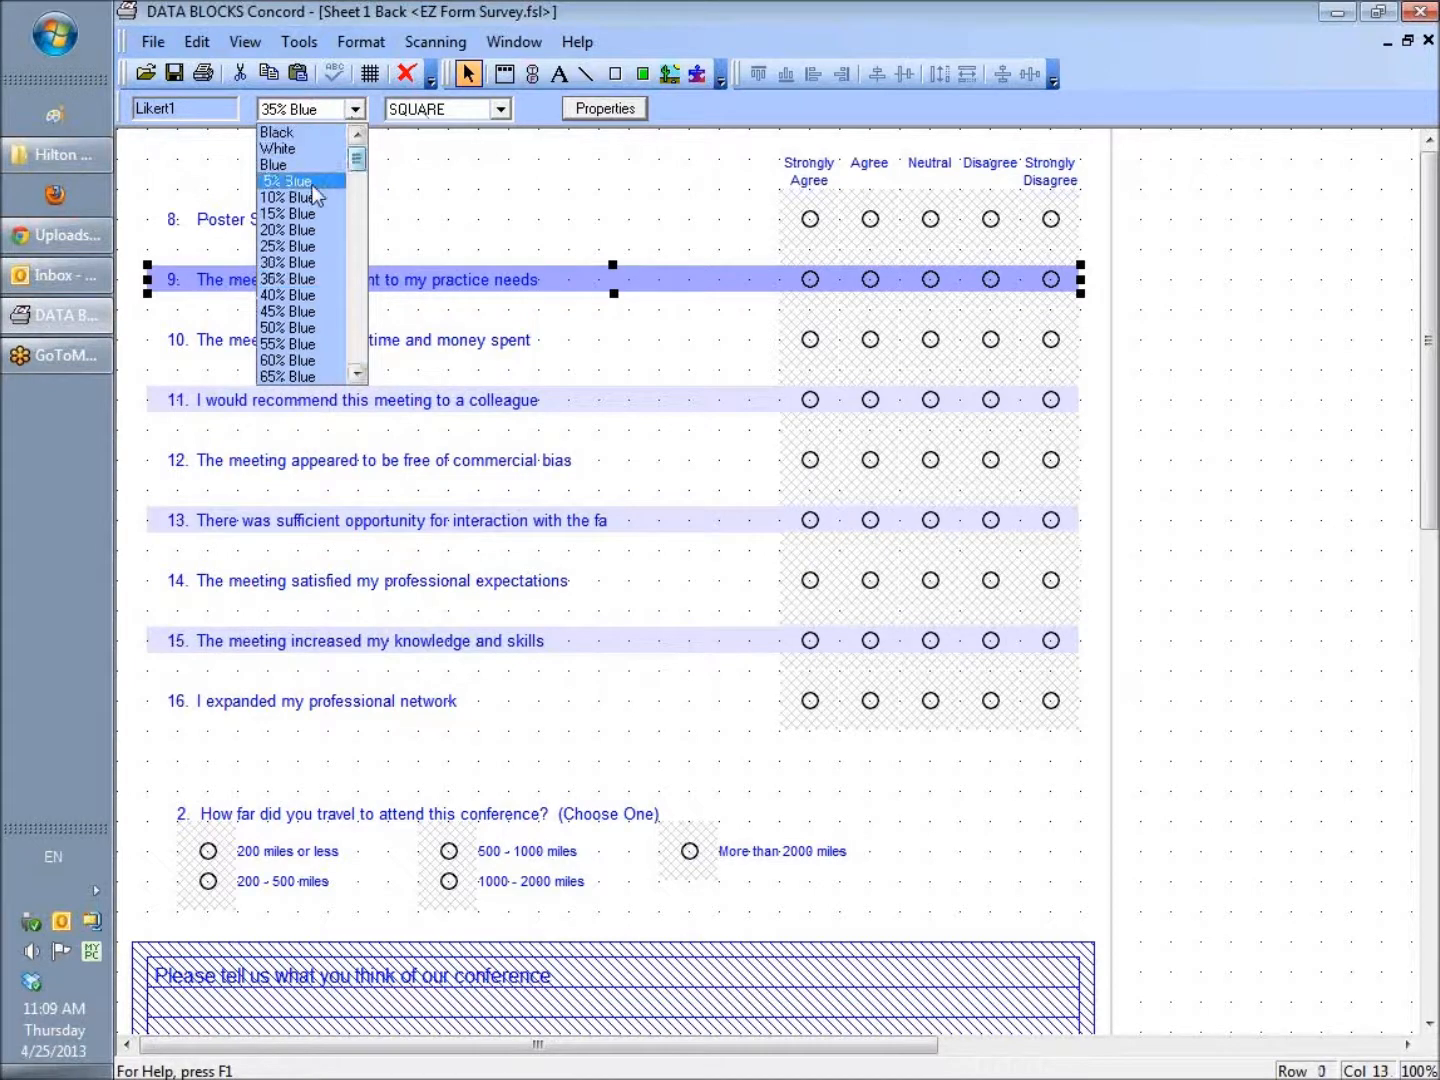
left_click(300, 181)
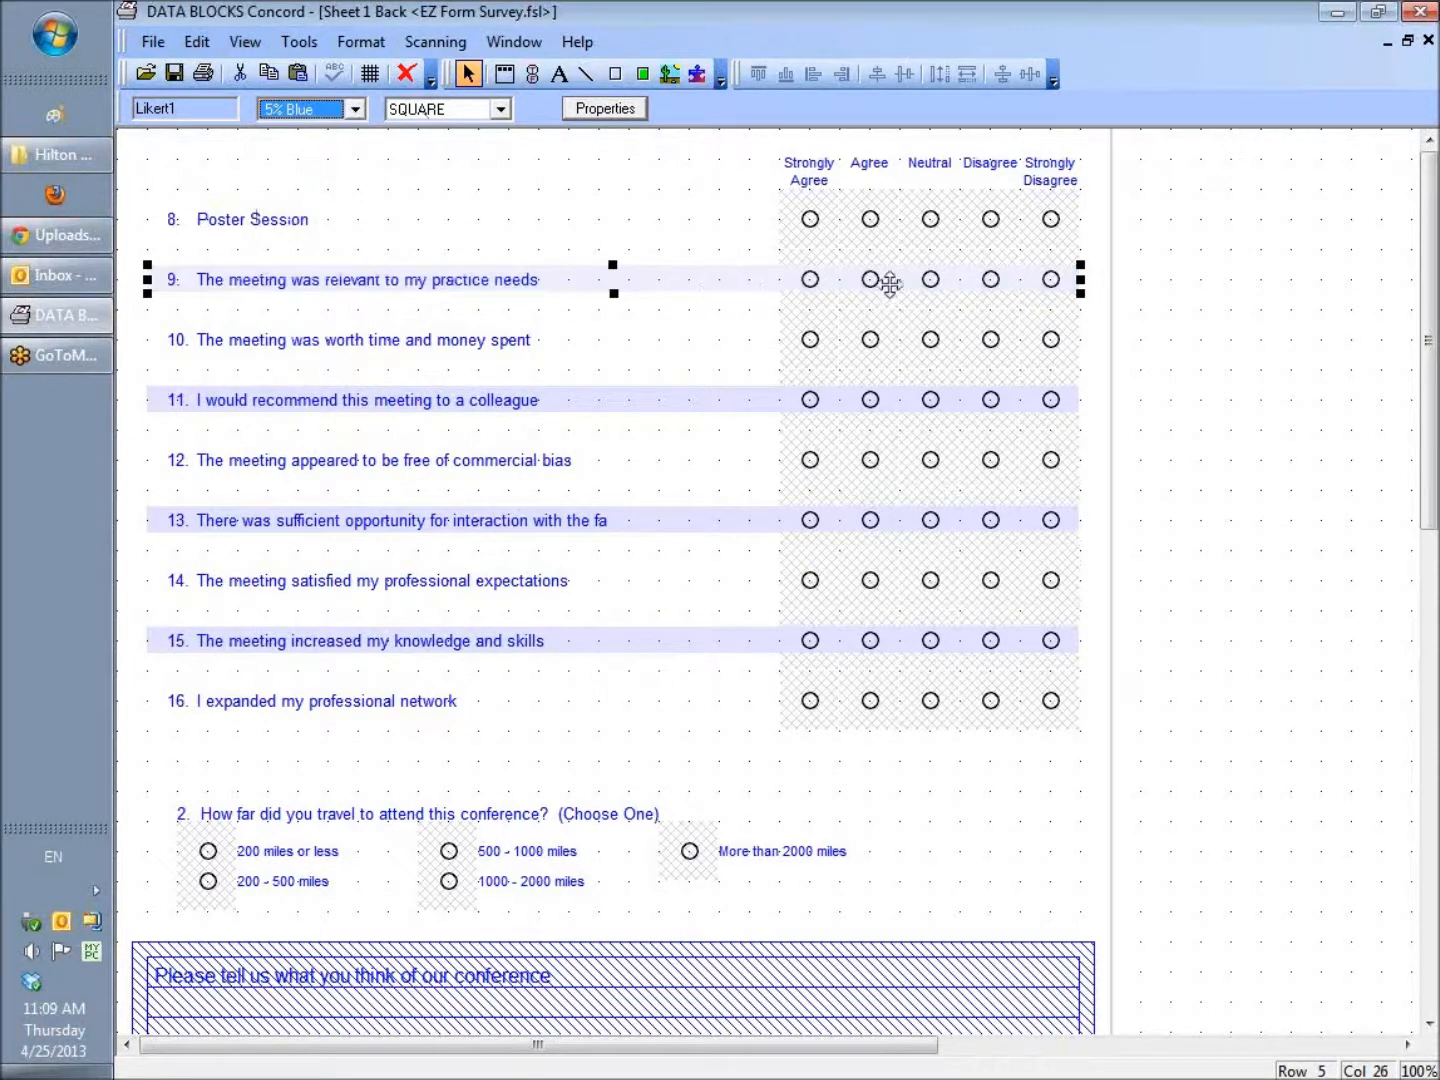
double_click(738, 284)
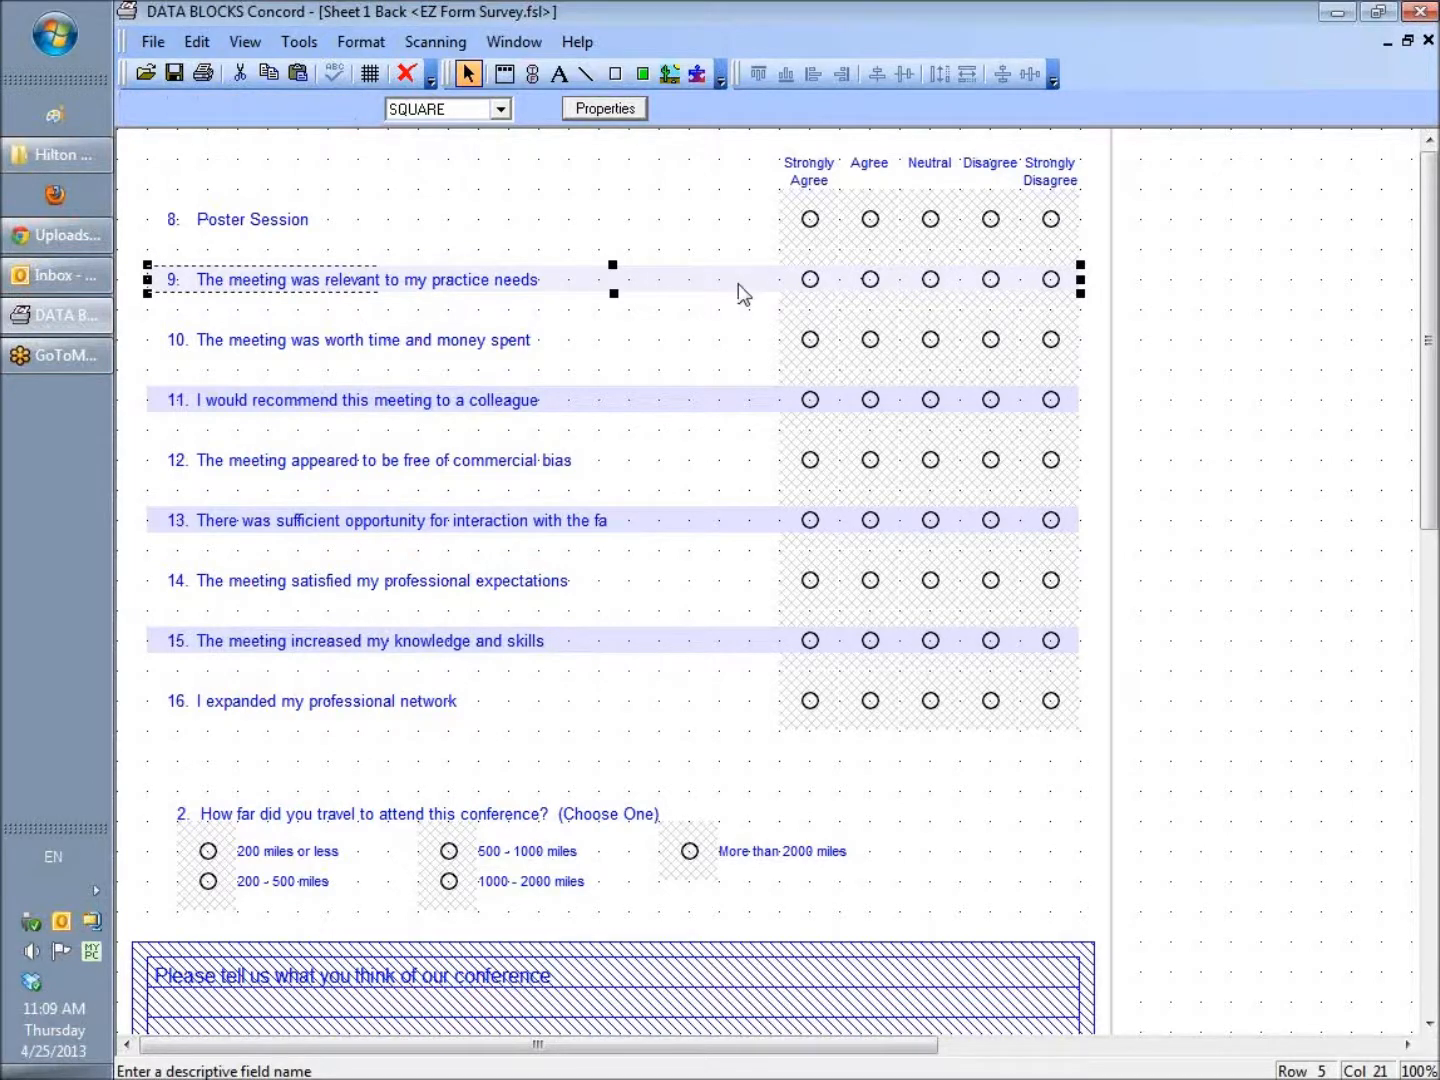
left_click(739, 283)
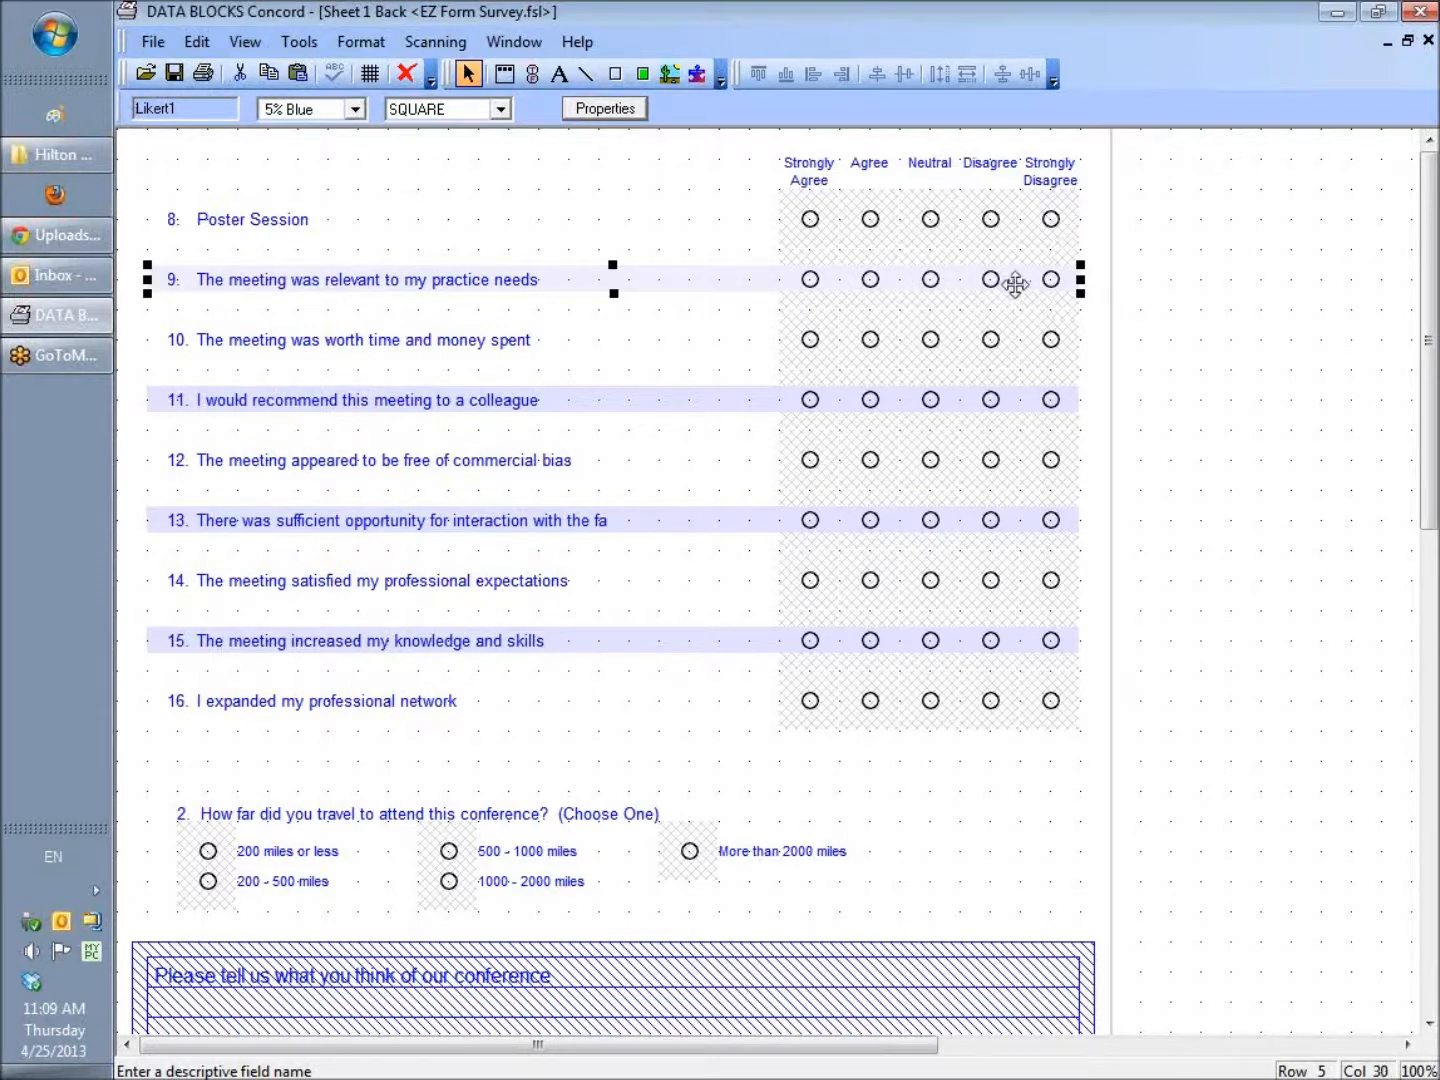
left_click_drag(1081, 283, 780, 284)
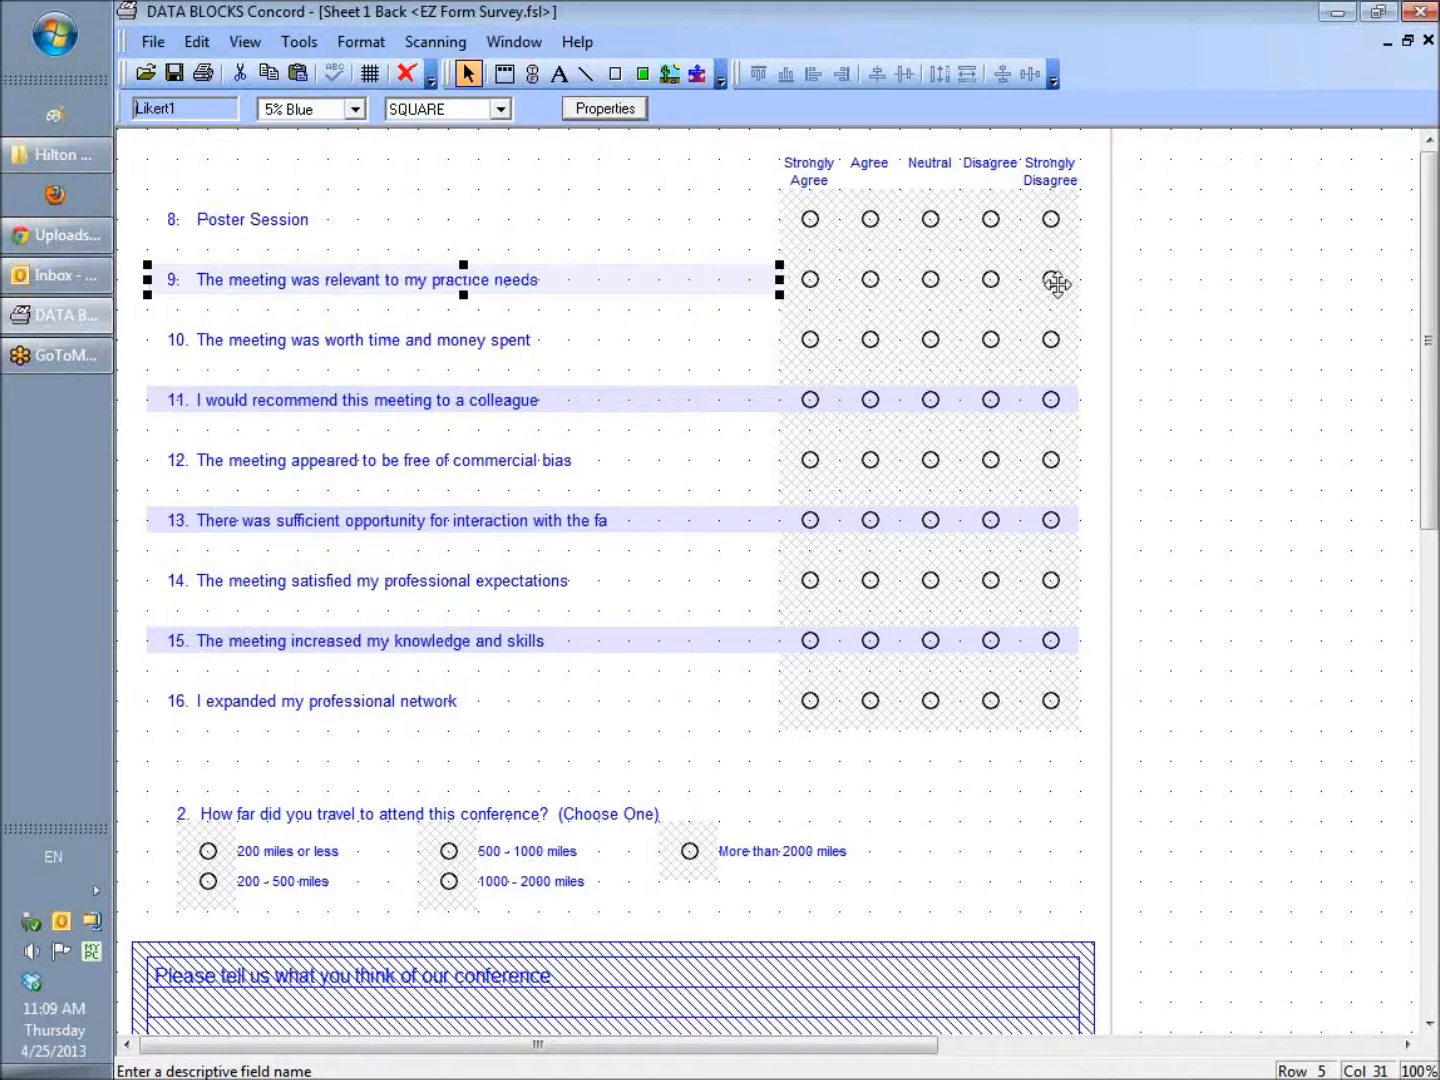
left_click_drag(779, 281, 1078, 281)
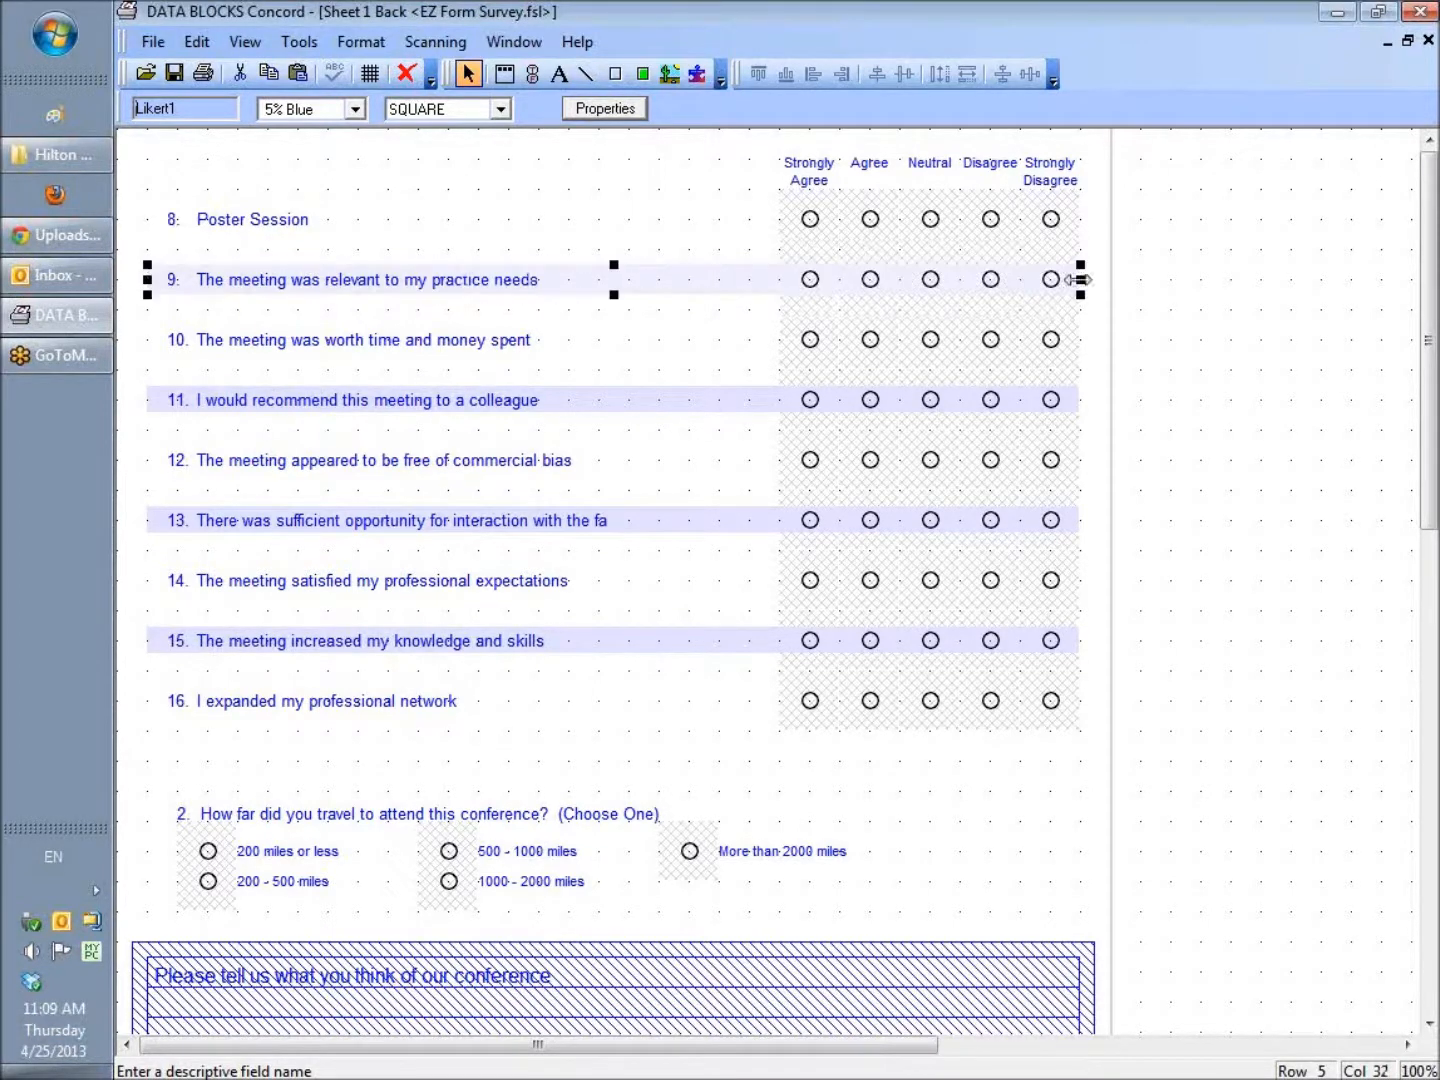
Set the question 9 shade bar's color to 10% Blue and clear the selection.
left_click(355, 109)
left_click(290, 149)
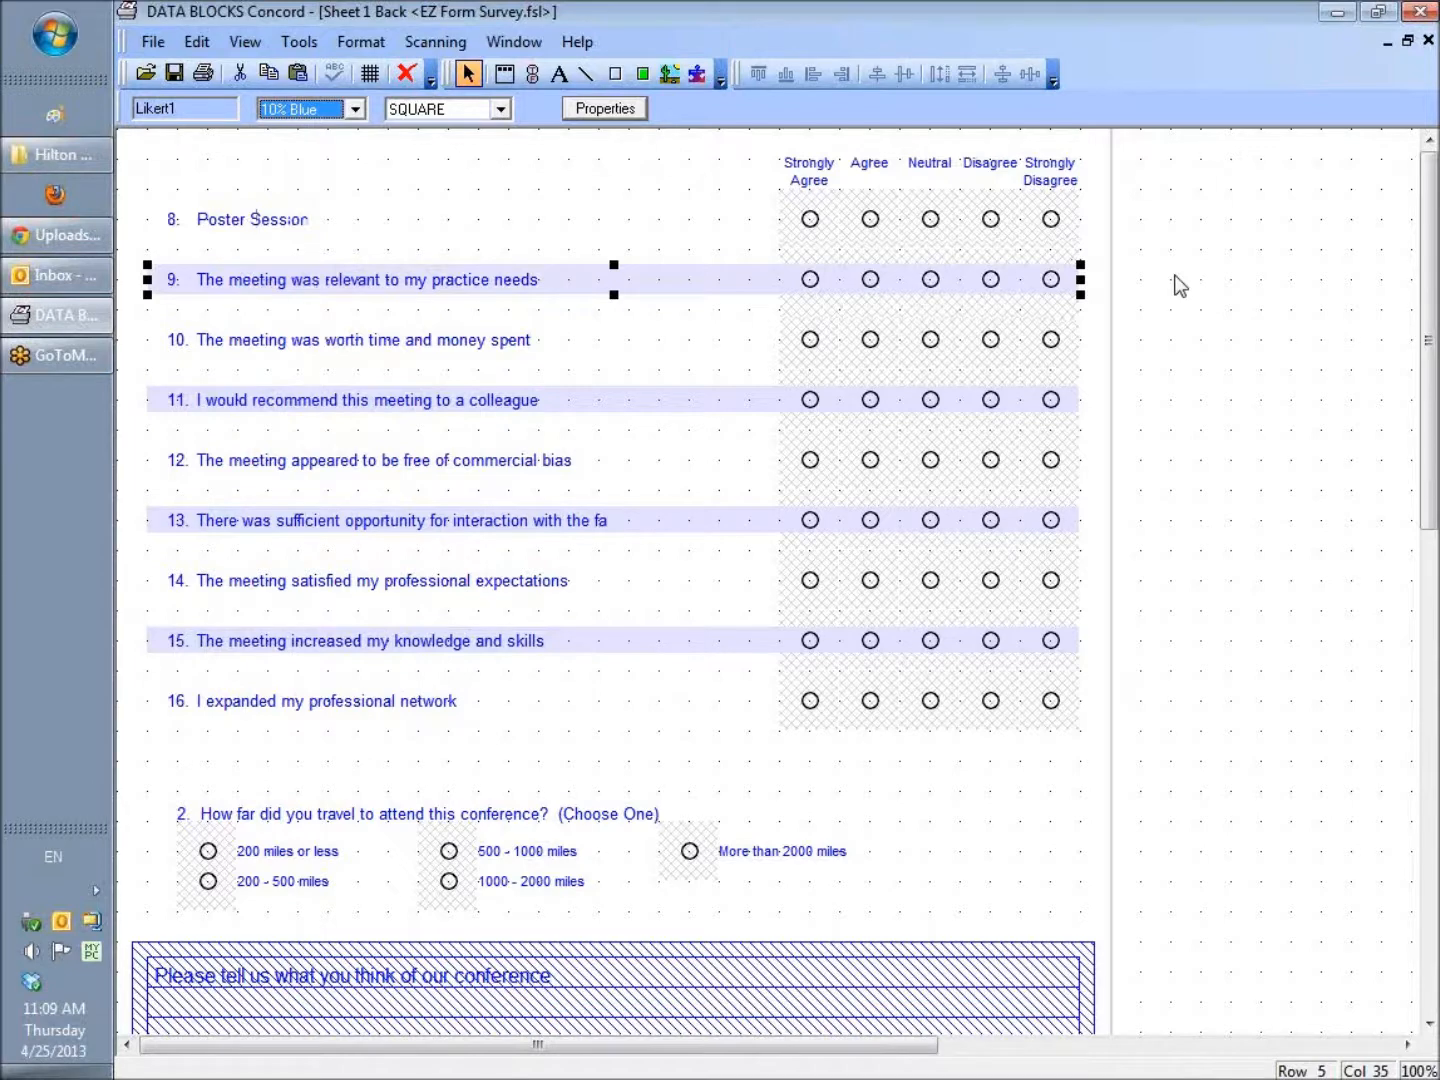
left_click_drag(1125, 158, 153, 749)
left_click(1251, 237)
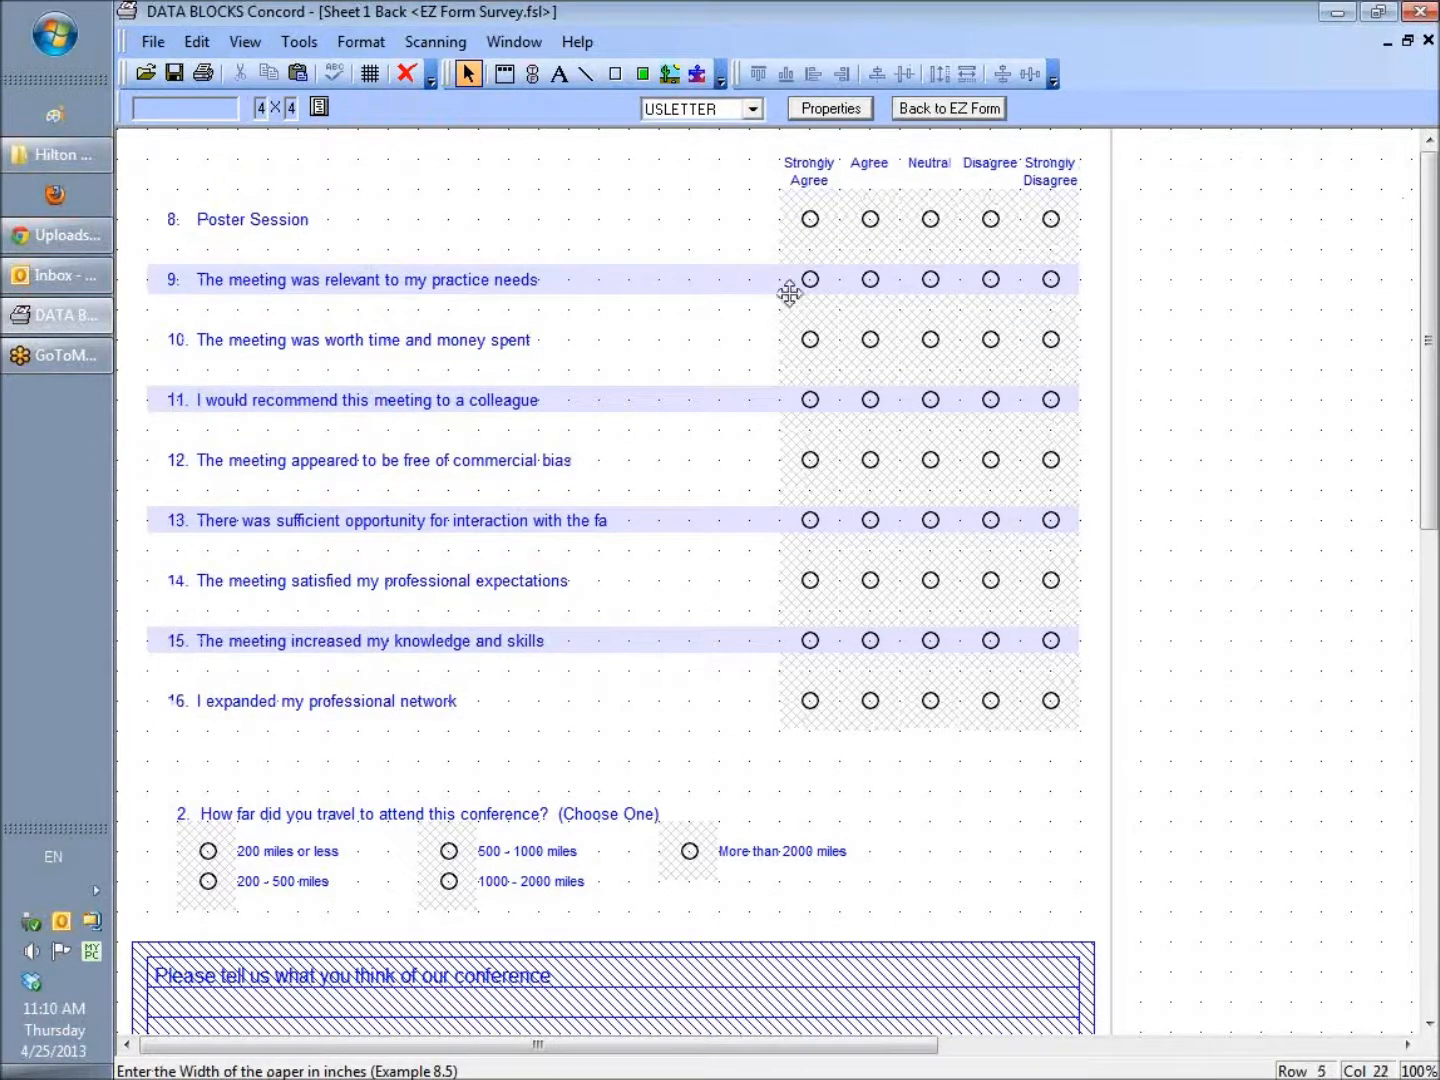
Draw a green round-top box fitted around the bubbles of questions 8 to 16 and set its line thickness to 4.
left_click(615, 73)
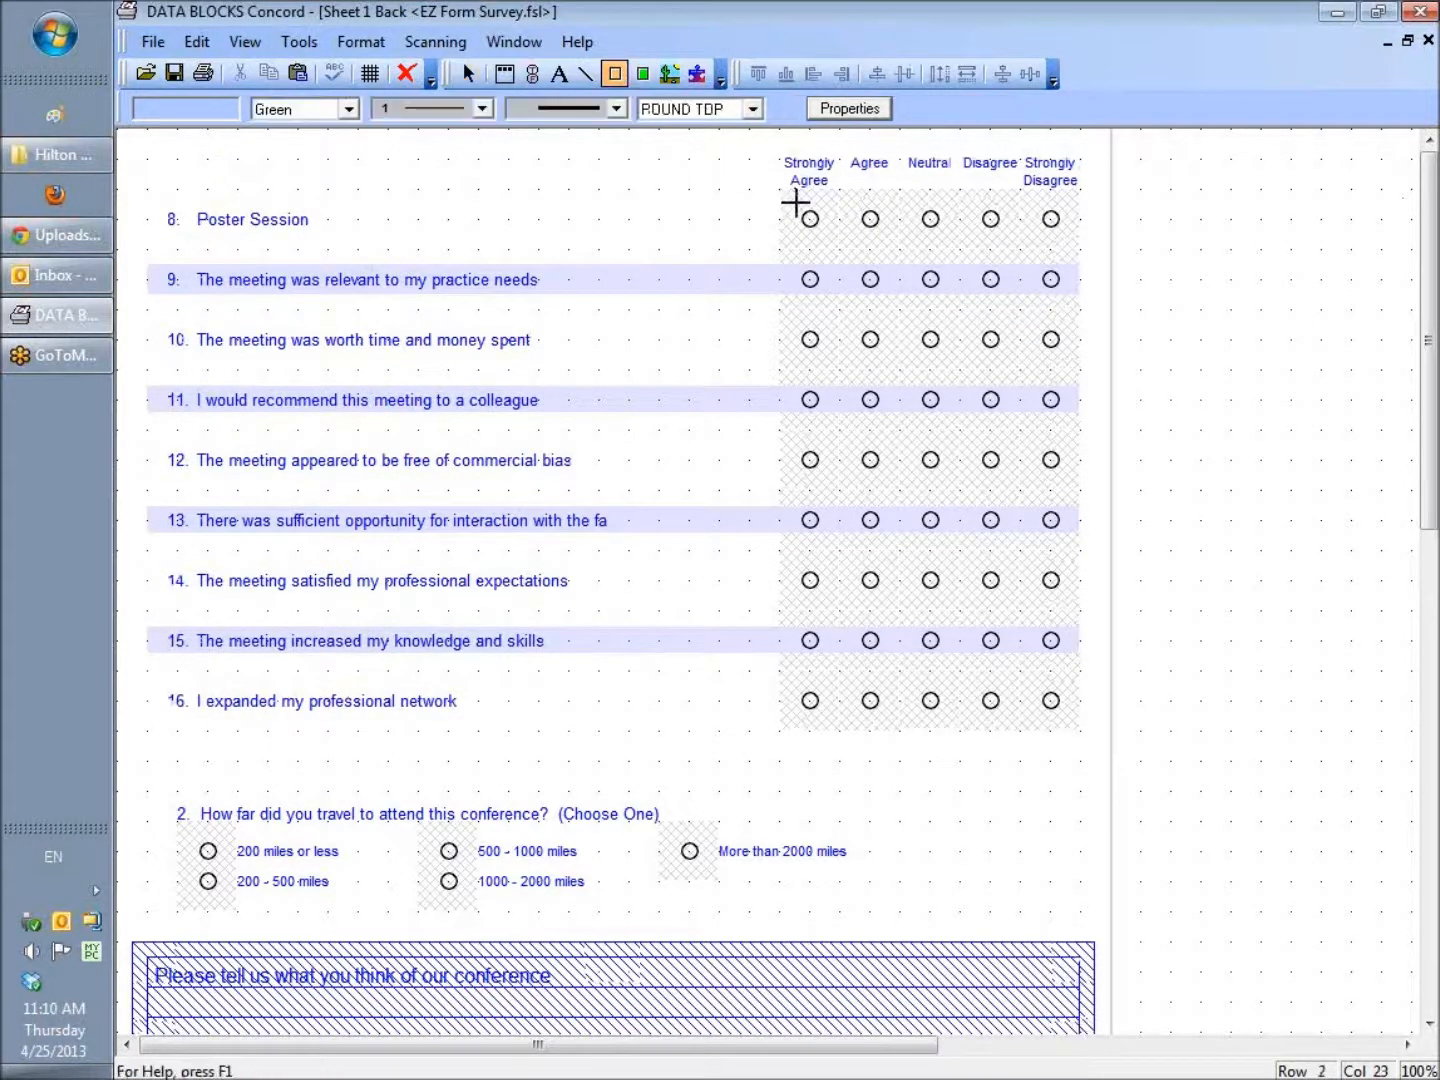
left_click_drag(797, 208, 1067, 710)
left_click(702, 760)
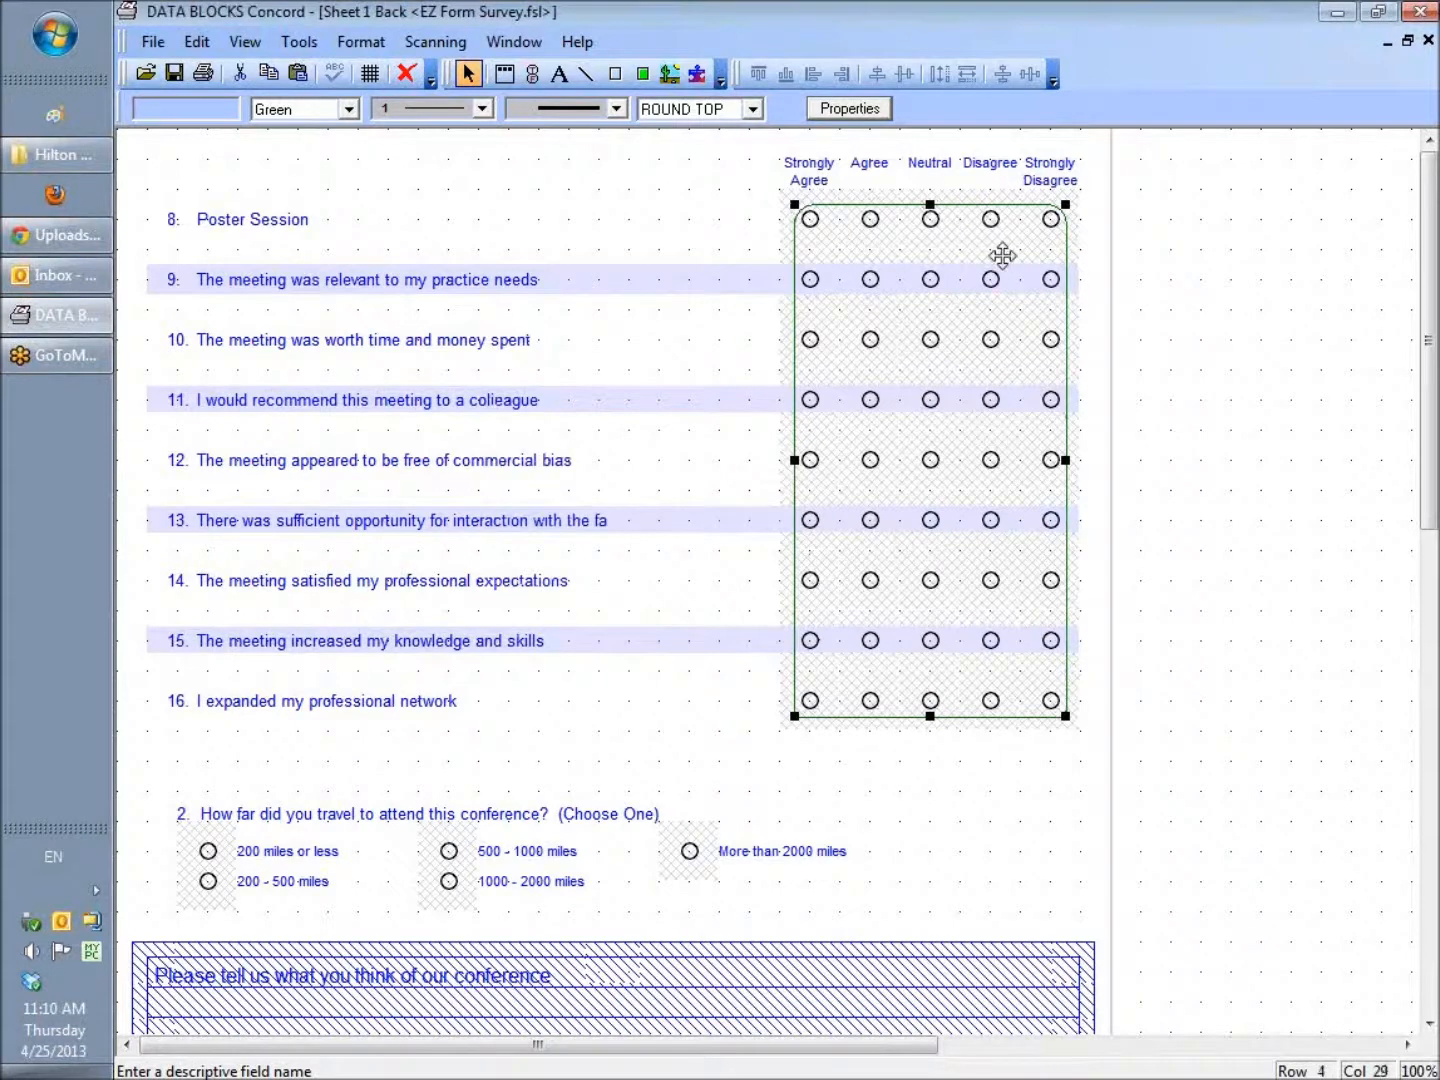
left_click_drag(830, 214, 807, 199)
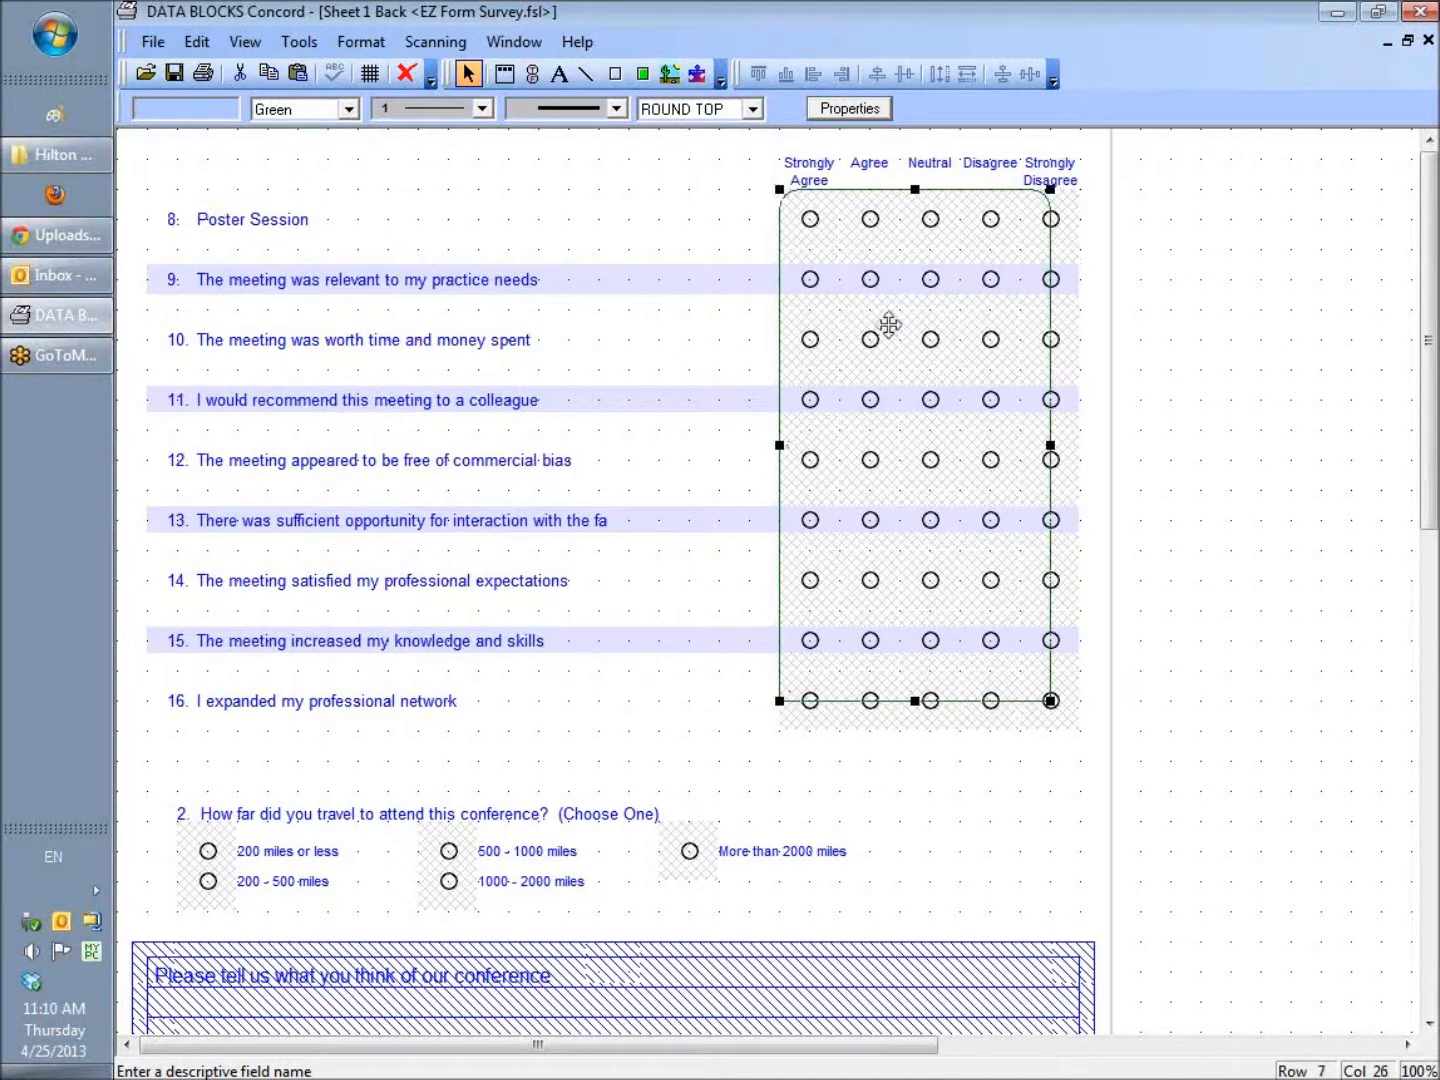
left_click_drag(1049, 701, 1095, 738)
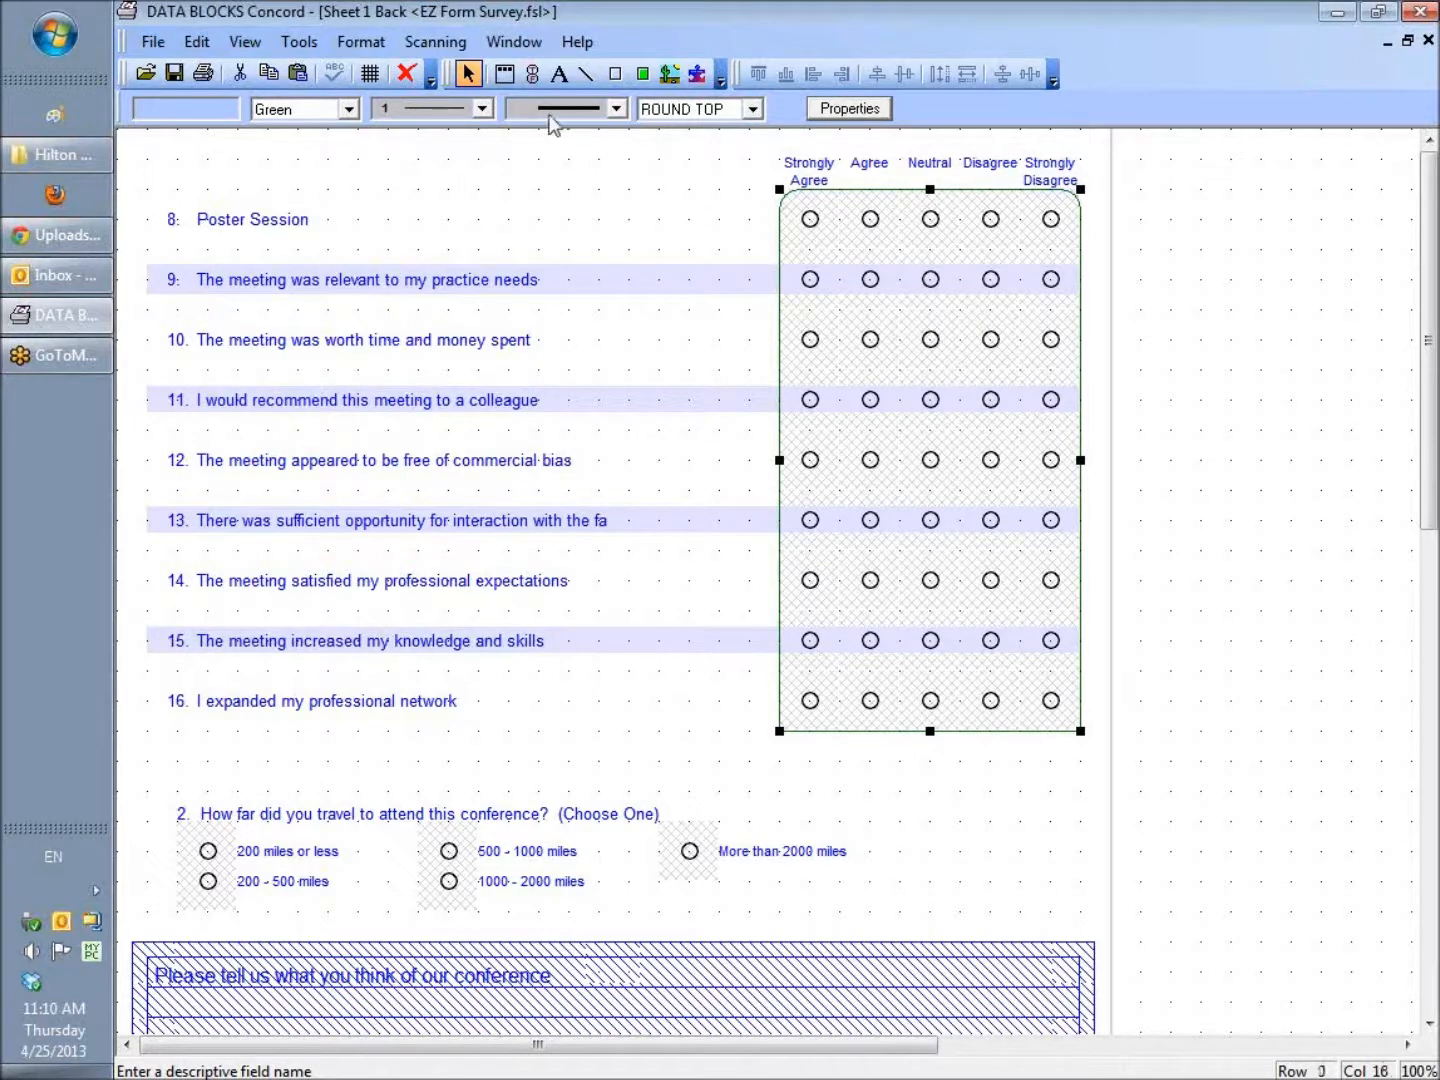
left_click(467, 113)
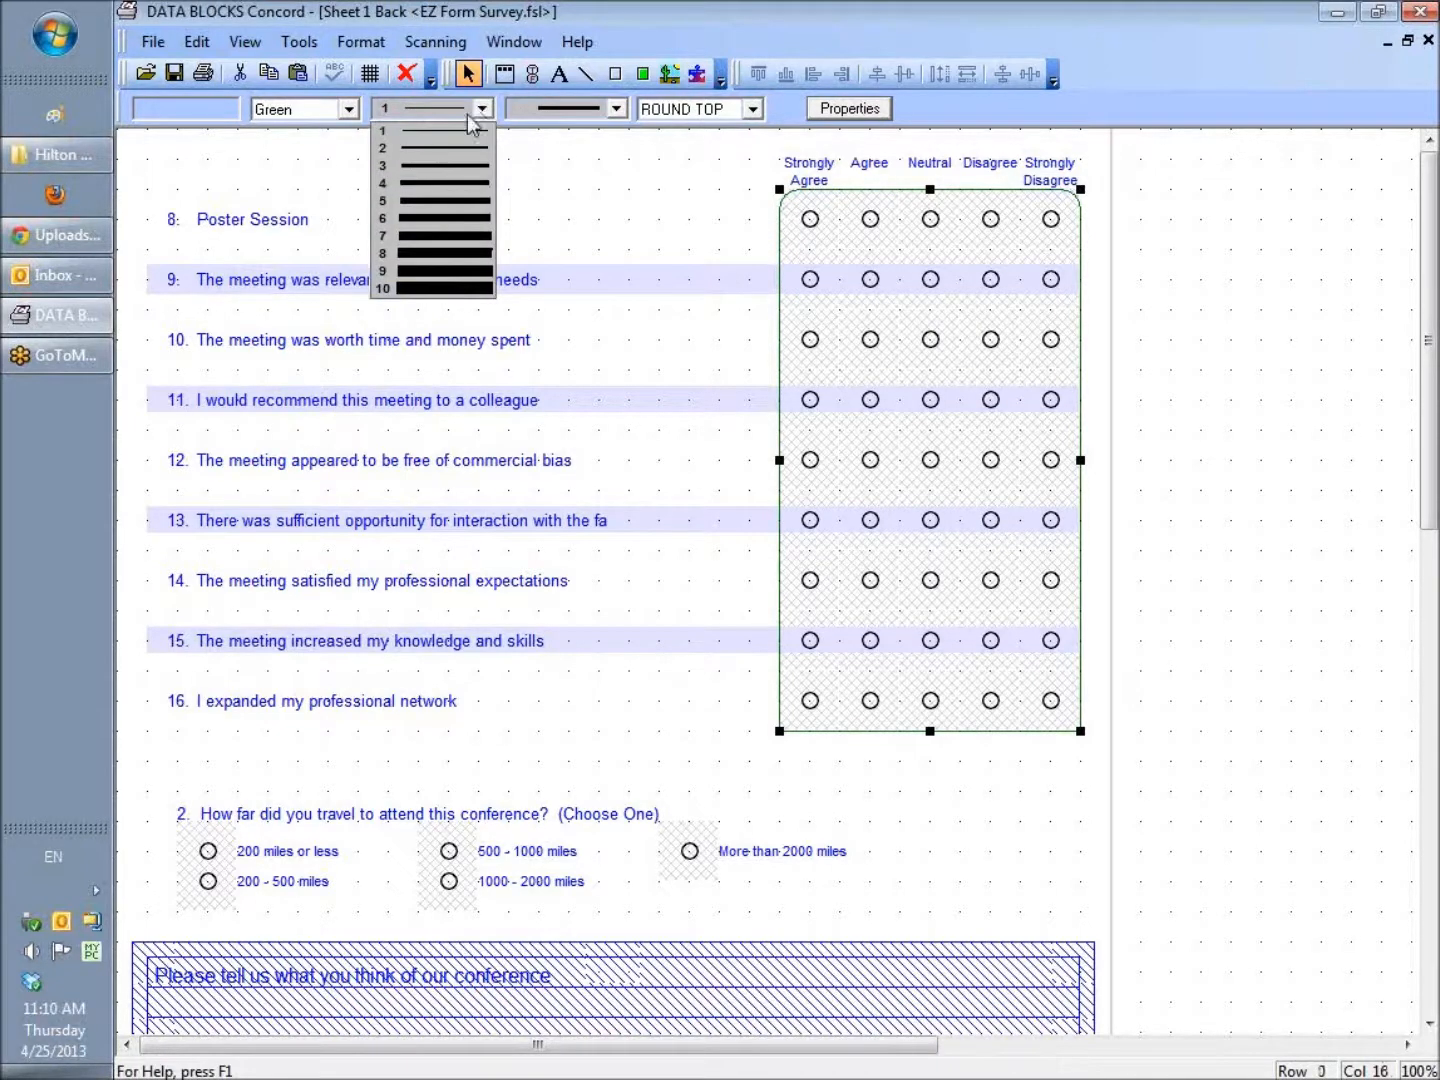
left_click(434, 184)
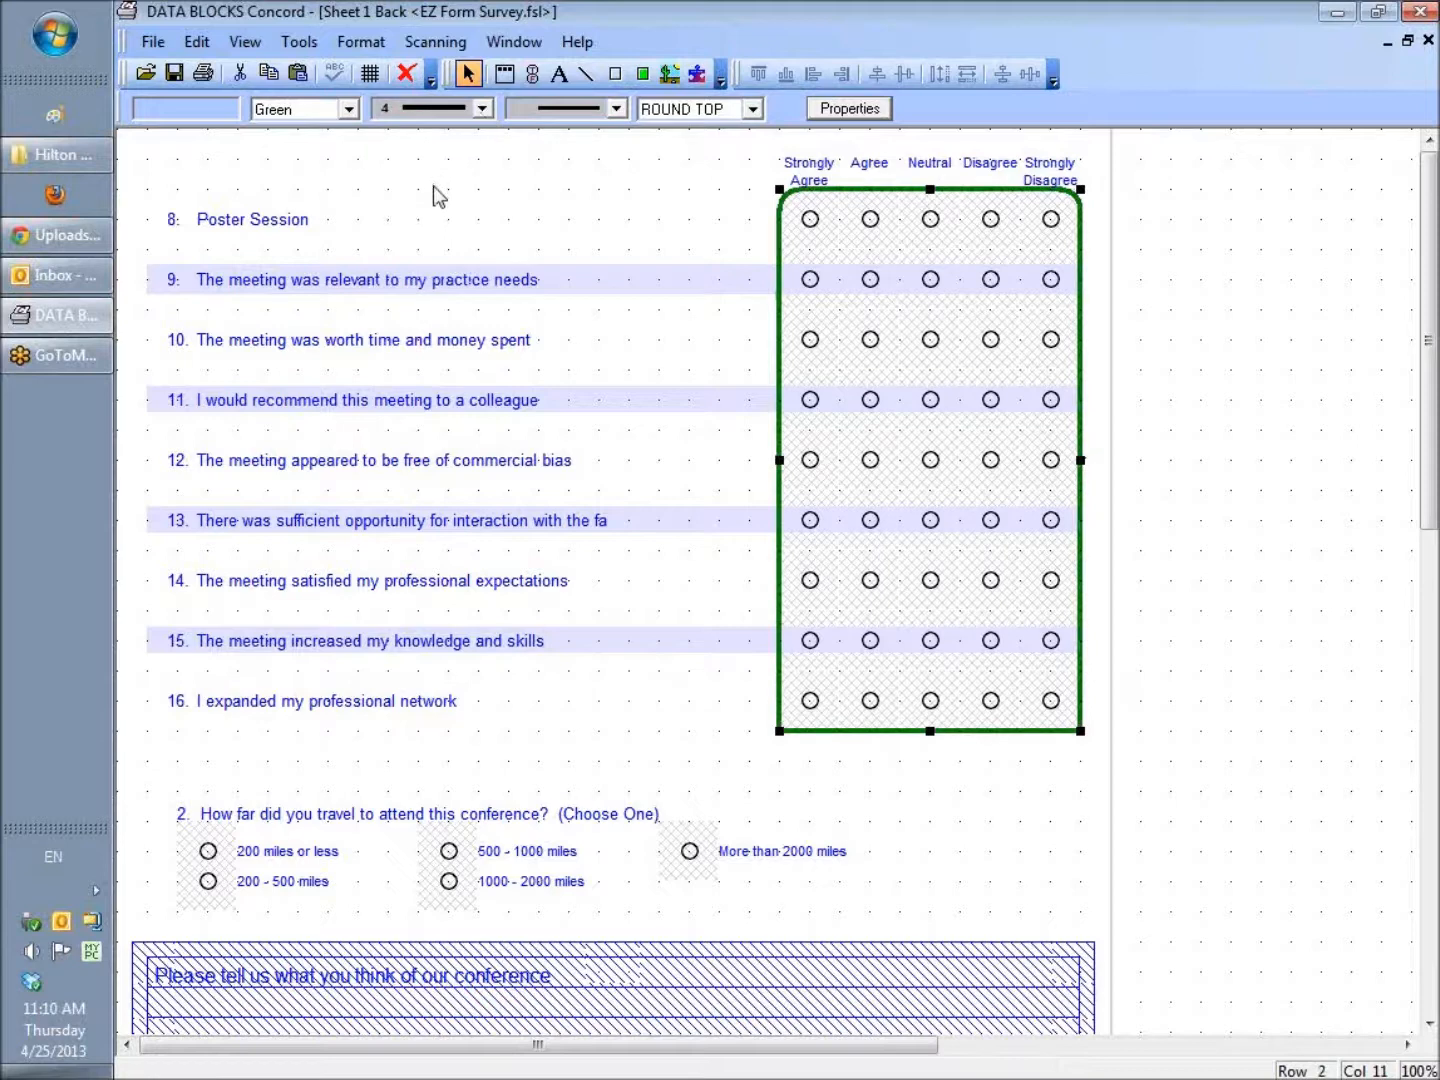
Set the color of the round-top box around the question 8 to 16 bubbles to 10% Blue.
left_click(355, 113)
left_click_drag(352, 197, 356, 151)
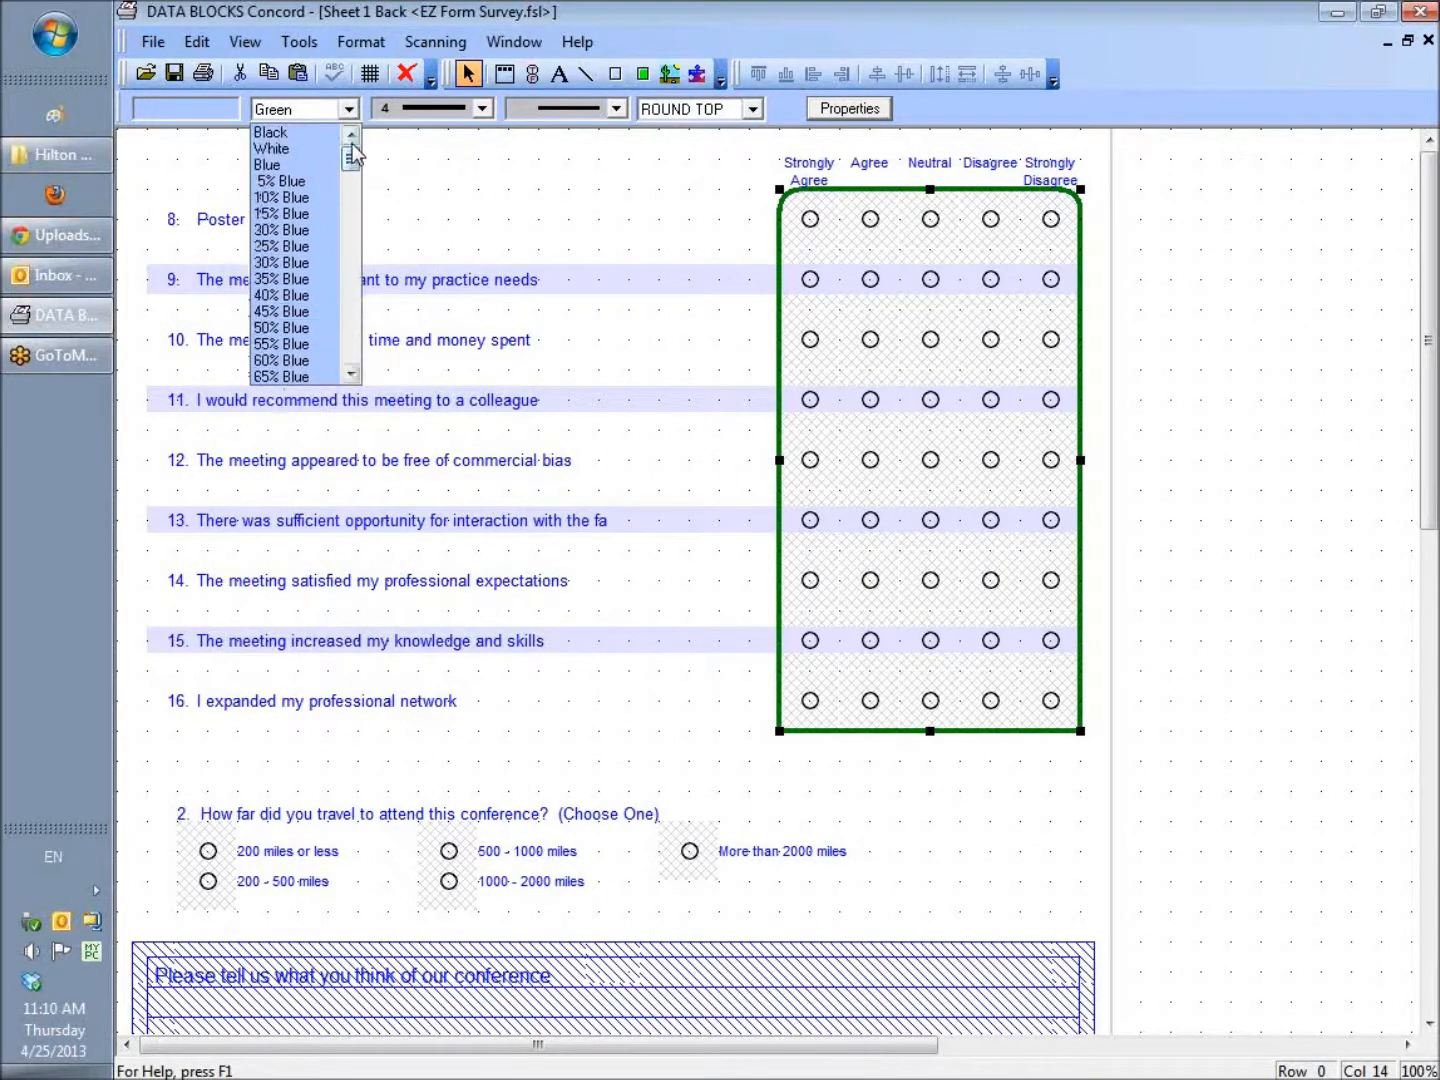
left_click(299, 196)
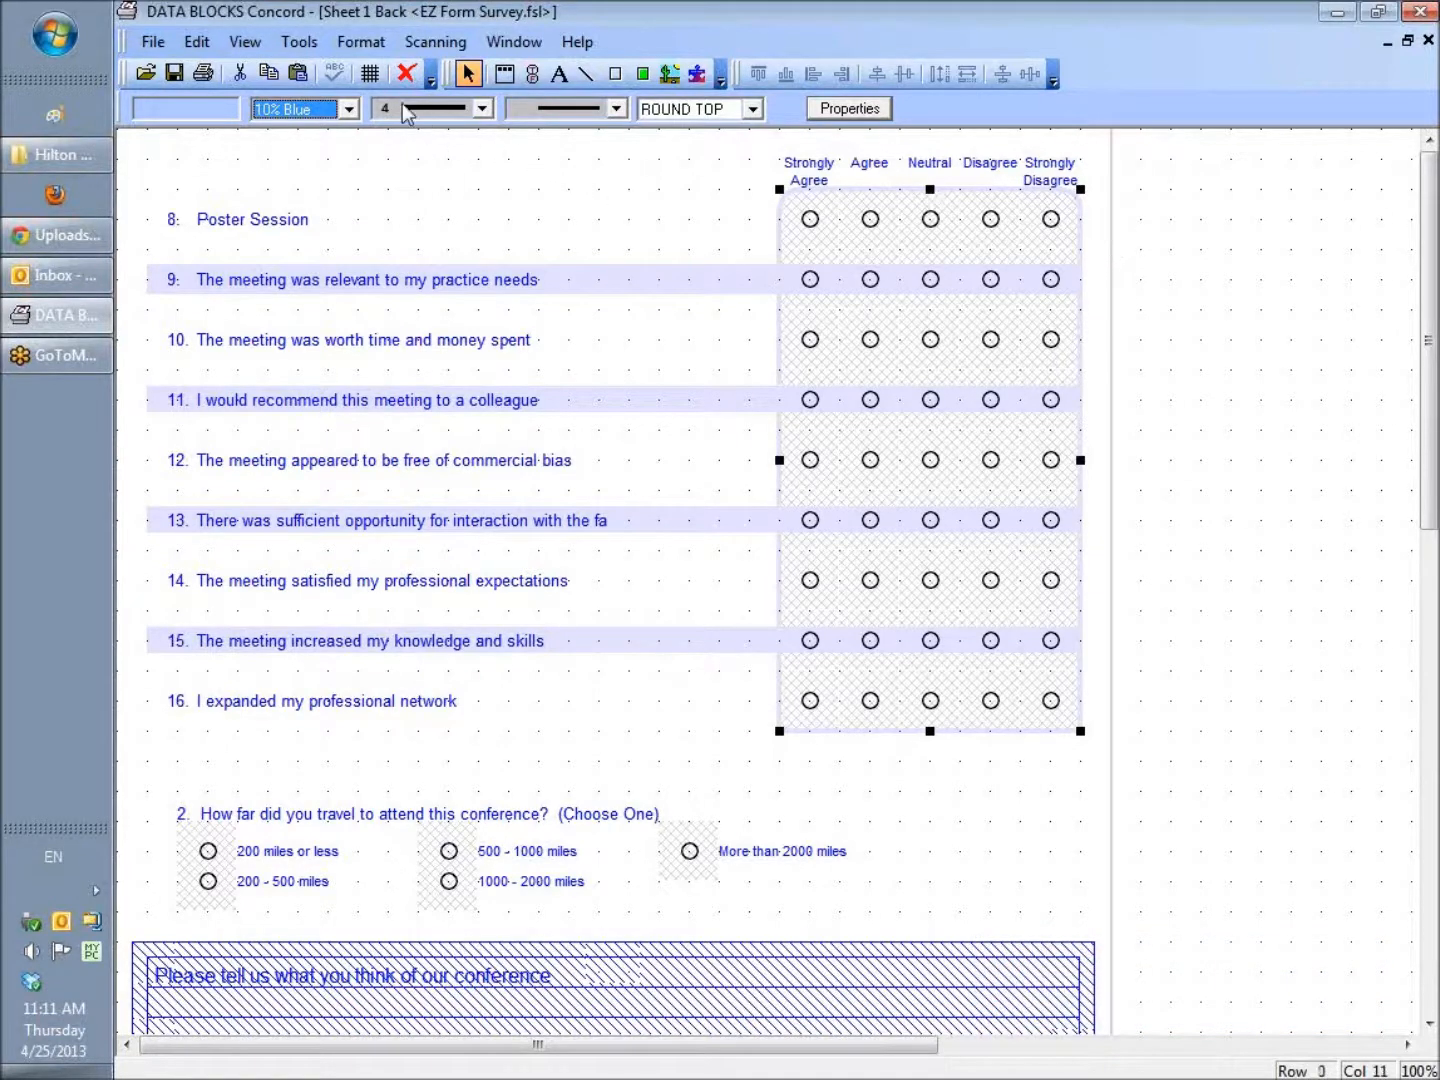
left_click(491, 137)
Select the whole question 8 to 16 block with its headings and link the fields, accepting the MULTIPLE link properties.
left_click_drag(1126, 160, 167, 761)
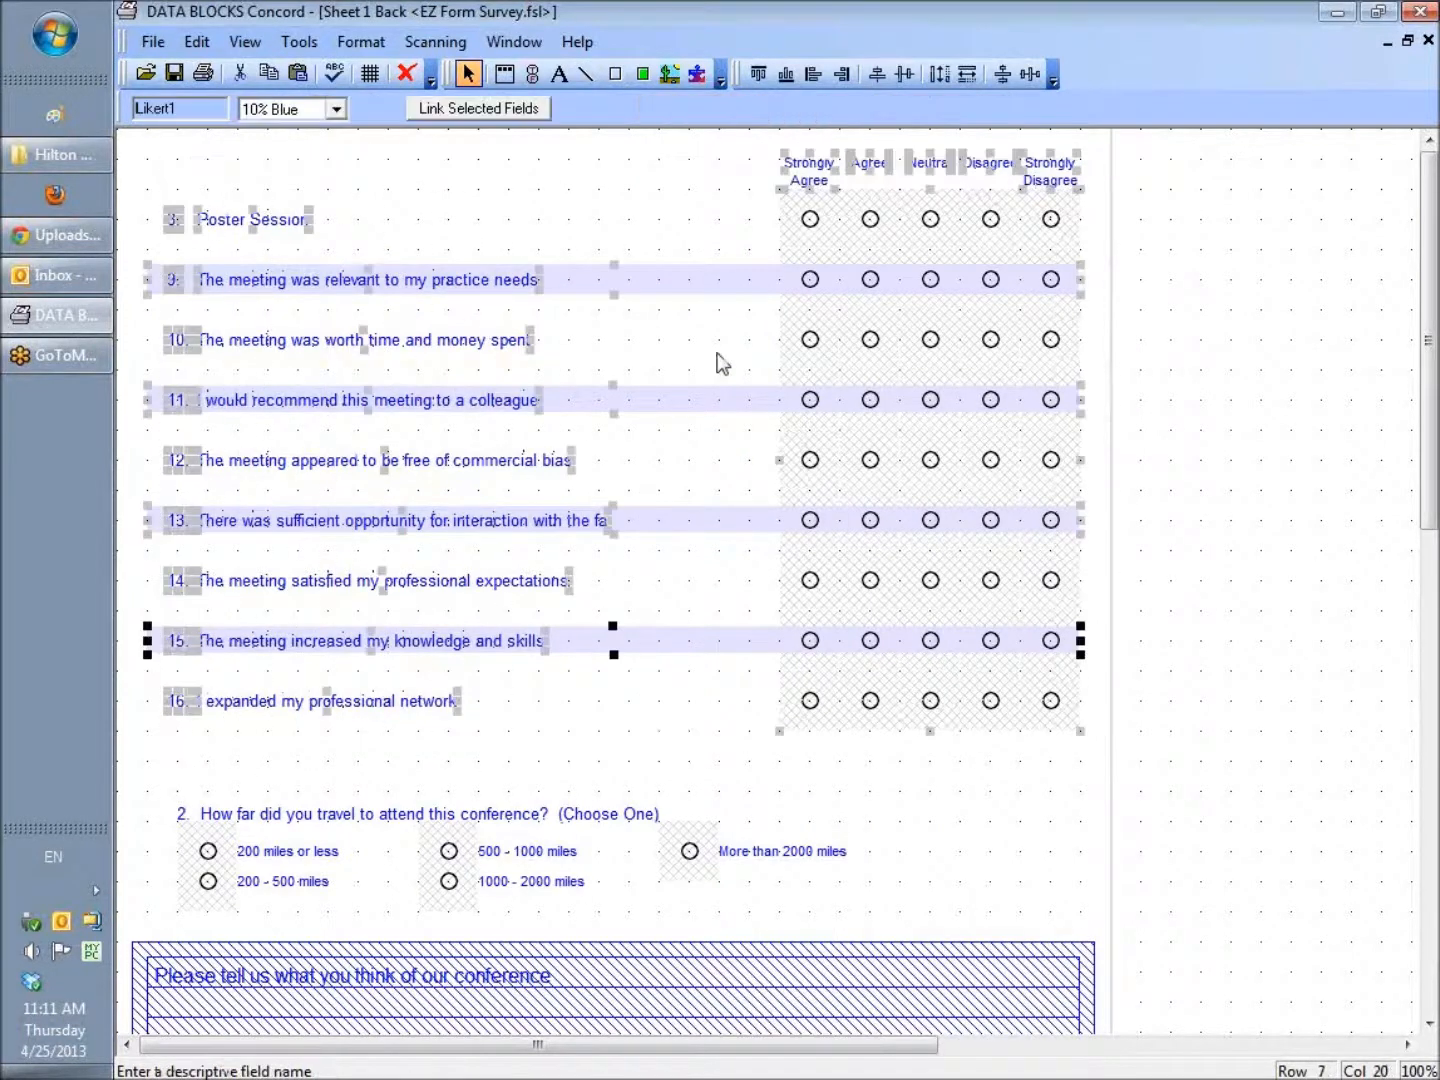
left_click(496, 111)
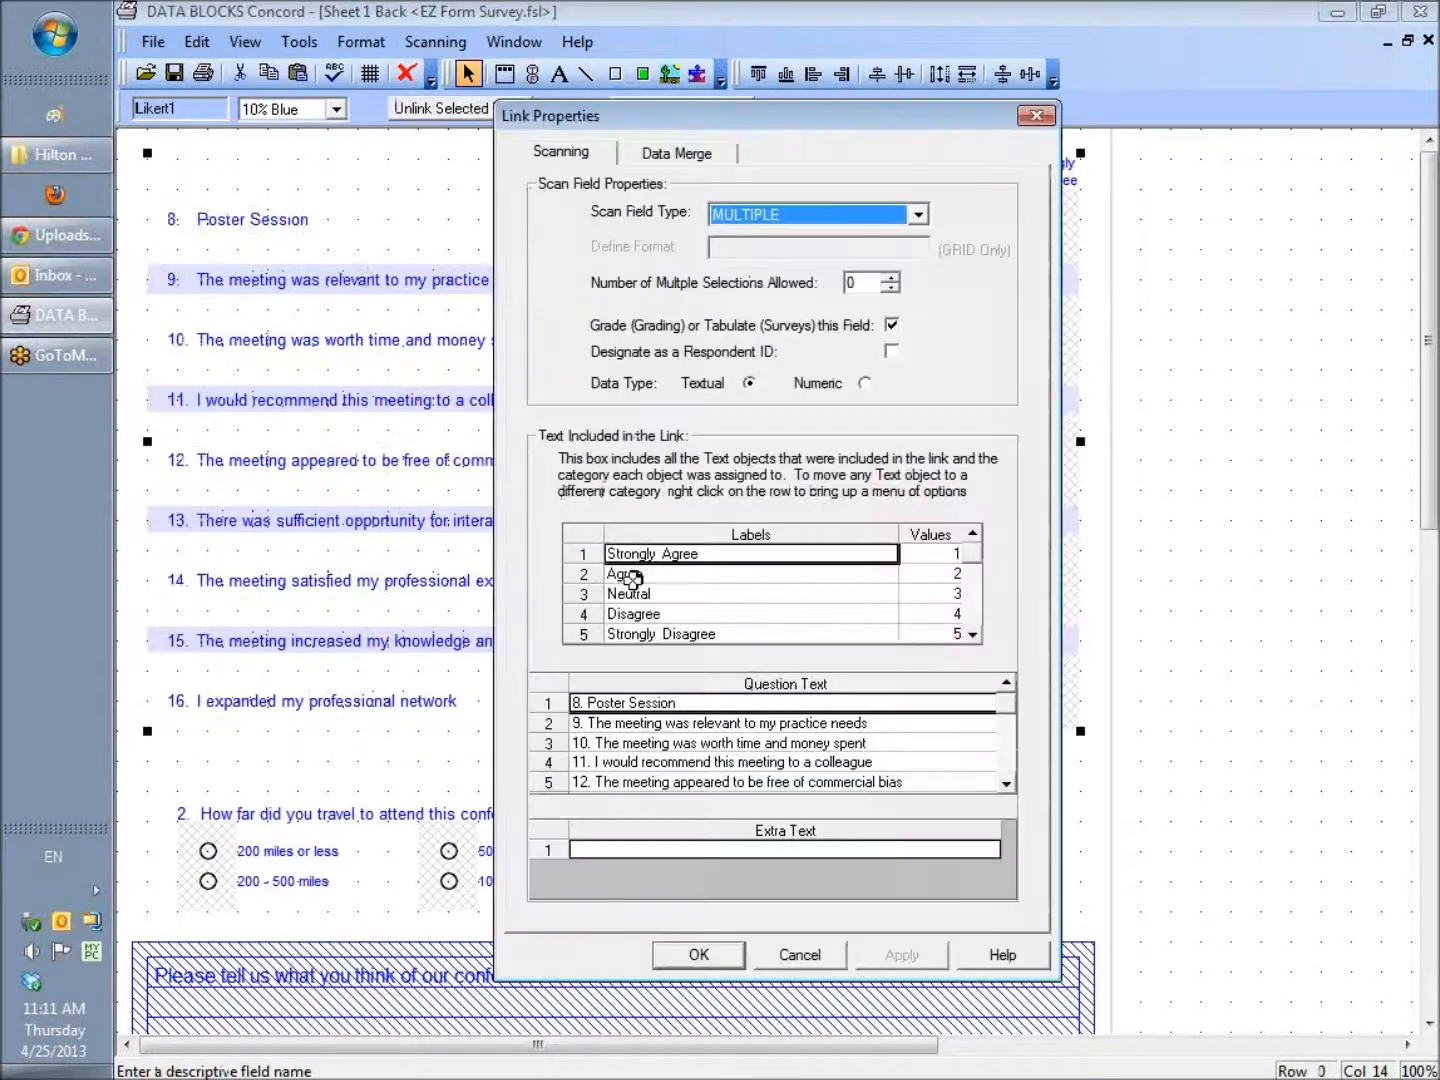
left_click(727, 968)
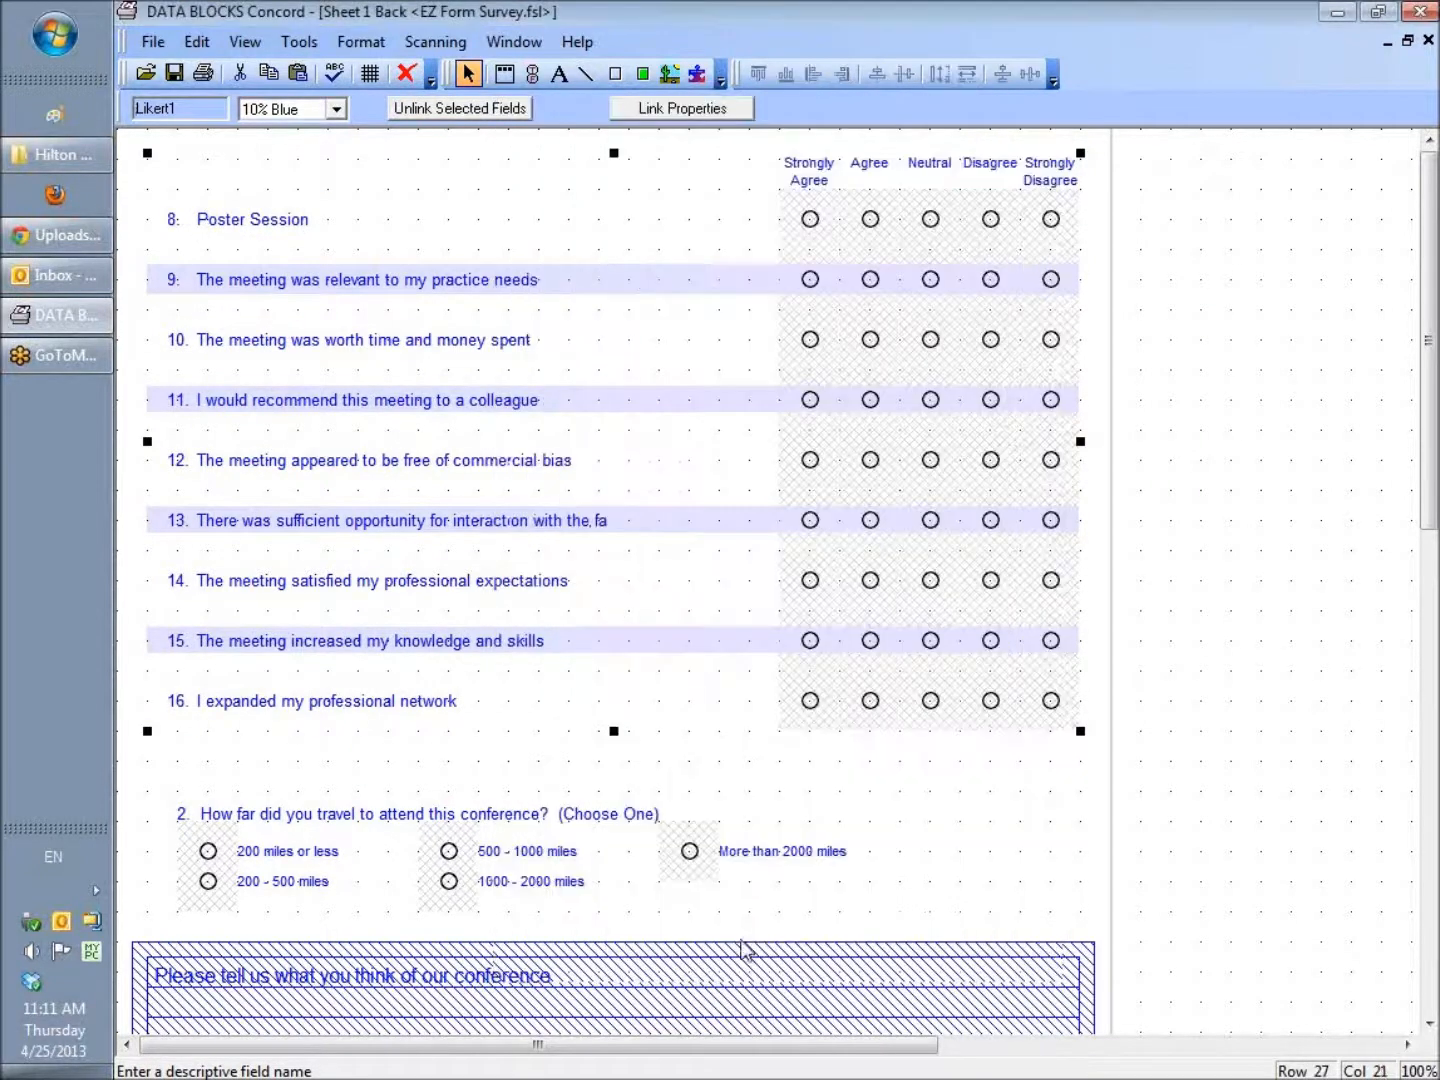
Move the Comments image region below the closing text and back over the comments box, and select it together with the box.
scroll(1268, 589, "down", 5)
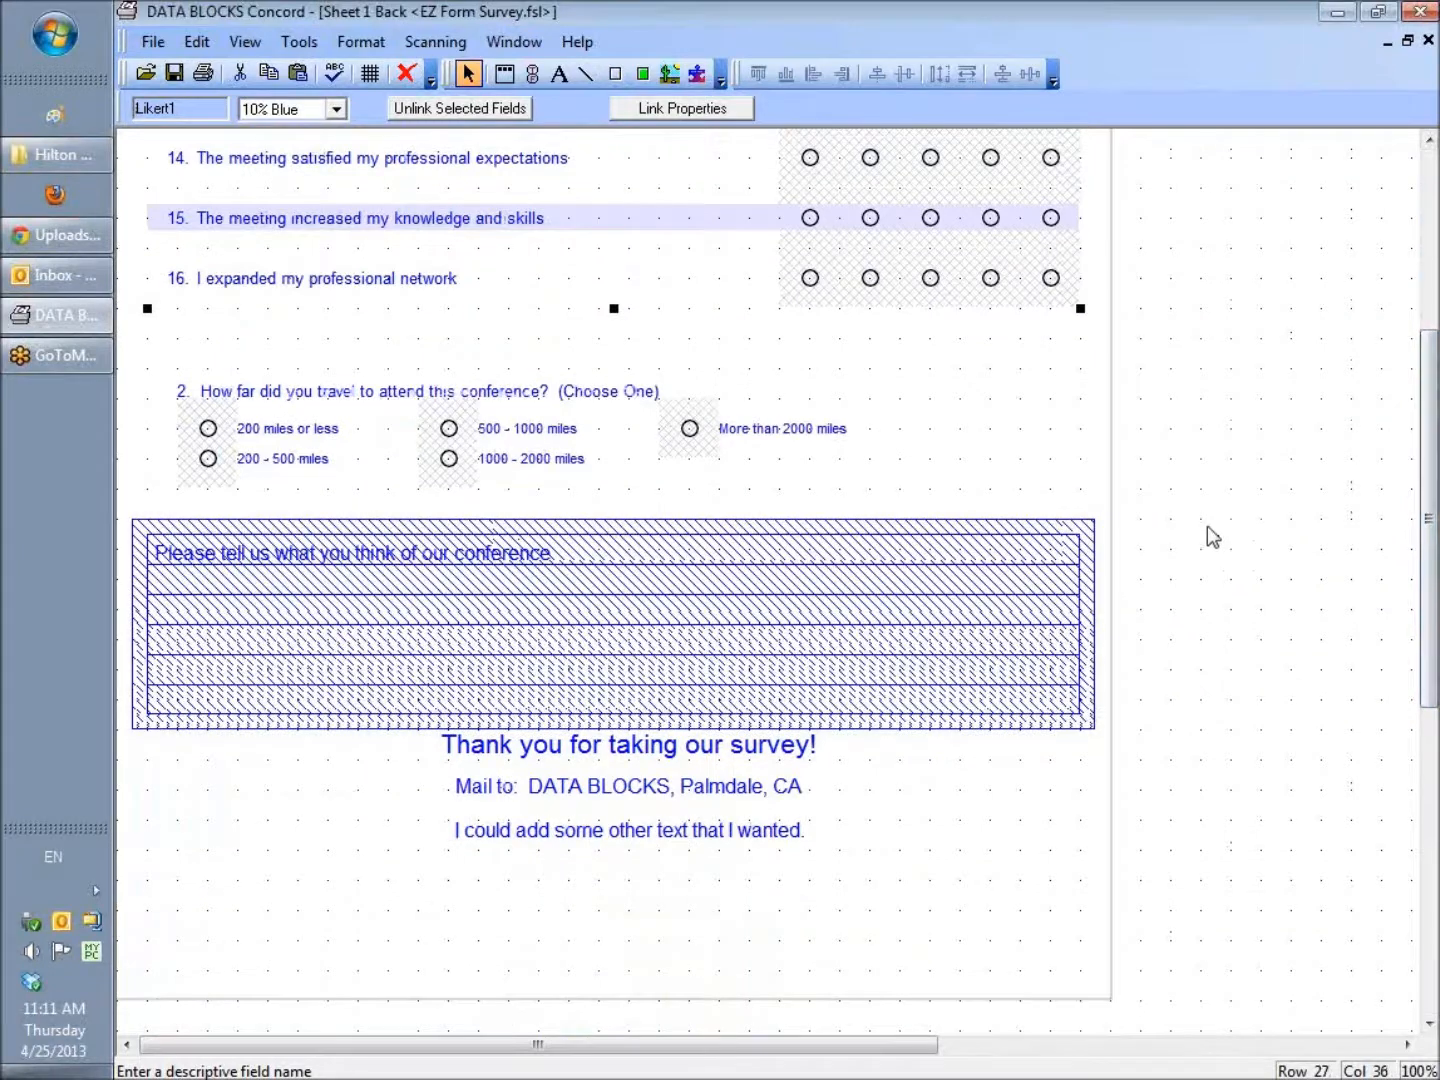
left_click(1091, 526)
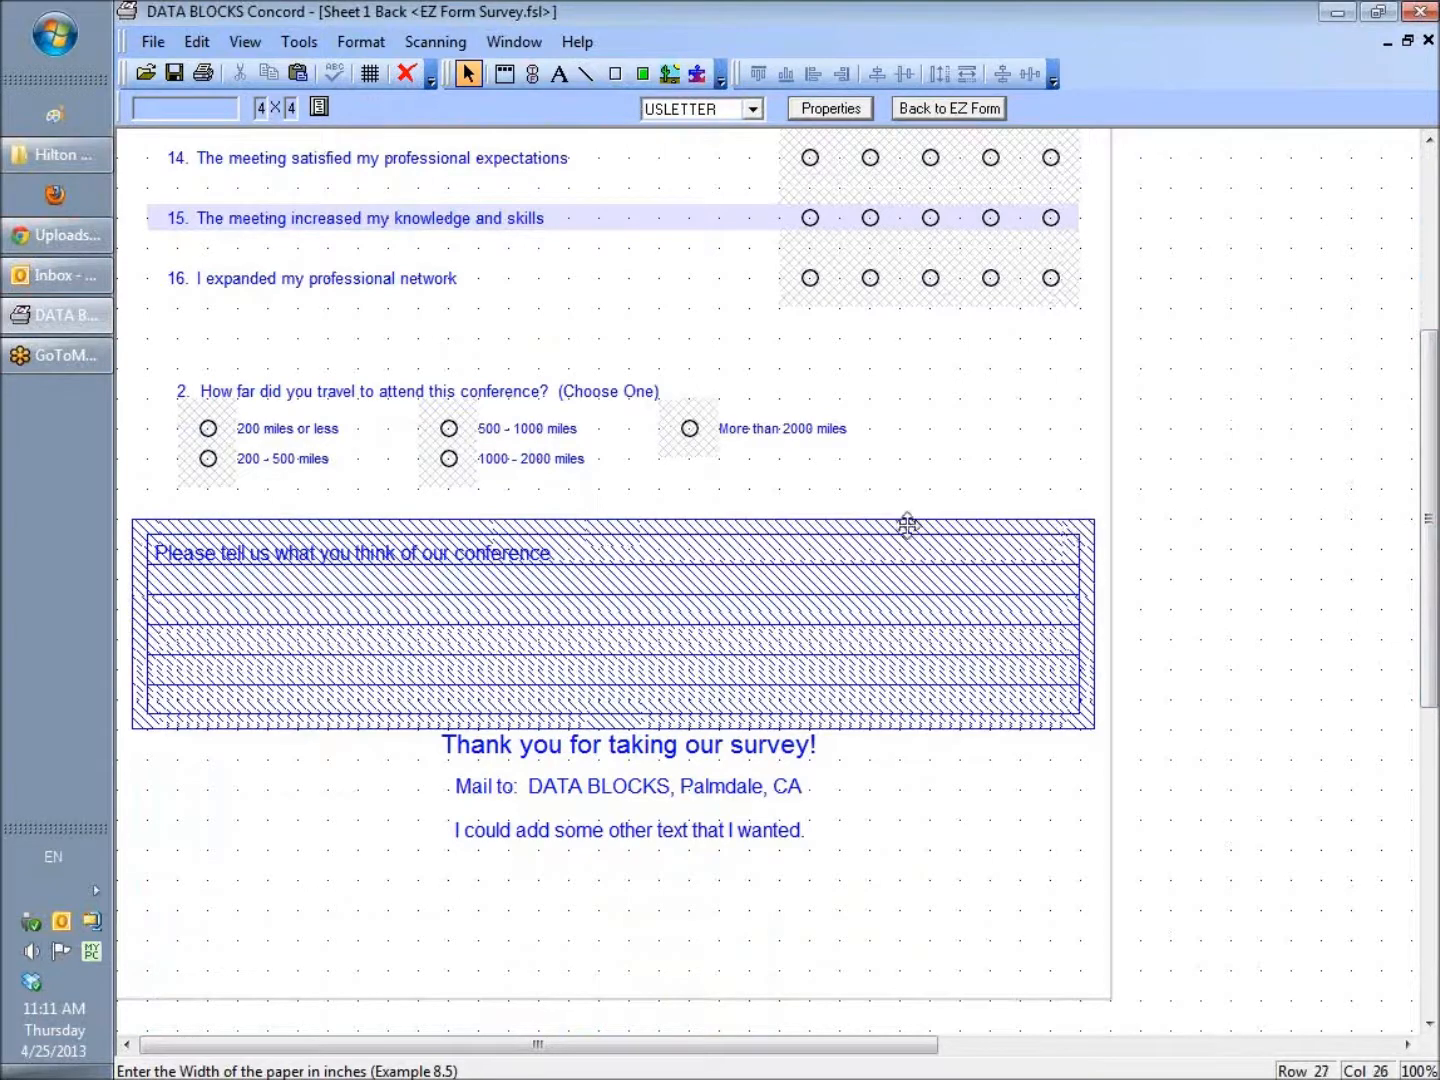
right_click(1078, 563)
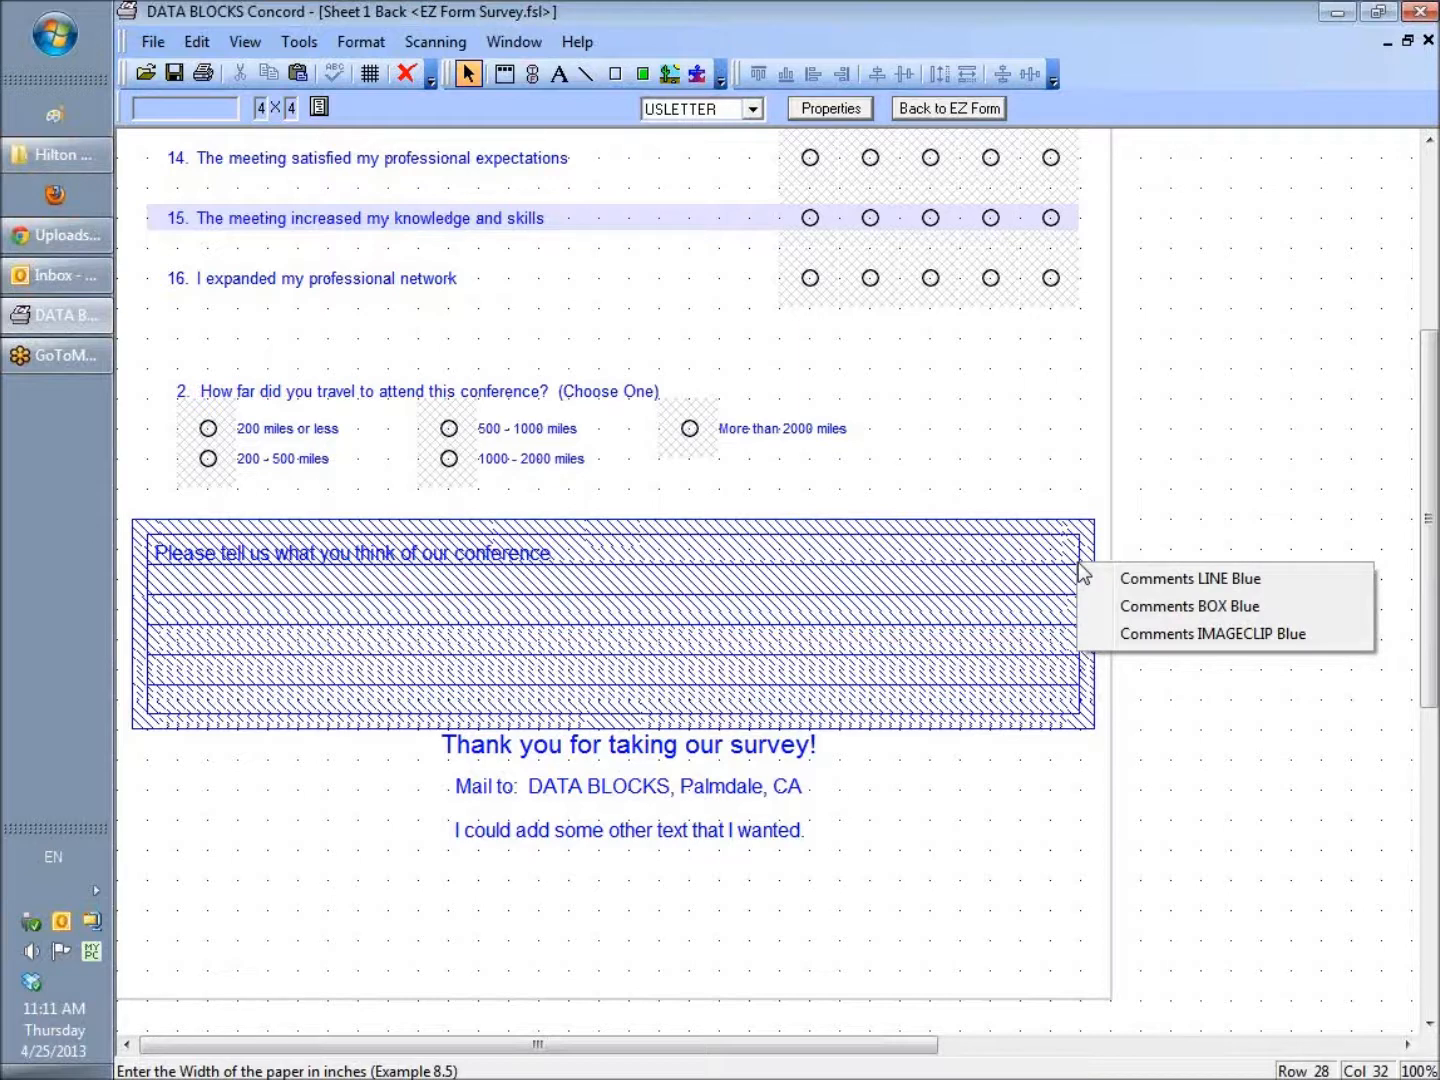
left_click(1176, 634)
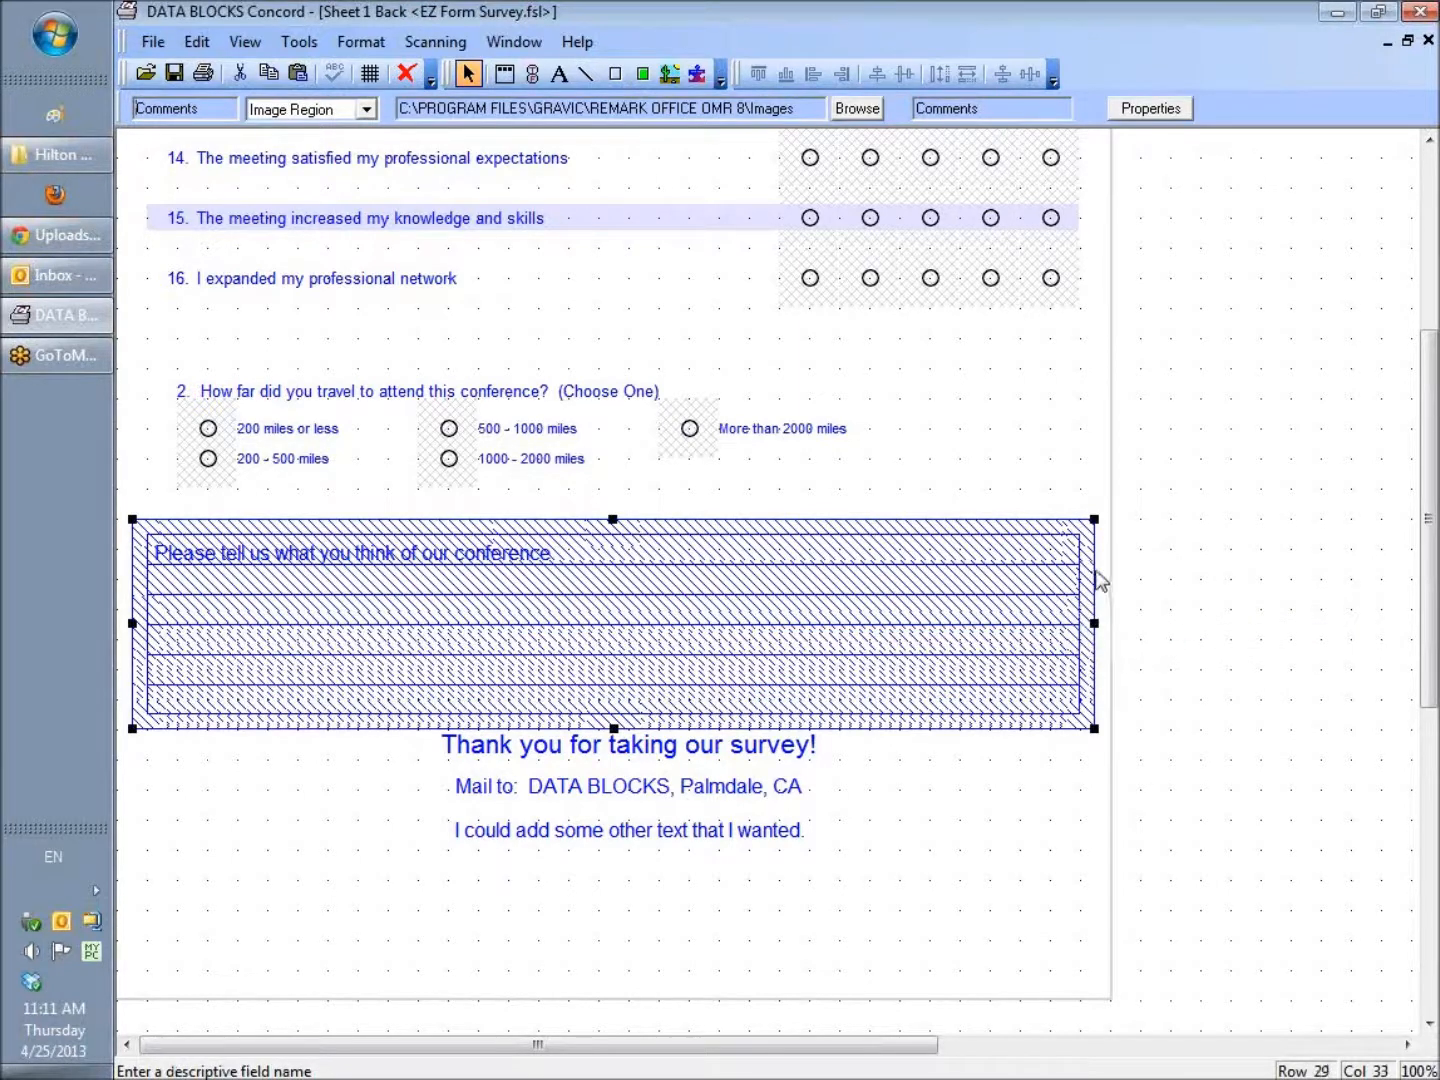
left_click_drag(1091, 572, 1102, 907)
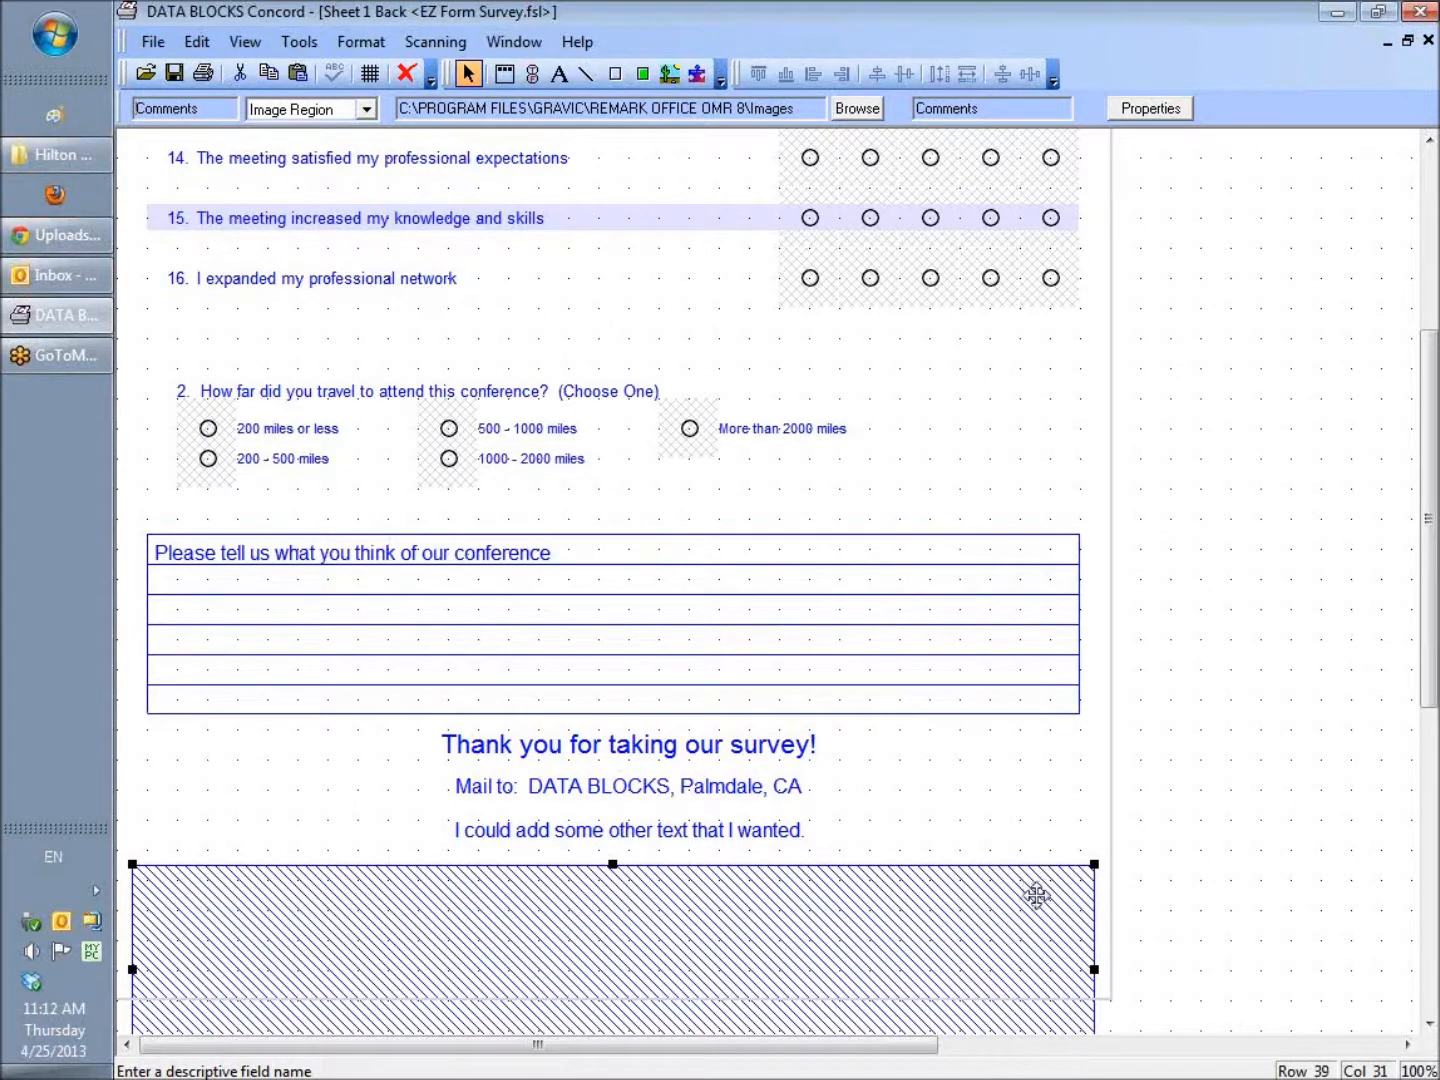
mouse_move(1036, 896)
left_mouse_down()
mouse_move(1037, 552)
mouse_move(1036, 565)
left_mouse_up()
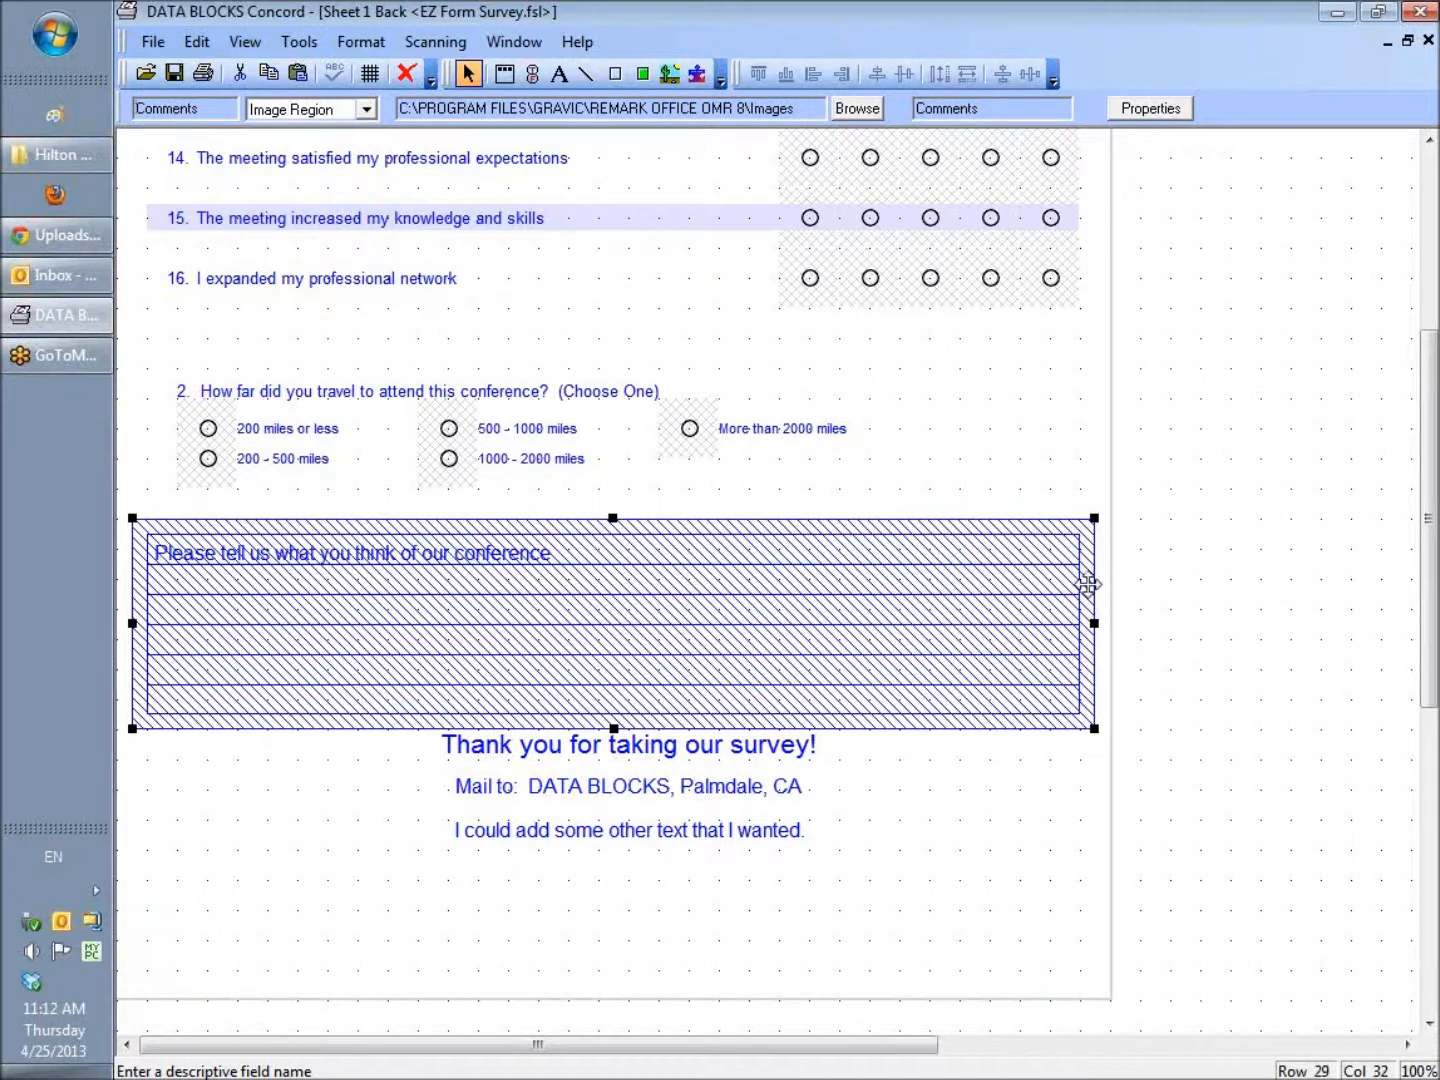
left_click(865, 716)
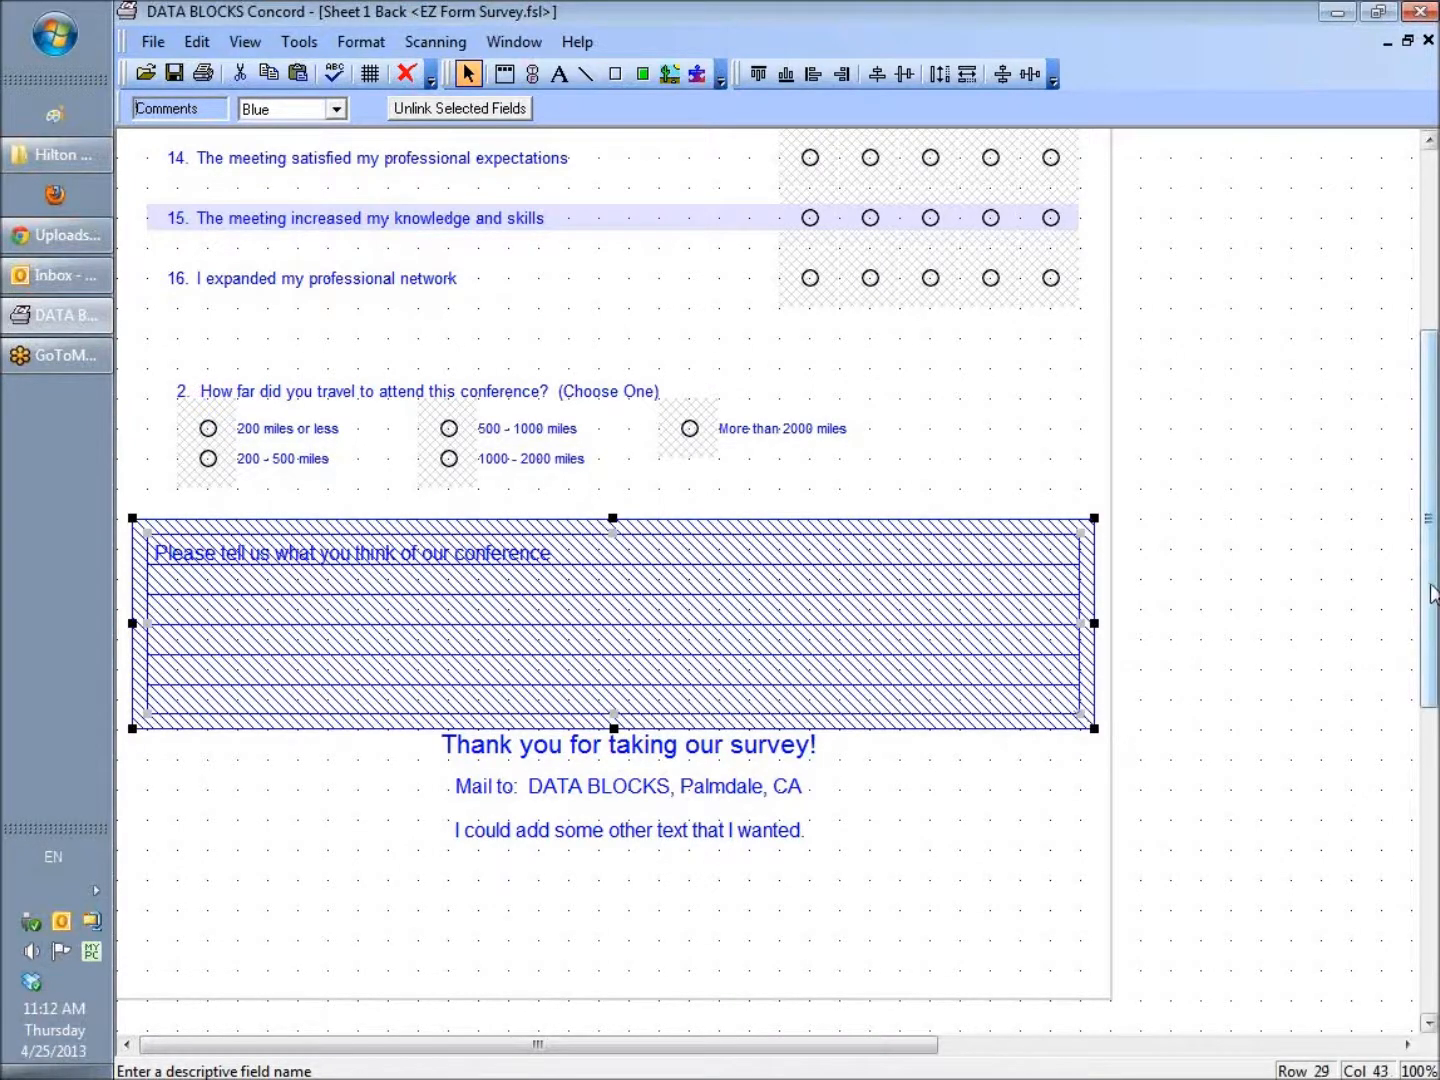
Create a blank form on USLEGAL paper without the EZ Form wizard, and close it to return to the survey.
scroll(1432, 599, "up", 5)
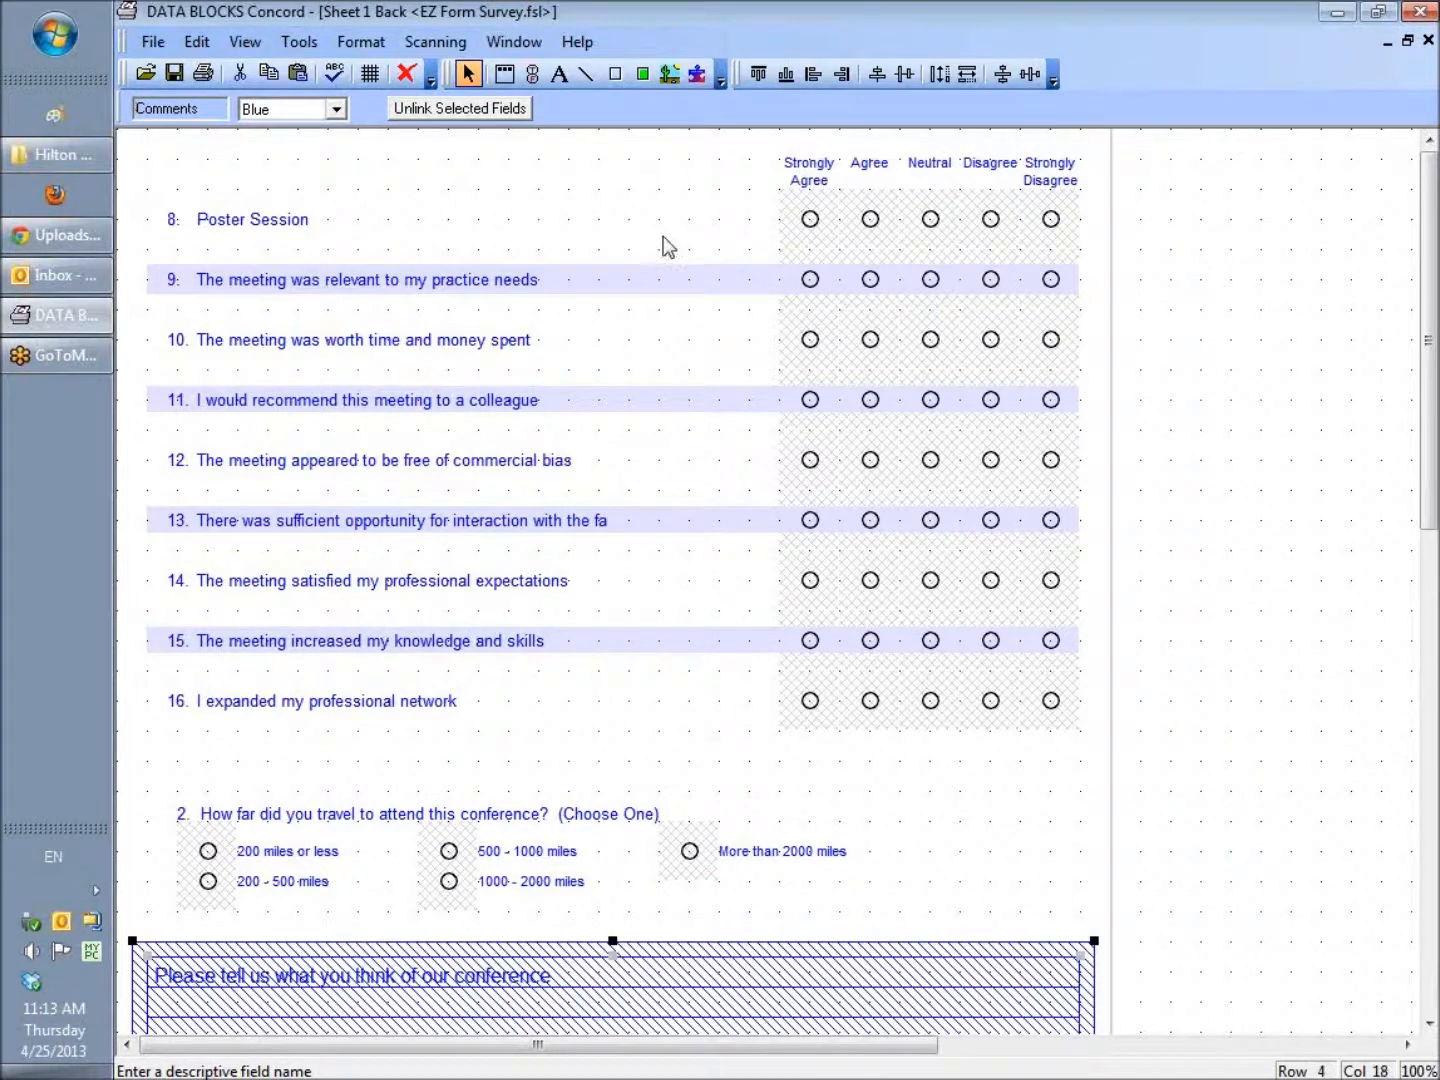
left_click(152, 44)
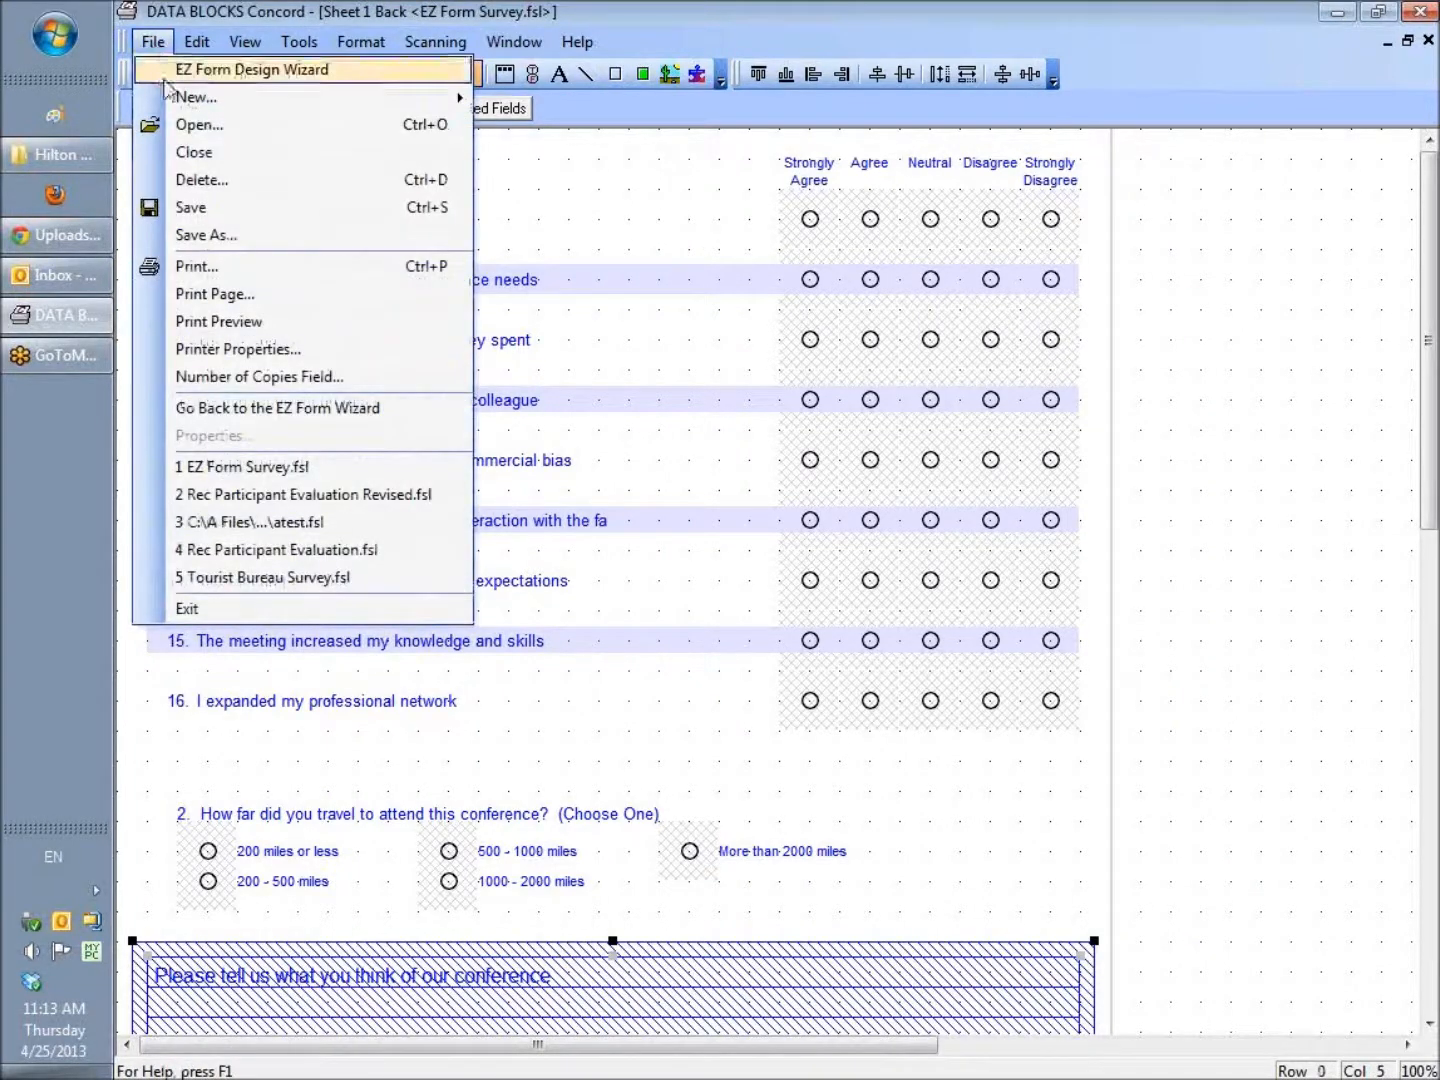
mouse_move(300, 96)
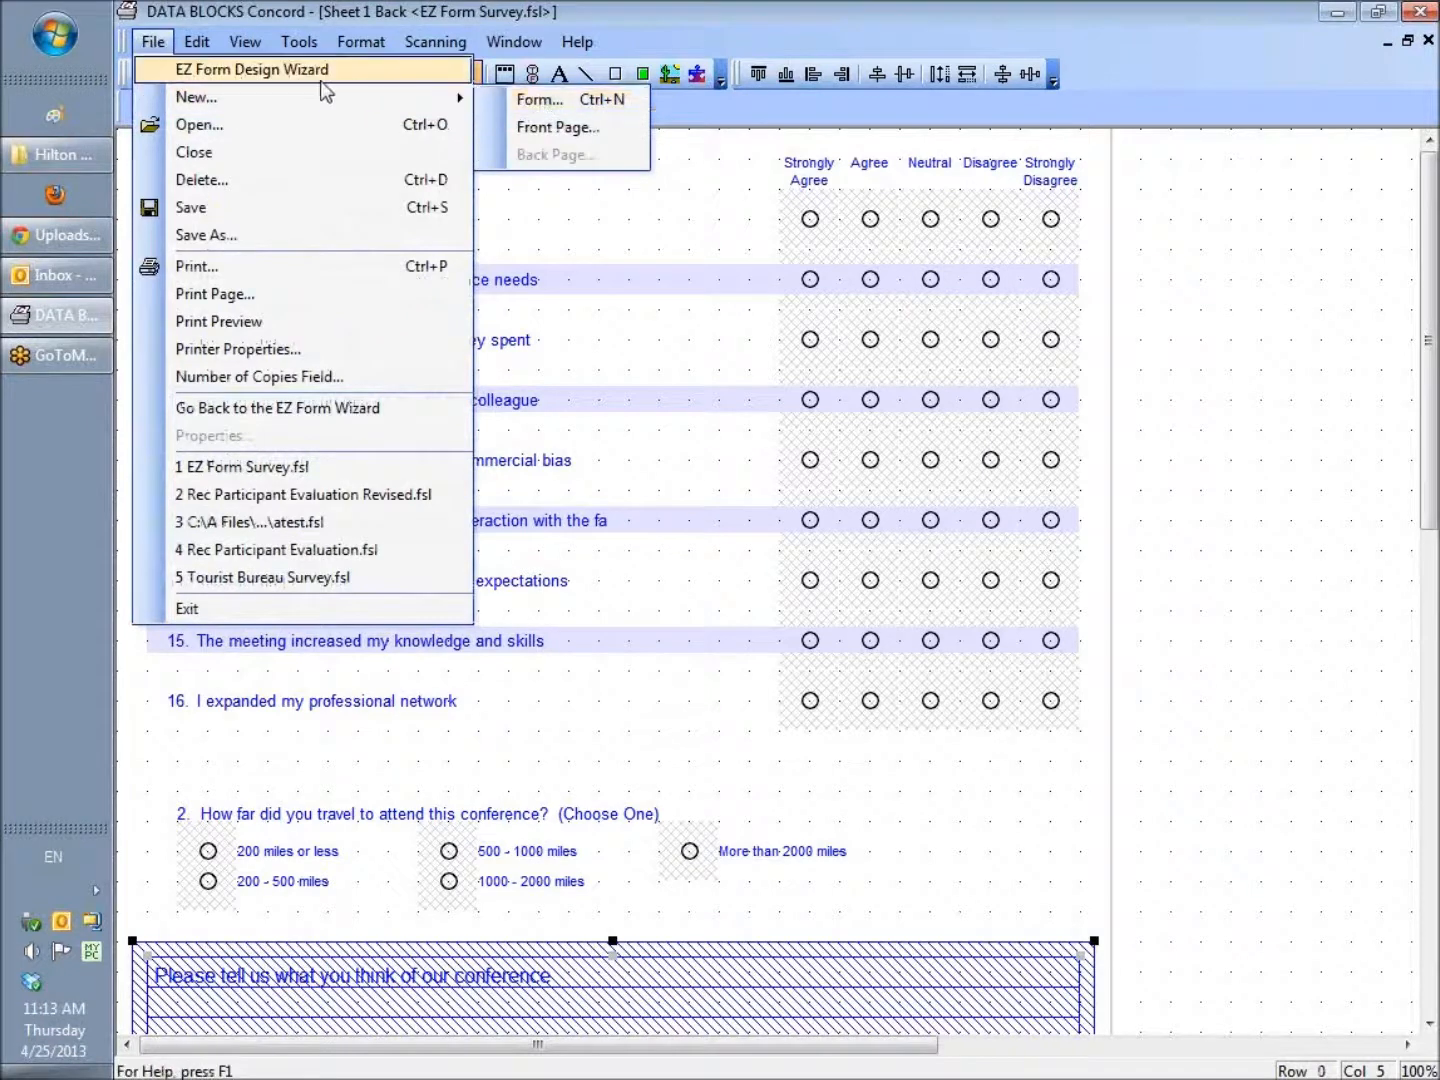
left_click(563, 106)
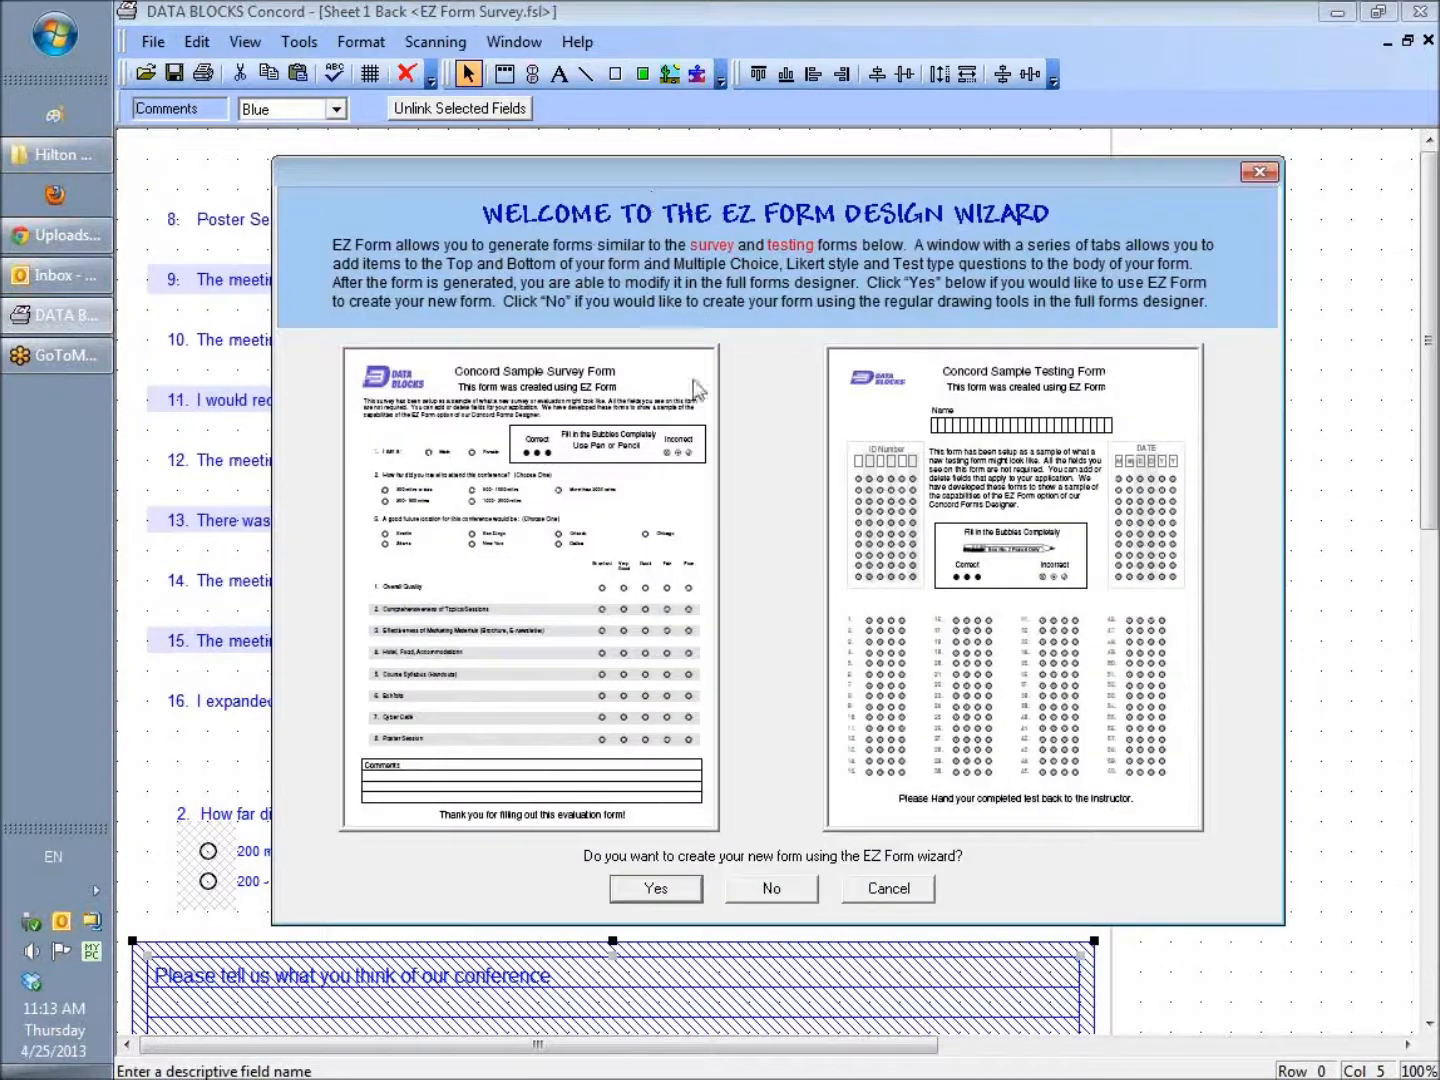
left_click(779, 889)
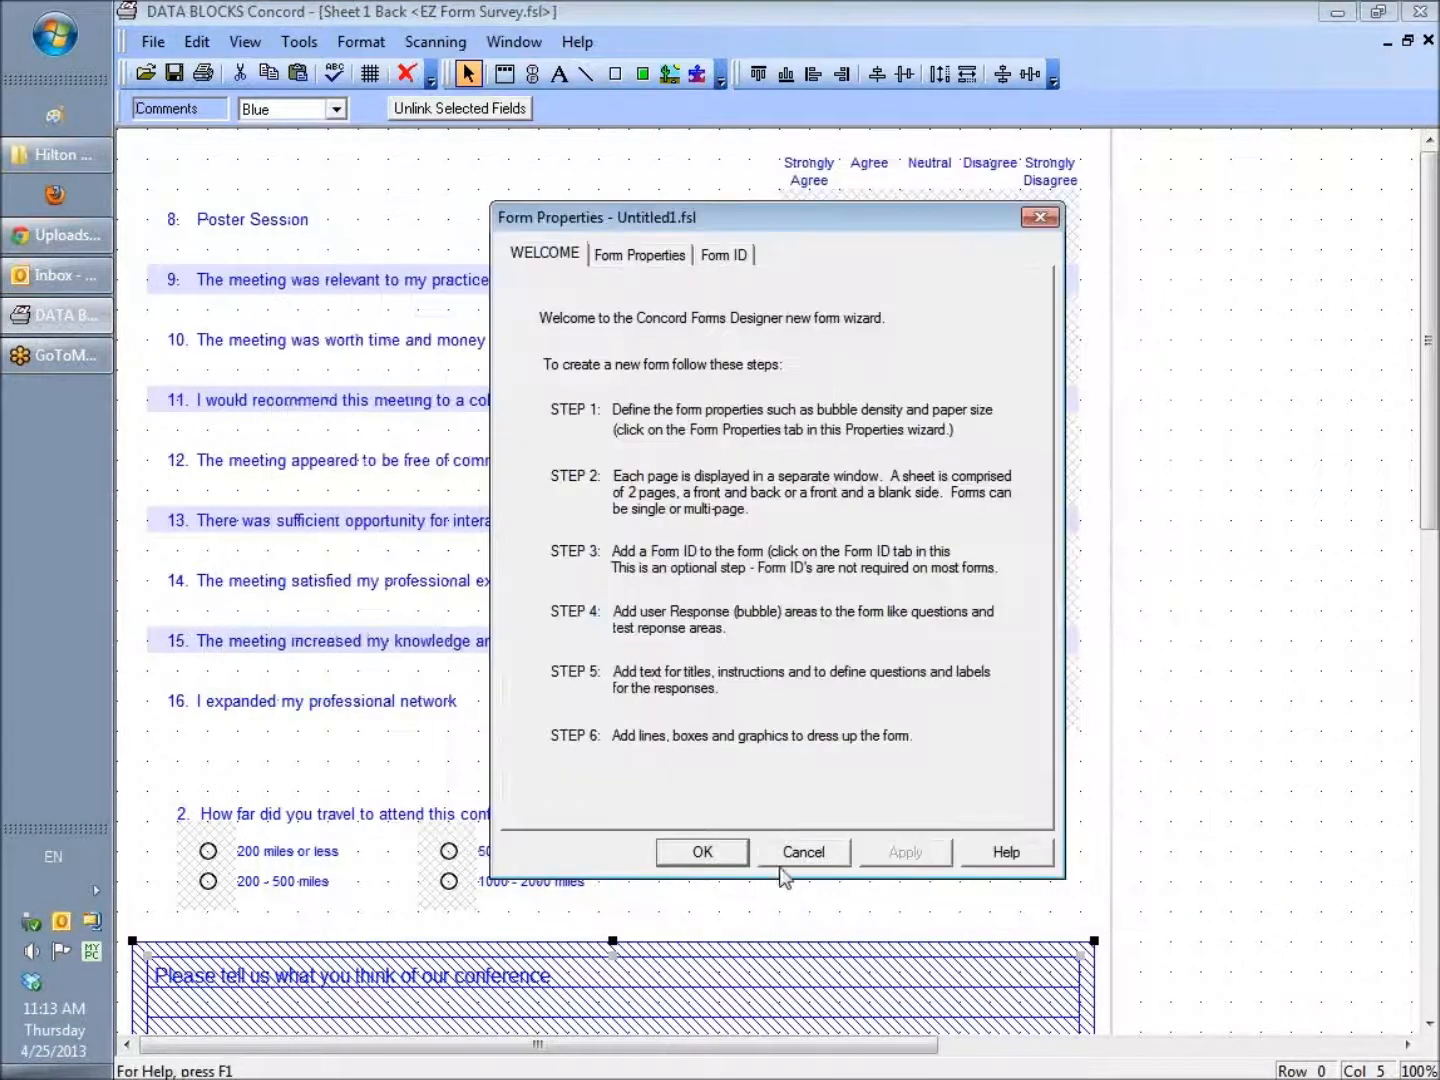
left_click(641, 258)
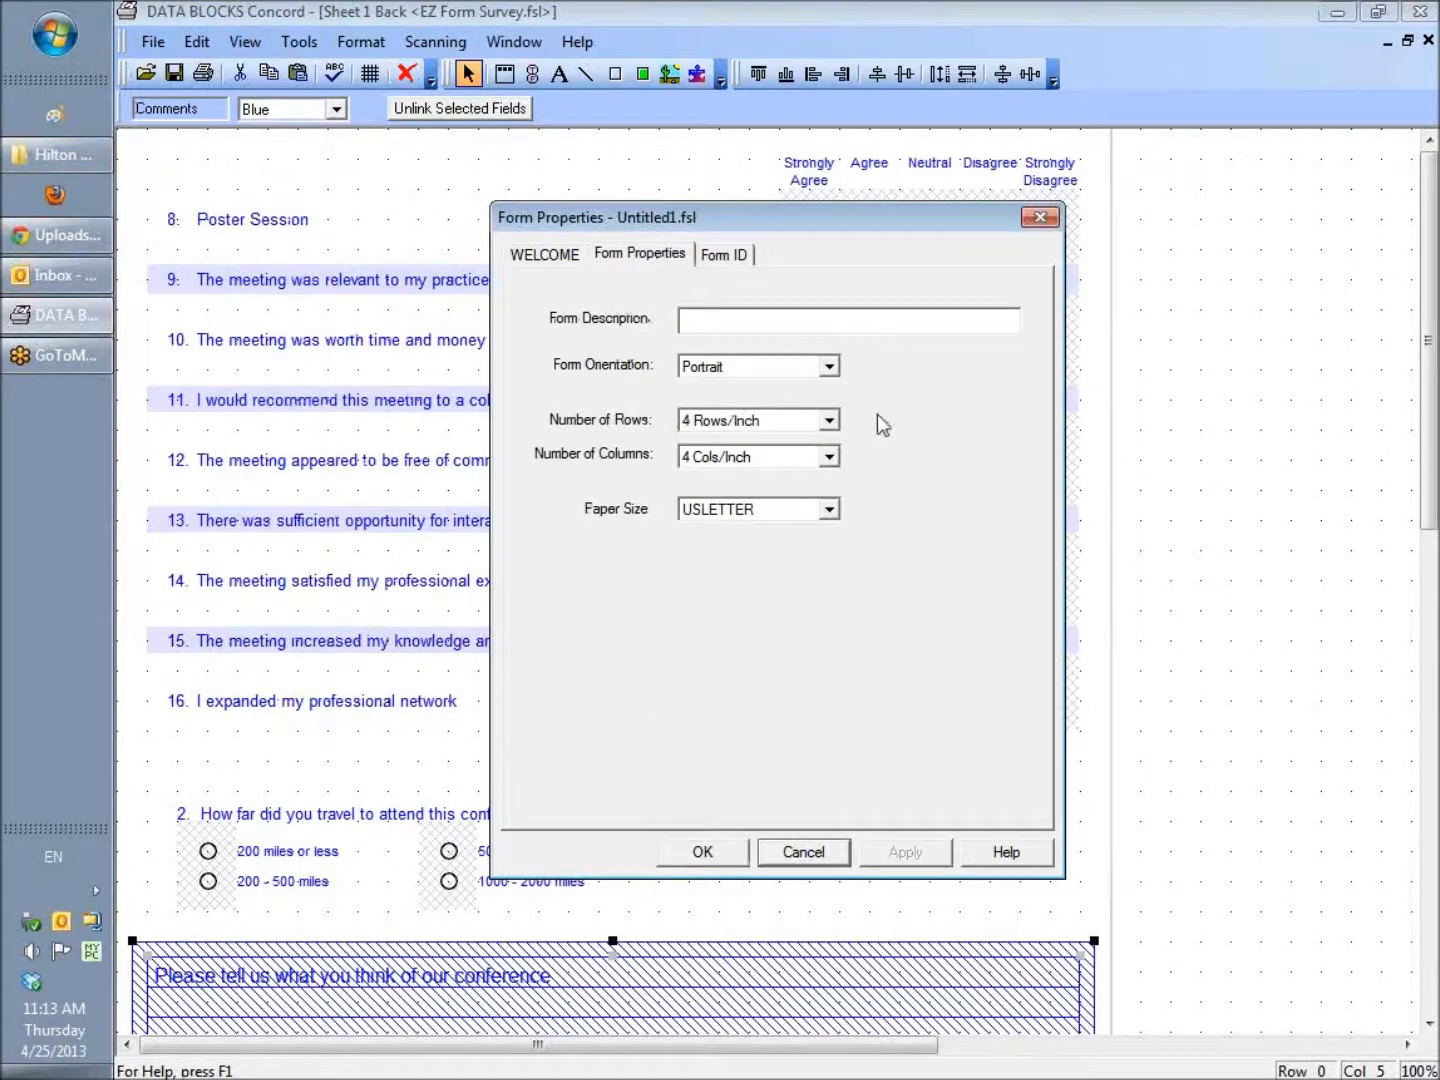
left_click(829, 509)
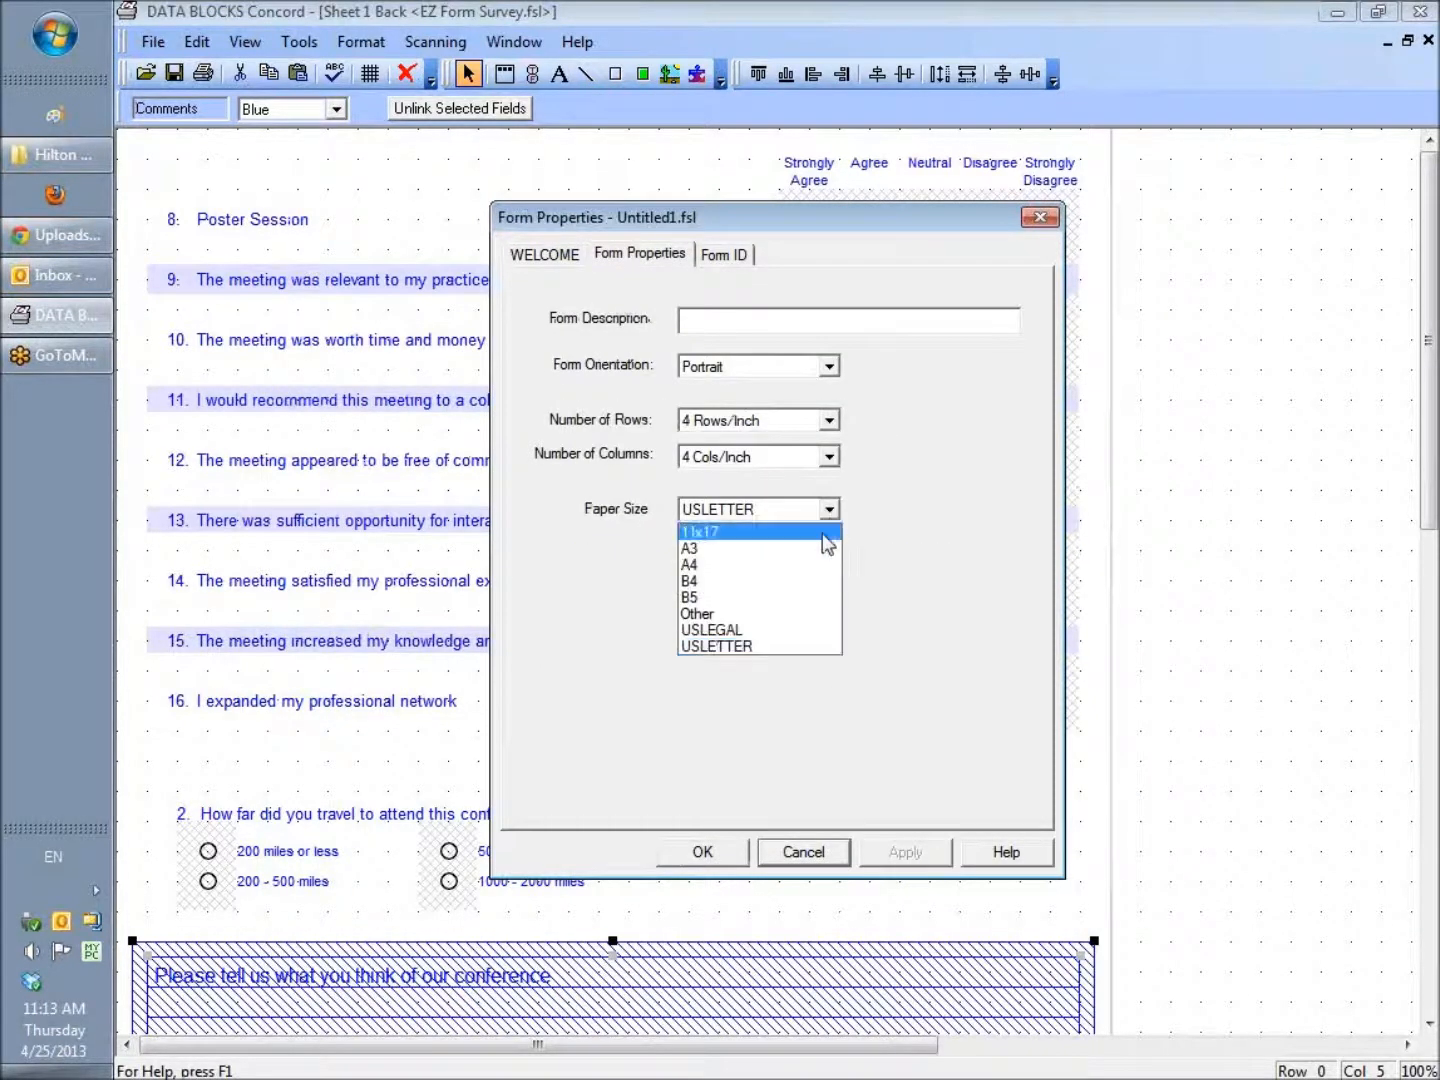
left_click(764, 633)
left_click(713, 853)
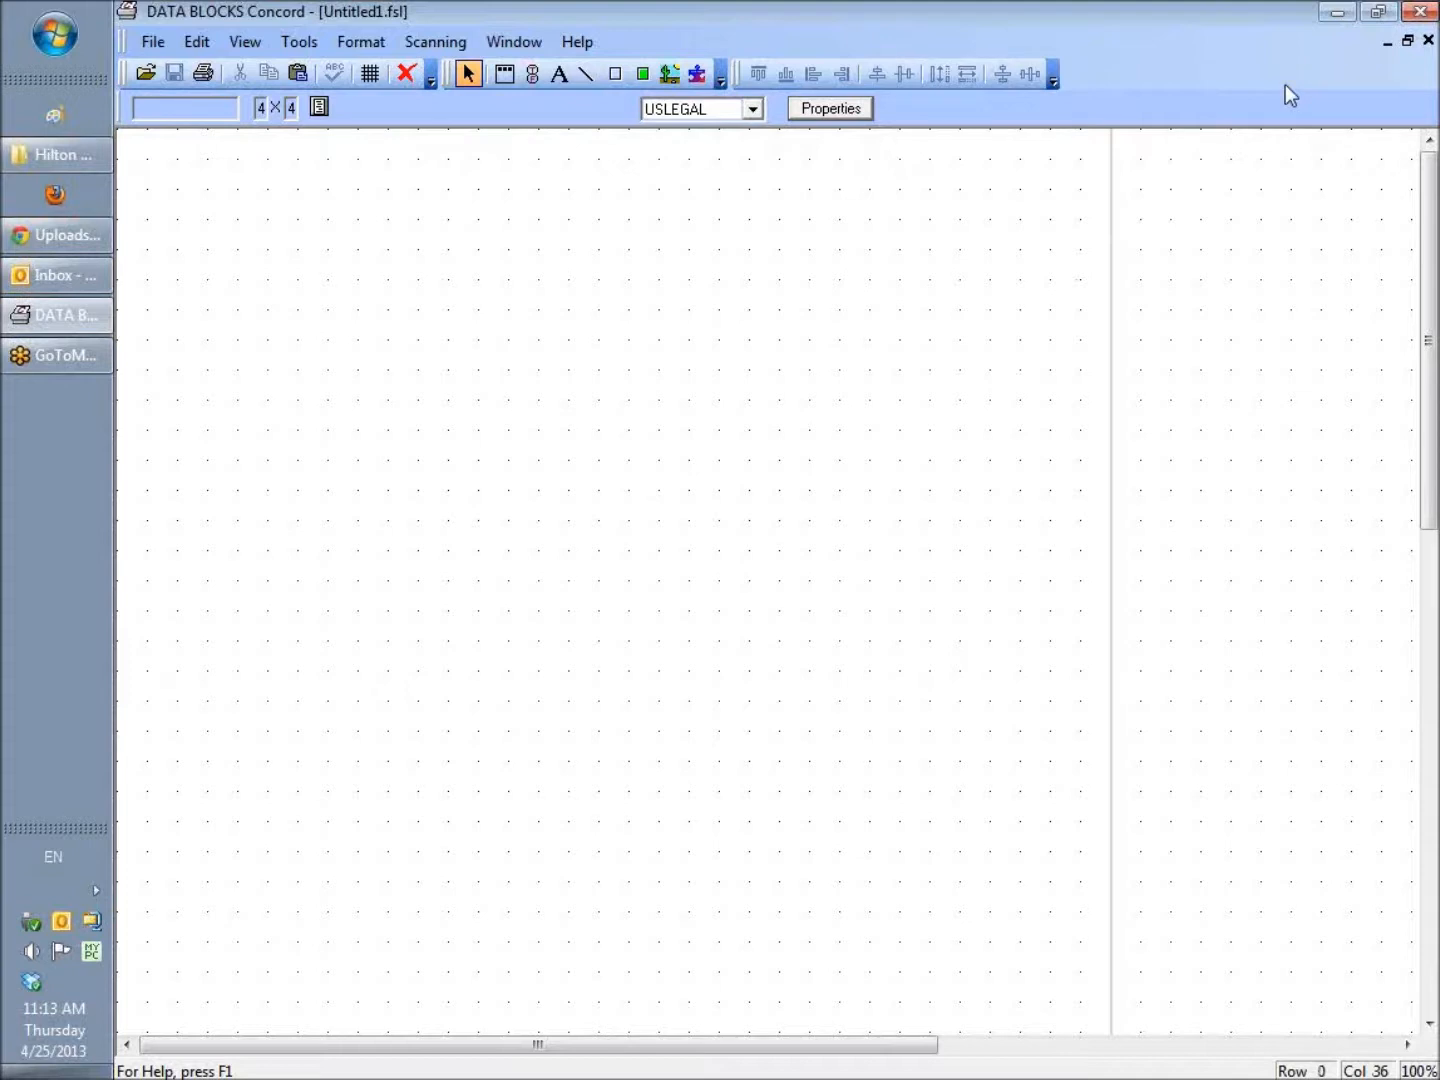
left_click(1428, 40)
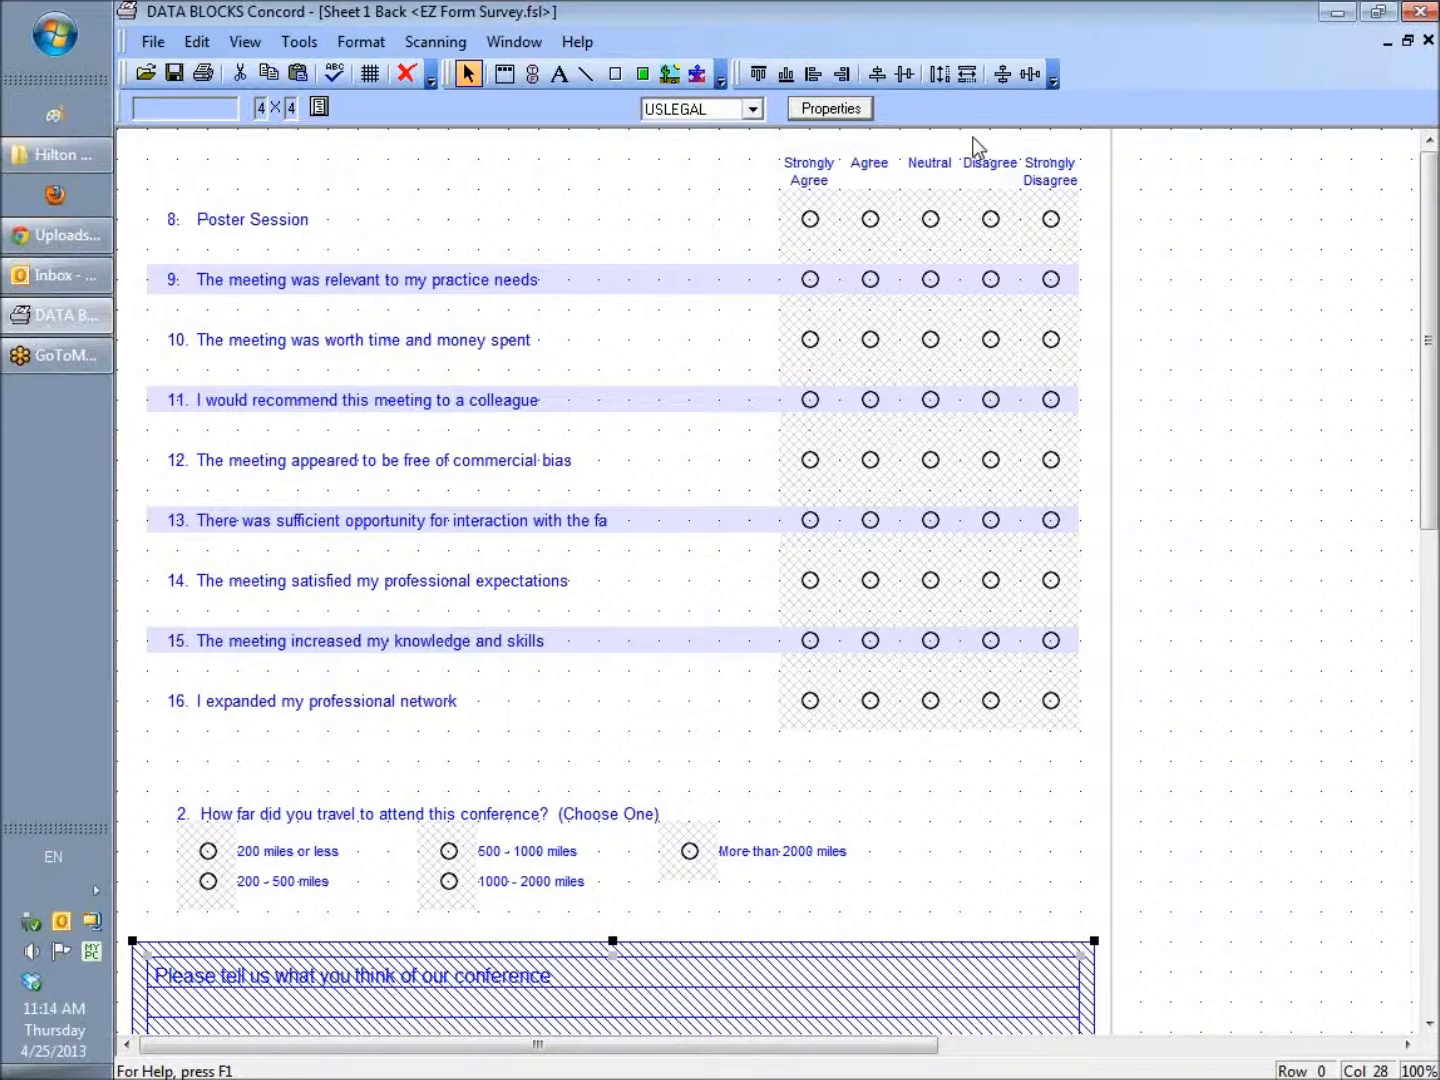
left_click(1371, 167)
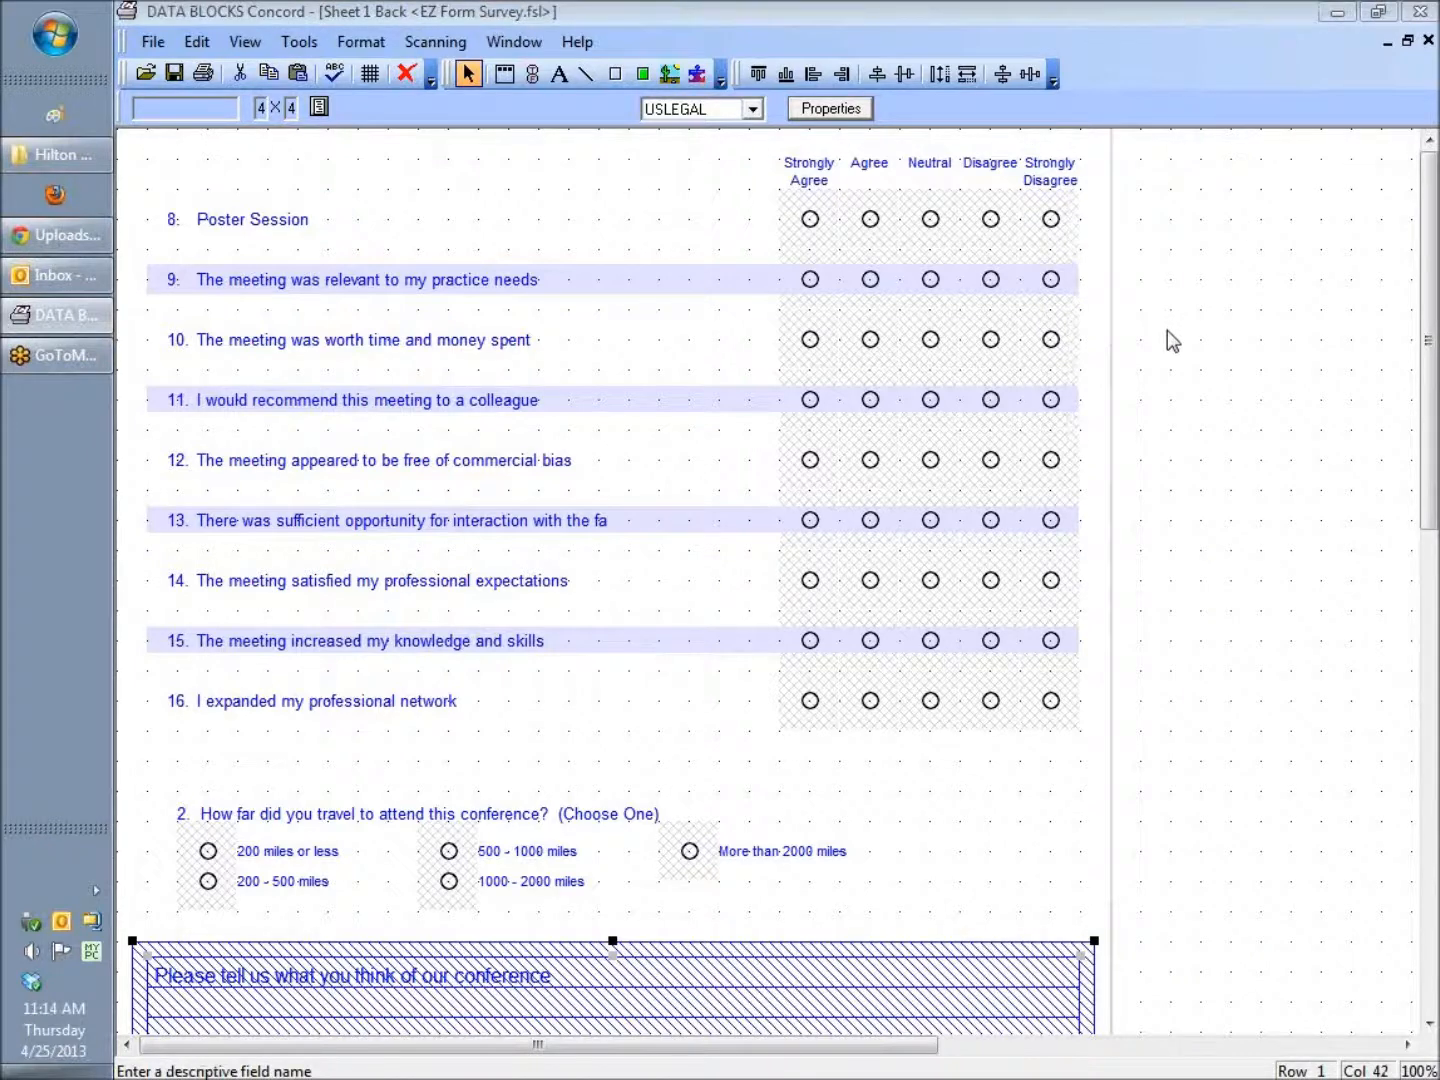